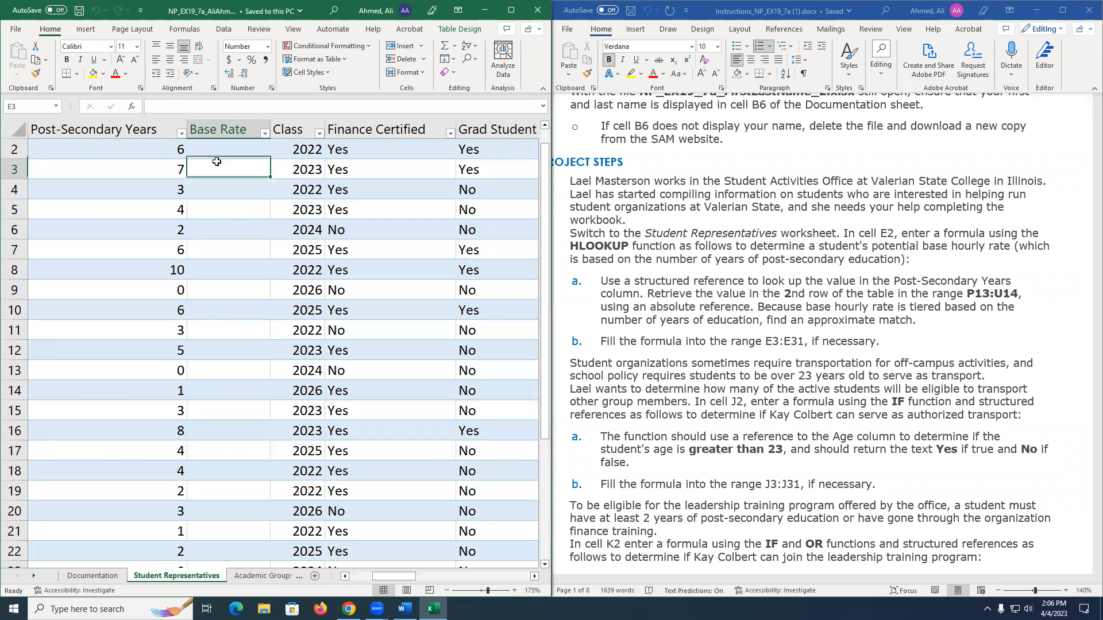
Start an HLOOKUP formula in cell E2 of the Base Rate column with [@[Post-Secondary Years]] as the lookup value.
type("=")
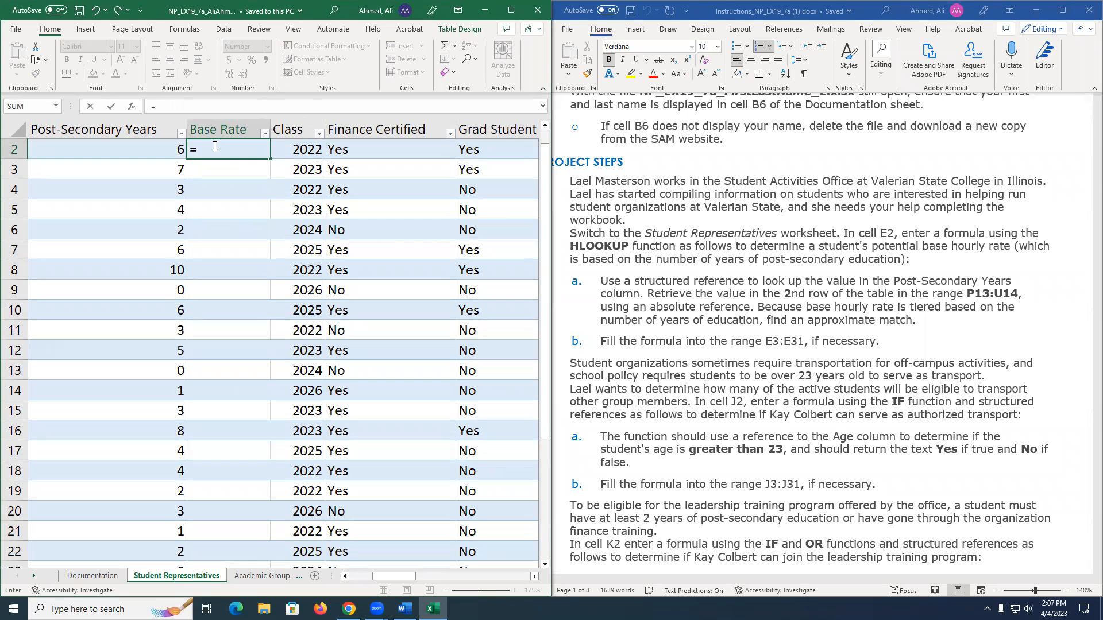
type("hlook")
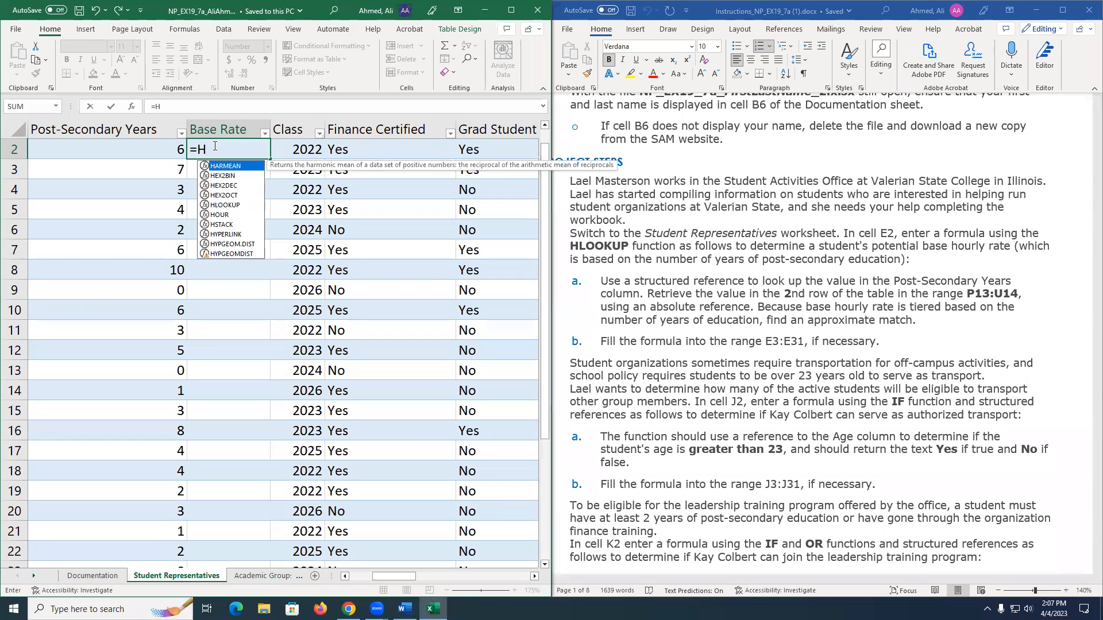
key("Tab")
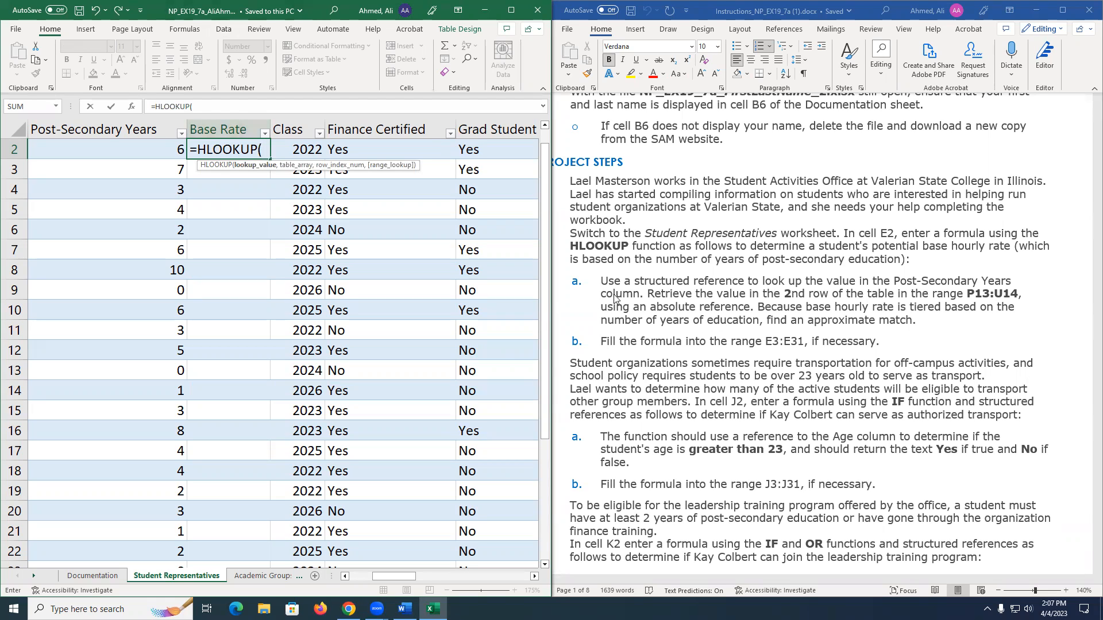
left_click(602, 282)
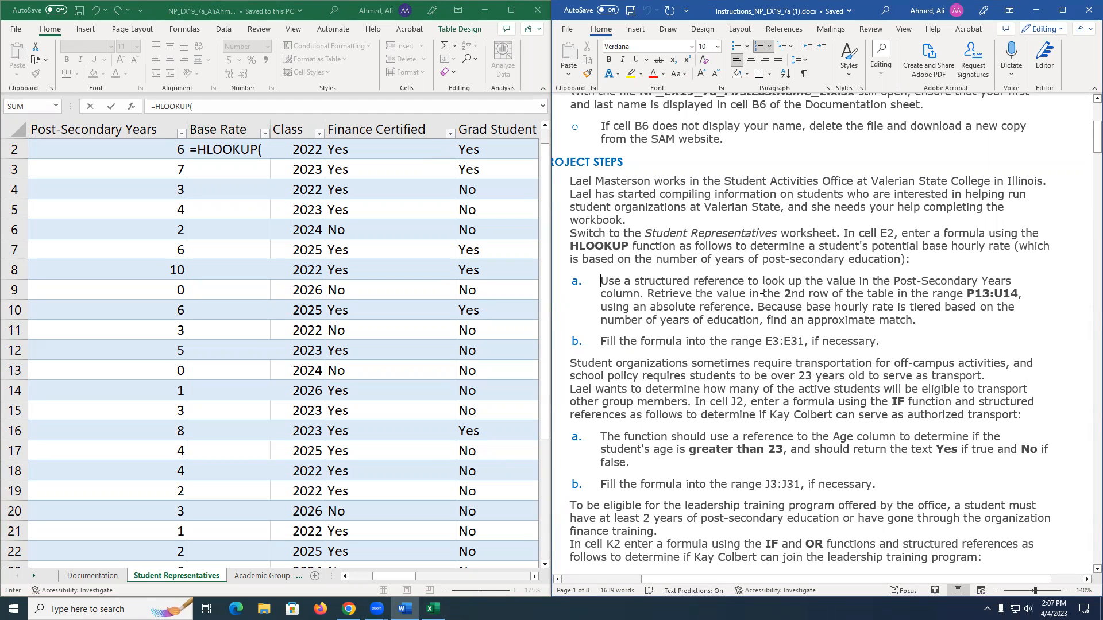
left_click_drag(722, 579, 711, 579)
left_click(410, 575)
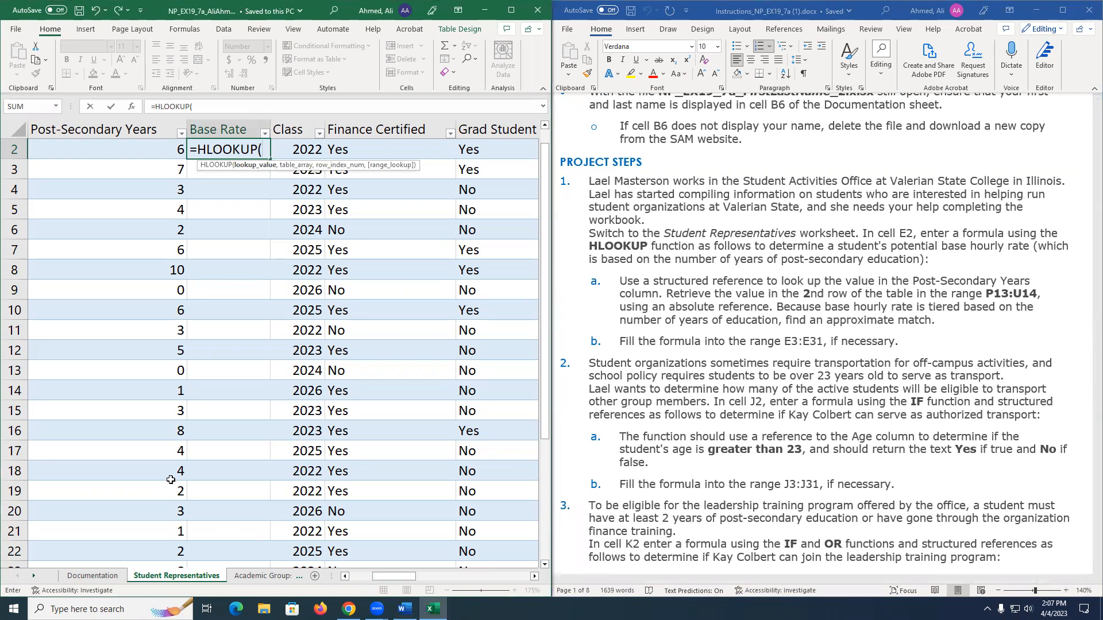
left_click(90, 145)
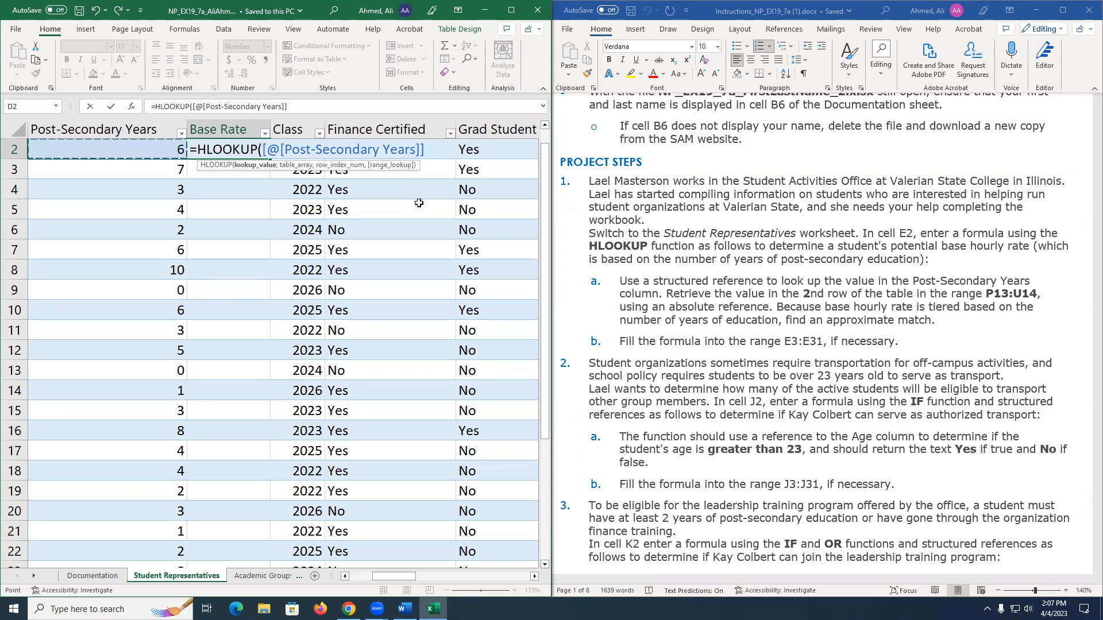
Enter P13:U14 as the table array of the HLOOKUP formula in cell E2.
type(",")
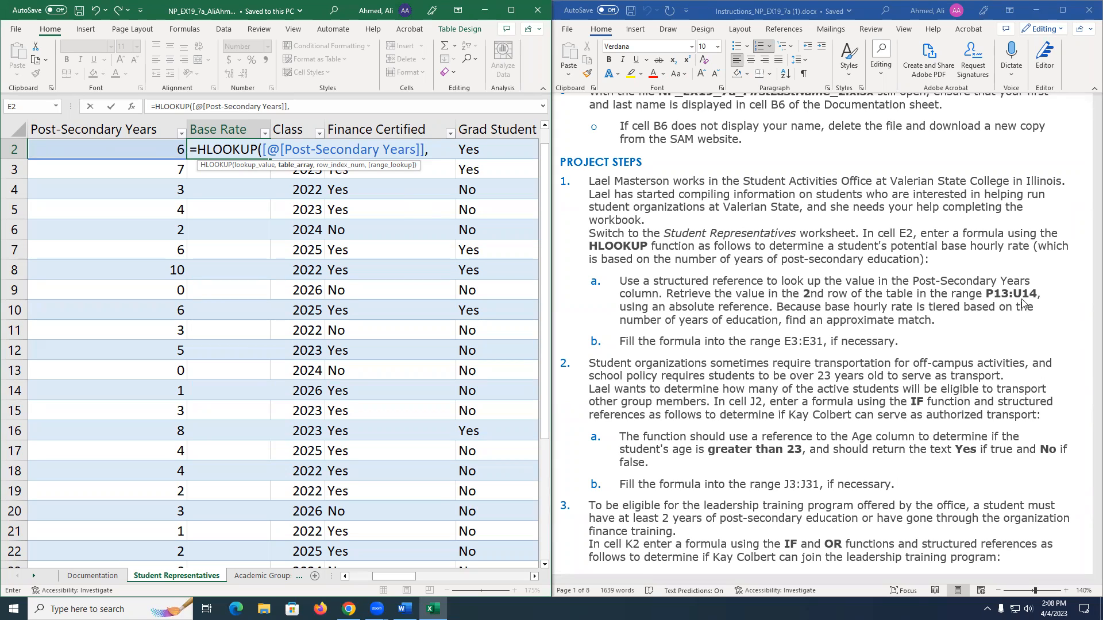
left_click(347, 107)
type("P")
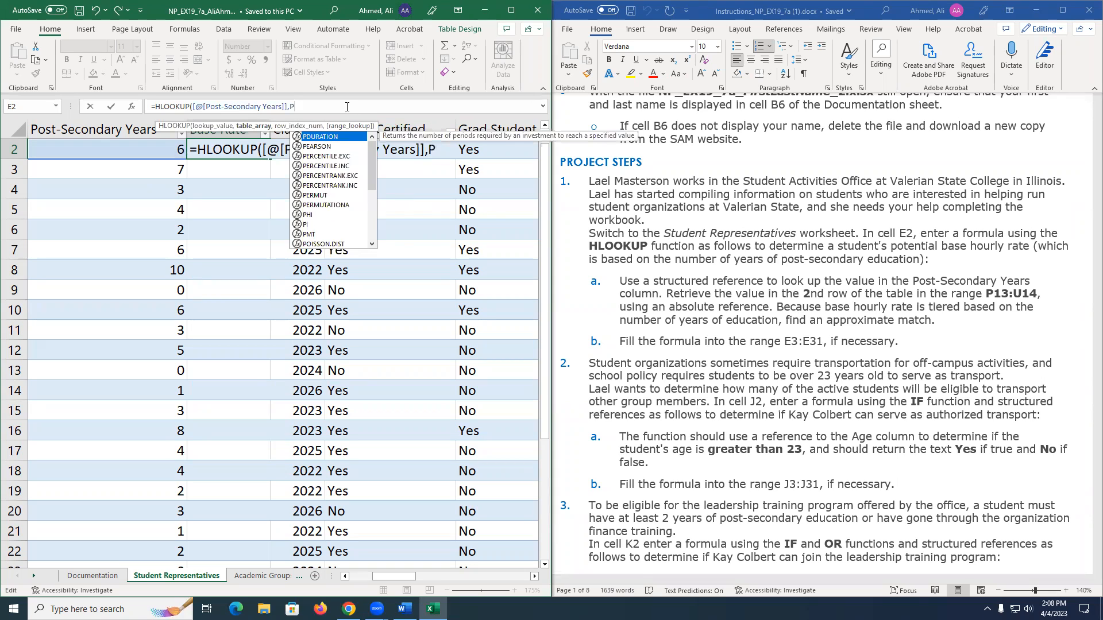
type("13:U14")
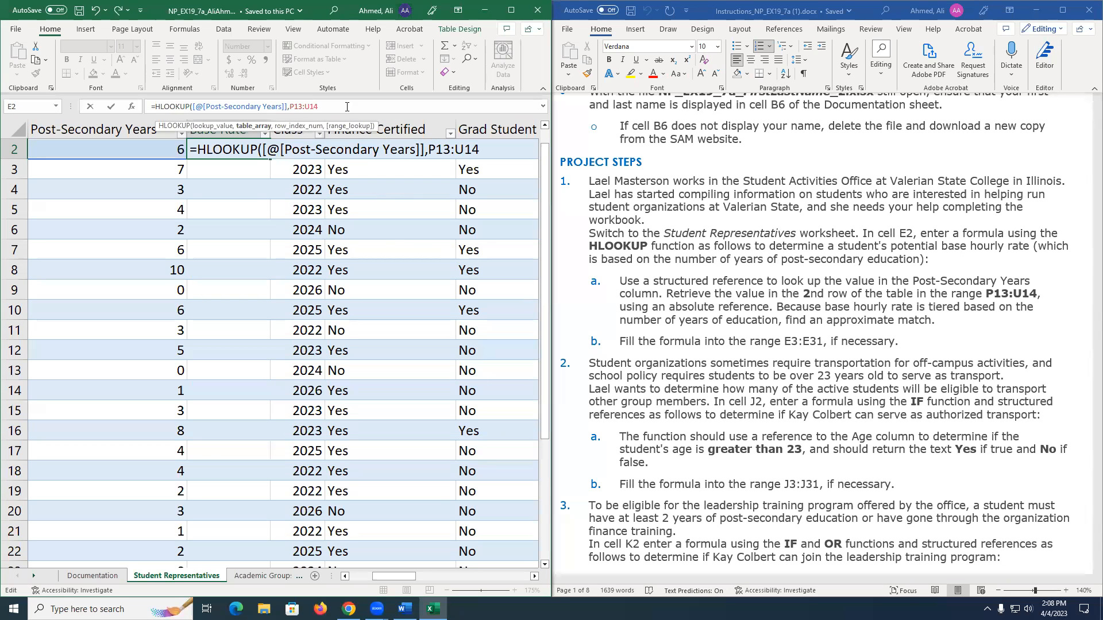
type(",")
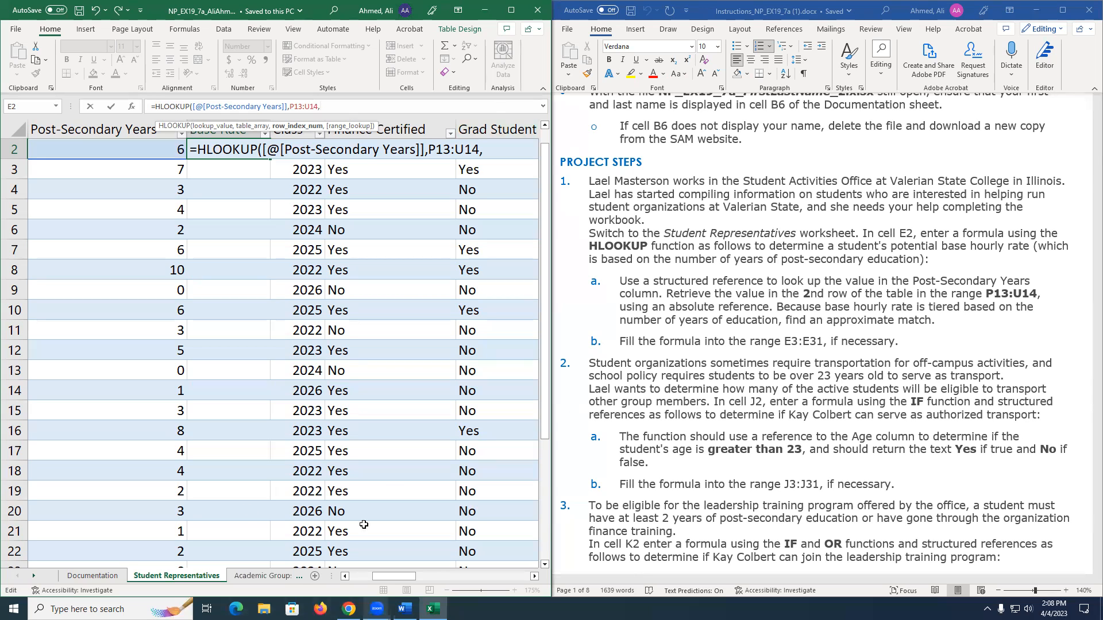
Complete the HLOOKUP formula in cell E2 with row index number 2 and TRUE for an approximate match.
left_click_drag(395, 574, 491, 566)
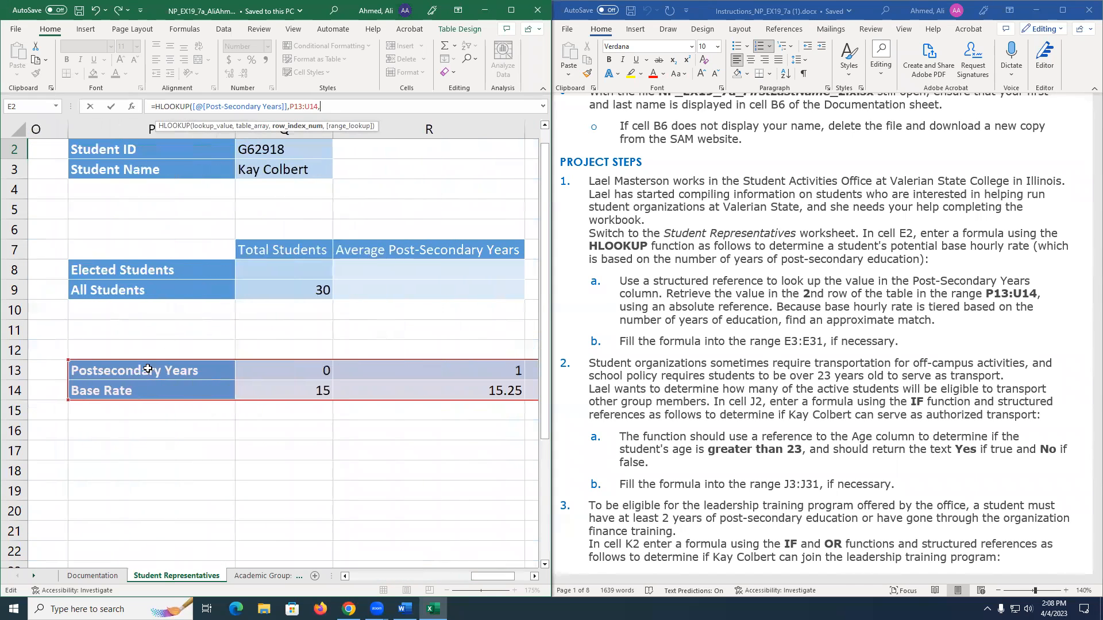
mouse_move(480, 575)
left_mouse_down()
mouse_move(510, 575)
mouse_move(478, 576)
left_mouse_up()
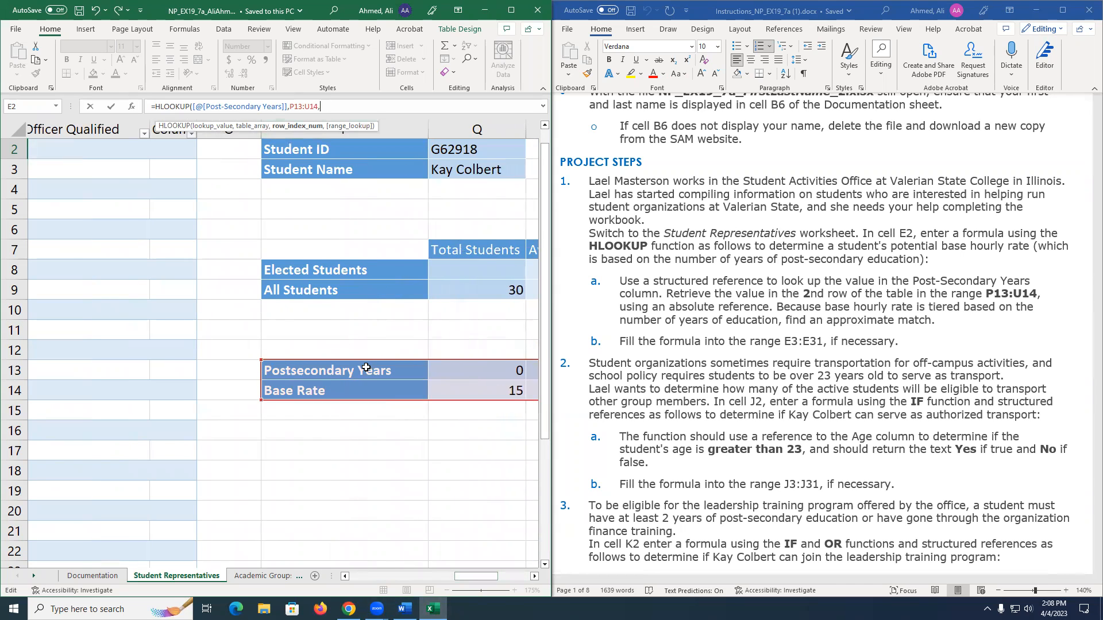
left_click_drag(460, 576, 399, 571)
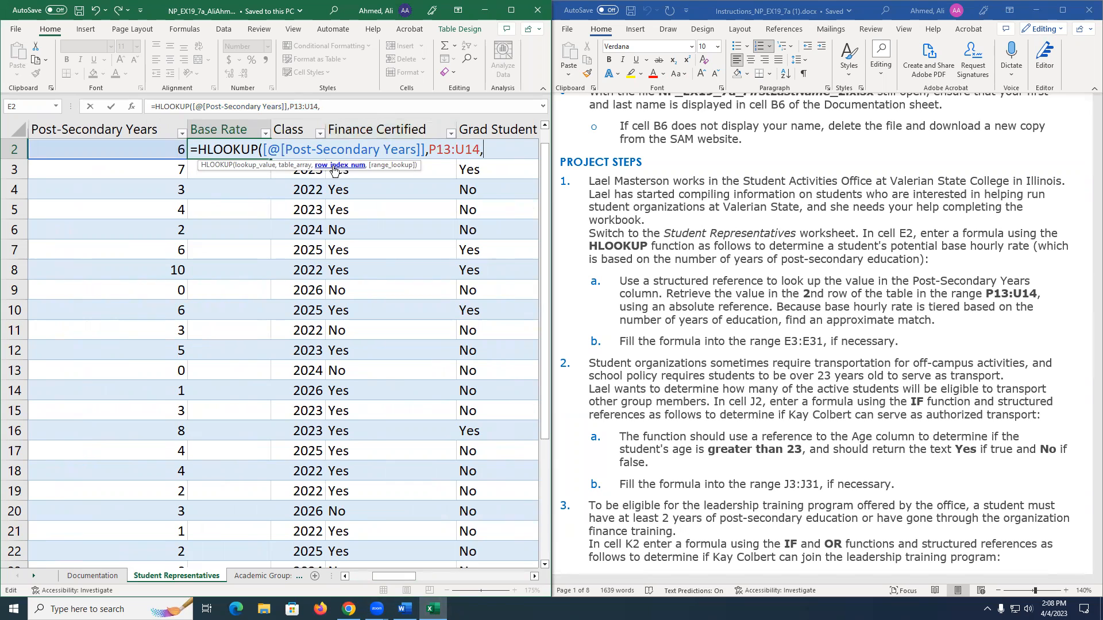
type("2")
left_click(794, 289)
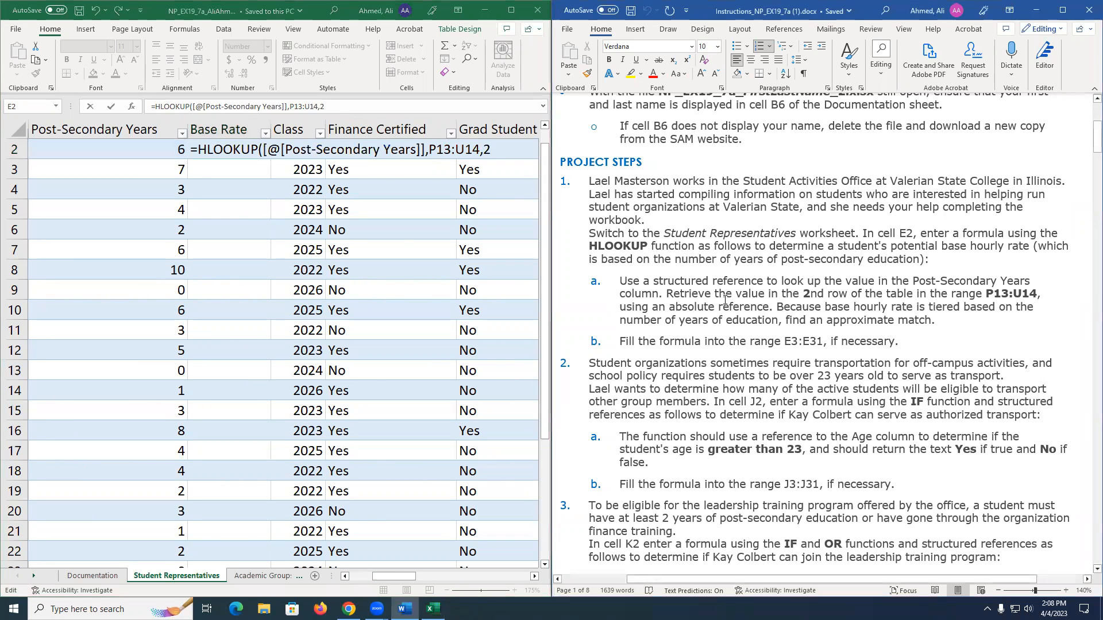
left_click_drag(804, 294, 915, 294)
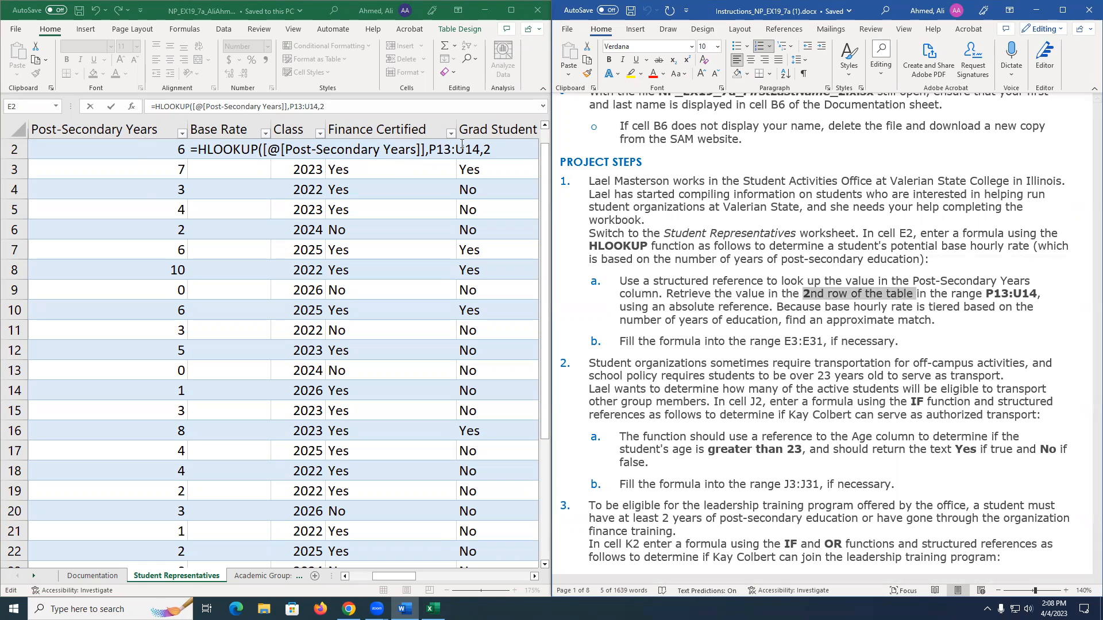
left_click(517, 148)
type(",")
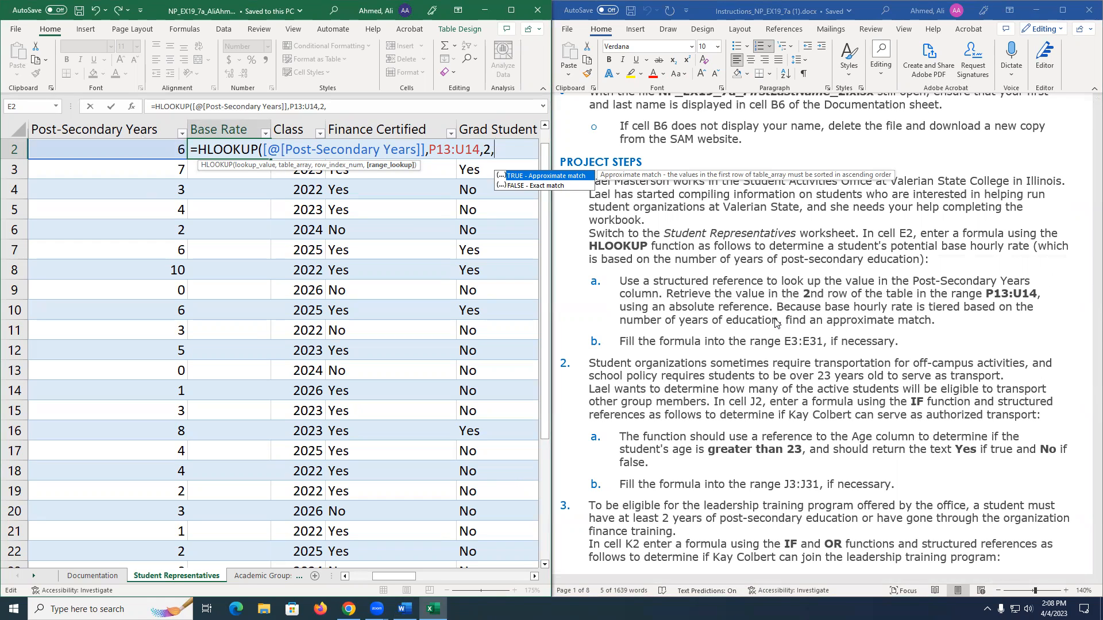
double_click(522, 178)
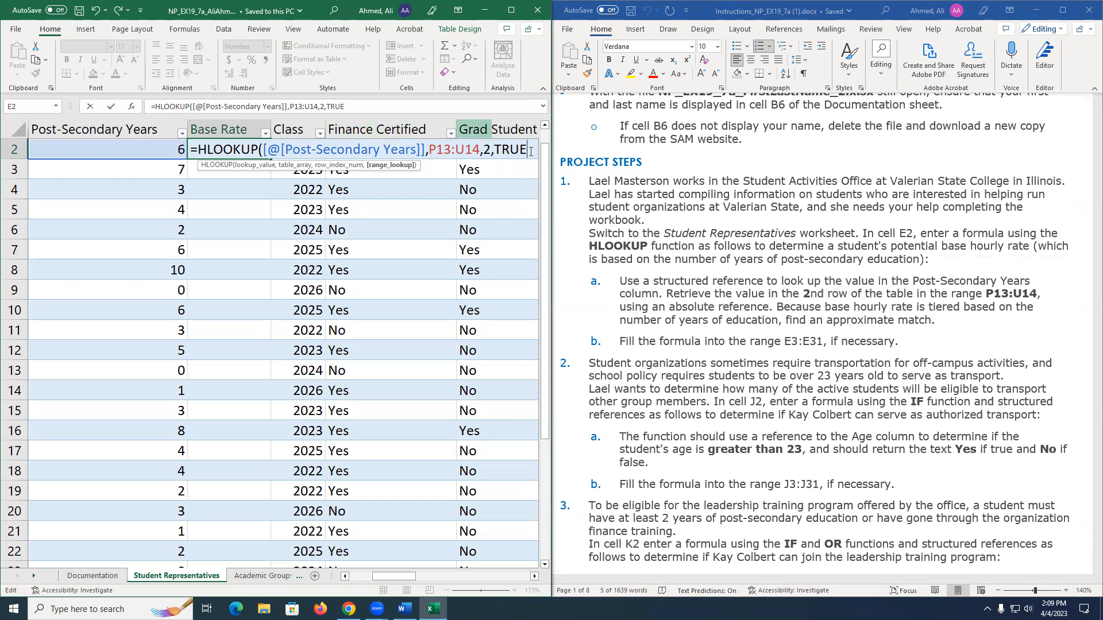
type(")")
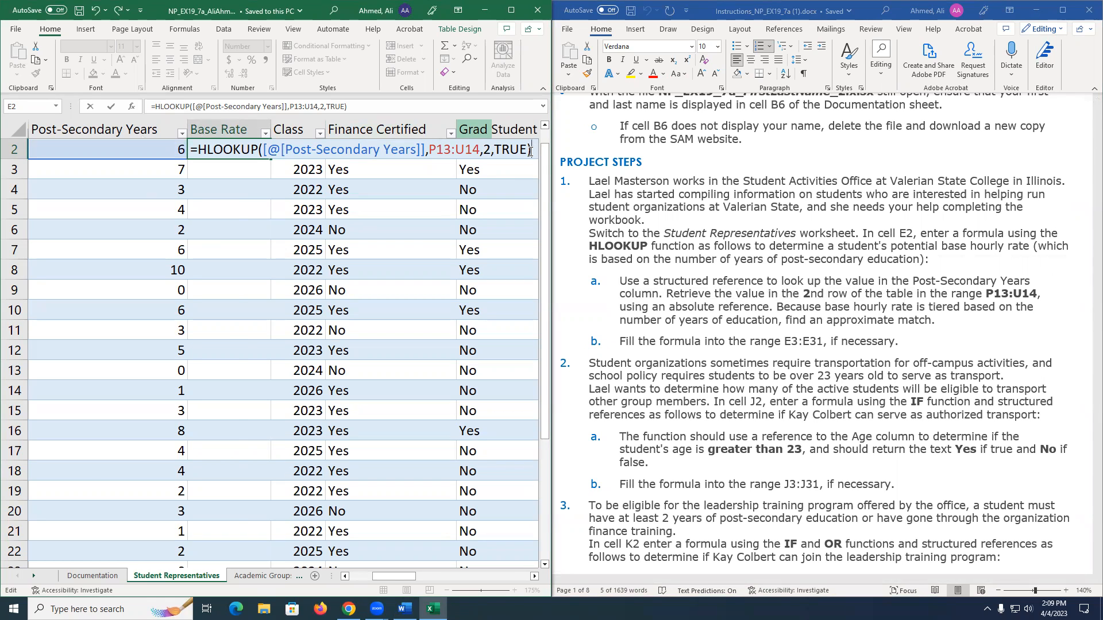
key("Return")
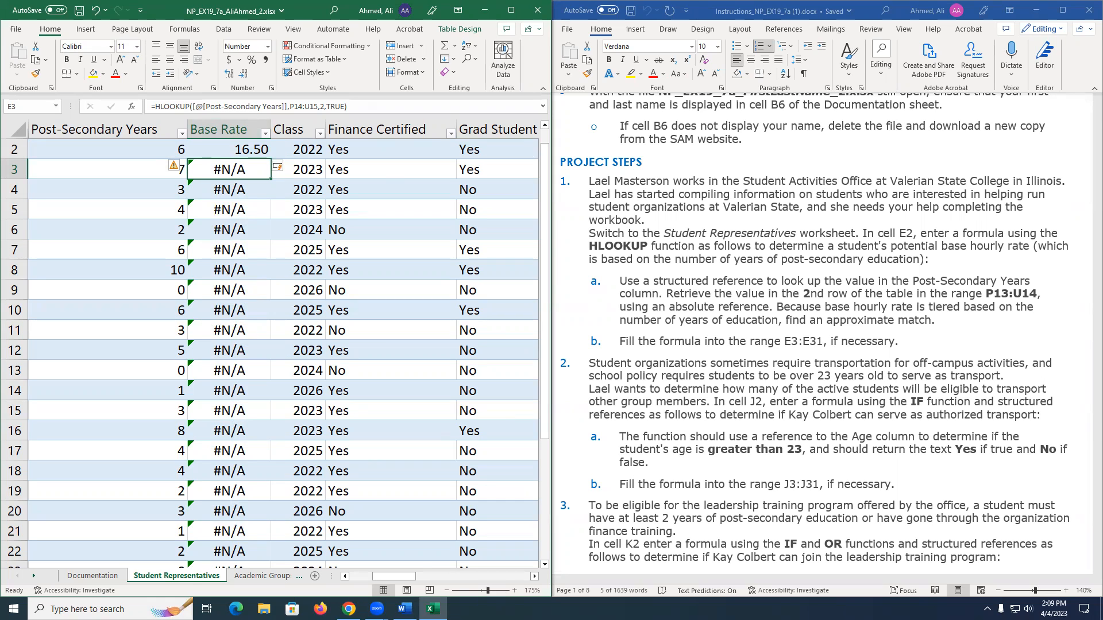
Make the table array in cell E2's HLOOKUP formula absolute as $P$13:$U$14.
left_click_drag(403, 573, 346, 546)
left_click(481, 151)
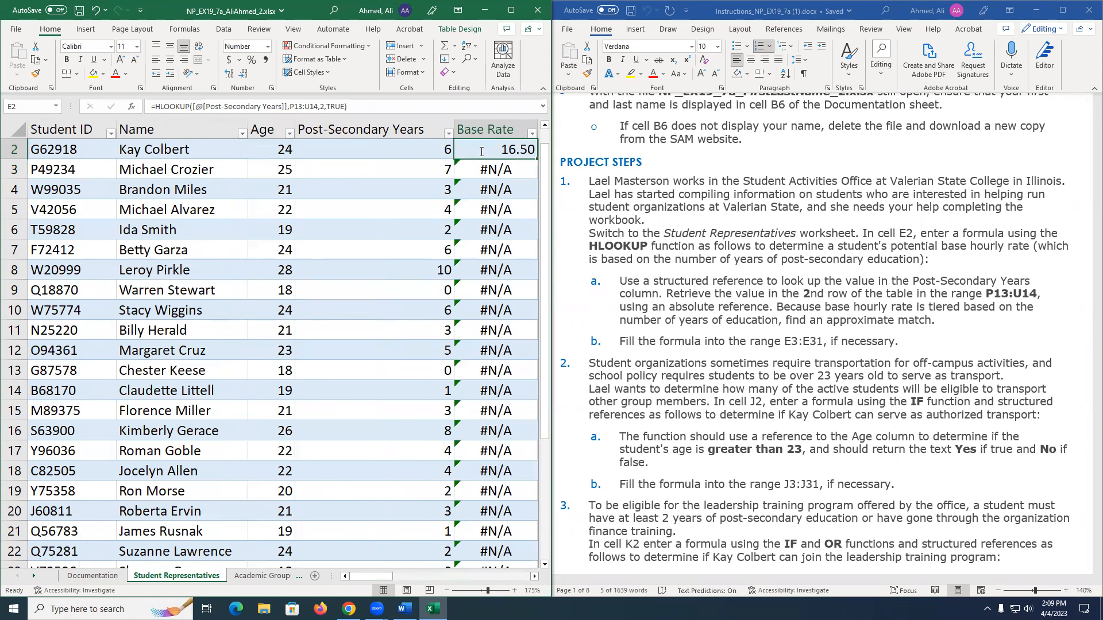
double_click(481, 151)
left_click(535, 571)
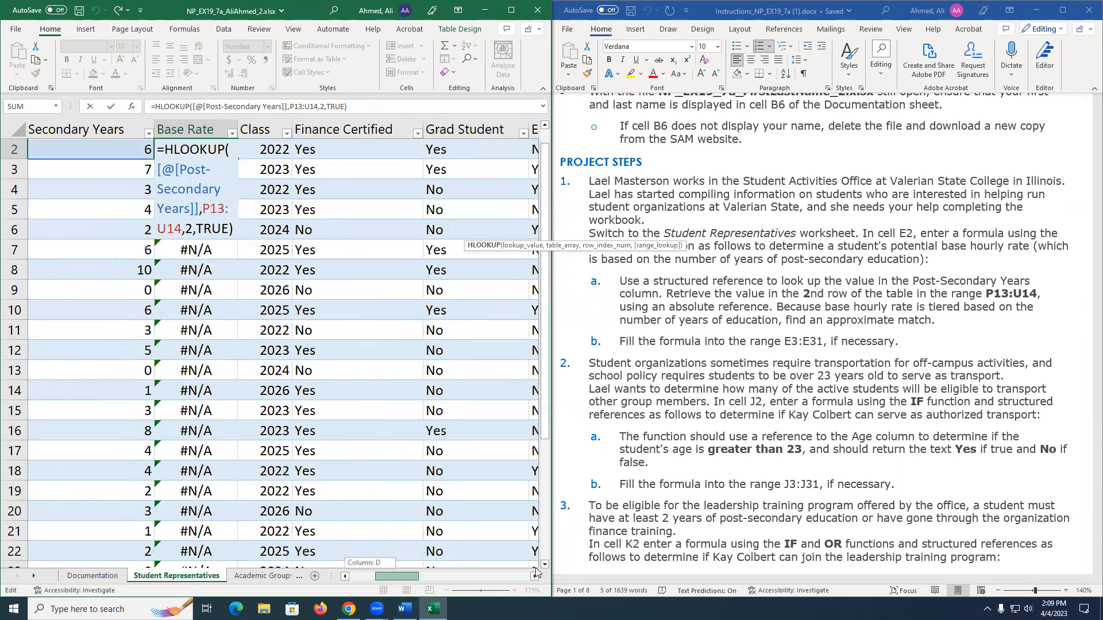
left_click(535, 571)
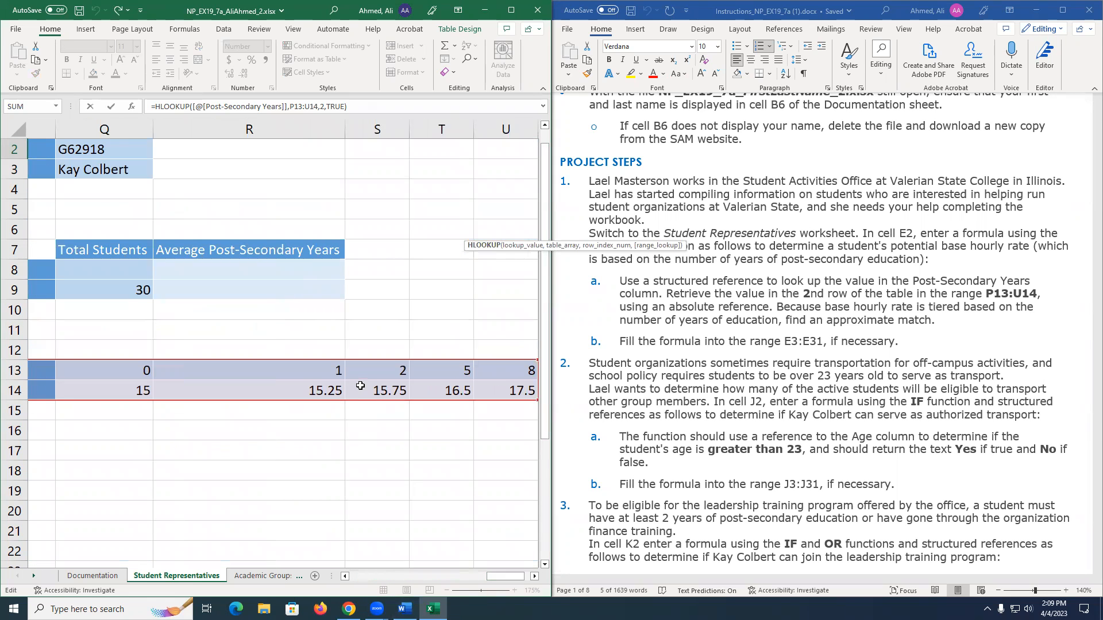
left_click_drag(505, 576, 382, 594)
left_click(282, 147)
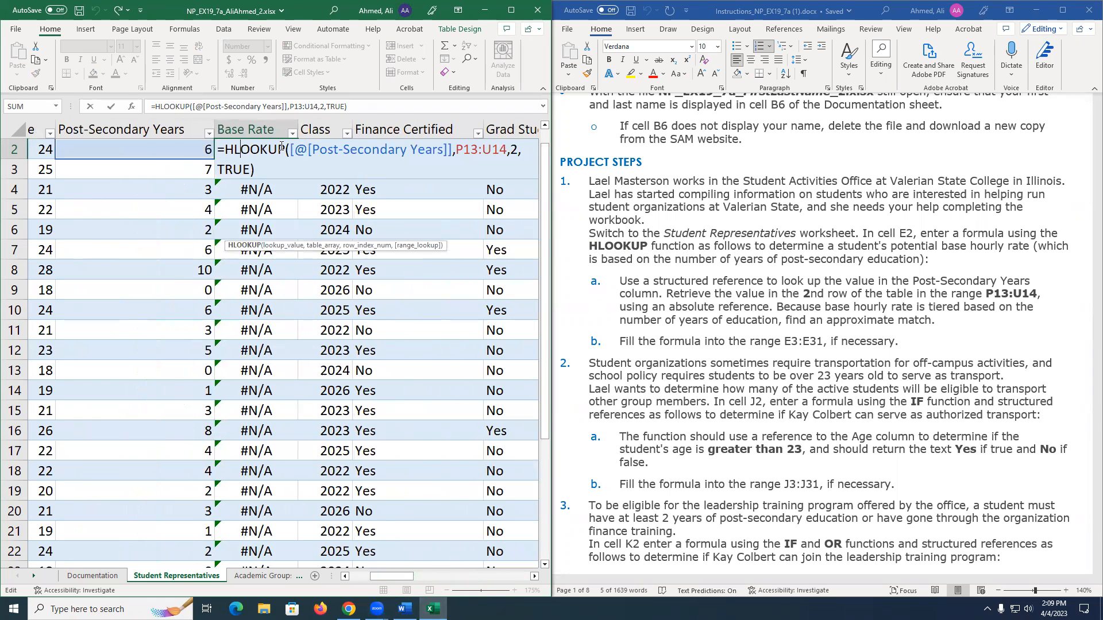
double_click(504, 148)
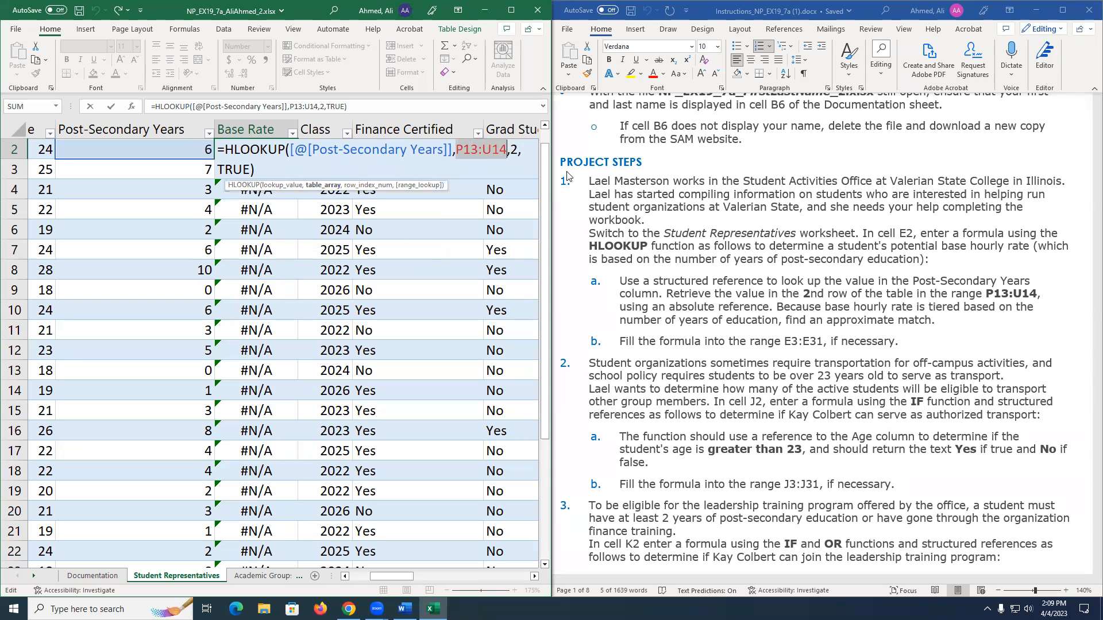
key("F4")
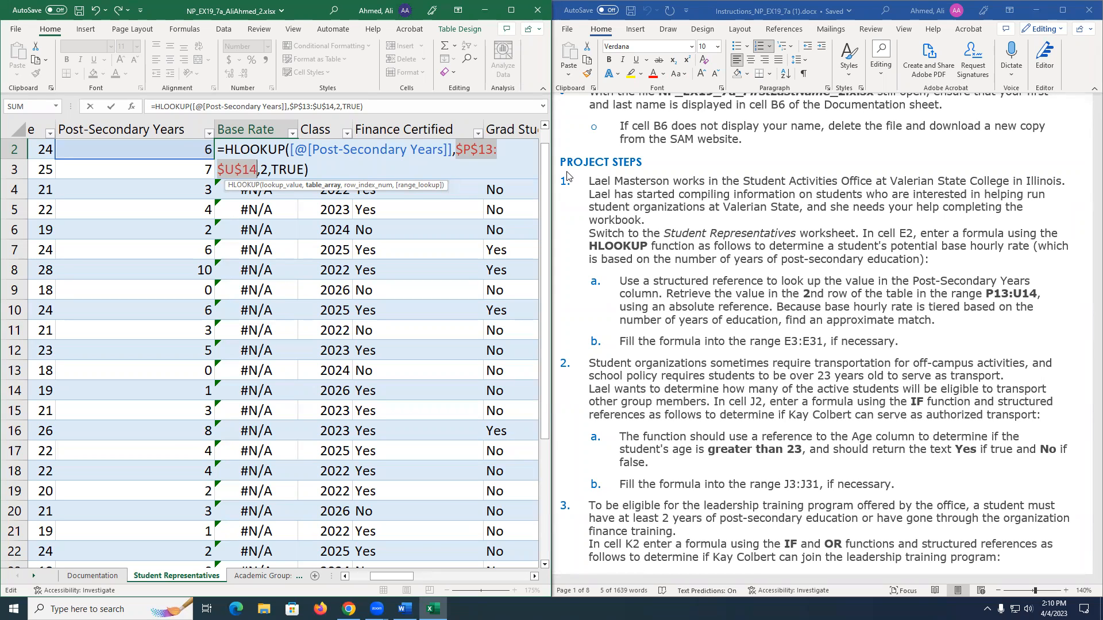
key("Return")
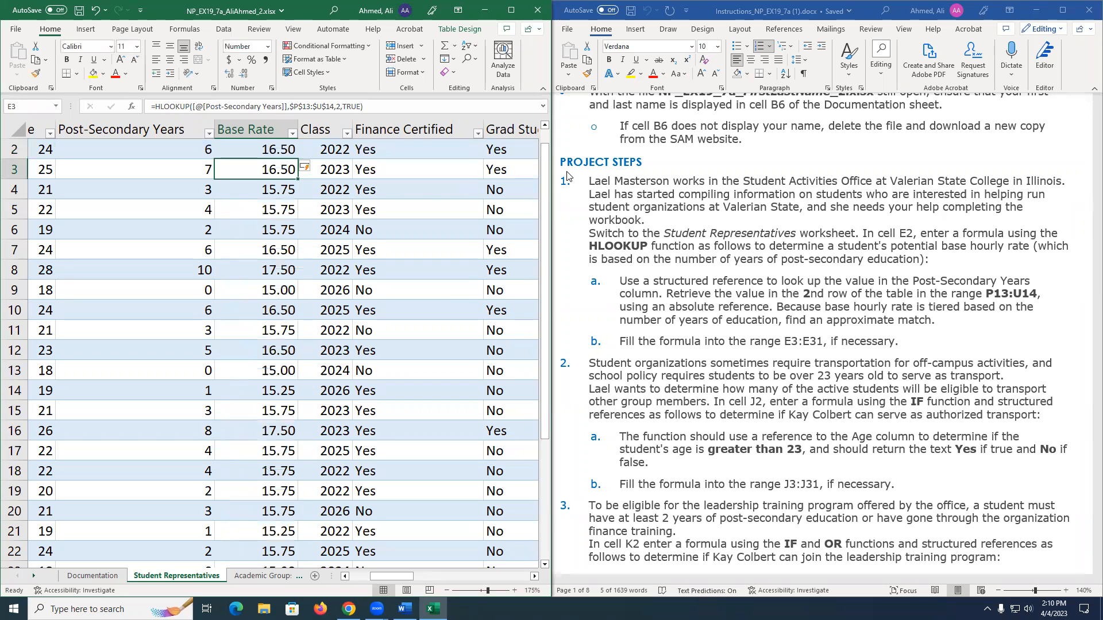
Look through the student table's columns from the names across to Qualified Driver, finishing on cell J2.
key("Up")
key("Up")
key("Right")
key("Right")
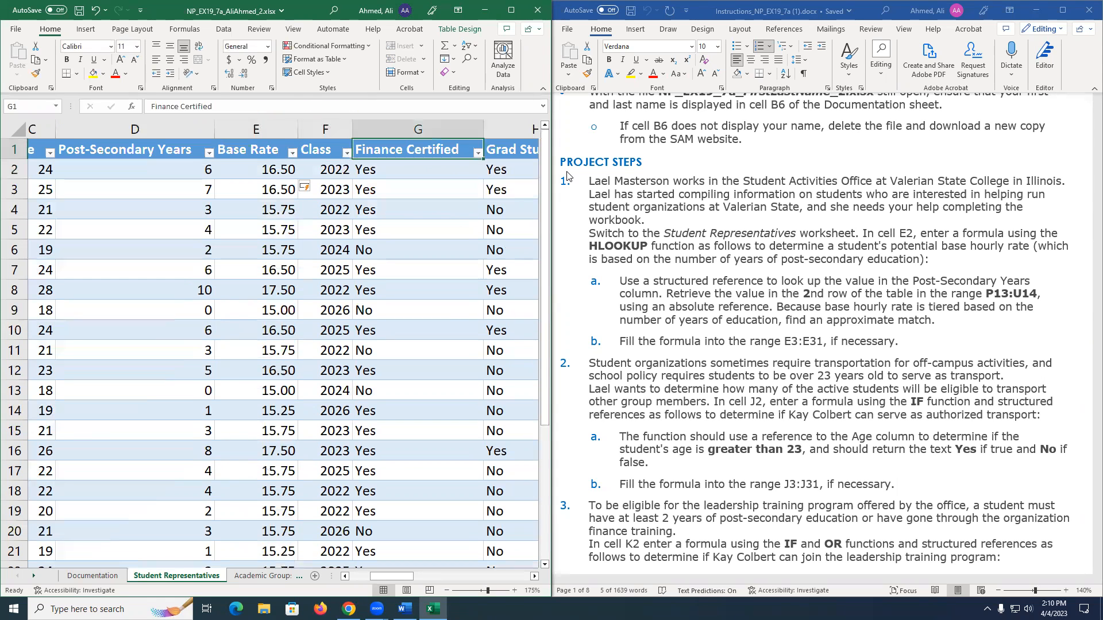
key("Down")
key("Right")
key("Right")
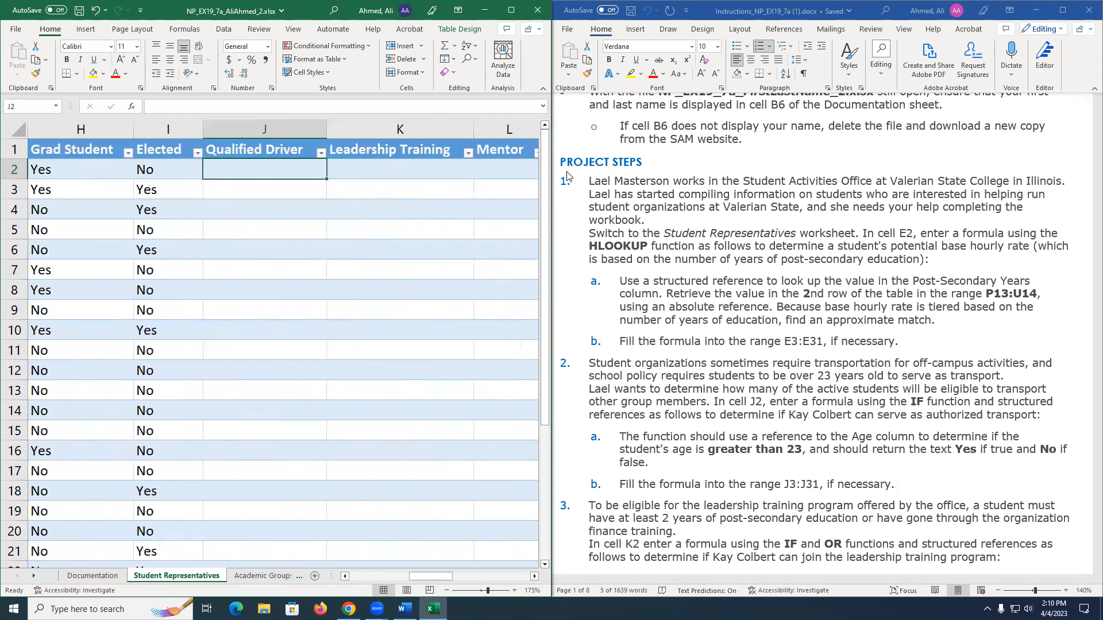
key("Left")
key("Left")
key("Left")
key("Left")
key("Left")
key("Left")
key("Left")
key("Left")
key("Down")
key("Right")
key("Right")
key("Right")
key("Right")
key("Right")
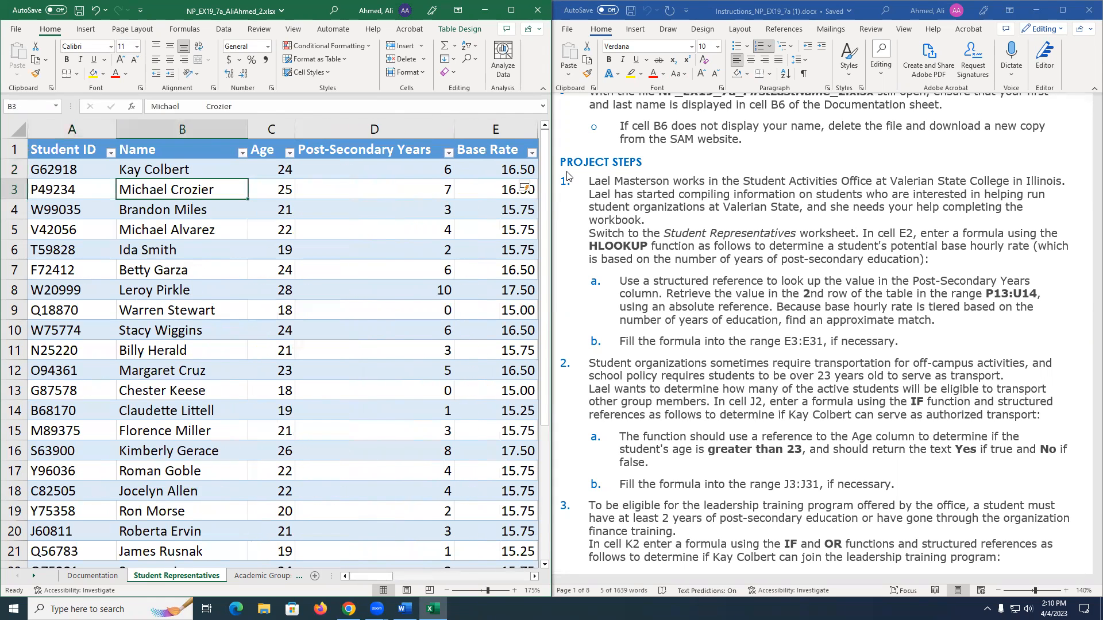
key("Right")
key("Right")
key("Right")
key("Right")
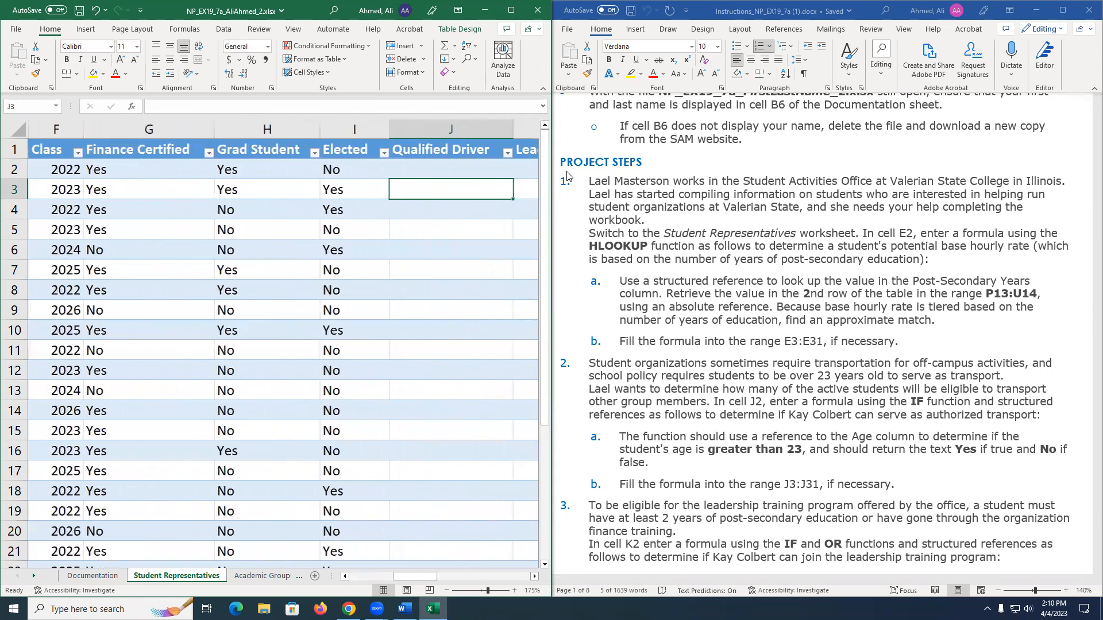
key("Up")
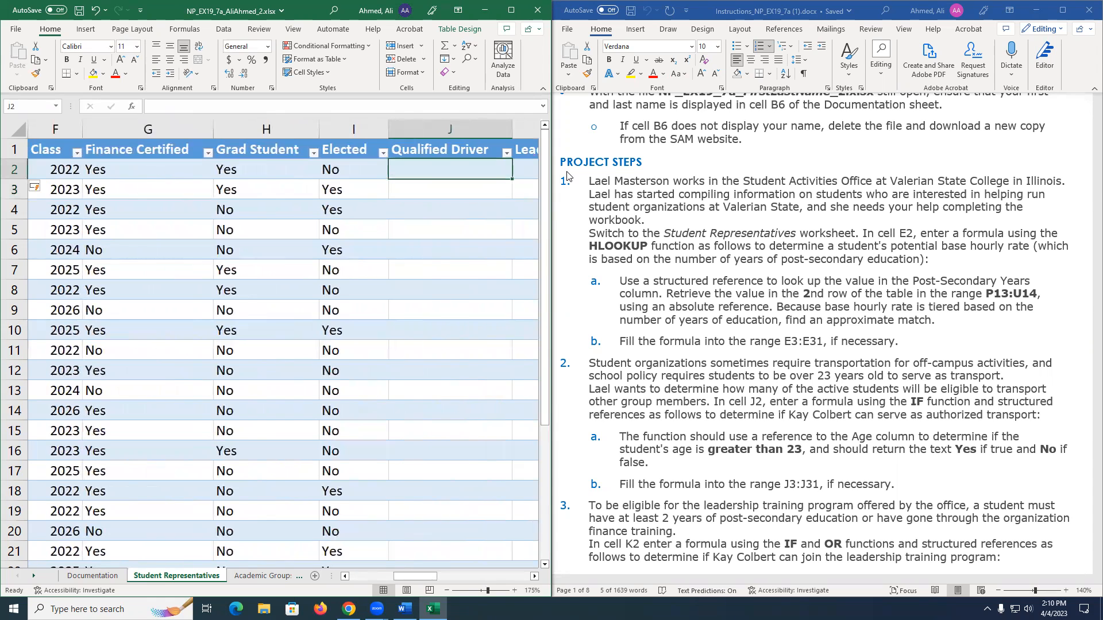
Switch to the Word instructions and highlight the Project Steps heading and all of step 1 in yellow.
left_click(777, 303)
left_click_drag(421, 578, 396, 578)
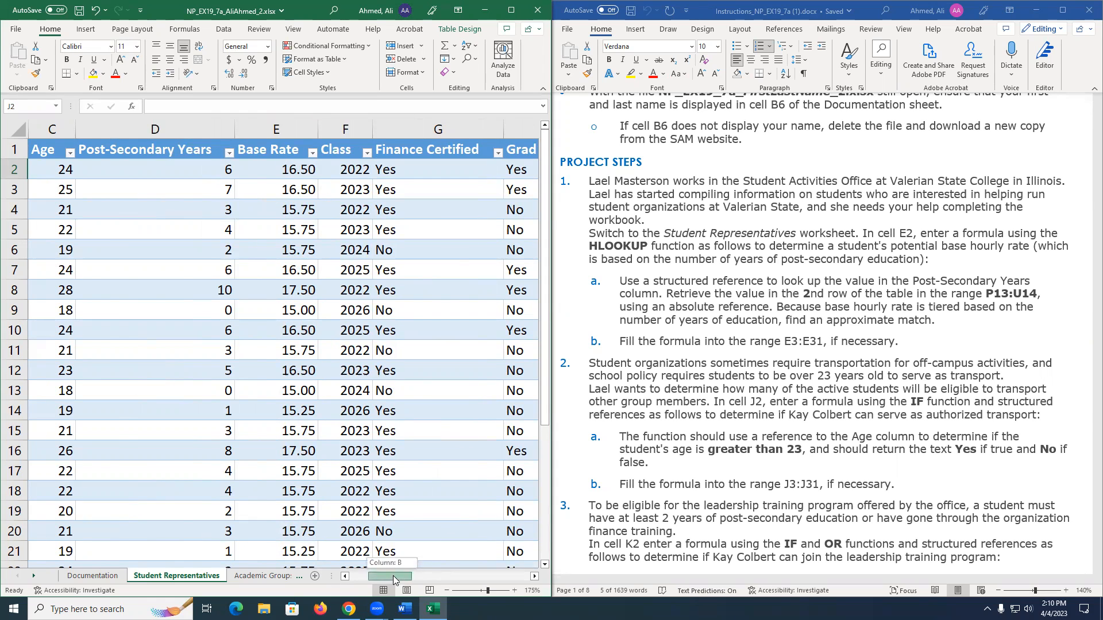
left_click_drag(391, 577, 427, 577)
left_click_drag(912, 345, 615, 162)
left_click(665, 144)
Read step 2 of the Word instructions and begin an IF formula in cell J2 of the Qualified Driver column.
scroll(567, 319, "down", 2)
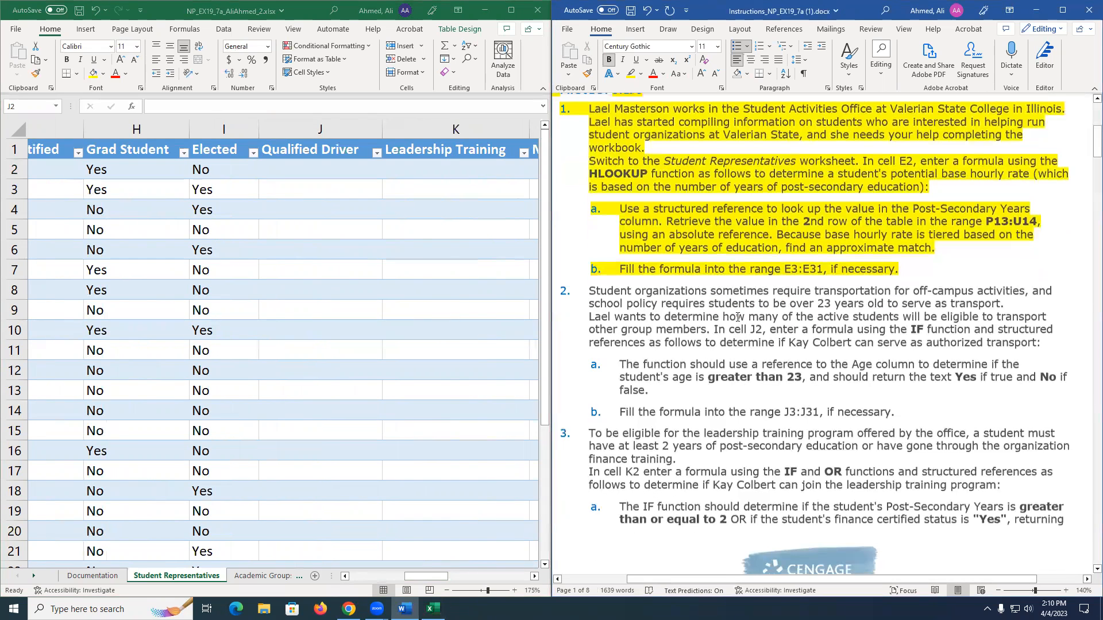
left_click(289, 204)
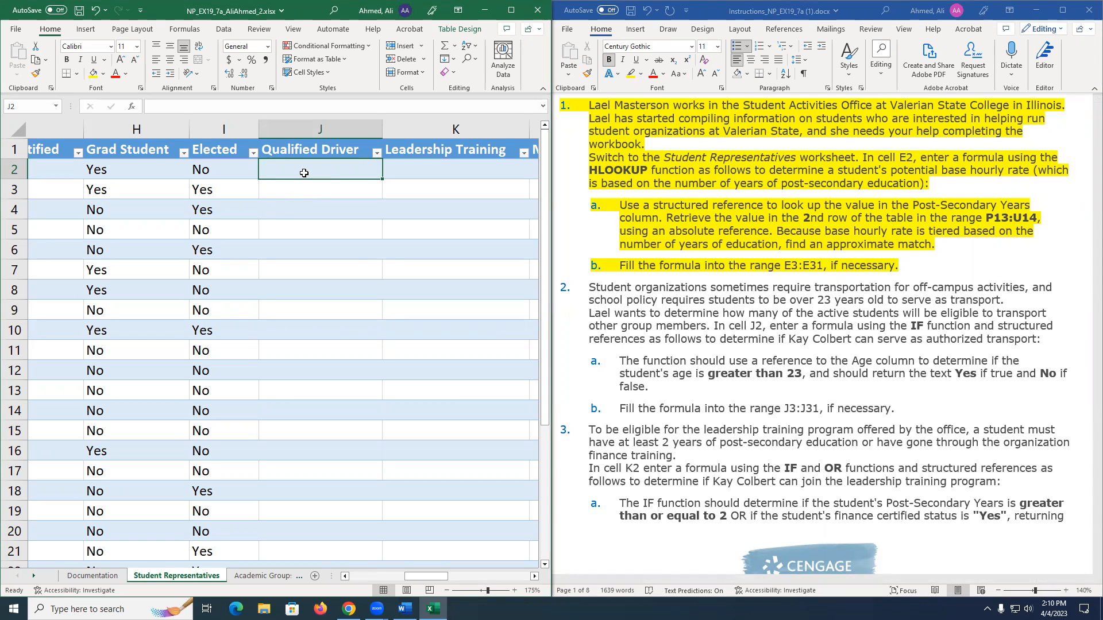
left_click(664, 301)
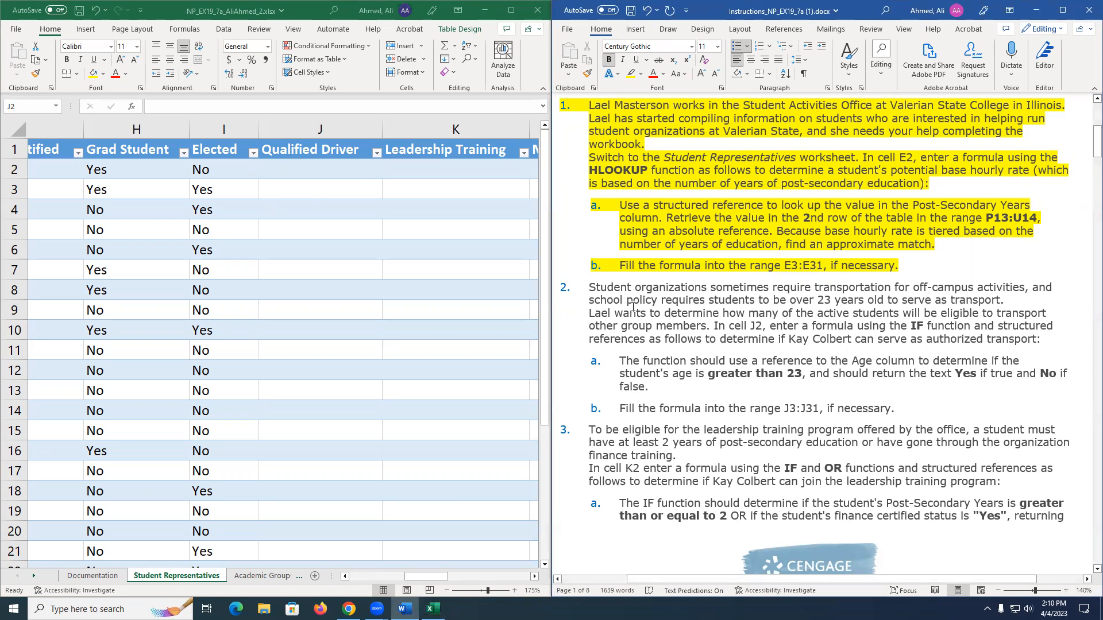
left_click_drag(595, 289, 706, 299)
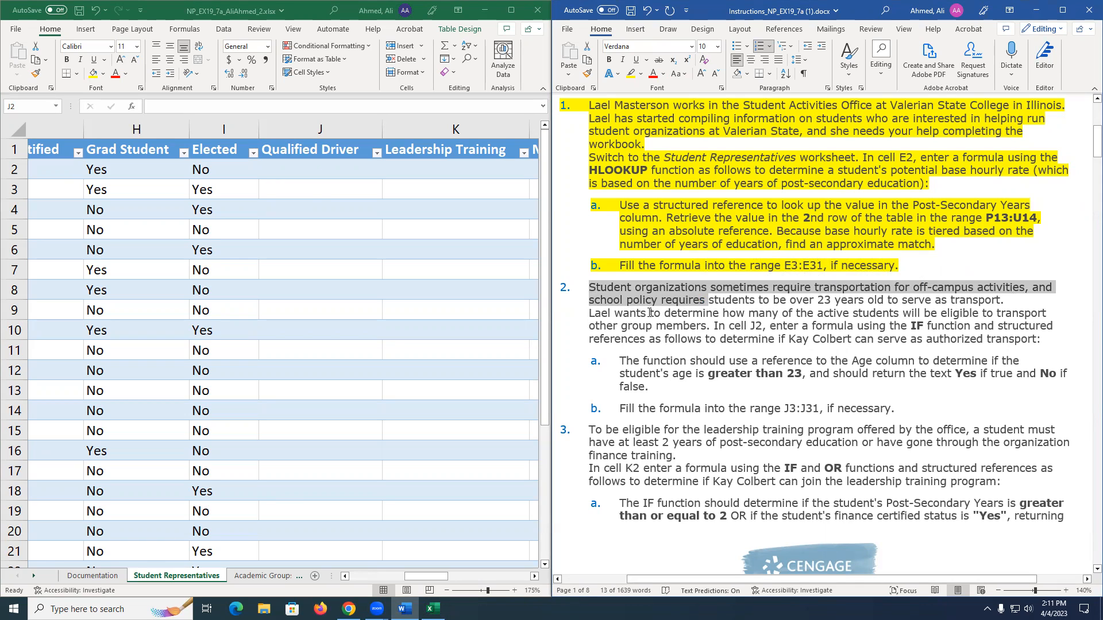
left_click_drag(667, 314, 747, 314)
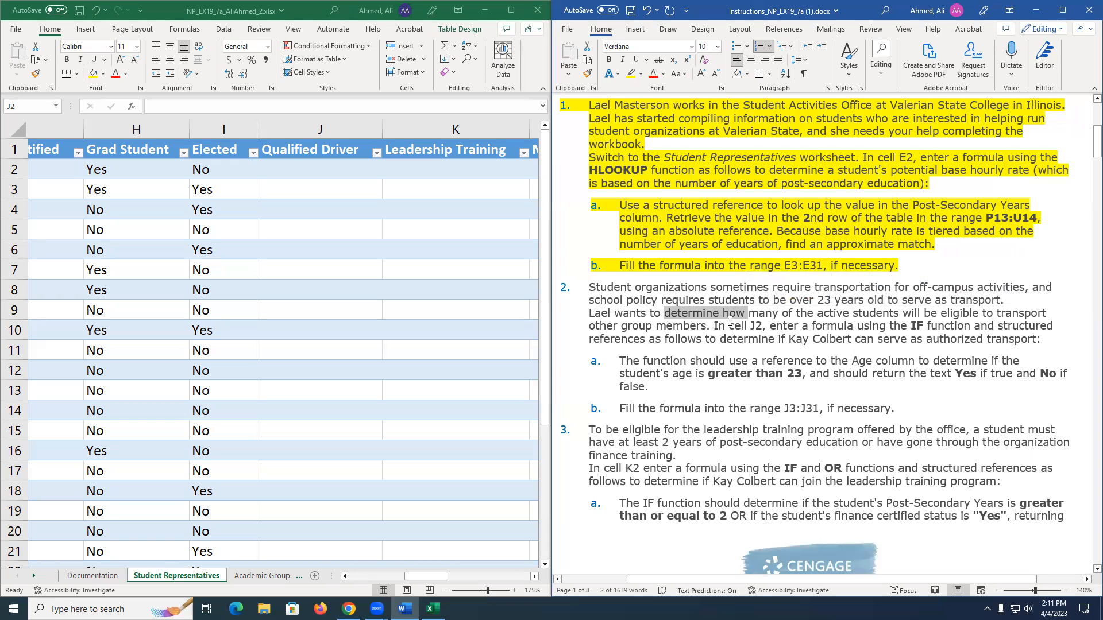
left_click_drag(706, 339, 775, 340)
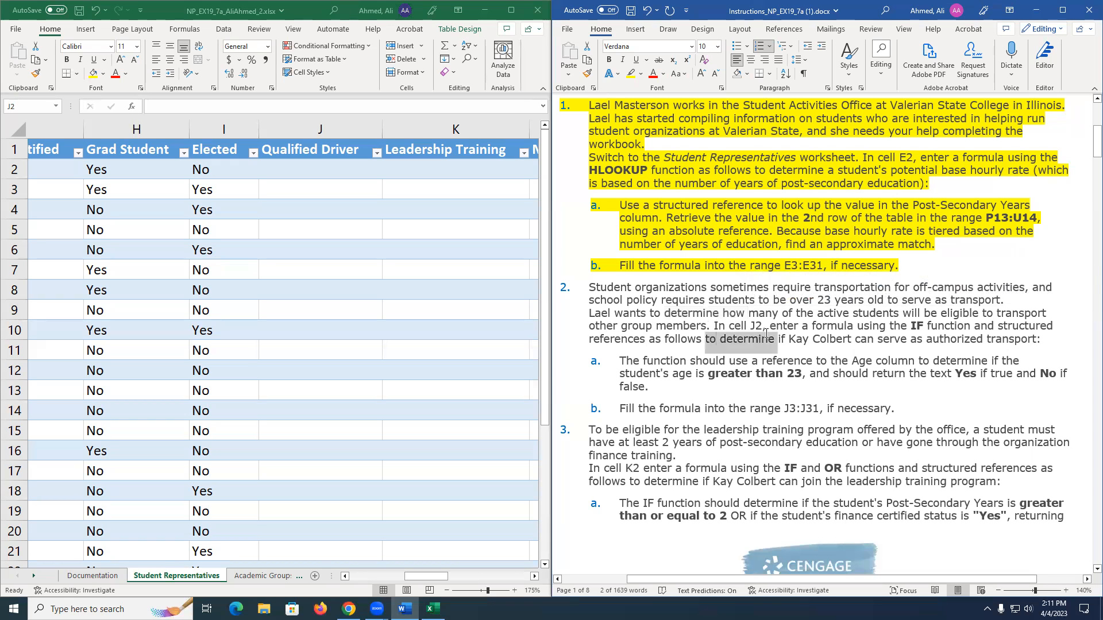
left_click(307, 173)
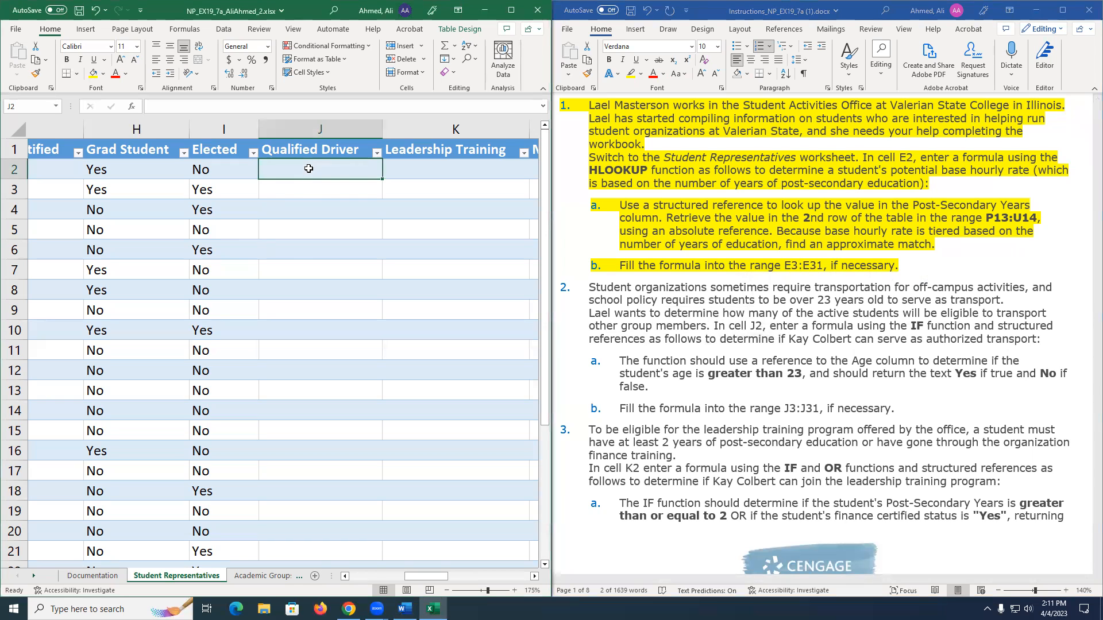
type("=")
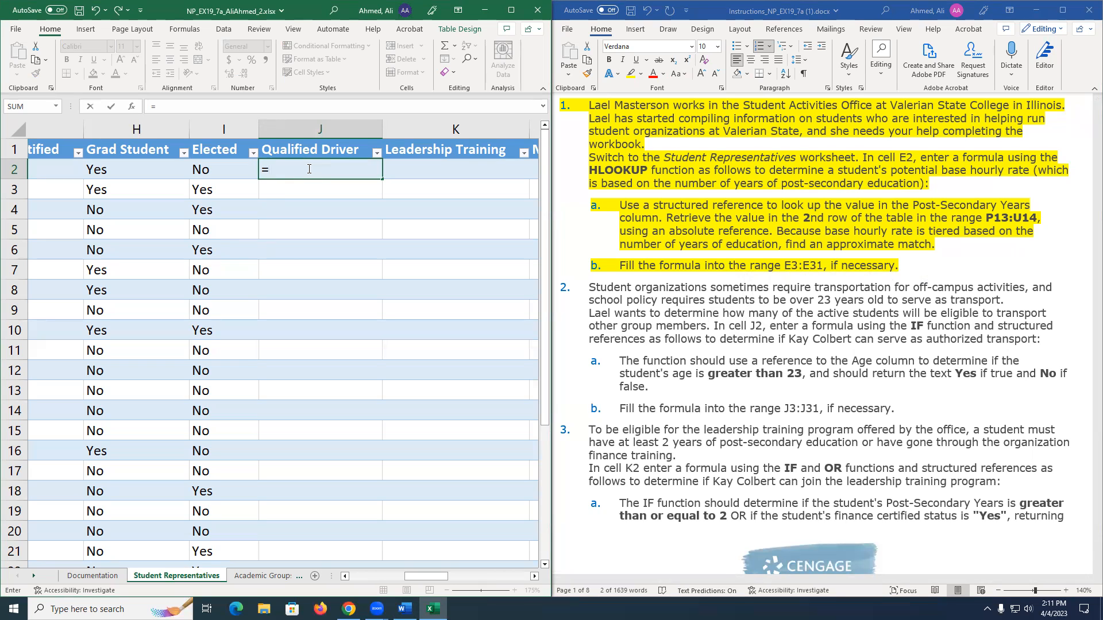
left_click_drag(426, 576, 371, 576)
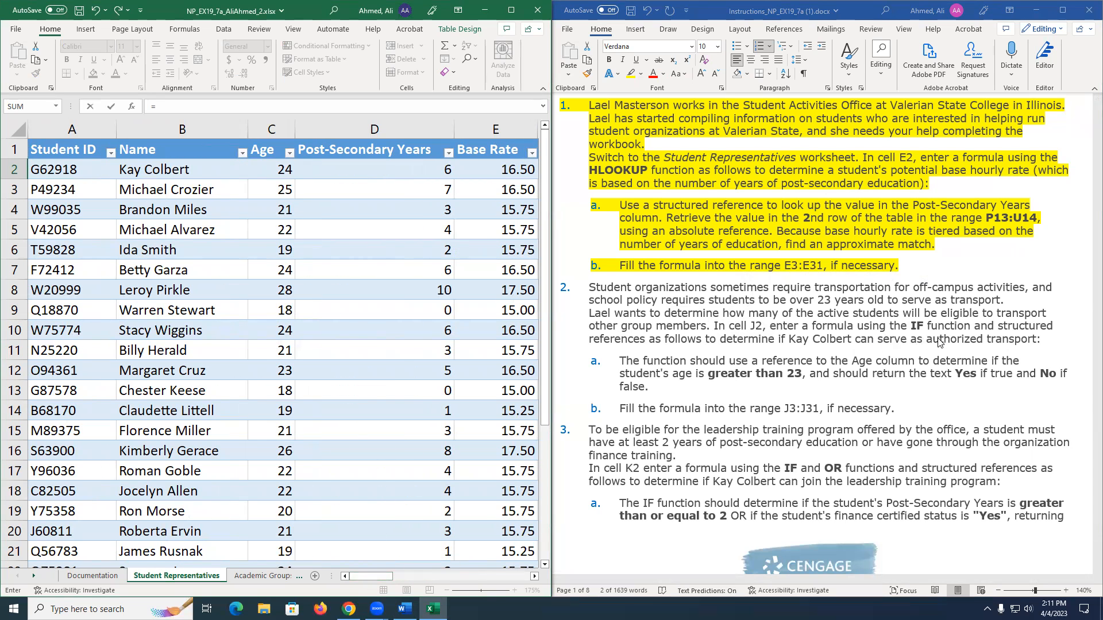
left_click_drag(371, 574, 435, 575)
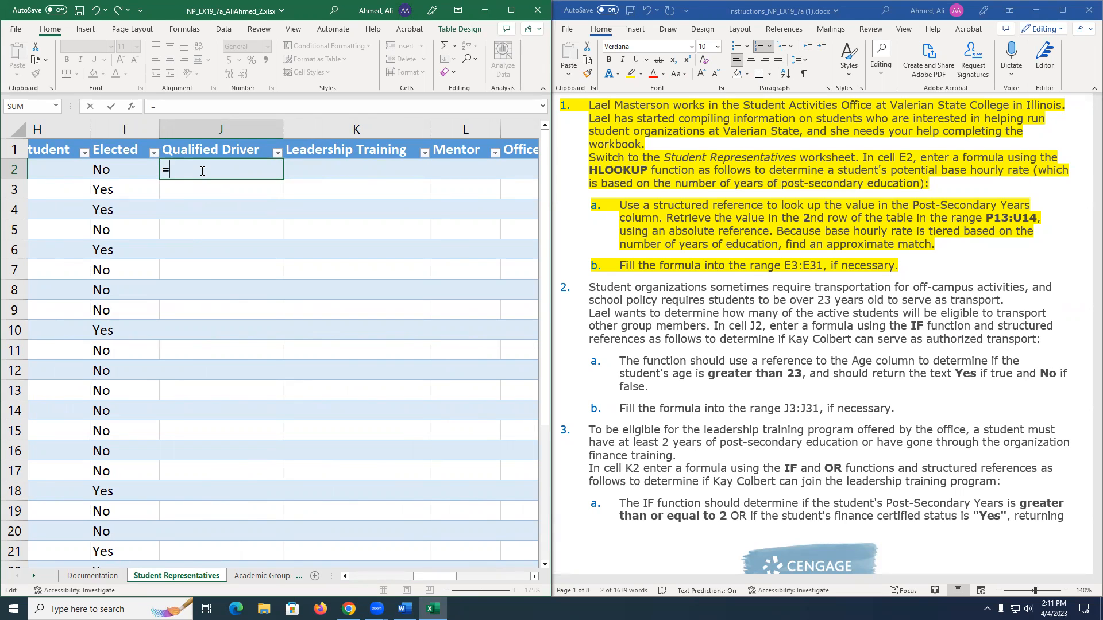
type("IF(")
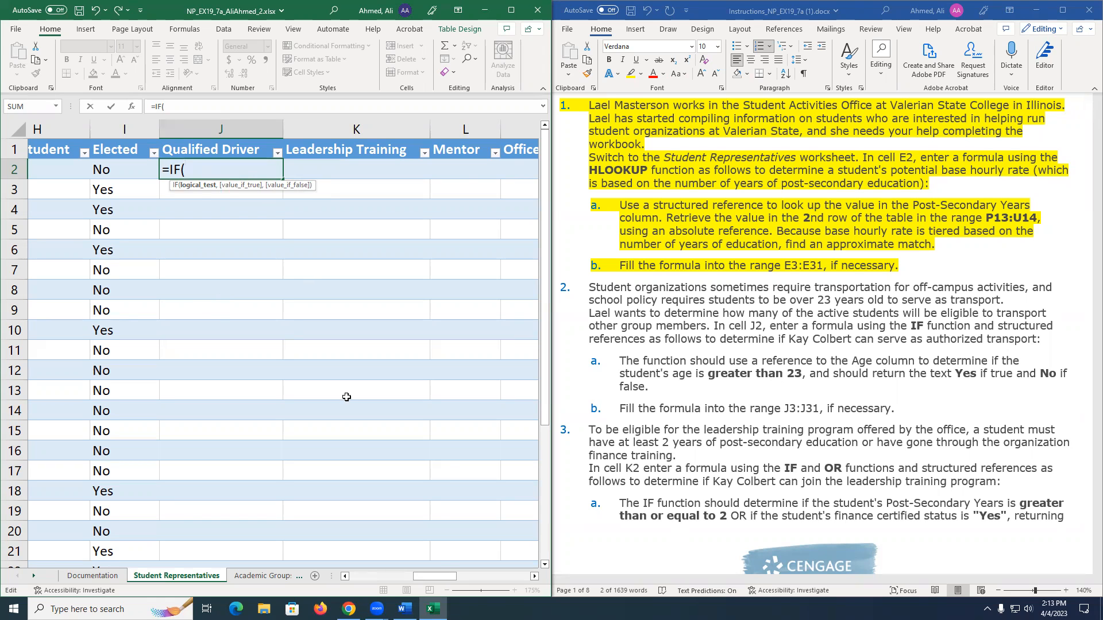
left_click(394, 576)
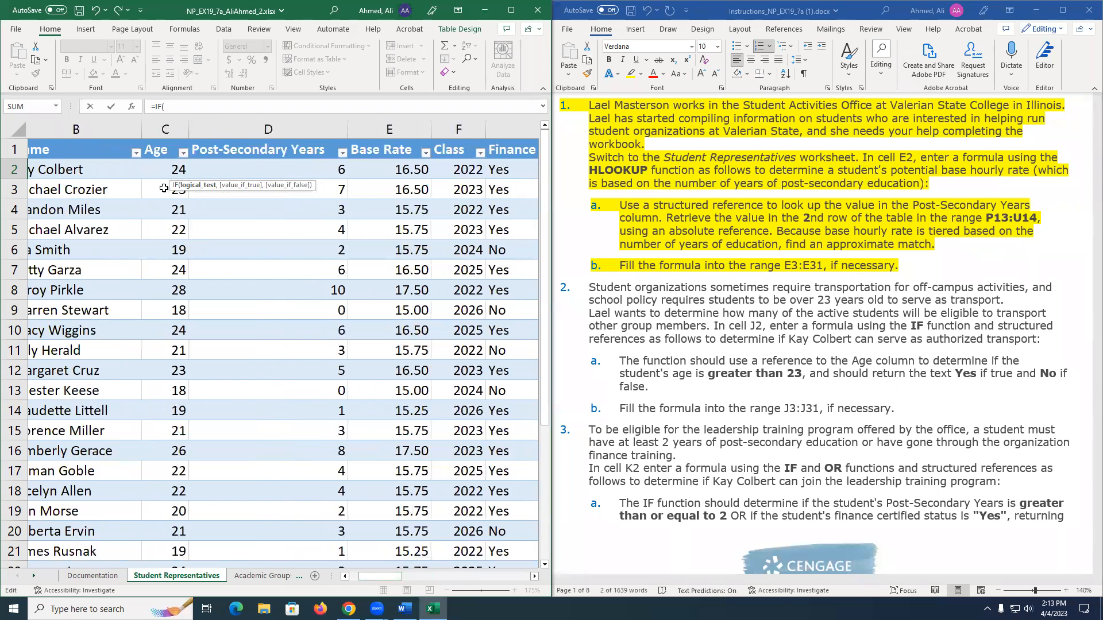
left_click(165, 170)
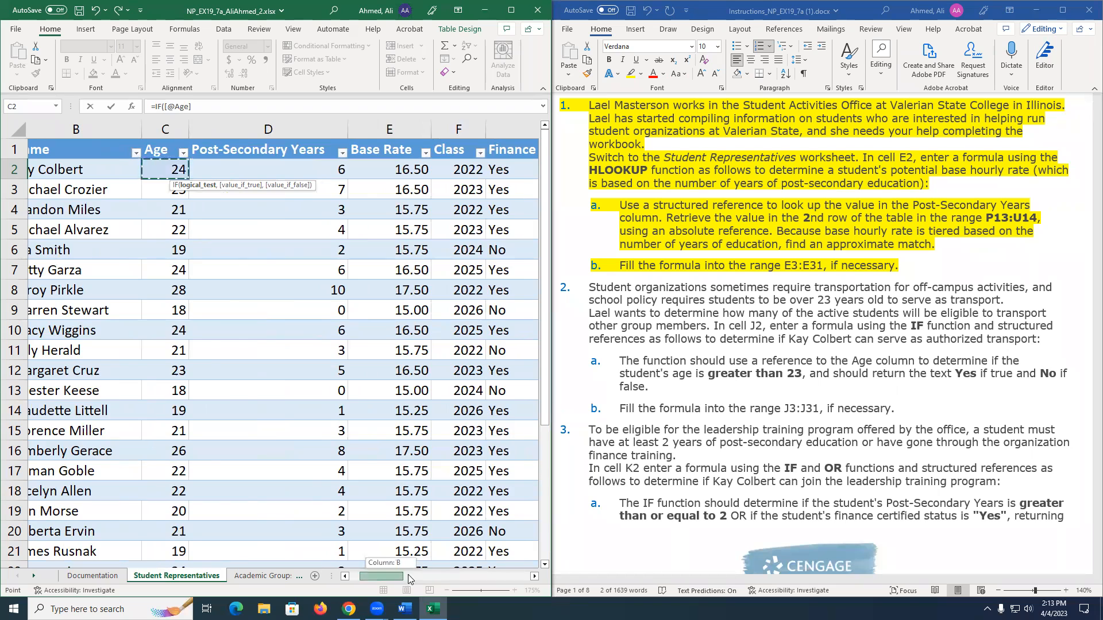
left_click(437, 575)
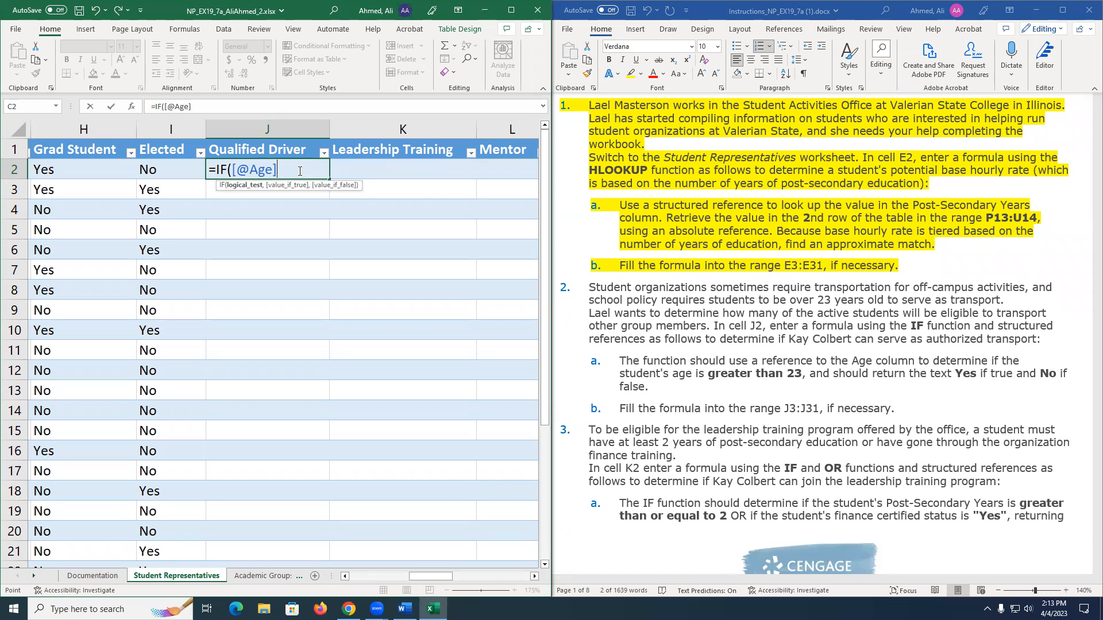
type(">23,")
left_click_drag(231, 168, 299, 165)
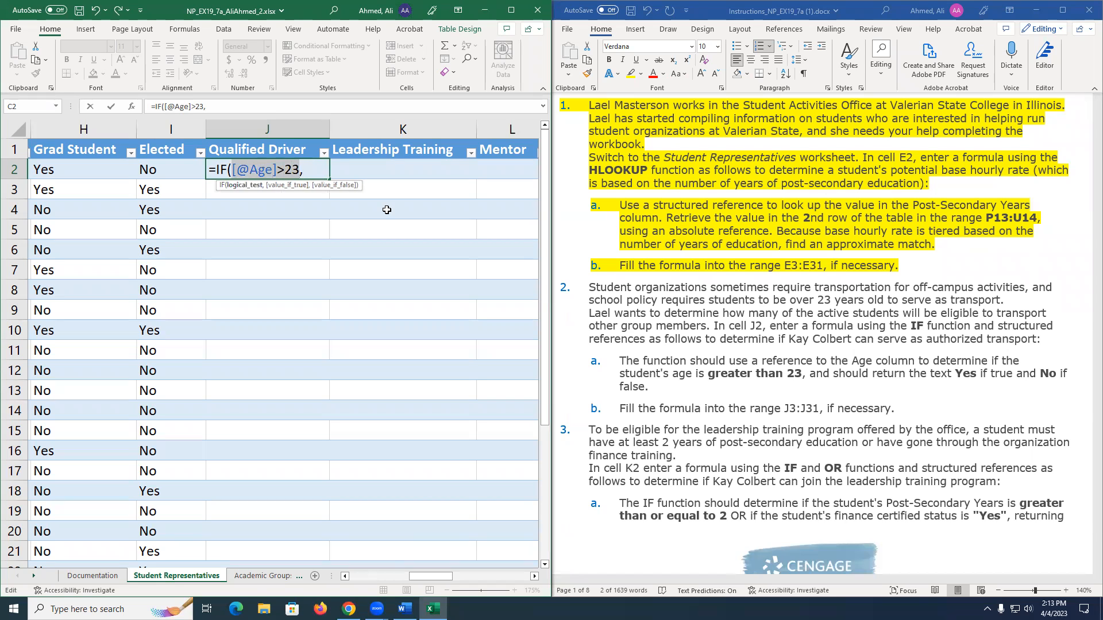
mouse_move(421, 581)
left_mouse_down()
mouse_move(367, 577)
mouse_move(429, 575)
left_mouse_up()
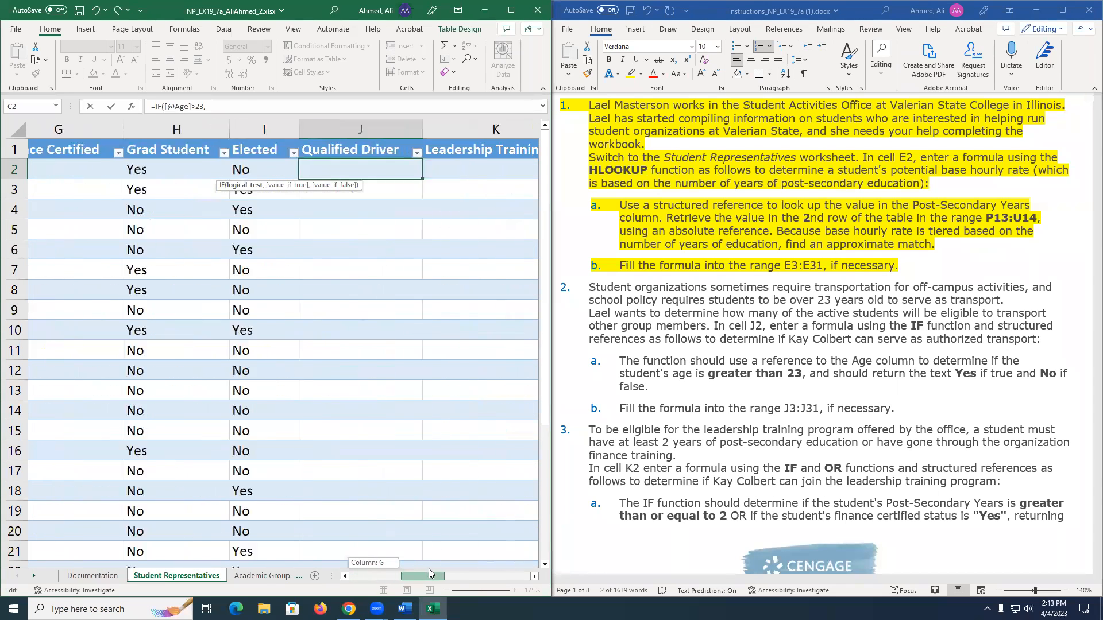
left_click(258, 172)
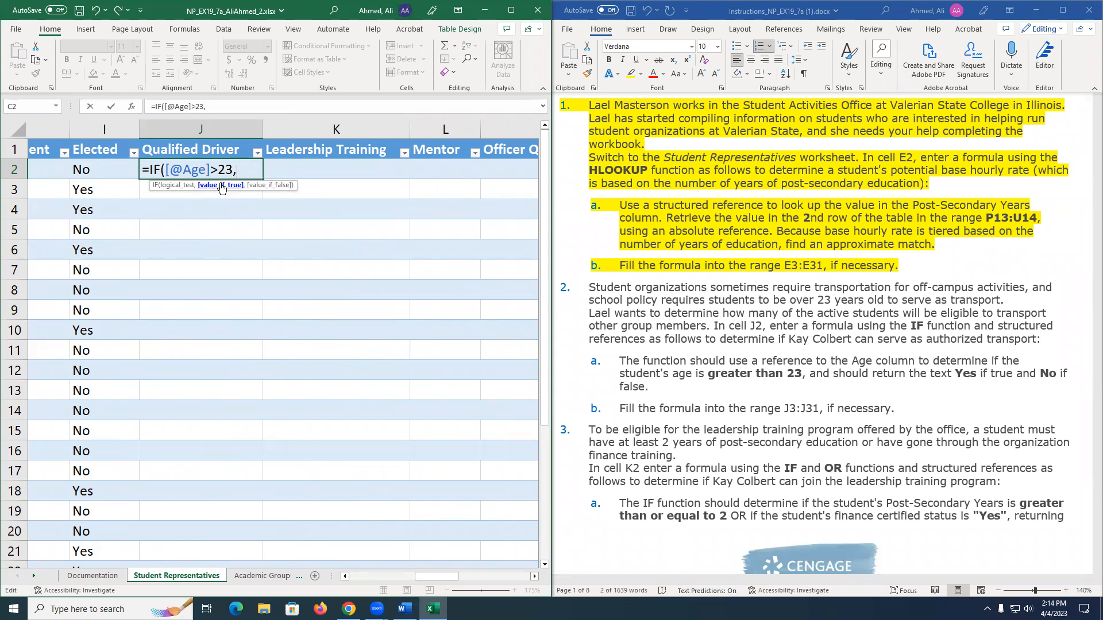
Finish cell J2's IF formula so it returns "Yes" if true and "No" if false, and enter it.
type("\"Yes\",.")
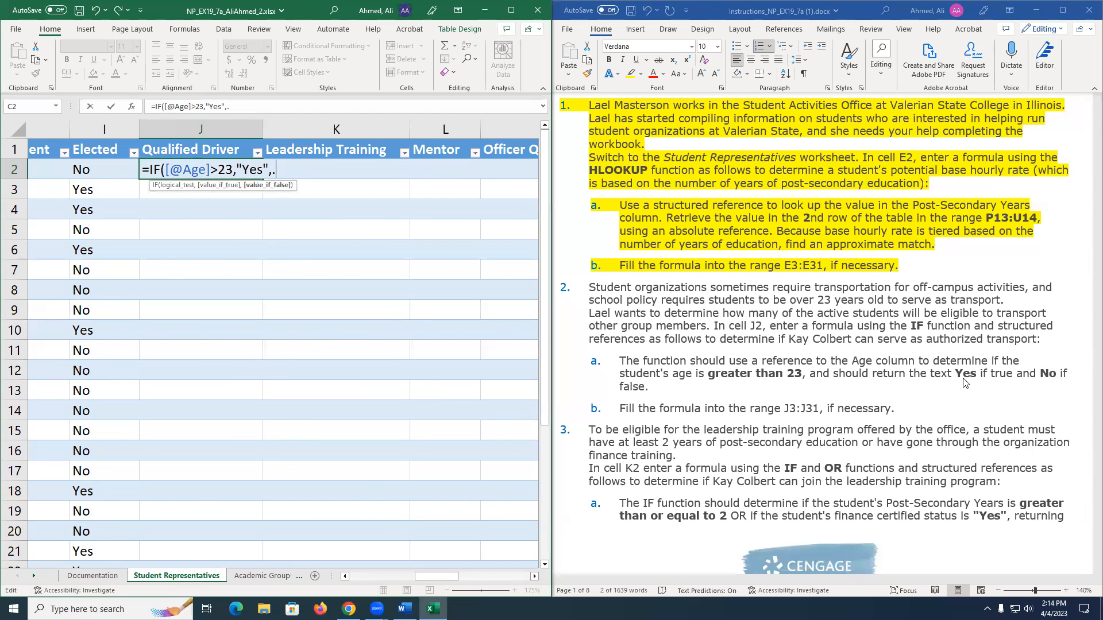
key("BackSpace")
type("\"N")
type("o\")")
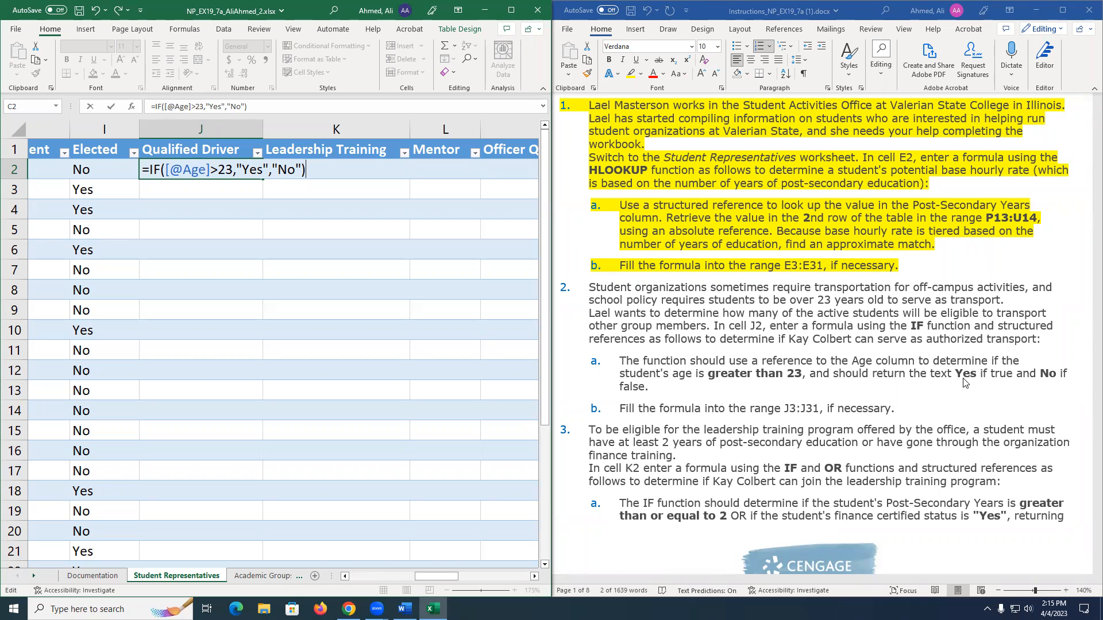
key("Return")
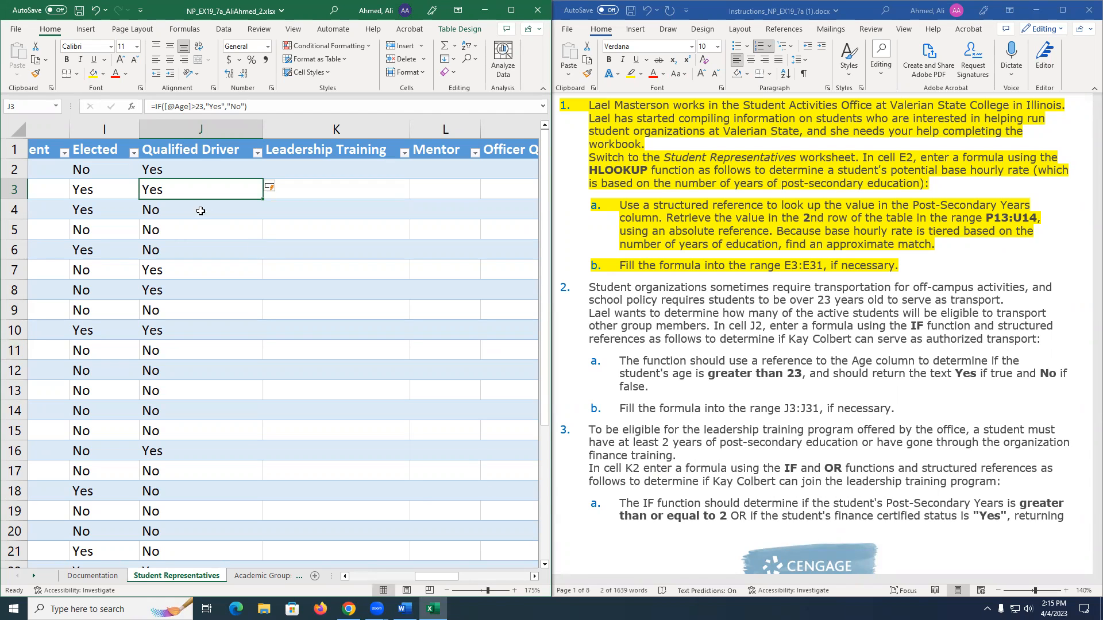
Check the students' ages against the Qualified Driver results, and begin a formula in cell K2 of the Leadership Training column.
left_click_drag(434, 577, 380, 580)
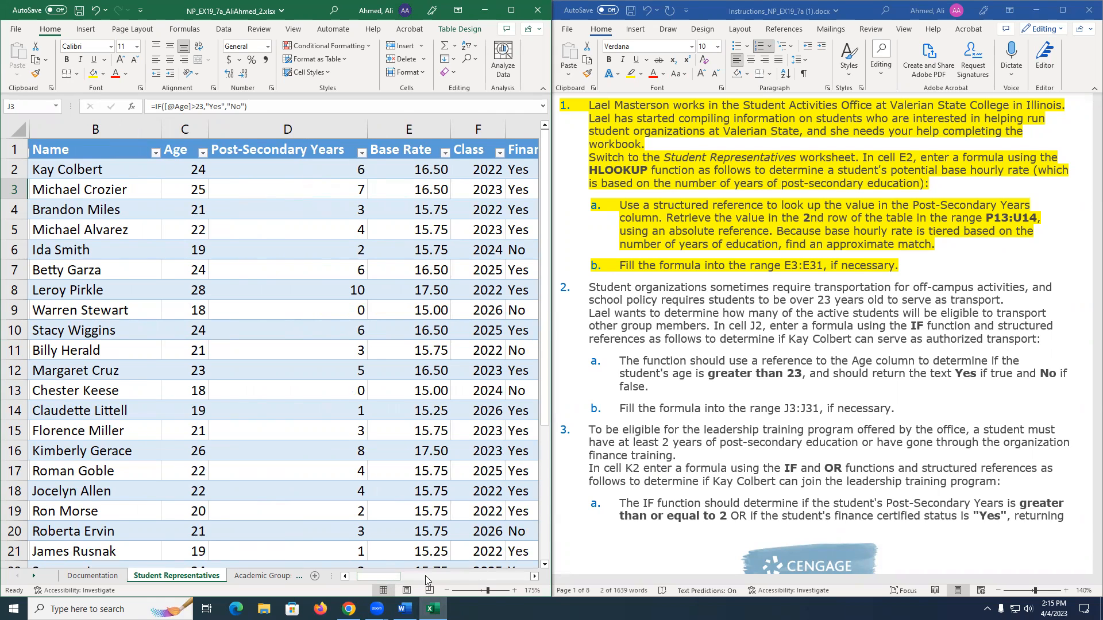
left_click_drag(392, 579, 458, 574)
left_click(280, 173)
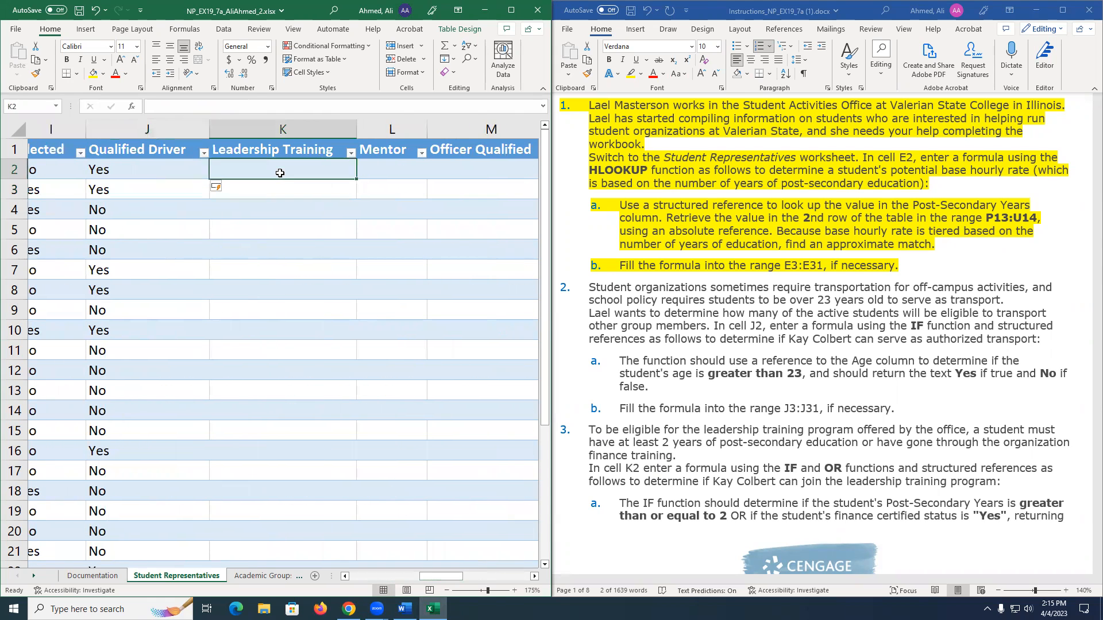
type("=")
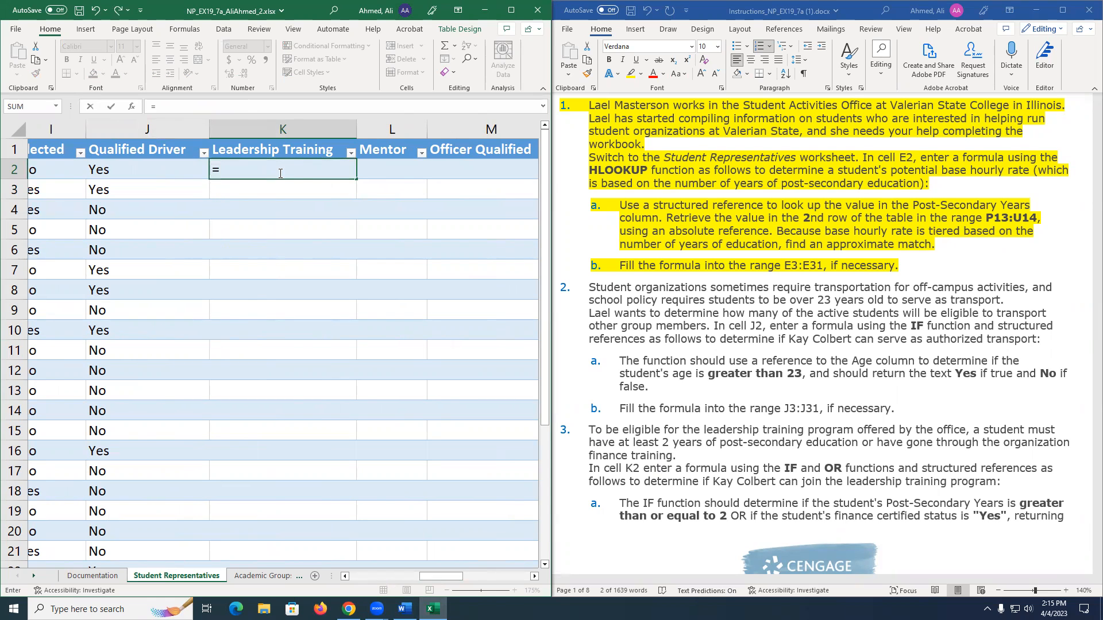
Switch to the Word instructions and highlight all of step 2, including items a and b, in yellow.
left_click(812, 389)
left_click_drag(896, 413, 588, 287)
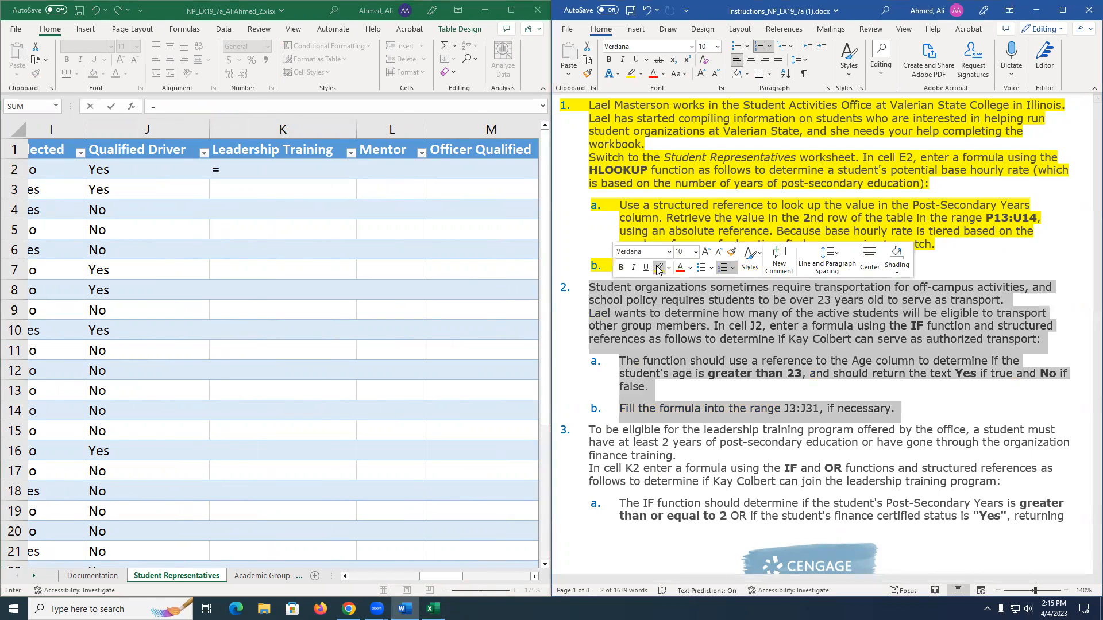
left_click(658, 268)
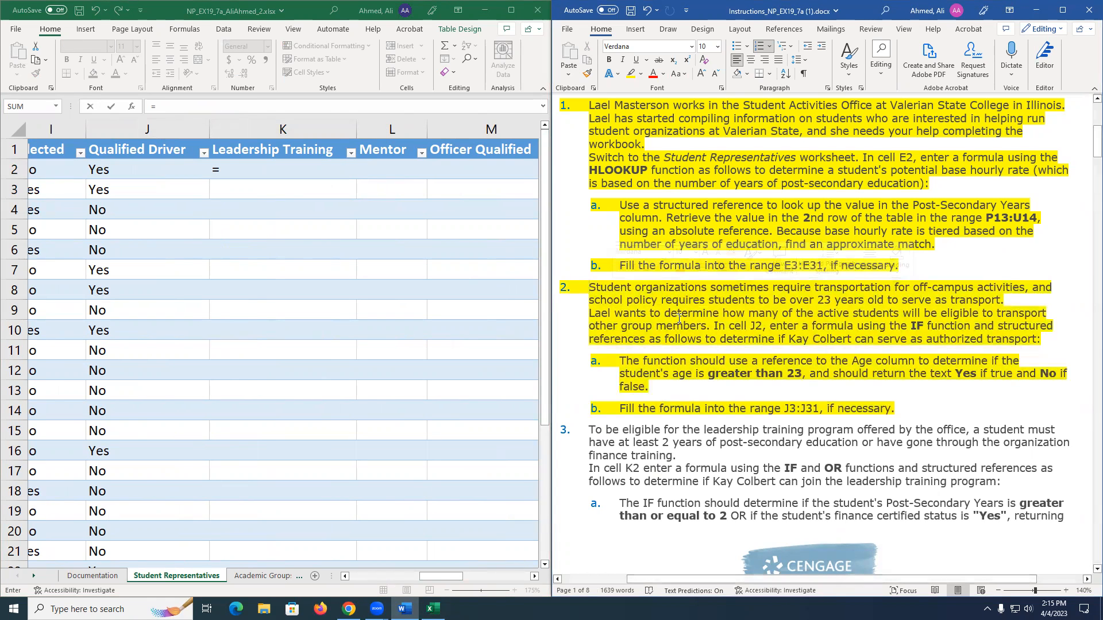
Read step 3 of the instructions and nest an OR function inside an IF function in cell K2's formula.
scroll(679, 318, "down", 3)
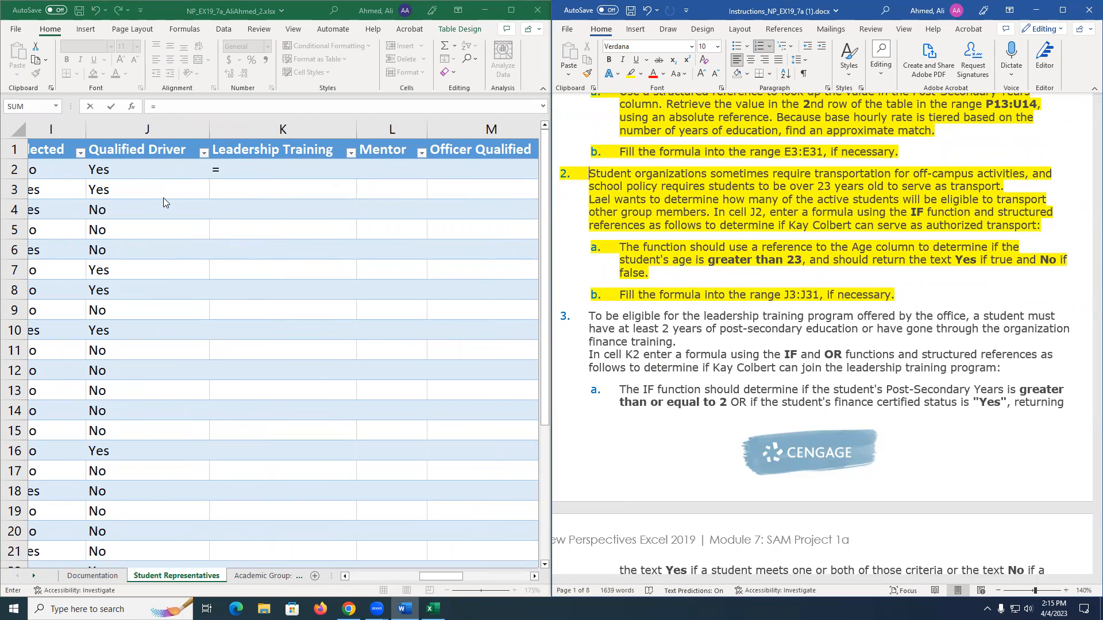
left_click(254, 164)
scroll(642, 301, "down", 1)
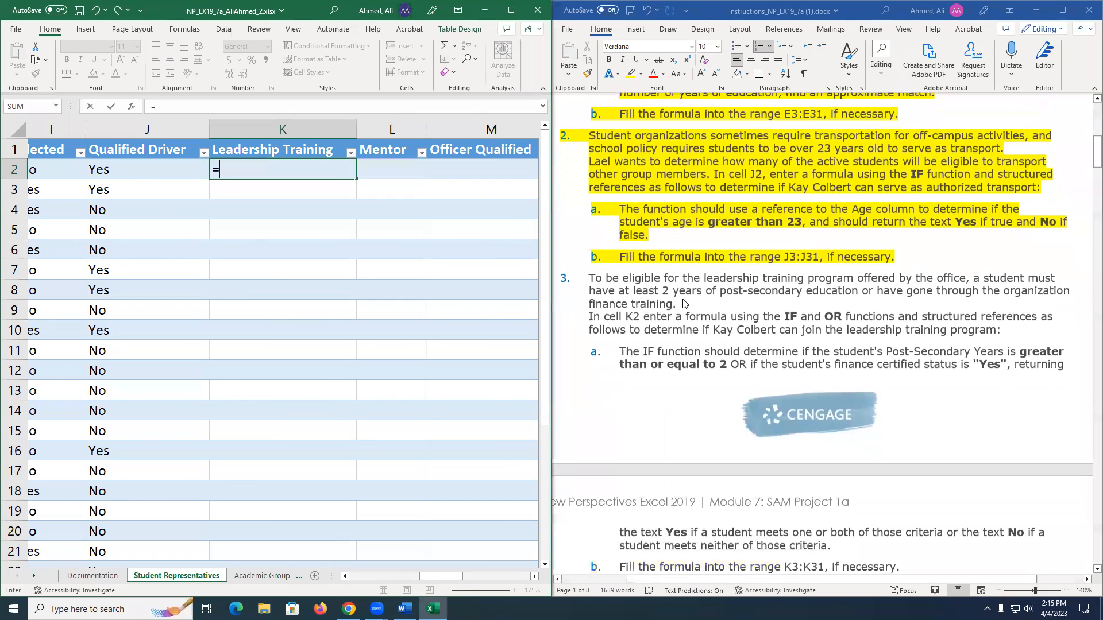
left_click(683, 303)
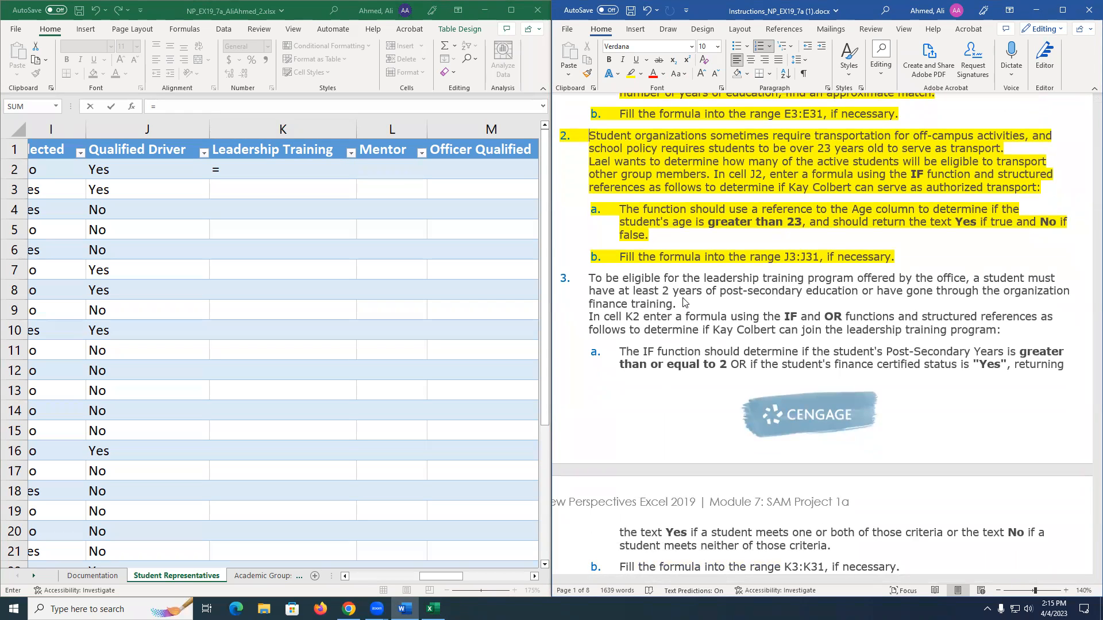
left_click(259, 170)
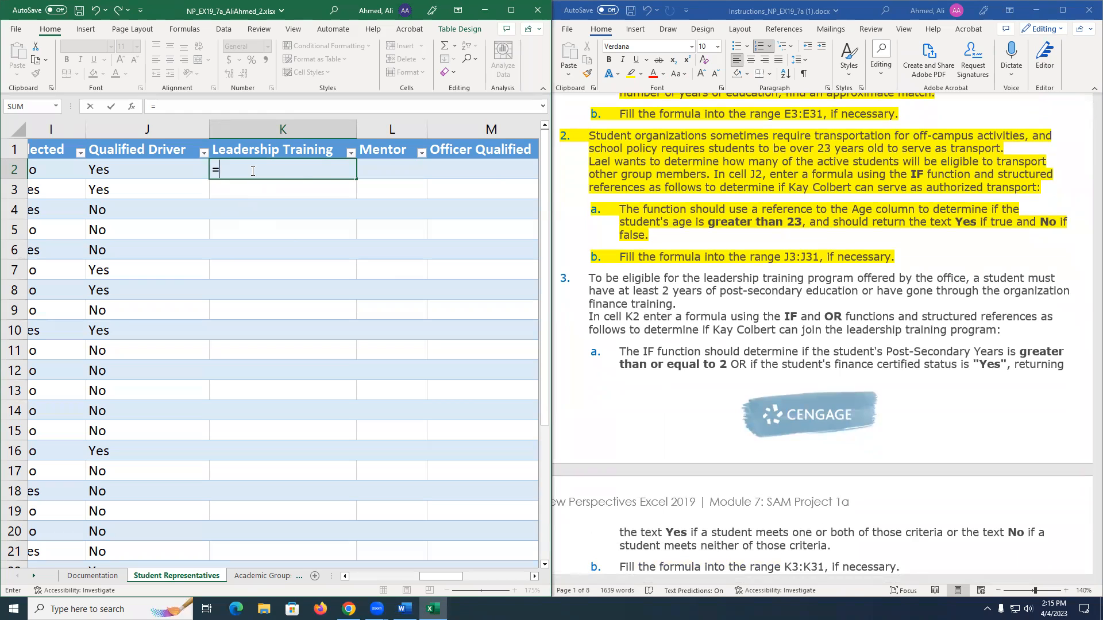
type("IF(")
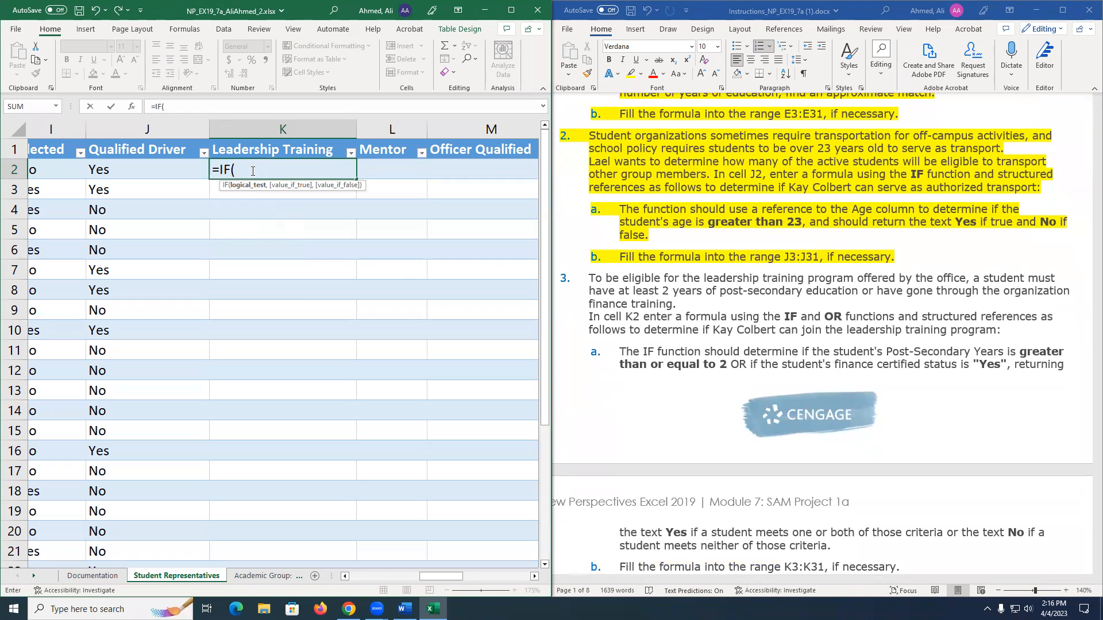
type("OR(")
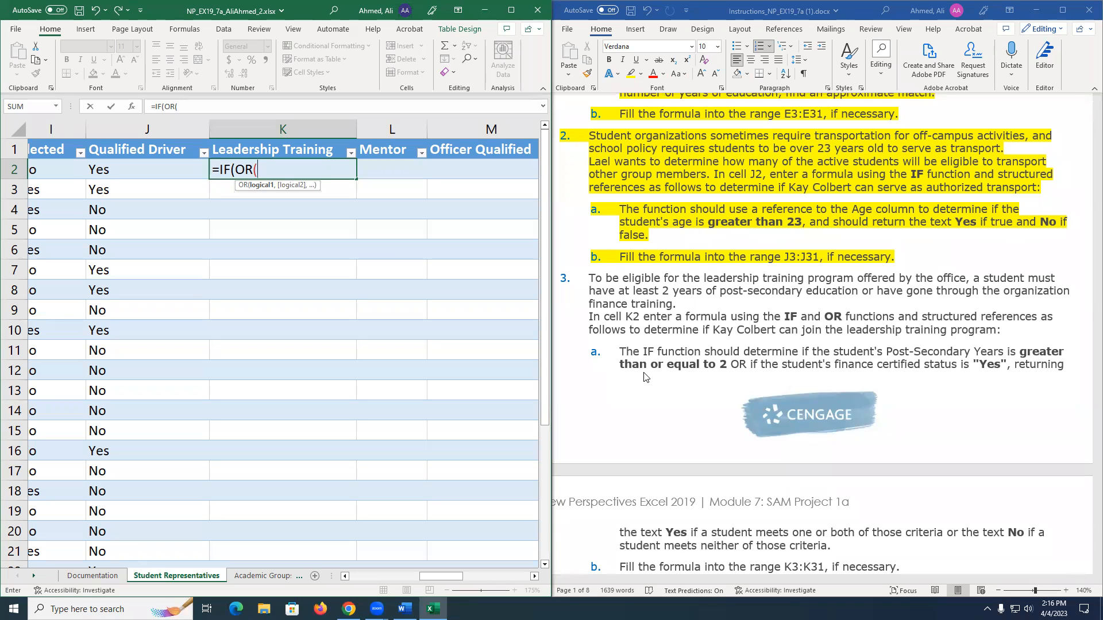
Add [@[Post-Secondary Years]]>=2 as the first condition of the OR function in cell K2.
mouse_move(437, 576)
left_mouse_down()
mouse_move(375, 571)
mouse_move(456, 574)
left_mouse_up()
left_click(228, 174)
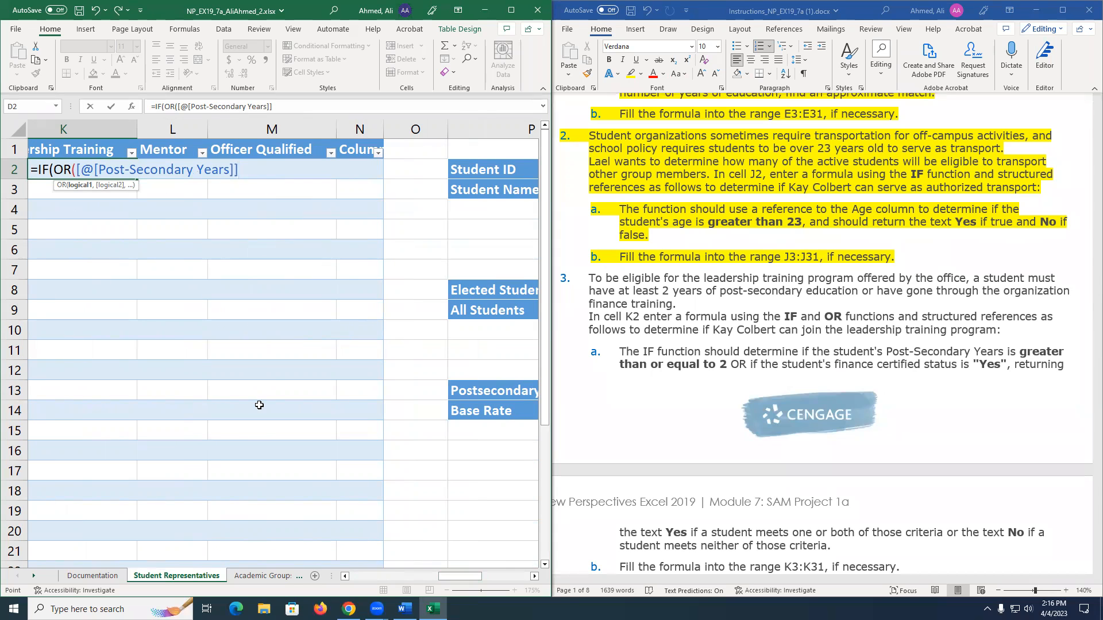
type(">")
type("=2")
type(",")
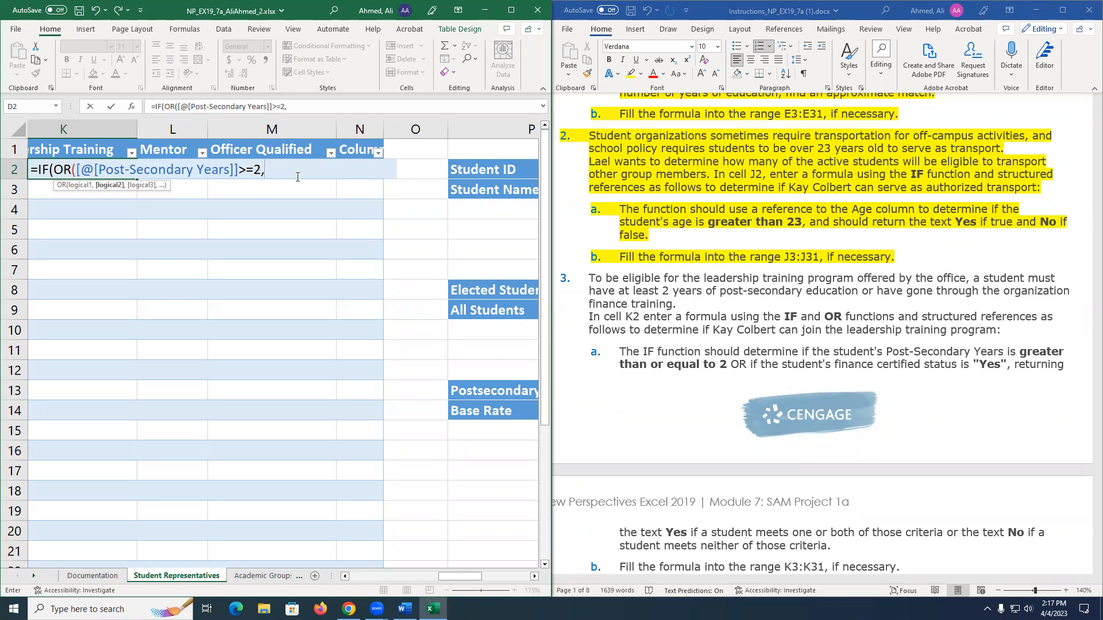
Add [@[Finance Certified]]="Yes" as the second condition of the OR function in cell K2.
left_click(750, 368)
left_click_drag(750, 369, 1003, 366)
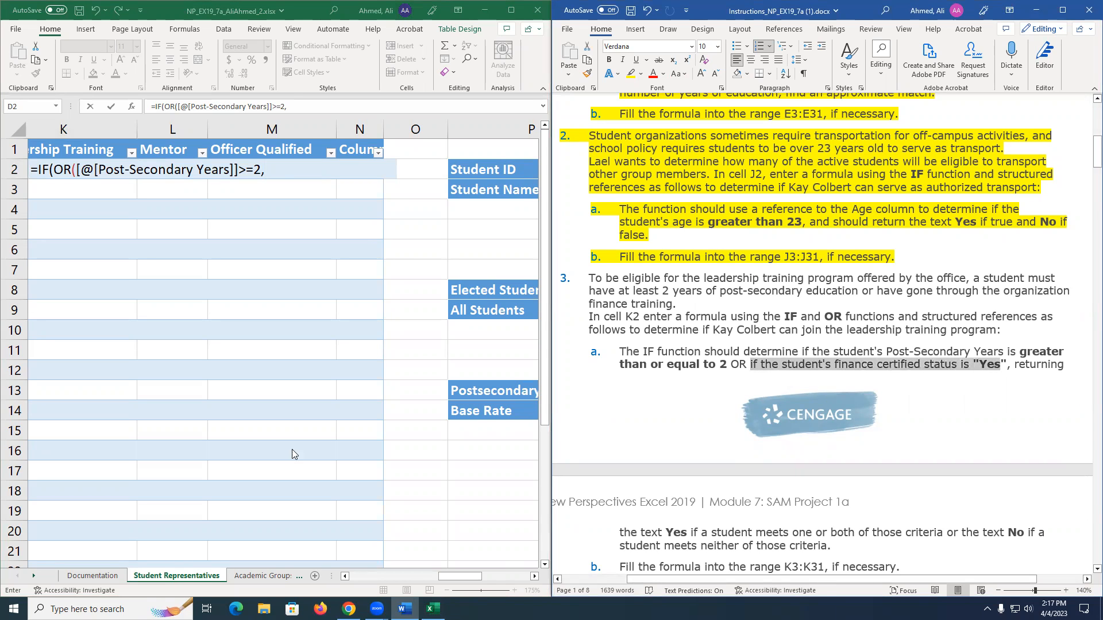
left_click_drag(470, 578, 412, 576)
left_click(105, 167)
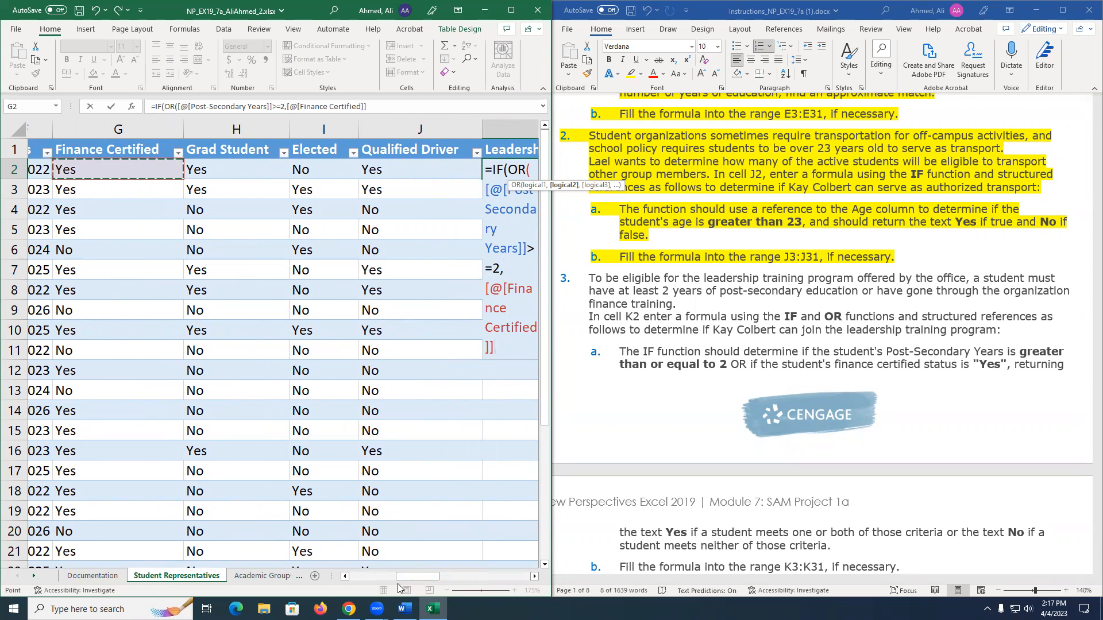
left_click_drag(406, 577, 425, 577)
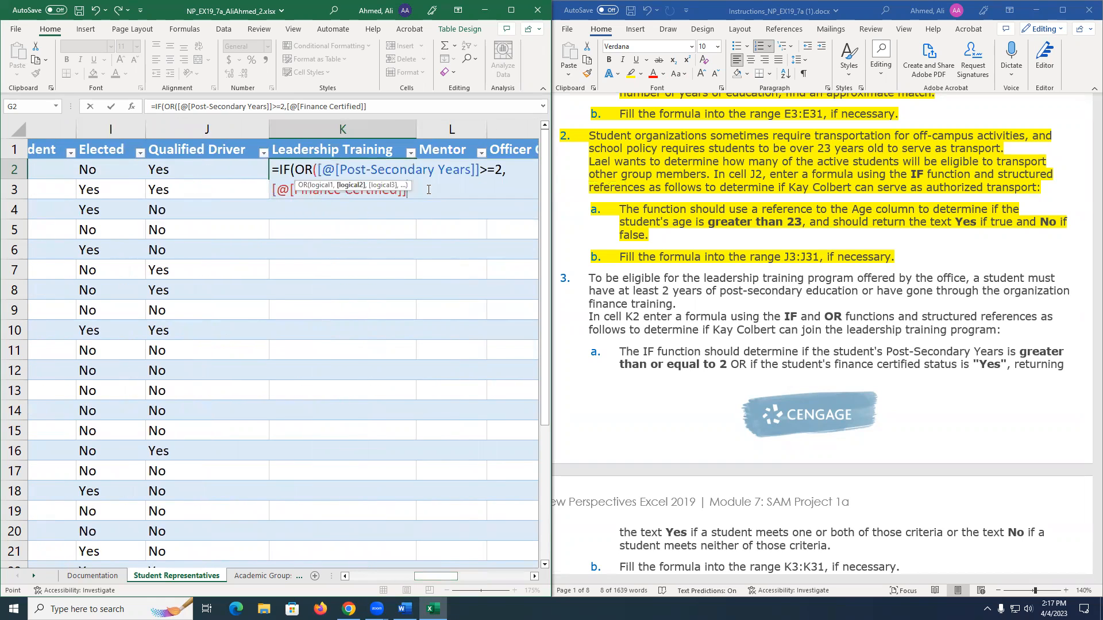
type("=")
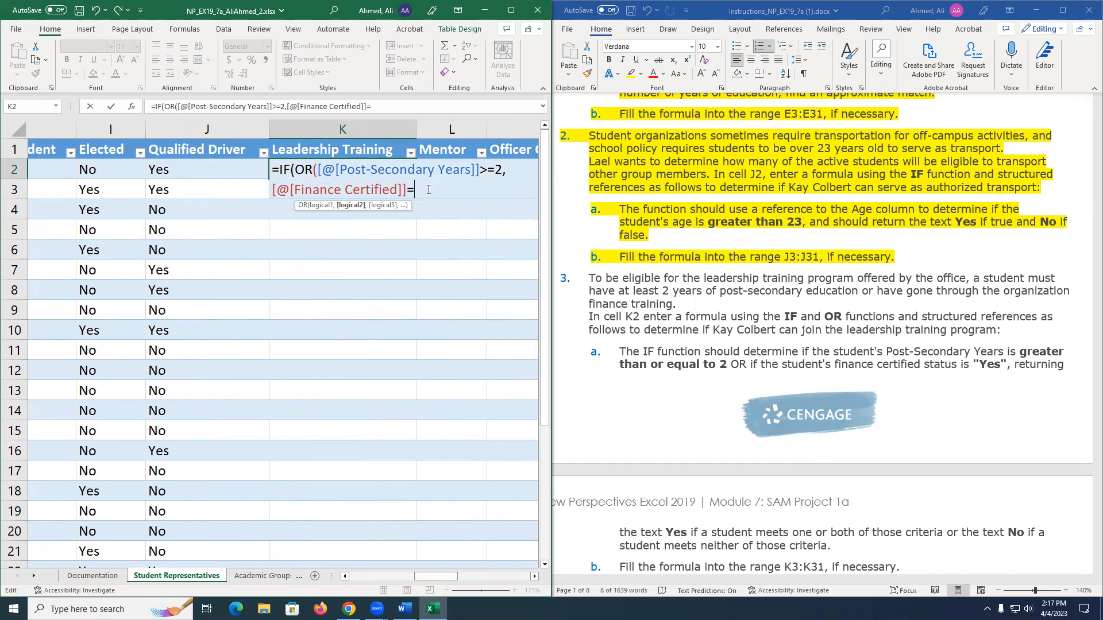
type("\"Yes")
Check the Finance Certified condition and close the OR function in cell K2's formula with a parenthesis.
left_click_drag(276, 194, 451, 187)
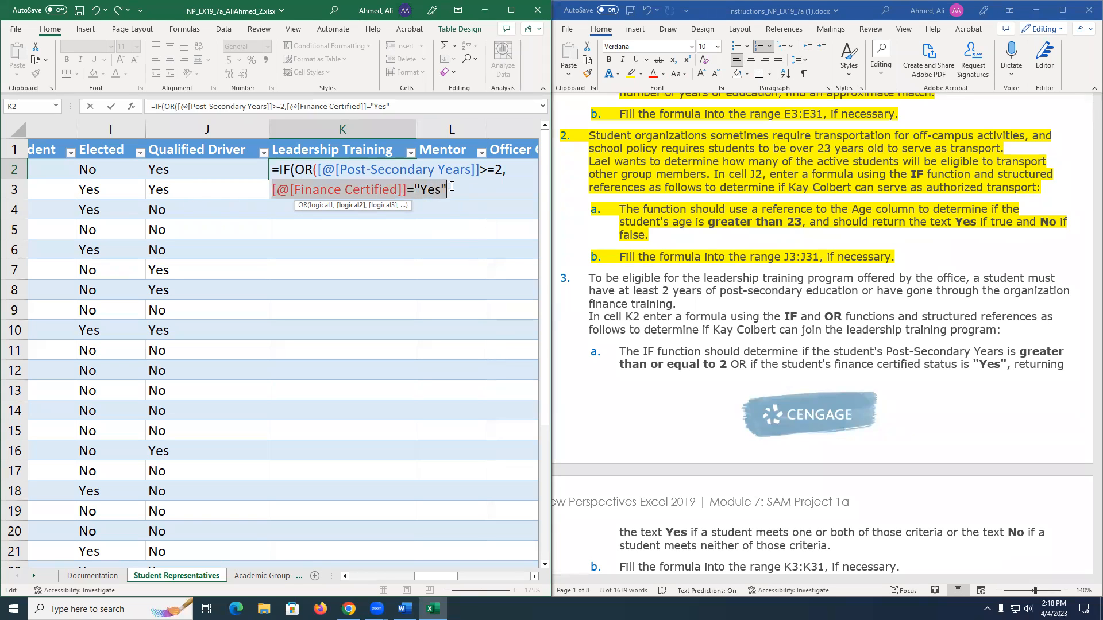
left_click(410, 192)
left_click_drag(410, 192, 415, 193)
left_click(451, 188)
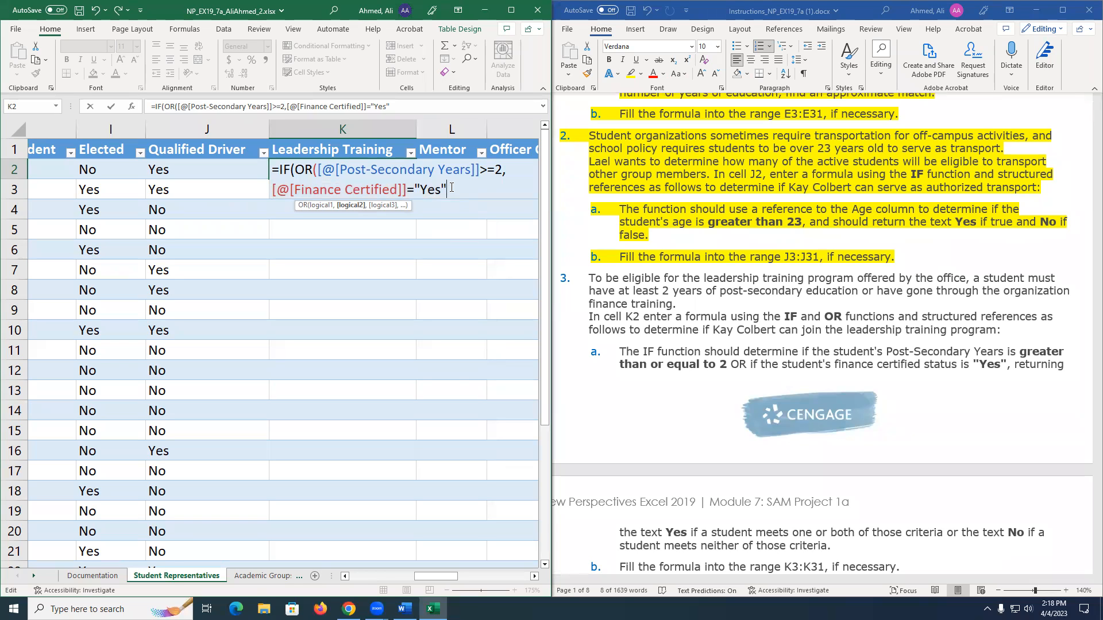
type(")")
left_click_drag(314, 169, 462, 199)
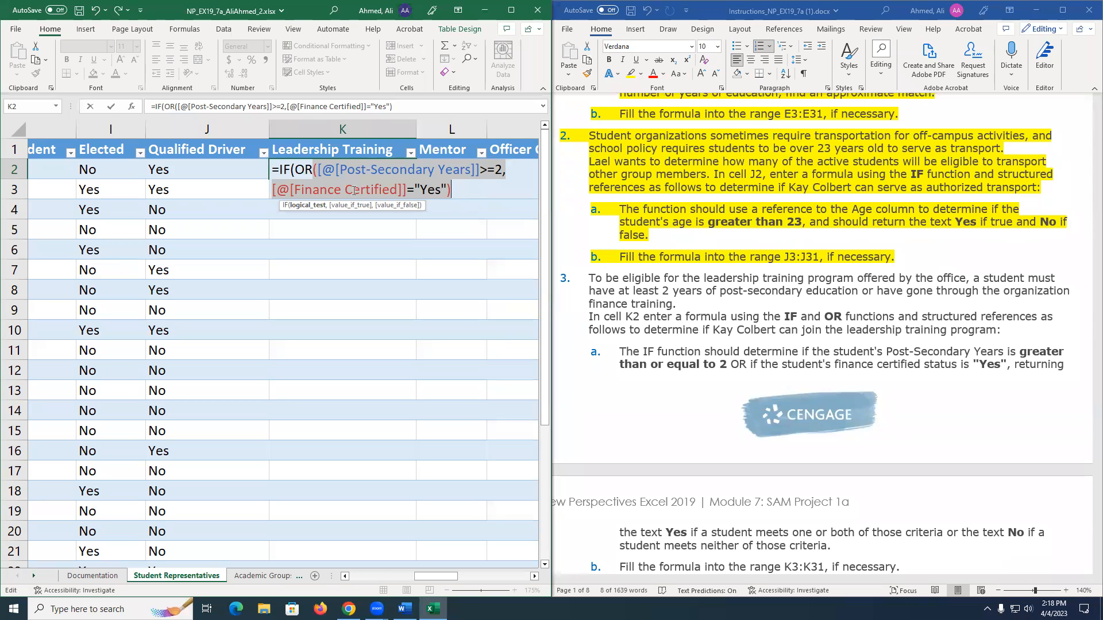
left_click(475, 184)
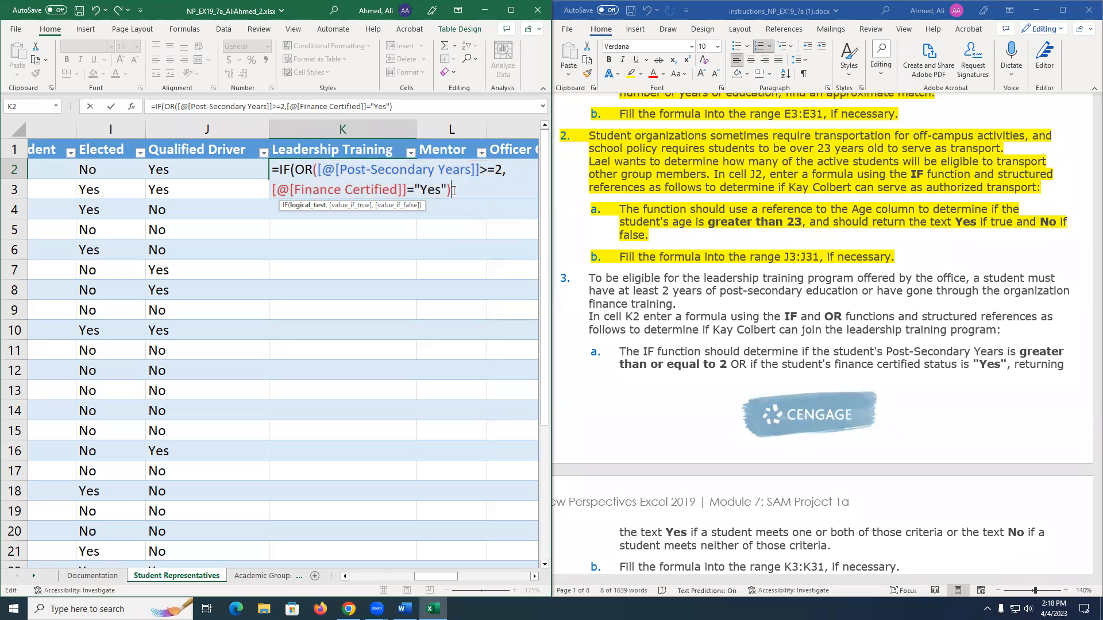
Complete cell K2's IF function with "Yes" as the true value and "No" as the false value, and enter the formula.
type(",")
type("Yes")
key("BackSpace")
key("BackSpace")
key("BackSpace")
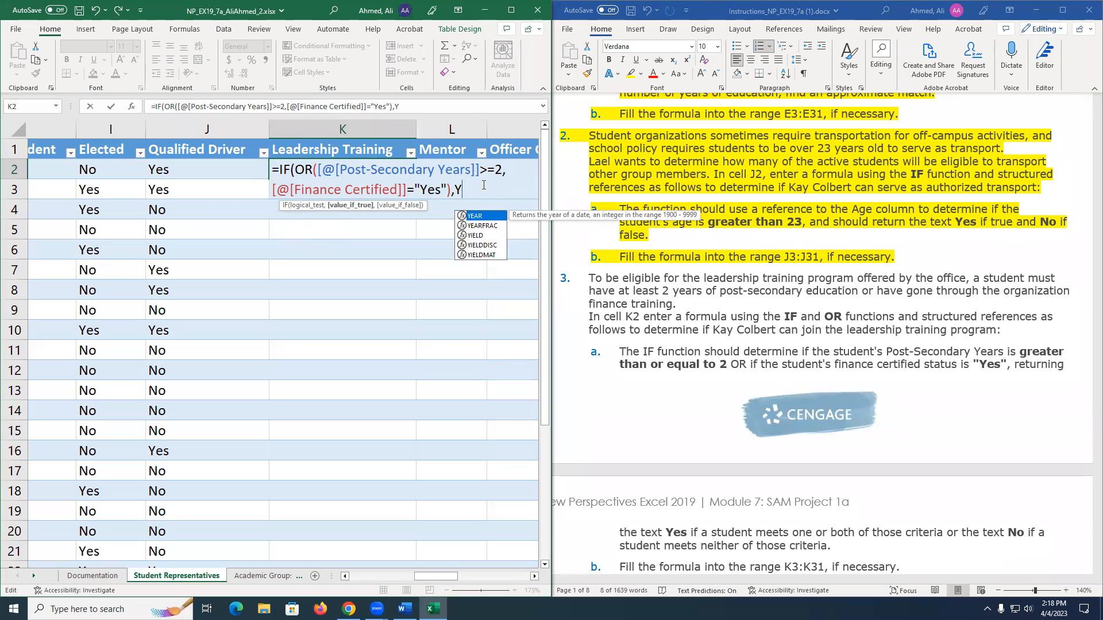
type("\"yes")
key("BackSpace")
key("BackSpace")
key("BackSpace")
type("Yes\"")
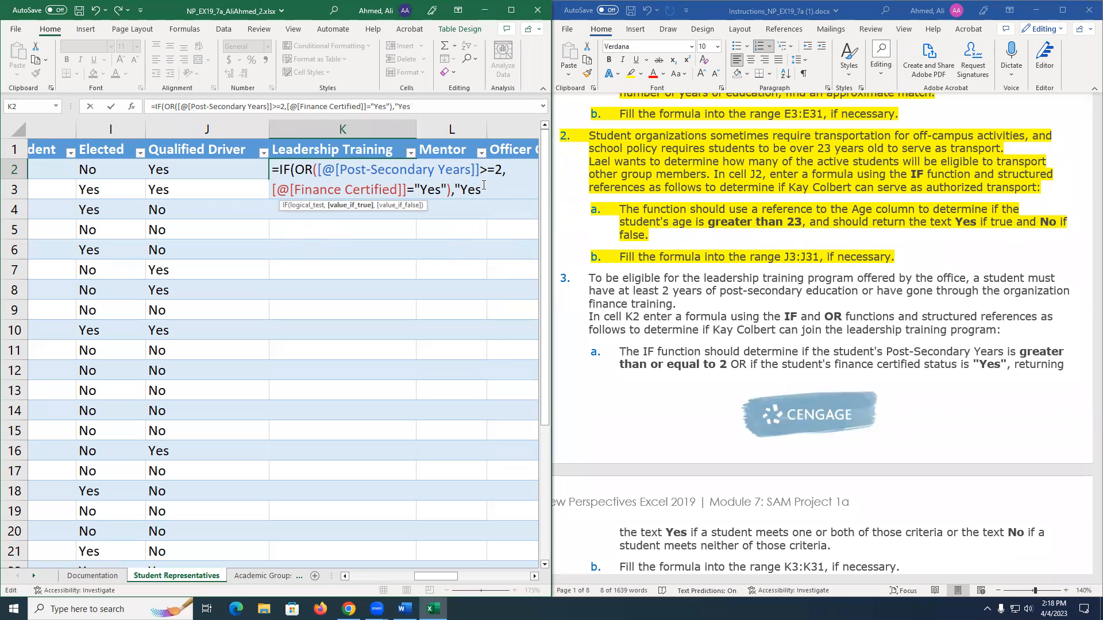
type(",\"")
type("No\")")
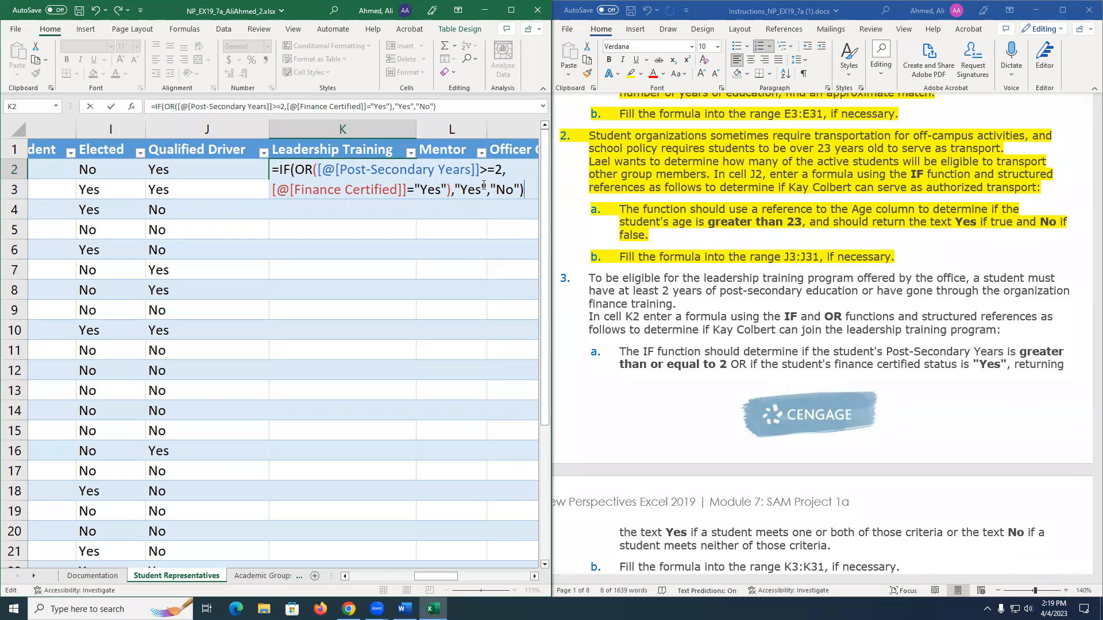
left_click(365, 195)
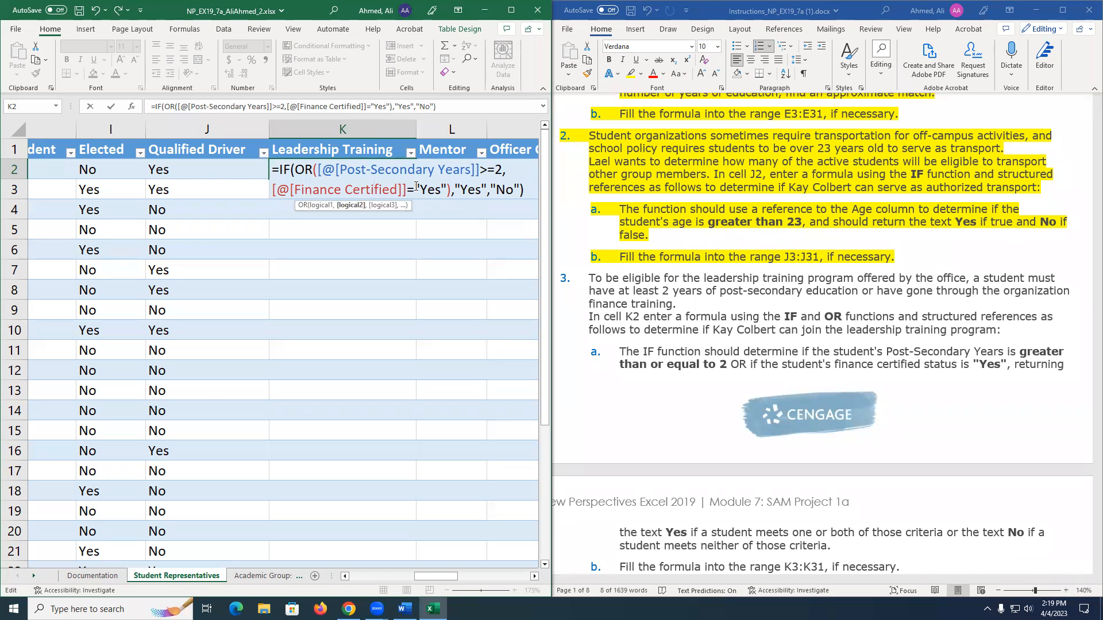
key("Return")
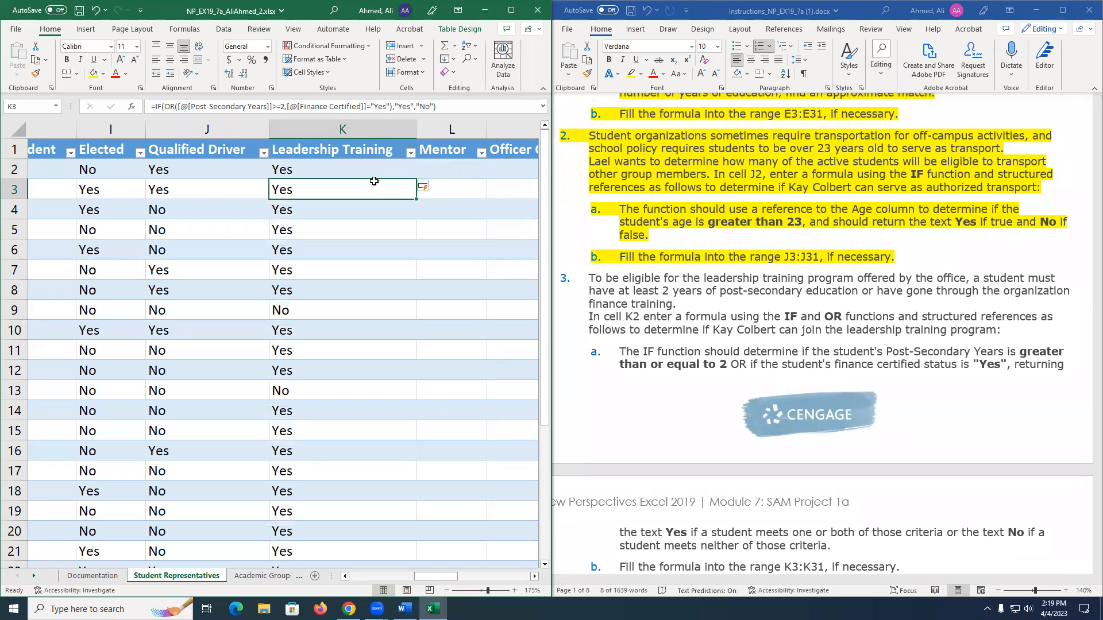
Examine the filled IF/OR formula in cell K3 of the Leadership Training column.
scroll(367, 170, "up", 6)
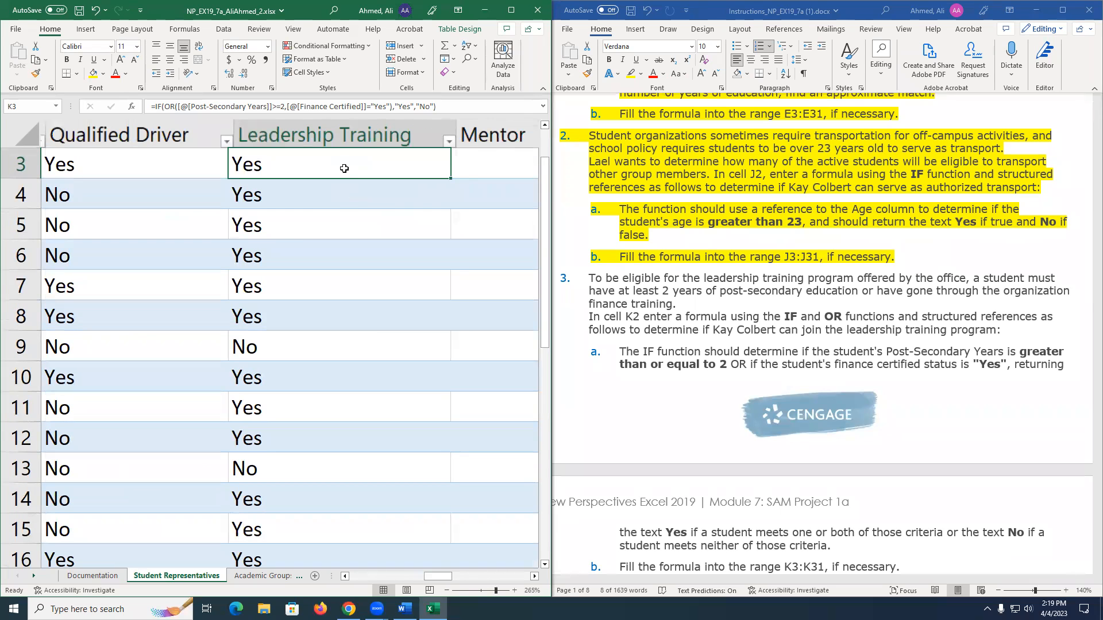
key("F2")
left_click(526, 214)
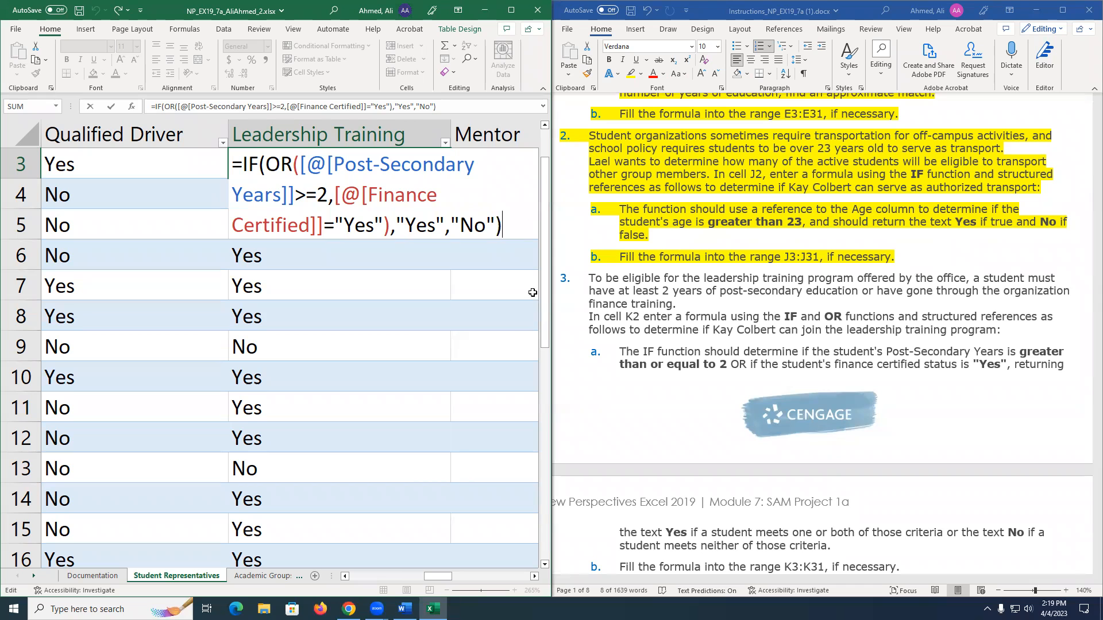
Switch to the Word instructions and highlight all of step 3, including items a and b, in yellow.
left_click(592, 293)
left_click_drag(591, 293, 908, 552)
scroll(909, 520, "down", 1)
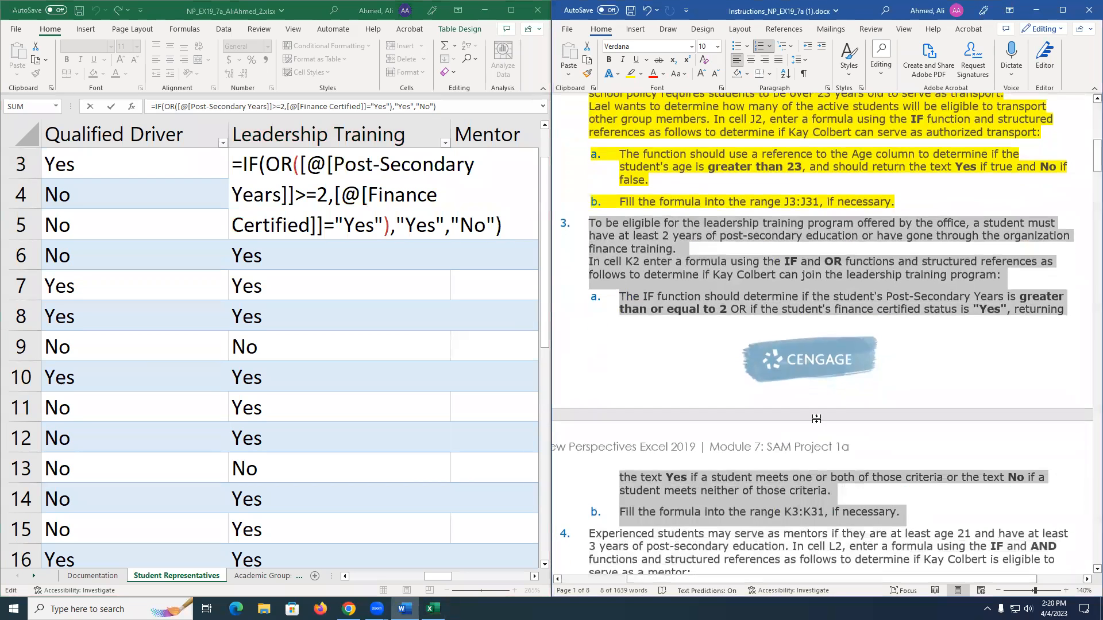
left_click(629, 80)
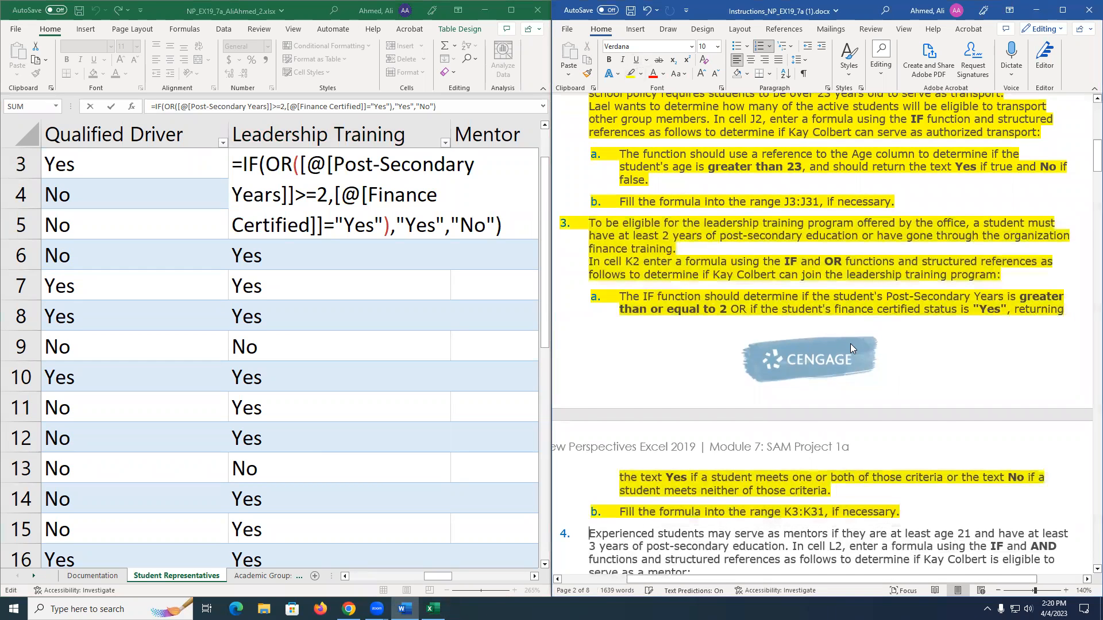
scroll(851, 343, "down", 2)
Review the parentheses, the OR logical test and the Yes/No return values in cell K3's formula in Excel.
left_click(405, 237)
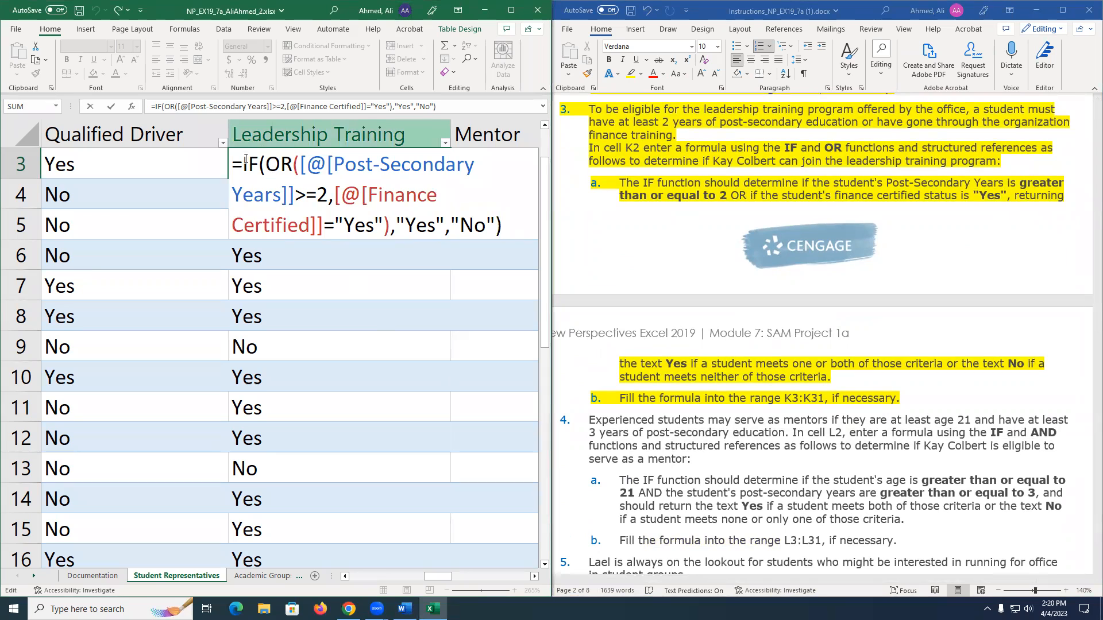
left_click_drag(244, 164, 265, 164)
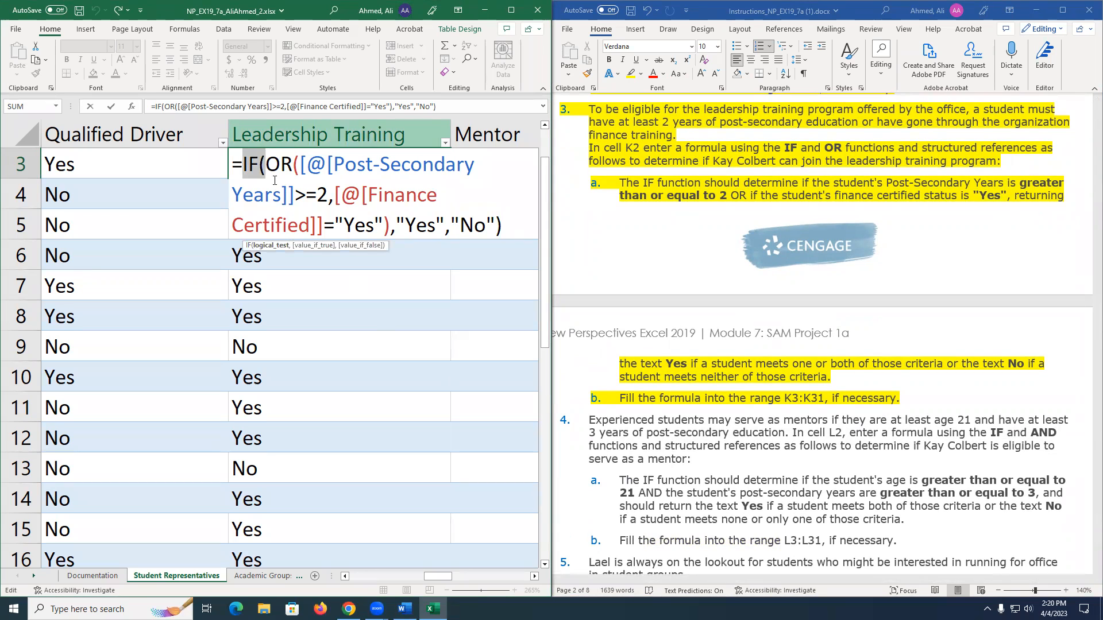
left_click_drag(504, 225, 496, 225)
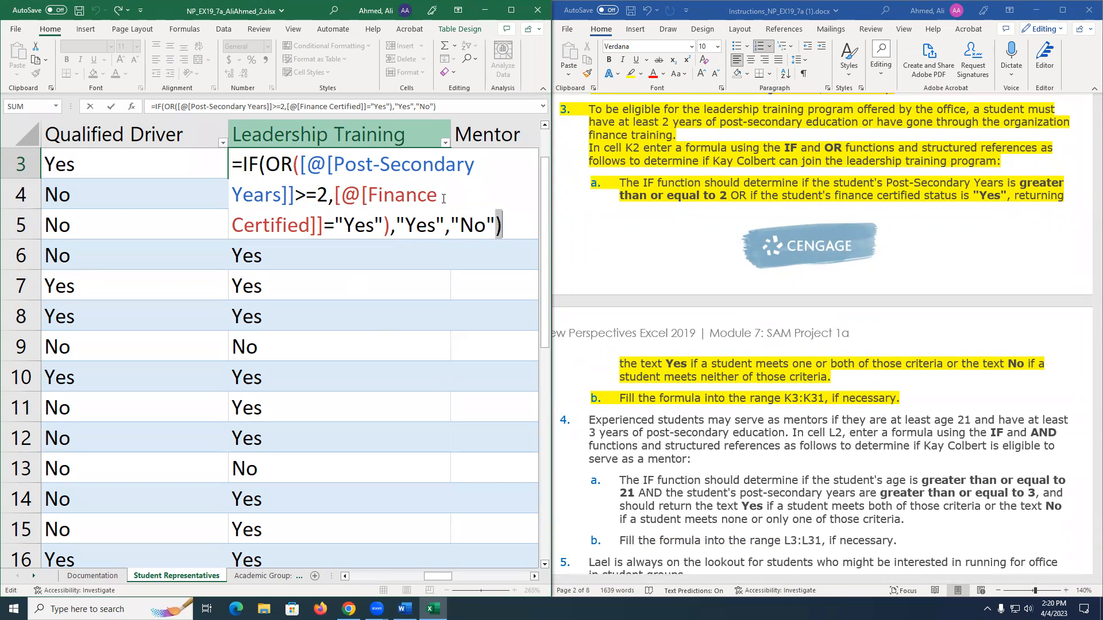
left_click(296, 167)
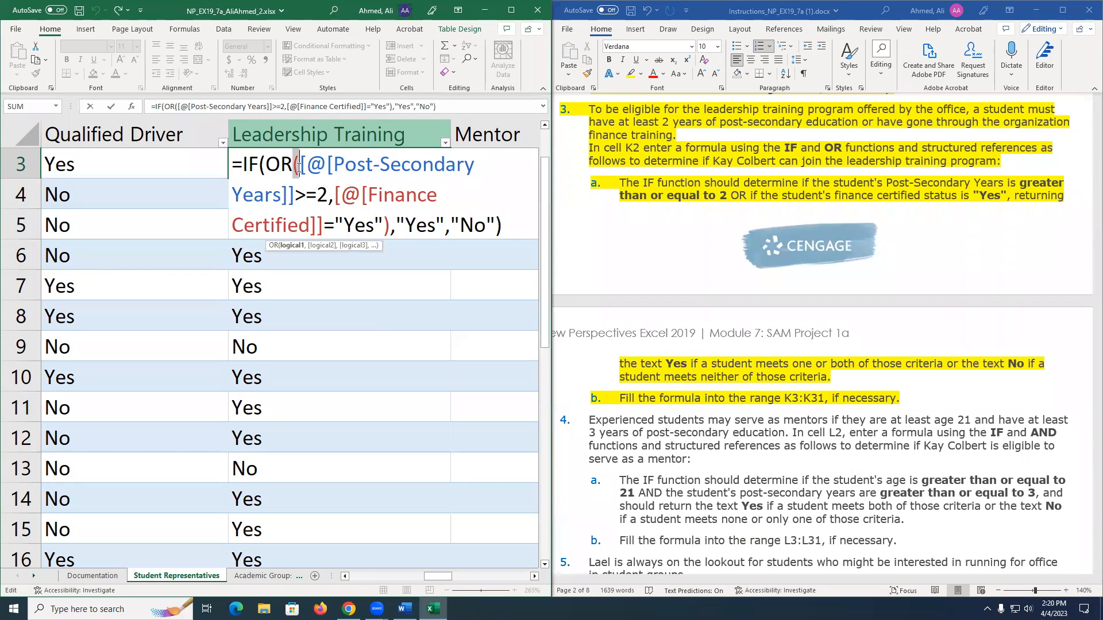
left_click(385, 225)
left_click_drag(396, 226, 497, 231)
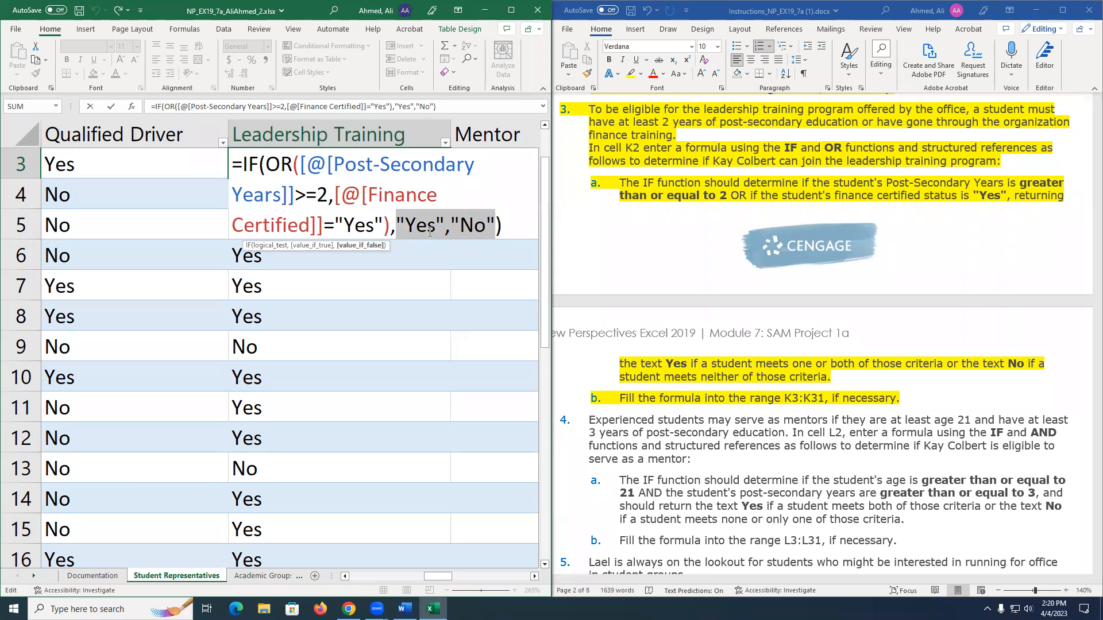
left_click_drag(258, 163, 391, 229)
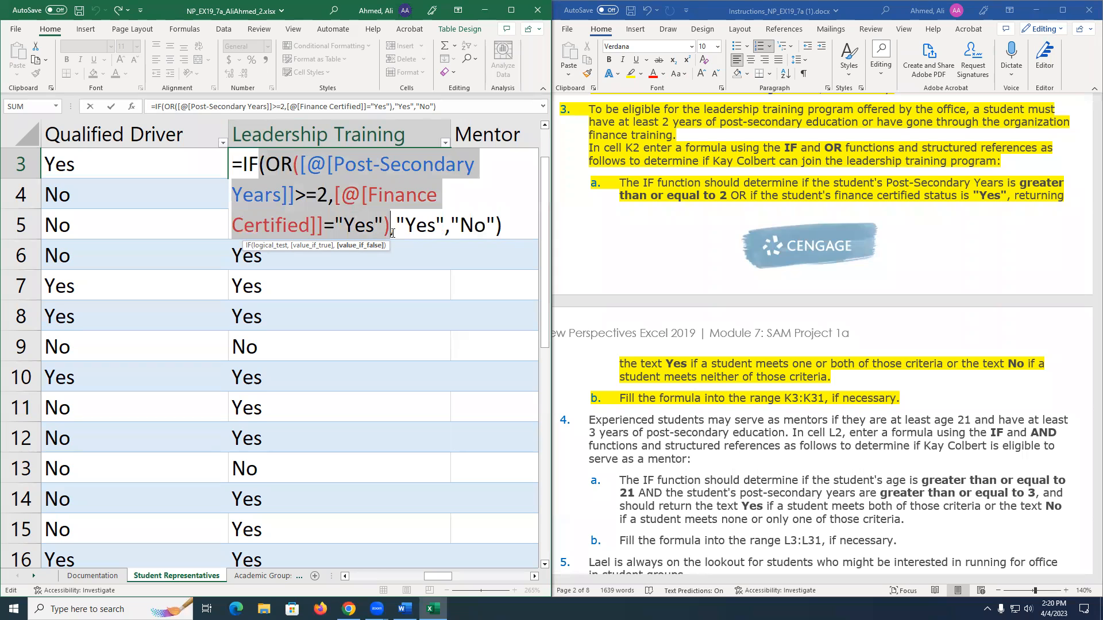
left_click(284, 172)
left_click_drag(264, 166, 392, 226)
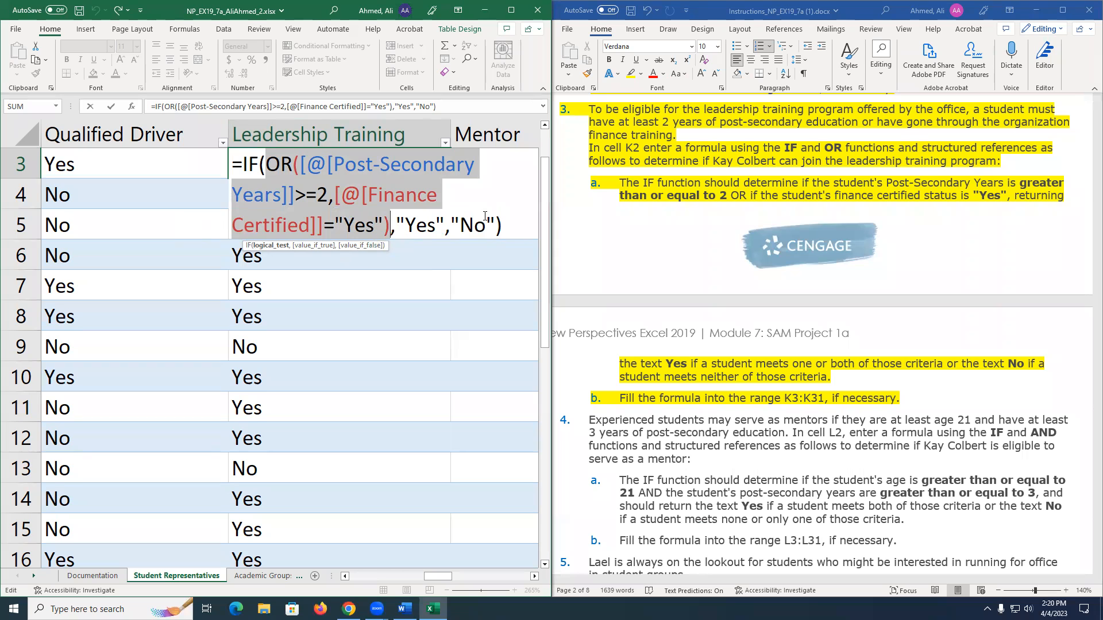
key("End")
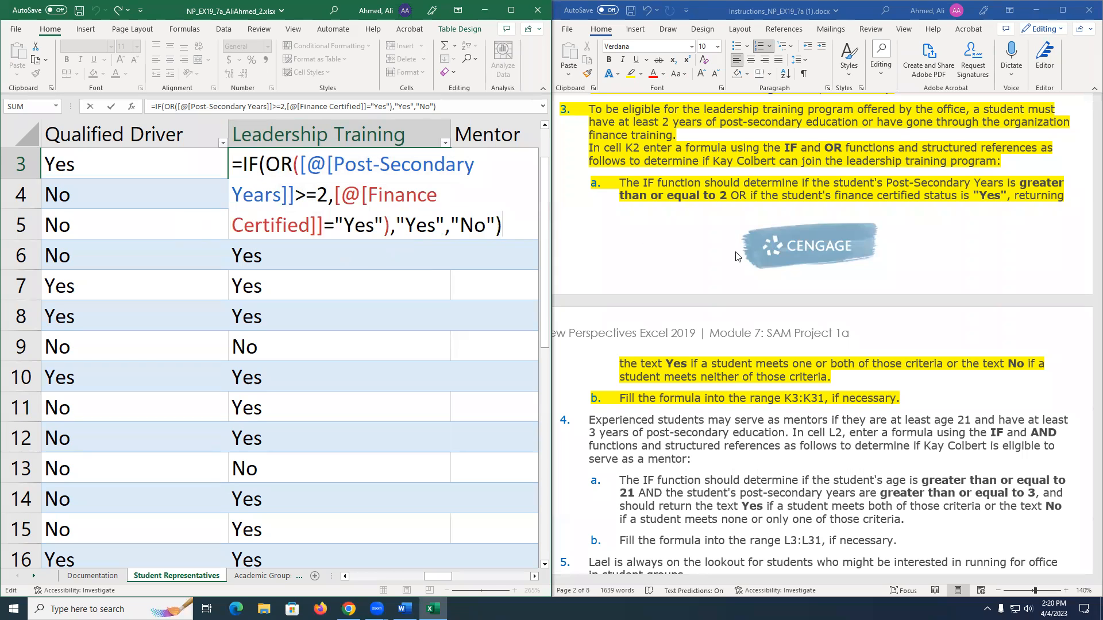
key("Return")
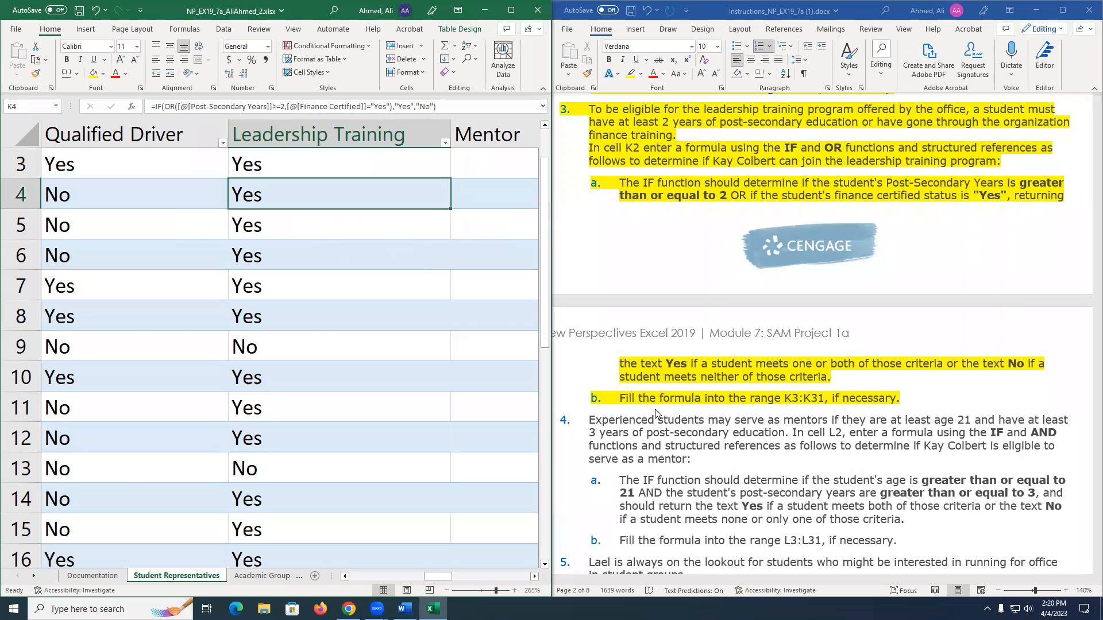
Read step 4 of the Word instructions on the age and post-secondary education requirements for mentors.
scroll(658, 414, "down", 3)
left_click(625, 326)
scroll(626, 326, "down", 1)
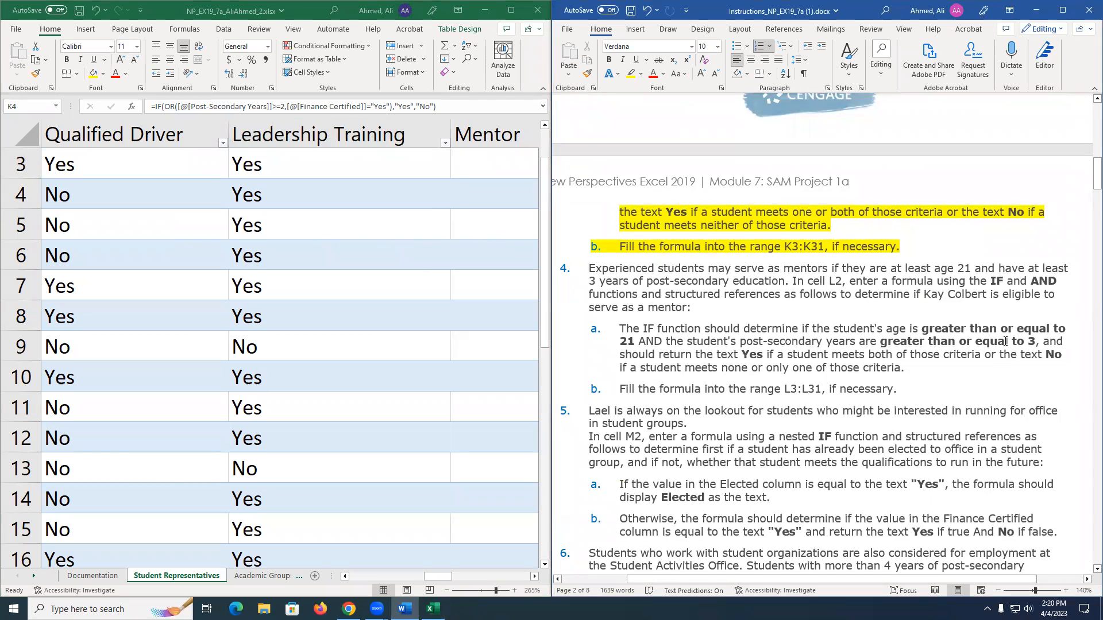
left_click_drag(784, 268, 830, 268)
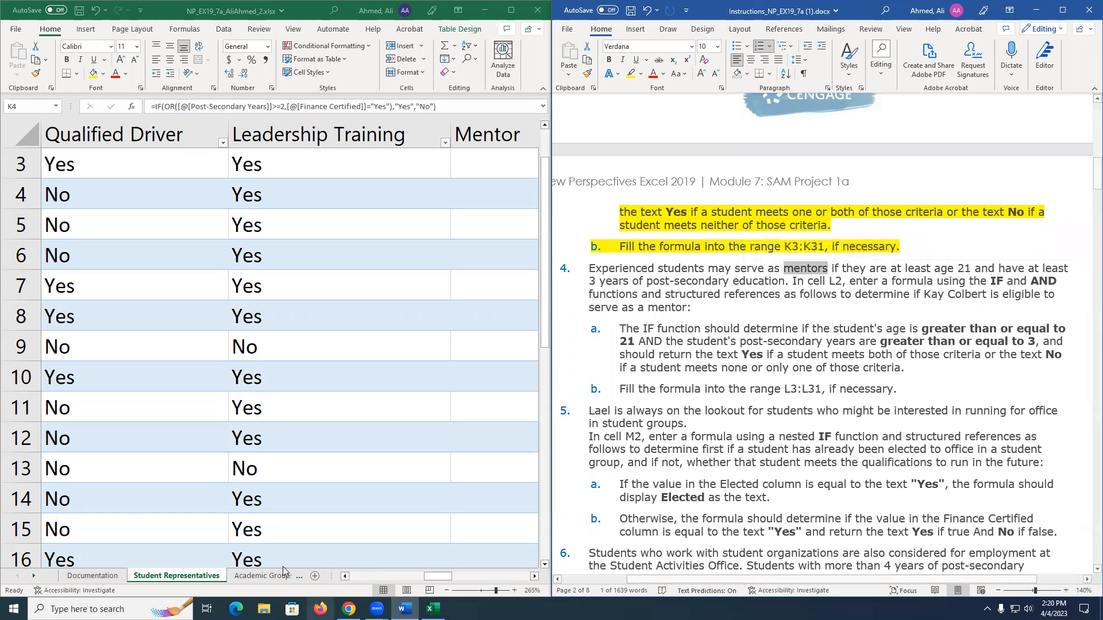
left_click(438, 576)
left_click(475, 160)
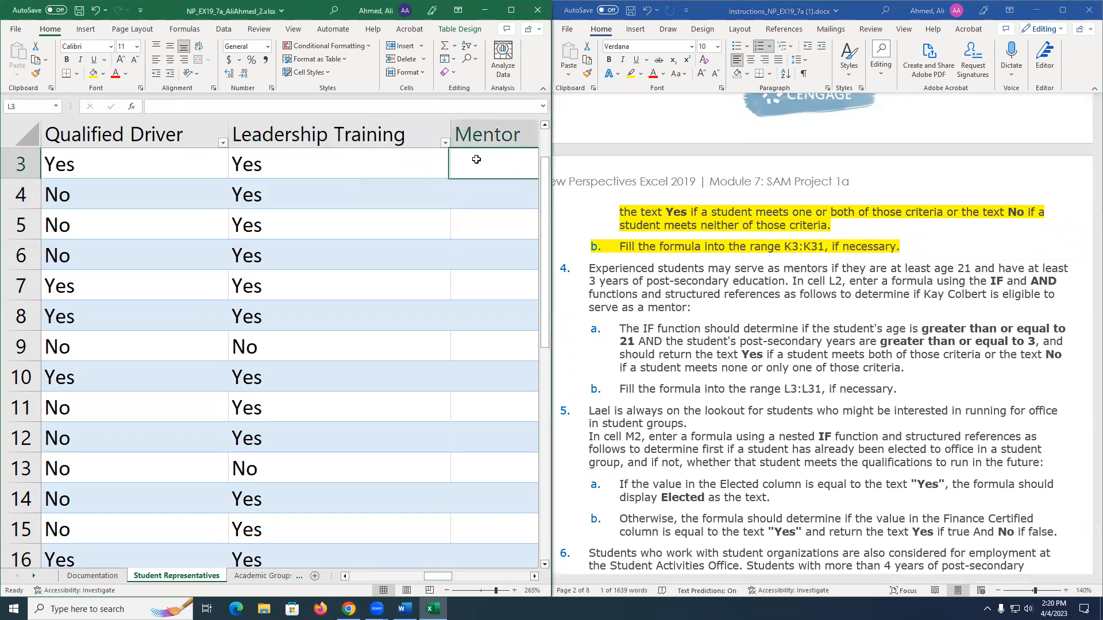
key("Right")
type("=")
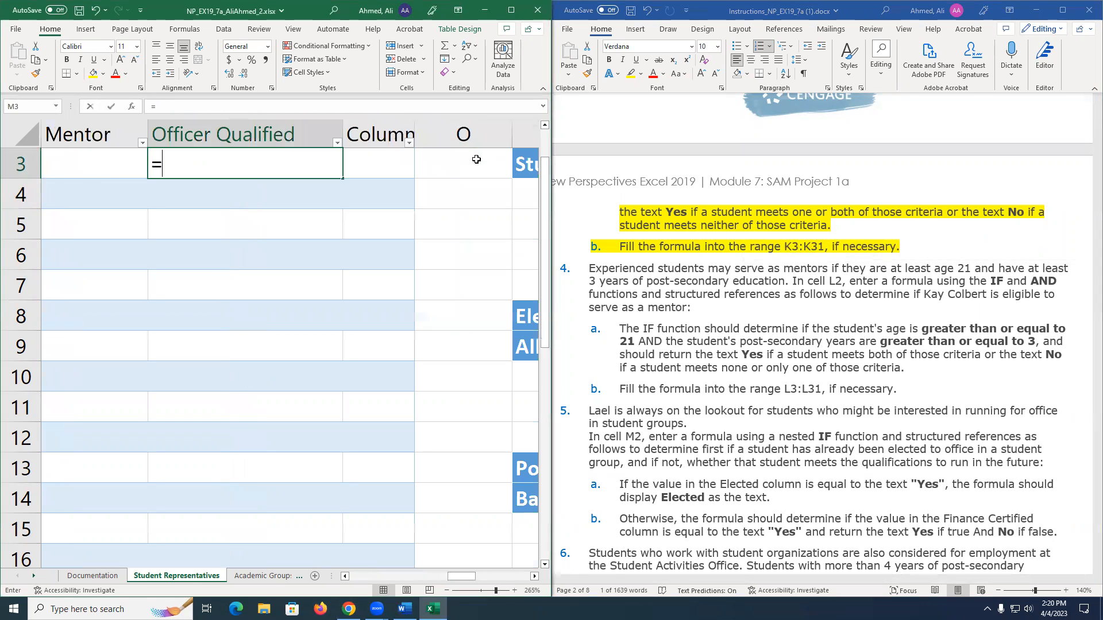
key("Escape")
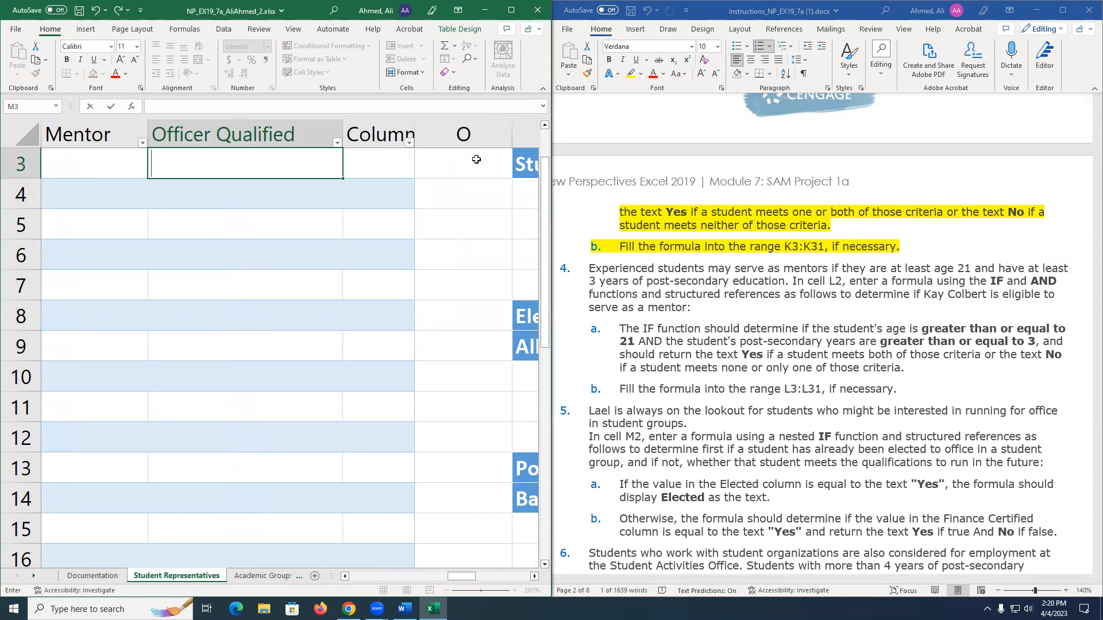
Begin a formula in cell L2 of the Mentor column with an AND function nested inside an IF function.
key("Left")
key("Up")
key("Up")
key("Down")
key("Left")
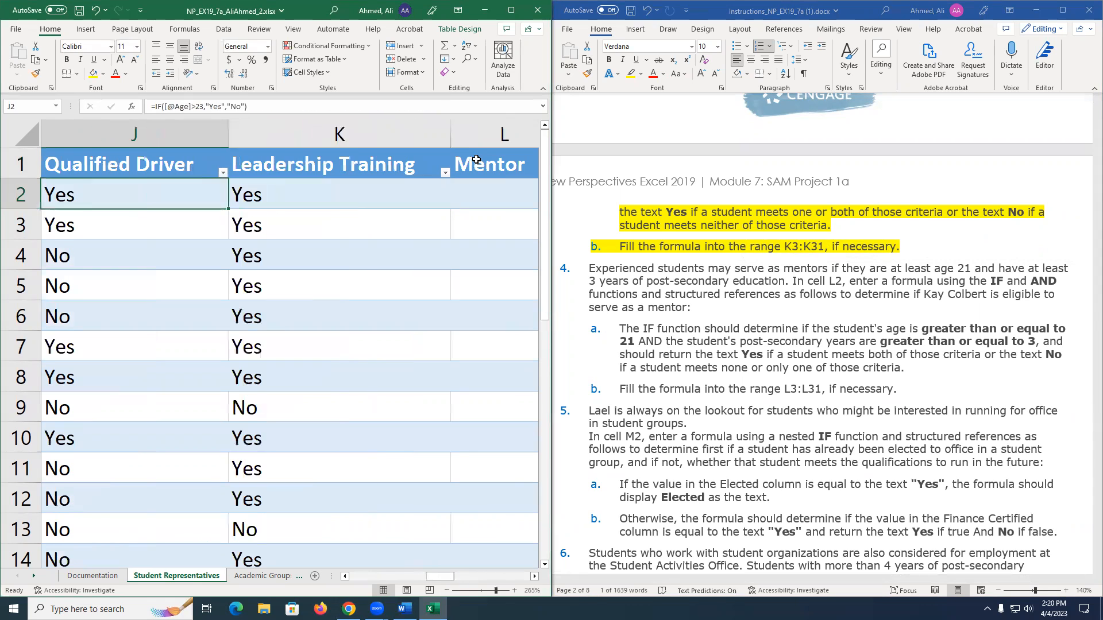
key("Right")
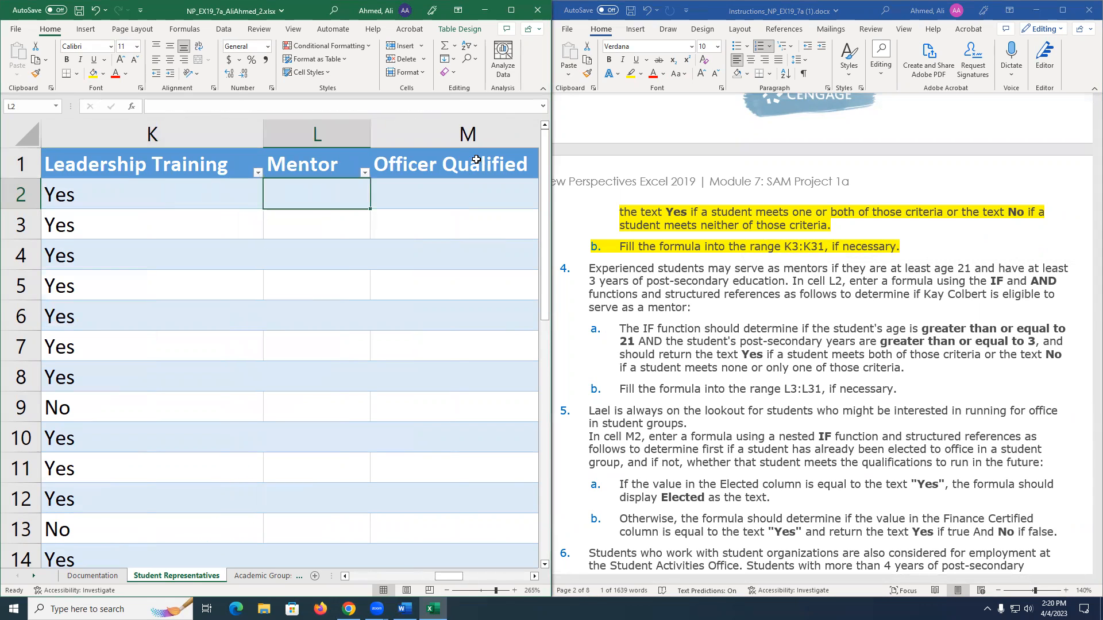
type("=L")
key("BackSpace")
type("IF(")
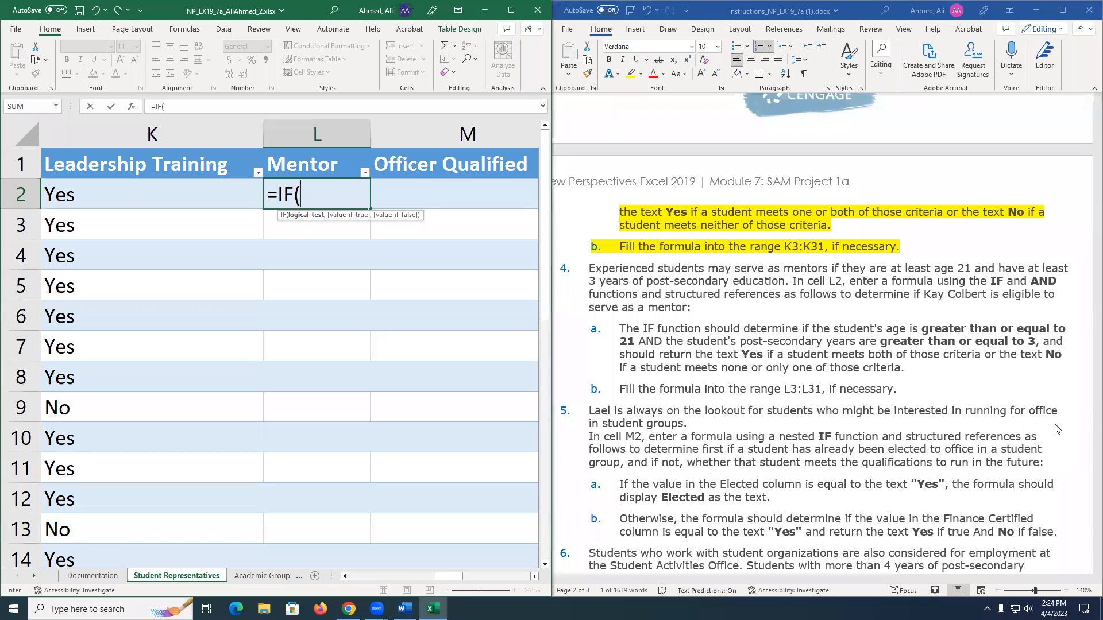
left_click(312, 201)
type("AND(")
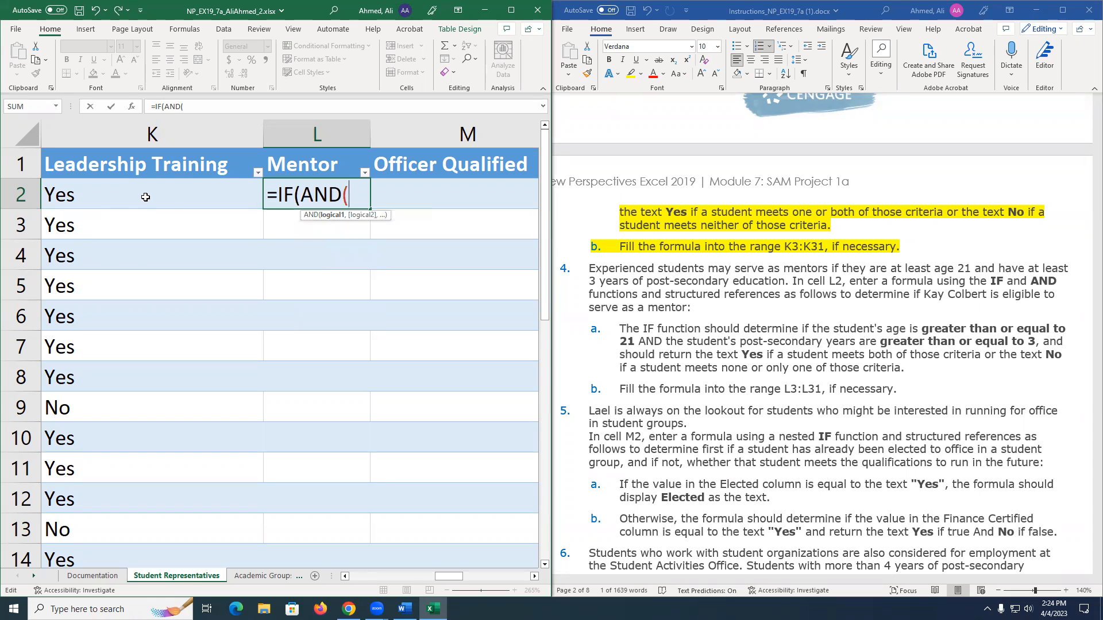
Set the AND function's first condition in L2 to test whether the row's Age is greater than or equal to 21.
left_click(146, 197)
key("Left")
key("Left")
key("Left")
key("Left")
key("Left")
key("Left")
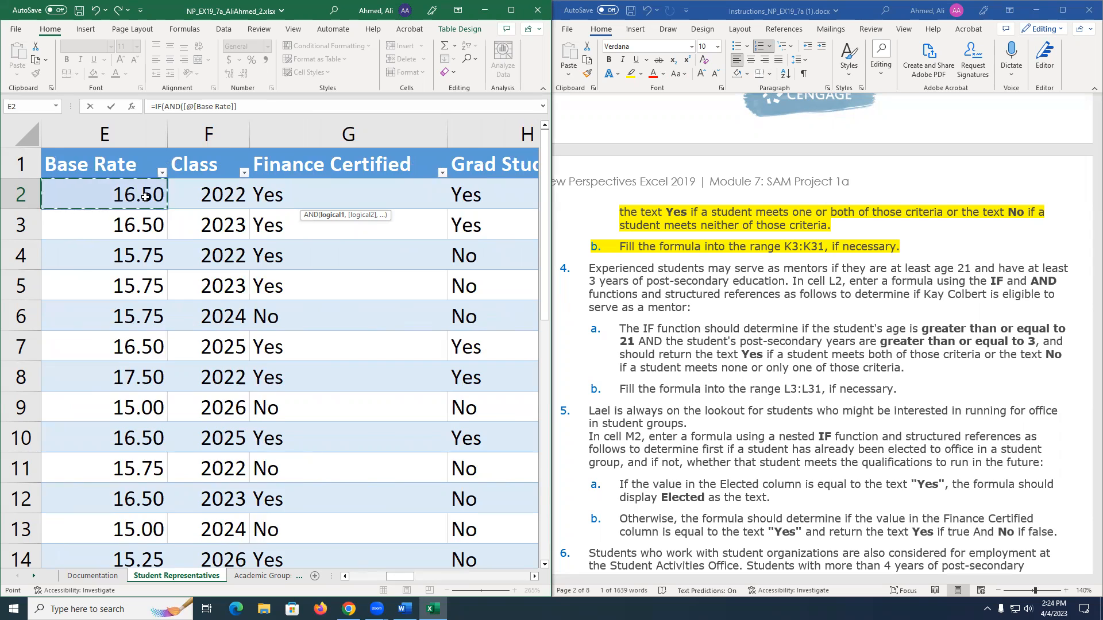
key("Left")
key("Left")
type(">")
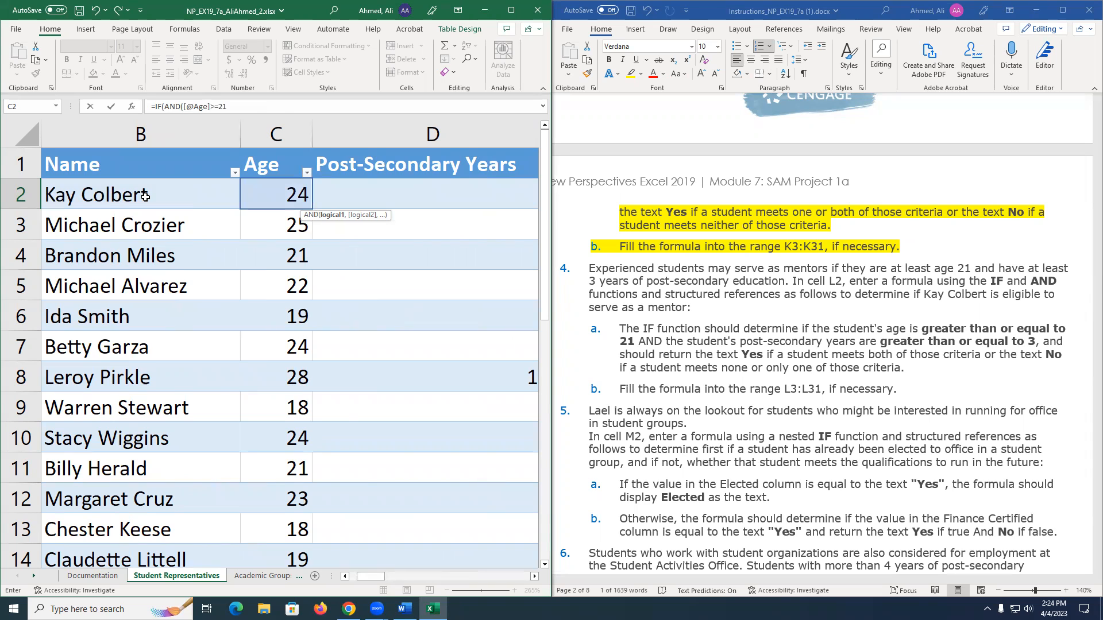
left_click(256, 108)
type("=21,")
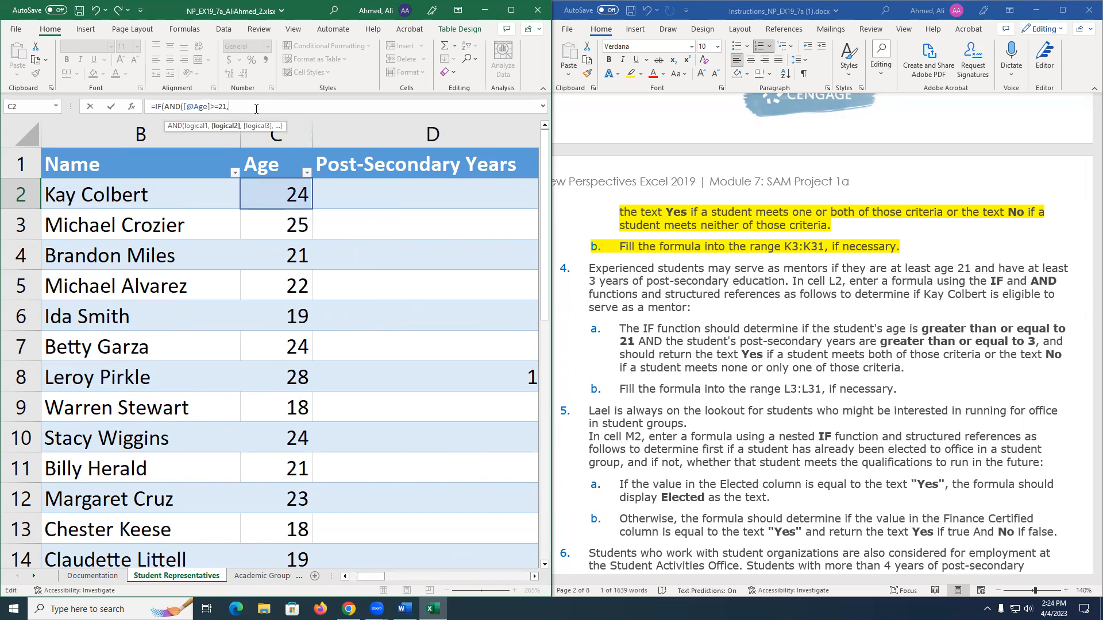
Add a second AND condition in L2's formula that tests whether Post-Secondary Years is greater than or equal to 3.
left_click(372, 190)
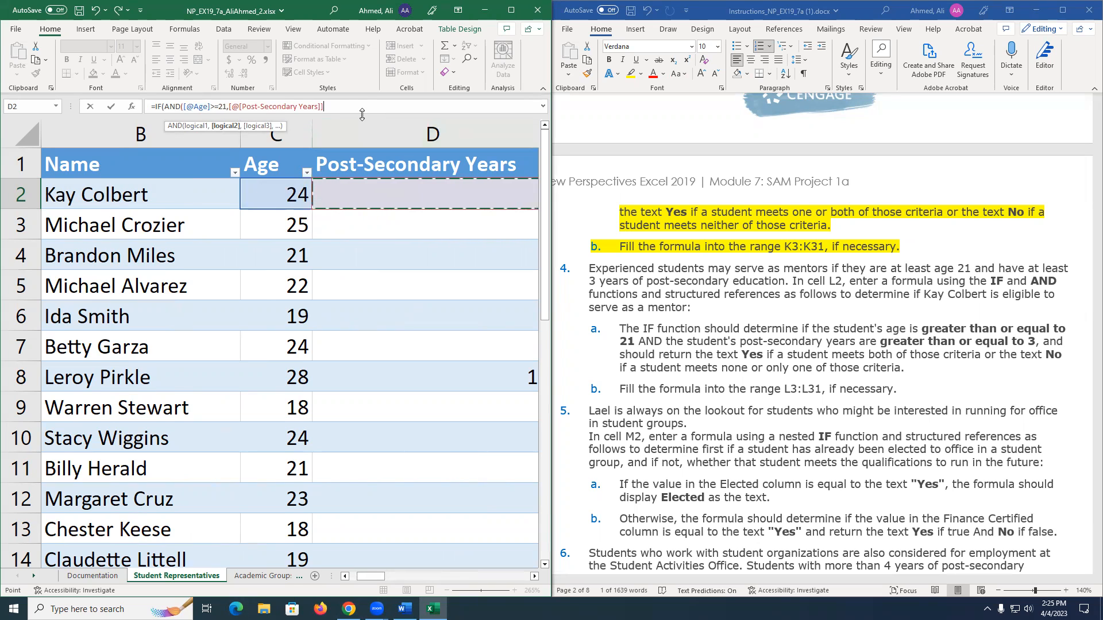
type(">")
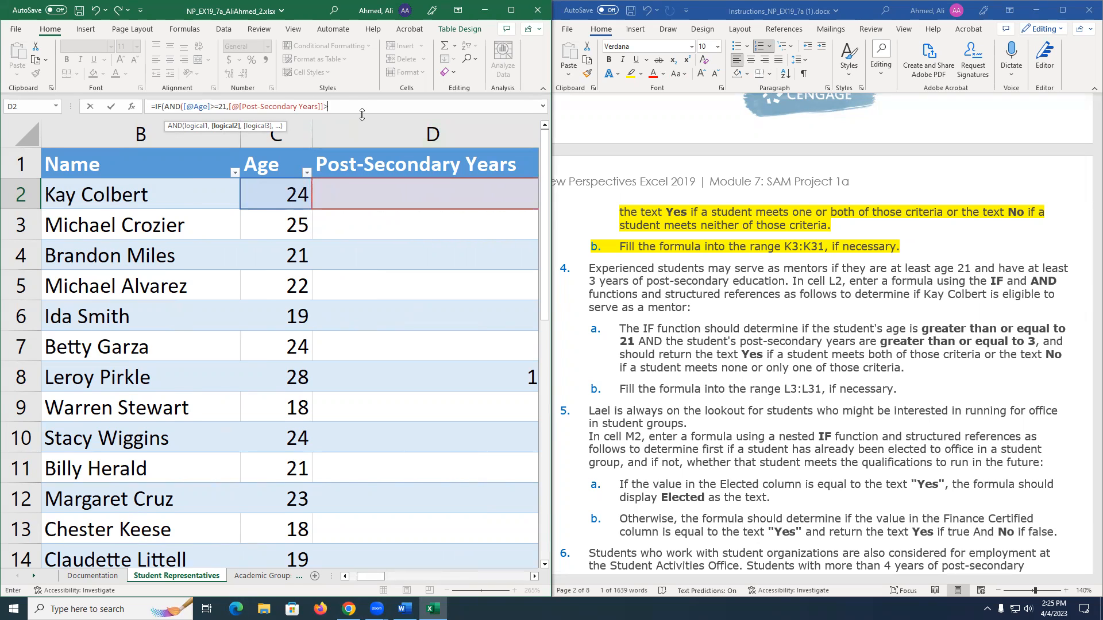
type("=3,")
left_click_drag(379, 577, 461, 574)
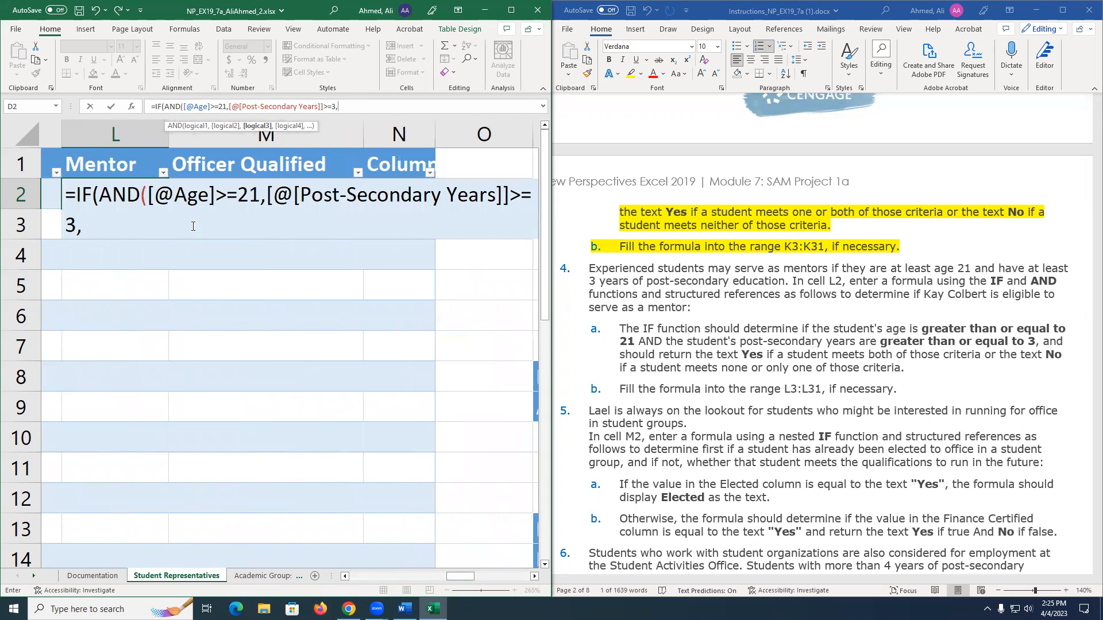
left_click(193, 226)
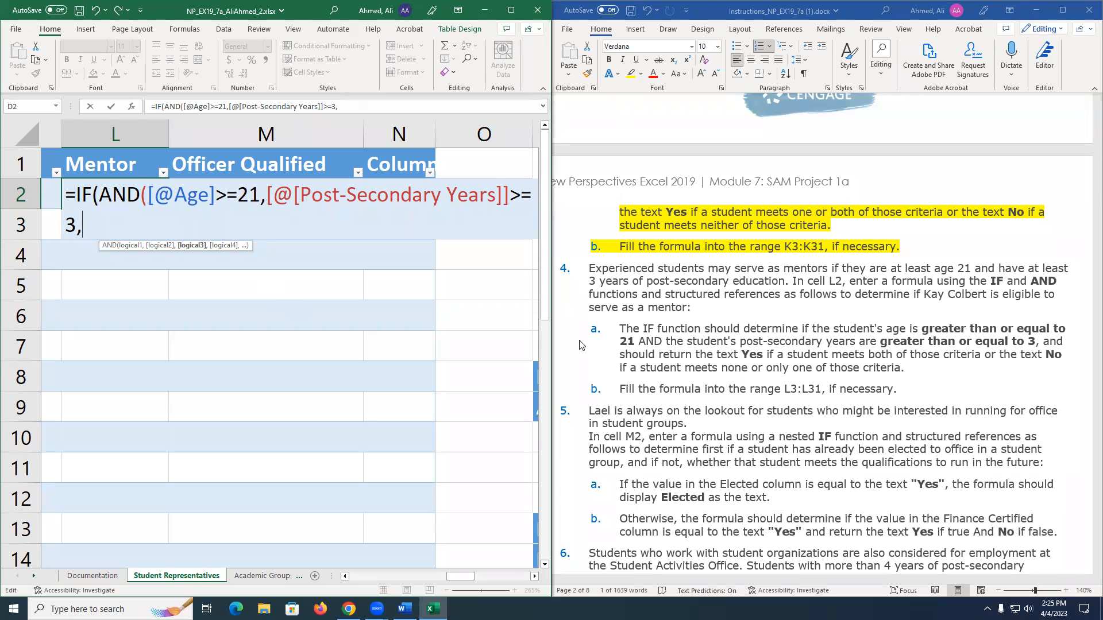
Close the AND function, return "Yes" if true and "No" if false, and enter the Mentor formula.
key("BackSpace")
type("),\"yes")
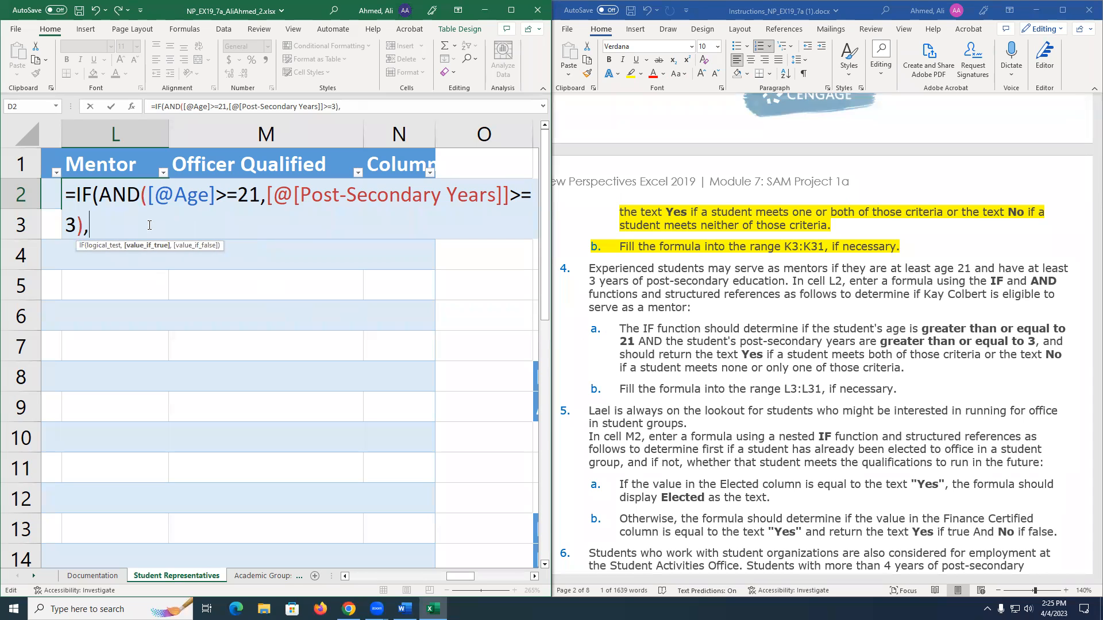
type("\"")
key("BackSpace")
key("BackSpace")
key("BackSpace")
key("BackSpace")
type("Yes\",\"No\")")
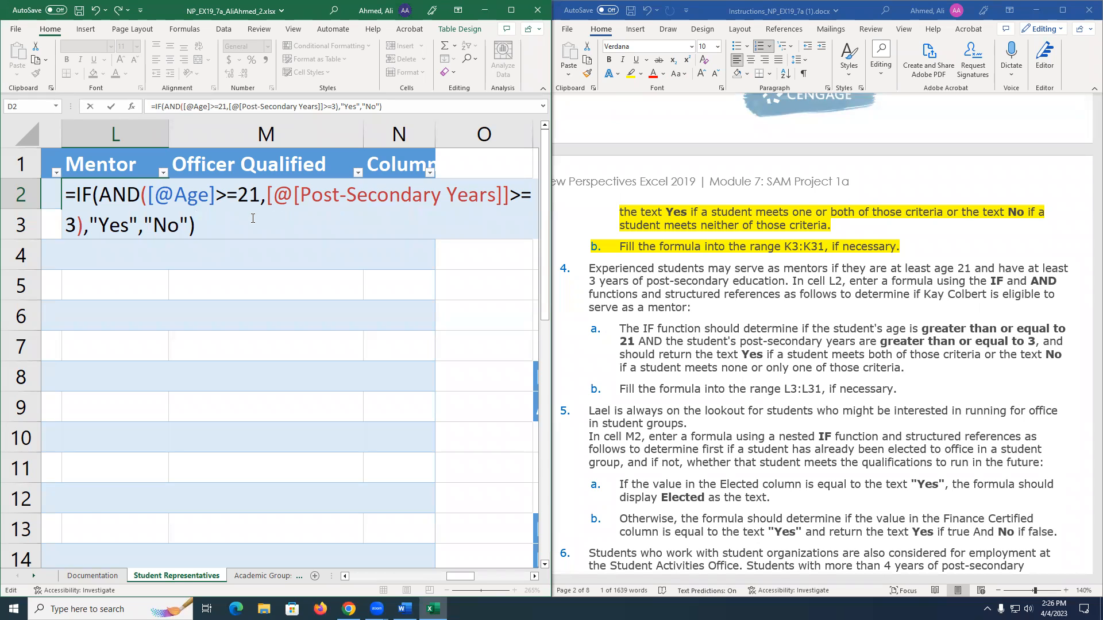
key("Return")
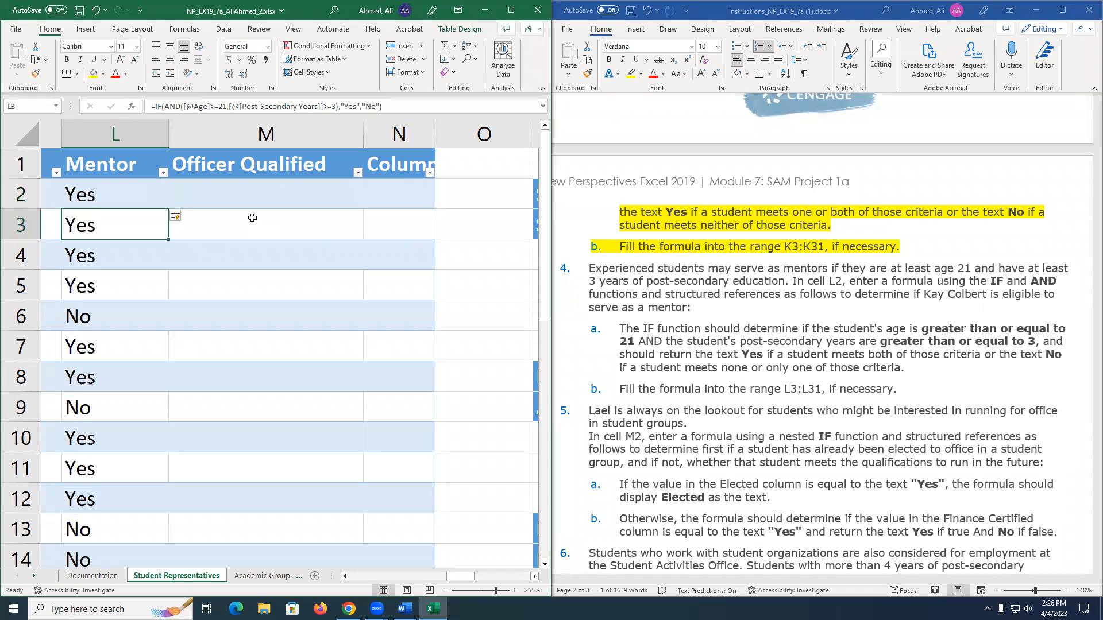
Review the AND conditions and the Yes/No return values in cell L2's formula.
scroll(123, 189, "up", 3)
double_click(123, 178)
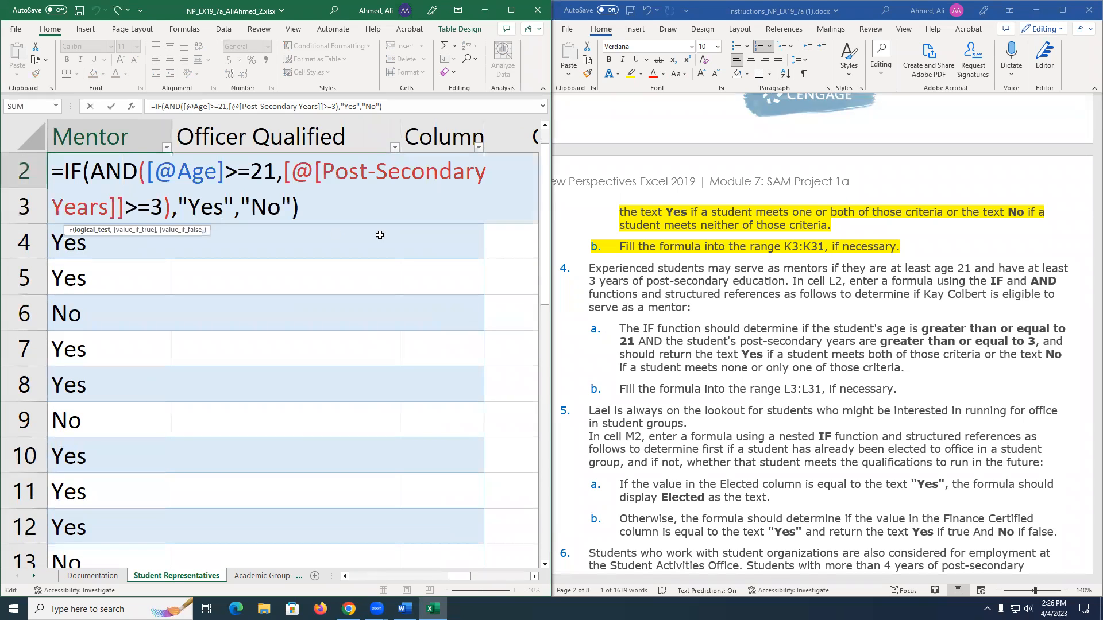
left_click(342, 216)
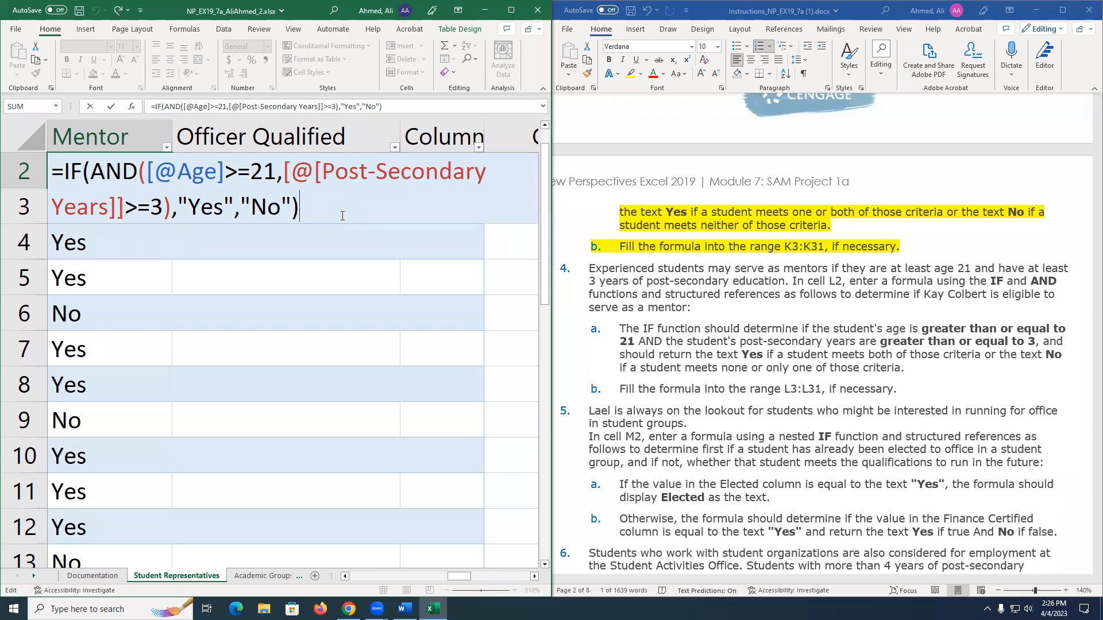
key("Return")
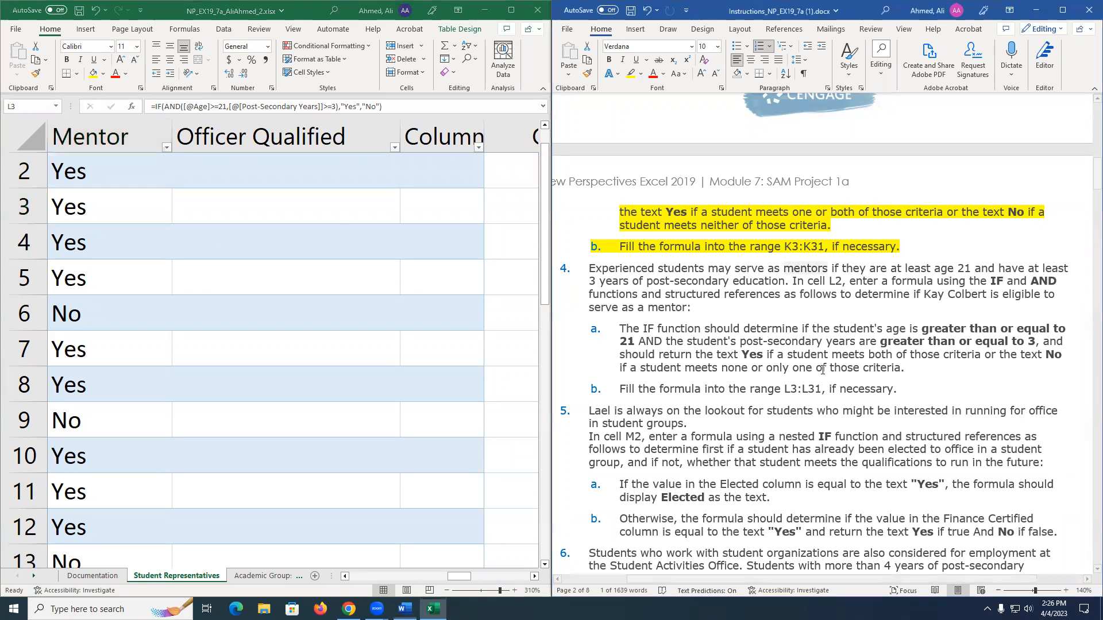
Switch to the Word instructions and highlight all of step 4, including items a and b, in yellow.
left_click_drag(589, 269, 620, 341)
left_click(853, 389)
left_click_drag(899, 390, 589, 268)
left_click(636, 253)
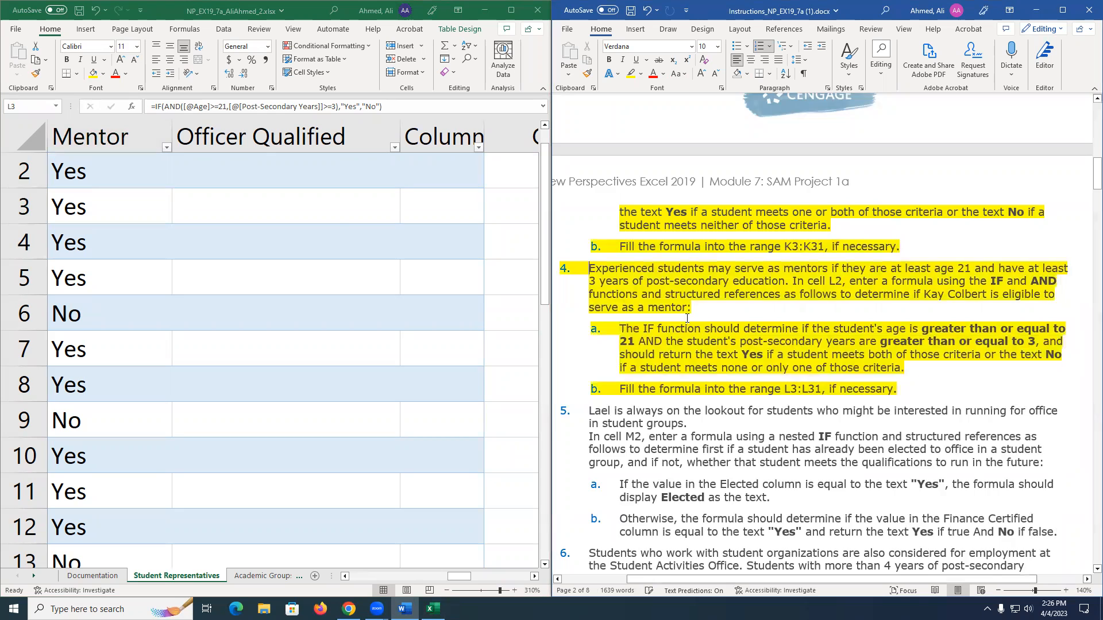
Read step 5 of the Word instructions on the nested IF formula for the Officer Qualified column.
scroll(687, 317, "down", 3)
scroll(591, 299, "down", 2)
left_click(650, 247)
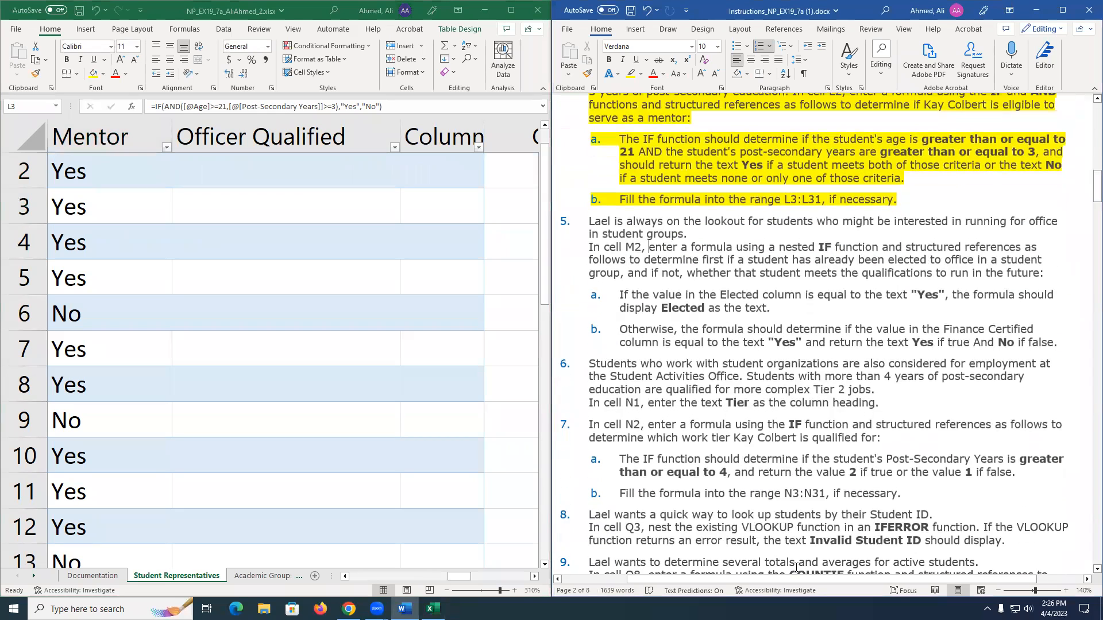
left_click_drag(787, 578, 796, 575)
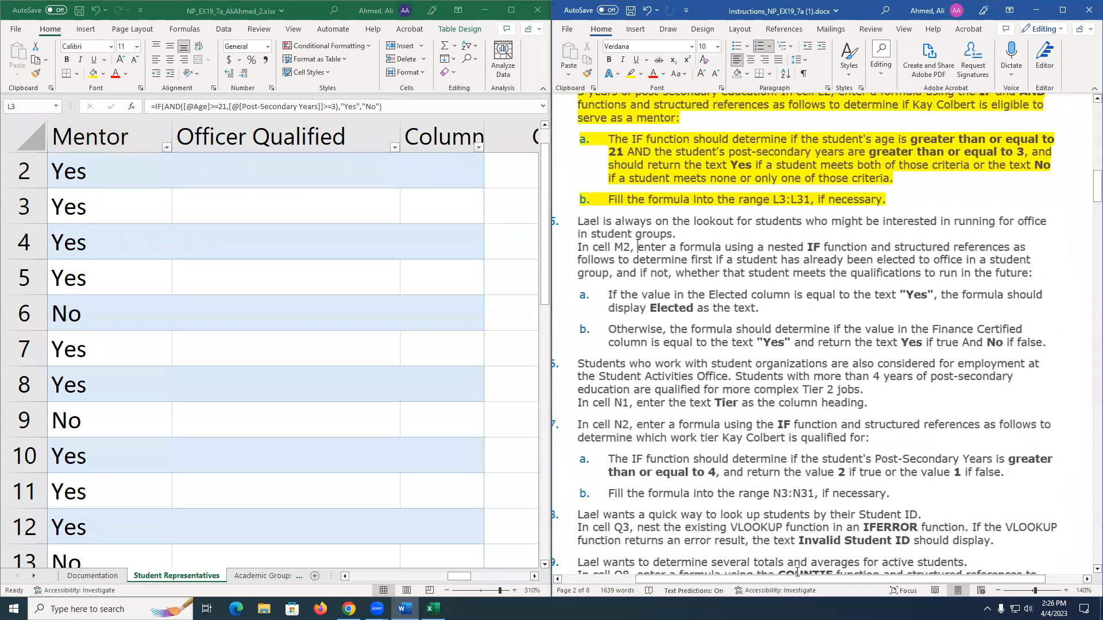
left_click_drag(602, 222, 673, 222)
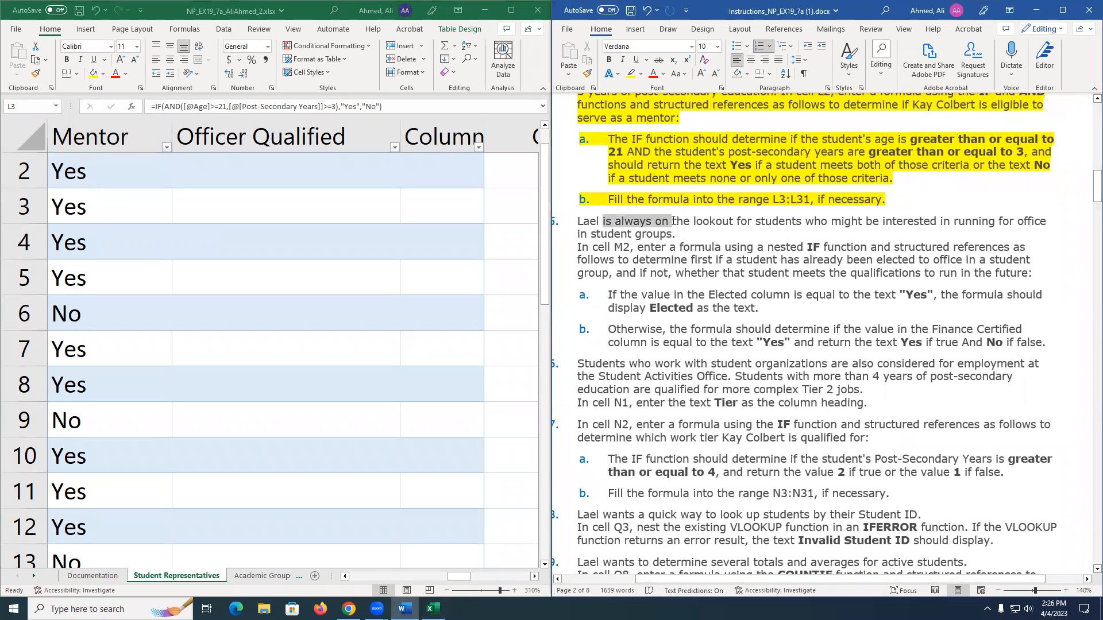
left_click(688, 262)
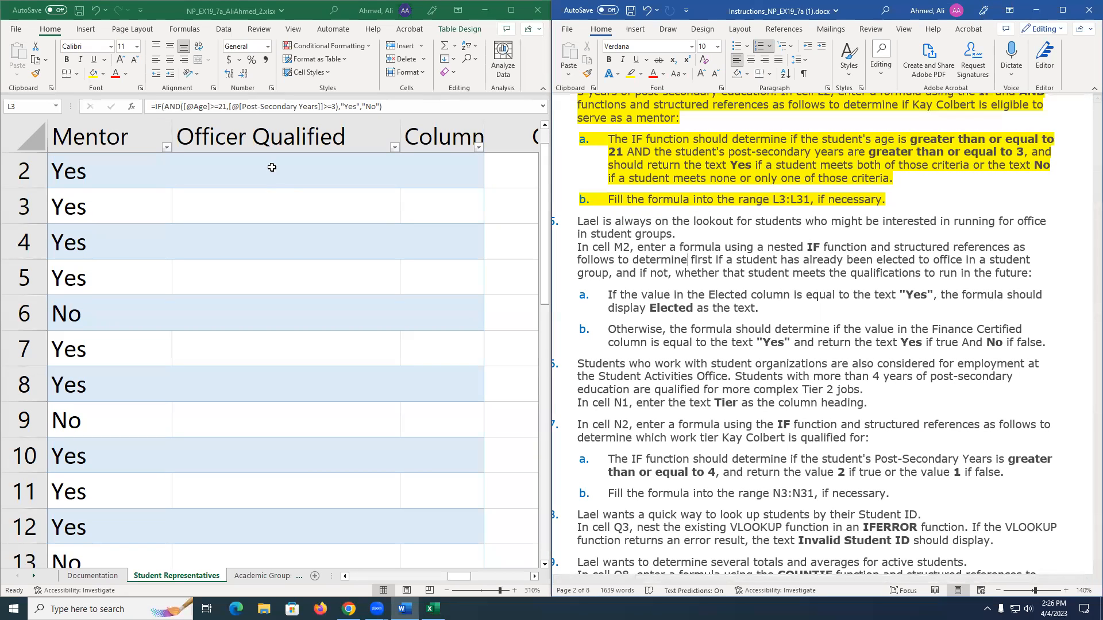
Switch to Excel and enter the start of an IF formula, =IF, in cell M2 of the Officer Qualified column.
left_click(255, 108)
key("Escape")
left_click(271, 168)
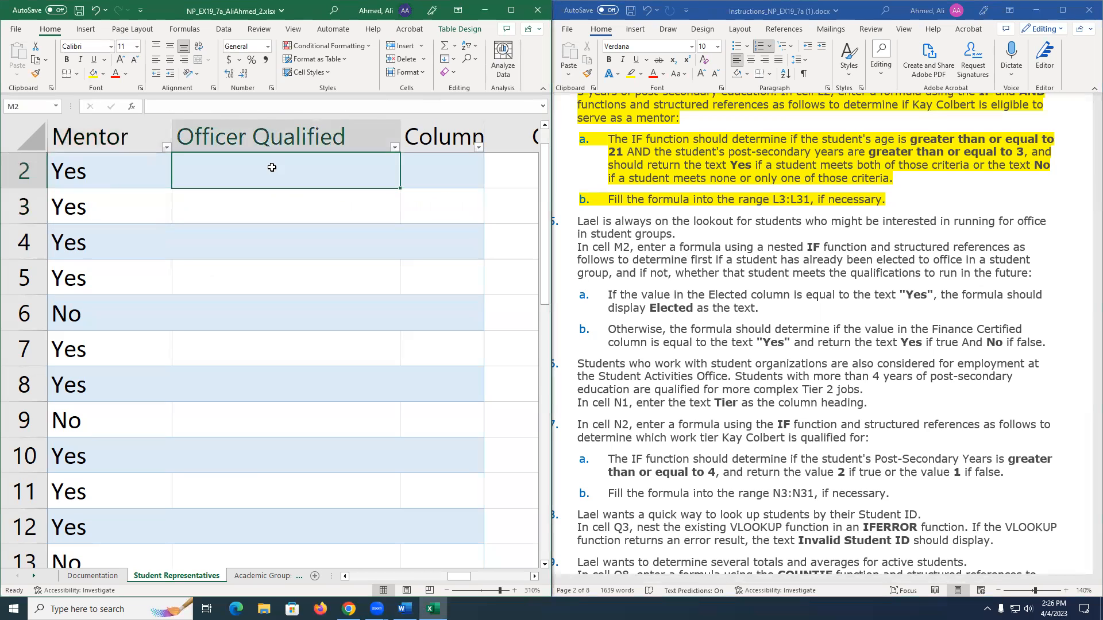
type("=IF")
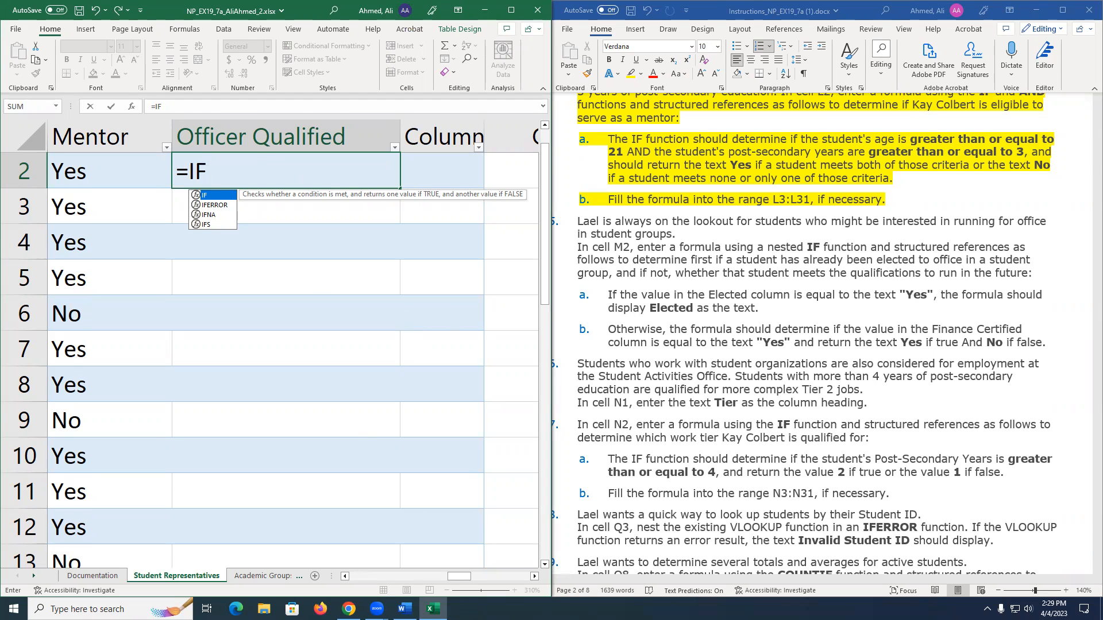
left_click_drag(459, 573, 419, 574)
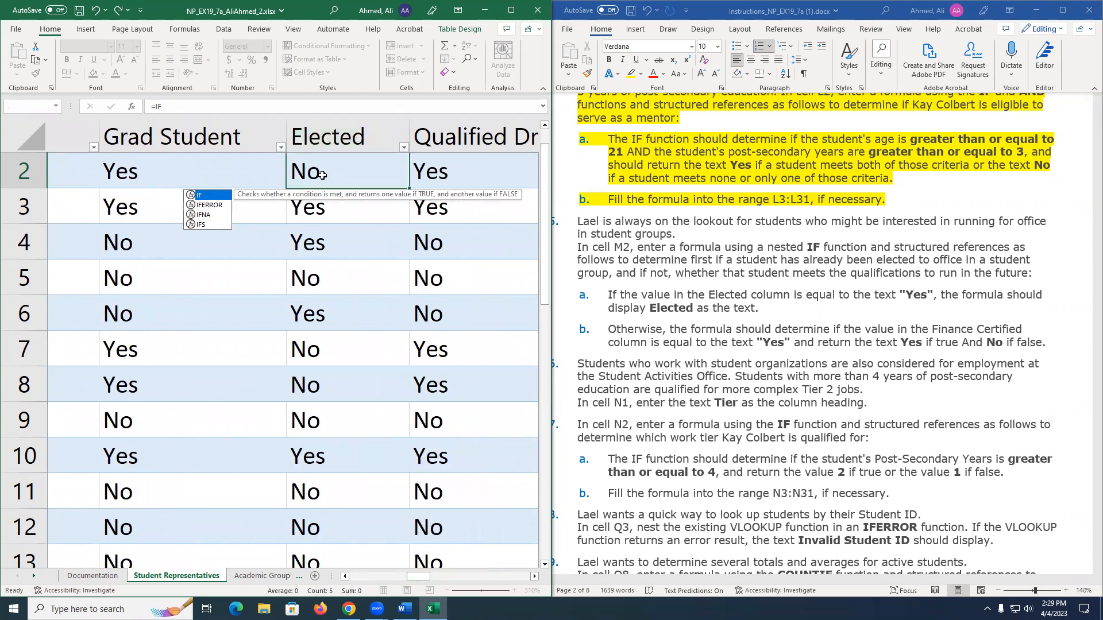
key("ctrl+Return")
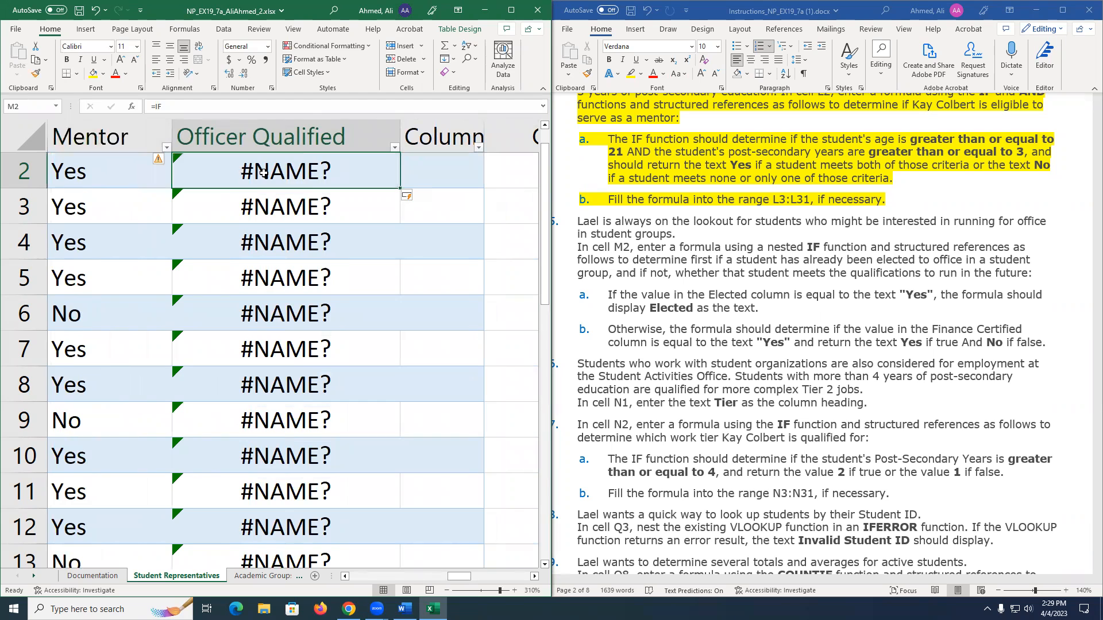
Reopen M2's formula and set the IF function's logical test to the row's Elected value equal to "Yes".
double_click(262, 172)
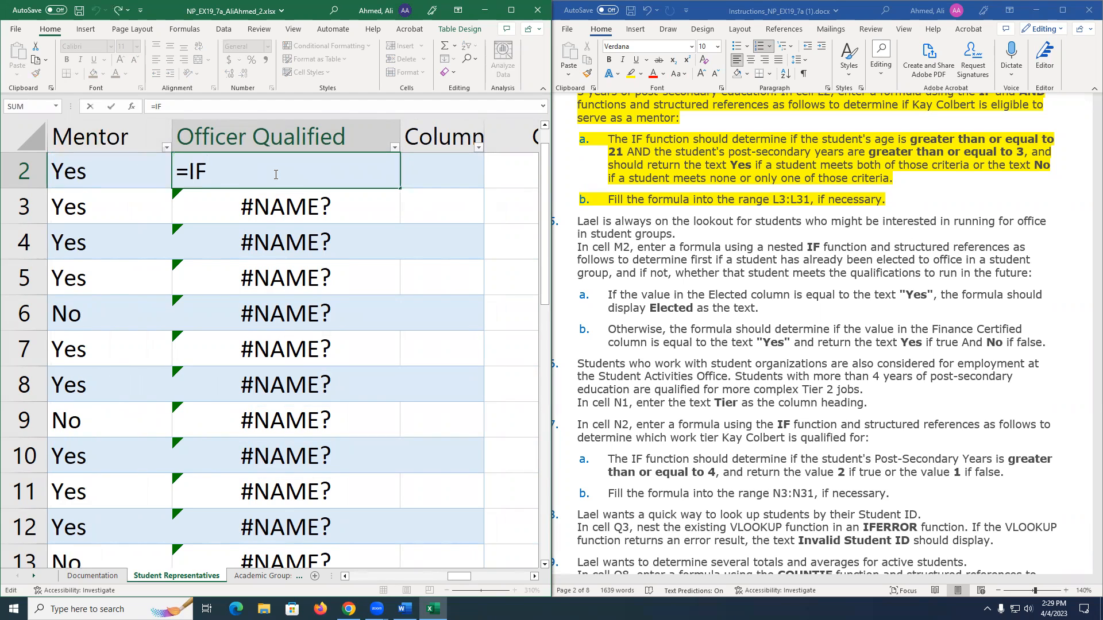
type("(")
mouse_move(449, 576)
left_mouse_down()
mouse_move(416, 575)
mouse_move(454, 576)
left_mouse_up()
left_click(261, 177)
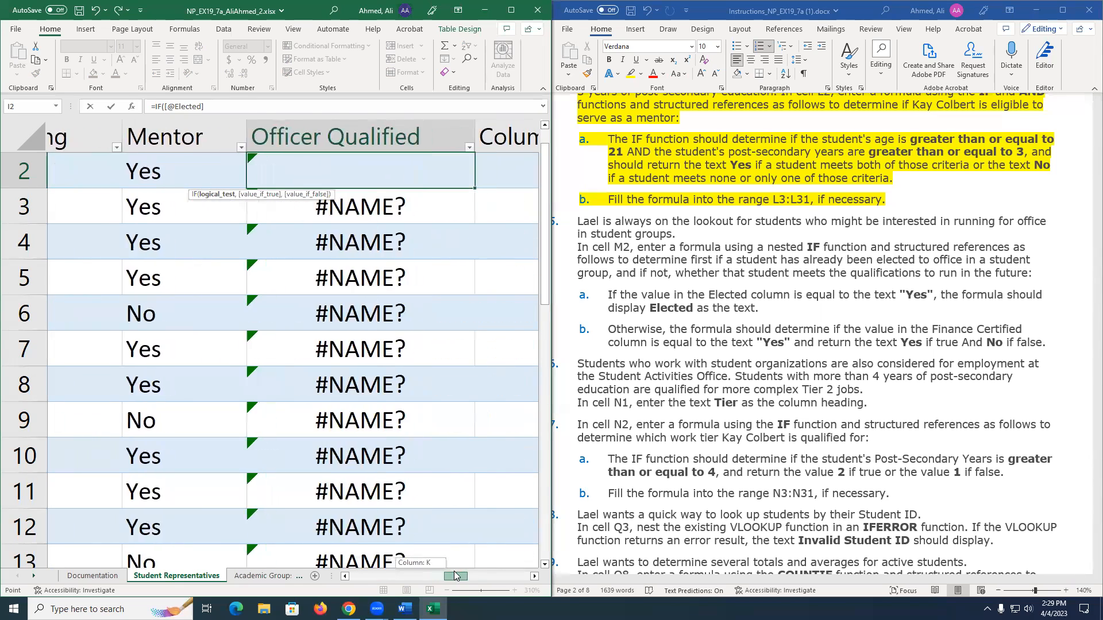
left_click(409, 176)
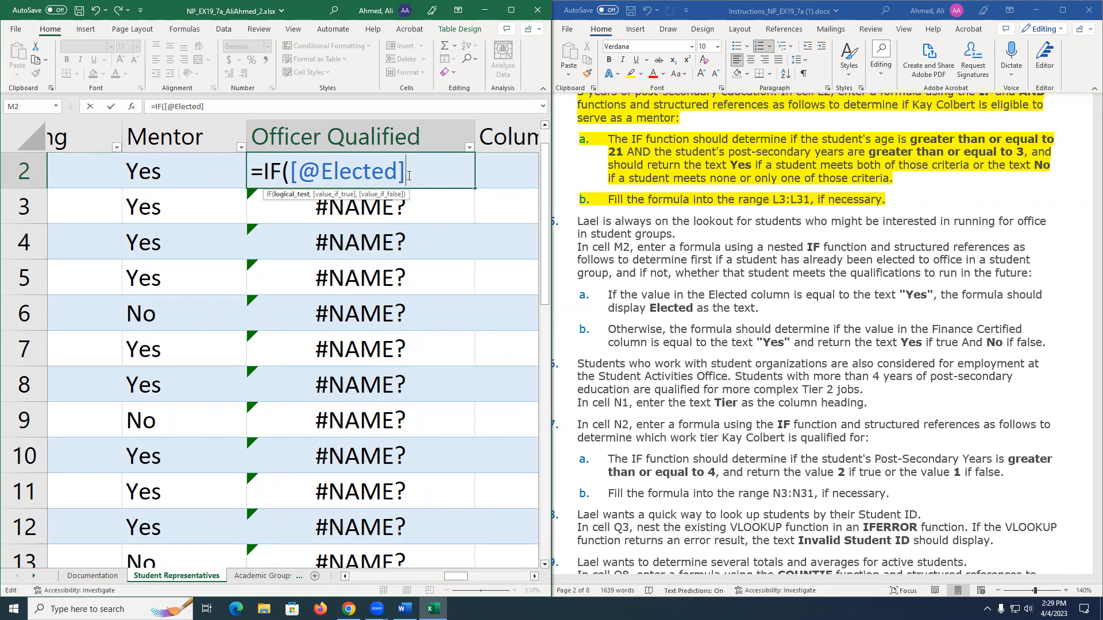
type("=\"Yes\",")
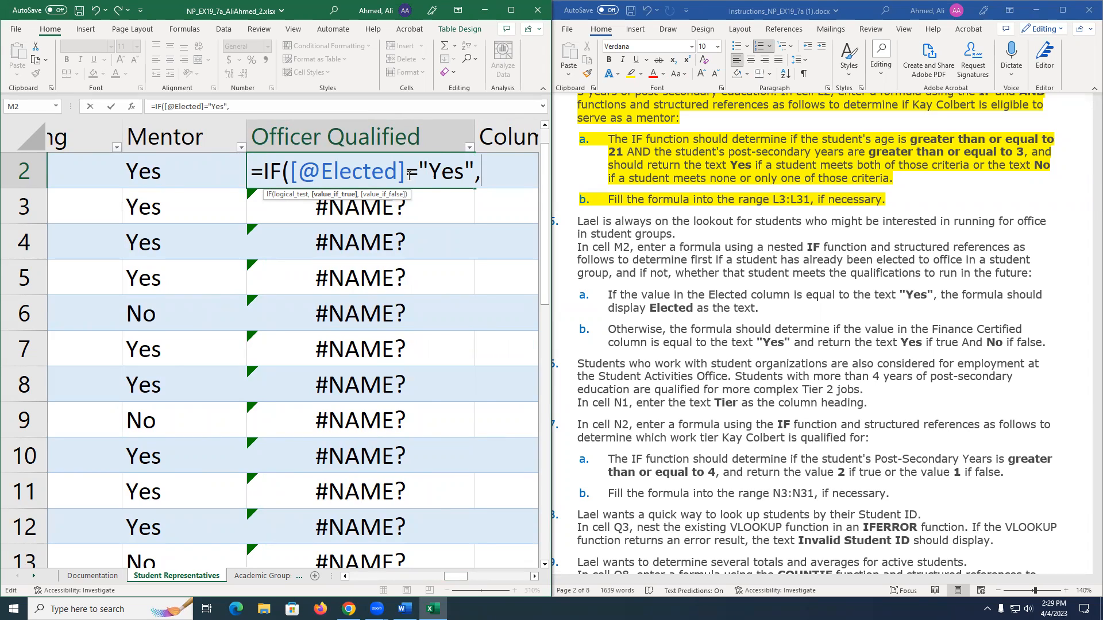
Set the value returned when the Elected test is true to the text "Elected" in M2's formula.
type("\"Display")
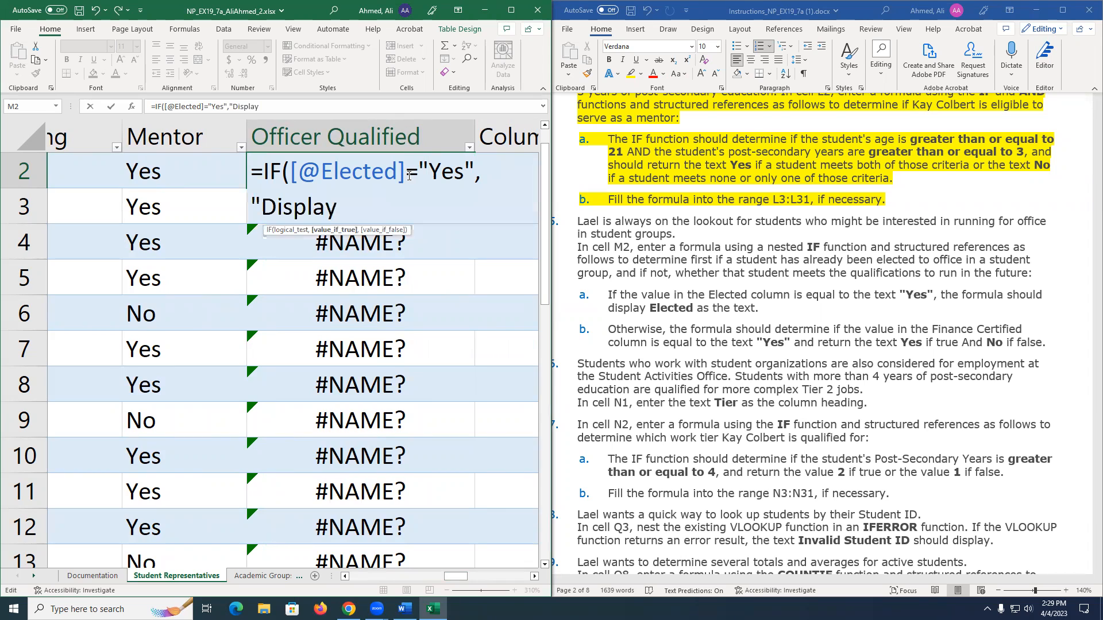
type("\"")
key("BackSpace")
key("BackSpace")
key("BackSpace")
key("BackSpace")
key("BackSpace")
key("BackSpace")
key("BackSpace")
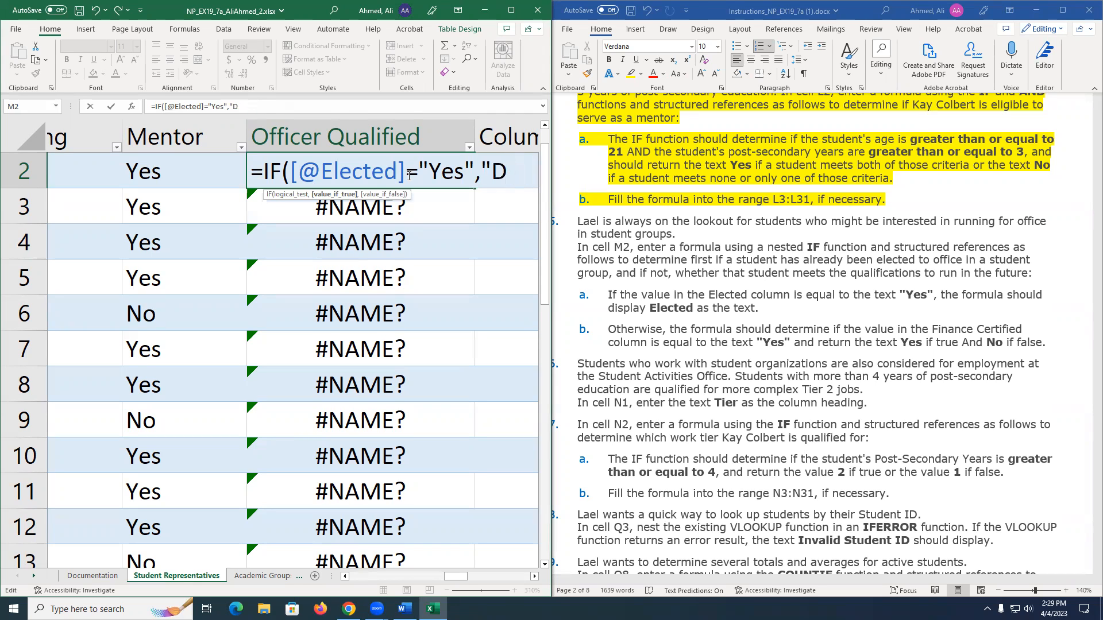
type("Elected")
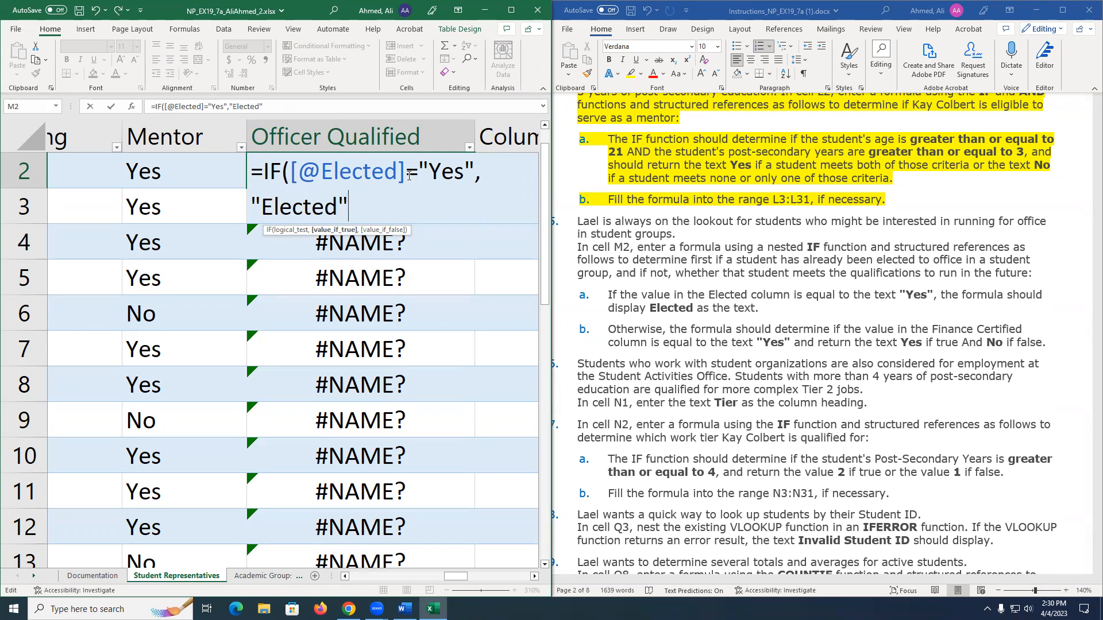
type(",")
Check item b of step 5 in the Word instructions and start a nested IF as the value-if-false argument of M2's formula in Excel.
left_click(615, 340)
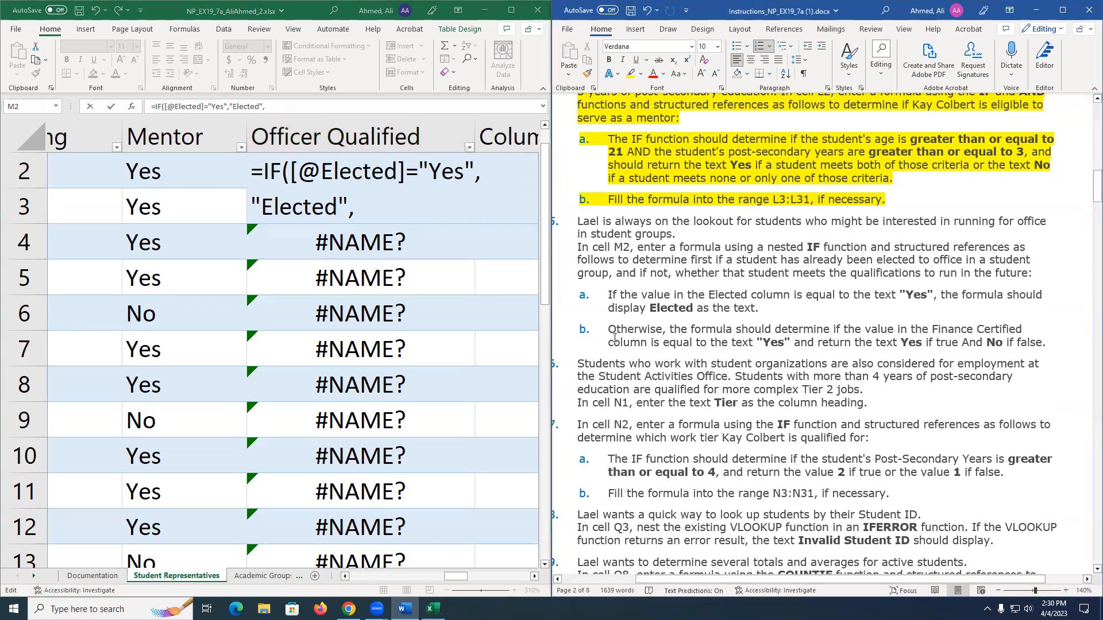
triple_click(667, 338)
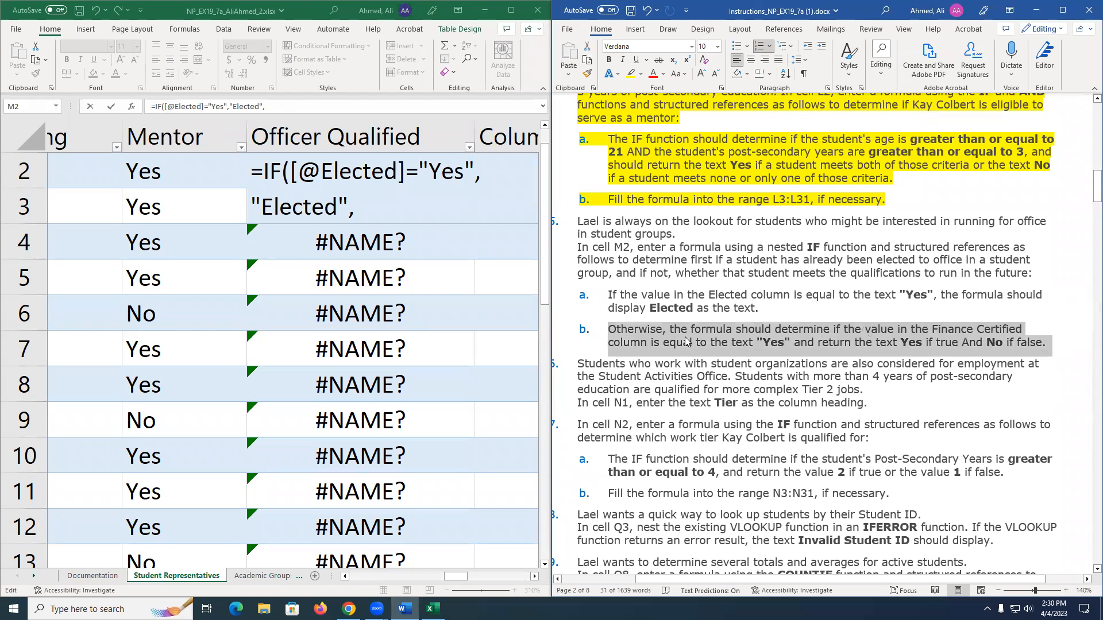
left_click(449, 202)
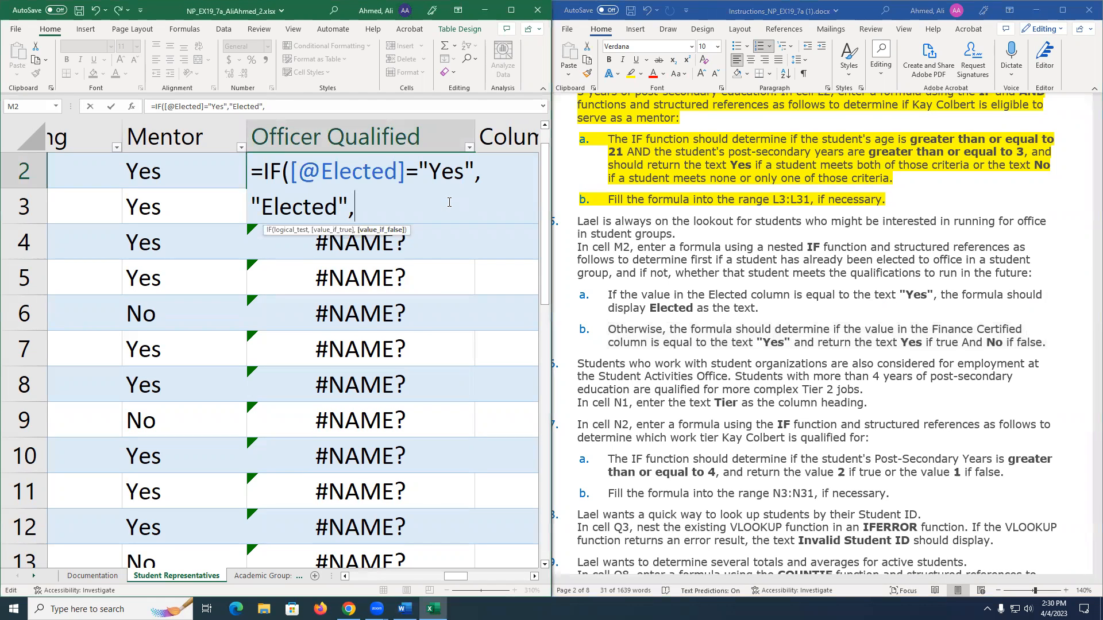
type("D")
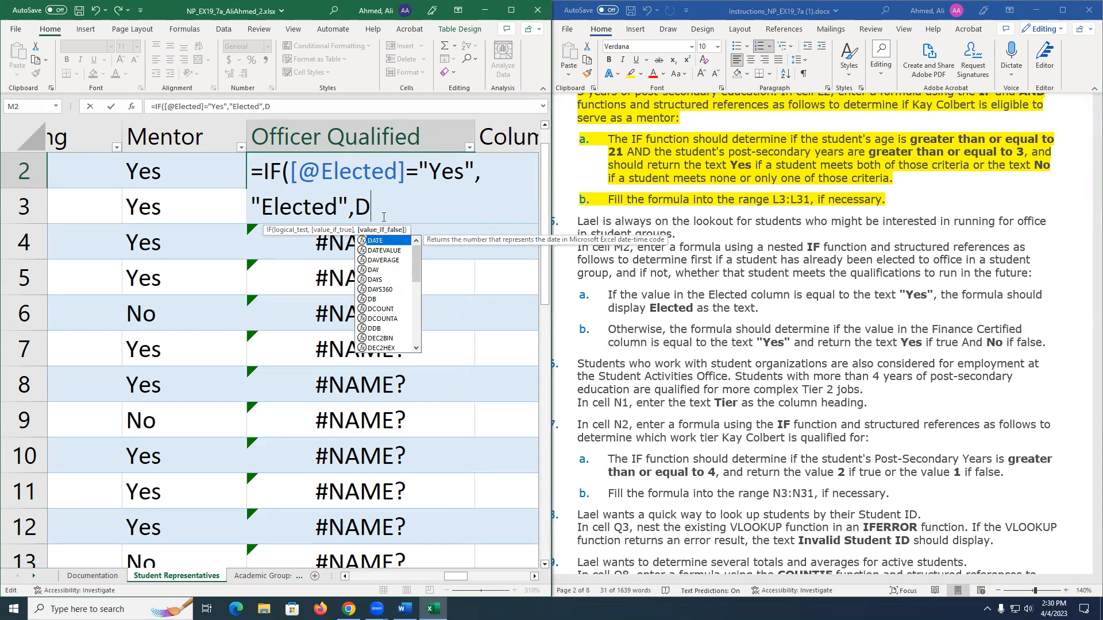
key("BackSpace")
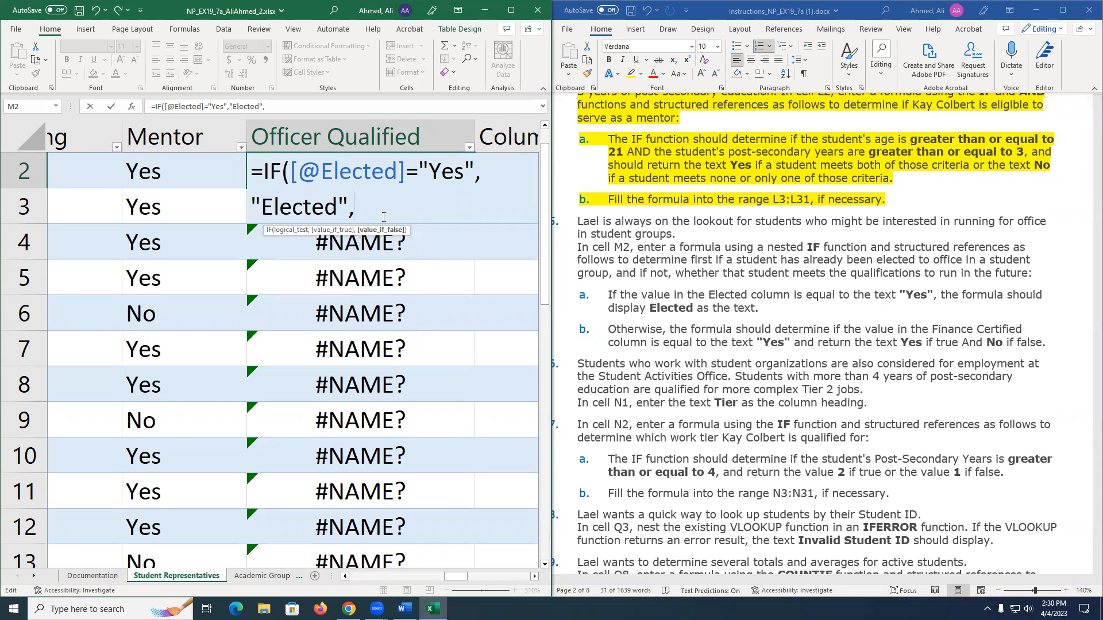
type("IF(")
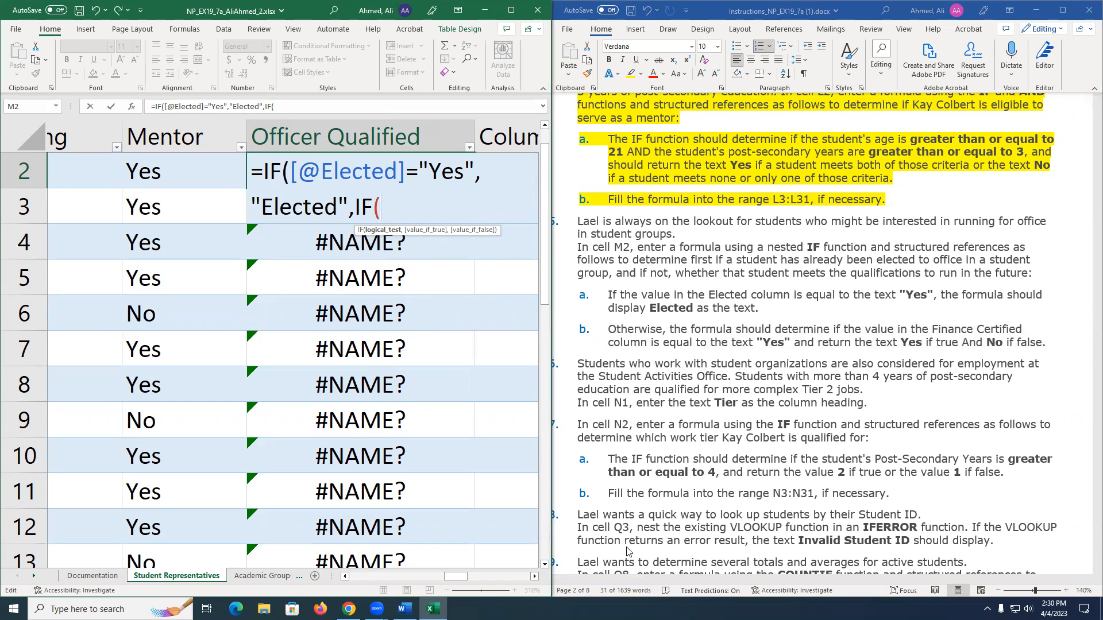
Set the nested IF's logical test in M2 to the row's Finance Certified value equal to "Yes".
left_click_drag(458, 580, 467, 487)
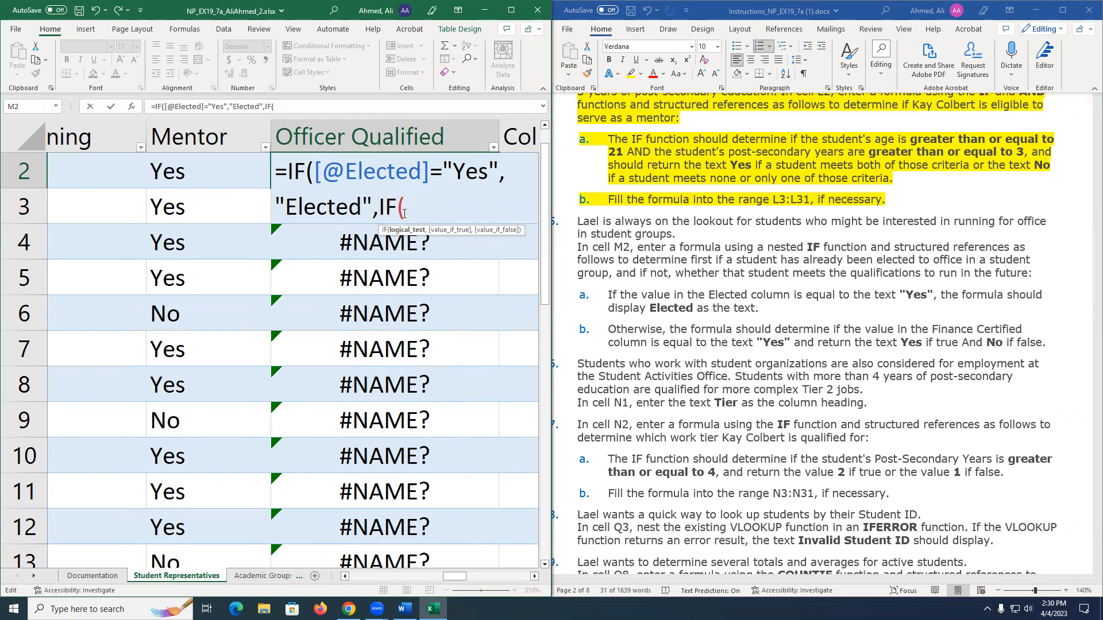
left_click(449, 577)
mouse_move(449, 577)
left_mouse_down()
mouse_move(405, 579)
mouse_move(454, 573)
left_mouse_up()
left_click(340, 168)
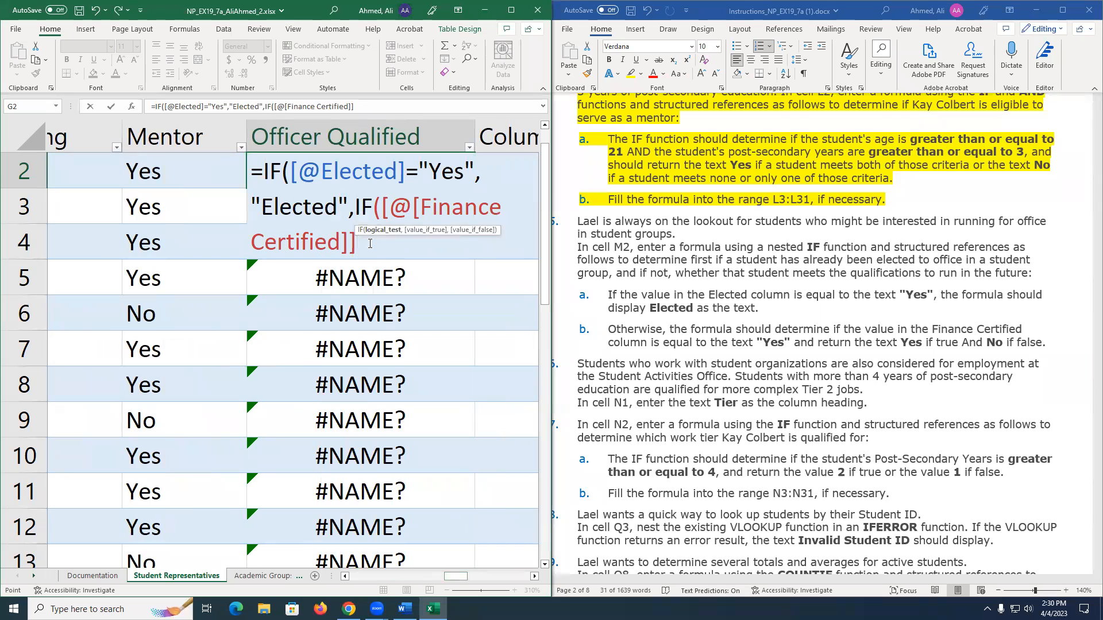
type("=\"yes")
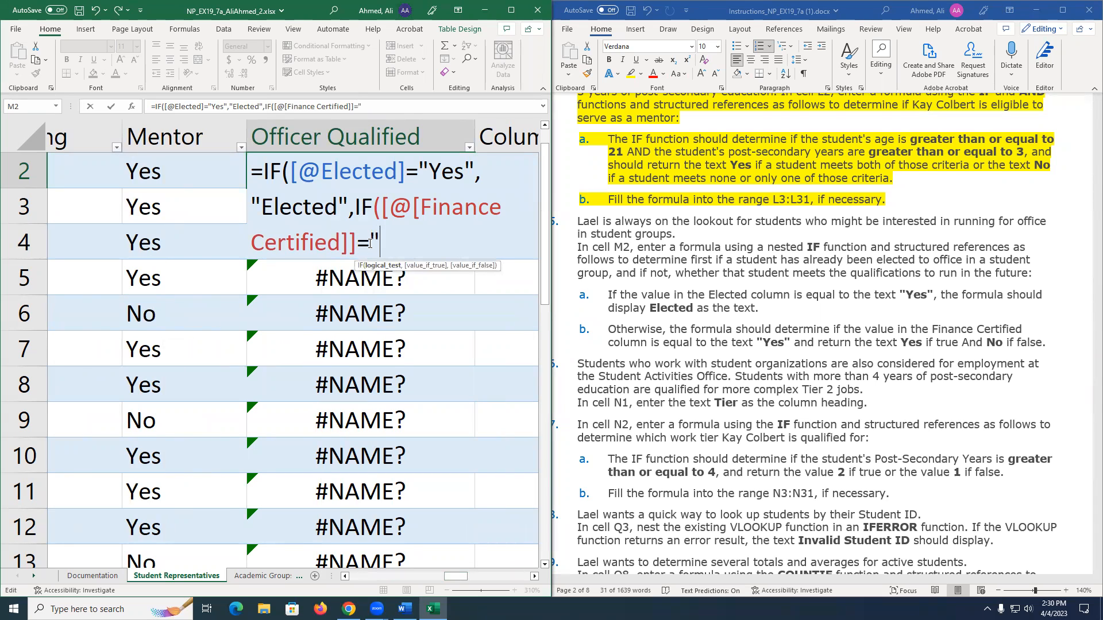
key("BackSpace")
key("BackSpace")
key("BackSpace")
type("Yes\",")
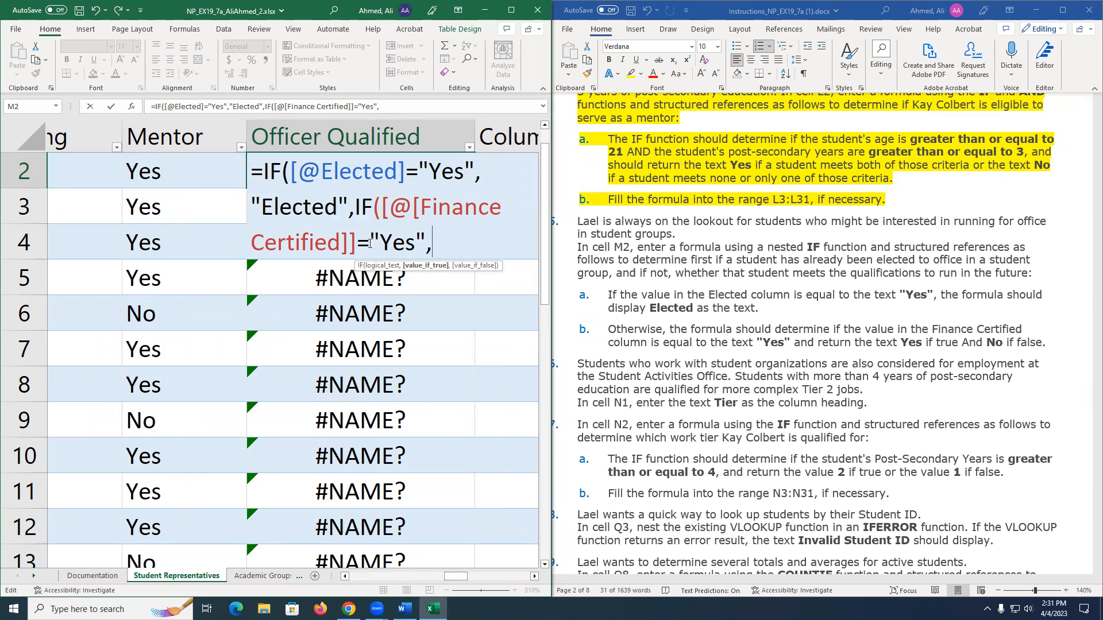
Make the nested IF return "Yes" when true and "No" when false, and close its parenthesis.
type("\"Yes\",")
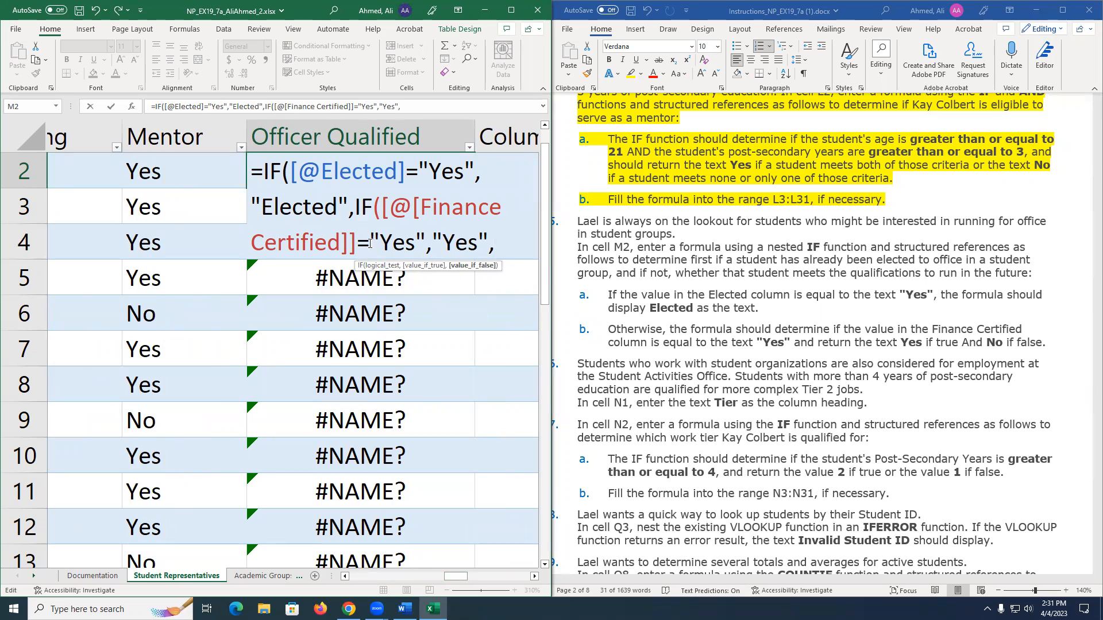
type("N")
key("BackSpace")
type("\"N")
key("BackSpace")
type("No\")")
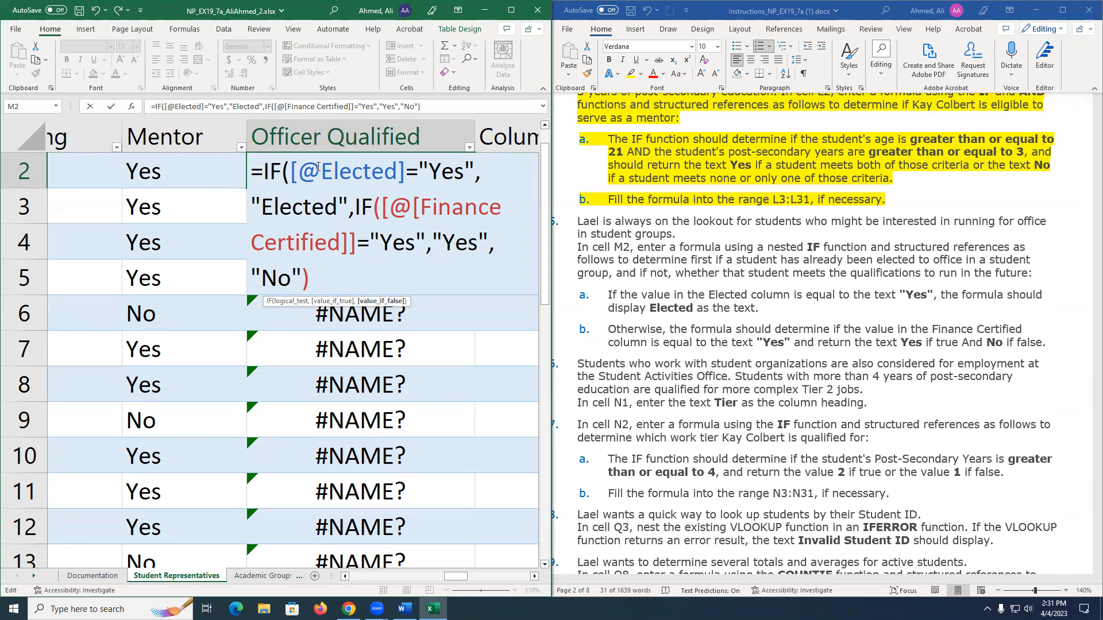
Review the arguments of M2's formula, add the outer IF's missing closing parenthesis and enter the formula for the Officer Qualified column.
left_click_drag(291, 170, 349, 204)
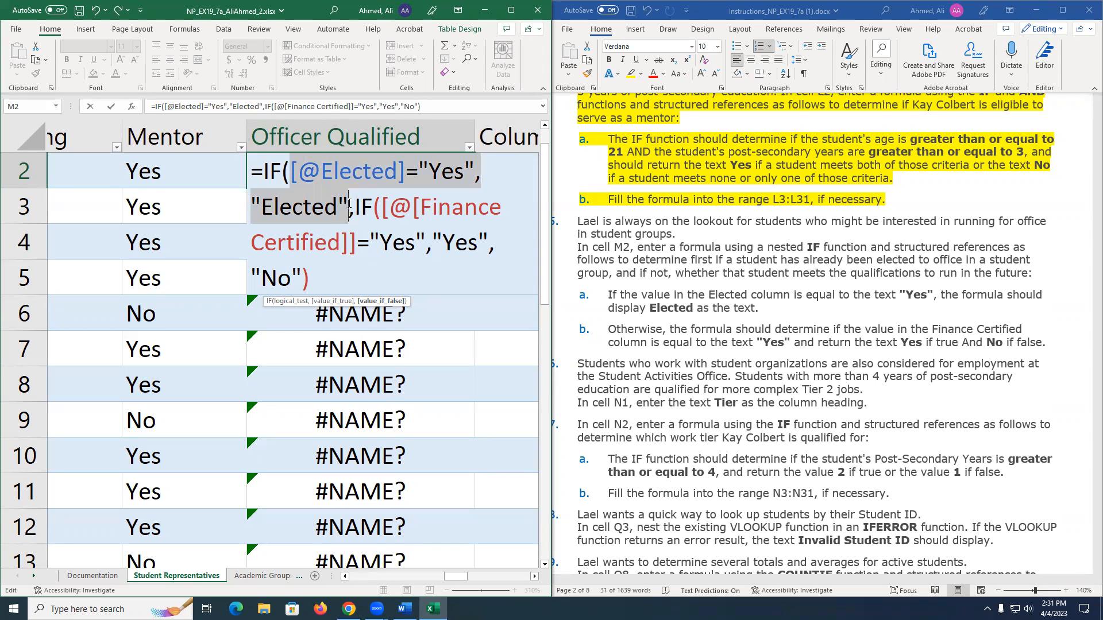
left_click(293, 173)
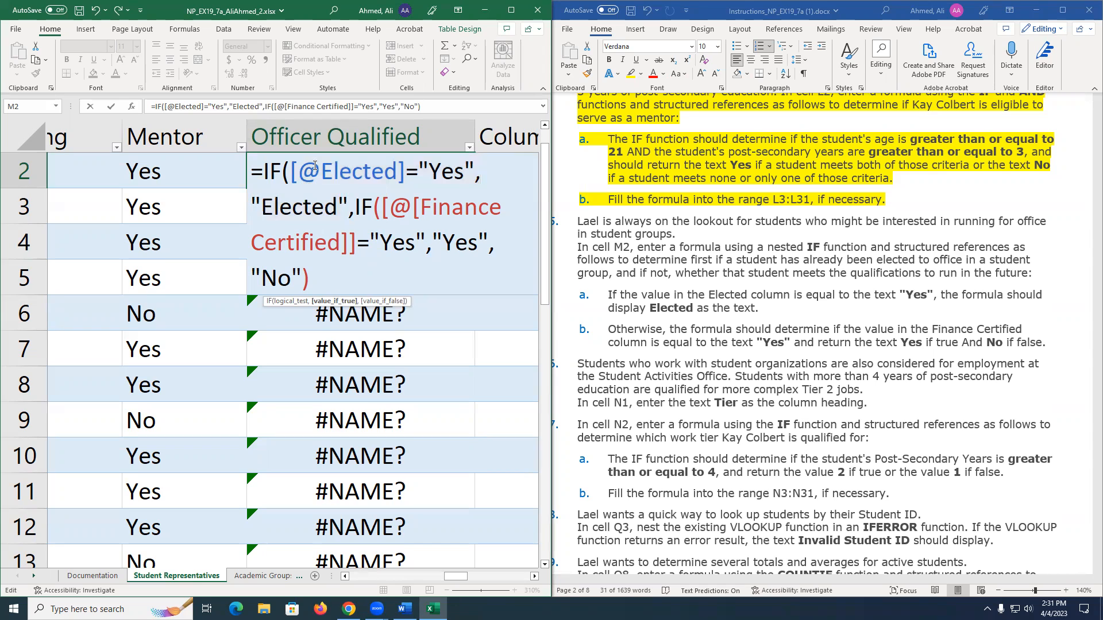
left_click_drag(293, 173, 485, 190)
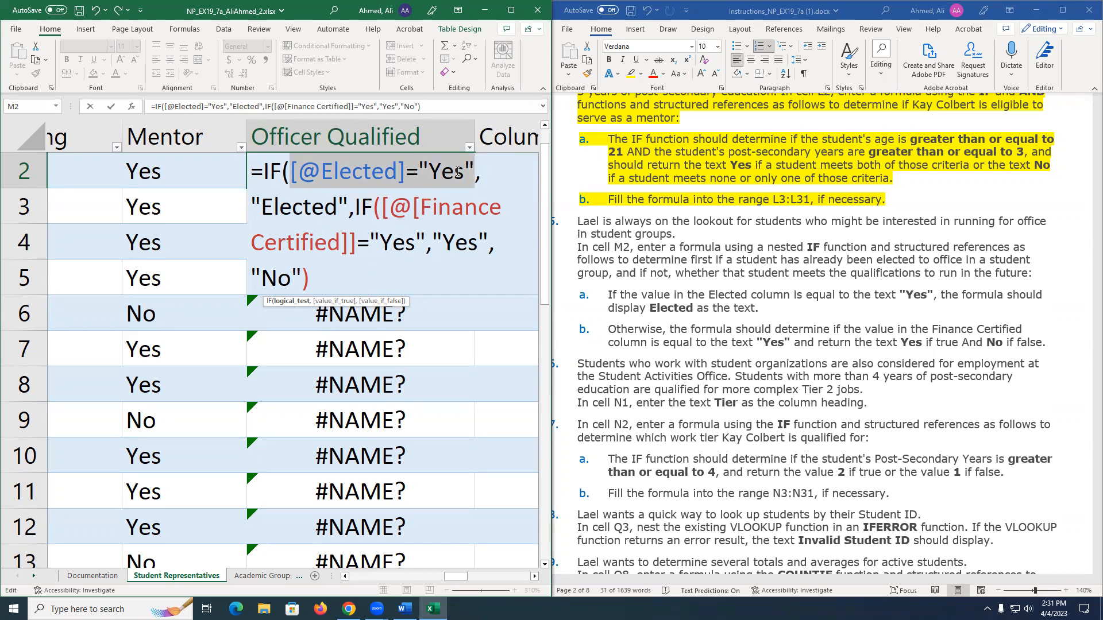
left_click_drag(263, 206, 406, 271)
left_click_drag(327, 277, 304, 274)
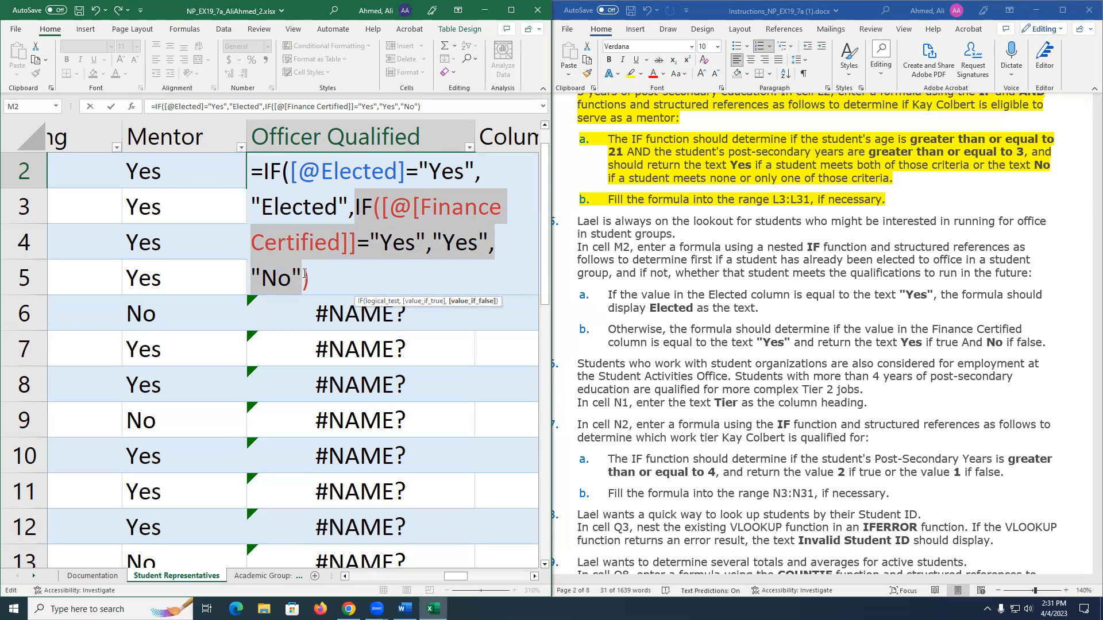
key("Return")
key("Return")
key("Return")
key("Return")
left_click(304, 274)
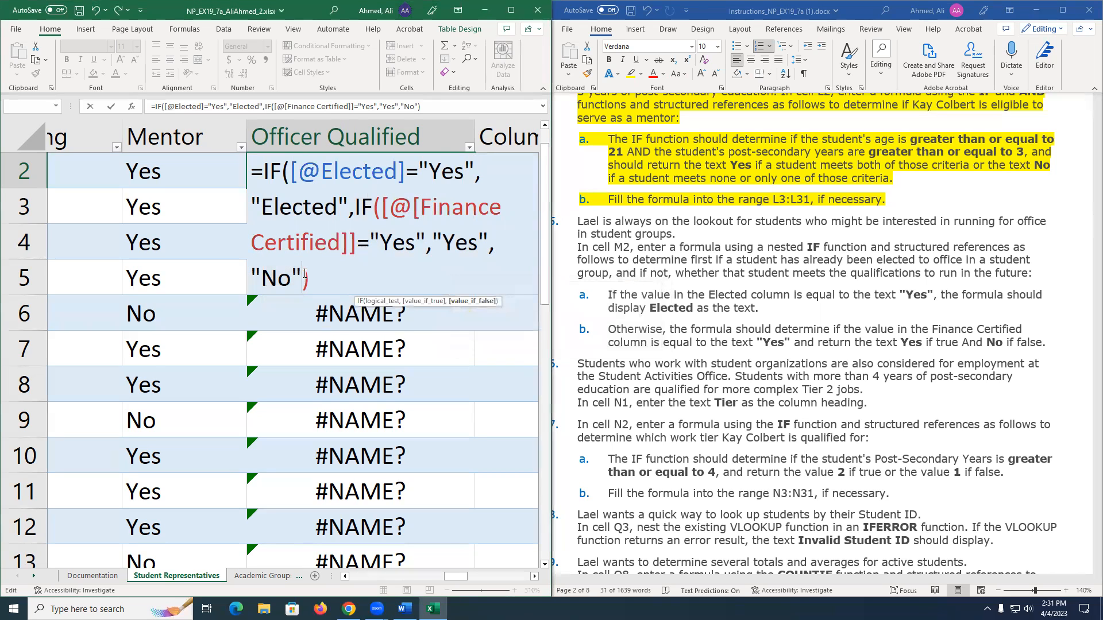
key("Right")
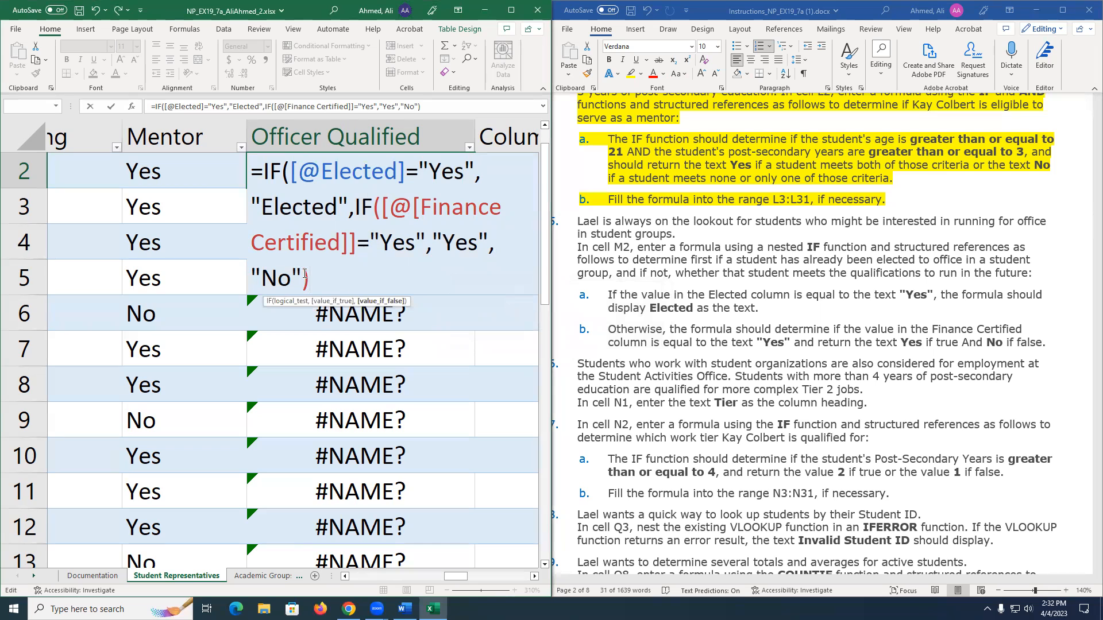
type(")")
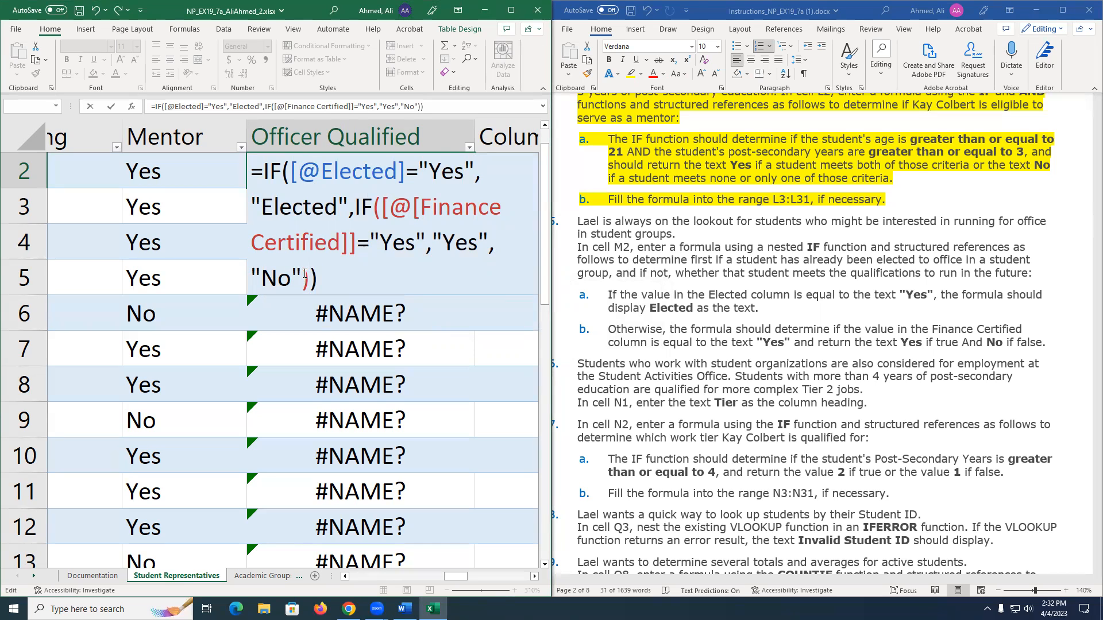
key("Return")
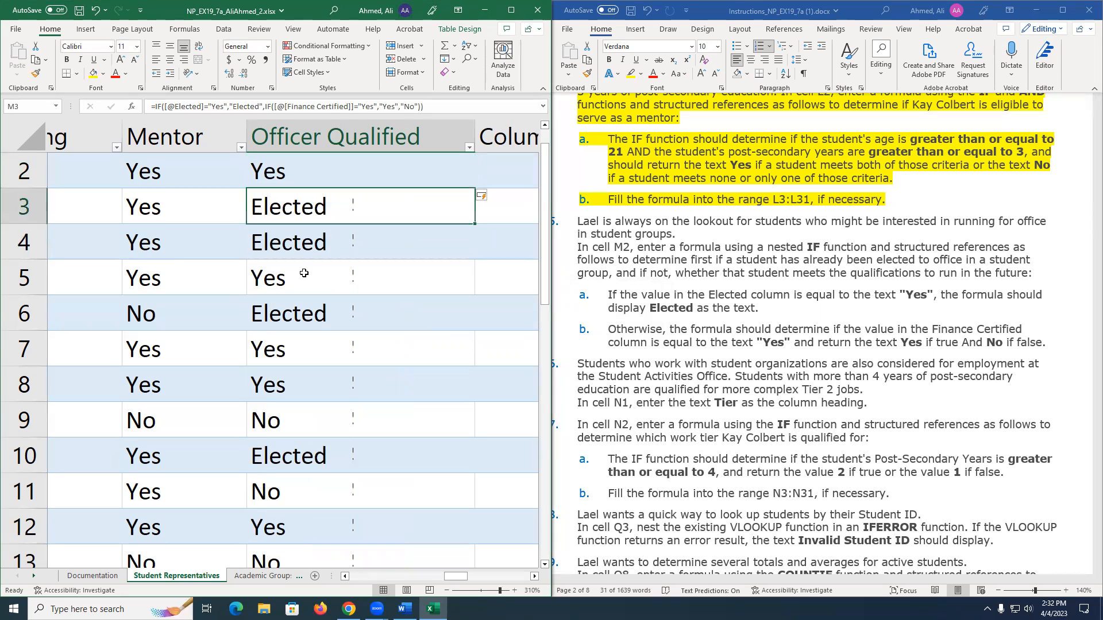
Check the filled formula in M3 and M2, and look over the results in the Officer Qualified column and its neighbouring columns.
double_click(345, 207)
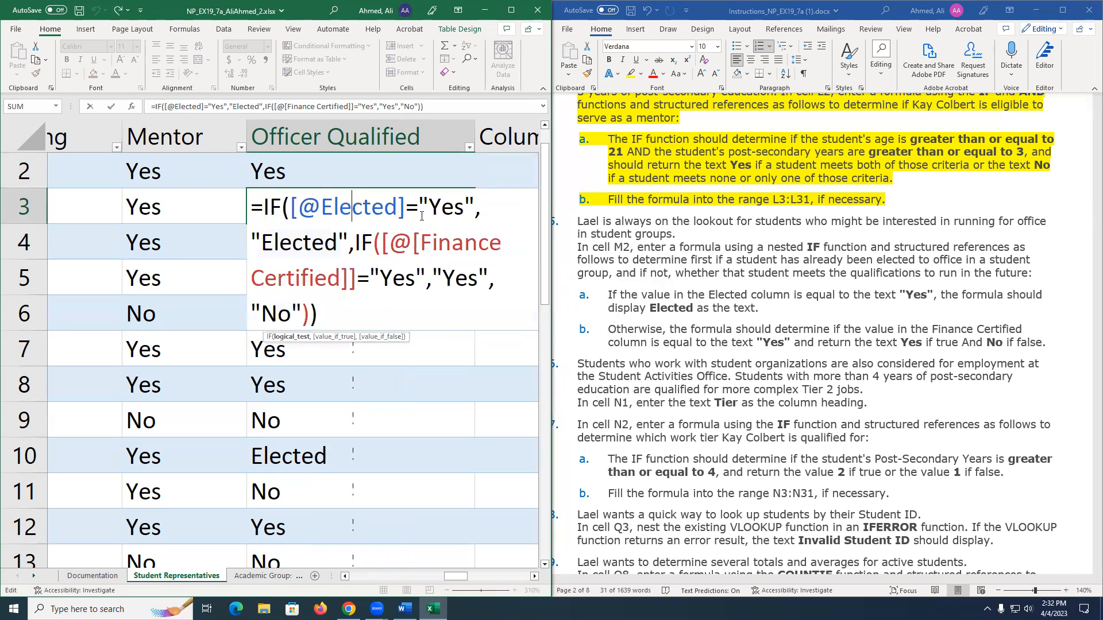
key("Return")
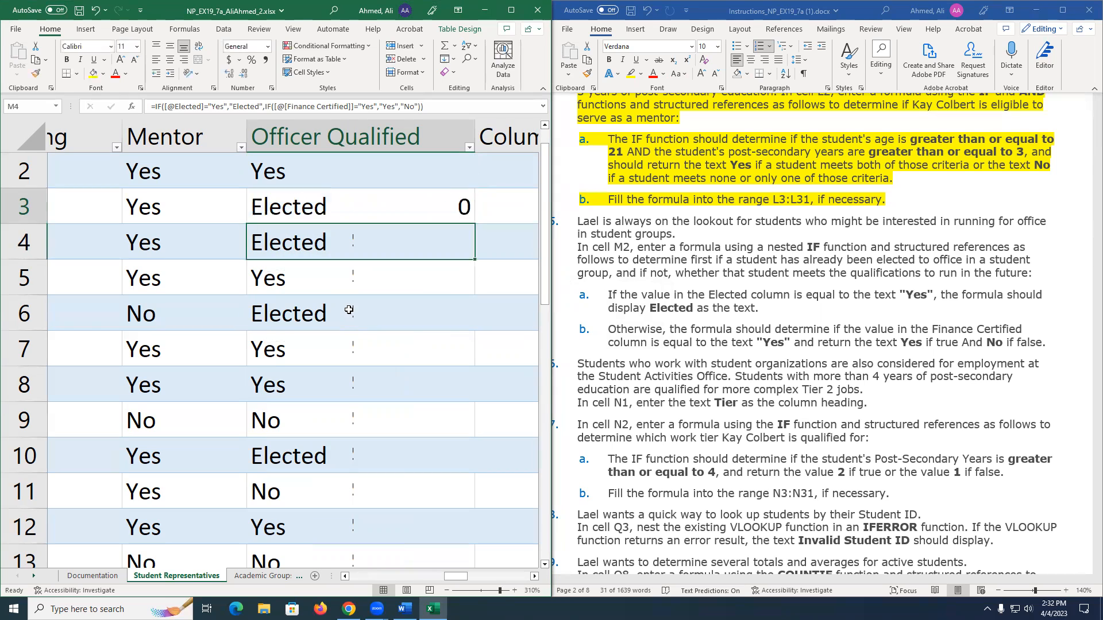
key("Up")
key("Up")
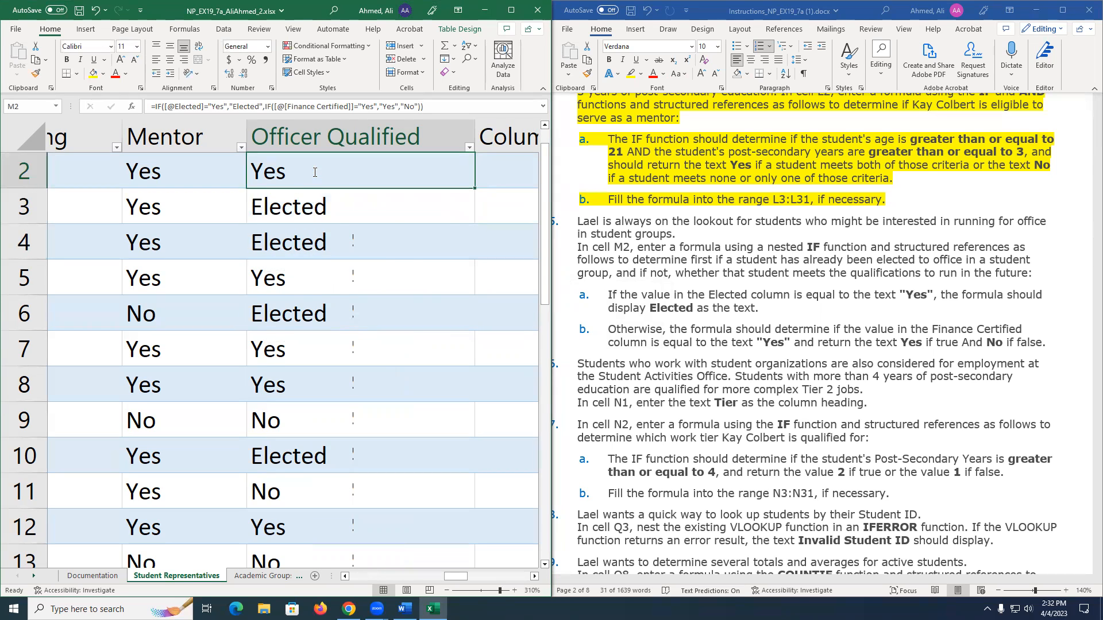
double_click(314, 172)
key("Return")
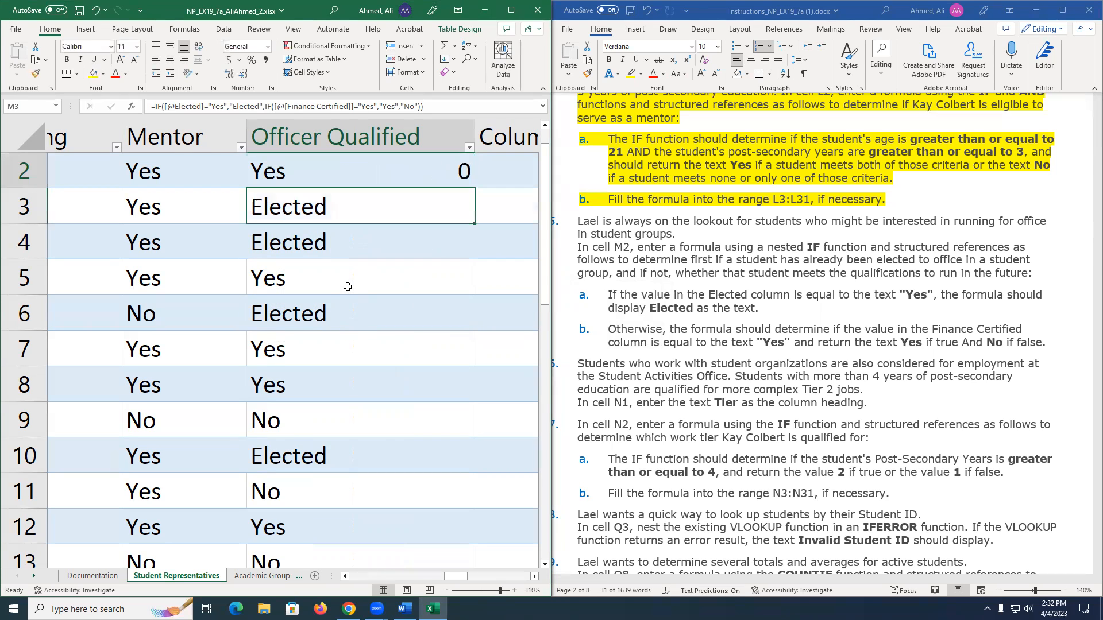
key("Down")
key("Down")
key("Down")
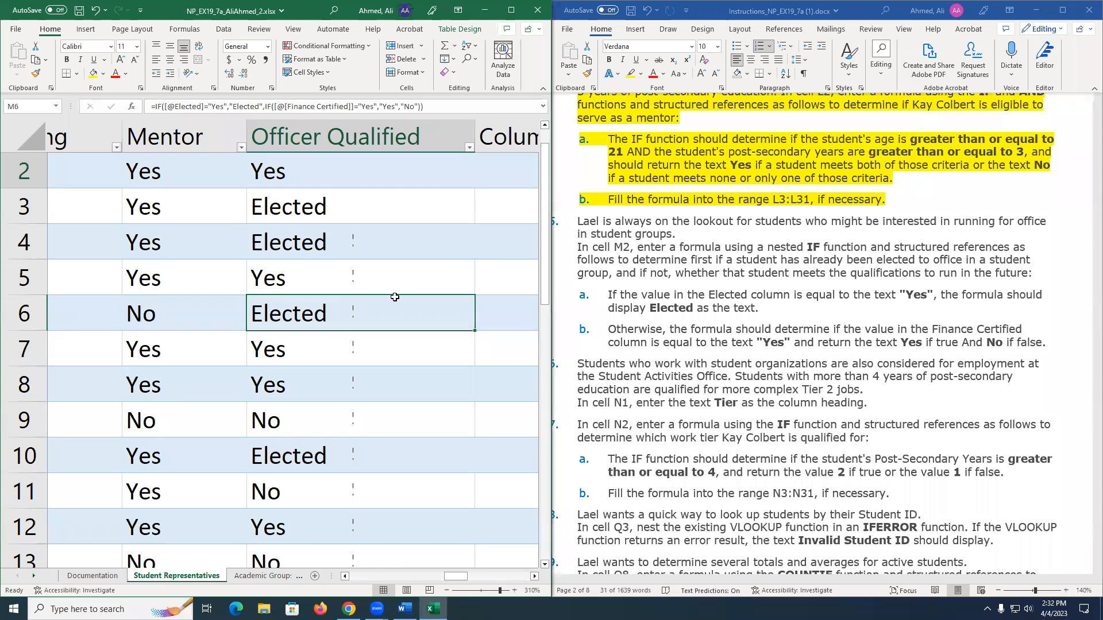
scroll(366, 288, "up", 4)
scroll(366, 288, "down", 8)
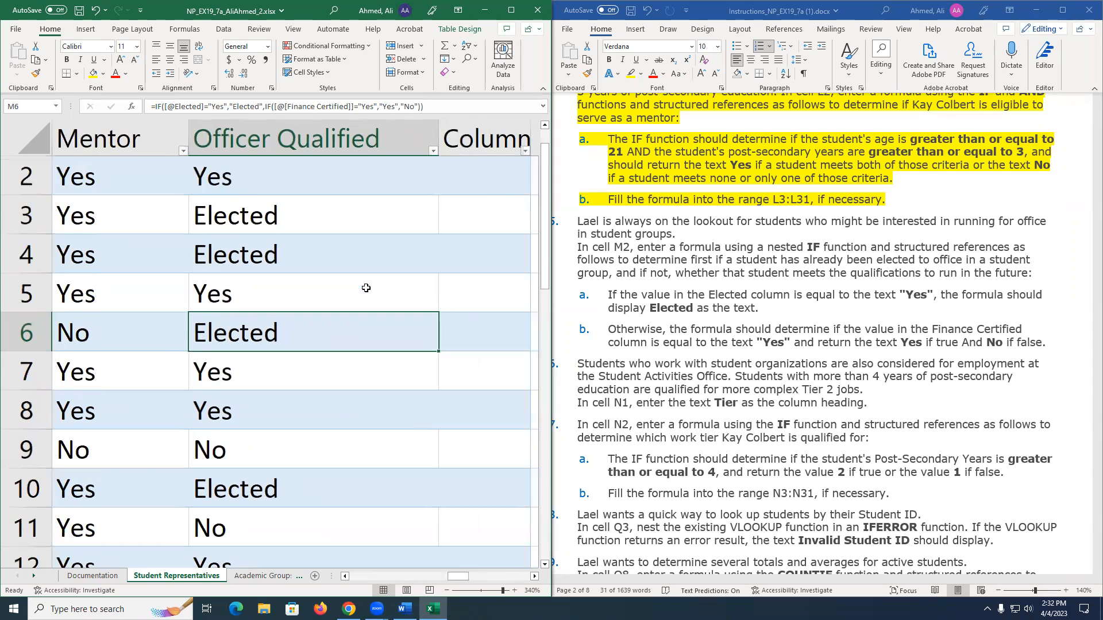
scroll(366, 288, "down", 2)
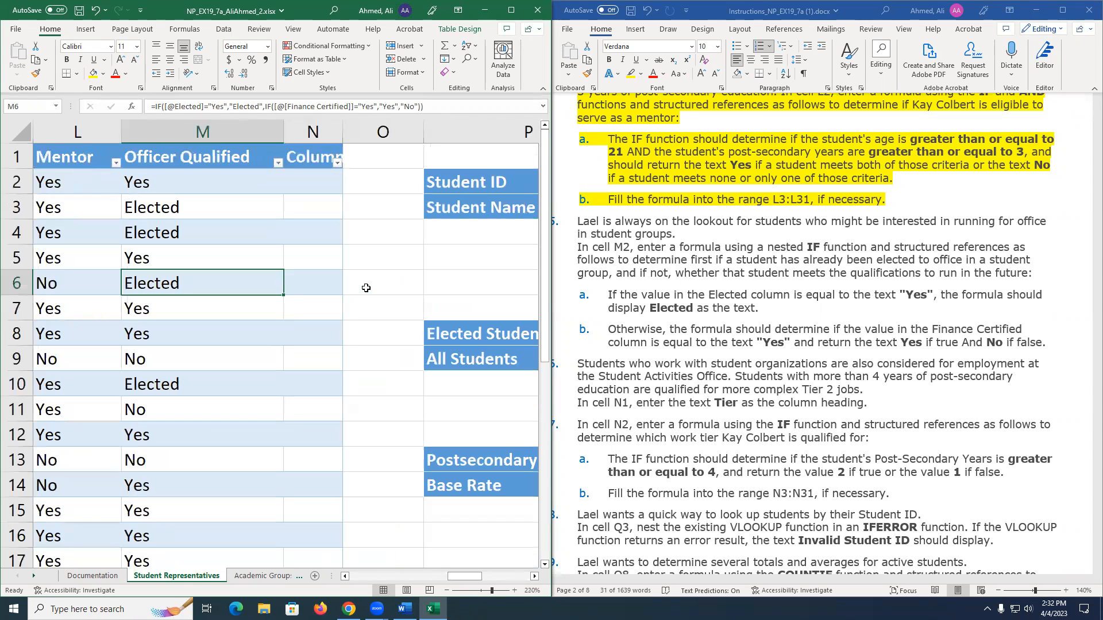
scroll(366, 288, "up", 1)
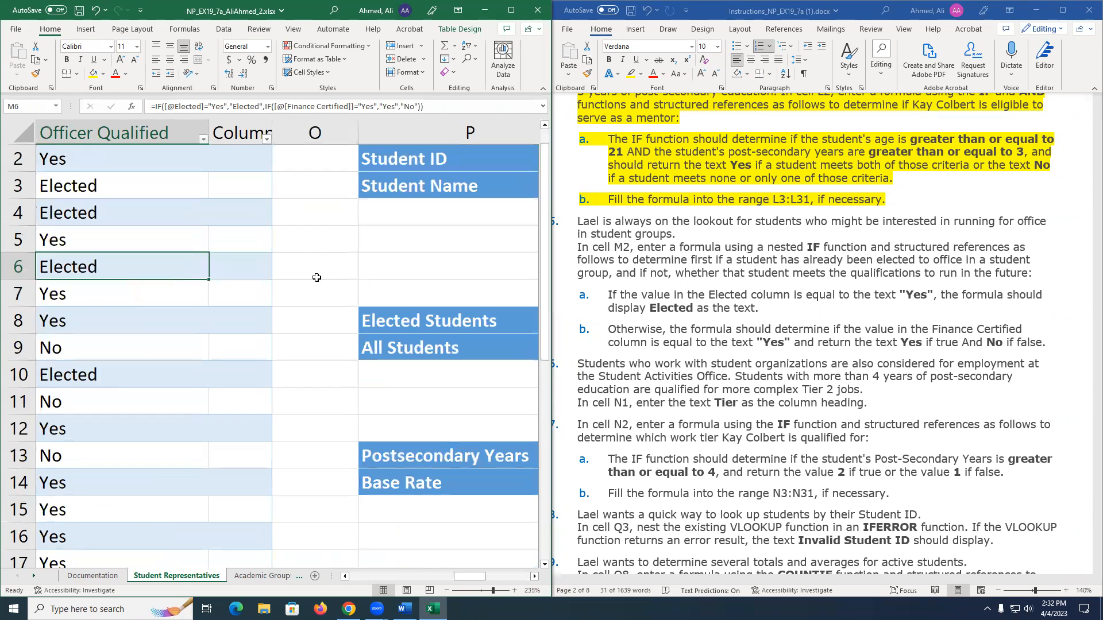
scroll(317, 278, "left", 3)
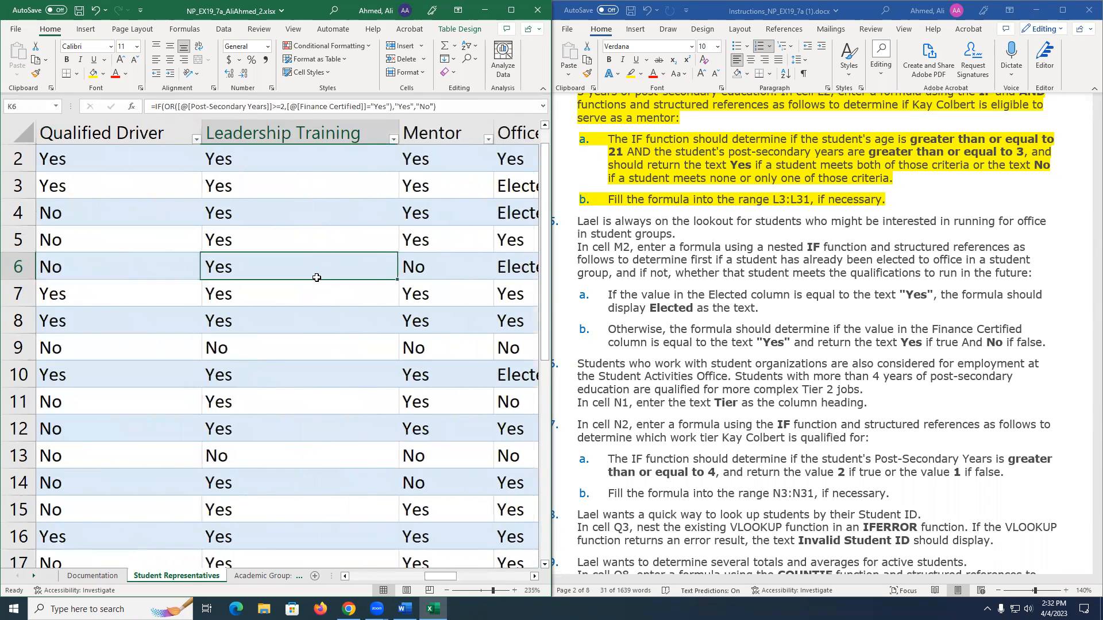
scroll(317, 279, "right", 1)
scroll(316, 278, "right", 1)
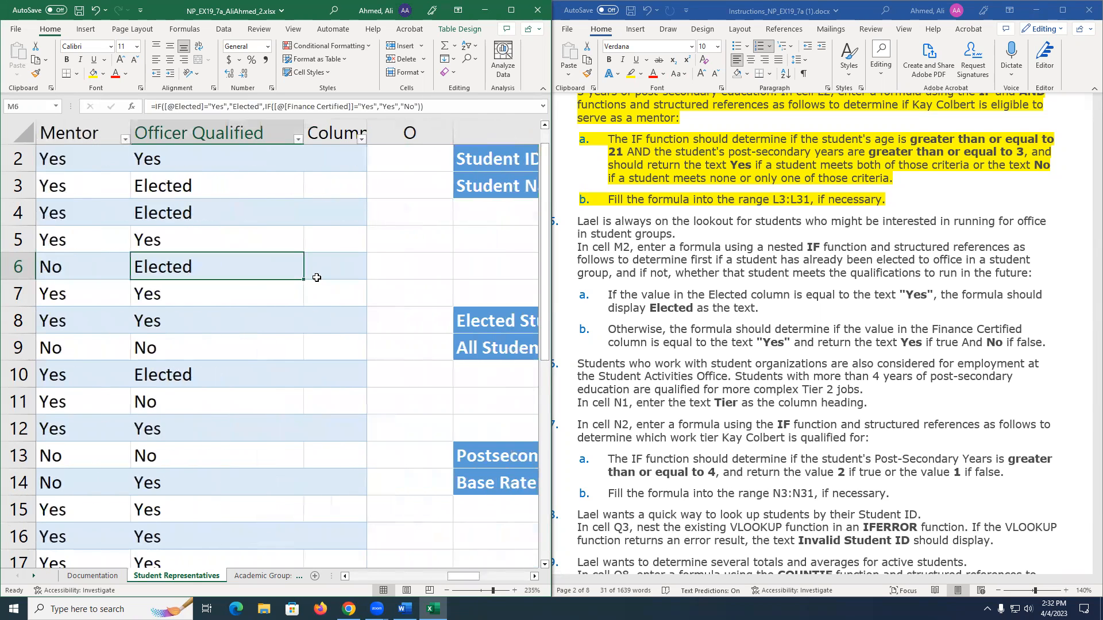
Reopen M2's formula to examine the Elected test, the nested IF and the closing parentheses, leaving the formula as it is.
double_click(187, 159)
left_click(392, 191)
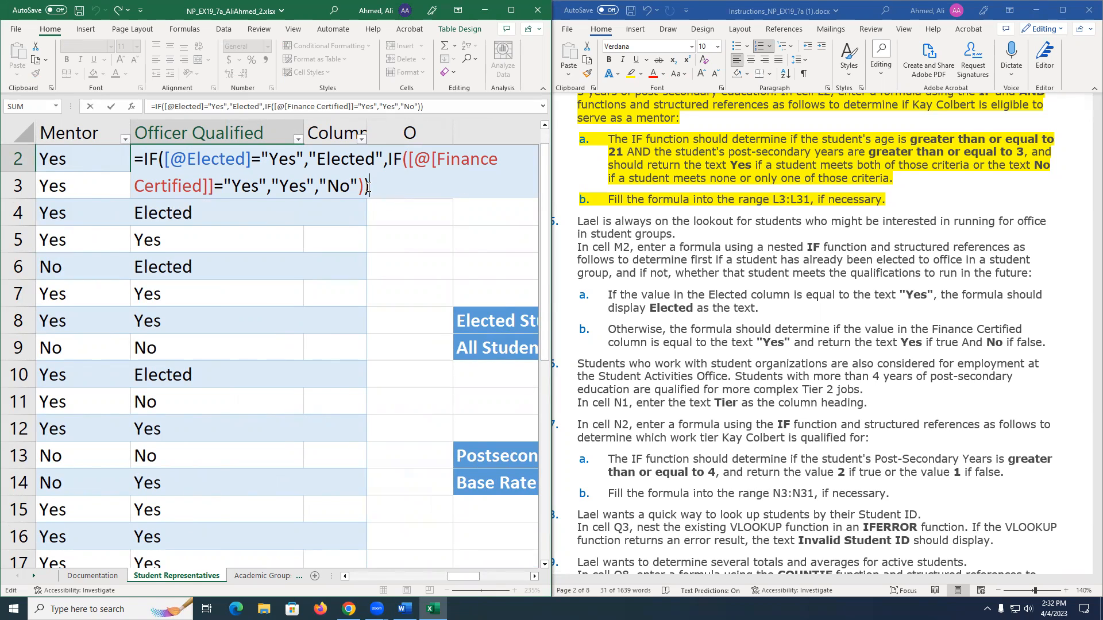
left_click(164, 159)
left_click(406, 160)
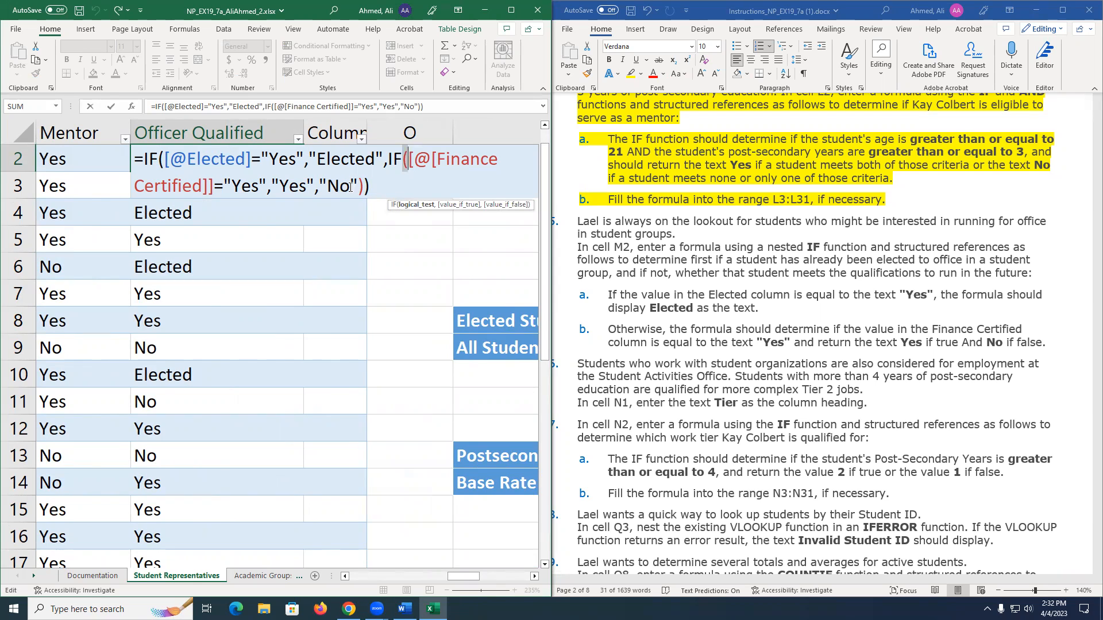
left_click(384, 186)
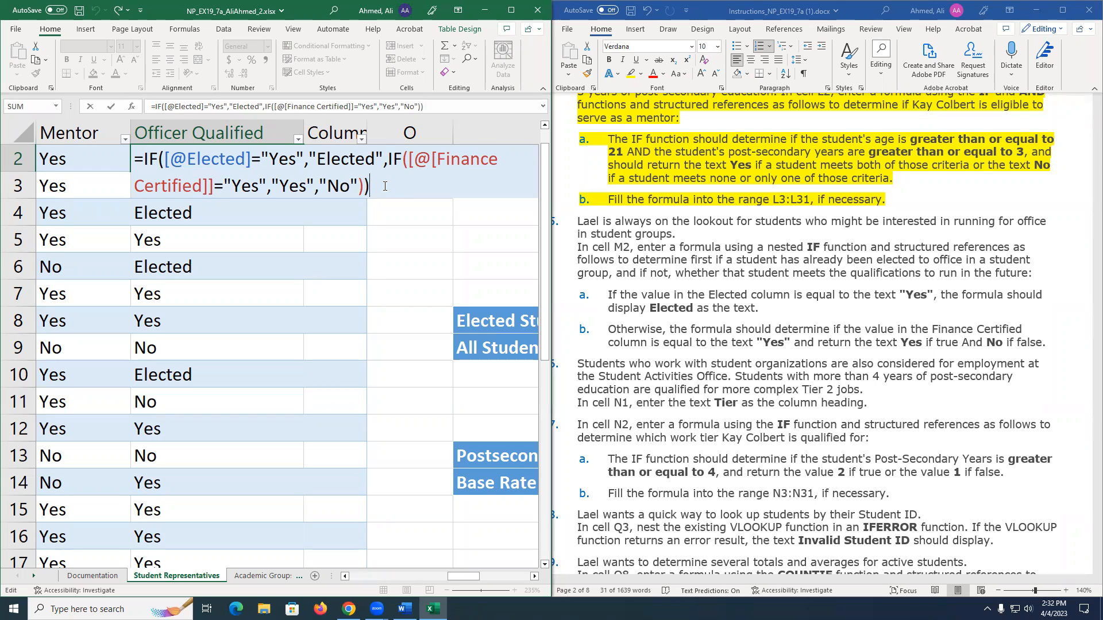
key("Return")
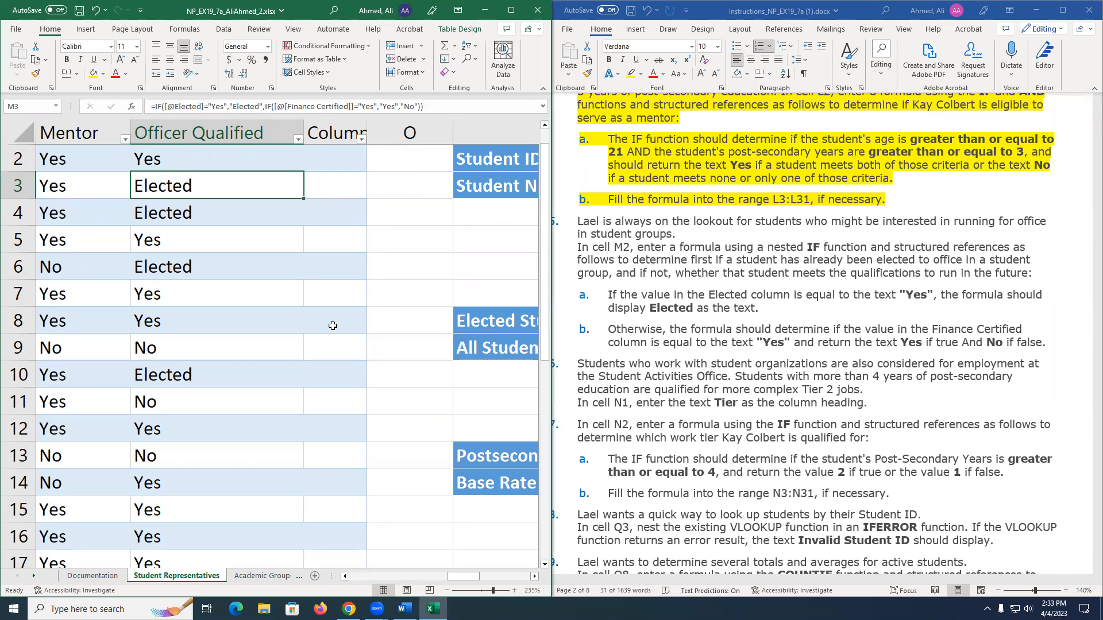
Highlight the completed instruction 5 on the nested IF formula for M2, including sub-items a and b, in yellow.
triple_click(752, 324)
left_click_drag(1051, 343, 606, 222)
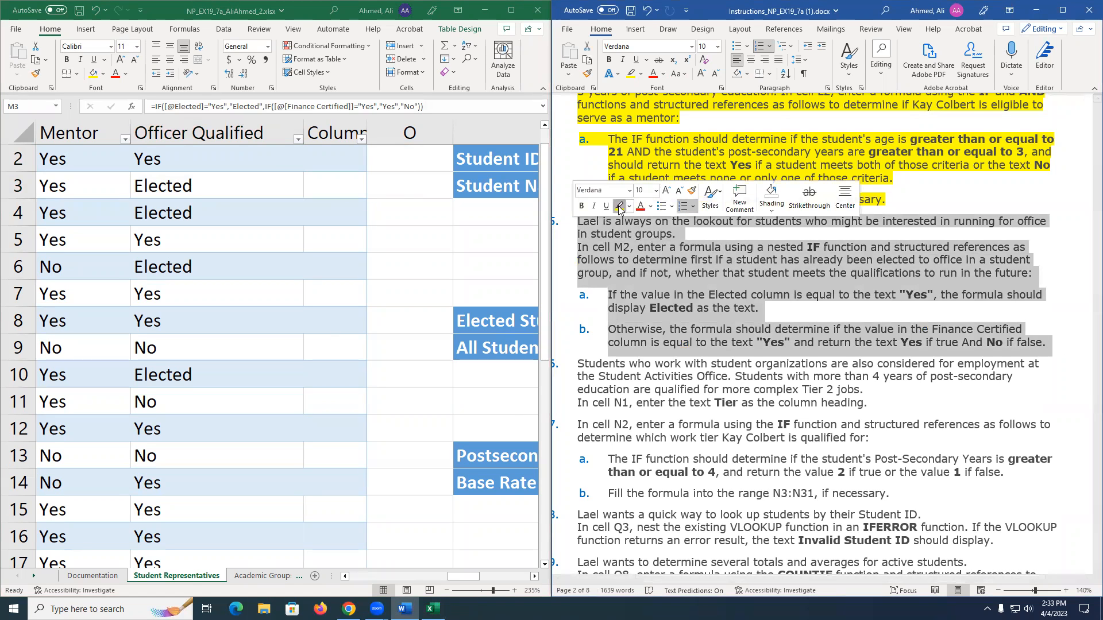
left_click(619, 206)
scroll(648, 297, "down", 3)
scroll(774, 313, "down", 3)
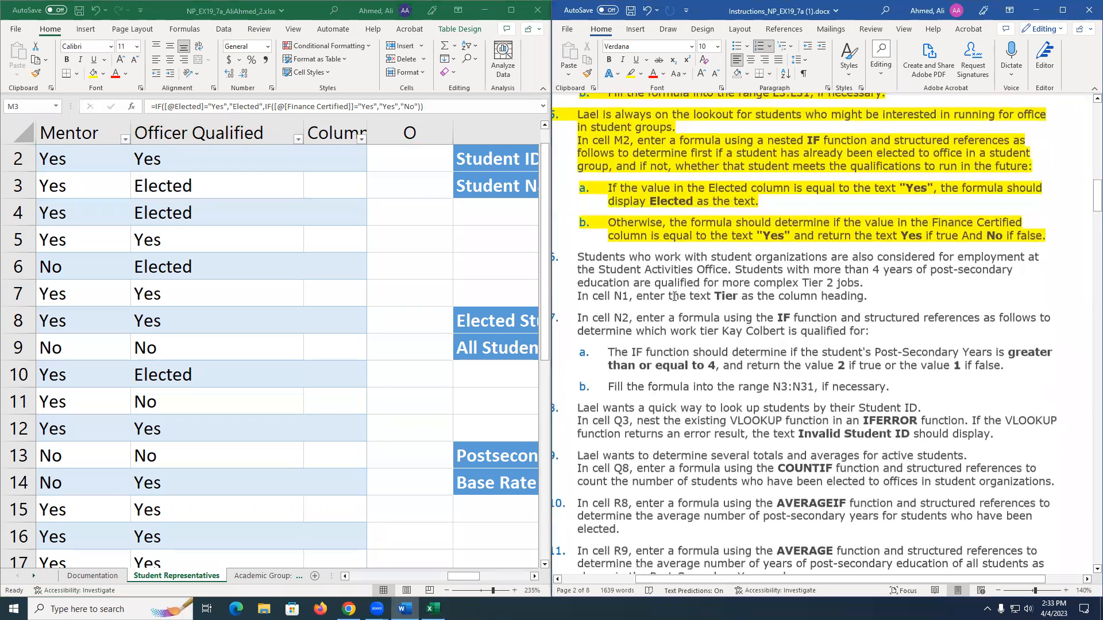
Read the instruction for N1 and replace the Column1 heading of the table's last column with Tier.
left_click_drag(712, 214, 806, 224)
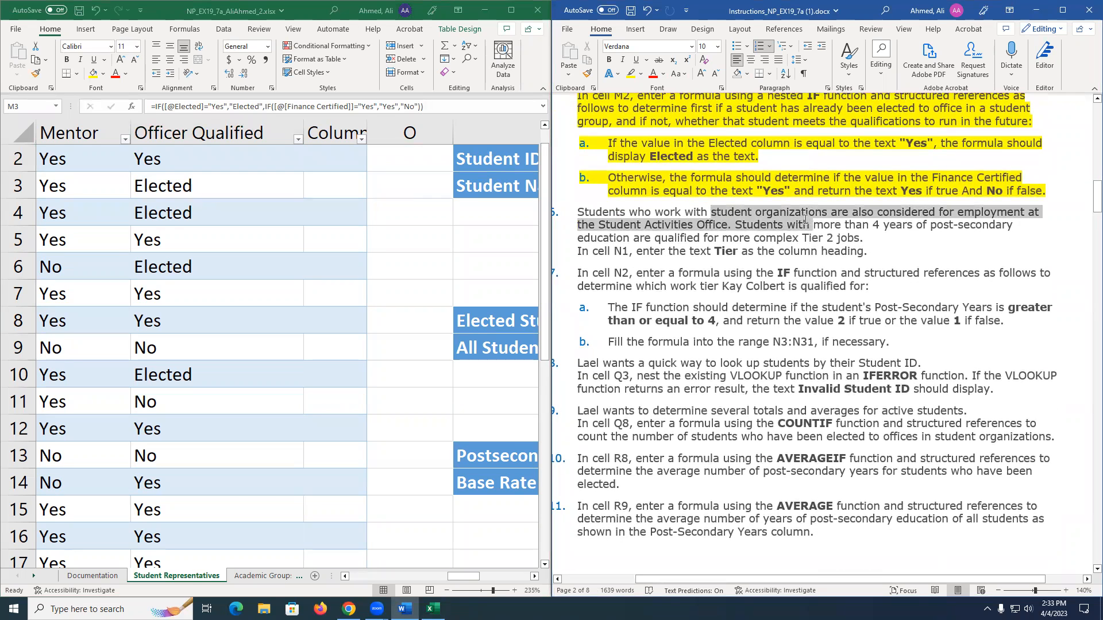
left_click(936, 260)
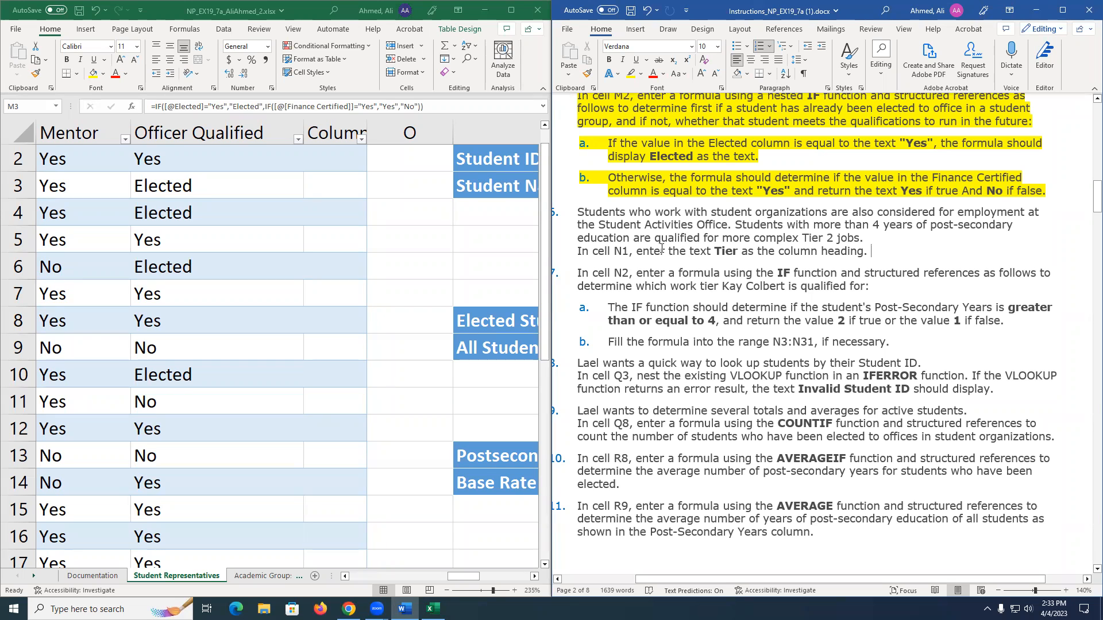
left_click_drag(638, 244, 684, 212)
left_click(679, 253)
left_click(334, 124)
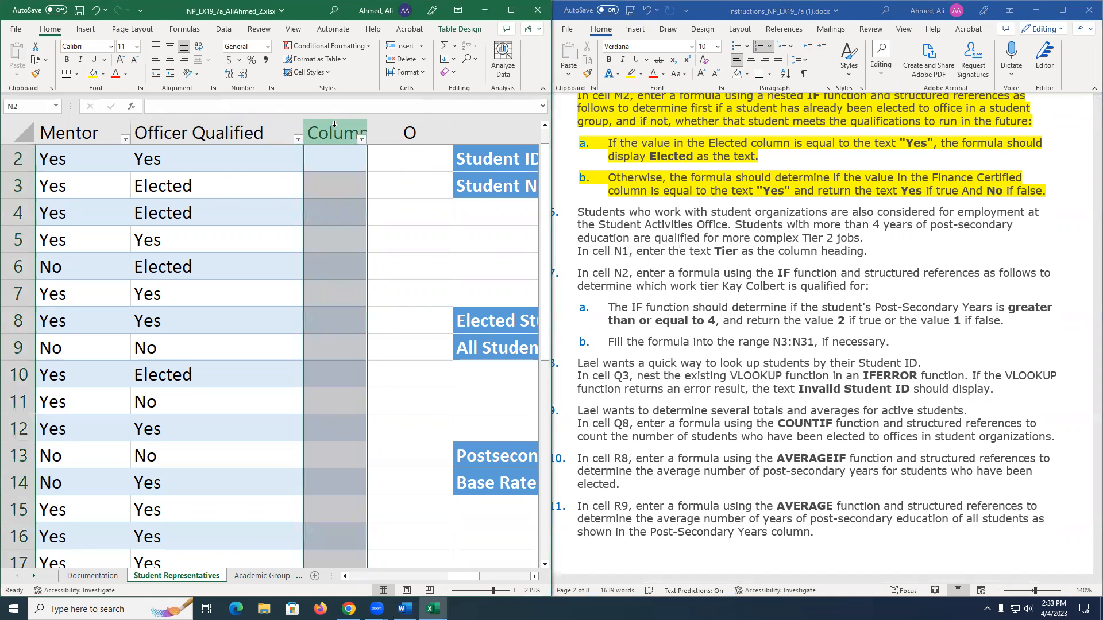
left_click(321, 157)
scroll(332, 164, "up", 1)
left_click(333, 162)
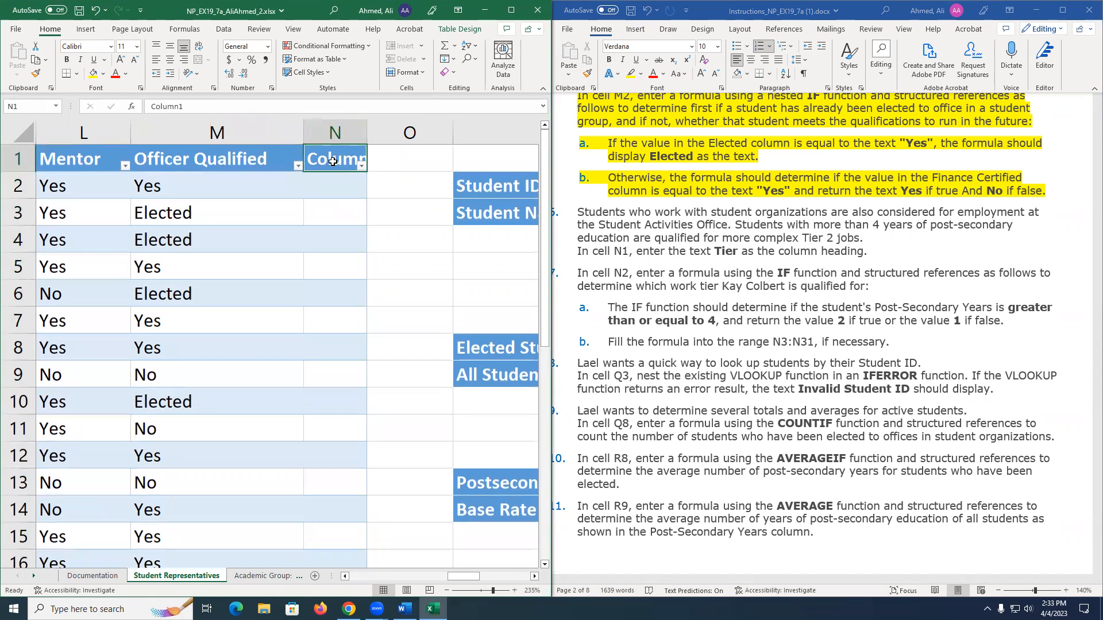
double_click(333, 162)
key("BackSpace")
key("BackSpace")
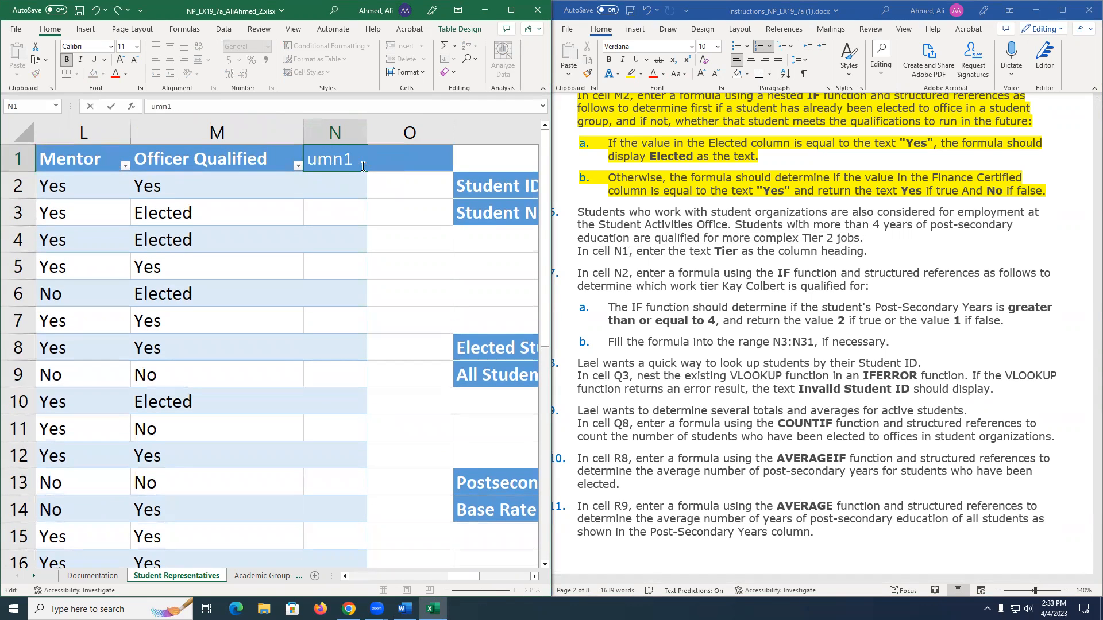
key("Return")
left_click(348, 167)
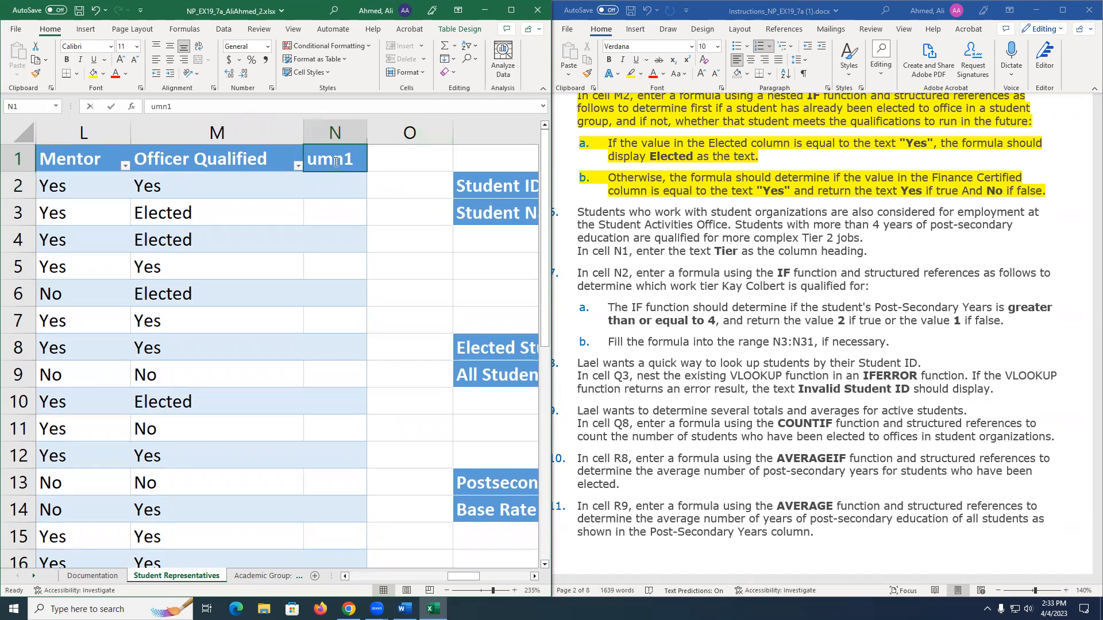
left_click(285, 102)
key("BackSpace")
key("BackSpace")
key("BackSpace")
key("BackSpace")
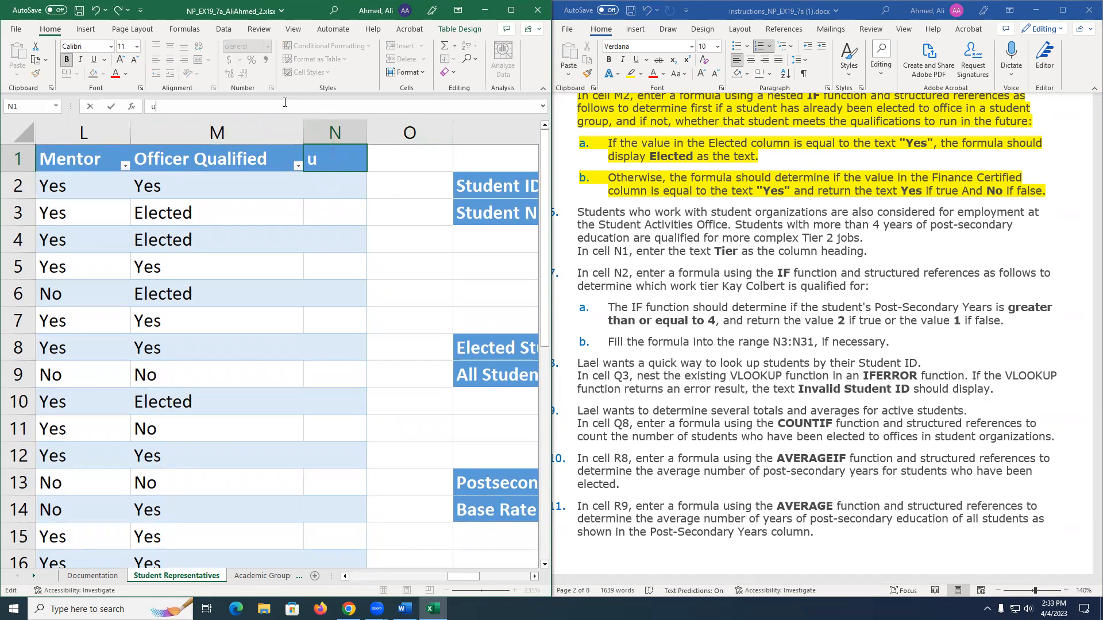
type("Tier")
key("Return")
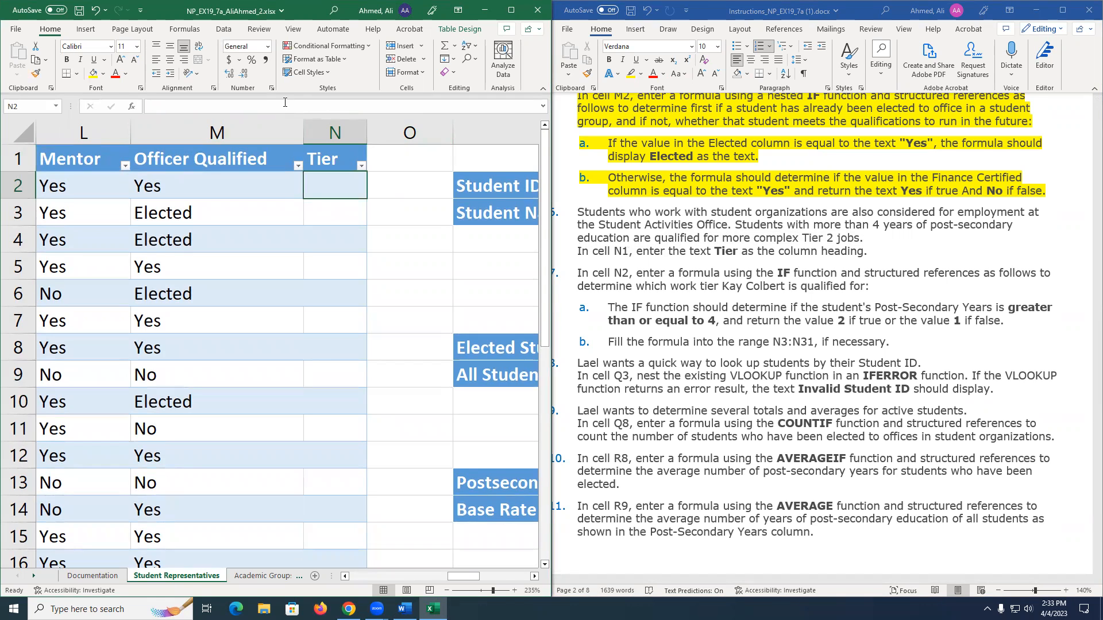
Begin an IF formula in N2 whose logical test refers to the same row's Post-Secondary Years value.
type("=")
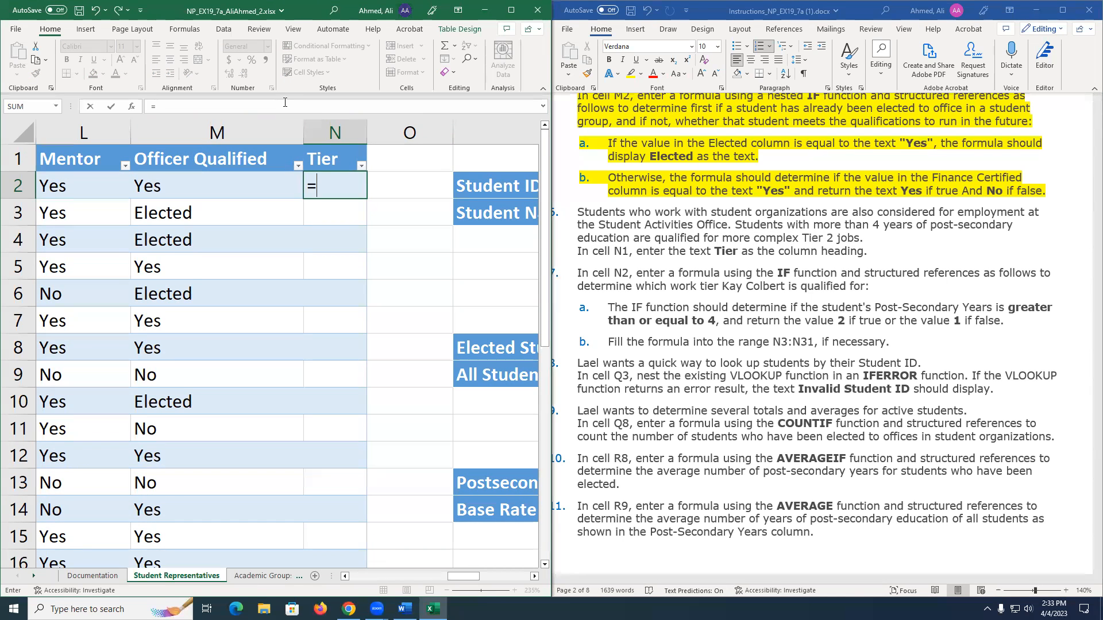
type("IF(")
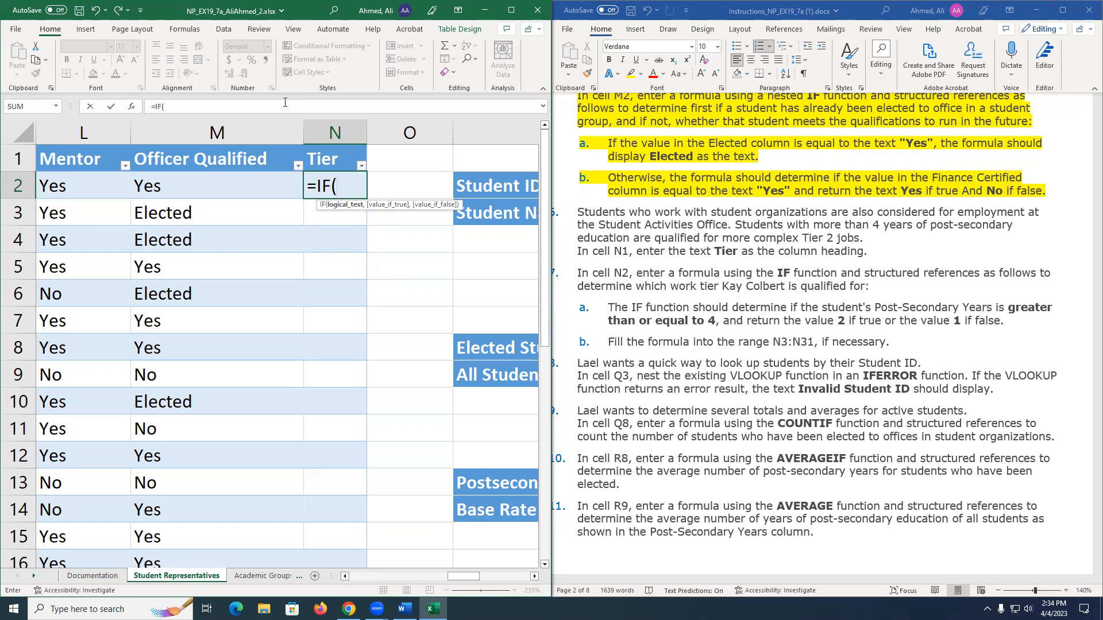
left_click_drag(463, 581, 377, 577)
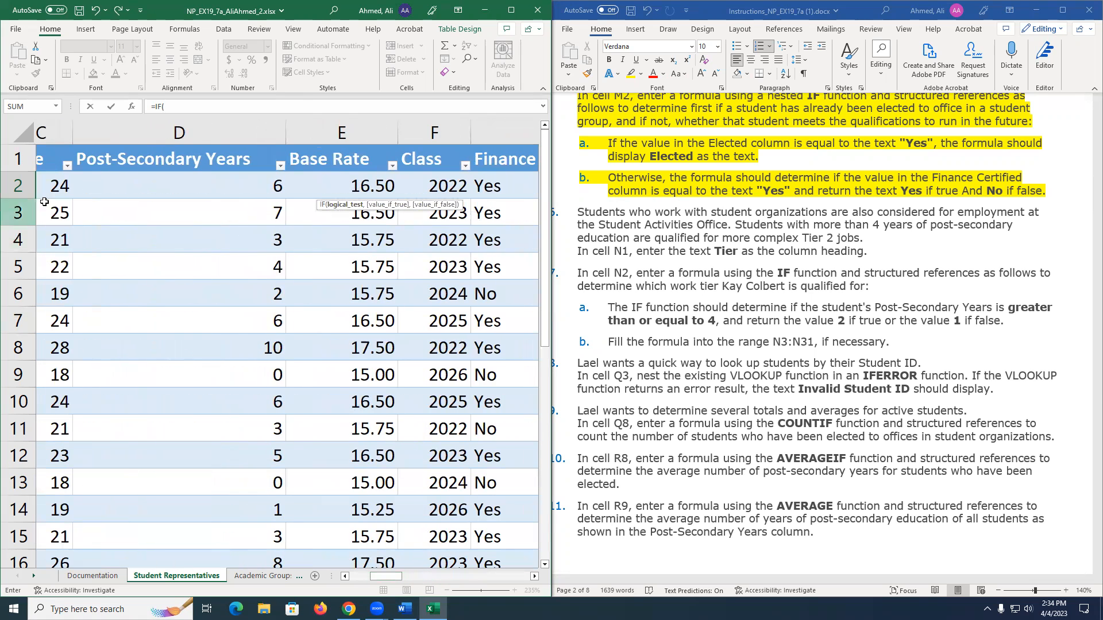
left_click(88, 183)
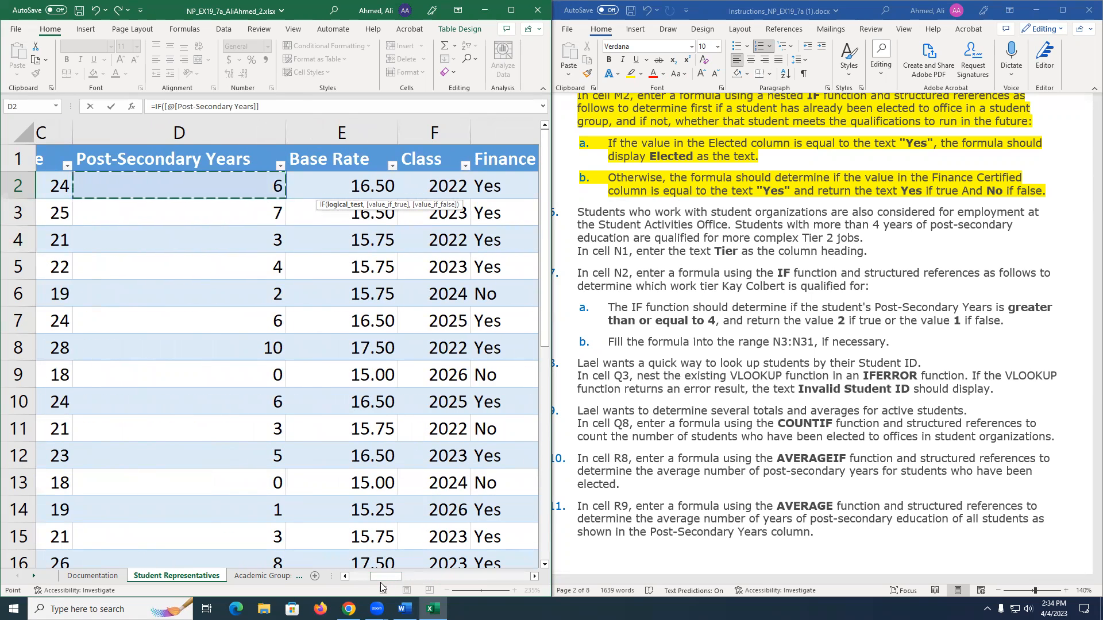
left_click_drag(399, 577, 459, 582)
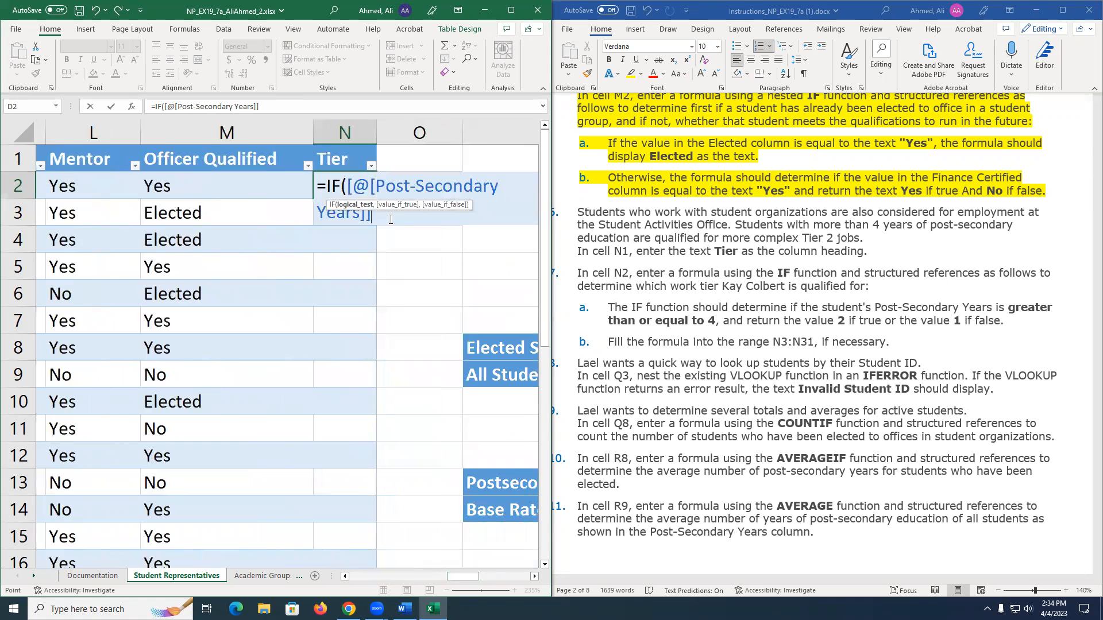
Make the test >=4, return 2 if true and 1 if false, and enter the formula for the Tier column.
type(">-=23")
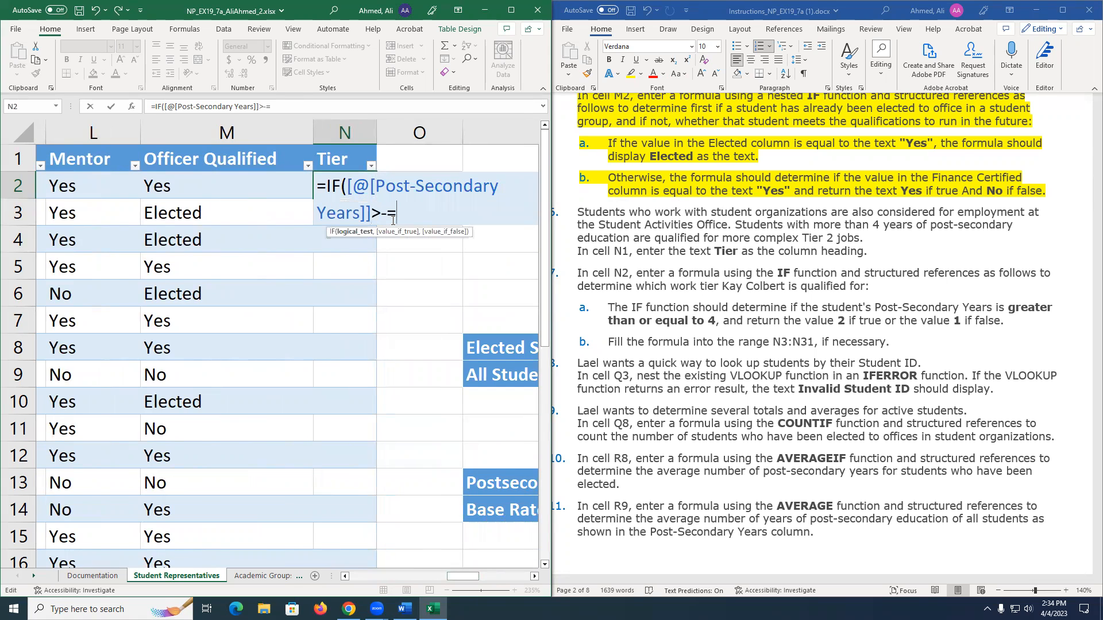
key("BackSpace")
key("BackSpace")
key("BackSpace")
key("BackSpace")
type("=4,")
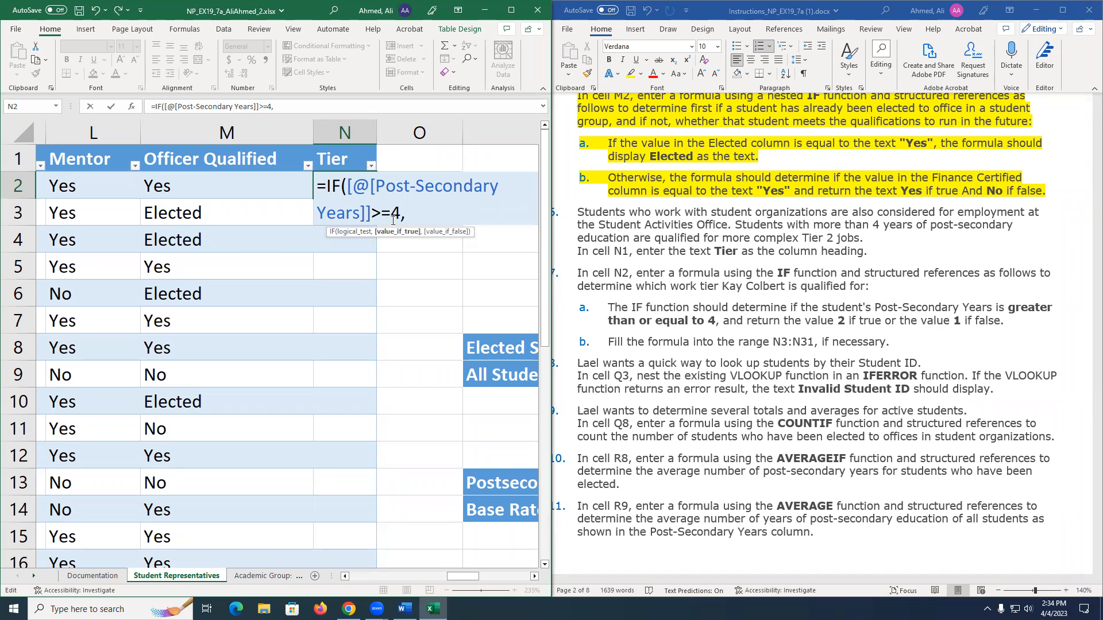
type("2,1)")
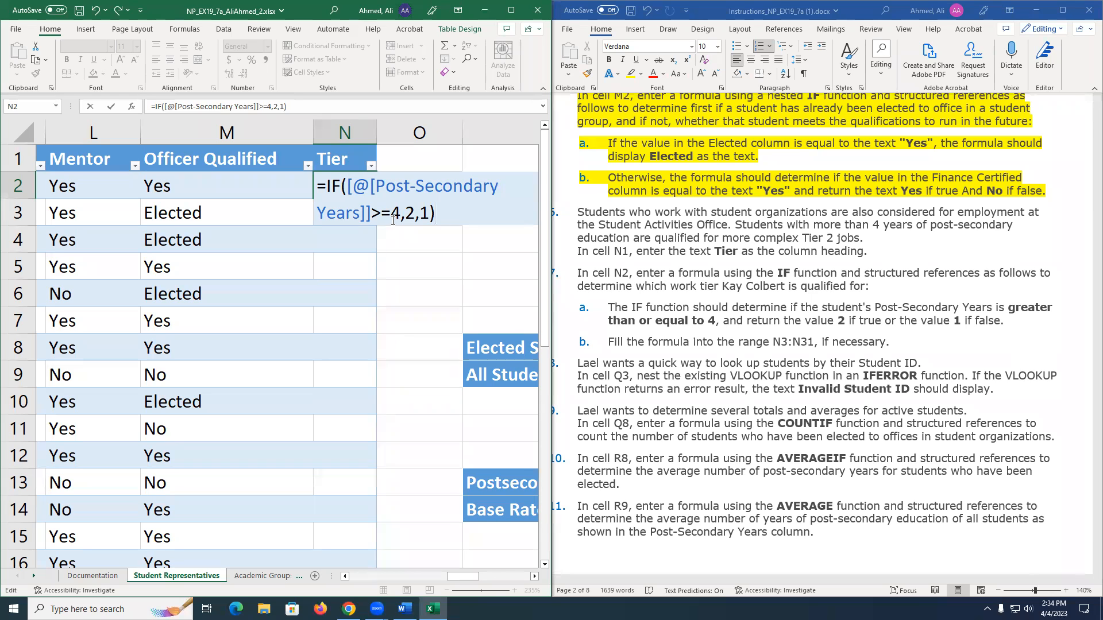
key("ctrl+Return")
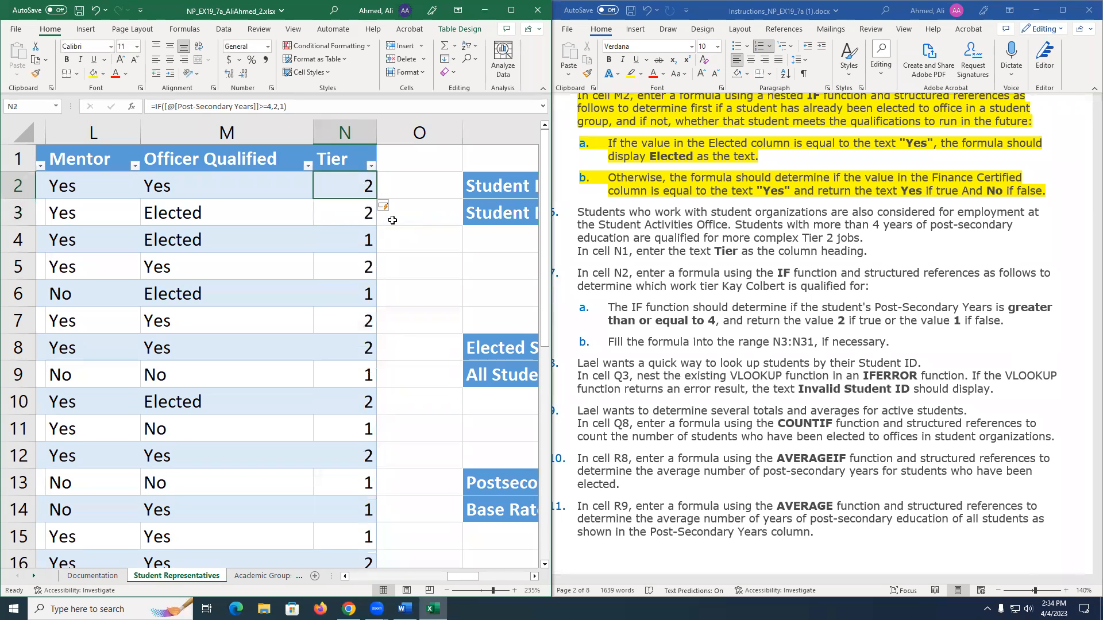
Highlight the completed instructions 6 and 7 on the Tier heading and its IF formula in yellow.
left_click_drag(906, 341, 579, 213)
left_click(622, 193)
scroll(568, 334, "down", 3)
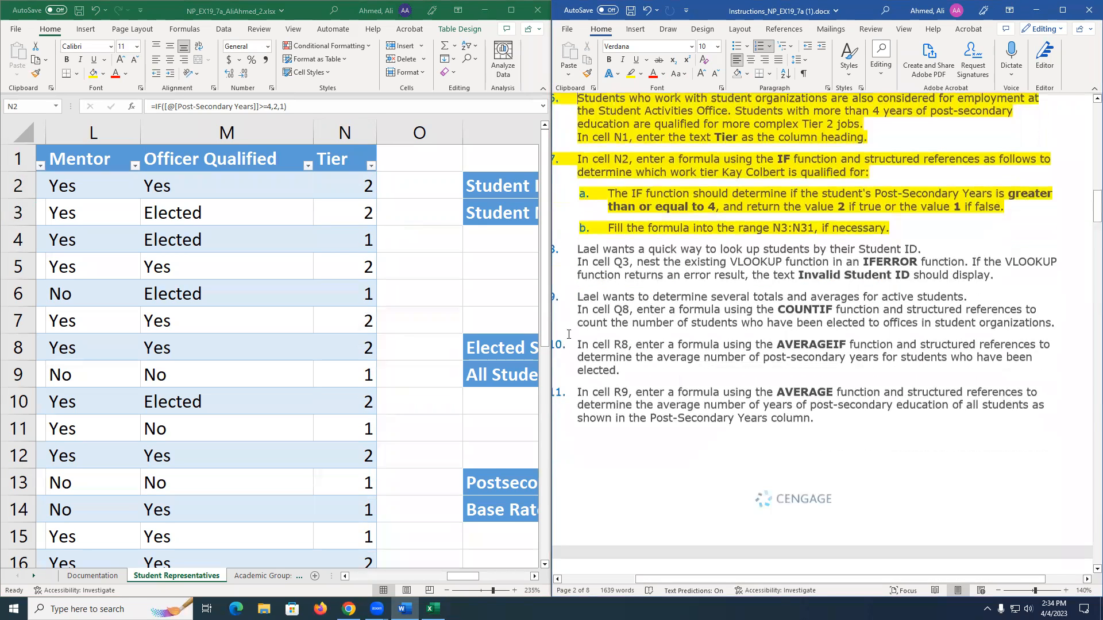
scroll(569, 335, "down", 1)
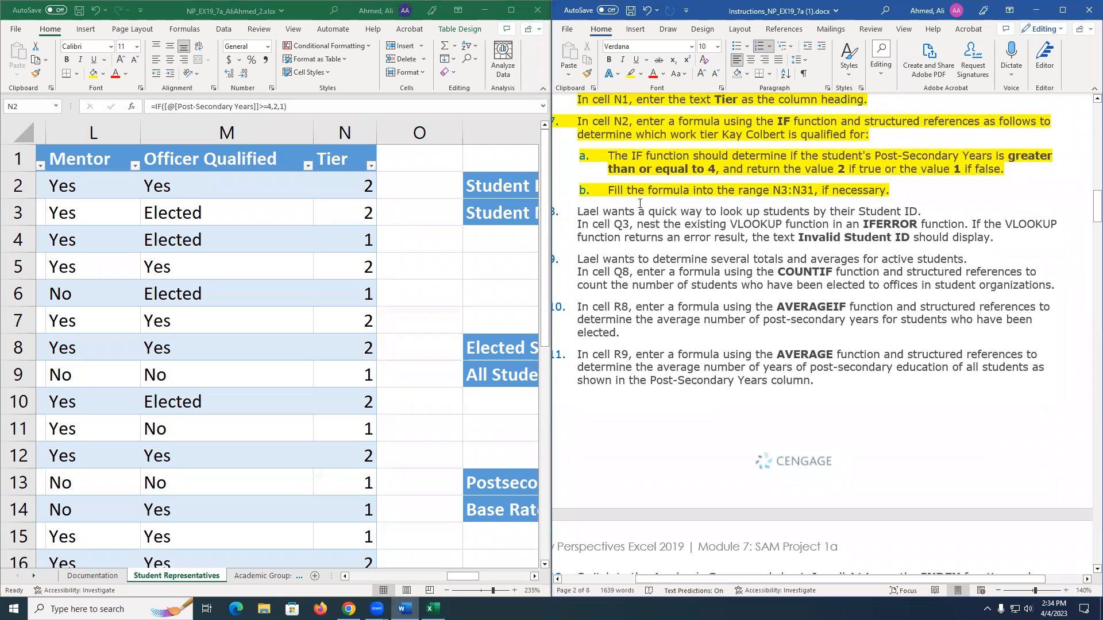
Read the IFERROR instruction and locate the Student ID in Q2 and the existing lookup formula in Q3.
left_click_drag(711, 210, 795, 223)
left_click(795, 272)
left_click(459, 268)
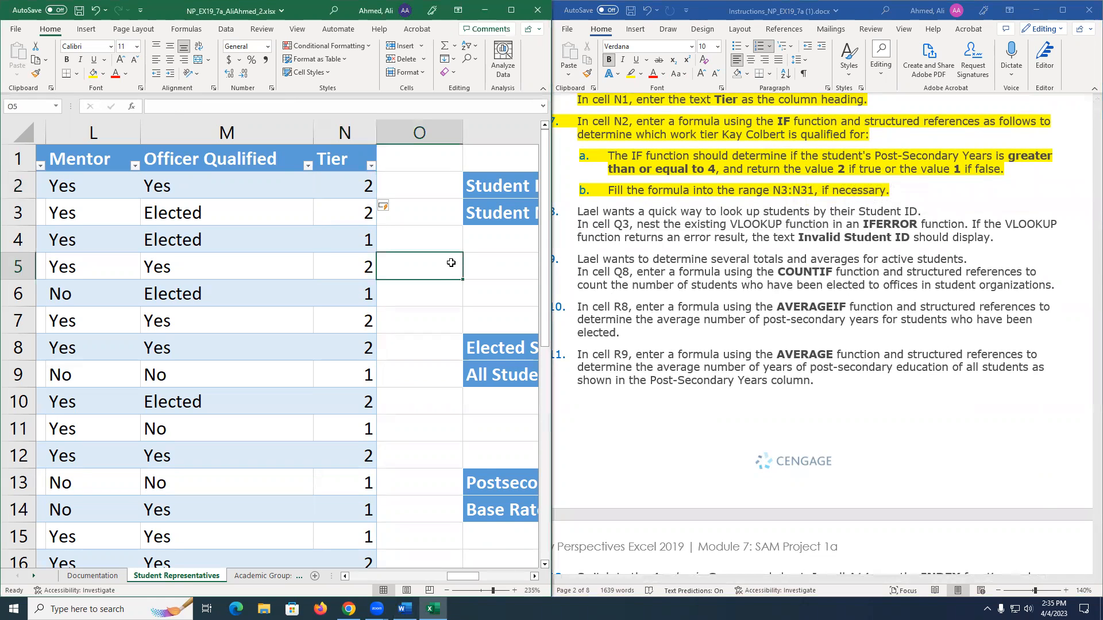
key("Right")
key("Right")
key("Up")
key("Up")
key("Up")
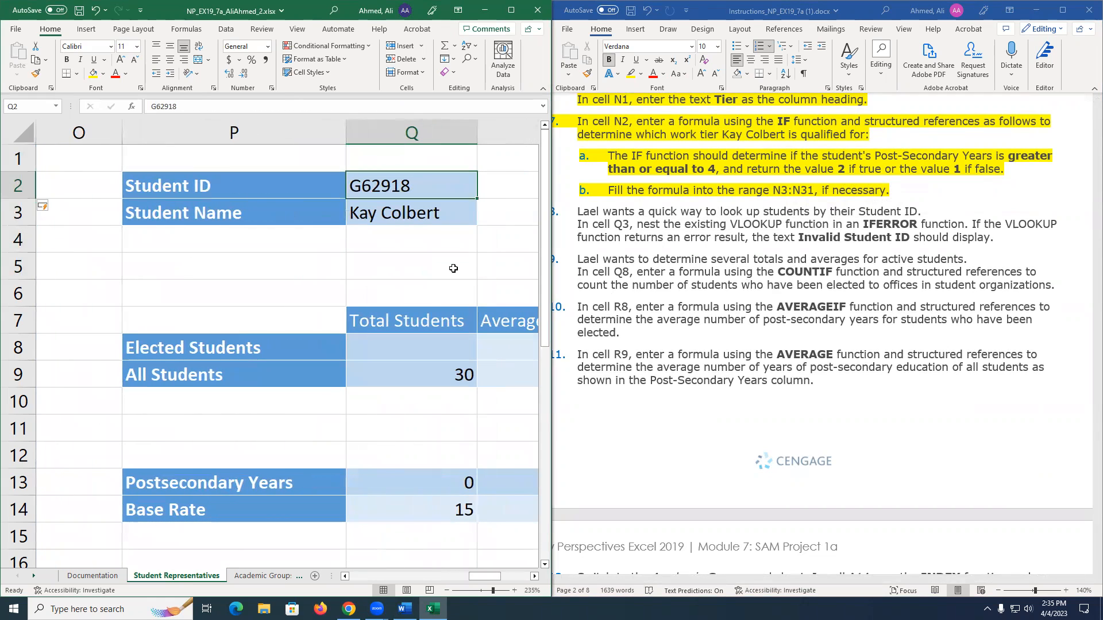
left_click(614, 230)
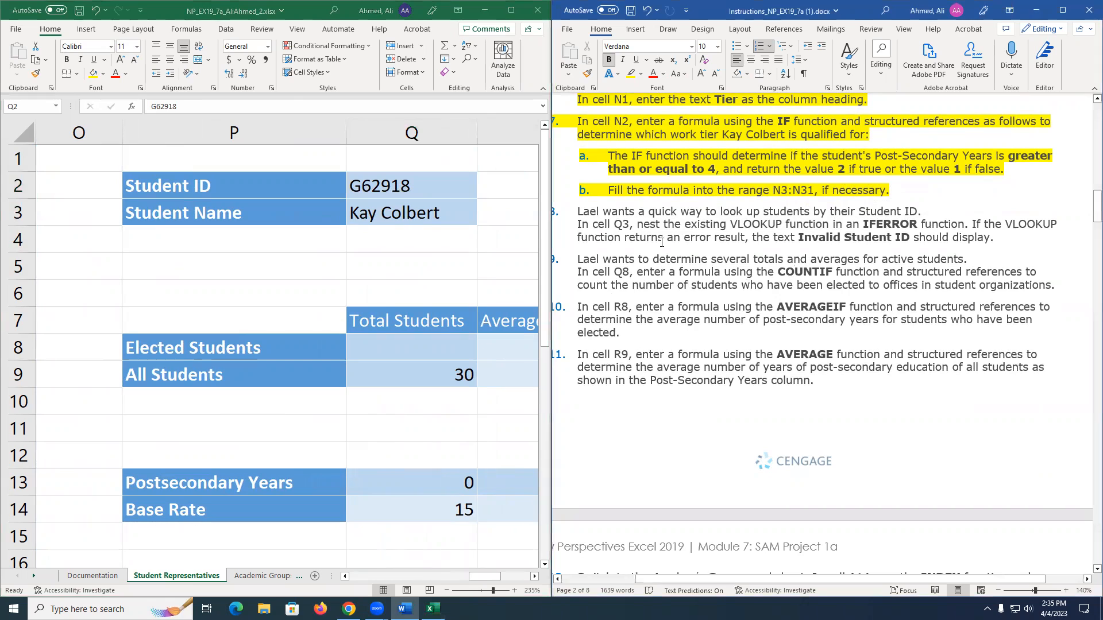
left_click(386, 213)
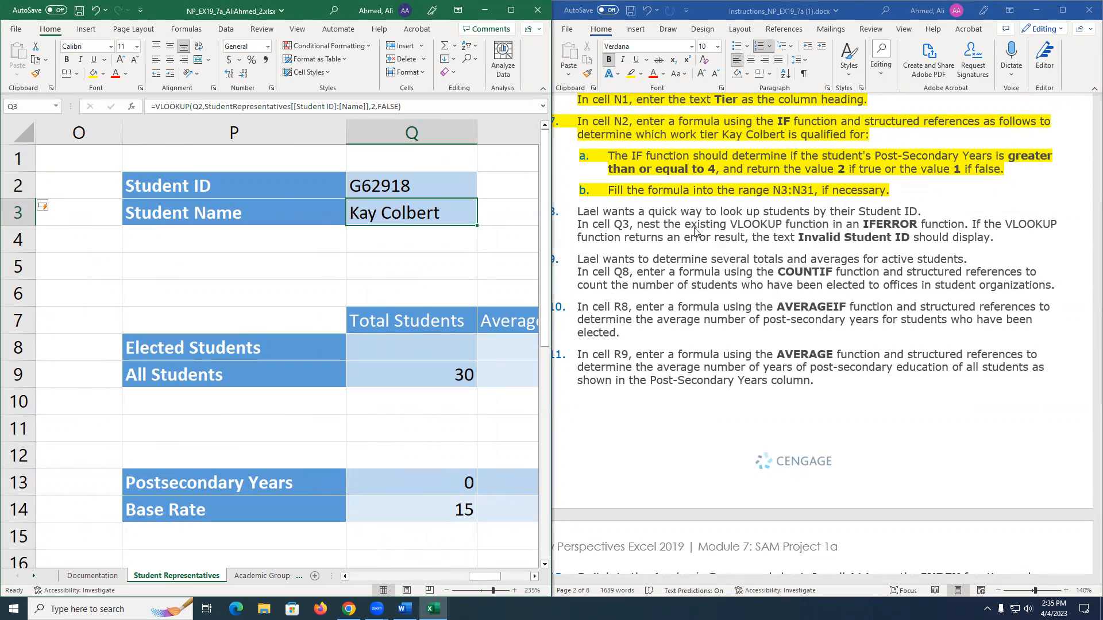
Examine the arguments of Q3's VLOOKUP, its lookup value in Q2, and the Student ID and Name columns it searches.
double_click(404, 214)
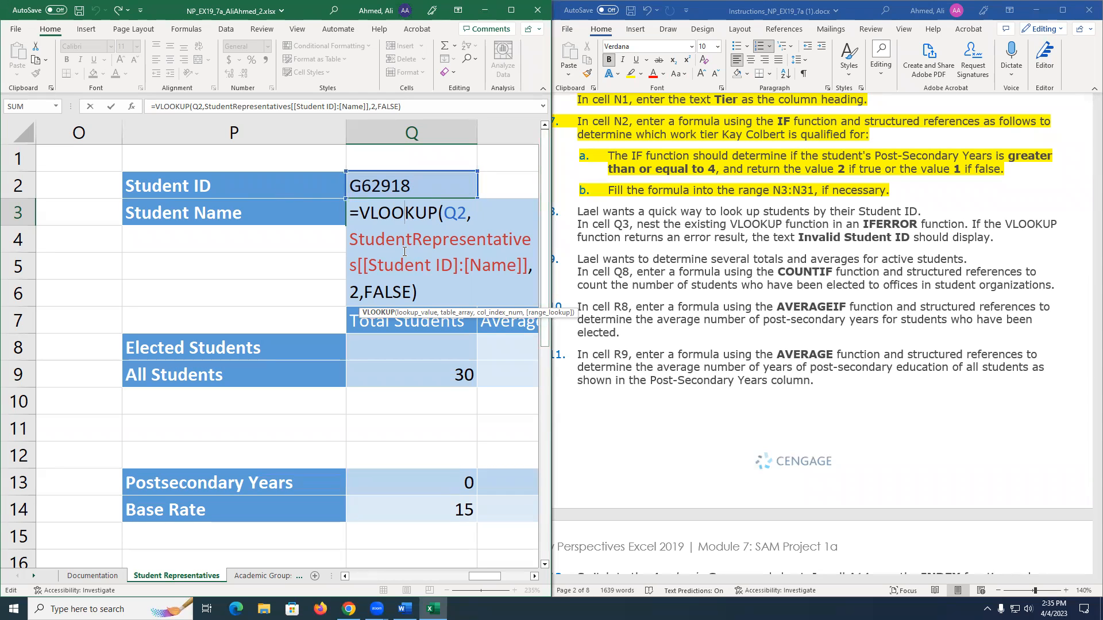
left_click(426, 185)
double_click(427, 185)
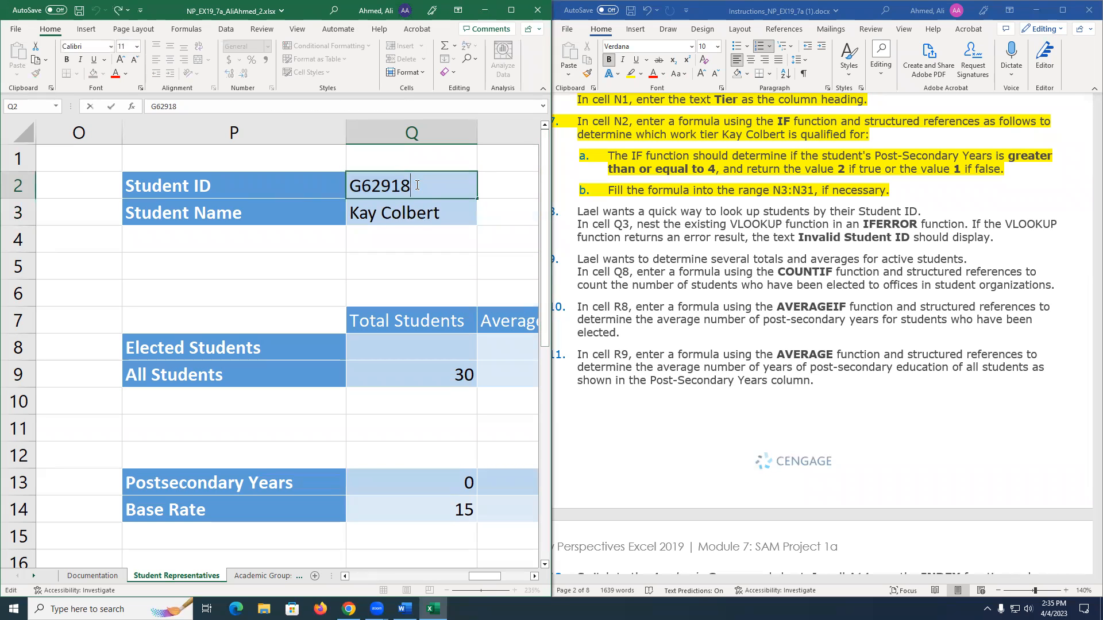
double_click(386, 219)
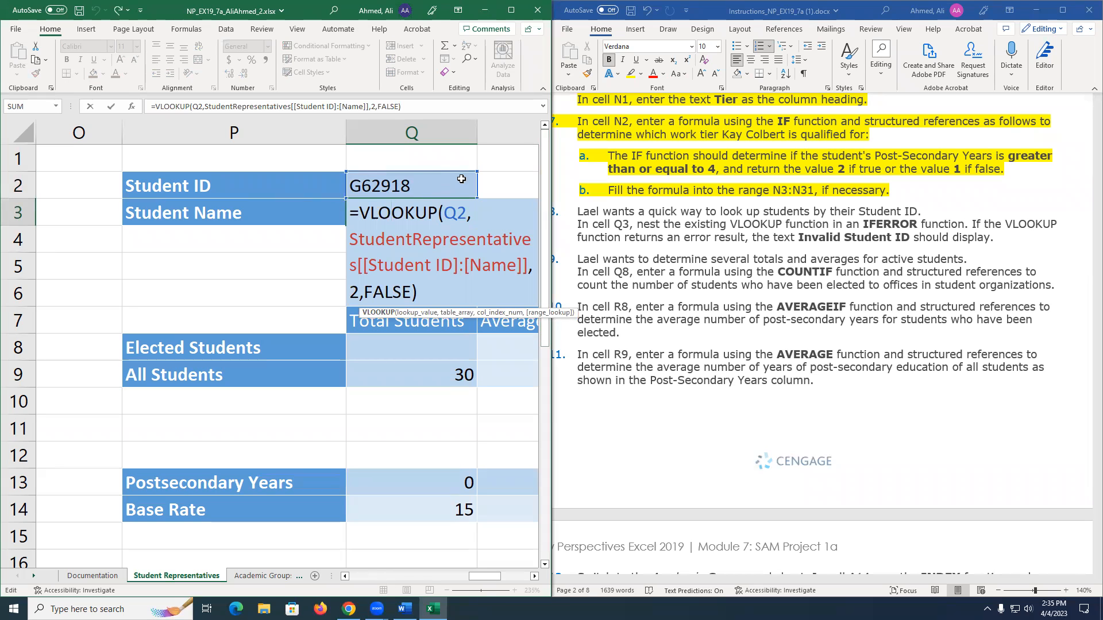
left_click(443, 184)
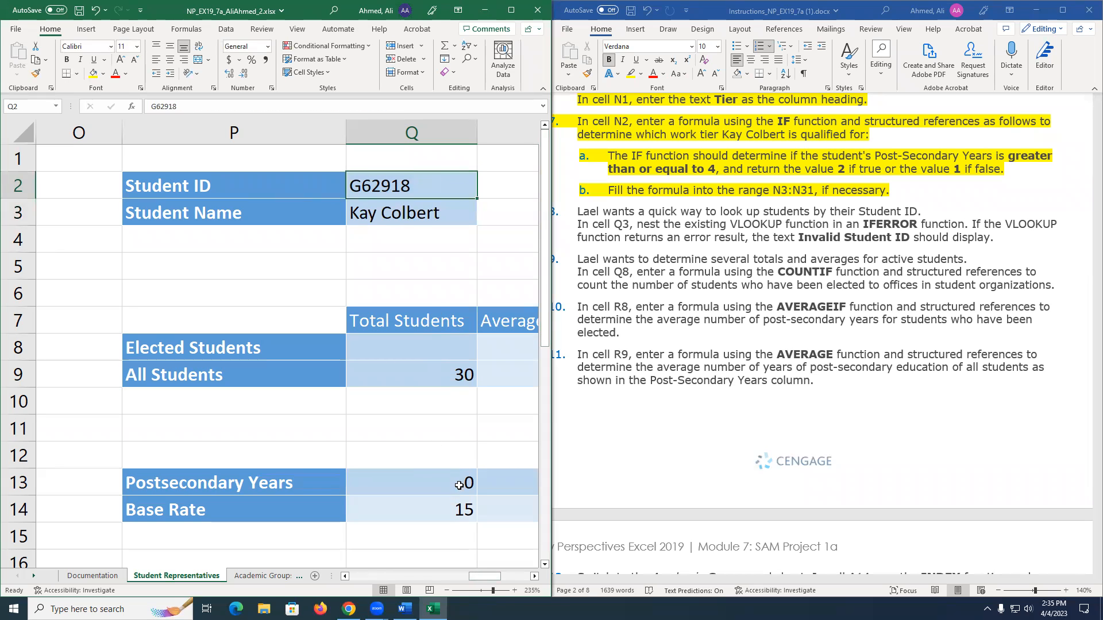
left_click_drag(470, 577, 348, 578)
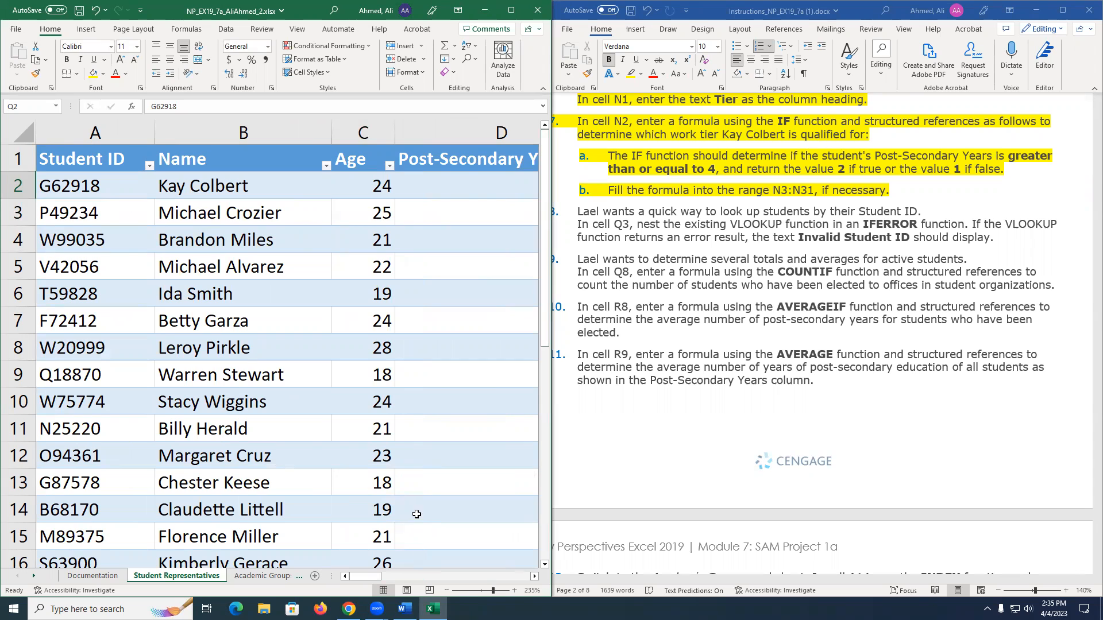
left_click_drag(367, 577, 497, 578)
left_click(222, 213)
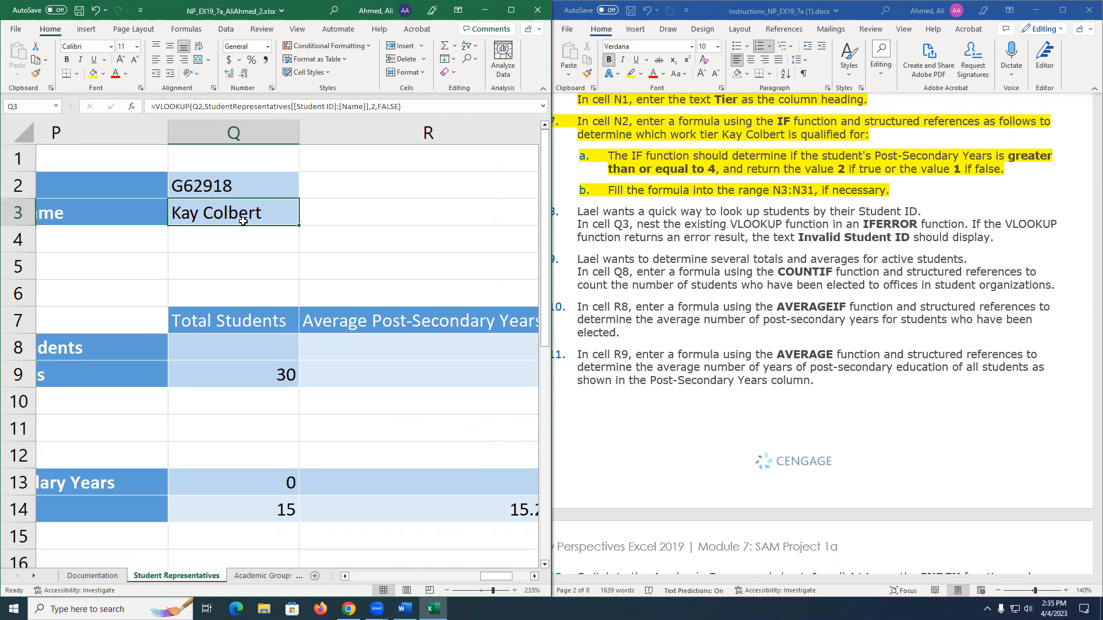
Append a 0 to the Student ID in Q2 to test the VLOOKUP with an ID missing from the table.
left_click(795, 272)
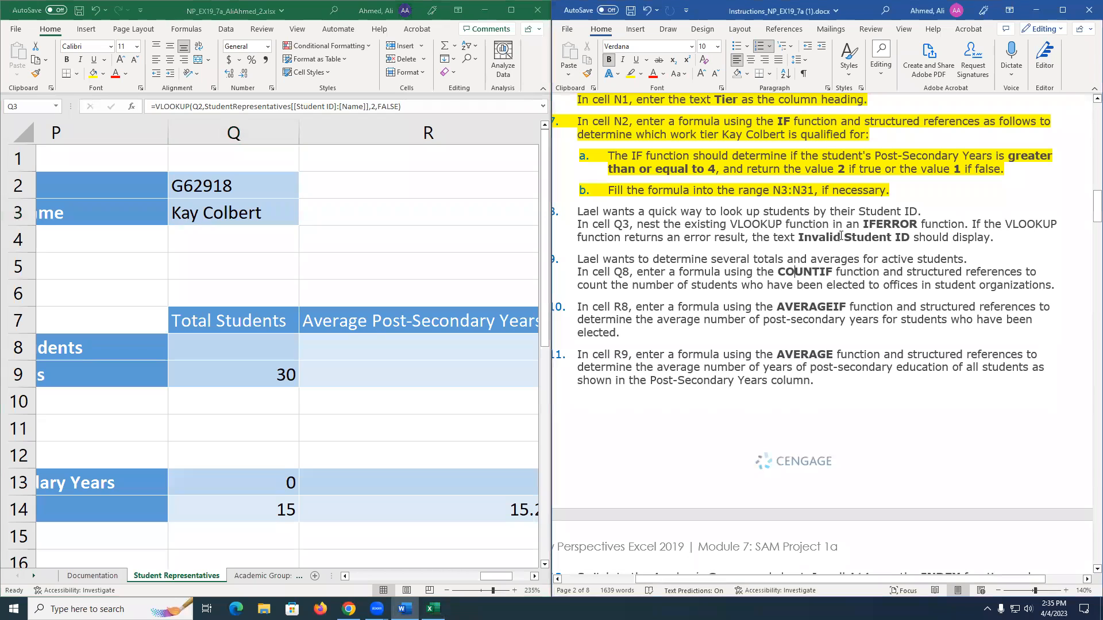
left_click_drag(865, 225, 917, 230)
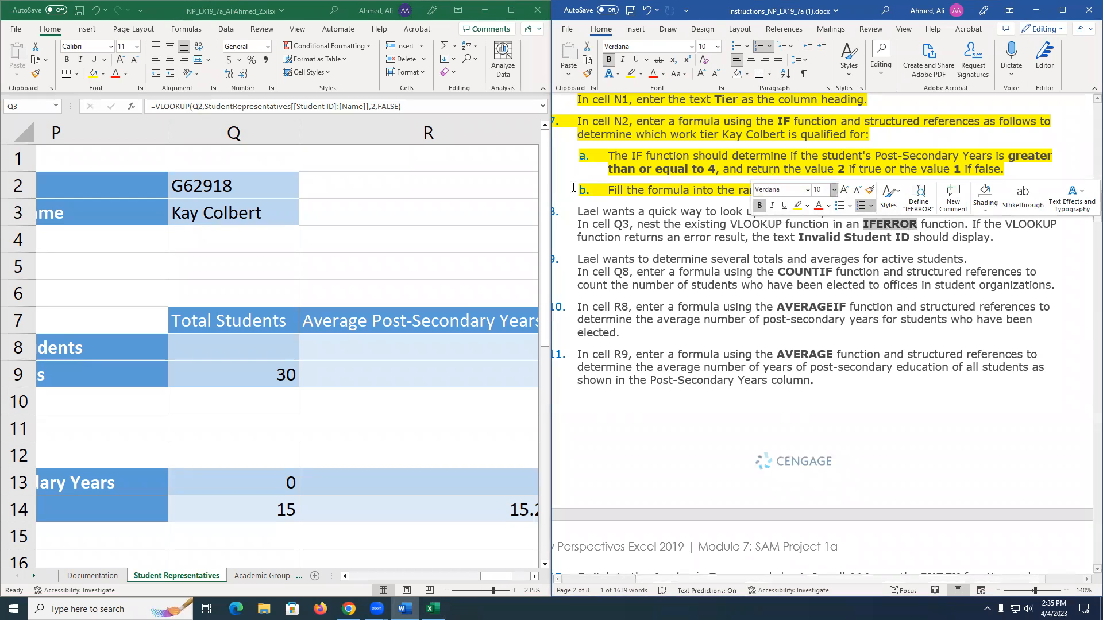
left_click(246, 184)
double_click(244, 183)
type("0")
key("Return")
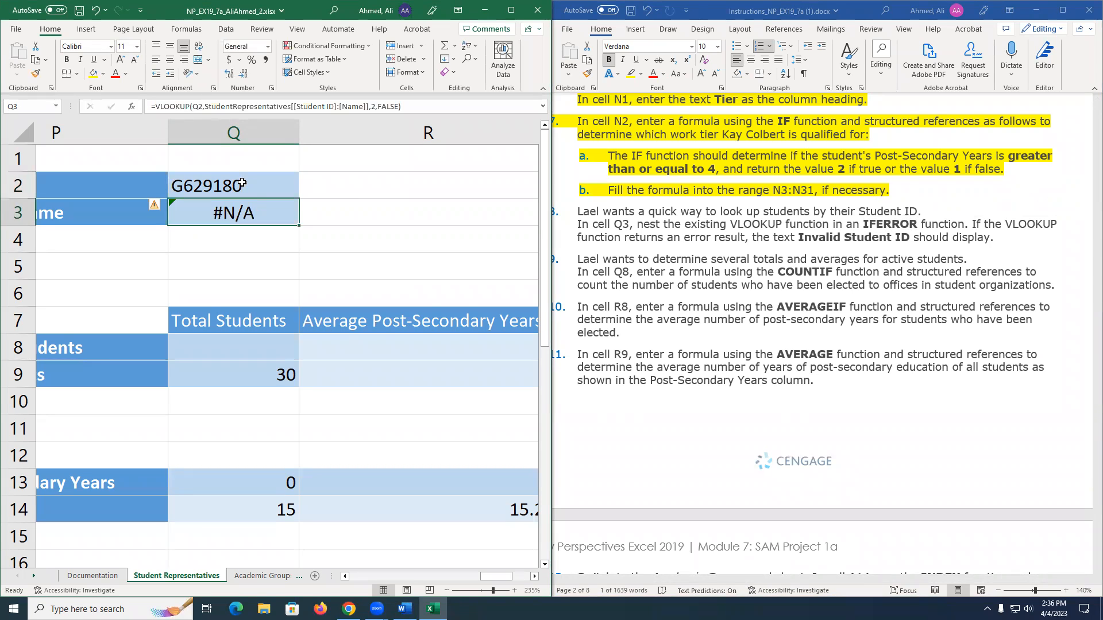
Remove the trailing 0 from the Student ID in Q2.
double_click(252, 182)
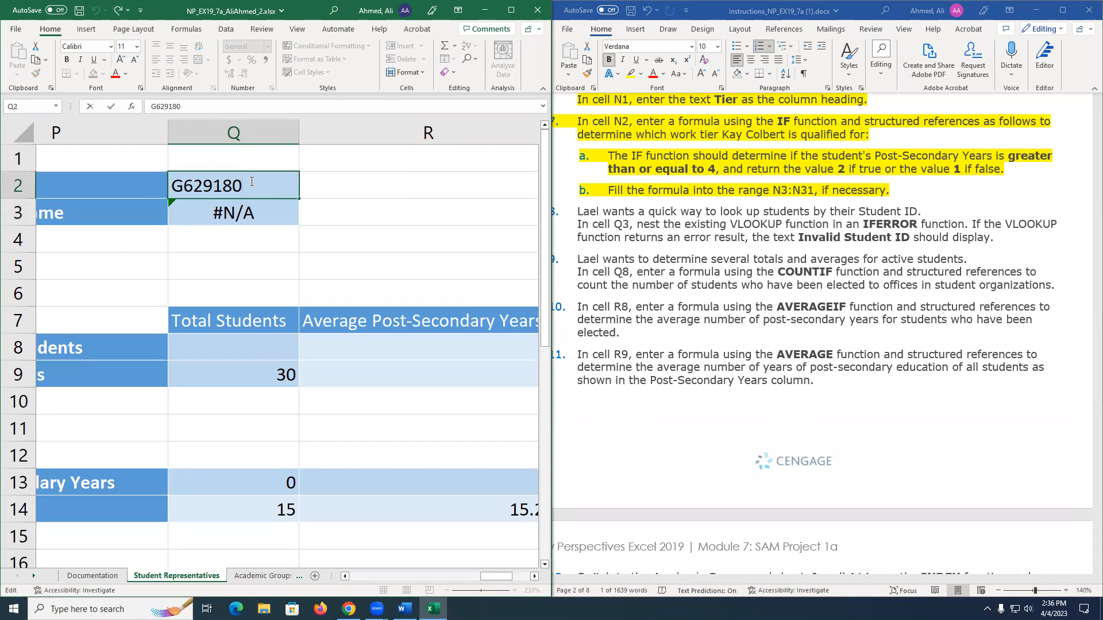
key("BackSpace")
key("Return")
Wrap Q3's existing VLOOKUP in an IFERROR function, including its closing parenthesis.
double_click(198, 215)
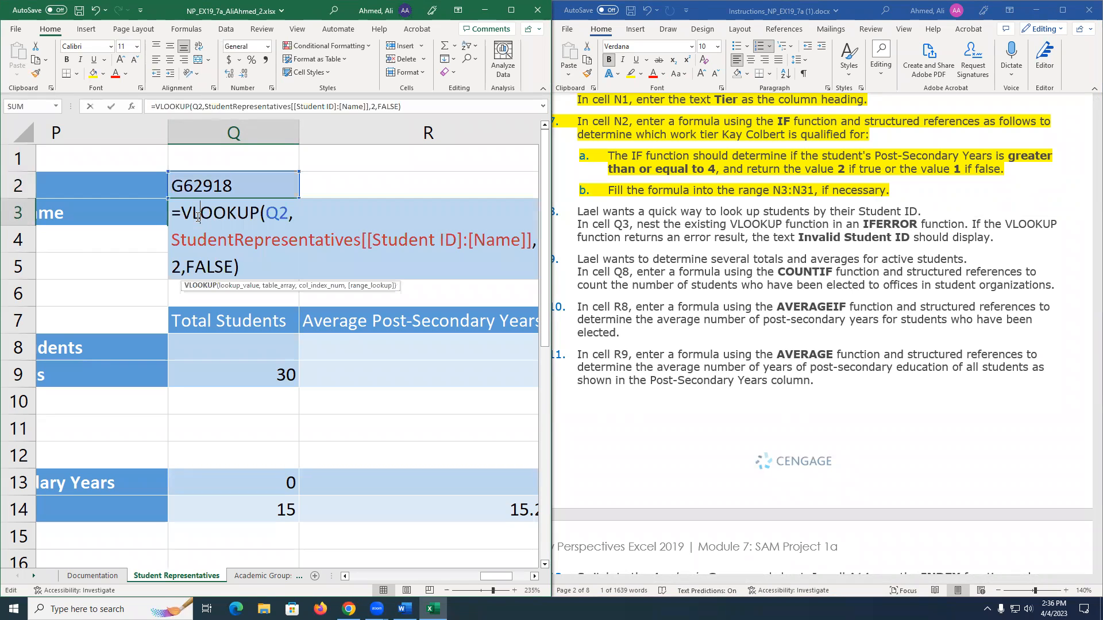
left_click(186, 213)
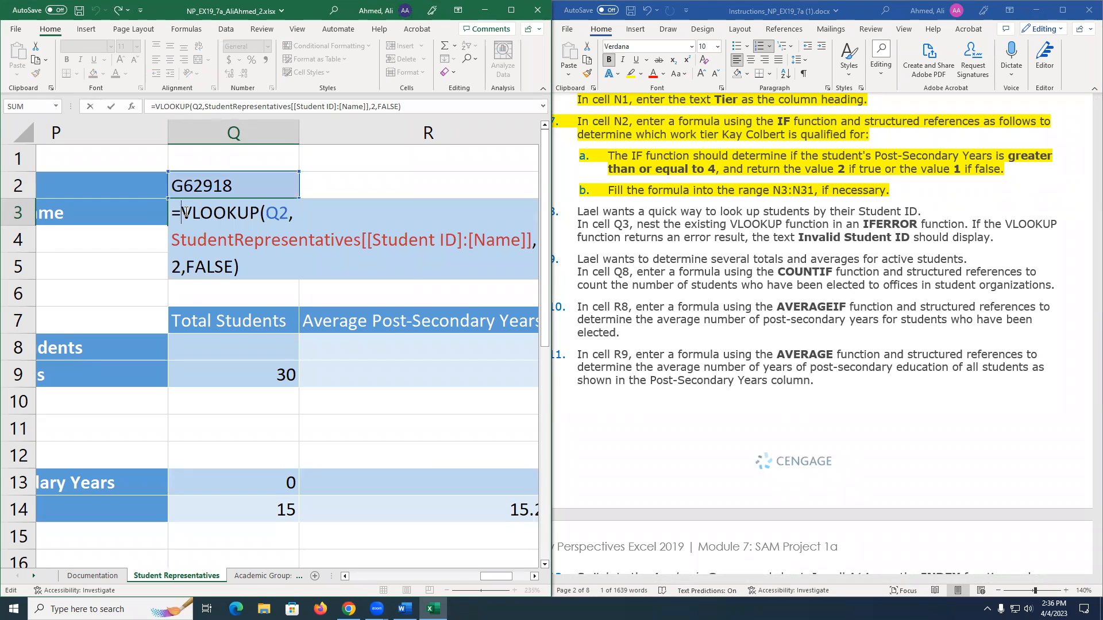
type("IF")
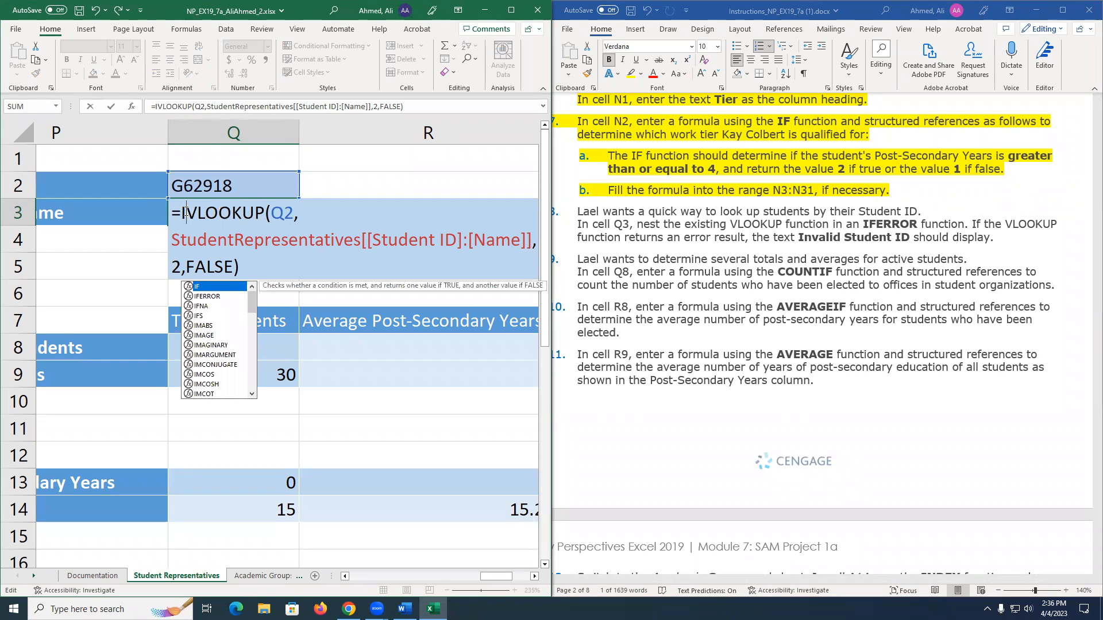
type("ERROR")
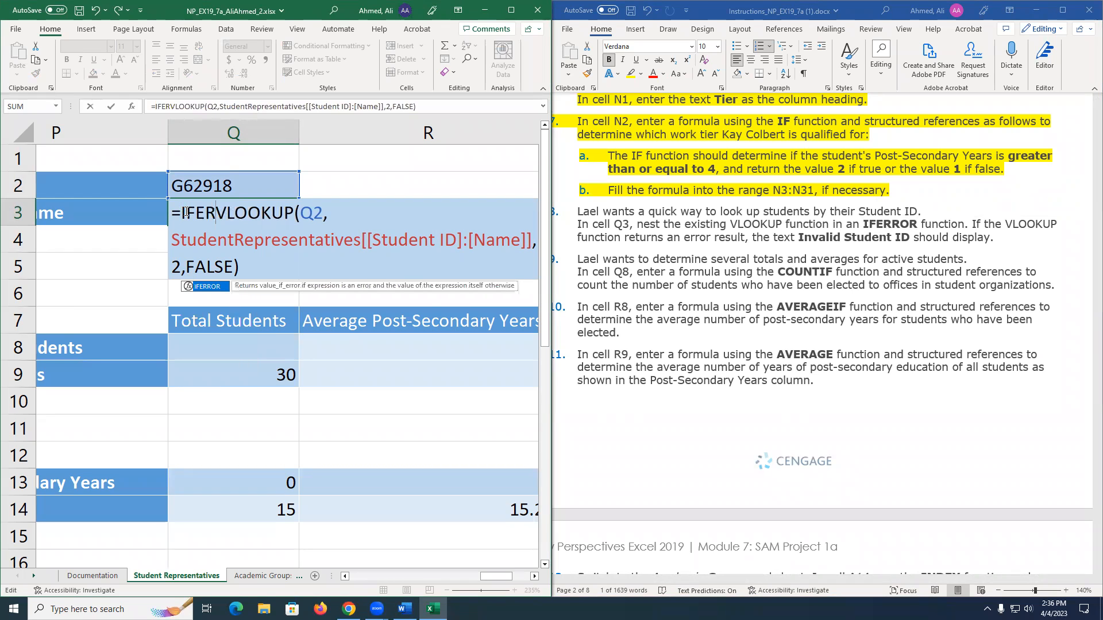
type("(")
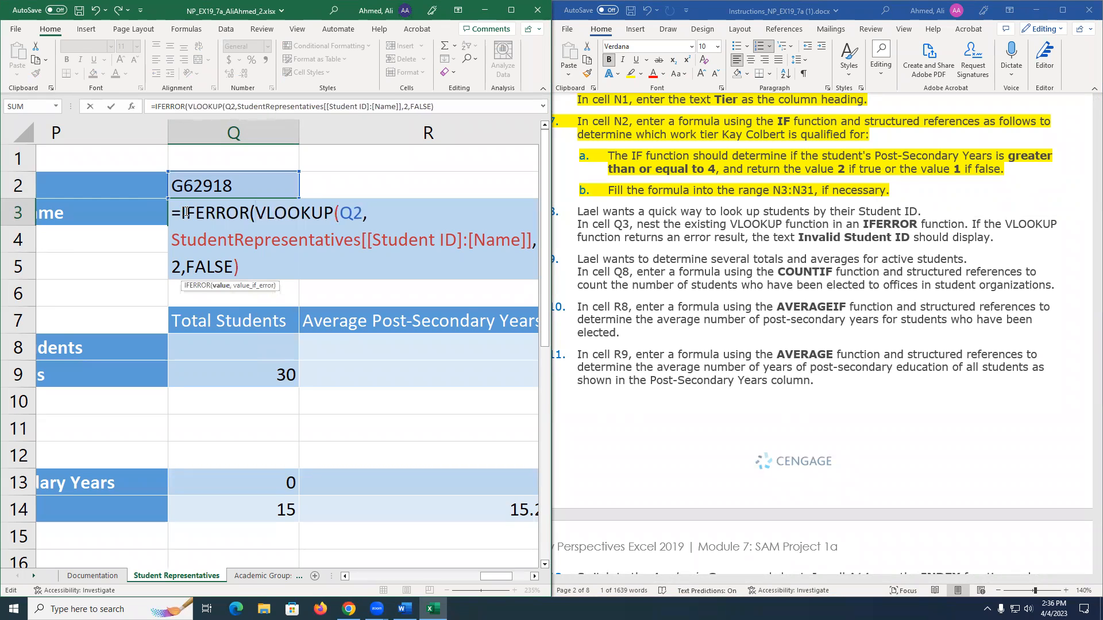
left_click(269, 273)
type(")")
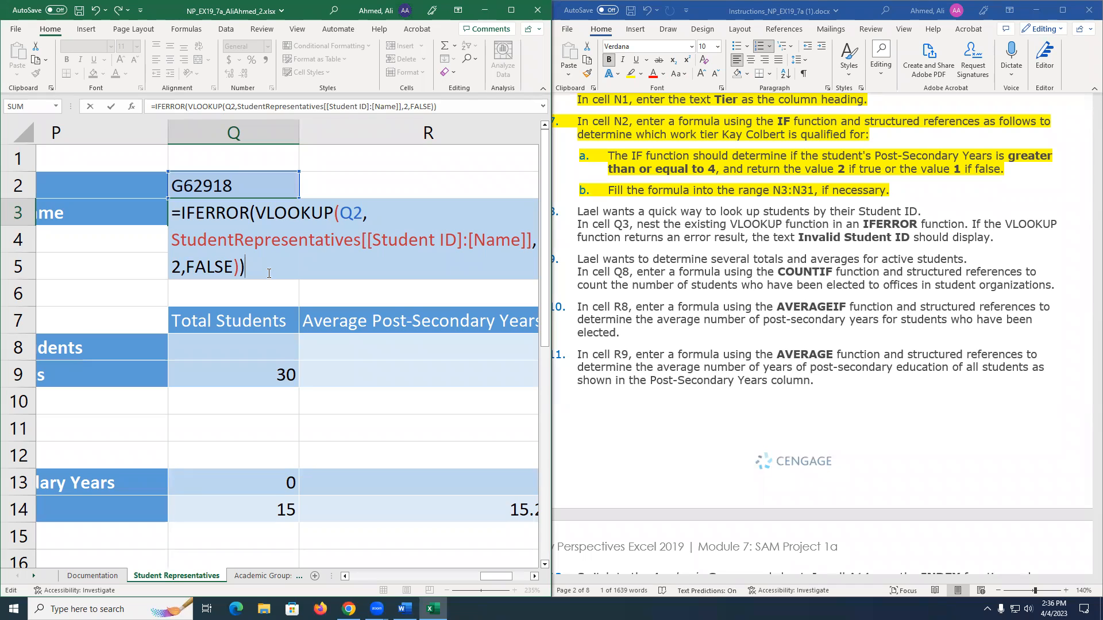
key("Left")
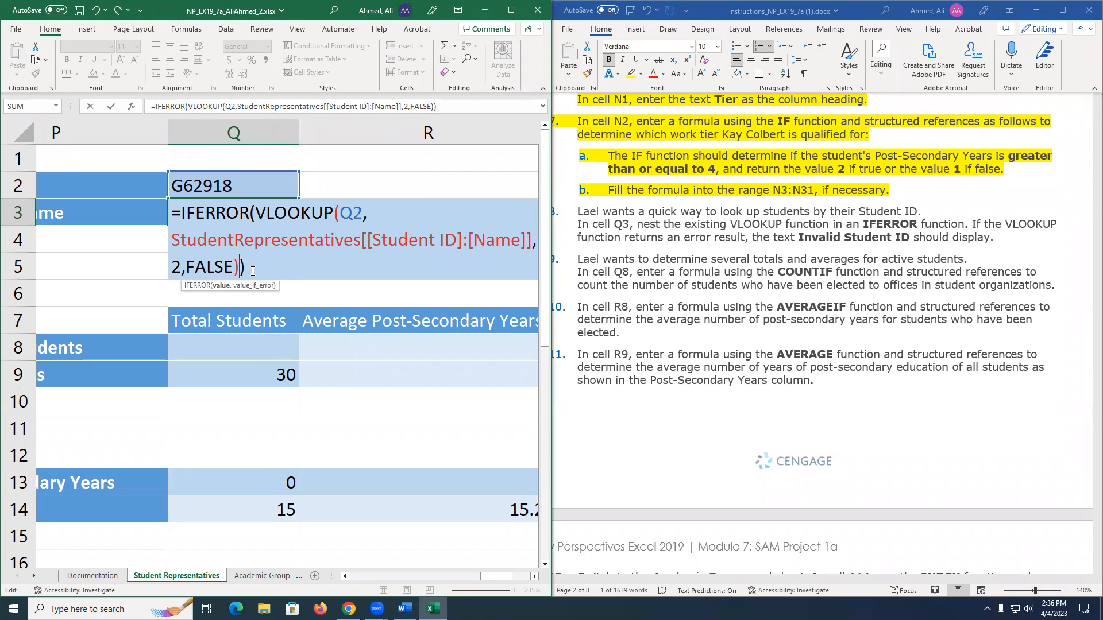
Add "Invalid Student ID" as the IFERROR value_if_error argument and enter the formula in Q3.
type(",")
type("I")
key("BackSpace")
type("\"Invalid")
type("Student ID")
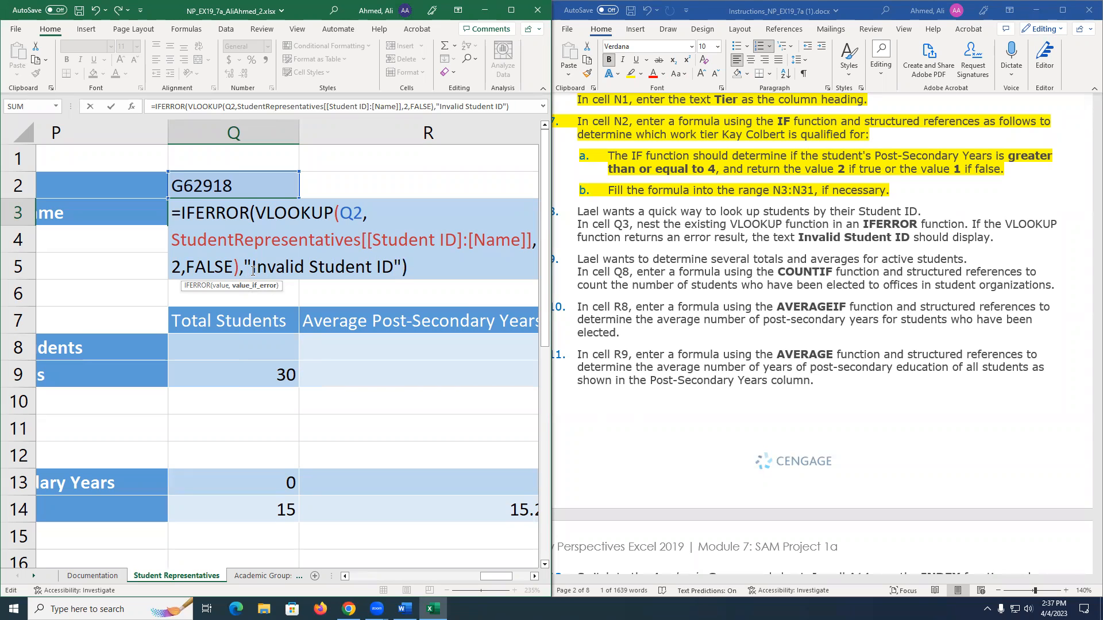
key("Return")
key("Up")
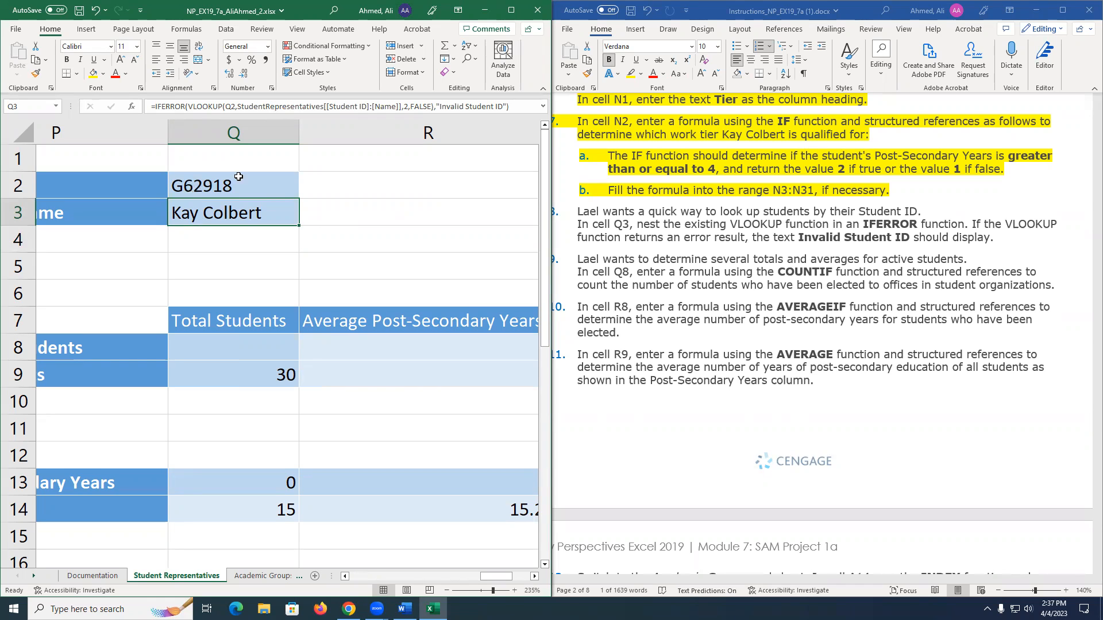
Test Q3's IFERROR formula by appending a 0 to the Student ID in Q2, and remove the 0 again.
double_click(246, 179)
type("0")
key("Return")
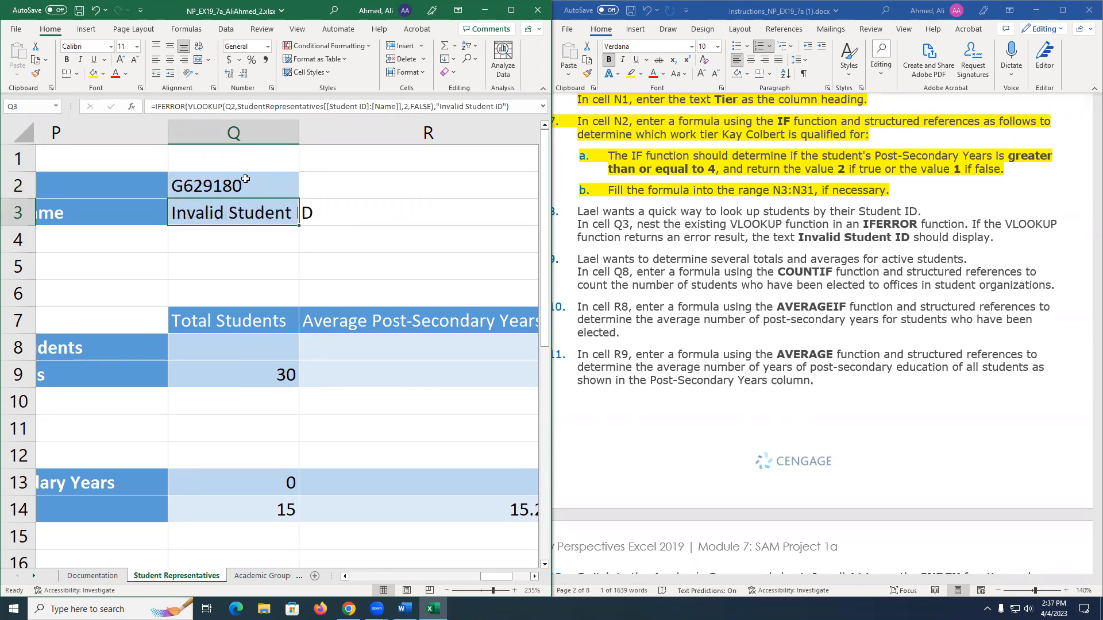
left_click(411, 273)
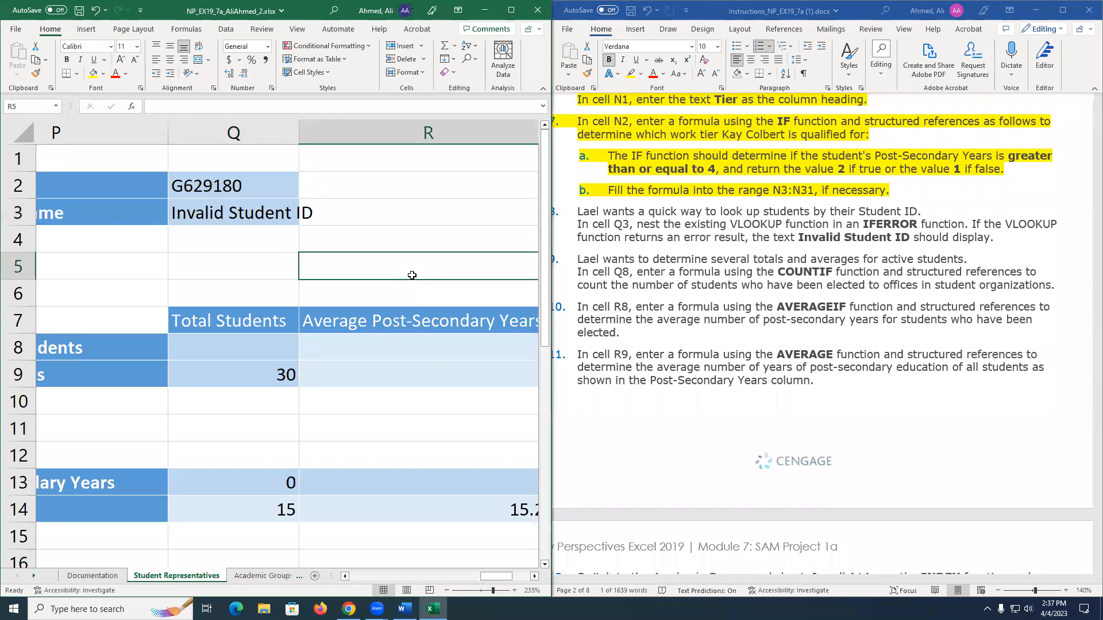
double_click(259, 184)
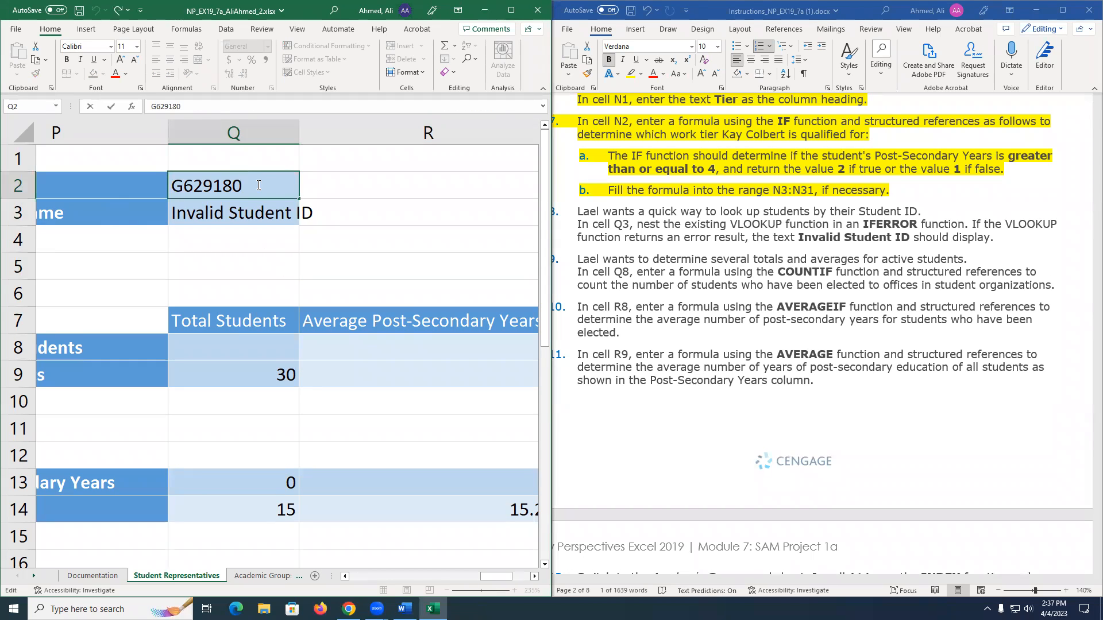
key("BackSpace")
key("Return")
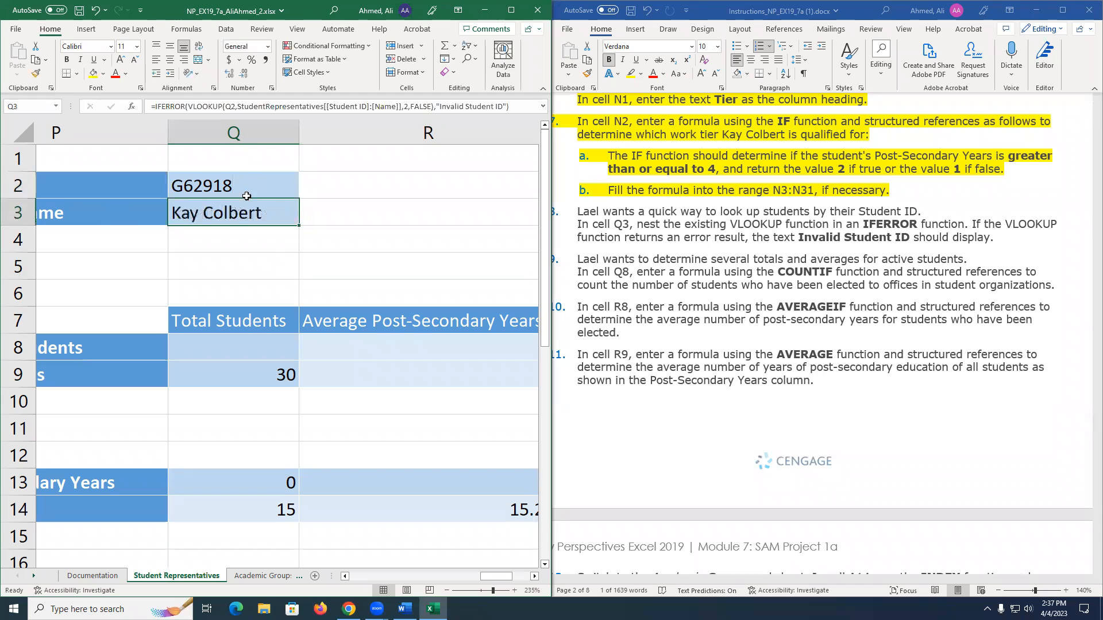
Highlight the completed instruction 8 on nesting Q3's VLOOKUP in IFERROR in yellow.
double_click(226, 216)
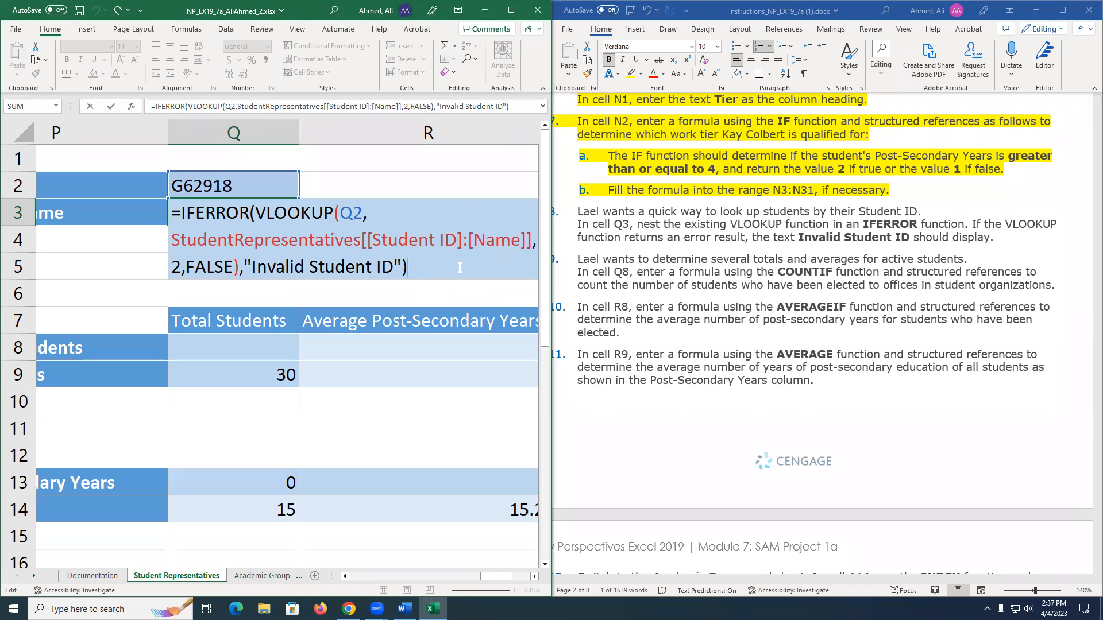
key("Left")
left_click(666, 264)
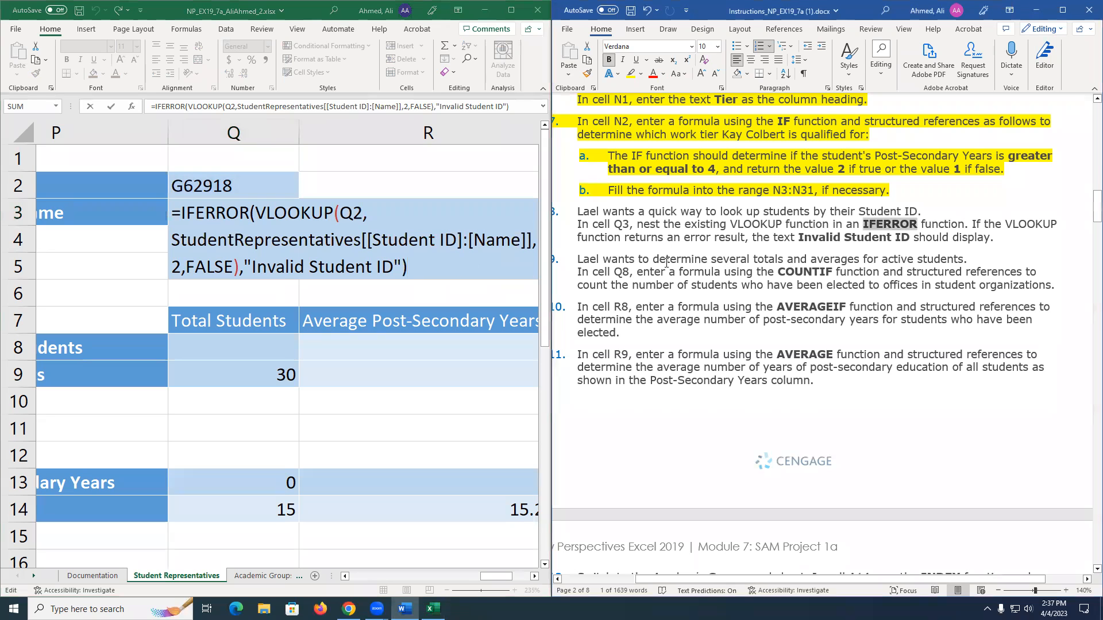
left_click_drag(581, 211, 985, 236)
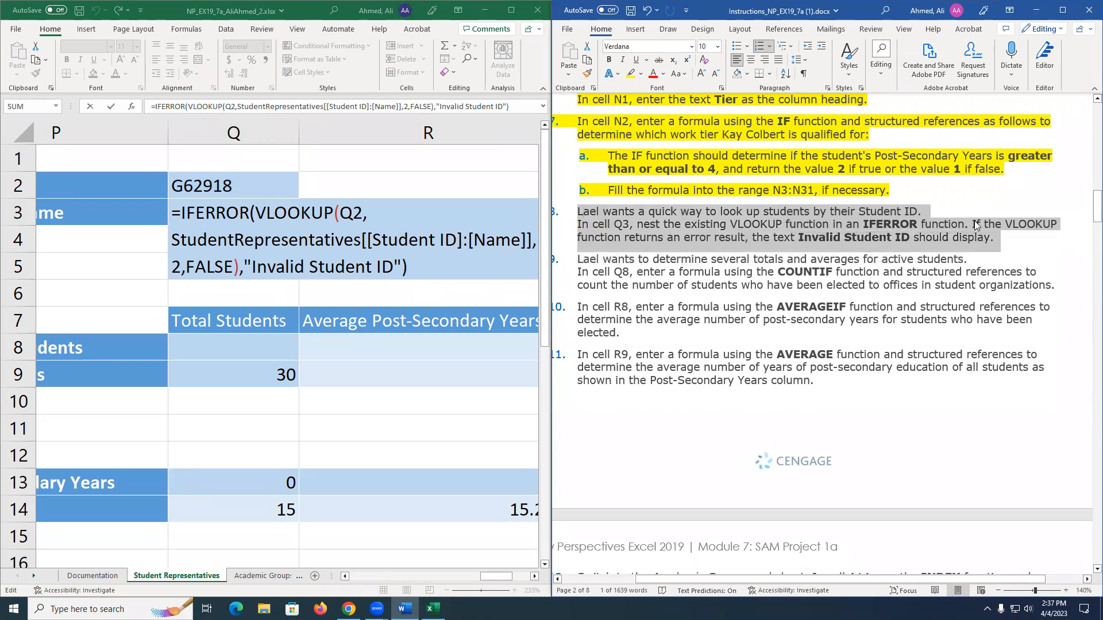
left_click(631, 73)
left_click(732, 196)
Begin a COUNTIF formula in Q8, the Total Students cell for Elected Students.
scroll(732, 196, "down", 2)
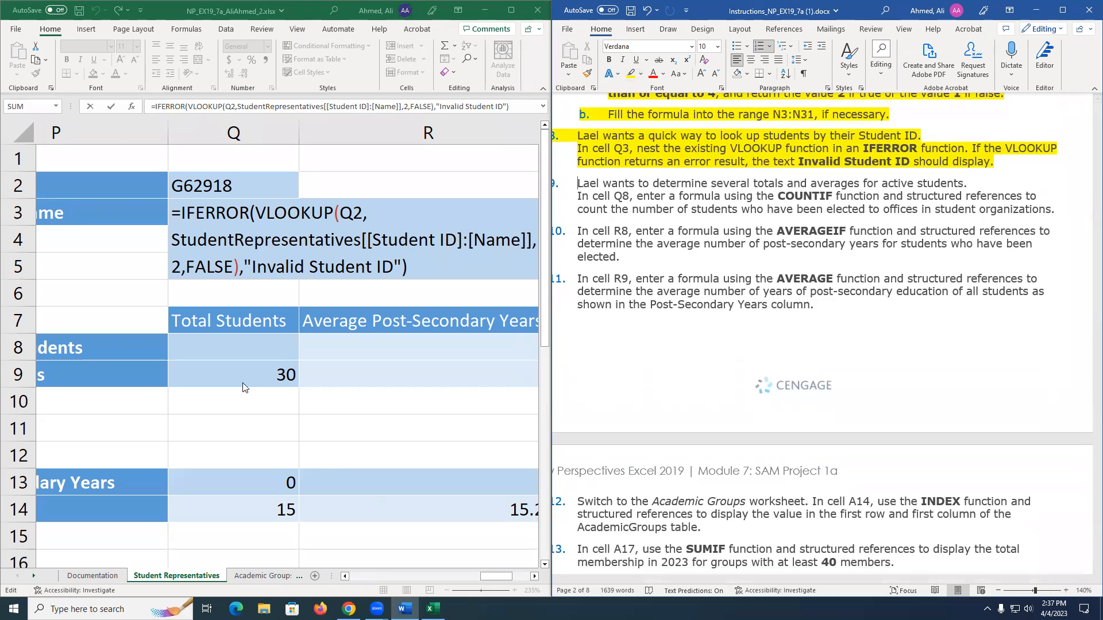
left_click(250, 363)
key("Up")
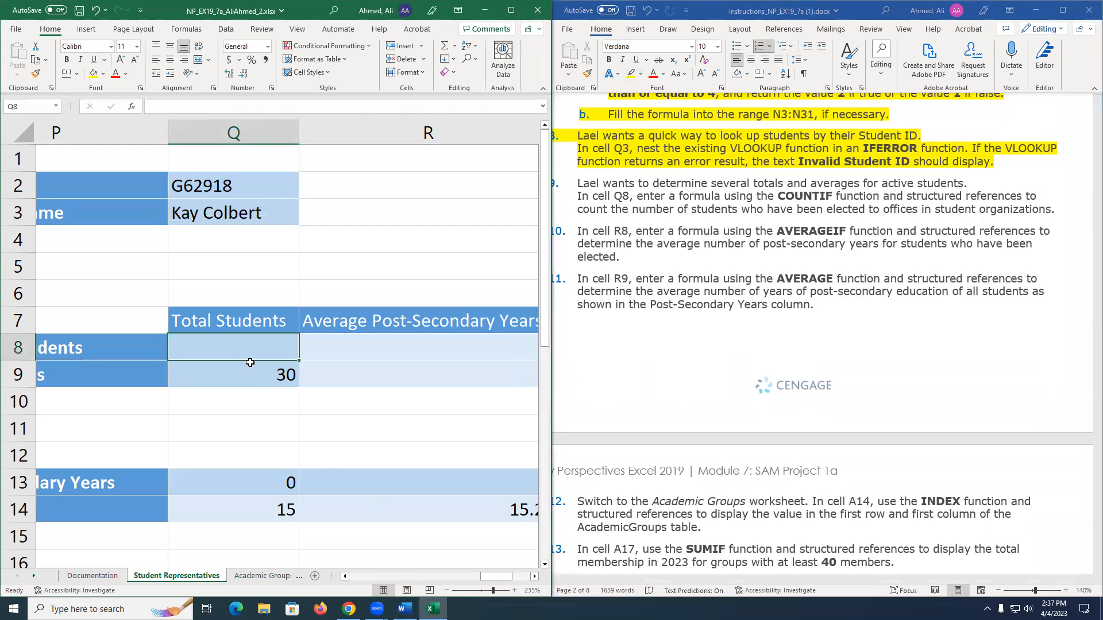
scroll(250, 362, "left", 3)
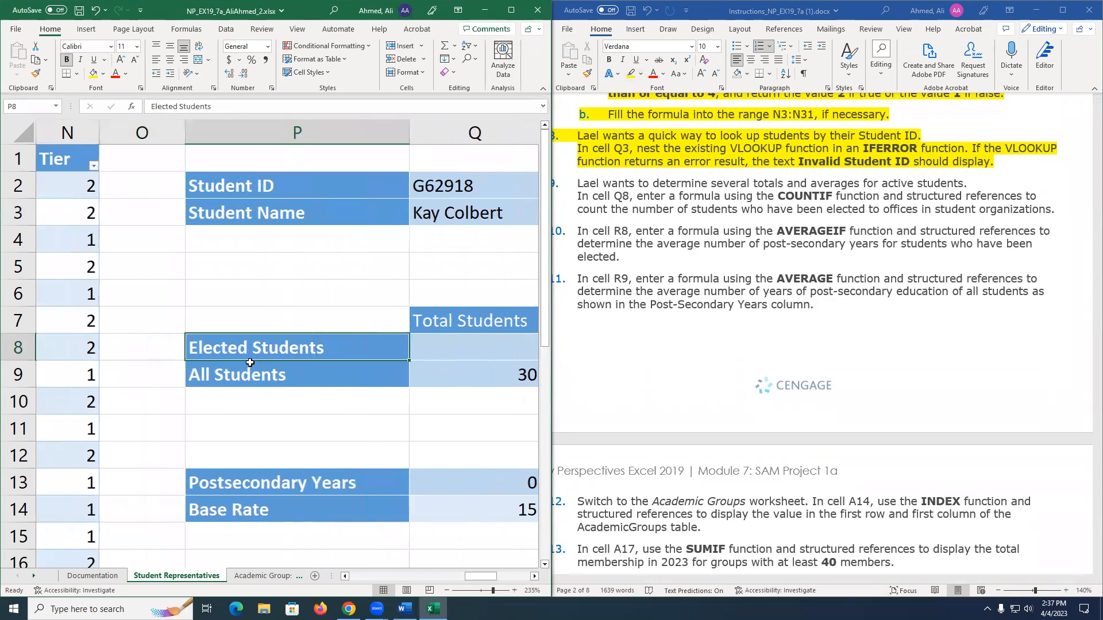
scroll(250, 362, "right", 5)
type("=countif(")
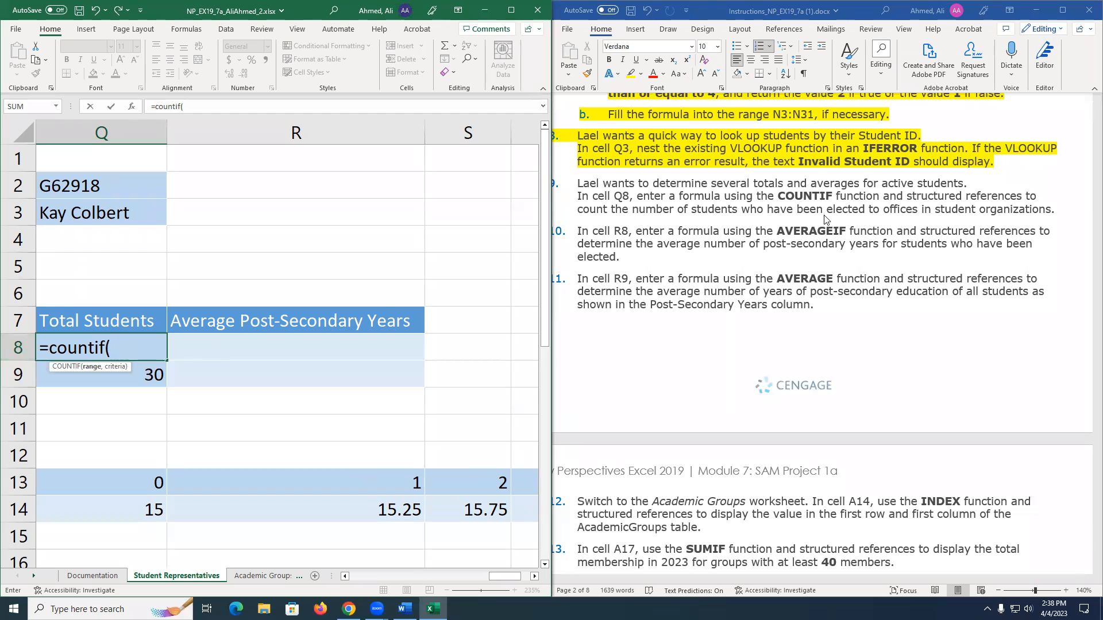
Set the COUNTIF range to all data rows of the Elected column, I2 to I31, as StudentRepresentatives[Elected].
left_click(204, 214)
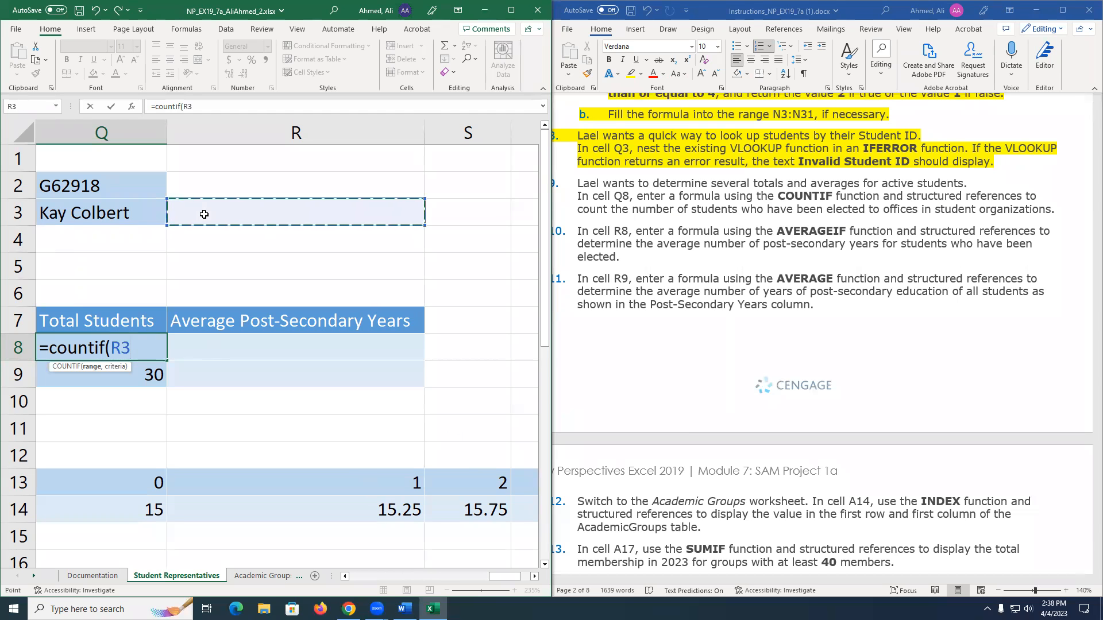
key("Left")
key("Left")
key("Left")
key("Left")
key("Left")
key("Left")
key("Left")
key("Left")
key("Left")
key("Left")
key("Left")
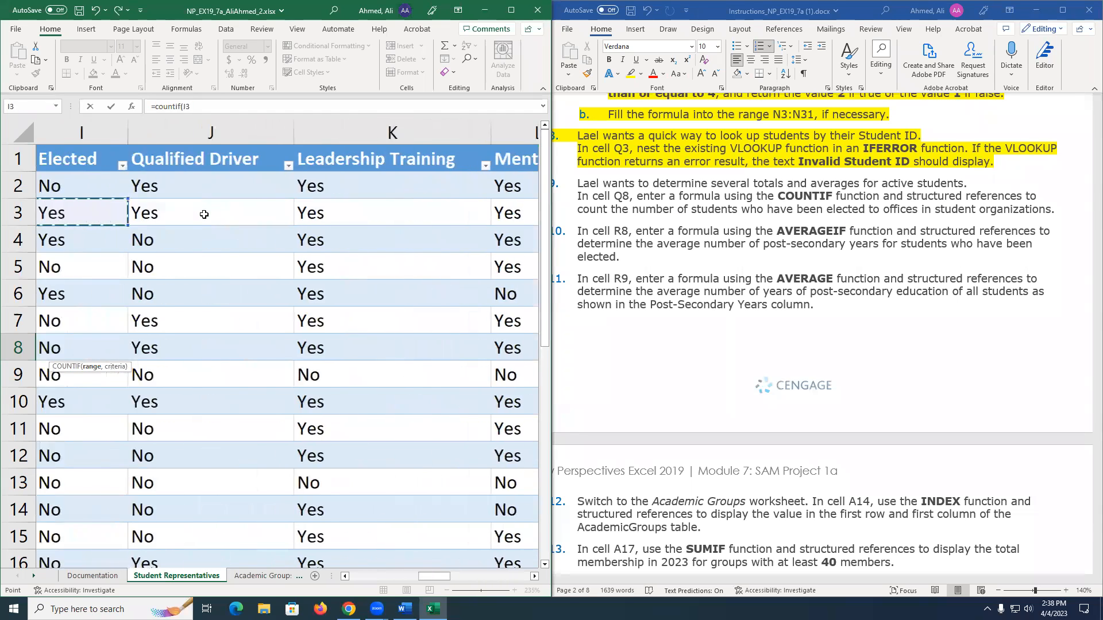
key("Right")
key("Right")
key("Up")
key("ctrl+shift+Down")
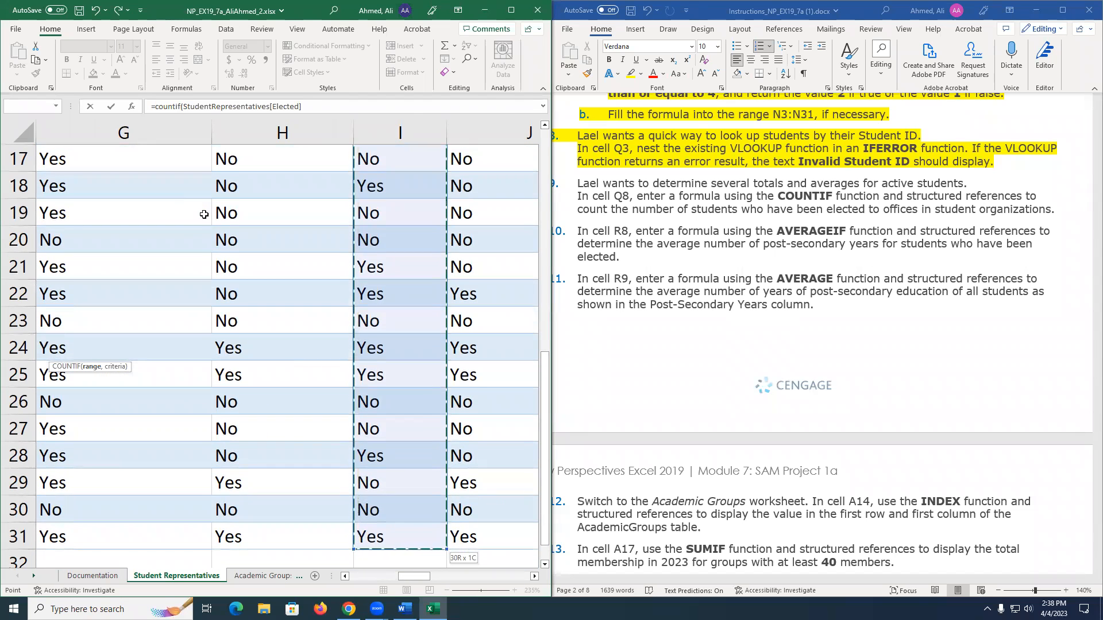
scroll(408, 476, "up", 6)
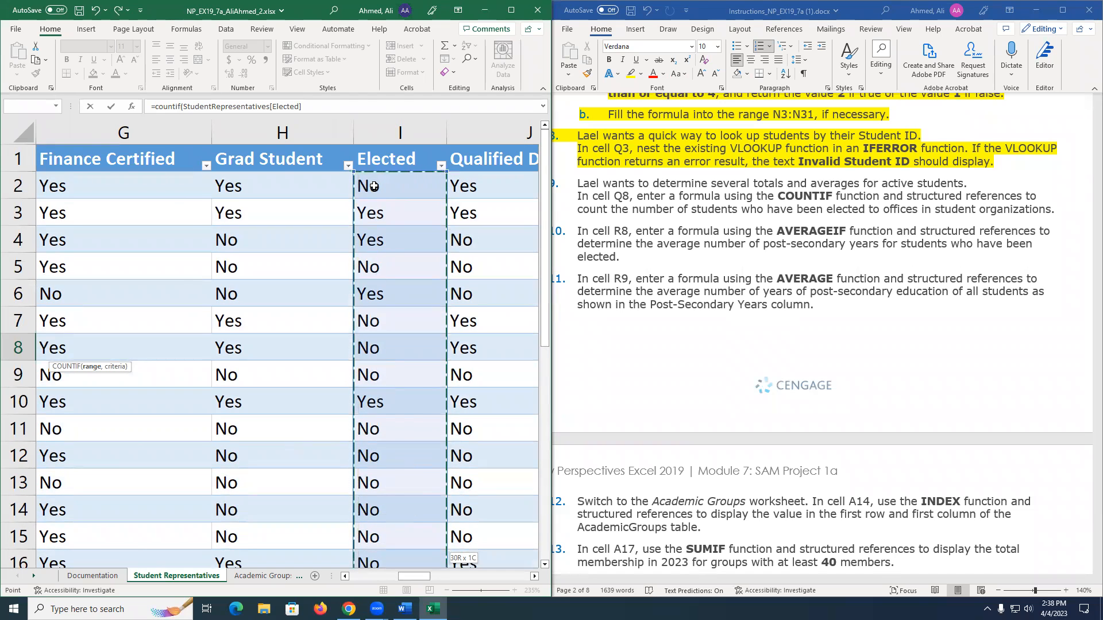
key("shift+Up")
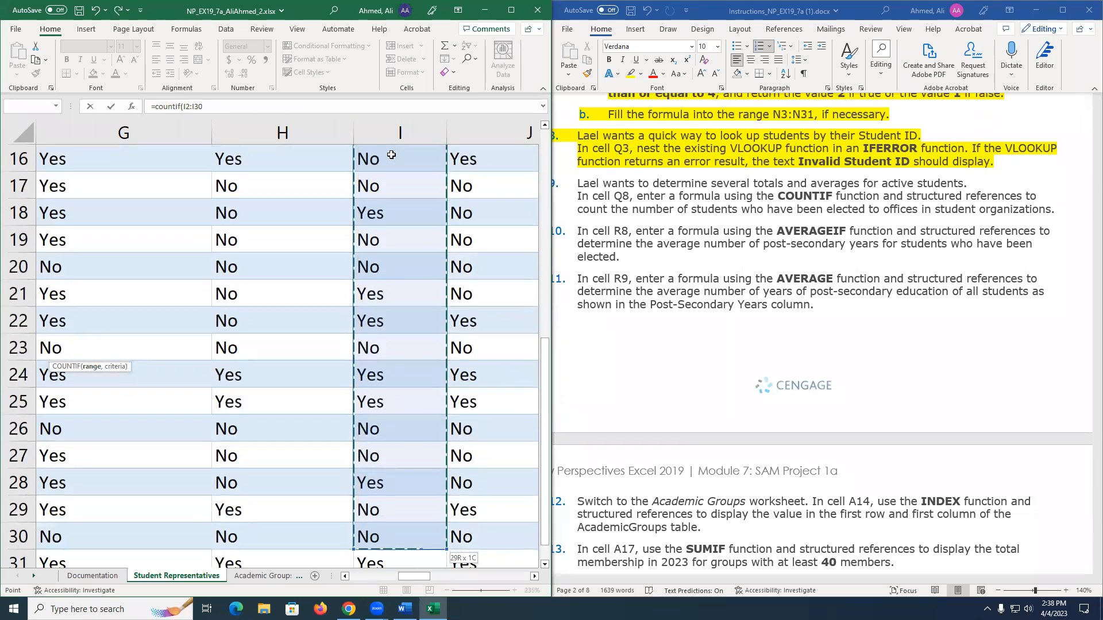
key("Up")
key("Down")
key("Down")
key("Up")
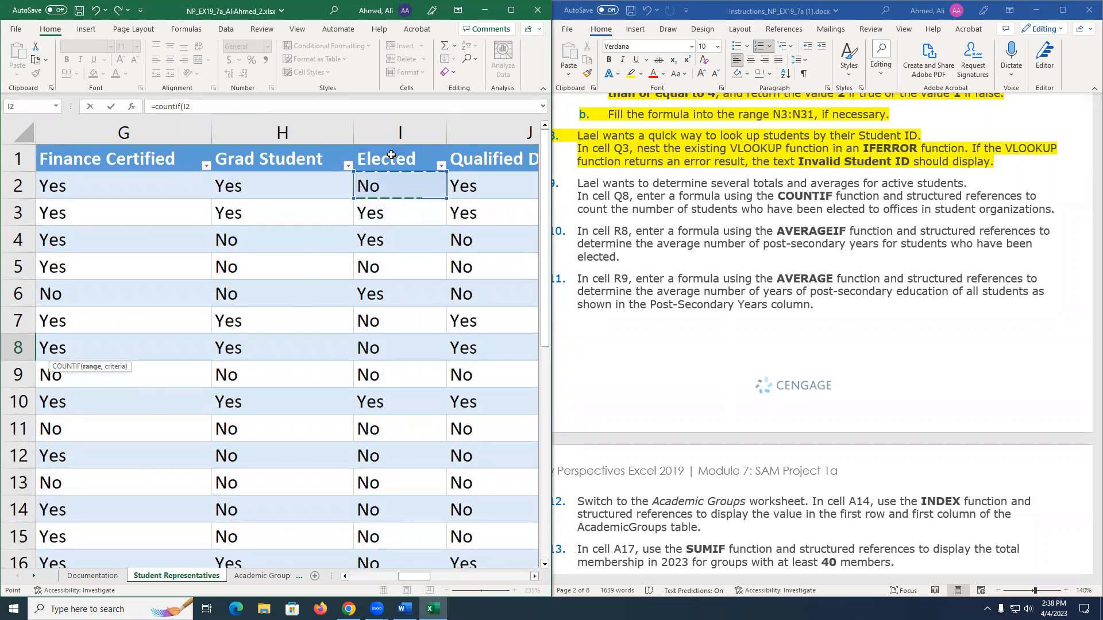
key("Right")
key("Left")
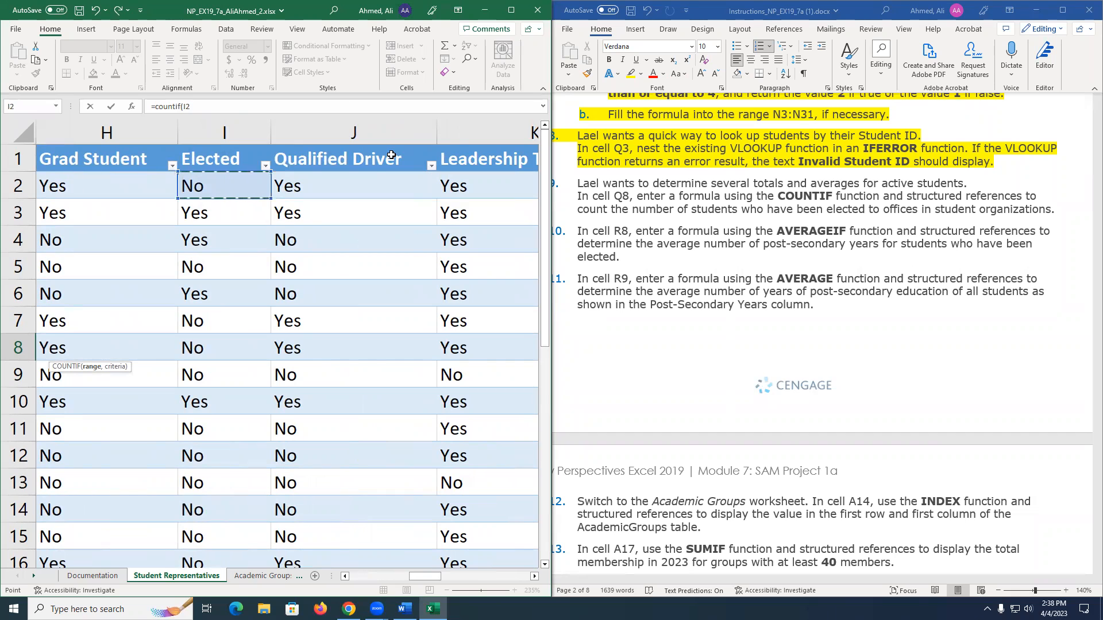
key("ctrl+shift+Down")
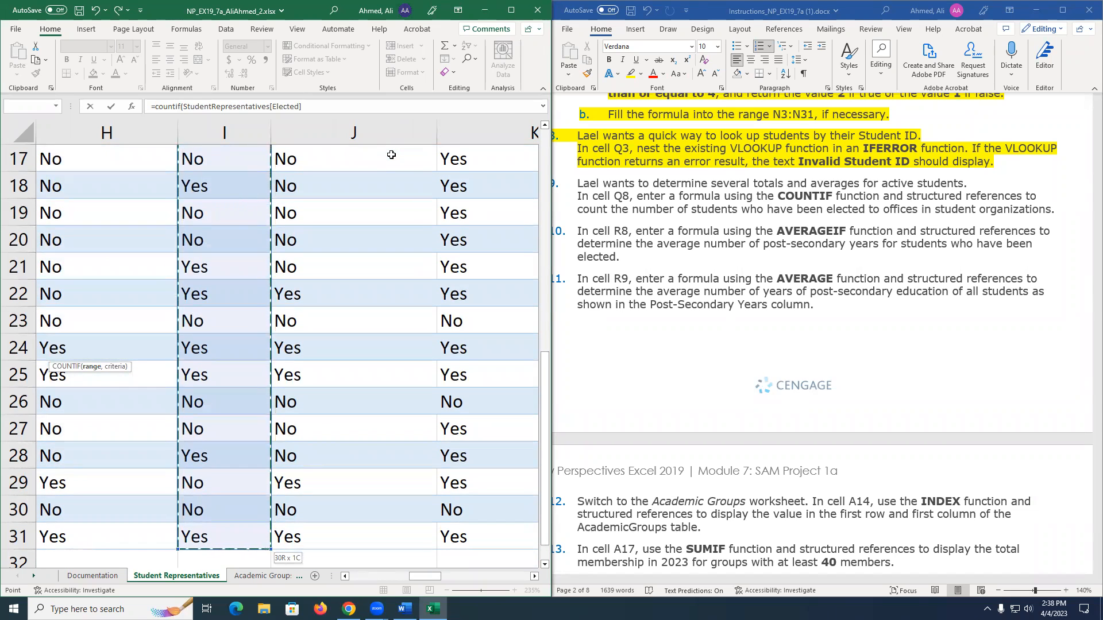
Continue Q8's formula after the range with a comma and an opening quotation mark for the criteria.
left_click_drag(426, 576, 497, 575)
left_click(328, 106)
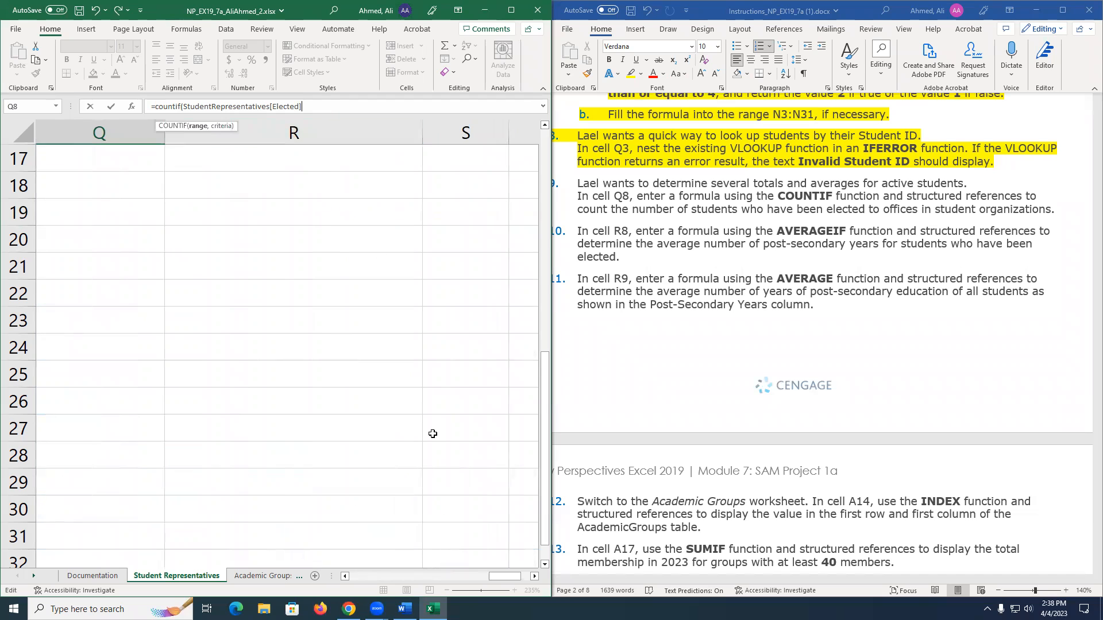
type(",")
mouse_move(505, 575)
left_mouse_down()
mouse_move(439, 575)
mouse_move(499, 579)
left_mouse_up()
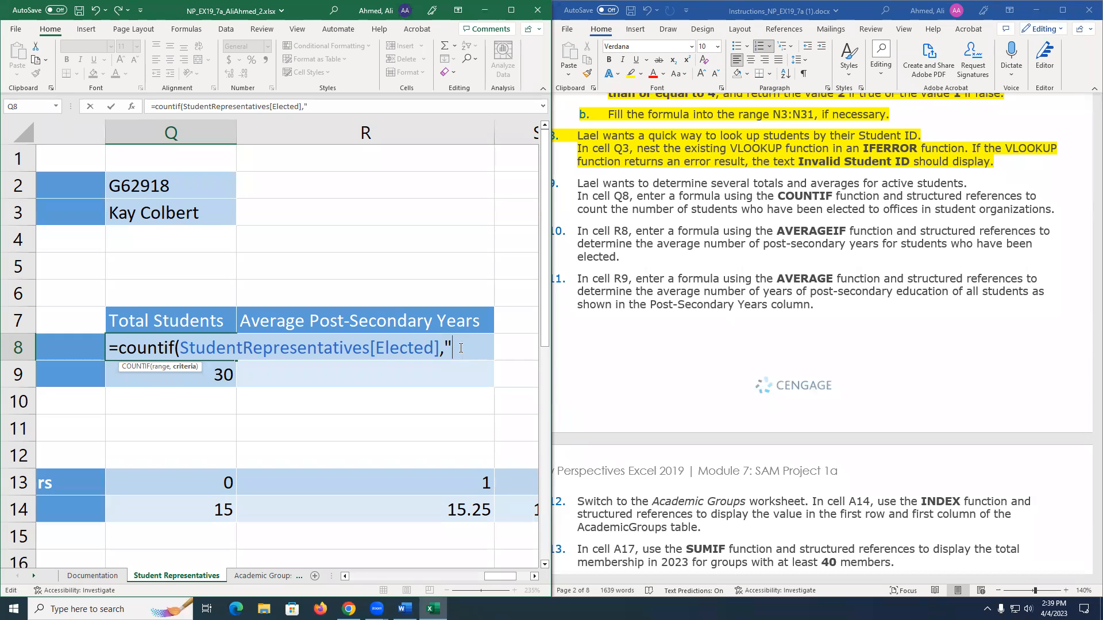
type("Elect")
key("BackSpace")
key("BackSpace")
key("BackSpace")
key("BackSpace")
key("BackSpace")
Complete Q8's COUNTIF formula with "Yes" as the criteria, enter it, and review the finished formula.
mouse_move(486, 575)
left_mouse_down()
mouse_move(418, 567)
mouse_move(503, 570)
left_mouse_up()
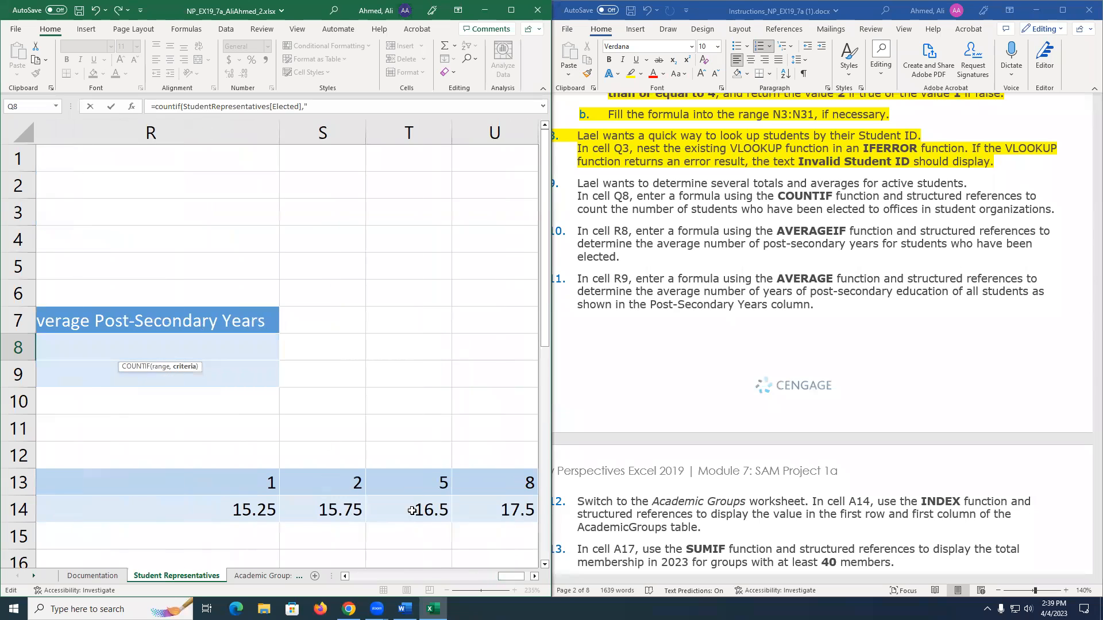
left_click(488, 577)
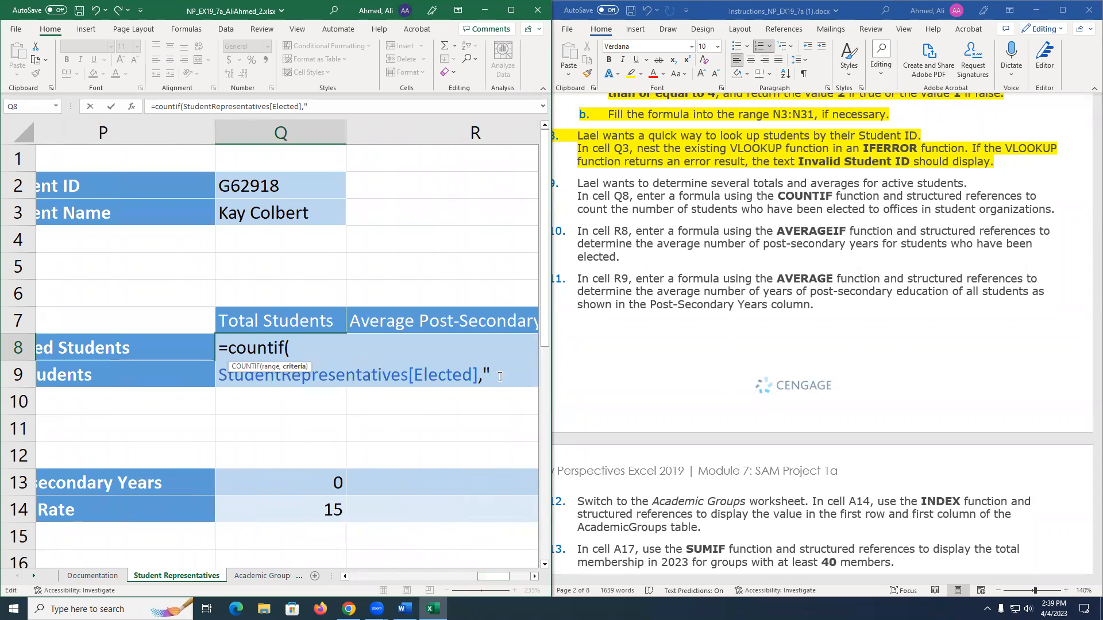
type("Yes\"")
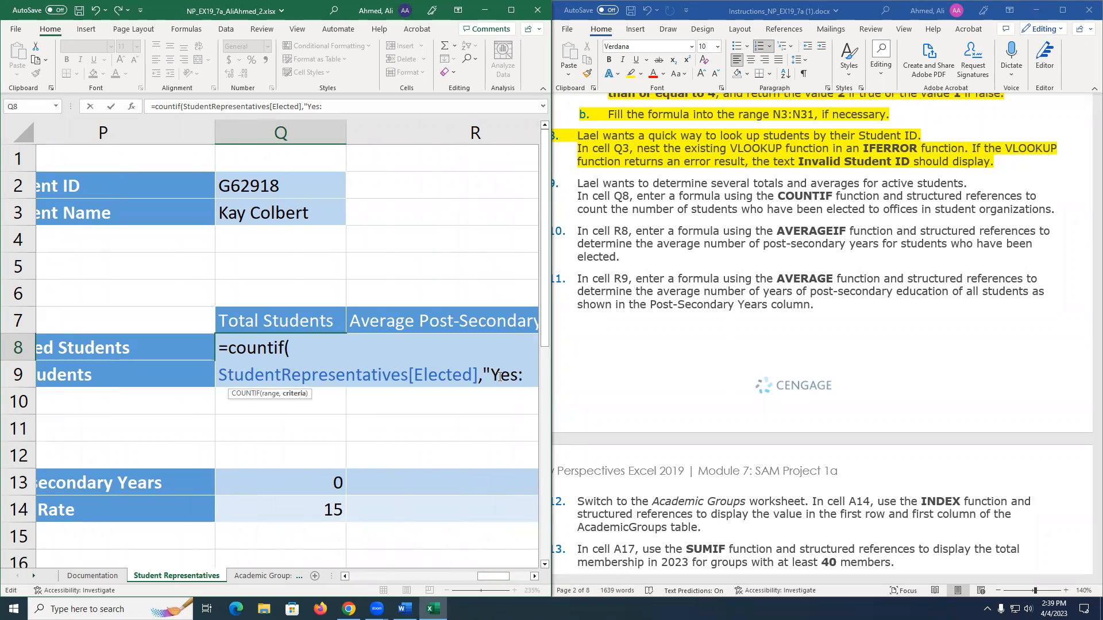
type(")")
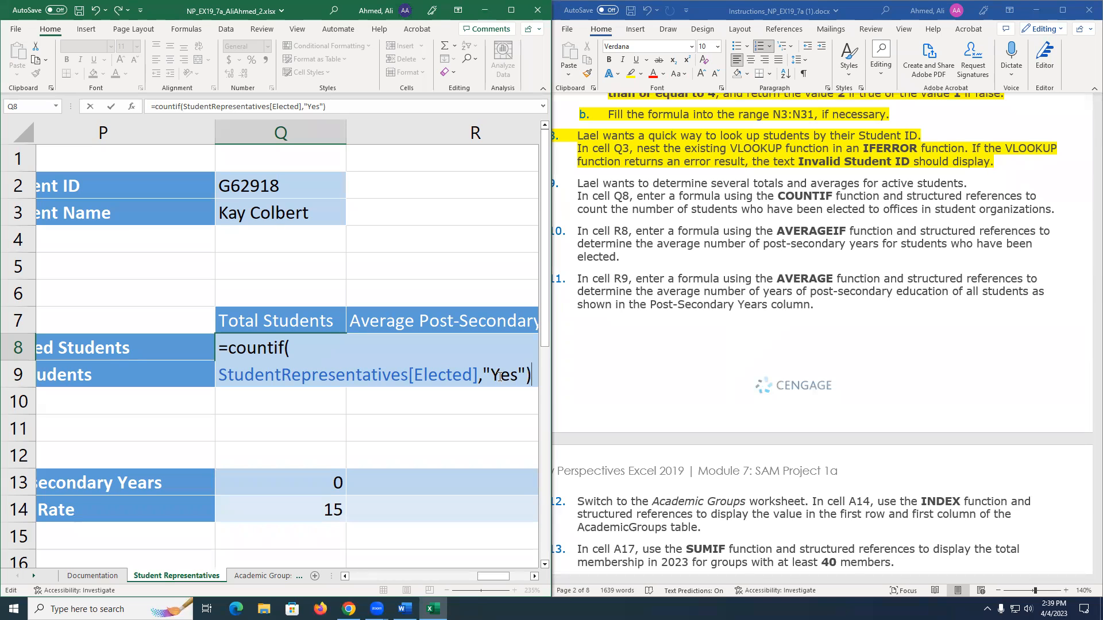
key("ctrl+Return")
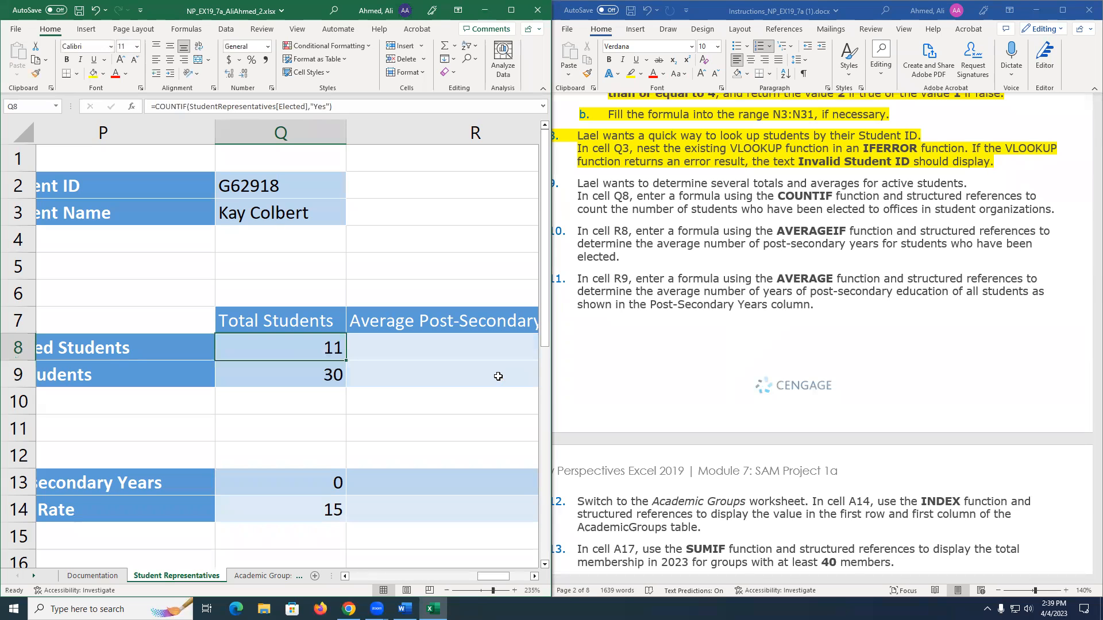
double_click(270, 346)
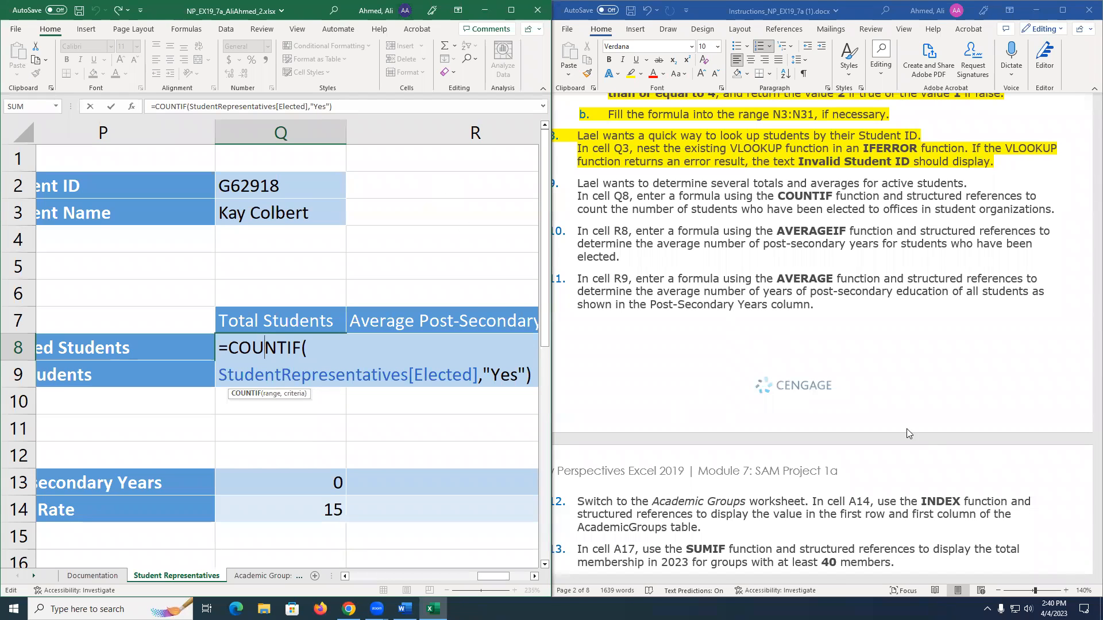
key("Return")
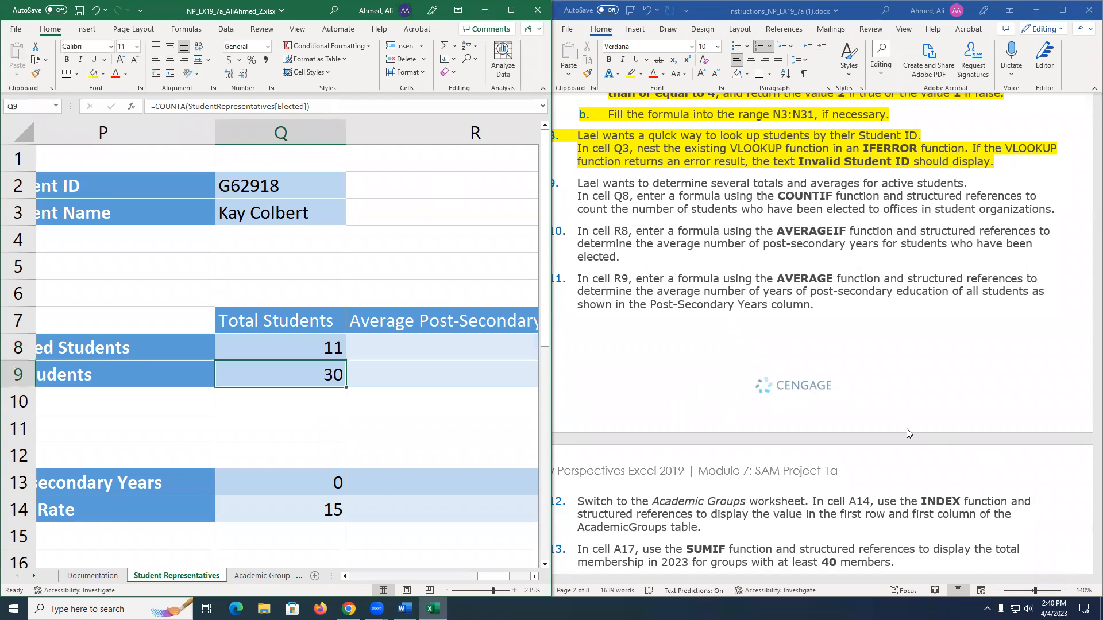
Begin an AVERAGEIF formula in R8, the Average Post-Secondary Years cell for Elected Students.
key("Left")
key("Right")
key("Right")
key("Right")
key("Up")
key("Left")
key("Left")
key("Right")
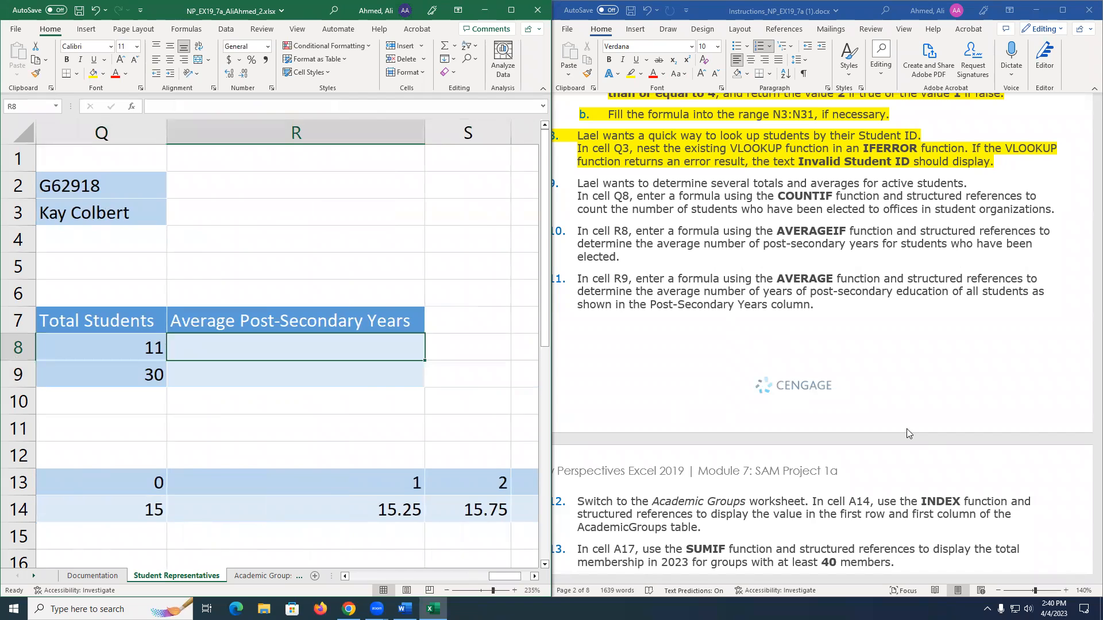
type("=")
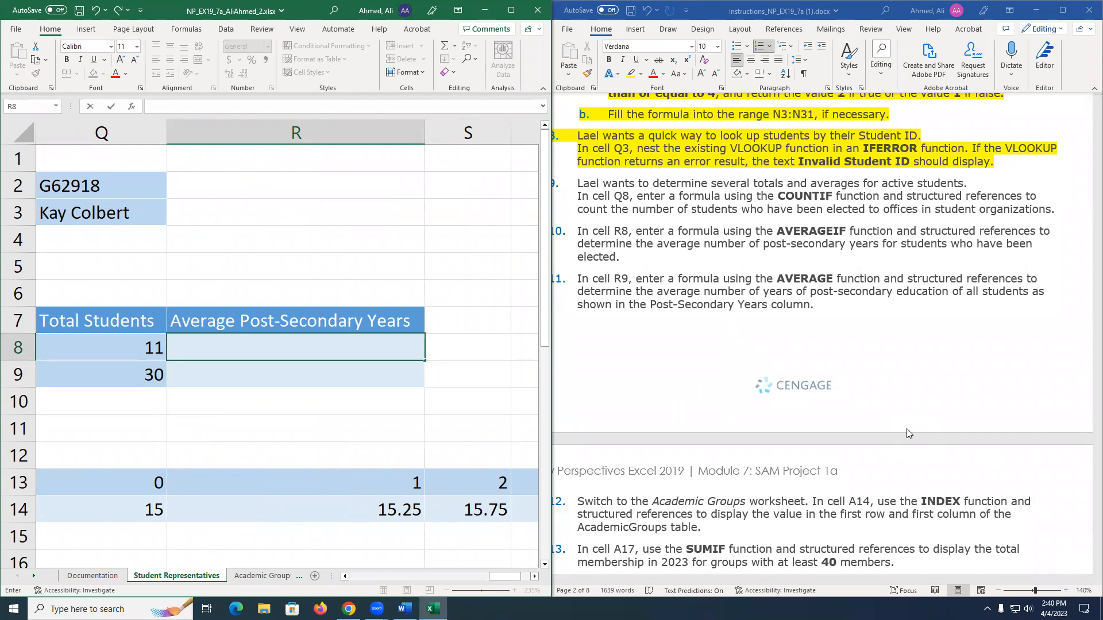
type("average(")
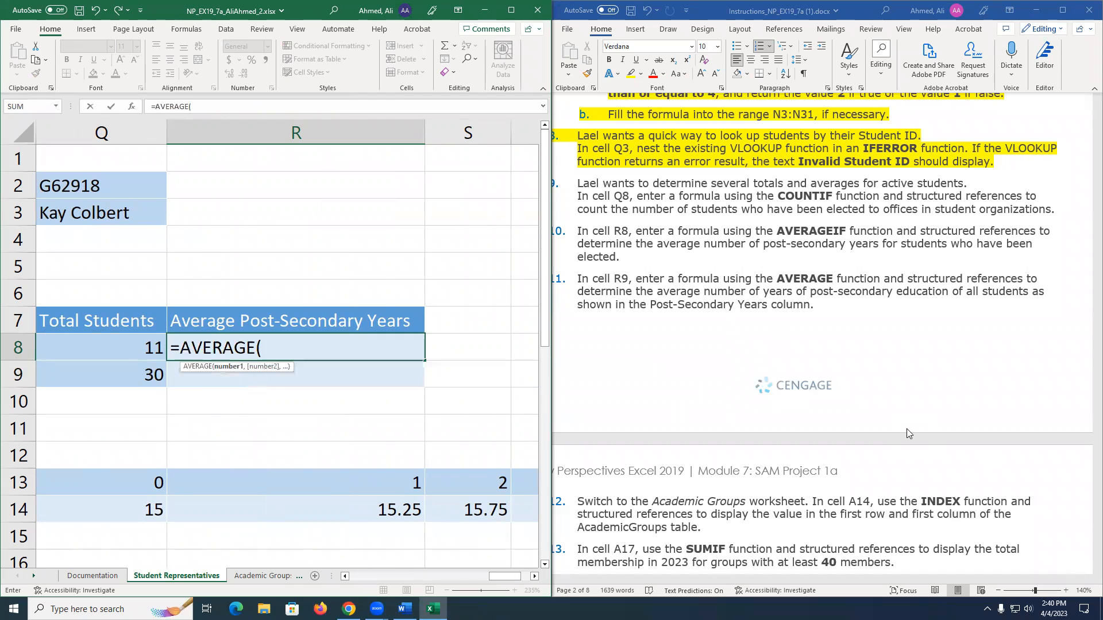
key("BackSpace")
key("Down")
key("Down")
key("Tab")
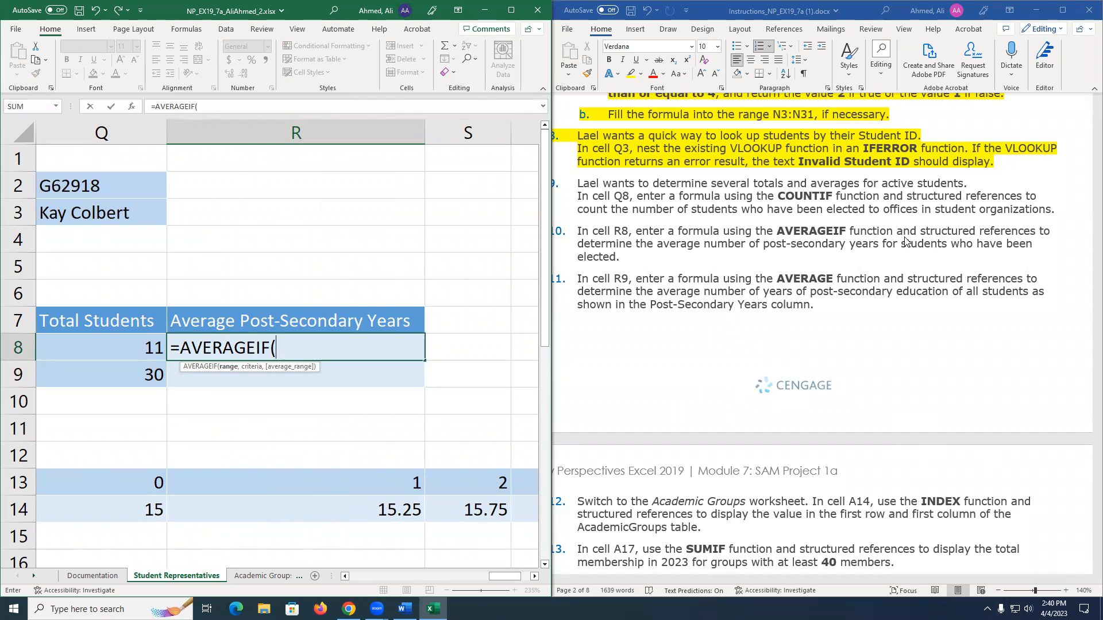
Highlight the first two lines of instruction 9 on Q8's COUNTIF in yellow and read instruction 10's AVERAGEIF requirement.
left_click(976, 219)
left_click_drag(1073, 198, 556, 183)
left_click(632, 75)
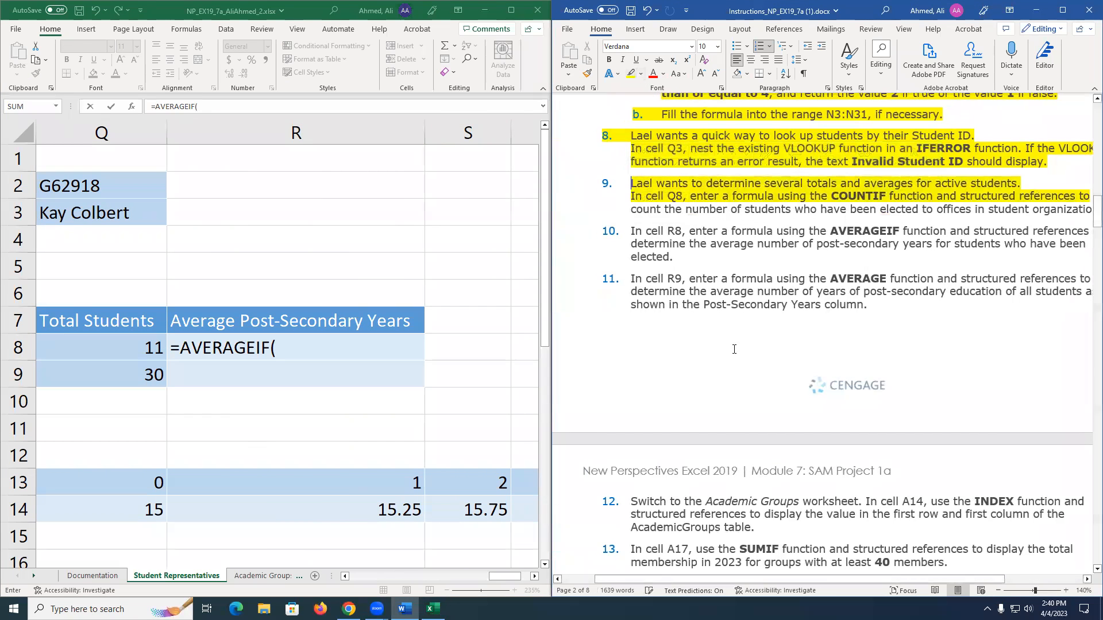
left_click_drag(795, 580, 830, 574)
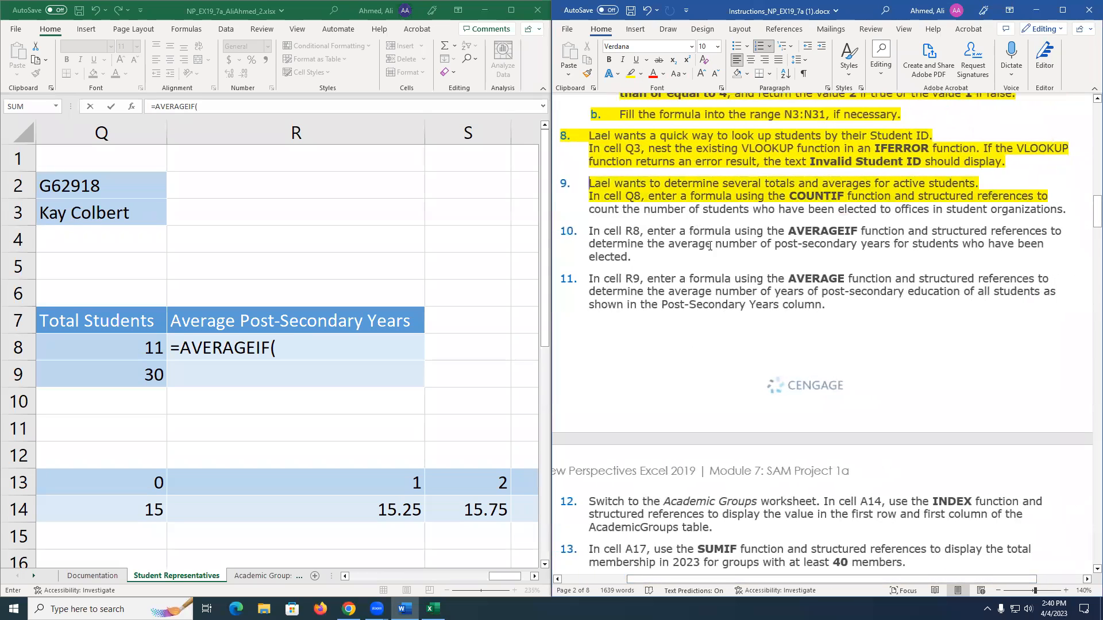
left_click_drag(669, 244, 961, 243)
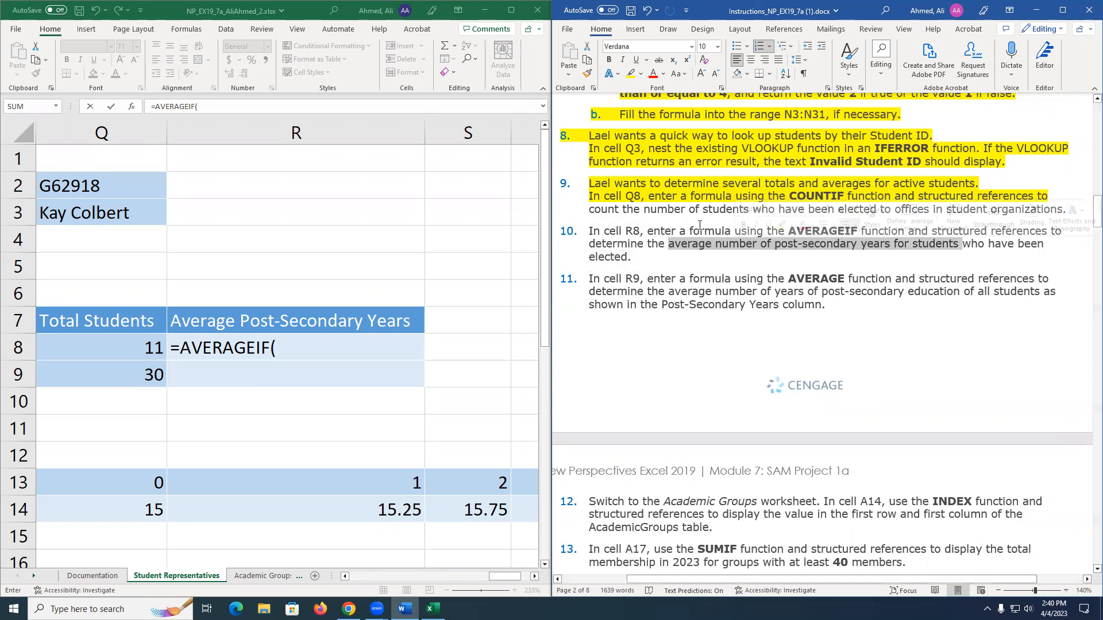
Set the range of R8's AVERAGEIF to all data rows of the Elected column, as StudentRepresentatives[Elected].
left_click(332, 355)
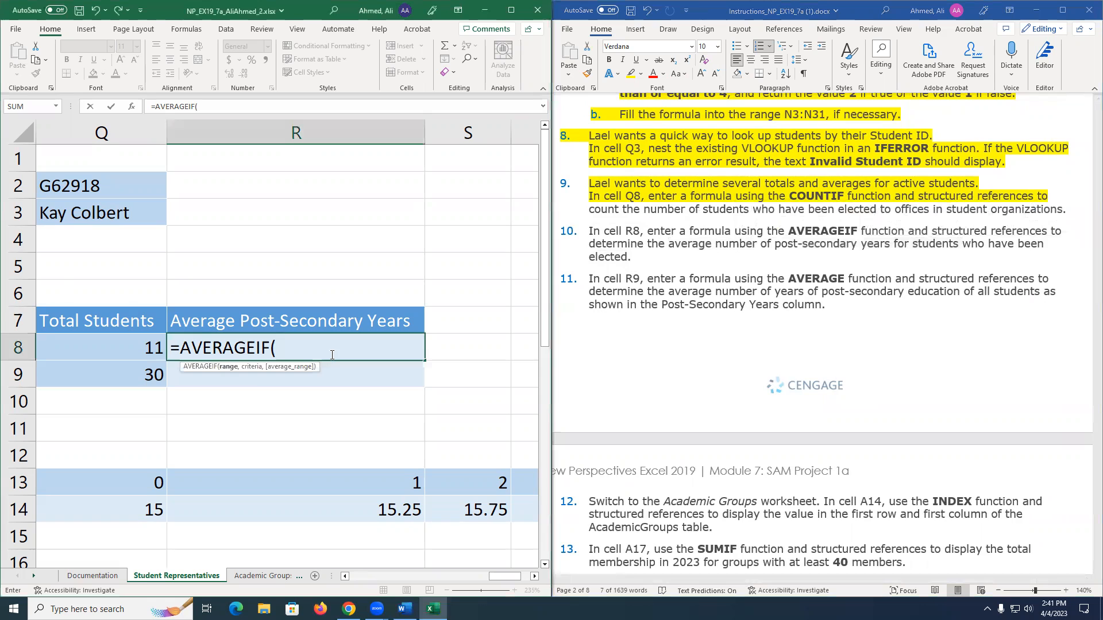
left_click_drag(504, 577, 429, 564)
left_click_drag(191, 194, 208, 501)
left_click_drag(428, 577, 495, 576)
scroll(462, 386, "up", 6)
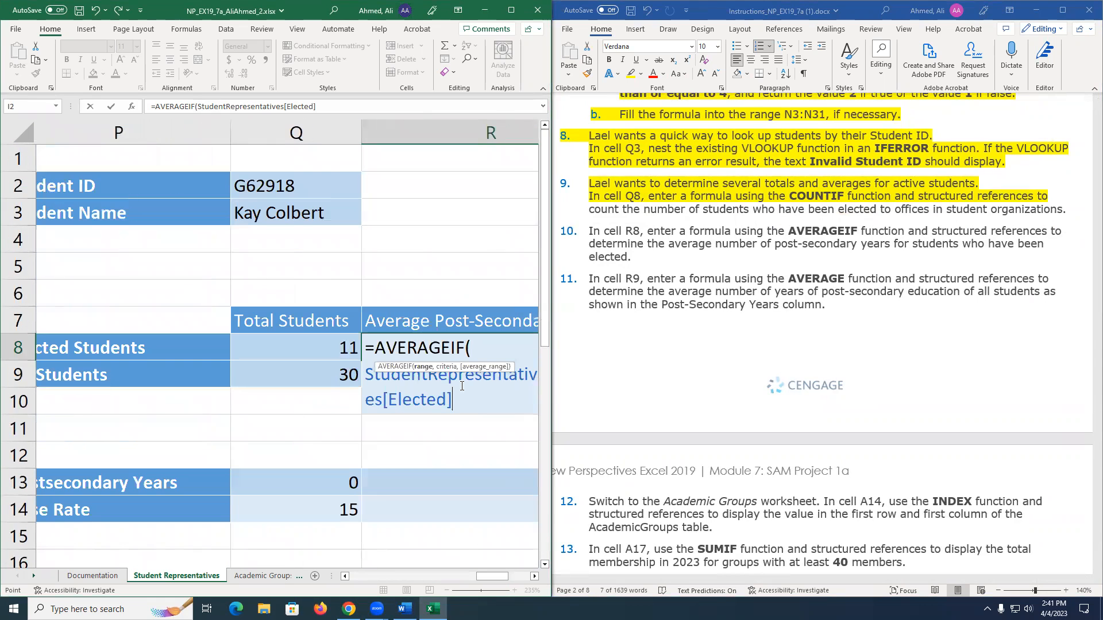
Add "Yes" as the criteria of R8's AVERAGEIF formula, followed by a comma for the average range.
type(",\"Yes")
key("BackSpace")
key("BackSpace")
key("BackSpace")
type("Yes\",")
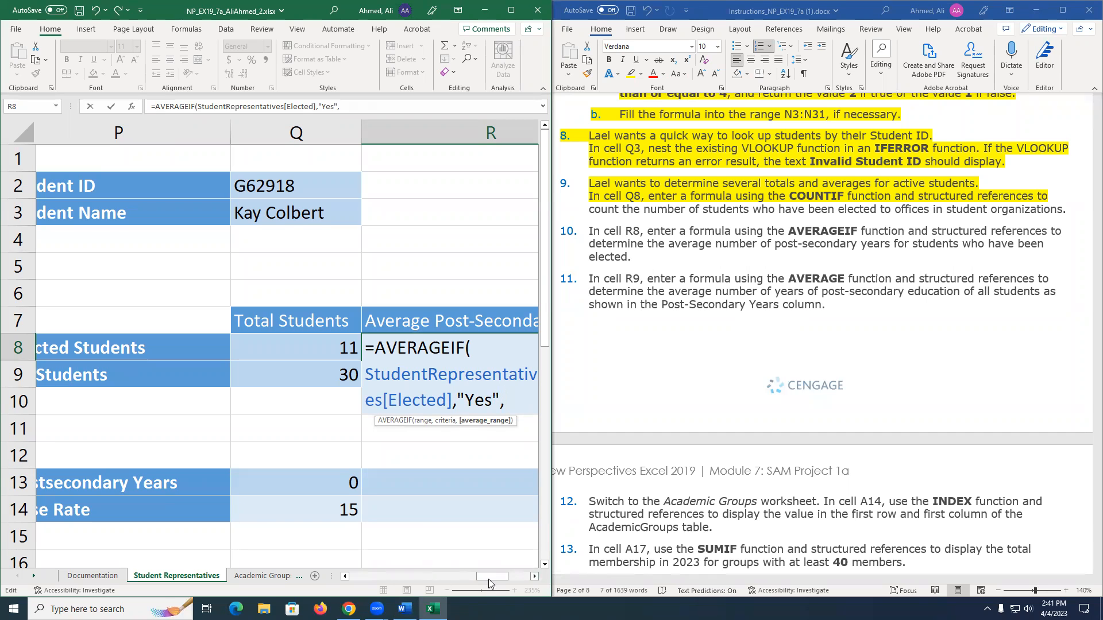
Set the AVERAGEIF average range to D2 to D31, StudentRepresentatives[Post-Secondary Years], then enter and review R8's formula.
left_click_drag(487, 577, 367, 566)
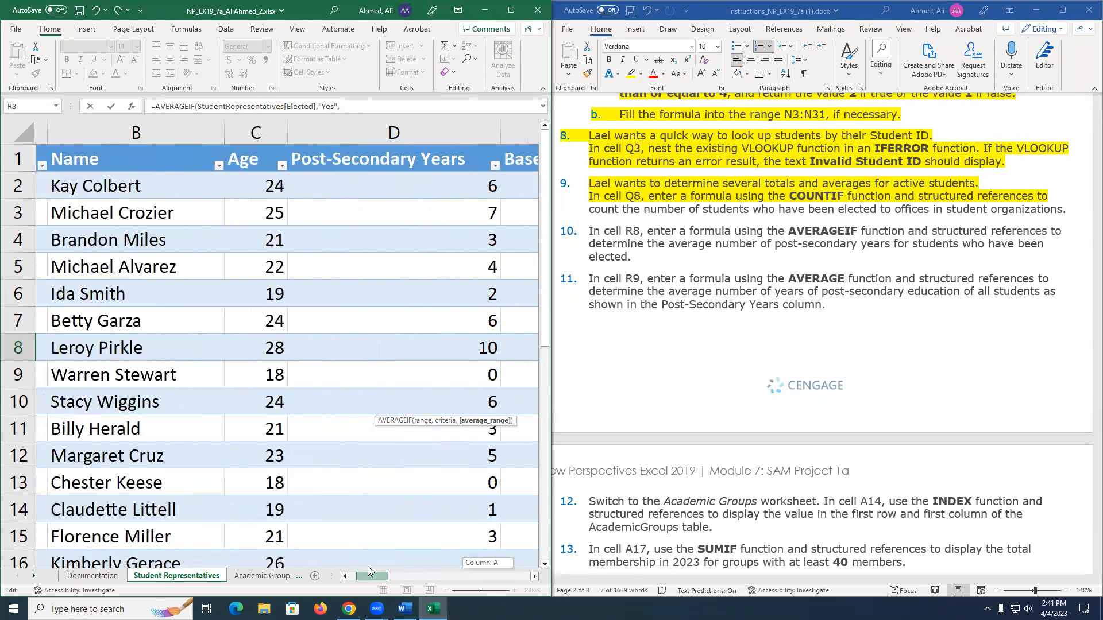
left_click_drag(362, 187, 494, 511)
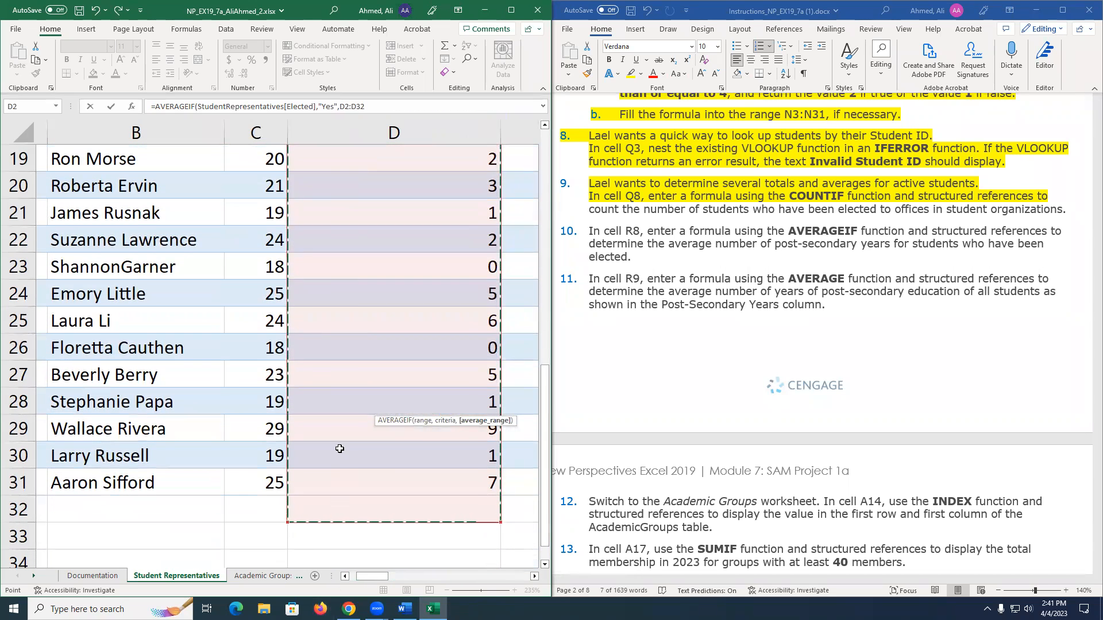
left_click(359, 482)
key("ctrl+shift+Up")
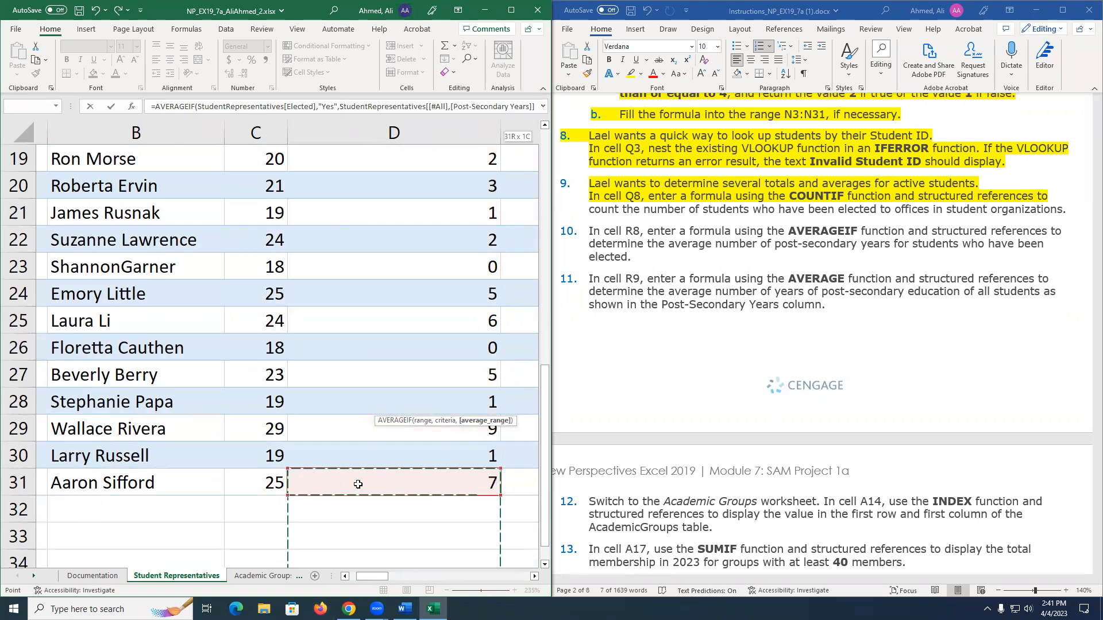
key("Return")
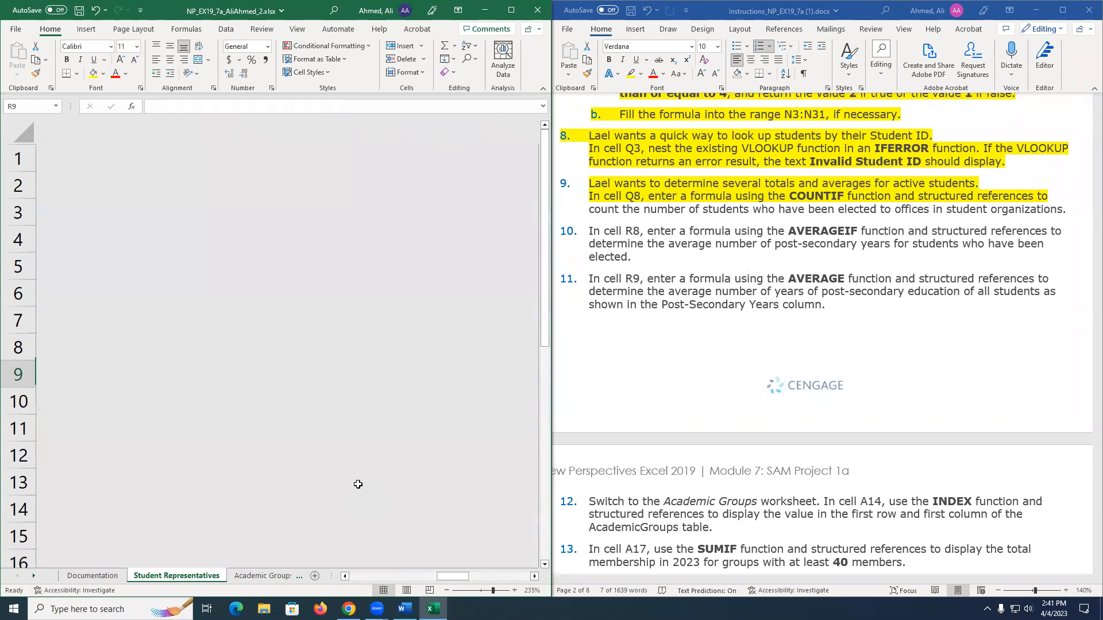
key("Left")
key("Right")
key("Up")
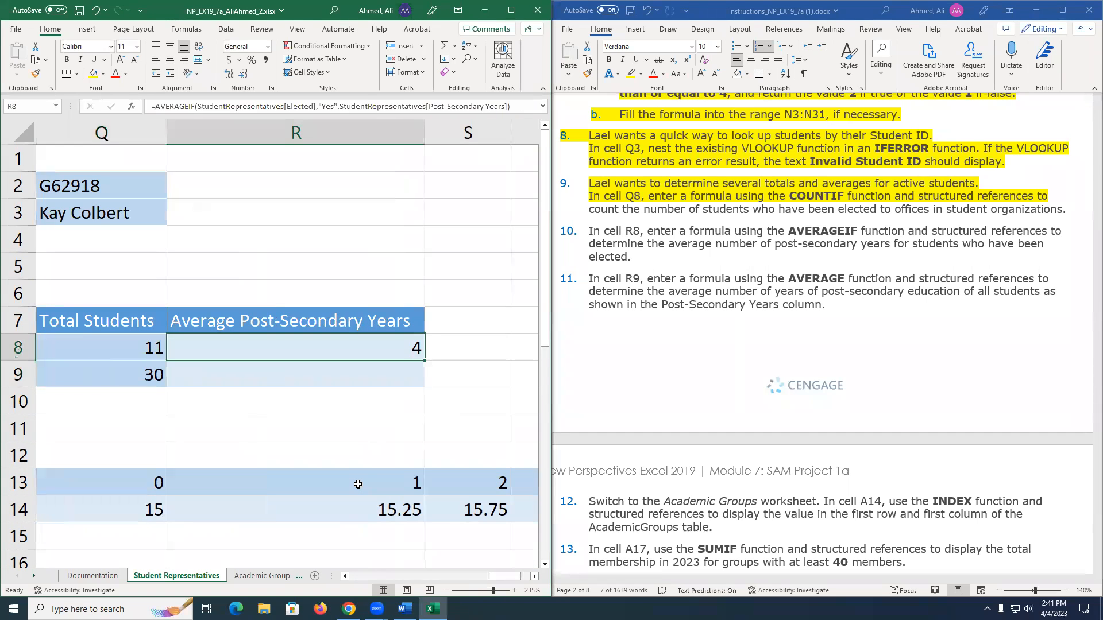
key("F2")
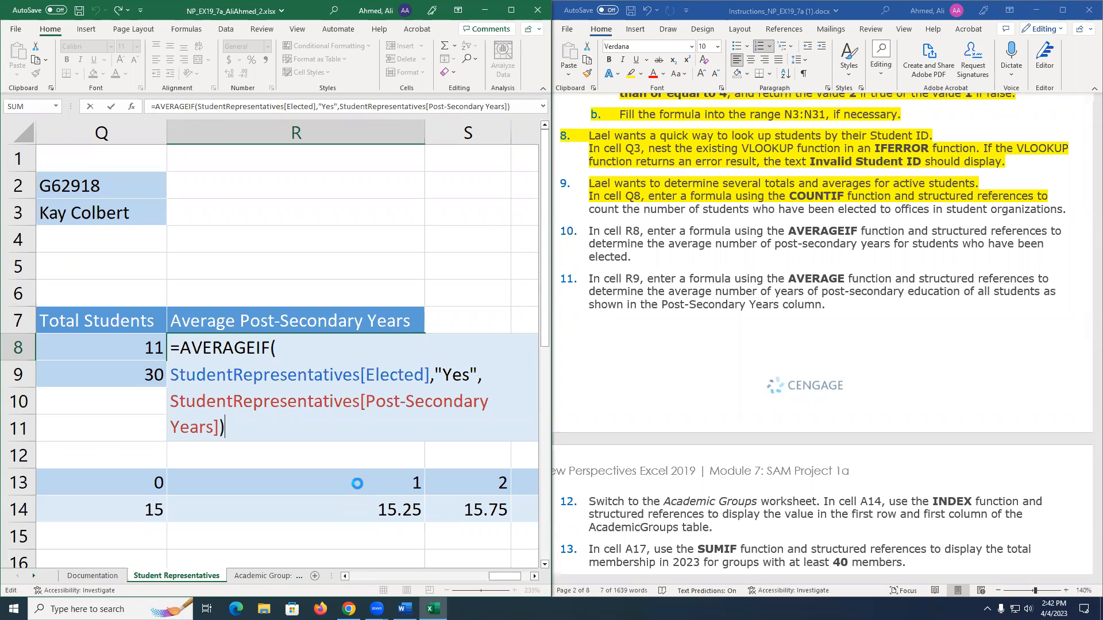
key("Return")
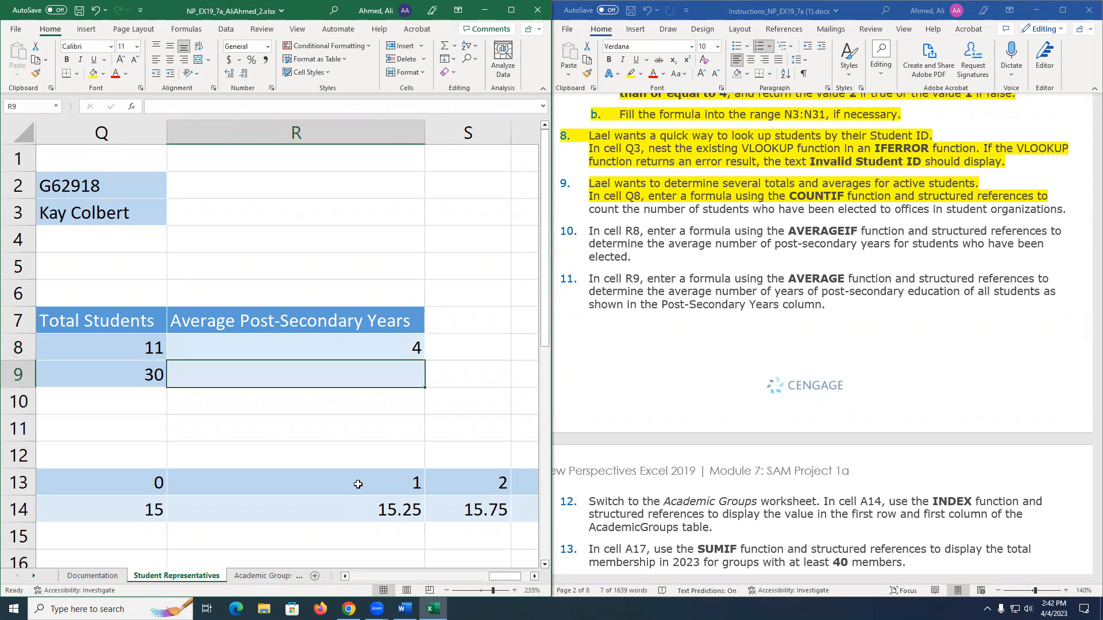
Begin an AVERAGE formula in R9 with a structured reference to the StudentRepresentatives table and an opening square bracket.
type("=aver")
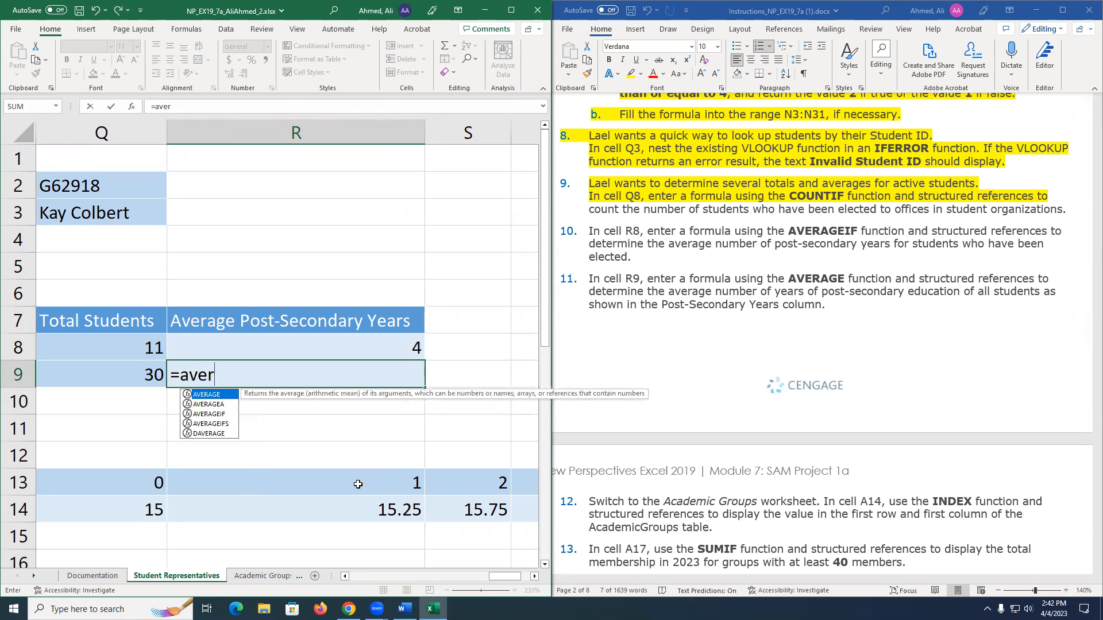
key("Tab")
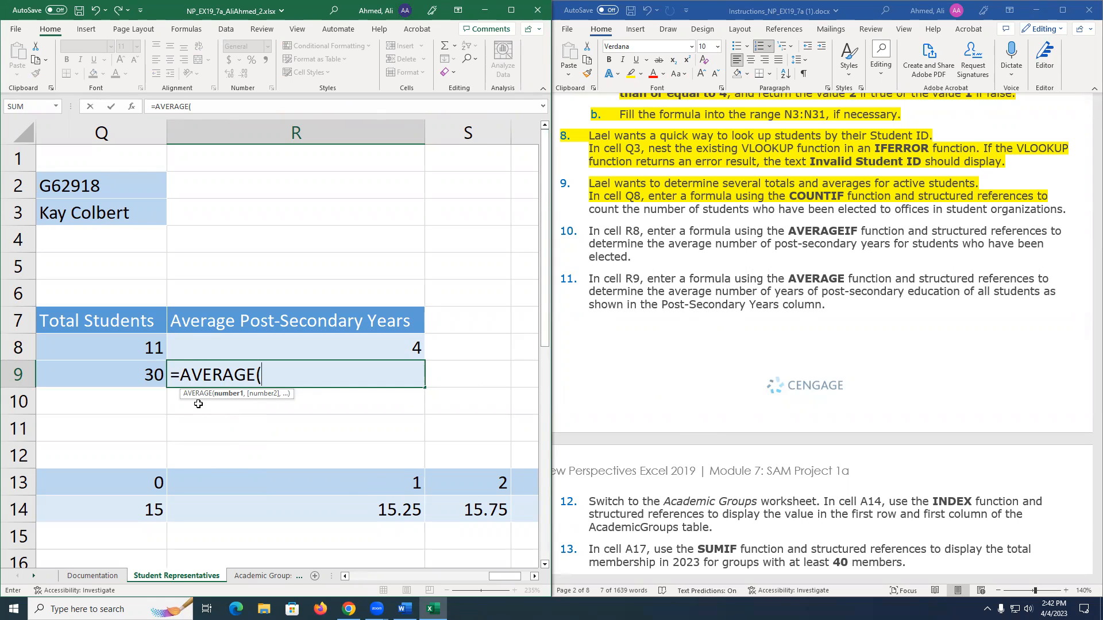
type("Studen")
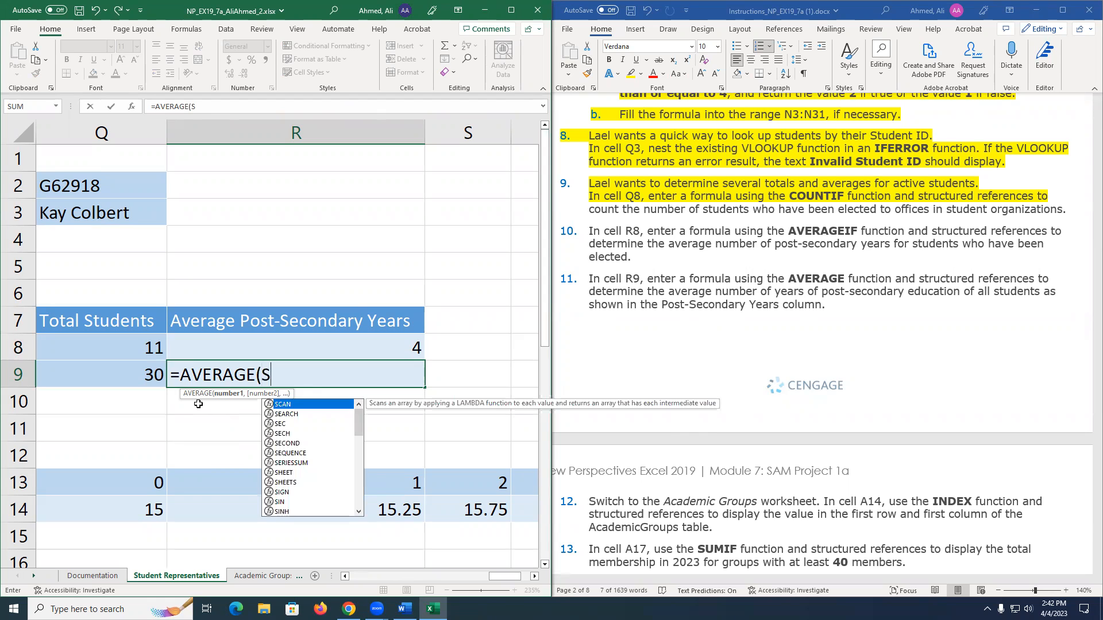
key("Tab")
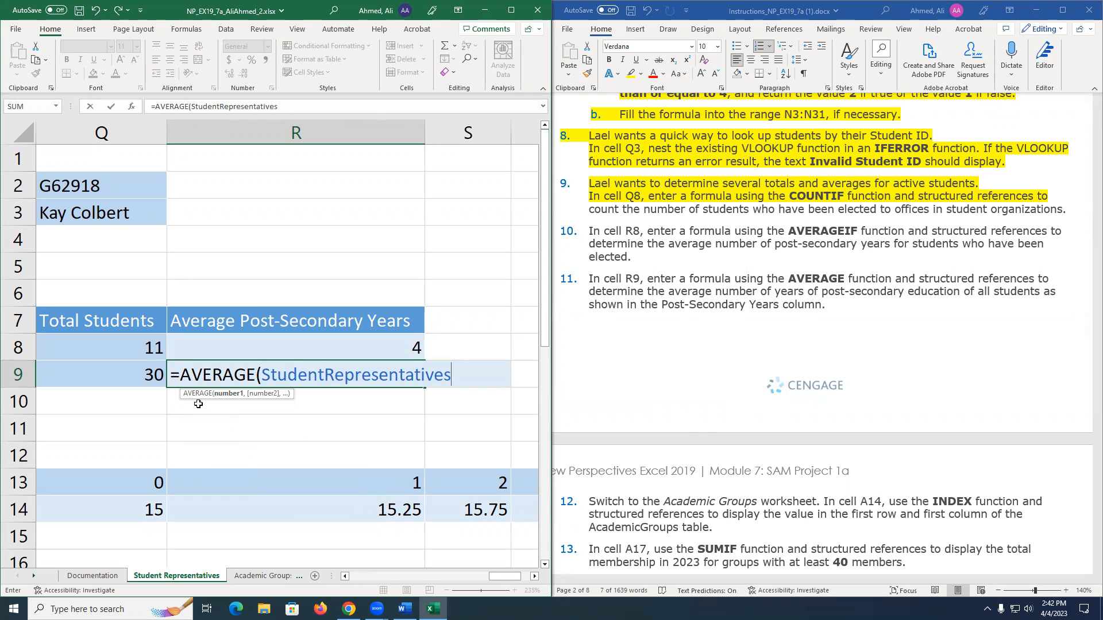
type("[")
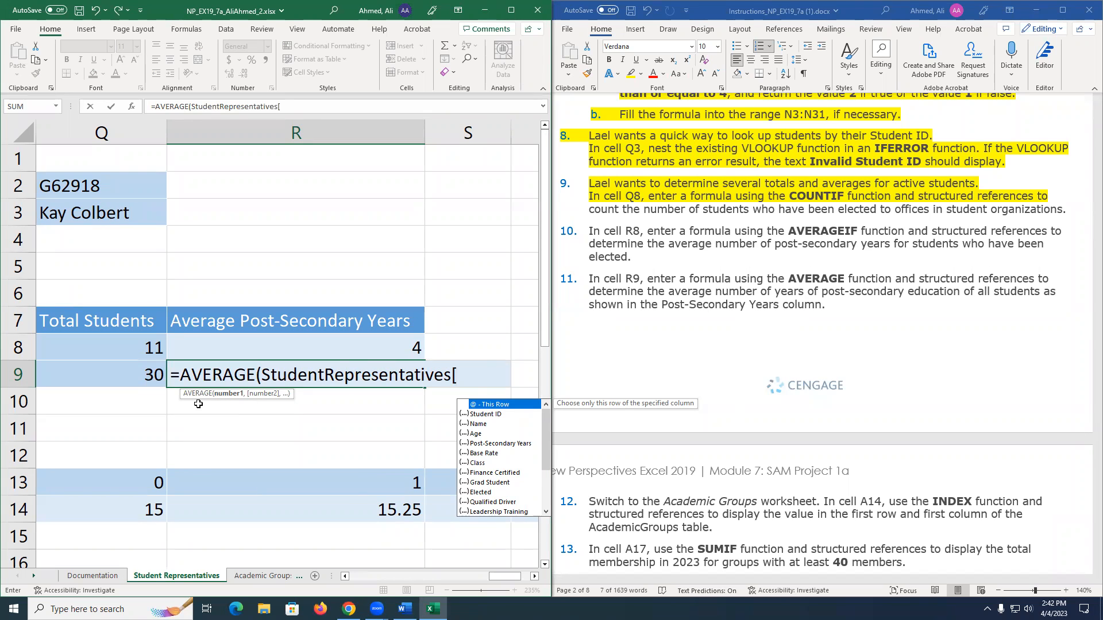
Complete R9's AVERAGE formula with the Post-Secondary Years column, enter it, and reopen it for review.
type("{p")
key("BackSpace")
key("BackSpace")
type("p")
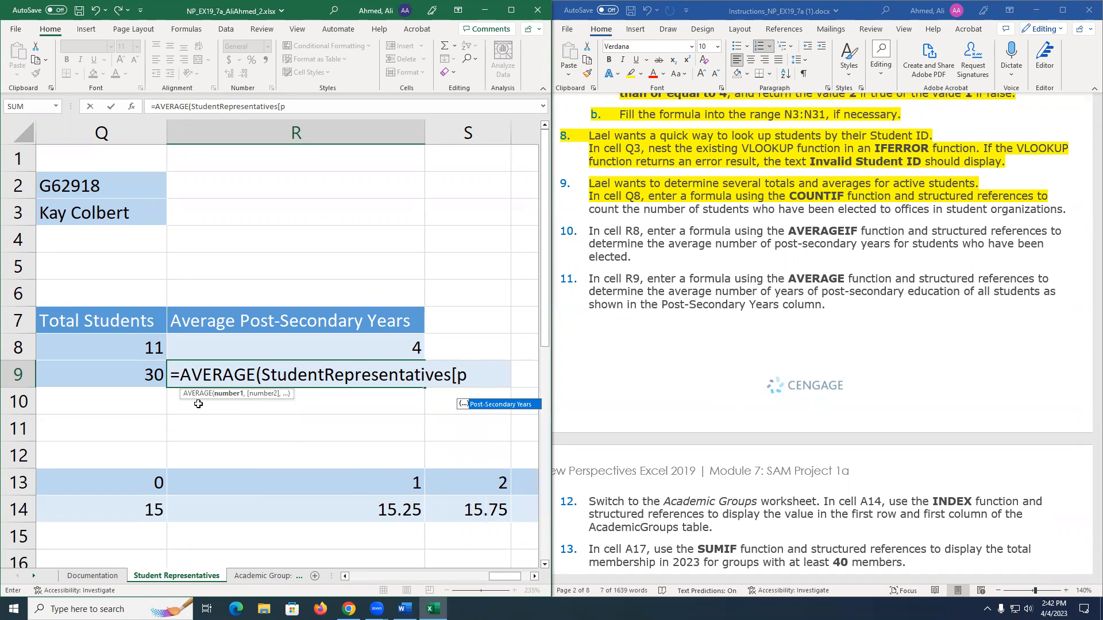
type("`")
key("Return")
key("Return")
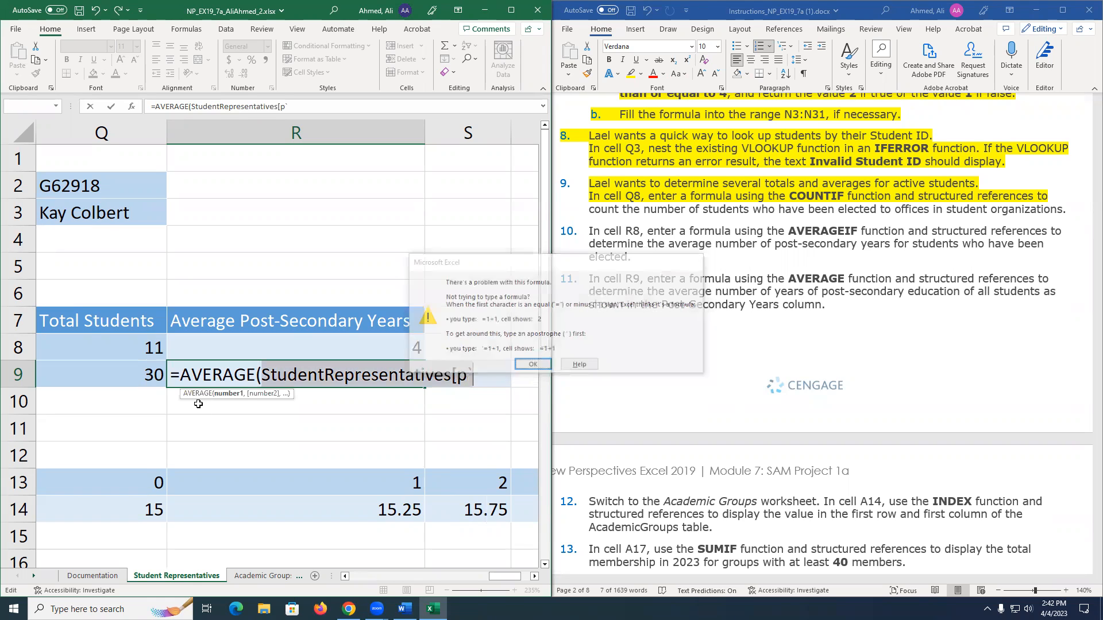
key("Right")
key("BackSpace")
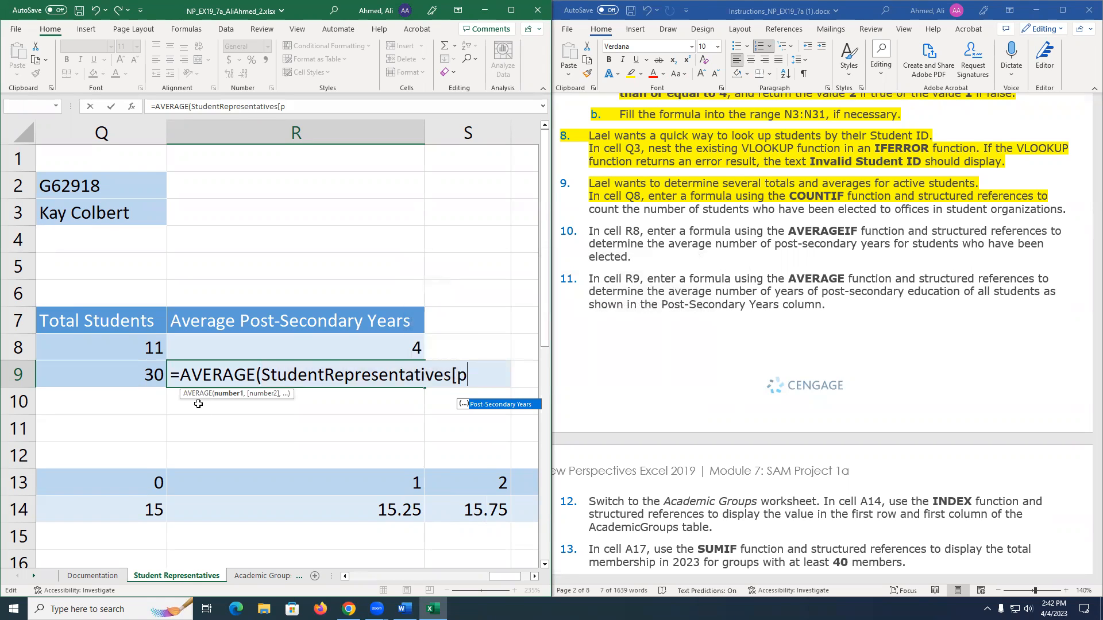
key("Tab")
type("])")
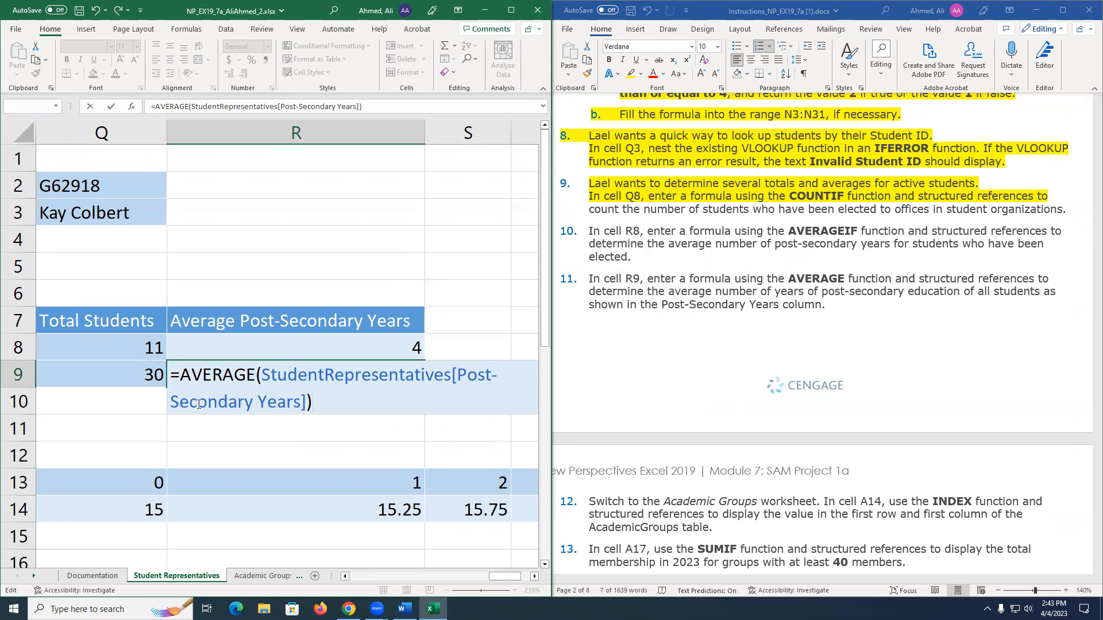
key("Return")
key("Up")
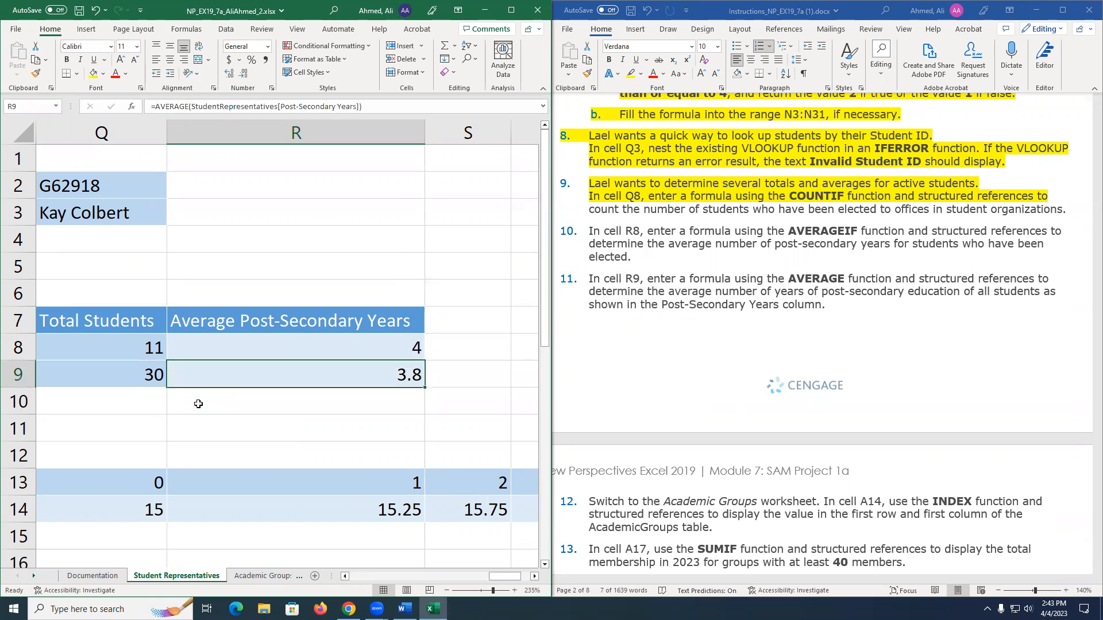
key("F2")
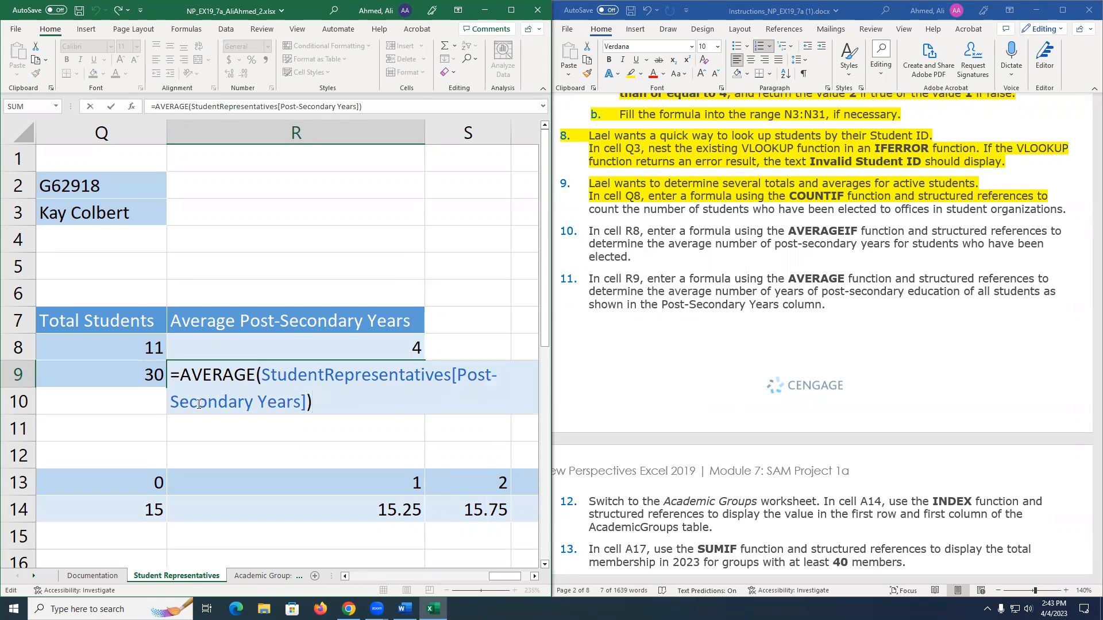
Close R9's formula and compare R8's AVERAGEIF formula with R9's AVERAGE formula without changing either.
key("Return")
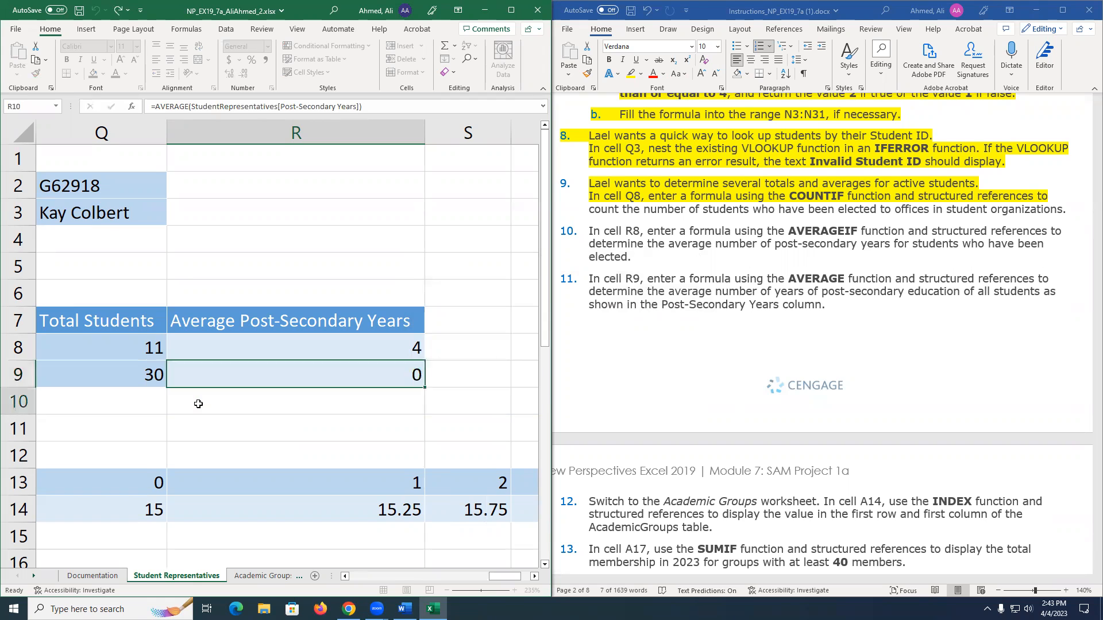
key("Up")
key("Up")
key("F2")
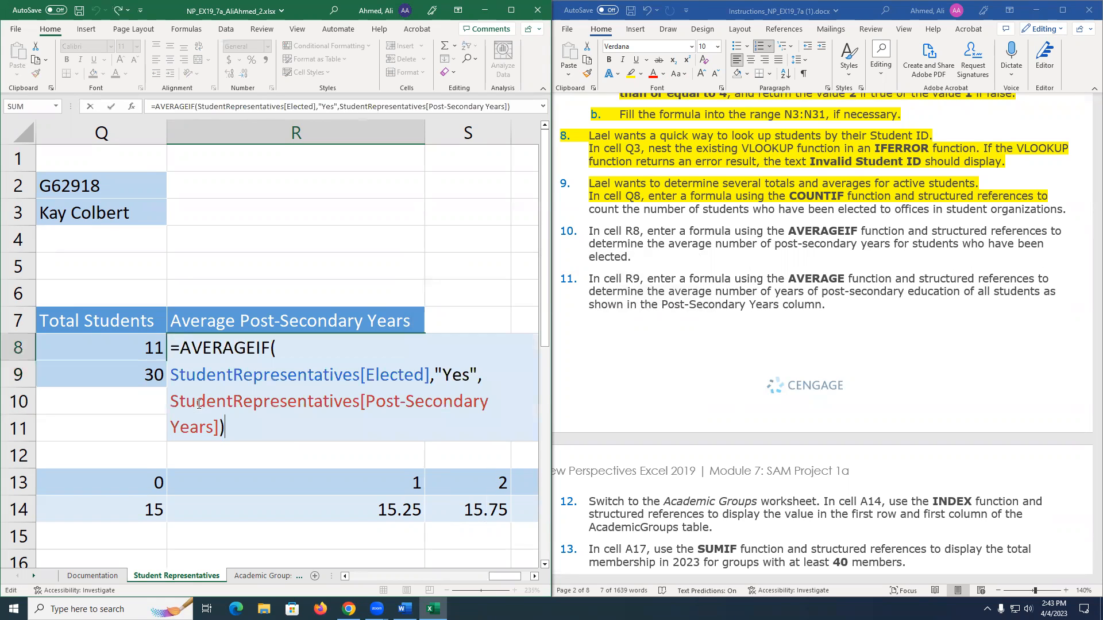
left_click(198, 404)
key("Up")
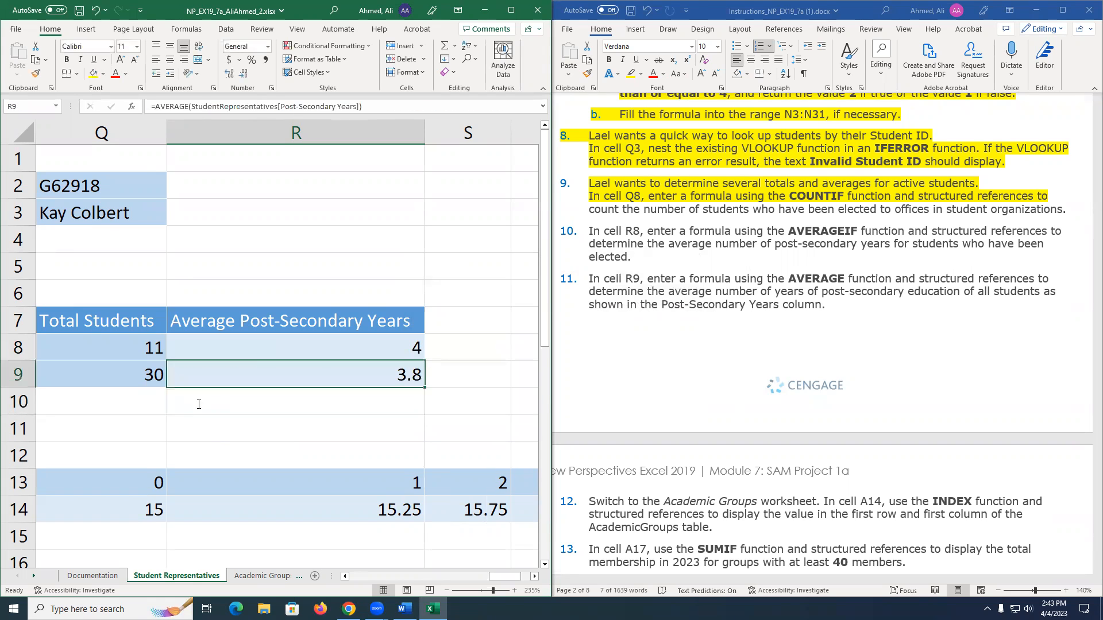
Remove the structured reference inside the parentheses of R9's AVERAGE formula, leaving =AVERAGE().
key("F2")
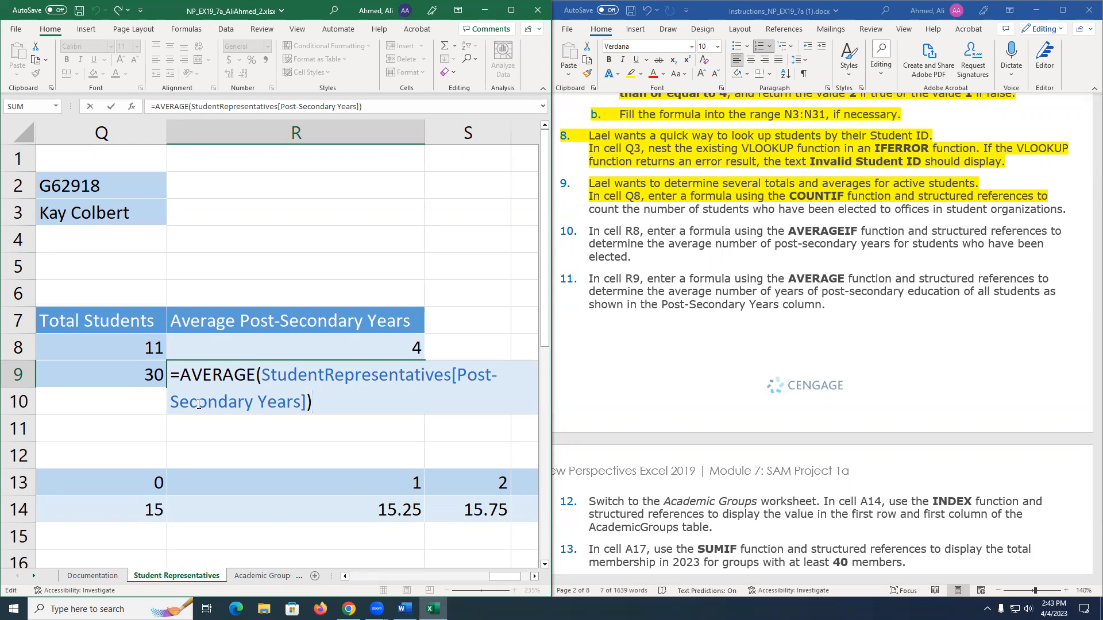
key("Right")
key("Right")
key("Right")
key("Right")
key("Right")
key("Right")
key("Right")
key("Right")
key("Right")
key("Right")
key("Right")
key("Right")
key("Right")
key("Left")
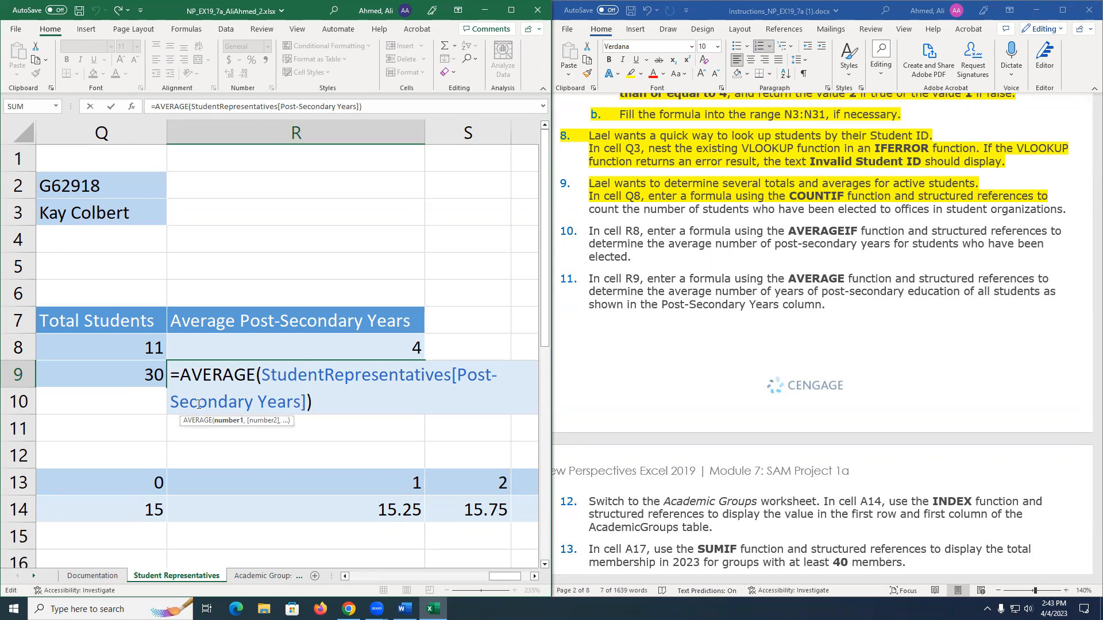
key("shift+End")
key("shift+Left")
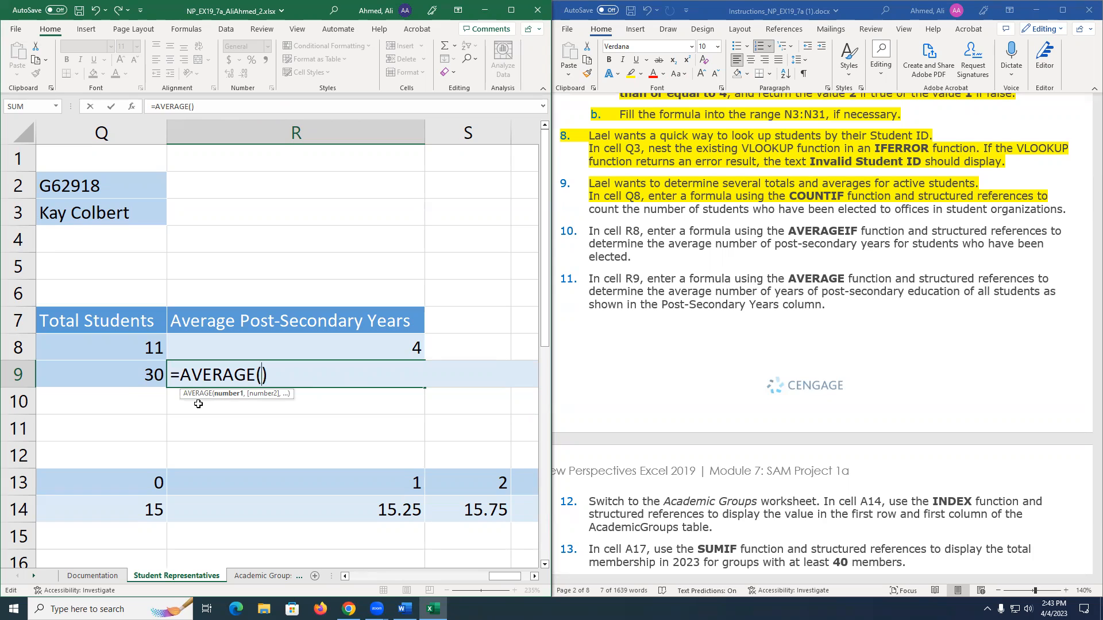
Insert the StudentRepresentatives table reference and an opening square bracket inside R9's AVERAGE parentheses.
type("sTUD")
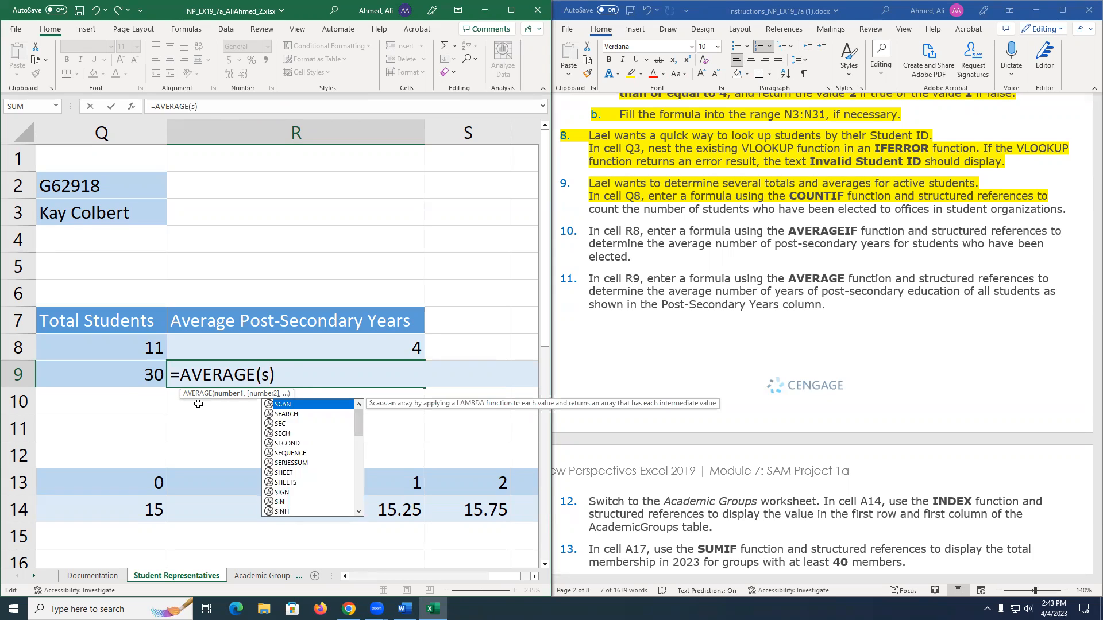
key("Tab")
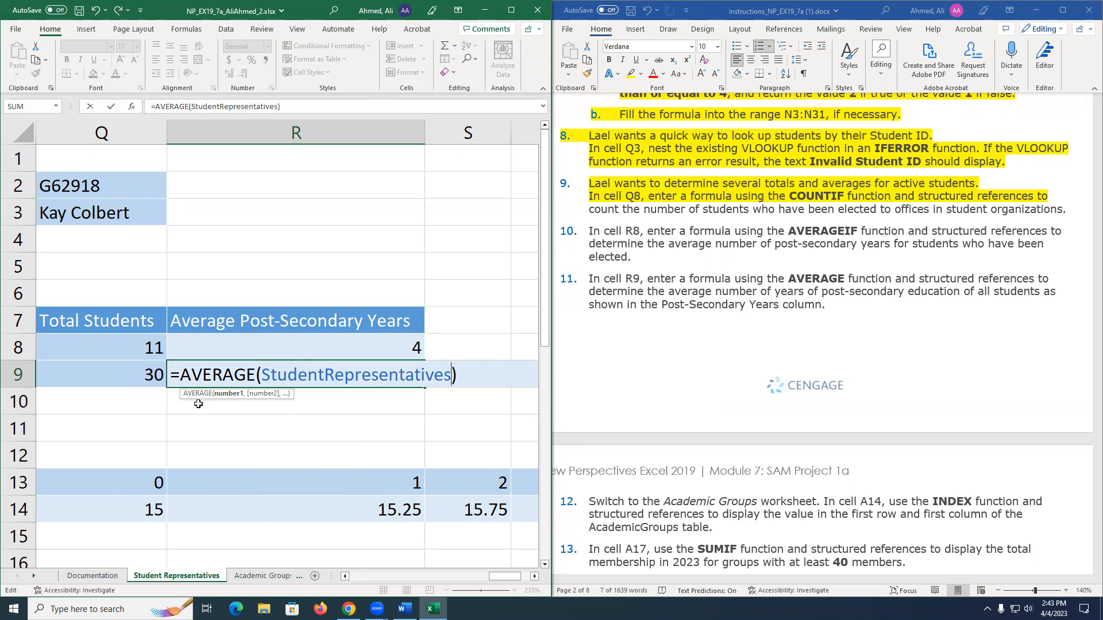
type("[")
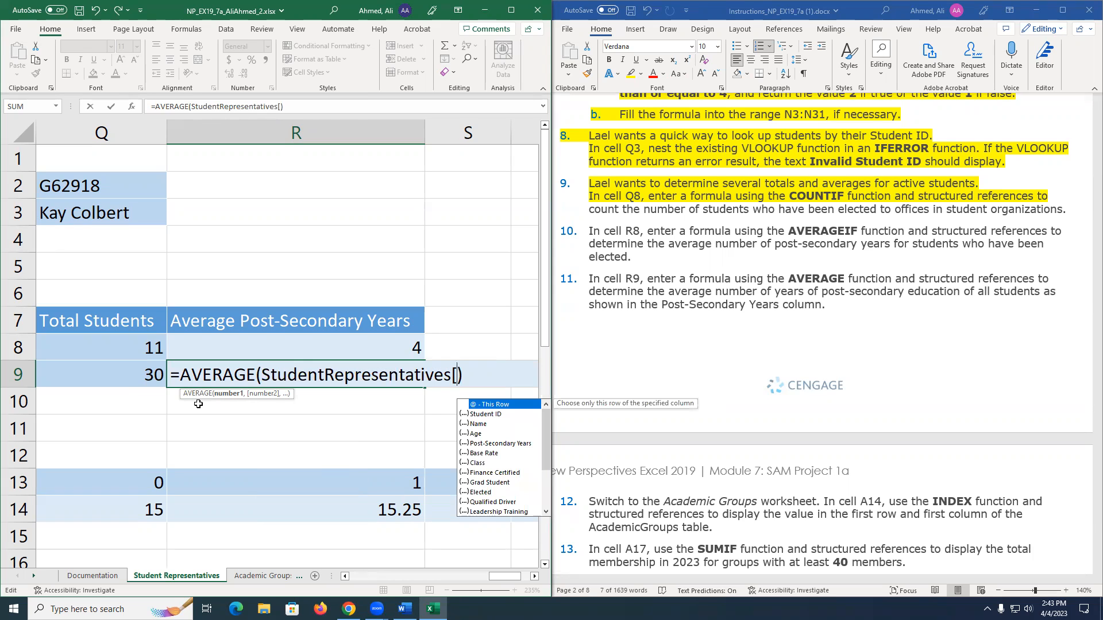
Complete R9's structured reference with the Post-Secondary Years column and a closing square bracket, and enter the formula.
key("Down")
key("Down")
key("Down")
key("Down")
key("Down")
key("Down")
key("Down")
key("Down")
key("Down")
key("Up")
key("Up")
key("Up")
key("Up")
key("Up")
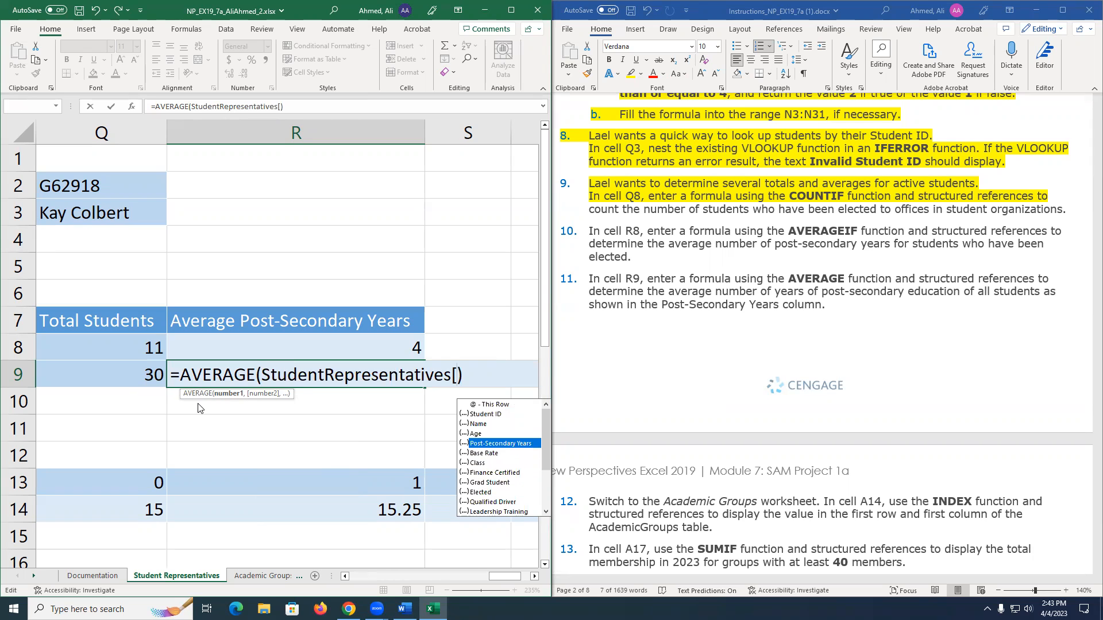
key("Return")
key("Return")
key("Return")
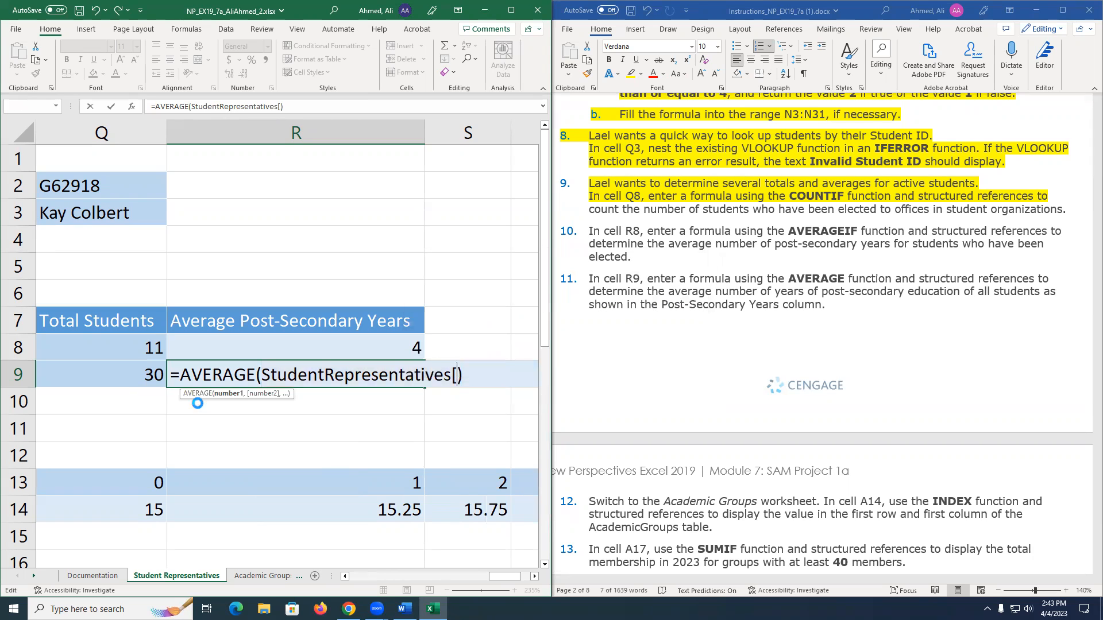
key("Return")
key("Return")
type("p")
key("Tab")
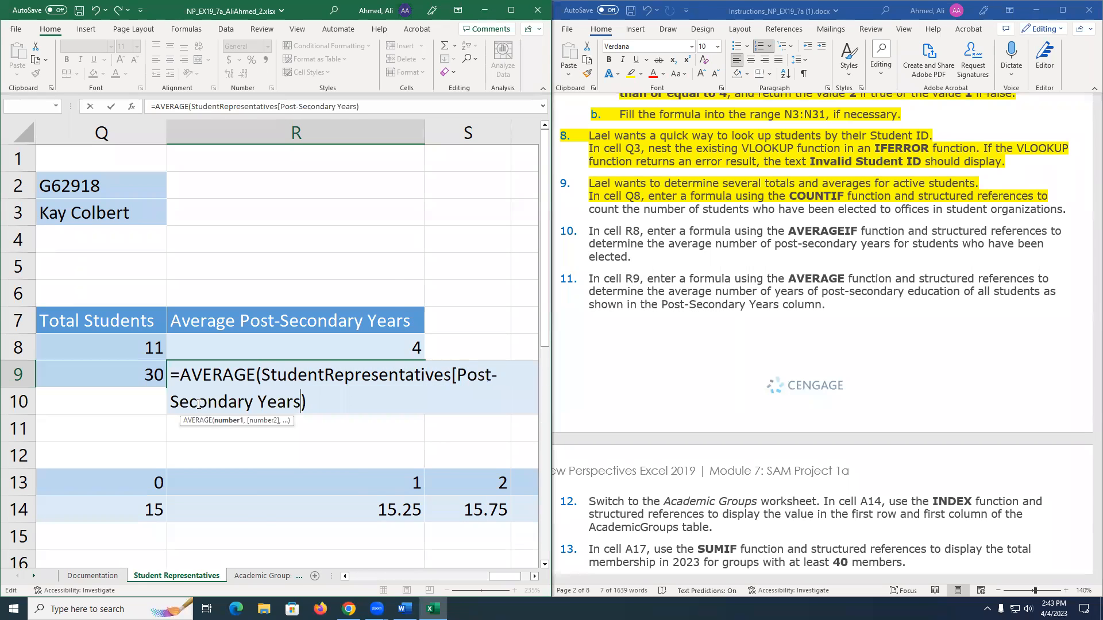
type("]")
key("Return")
key("Up")
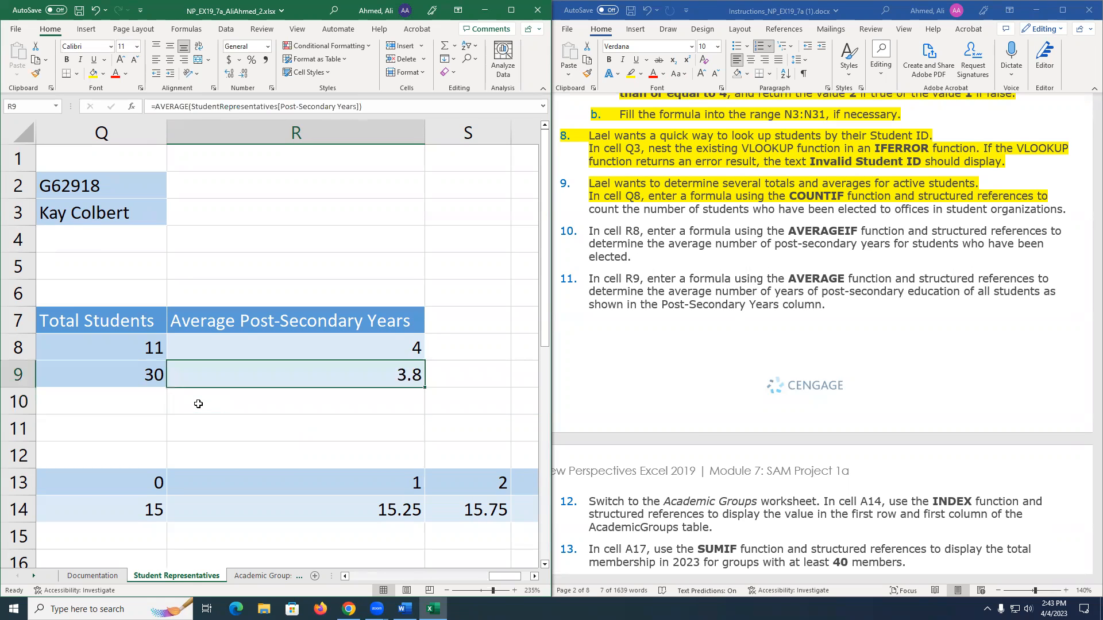
In the Word instructions, highlight the rest of step 9 and all of steps 10 and 11 in yellow.
scroll(266, 446, "down", 2)
scroll(266, 421, "up", 1)
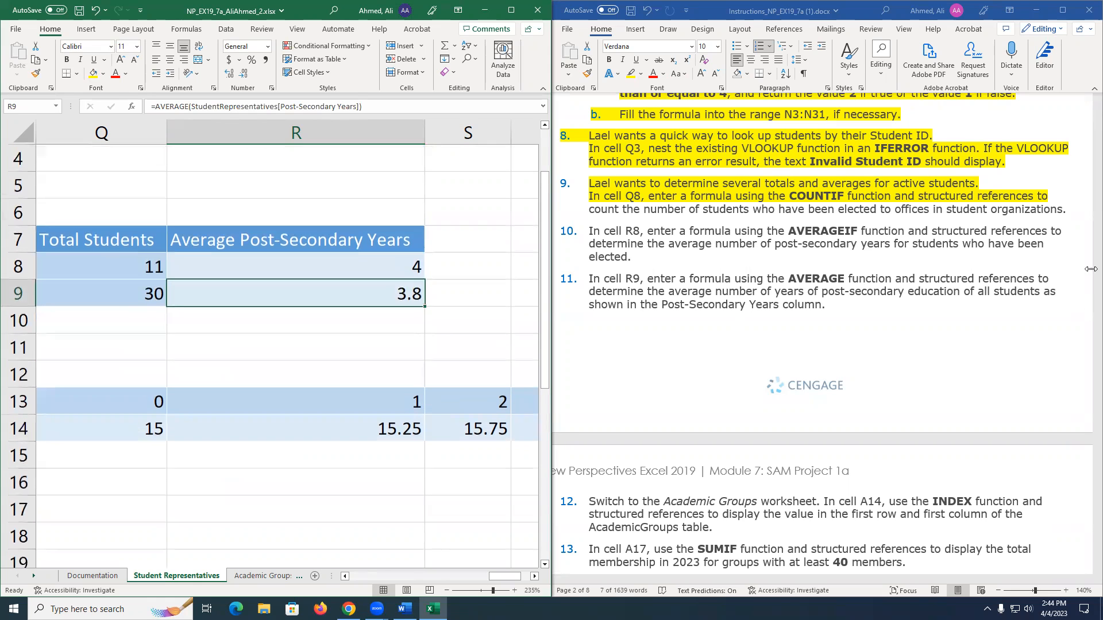
left_click(751, 306)
left_click(660, 267)
mouse_move(861, 314)
left_mouse_down()
mouse_move(618, 232)
mouse_move(591, 211)
left_mouse_up()
left_click(648, 189)
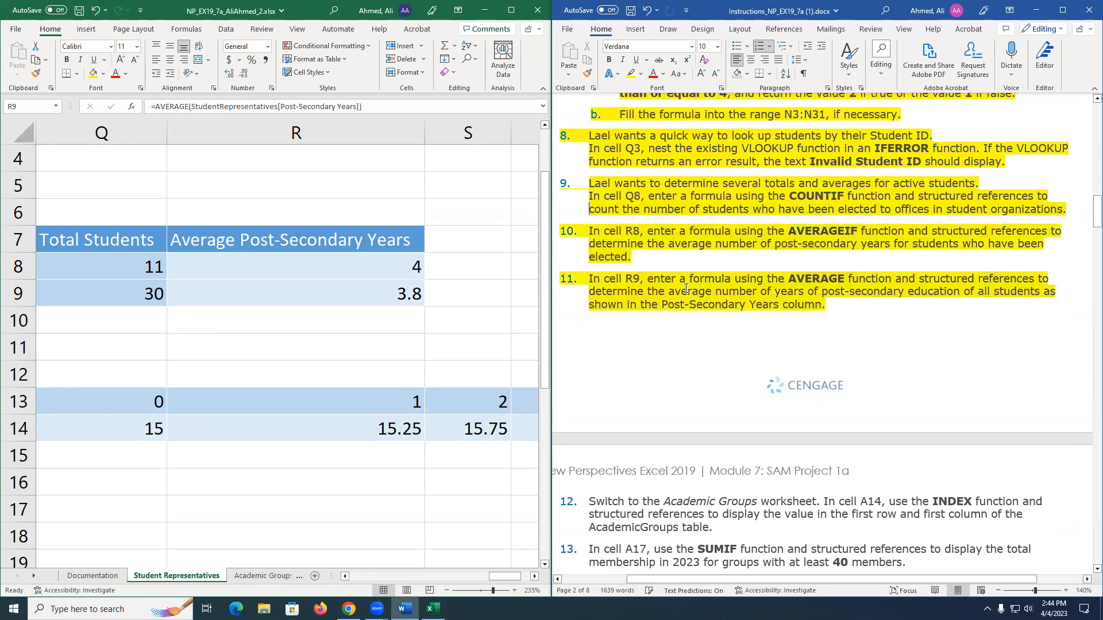
Read instruction 12 in Word and switch to the Academic Groups worksheet in Excel.
scroll(685, 289, "down", 5)
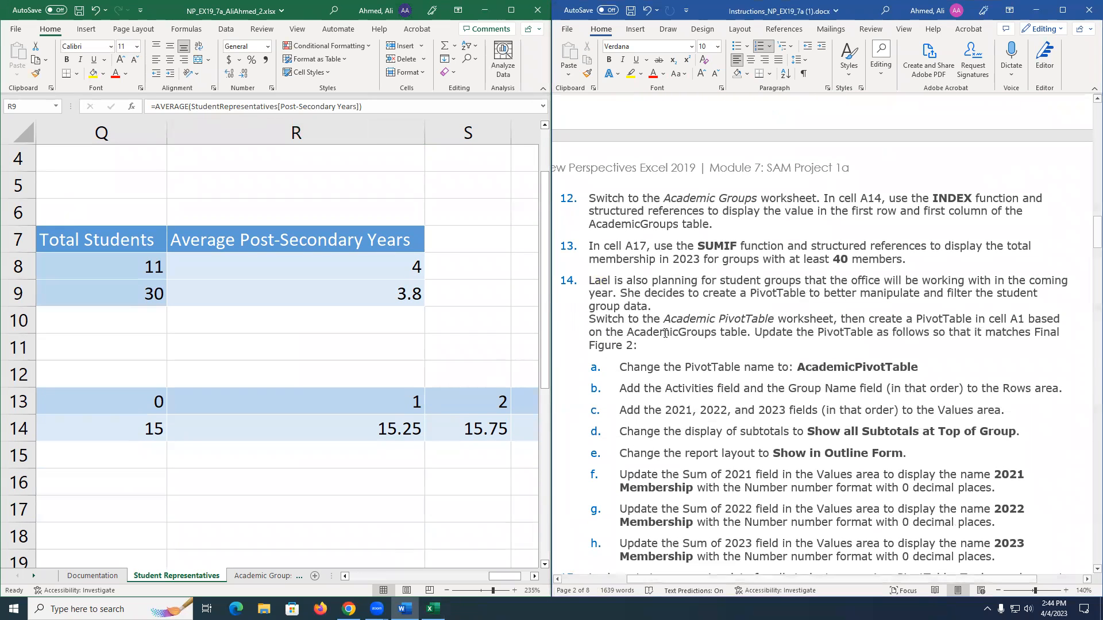
left_click_drag(666, 200, 818, 211)
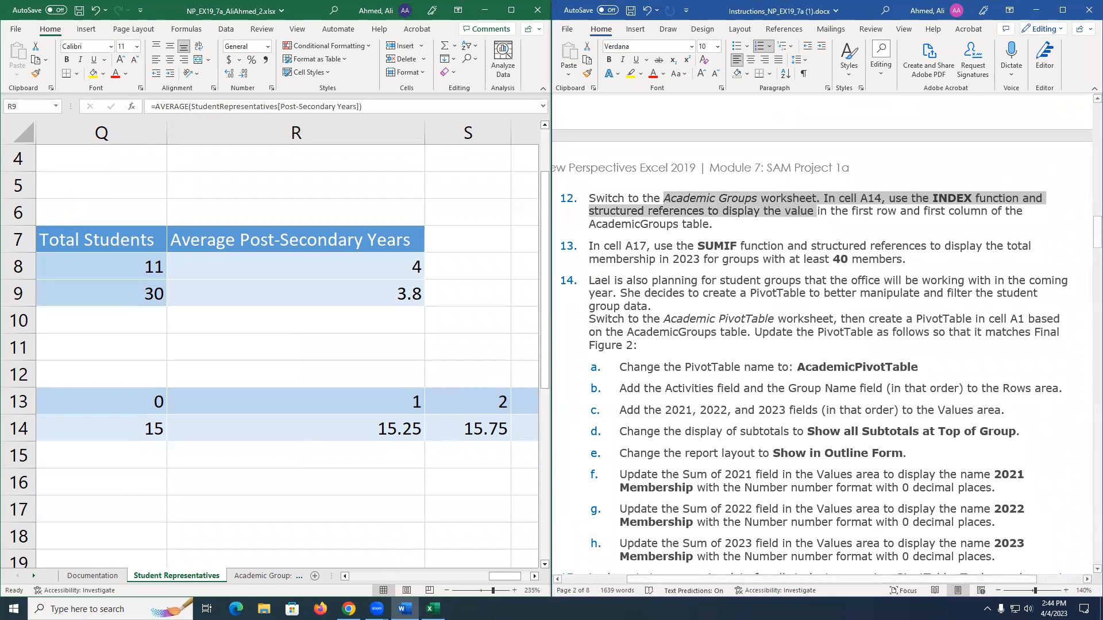
left_click(268, 578)
left_click(268, 578)
left_click(230, 384)
scroll(230, 384, "up", 5)
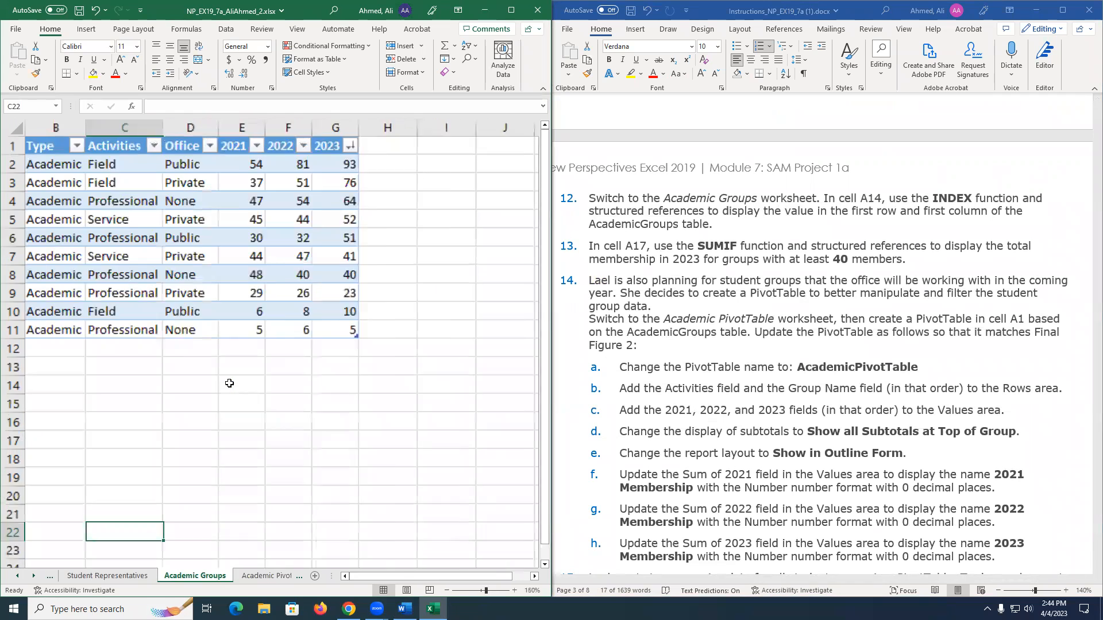
left_click_drag(427, 576, 367, 576)
scroll(227, 355, "down", 2)
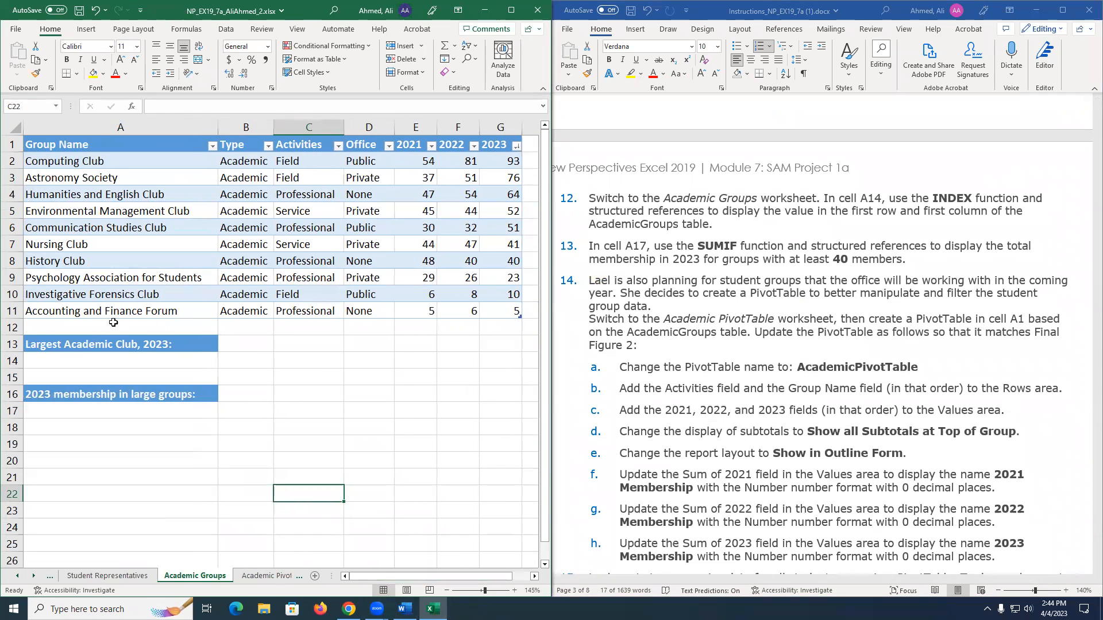
Begin an INDEX formula in cell A14, below the Largest Academic Club, 2023 heading.
left_click(110, 321)
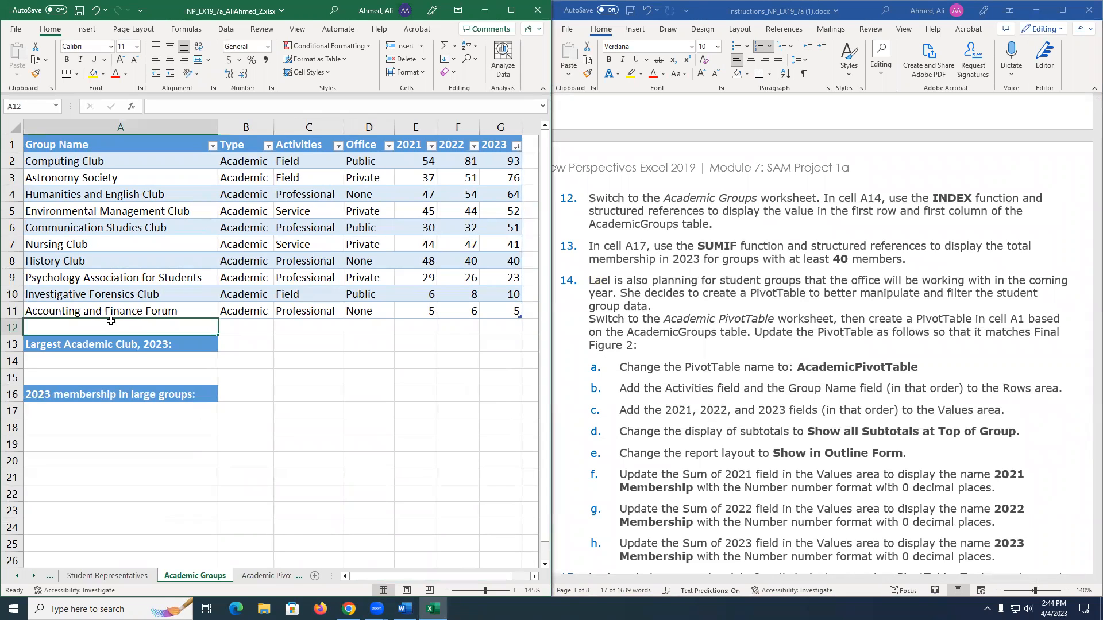
key("Down")
key("Down")
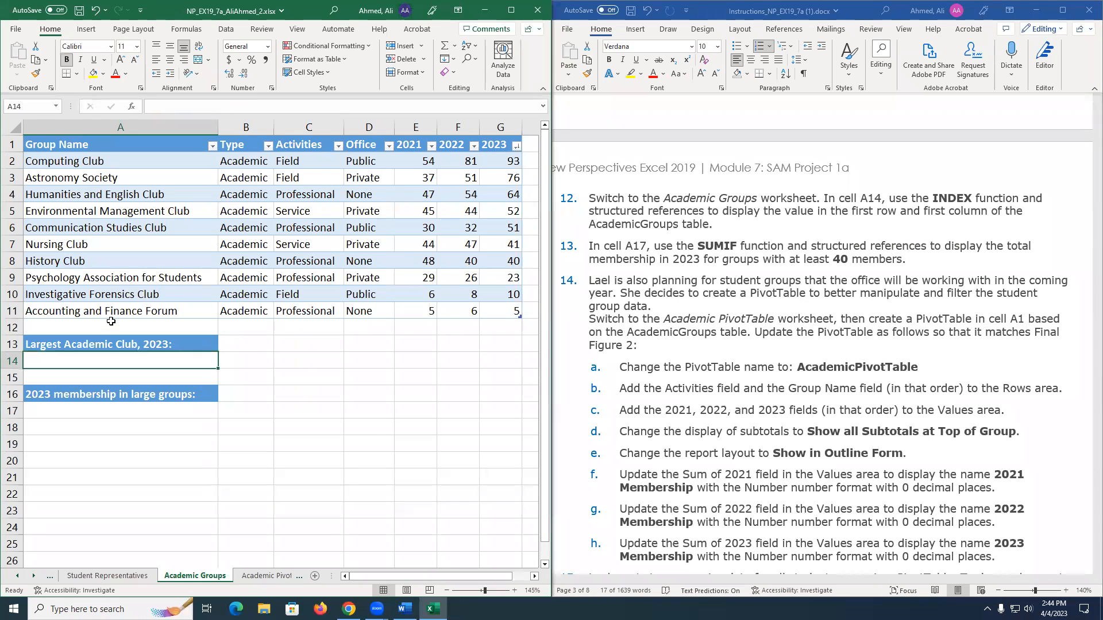
type("=INDEX")
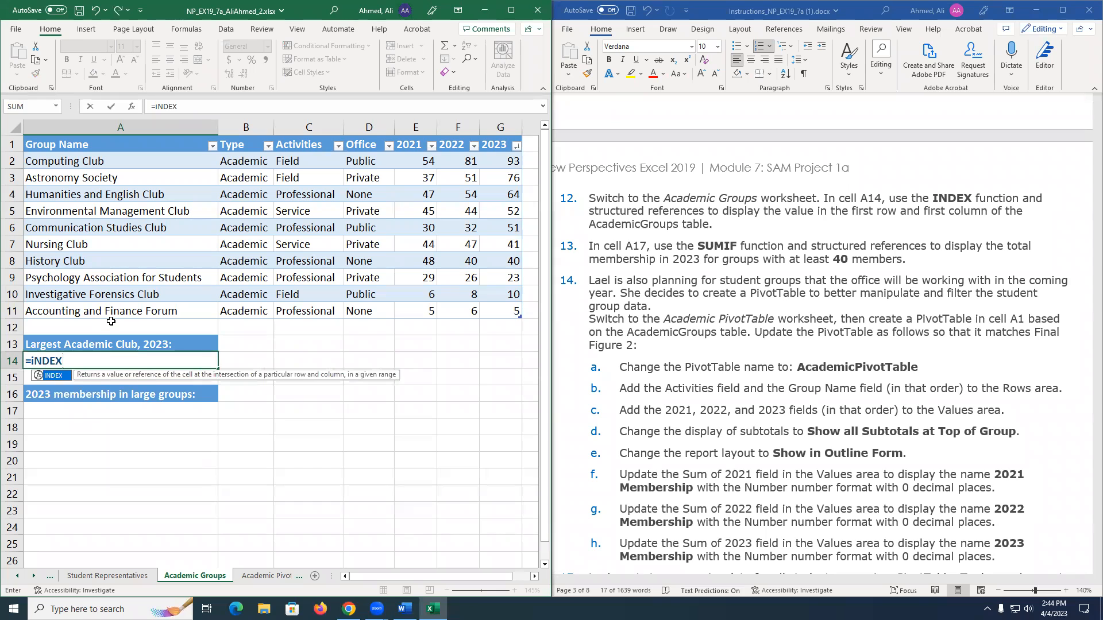
key("Tab")
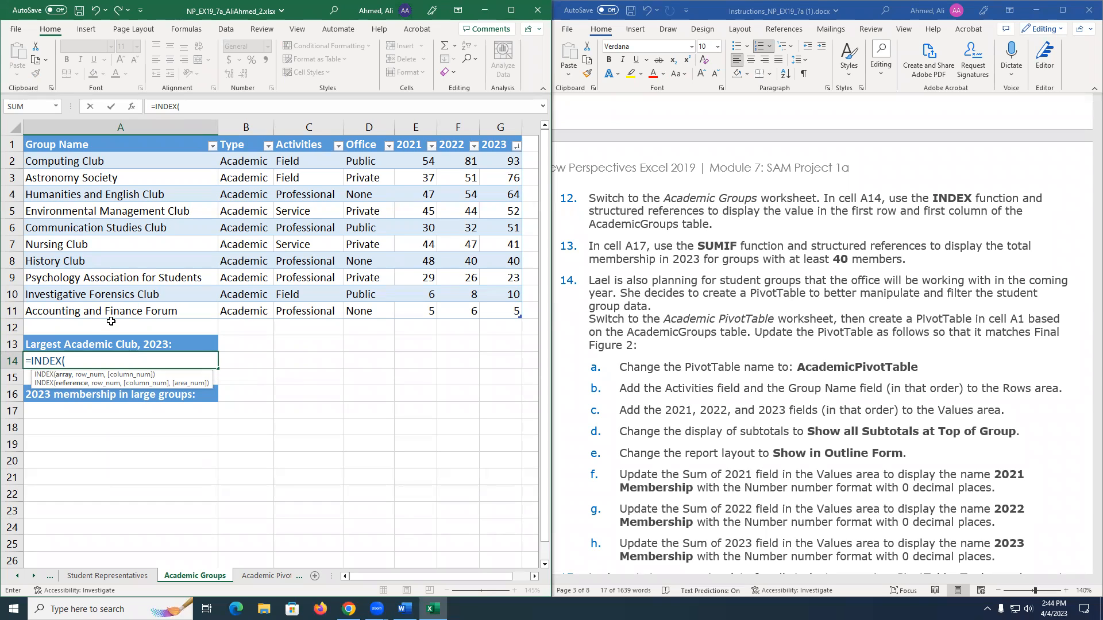
Set the INDEX array to A2 to G11, the AcademicGroups table, with row number 1 and column number 1.
left_click(69, 168)
left_click_drag(68, 173, 494, 309)
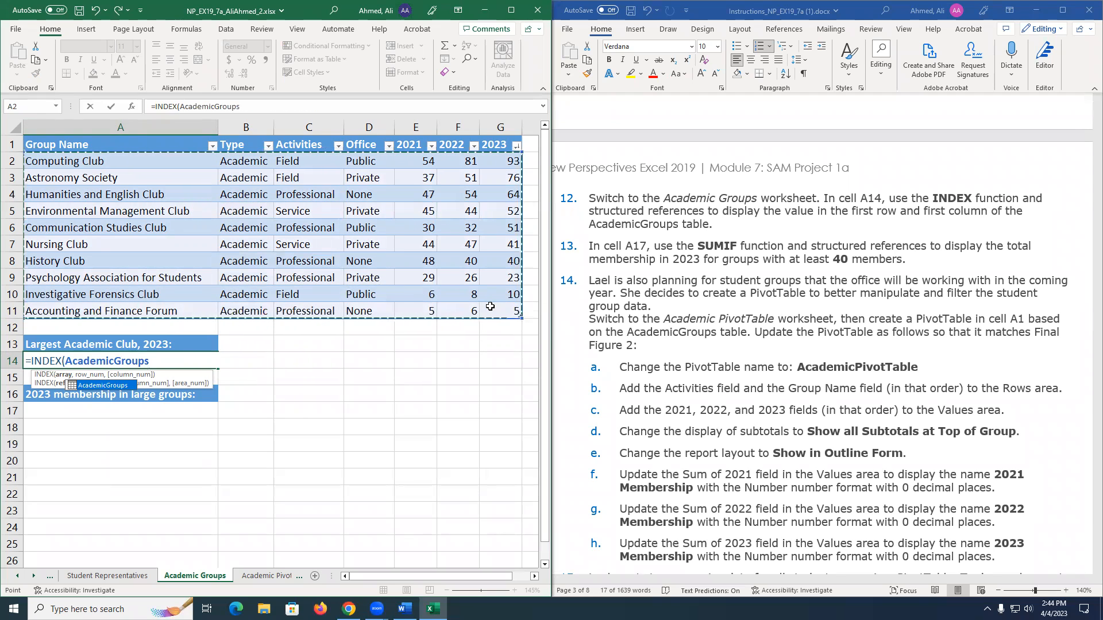
type(",")
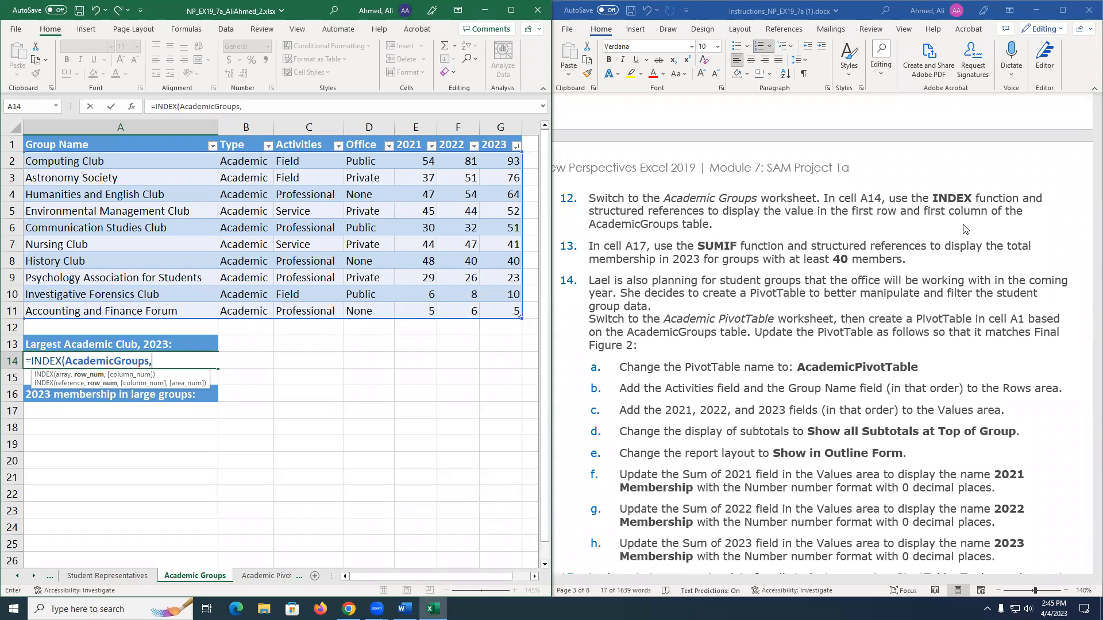
type("1,1")
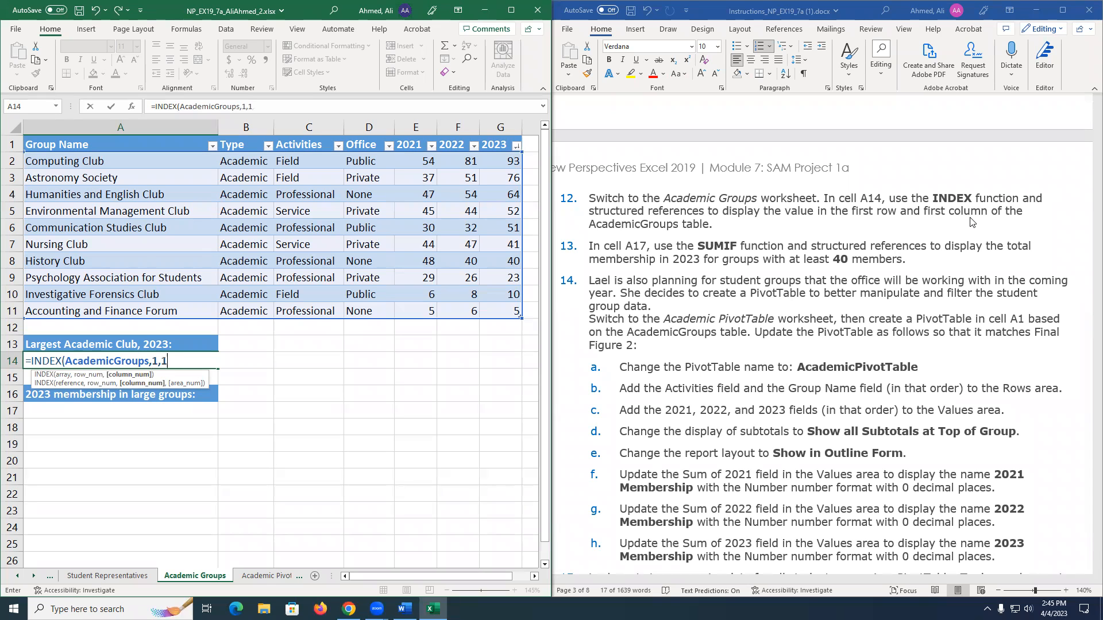
Complete the formula =INDEX(AcademicGroups,1,1) in cell A14 of the Academic Groups worksheet.
type(")")
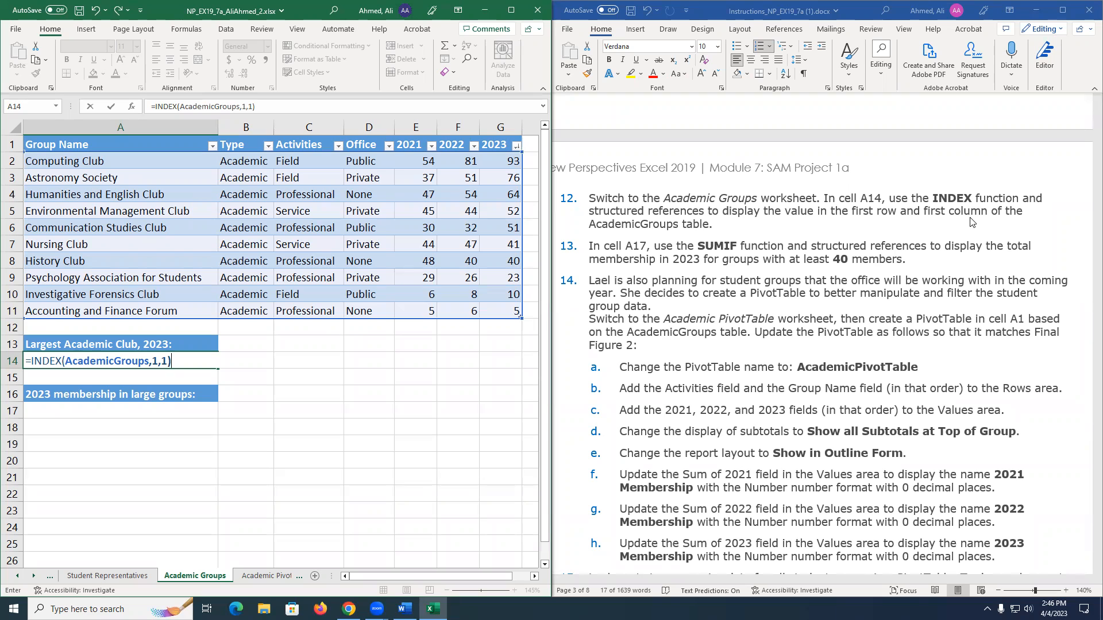
key("ctrl+Return")
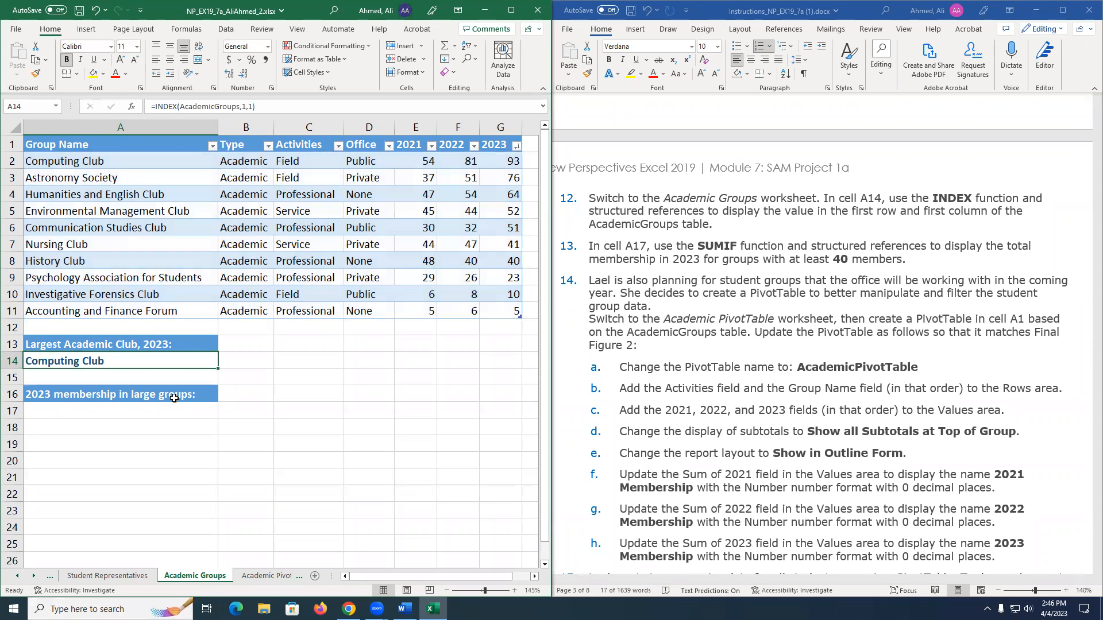
Try a direct reference to cell A2 in cell B14, clear that cell again and return to A14.
left_click(254, 363)
type("=")
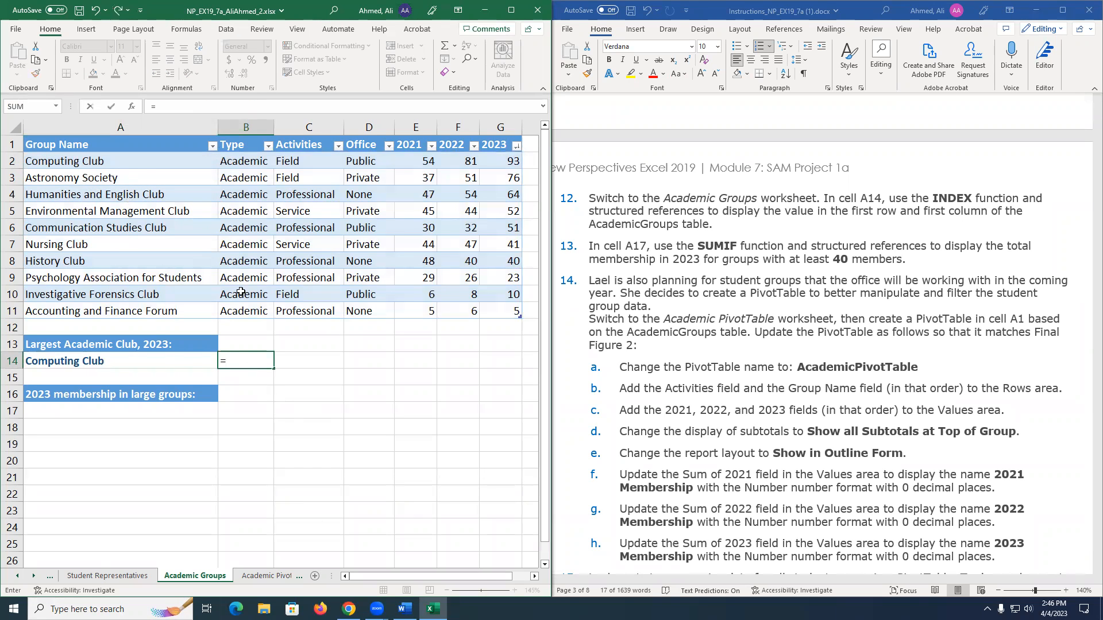
left_click(131, 164)
key("ctrl+Return")
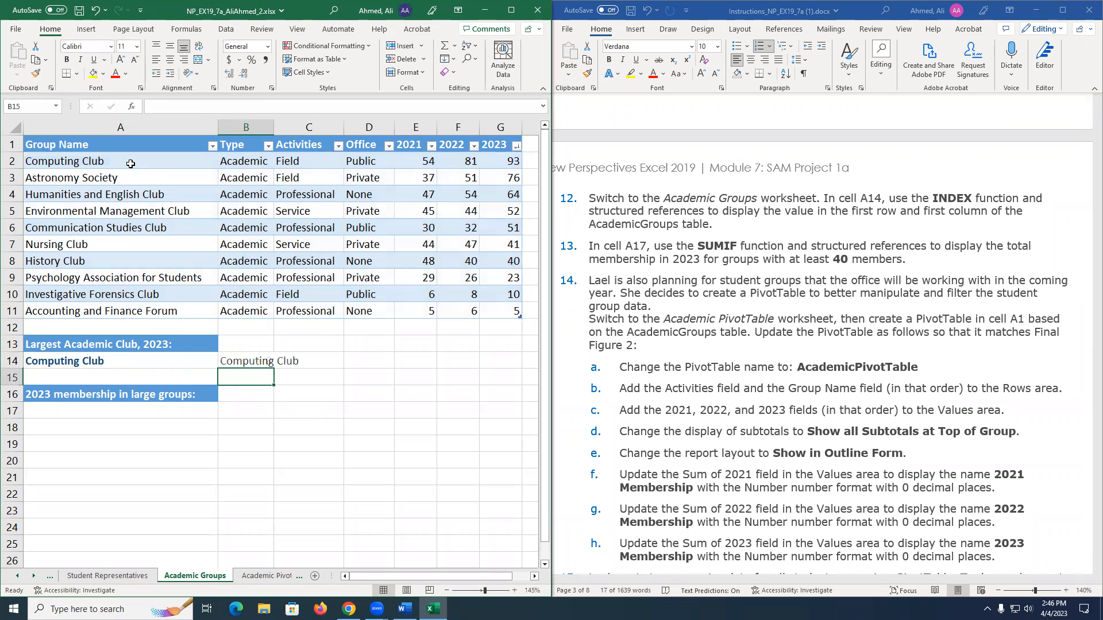
key("Down")
key("Down")
key("Right")
key("Up")
key("Left")
key("Up")
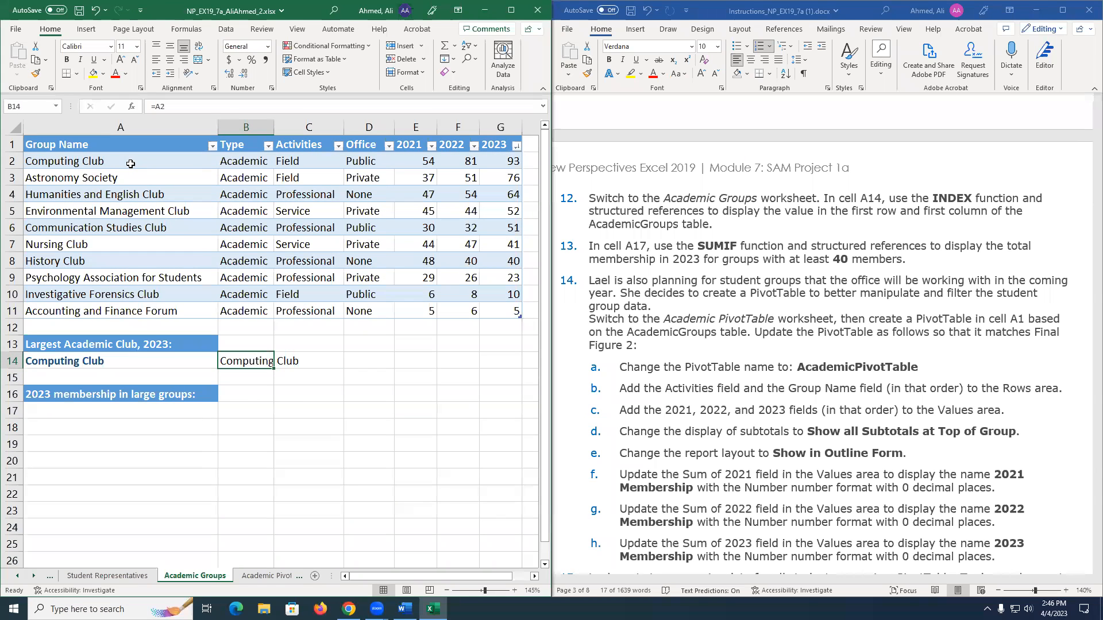
key("Delete")
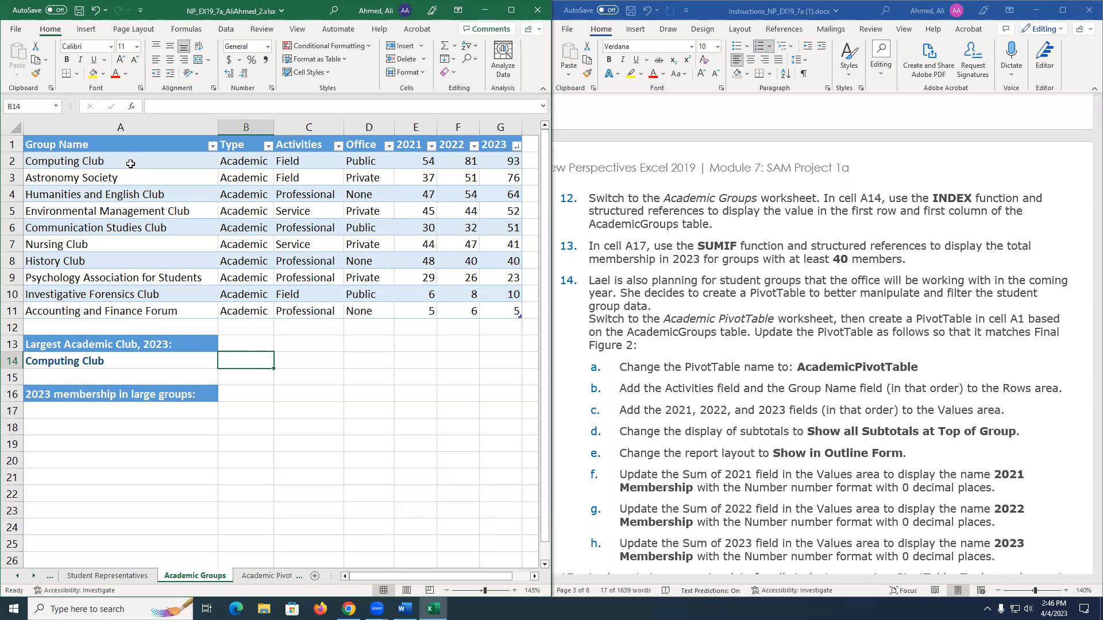
key("Left")
key("Right")
key("Left")
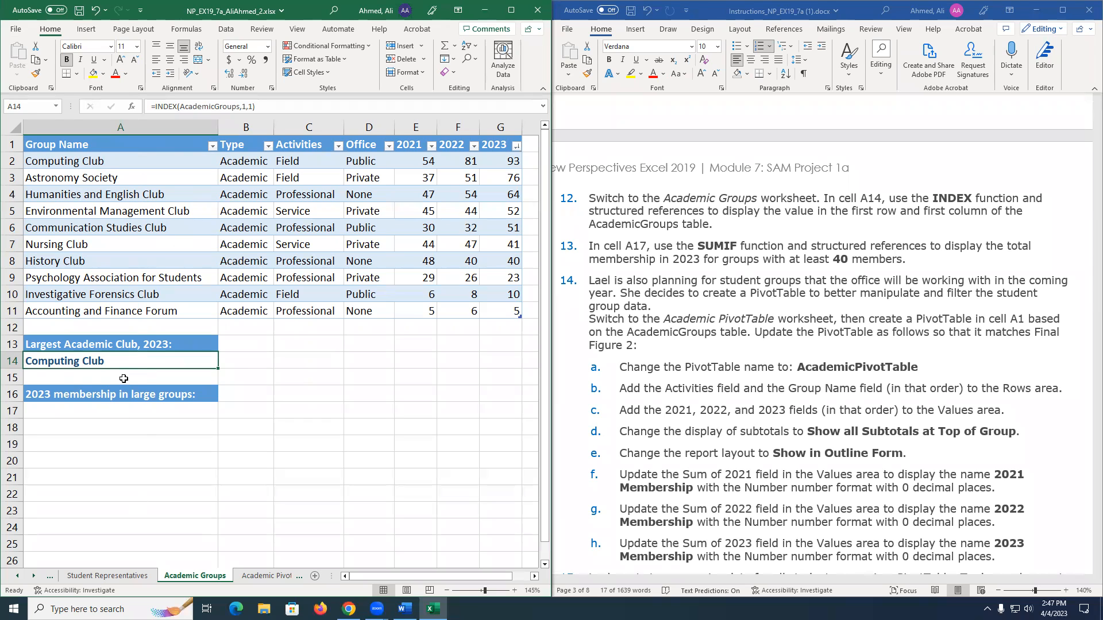
Review the arguments of the INDEX formula in cell A14 without changing it.
double_click(105, 361)
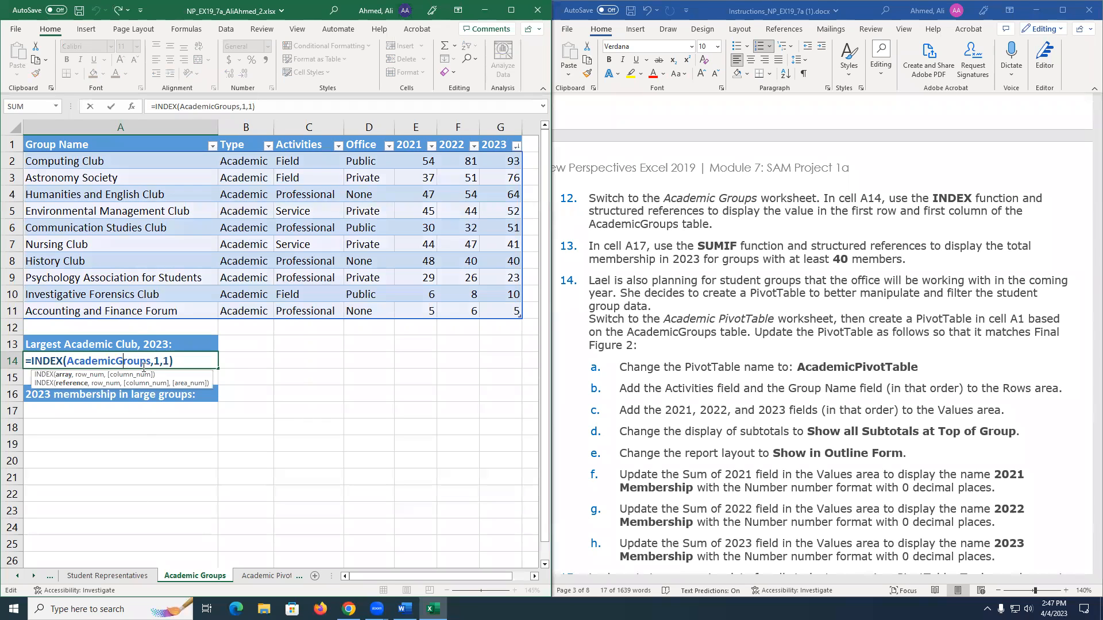
key("Return")
left_click(114, 358)
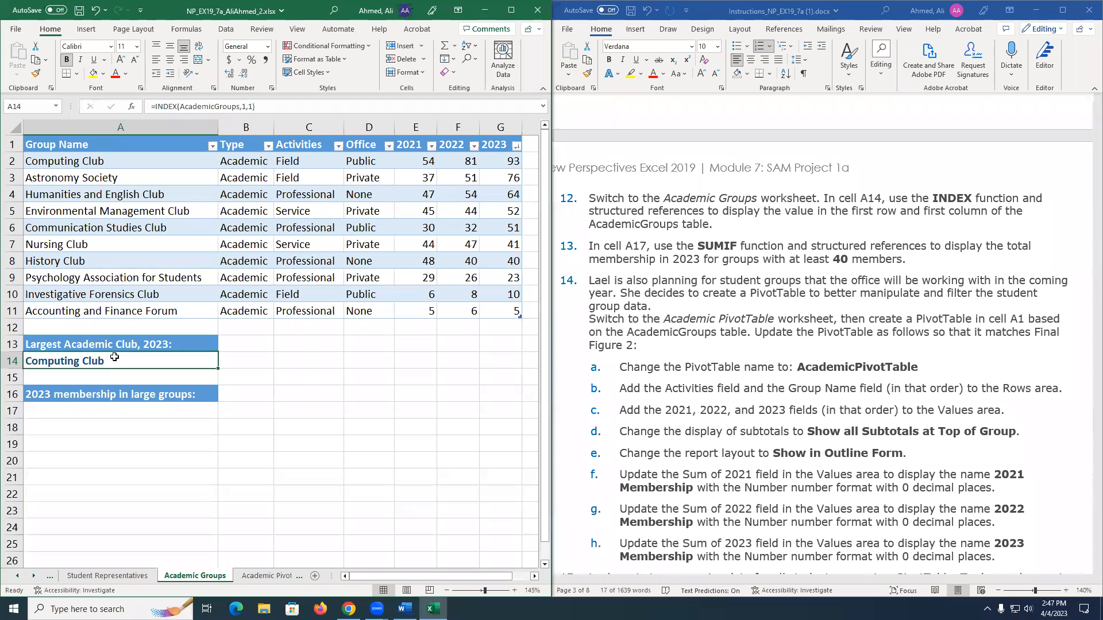
double_click(107, 360)
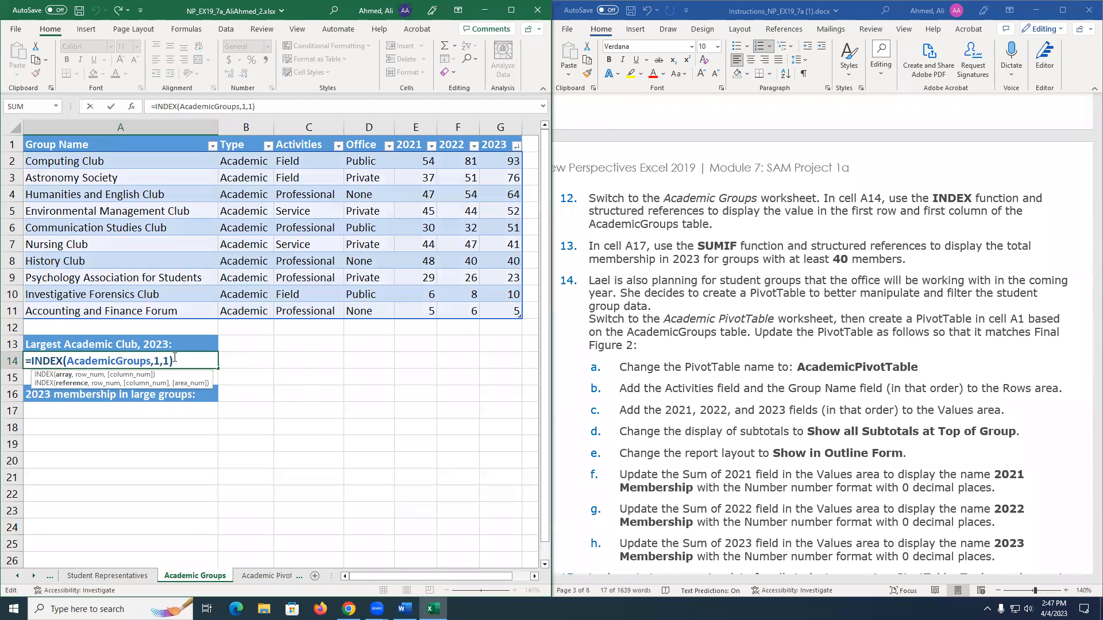
left_click(181, 360)
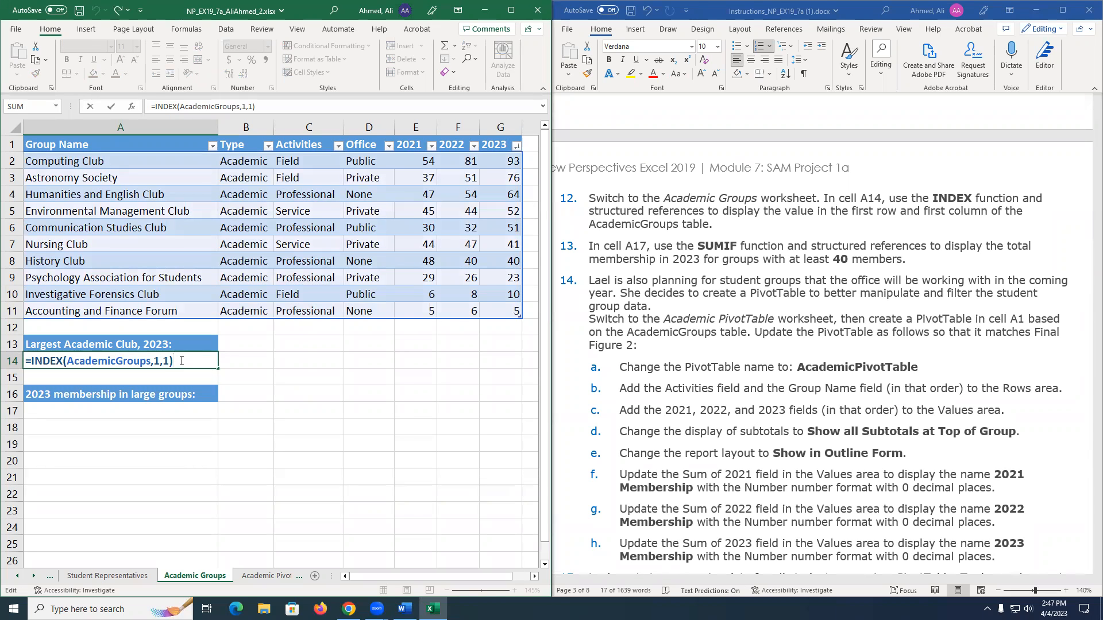
key("Return")
Switch to the Word instructions and highlight the whole of instruction 12 in yellow.
left_click(720, 231)
left_click_drag(720, 231, 606, 197)
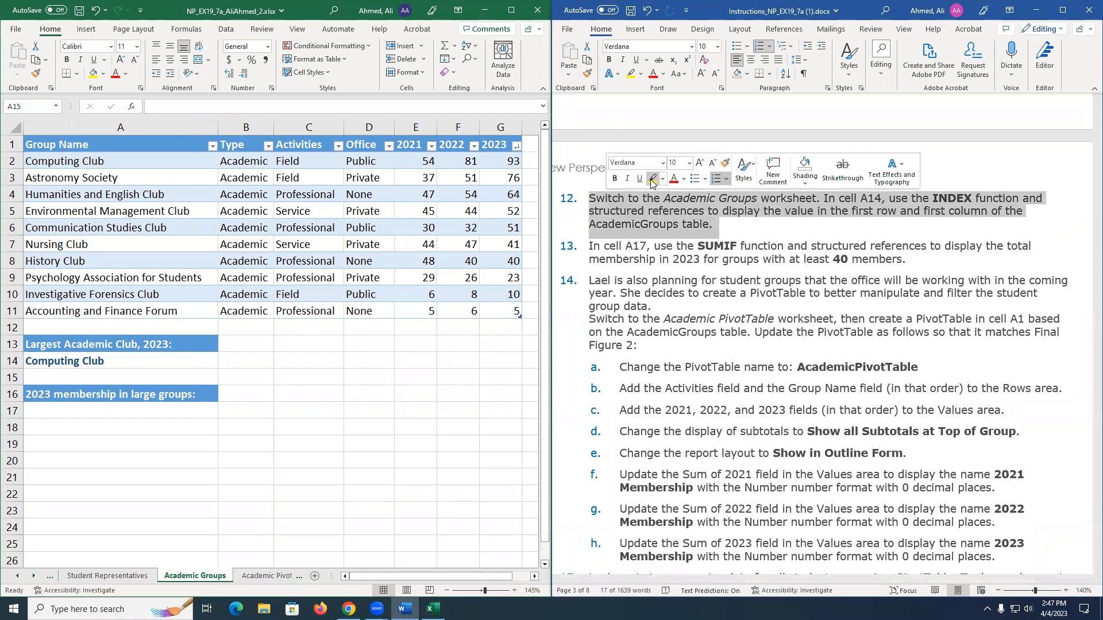
left_click(653, 179)
scroll(632, 190, "down", 2)
left_click(628, 188)
double_click(638, 171)
Switch to Excel and start a SUMIF formula in cell A17 with AcademicGroups[2023] as its range.
left_click(123, 396)
left_click(118, 413)
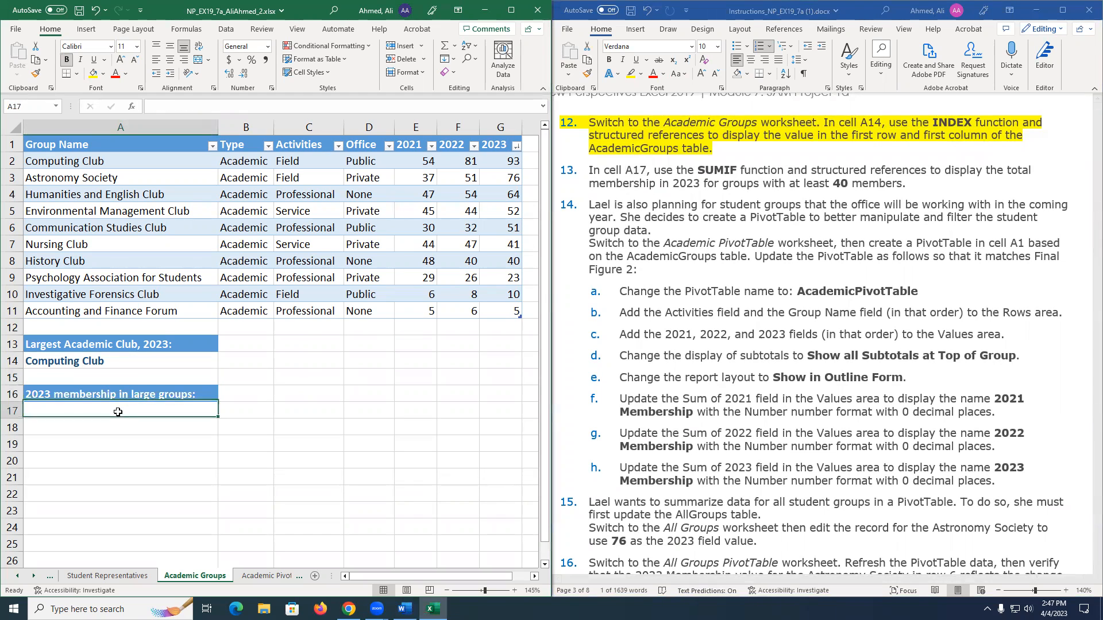
type("=")
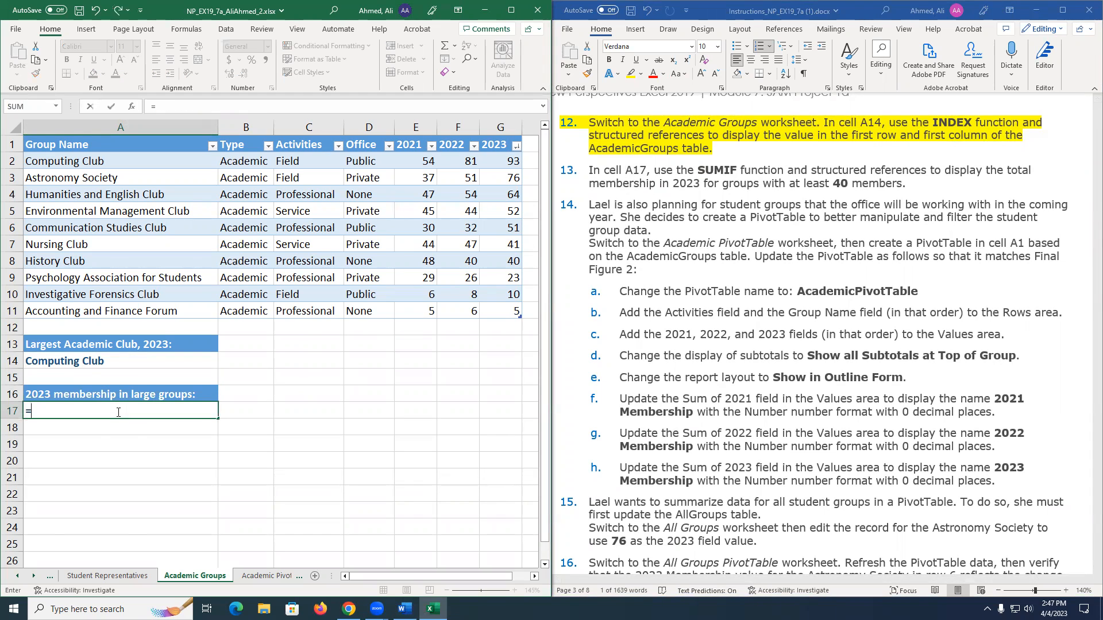
type("su")
key("BackSpace")
key("BackSpace")
type("sumo")
key("BackSpace")
key("BackSpace")
key("BackSpace")
key("BackSpace")
type("SUM")
key("BackSpace")
type("MIF(")
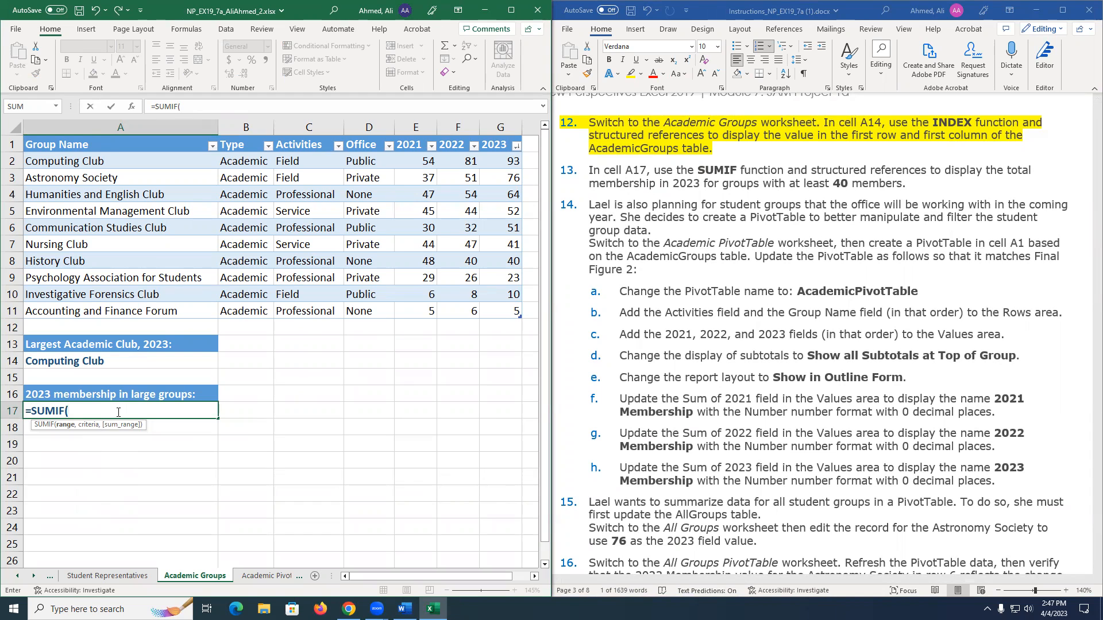
mouse_move(433, 574)
left_mouse_down()
mouse_move(454, 575)
mouse_move(435, 575)
left_mouse_up()
left_click_drag(506, 155, 508, 310)
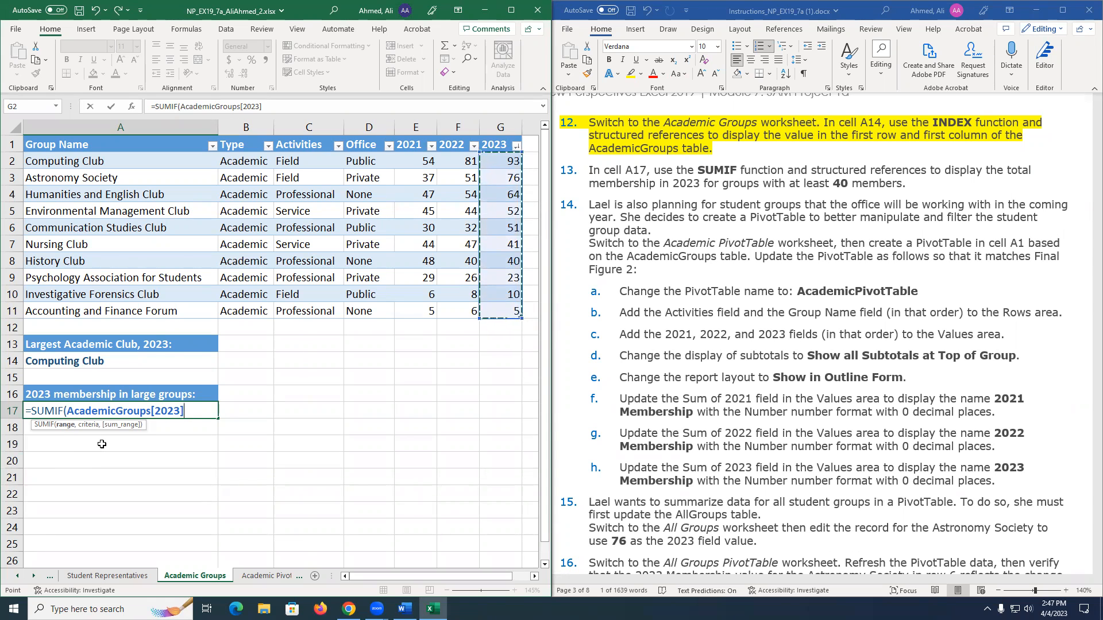
Add the criterion >=40 and the sum range AcademicGroups[2023] to the SUMIF formula in A17, and close its parenthesis.
type(",>")
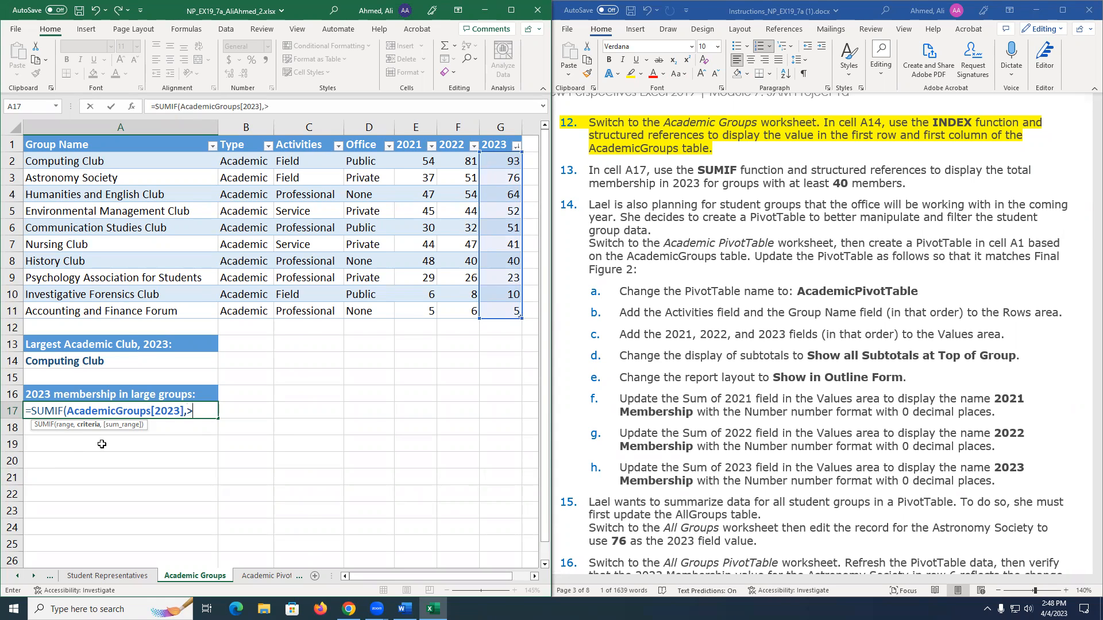
type("=40")
type(",")
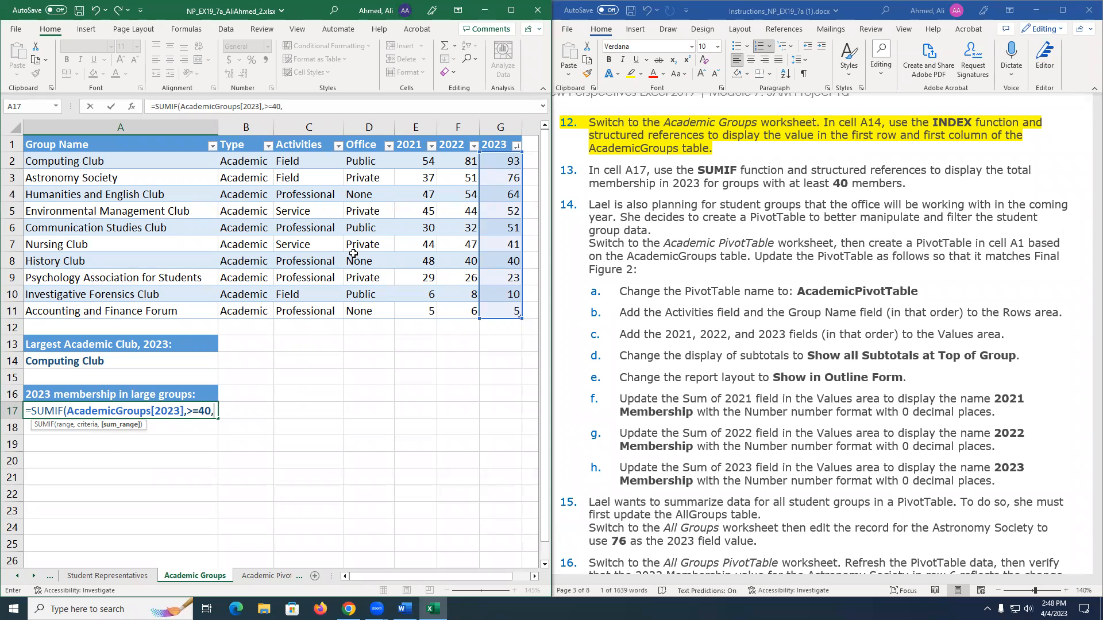
left_click_drag(497, 164, 500, 313)
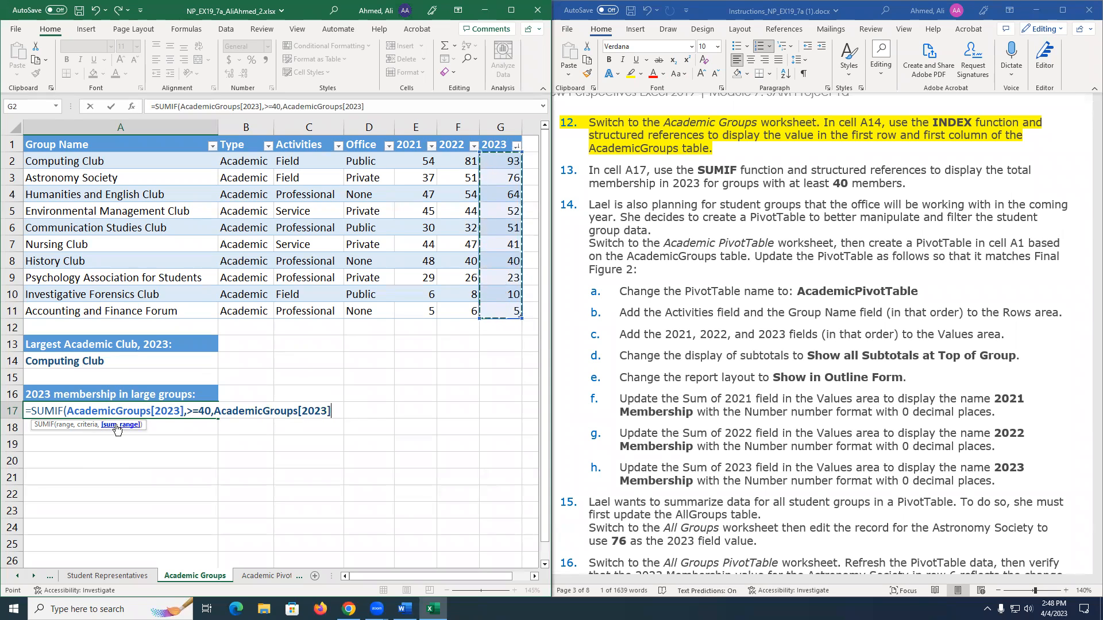
type(")")
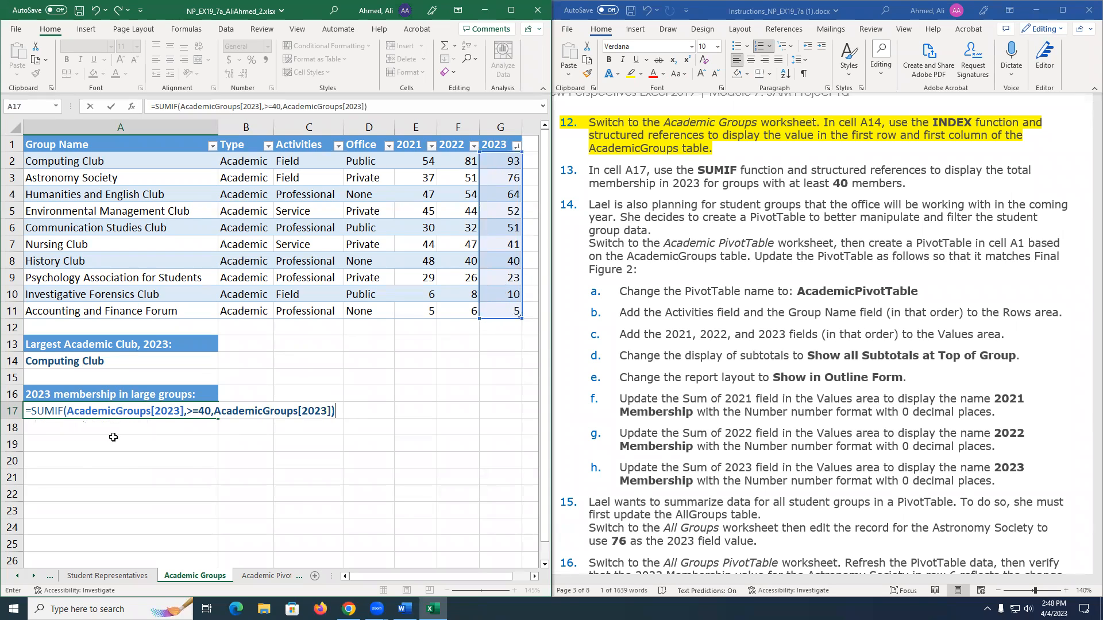
Enclose the SUMIF criterion in quotation marks as ">=40" and commit the formula in cell A17.
left_click(186, 411)
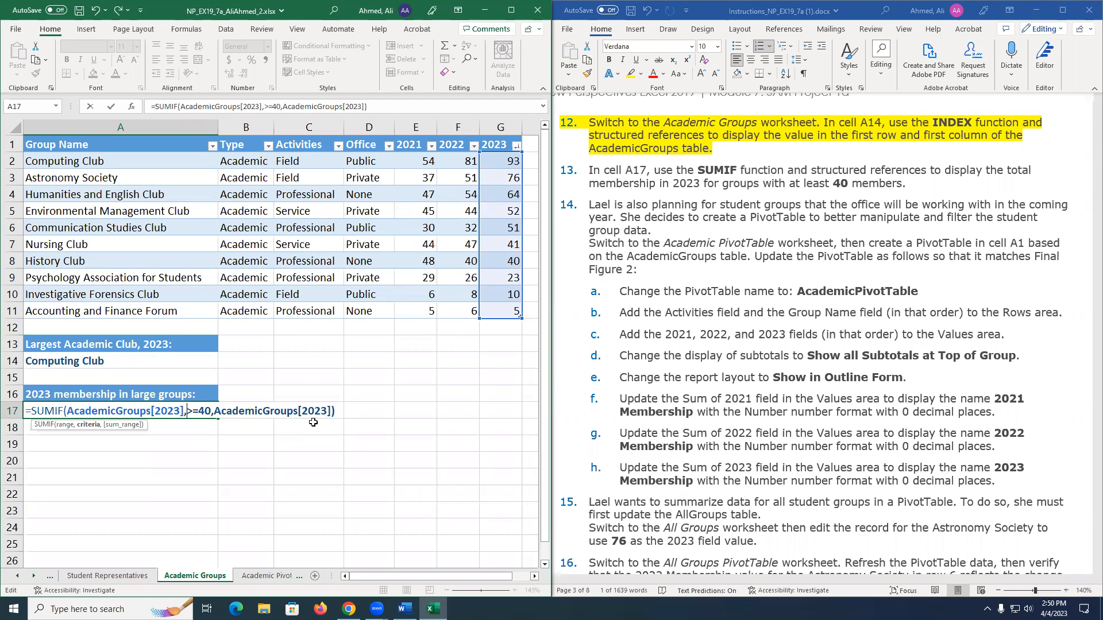
key("Return")
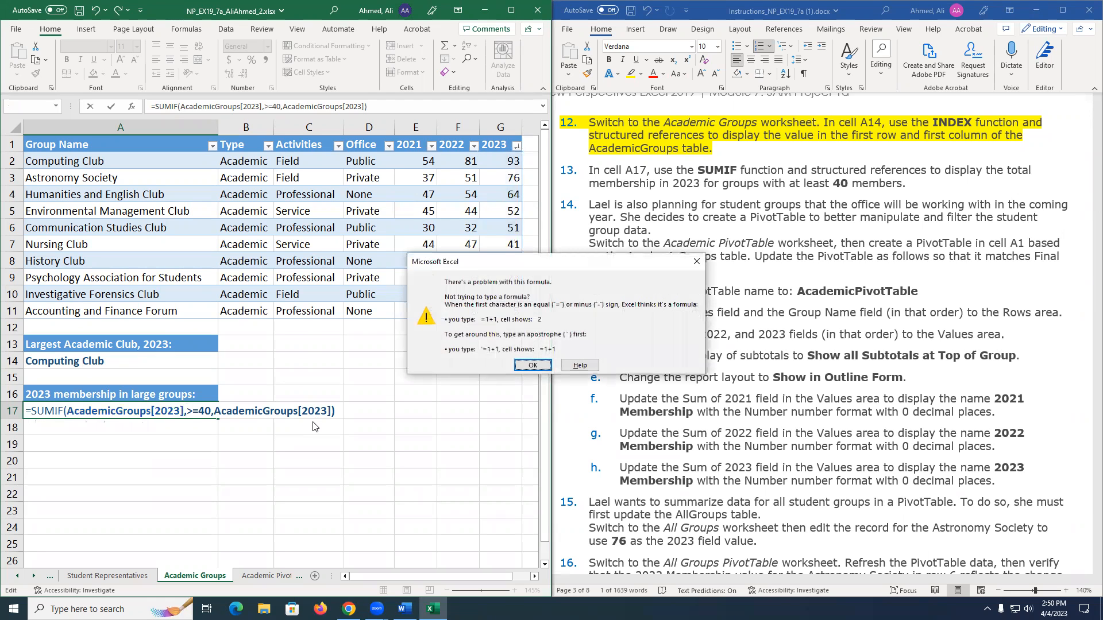
key("Return")
key("Return")
key("Return")
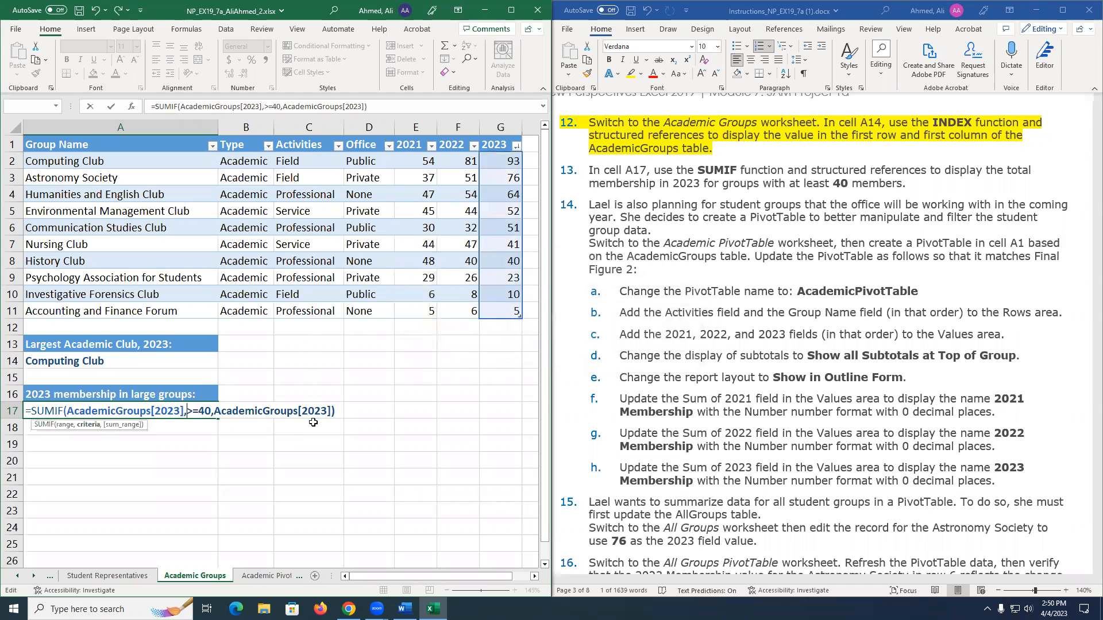
type("\">=40")
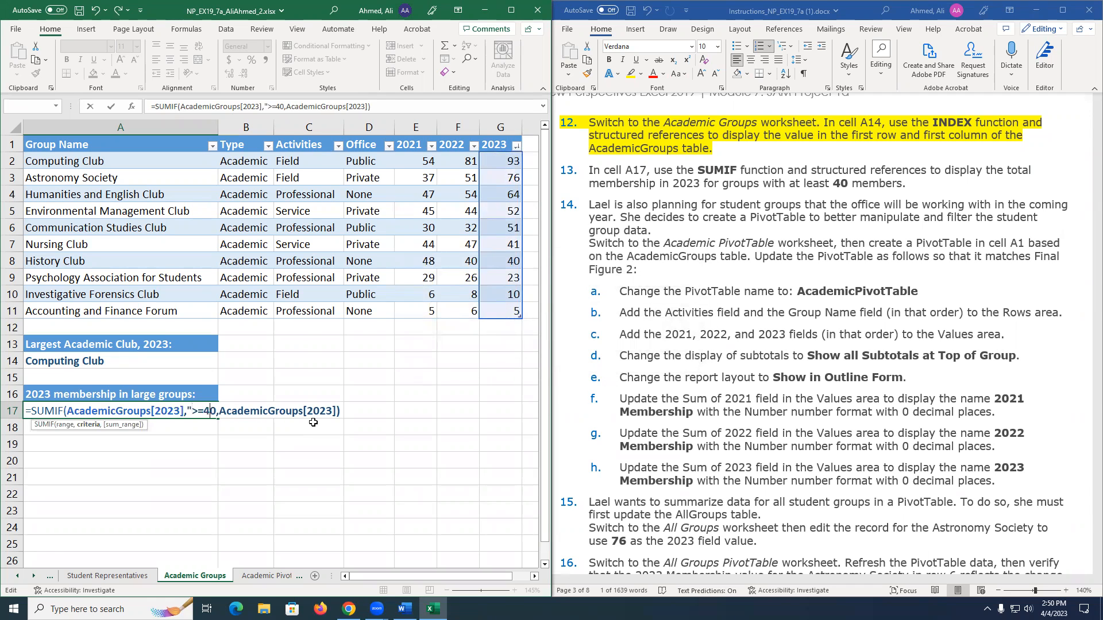
type("\"")
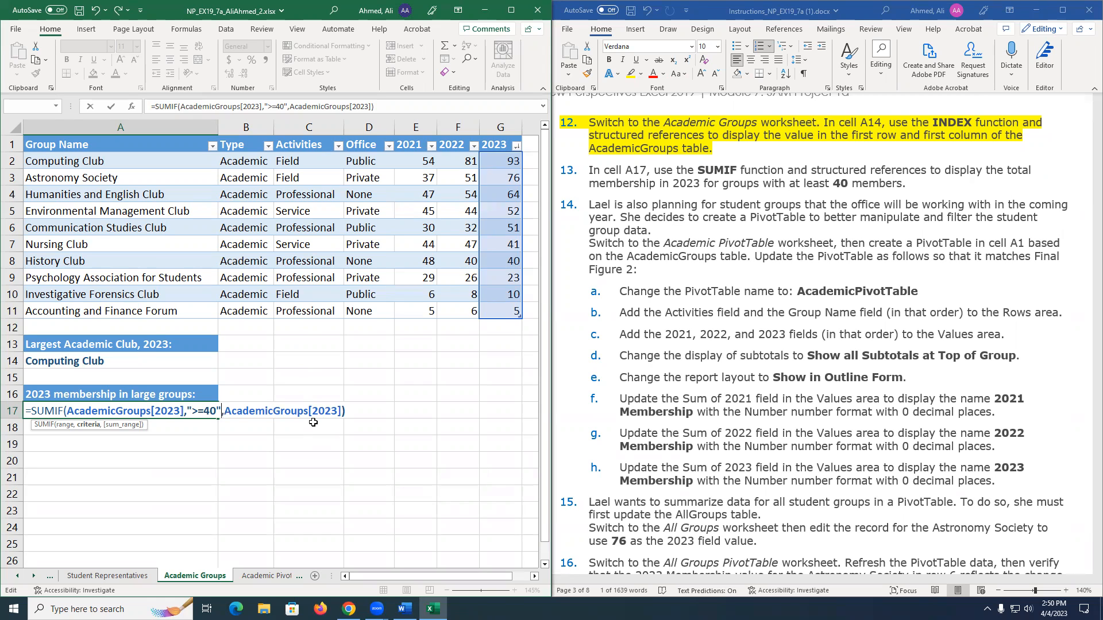
key("Return")
key("Up")
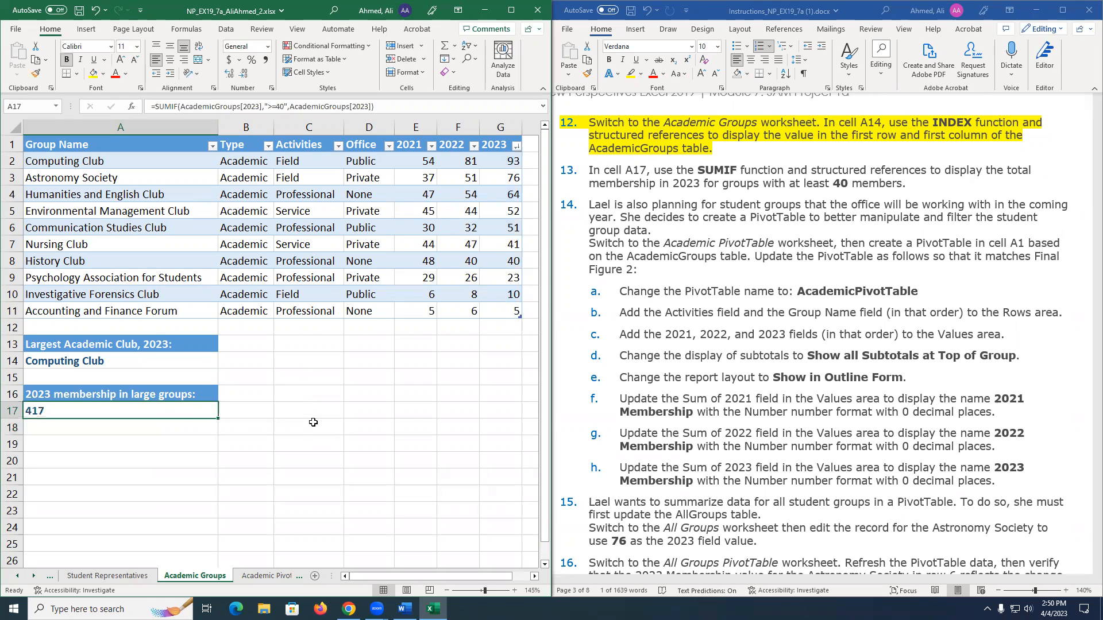
key("F2")
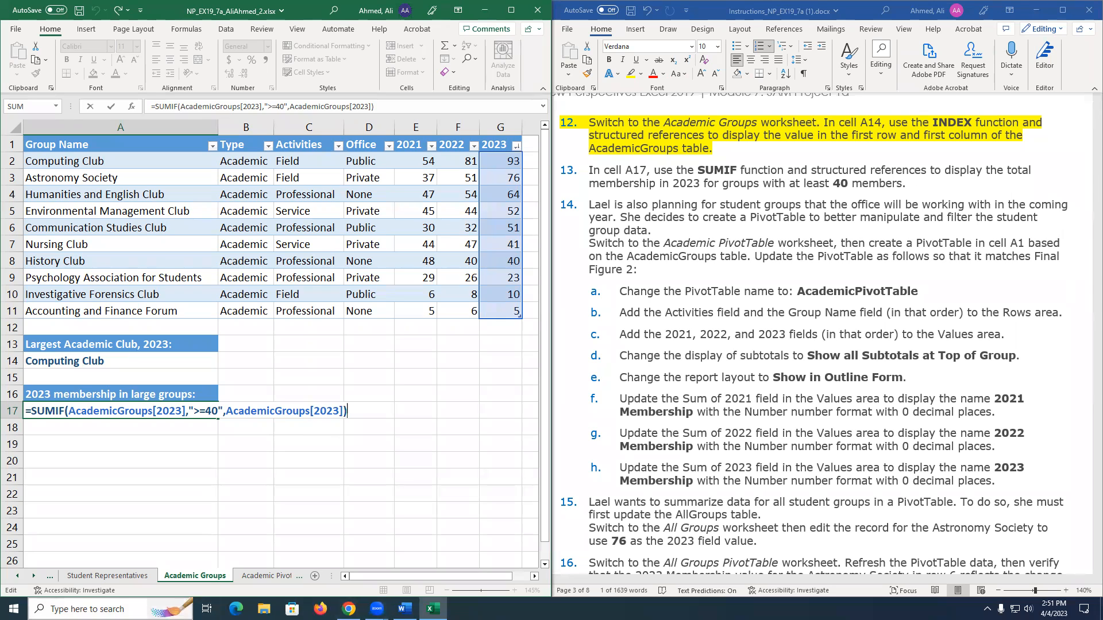
key("Return")
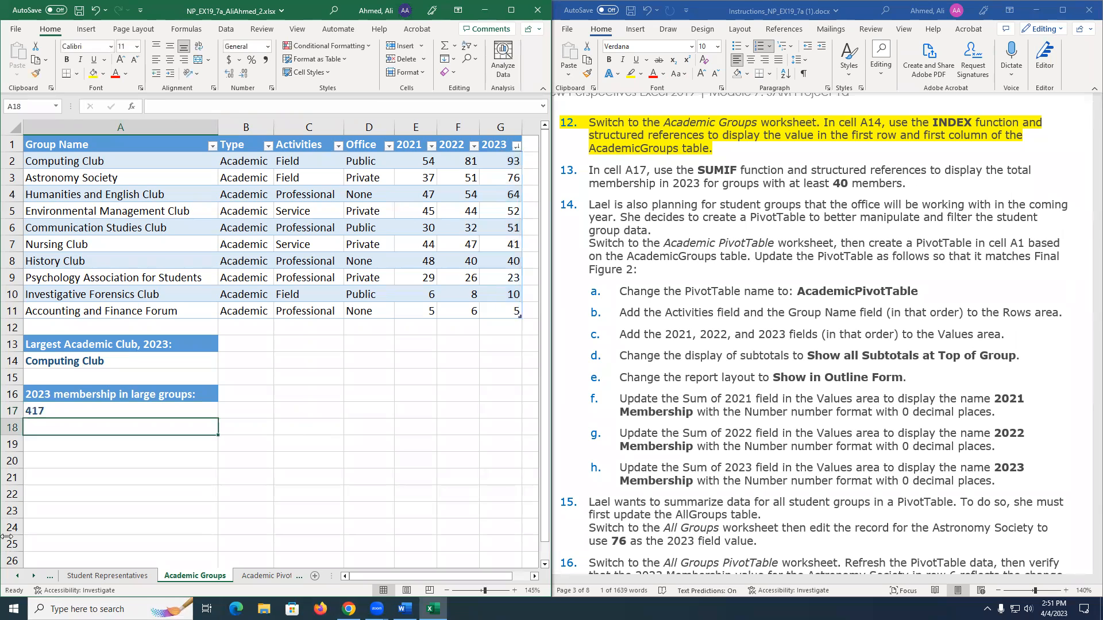
Switch to the Word instructions and highlight the whole of instruction 13 in yellow.
left_click(628, 166)
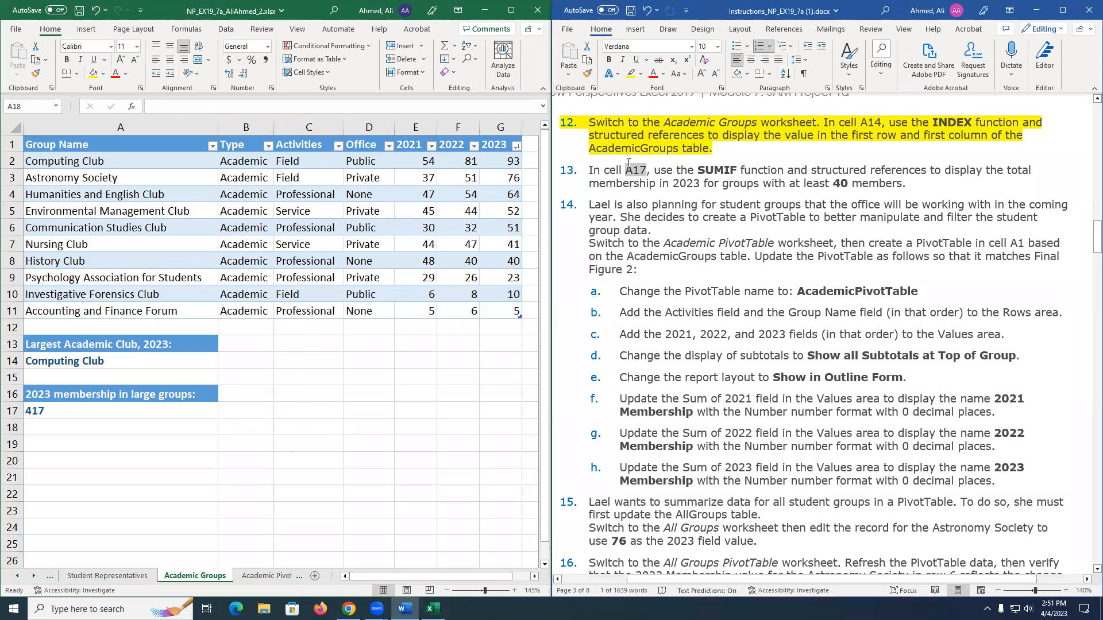
triple_click(594, 173)
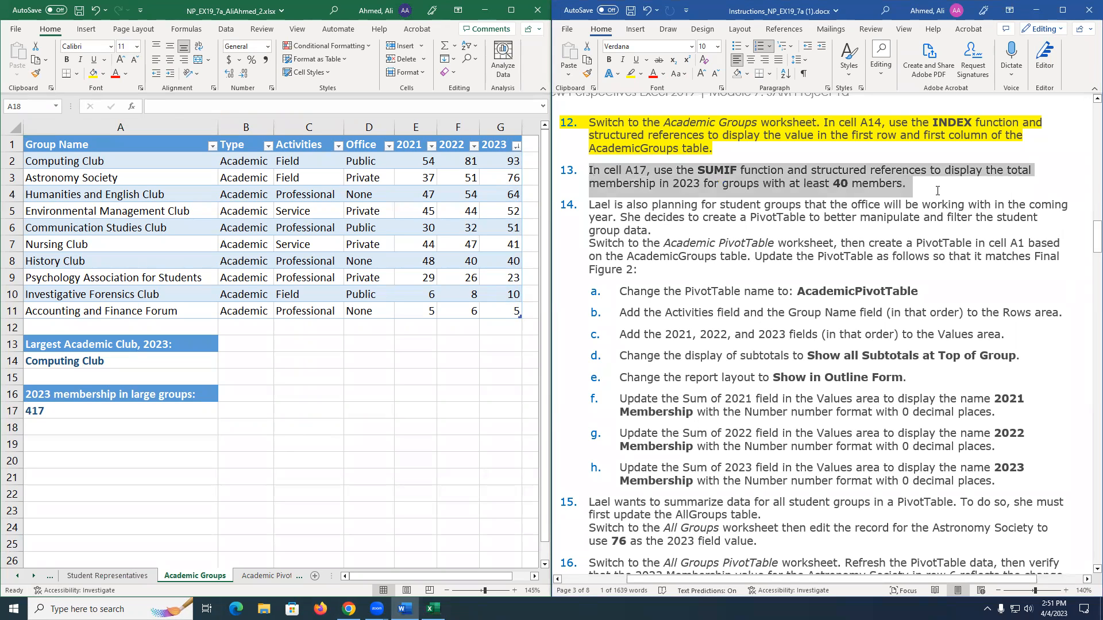
left_click(631, 77)
scroll(747, 287, "down", 2)
left_click(621, 131)
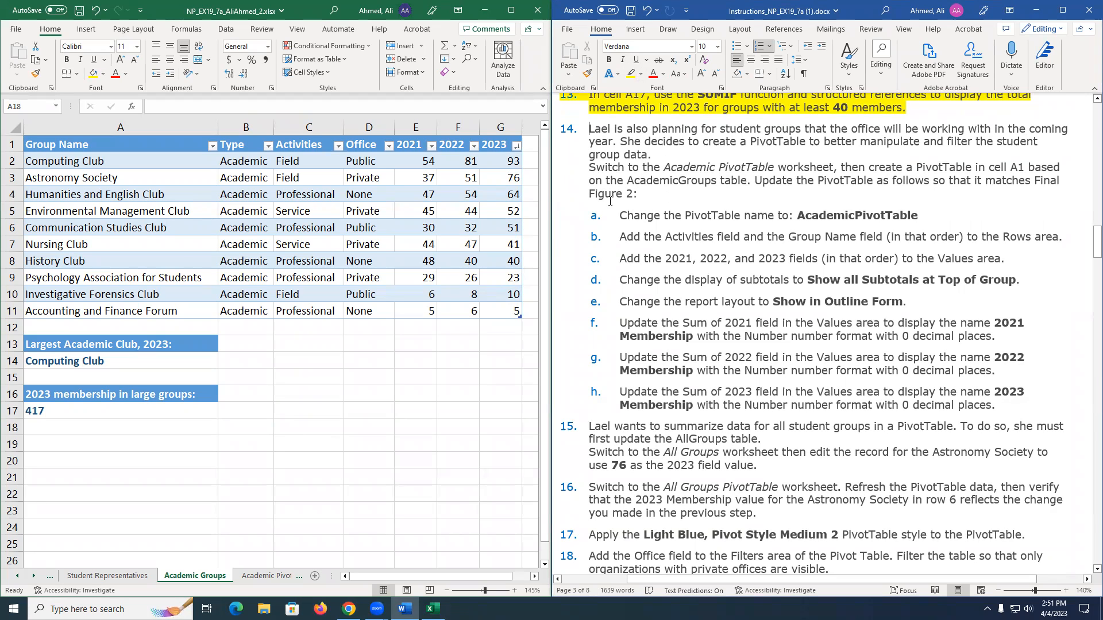
Switch to Excel, open the Academic PivotTable worksheet and select cell A1 as the PivotTable location.
left_click(263, 576)
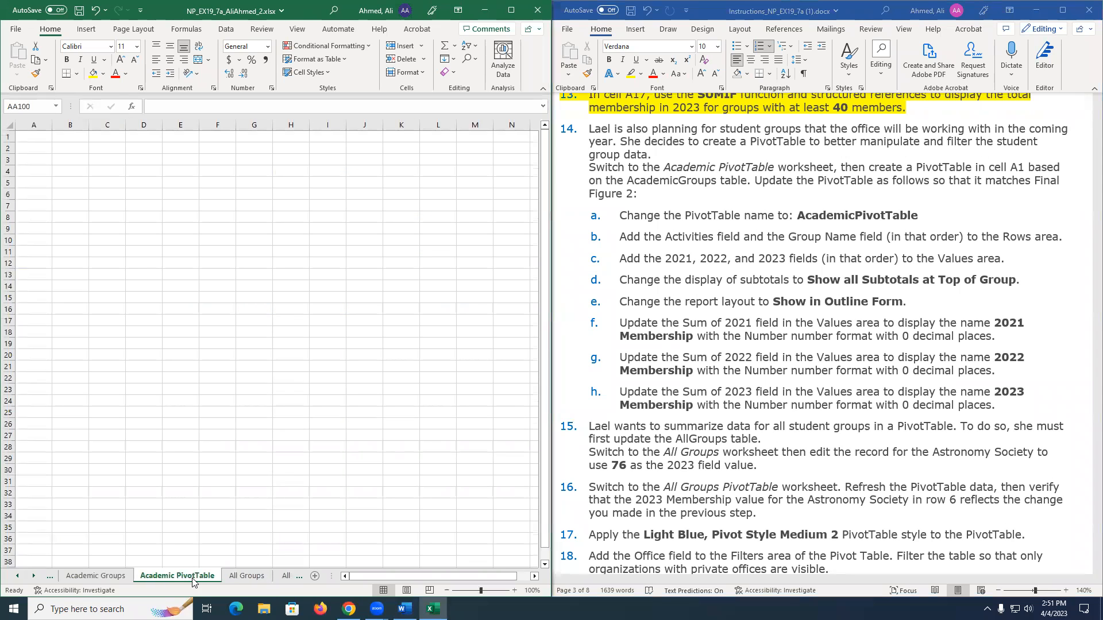
left_click(665, 241)
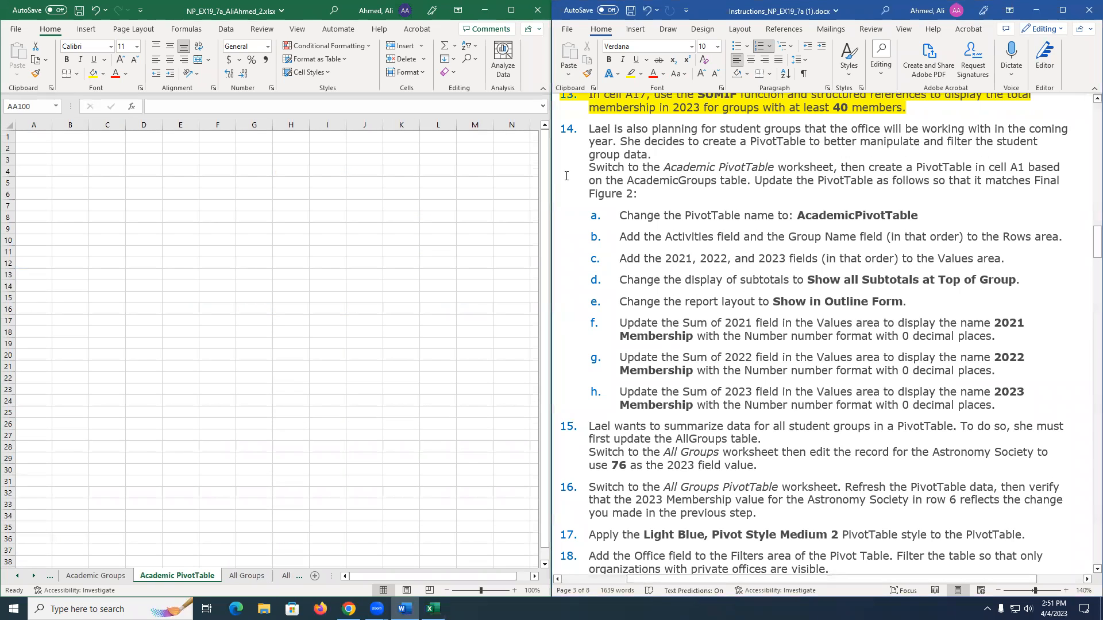
left_click_drag(664, 168, 833, 170)
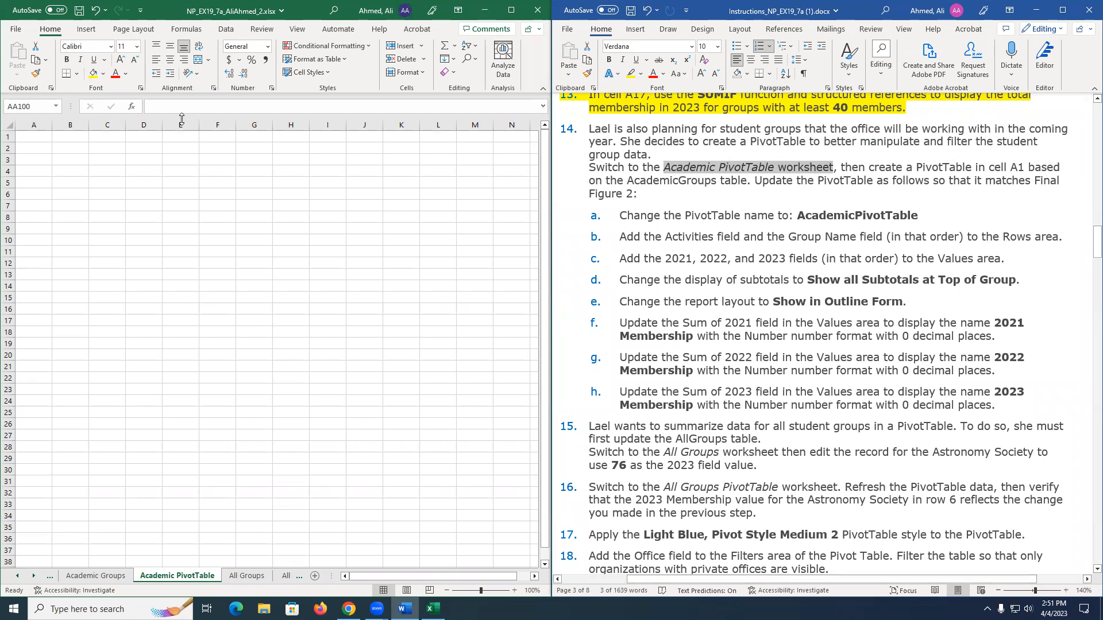
left_click(54, 169)
scroll(55, 173, "up", 2)
left_click(45, 146)
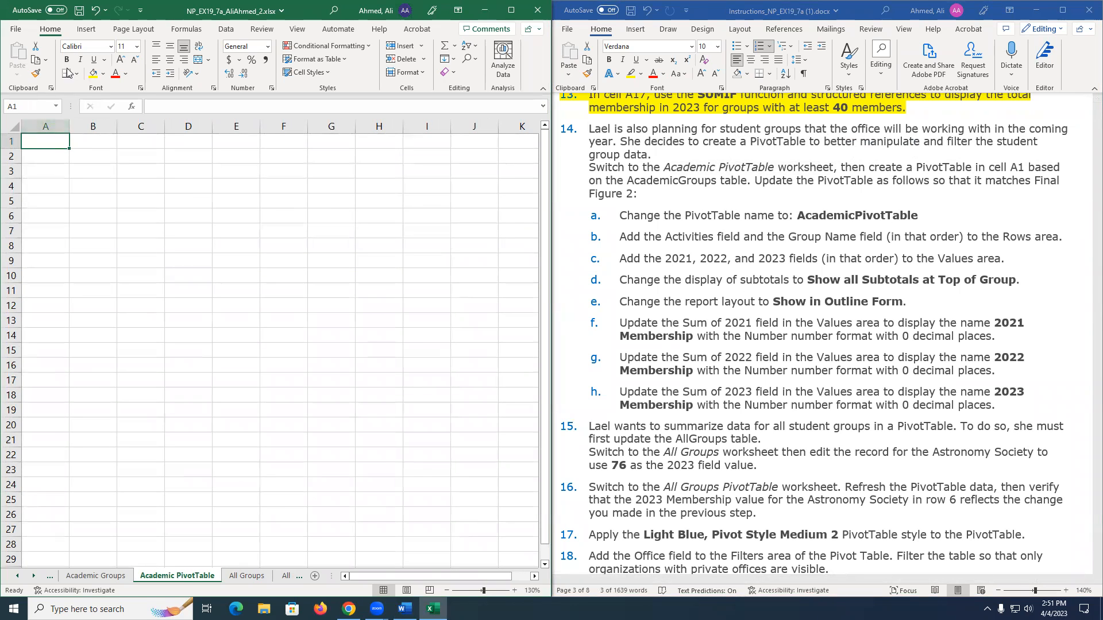
Create a PivotTable from the AcademicGroups table, placed in cell A1 of the existing Academic PivotTable worksheet.
left_click(80, 32)
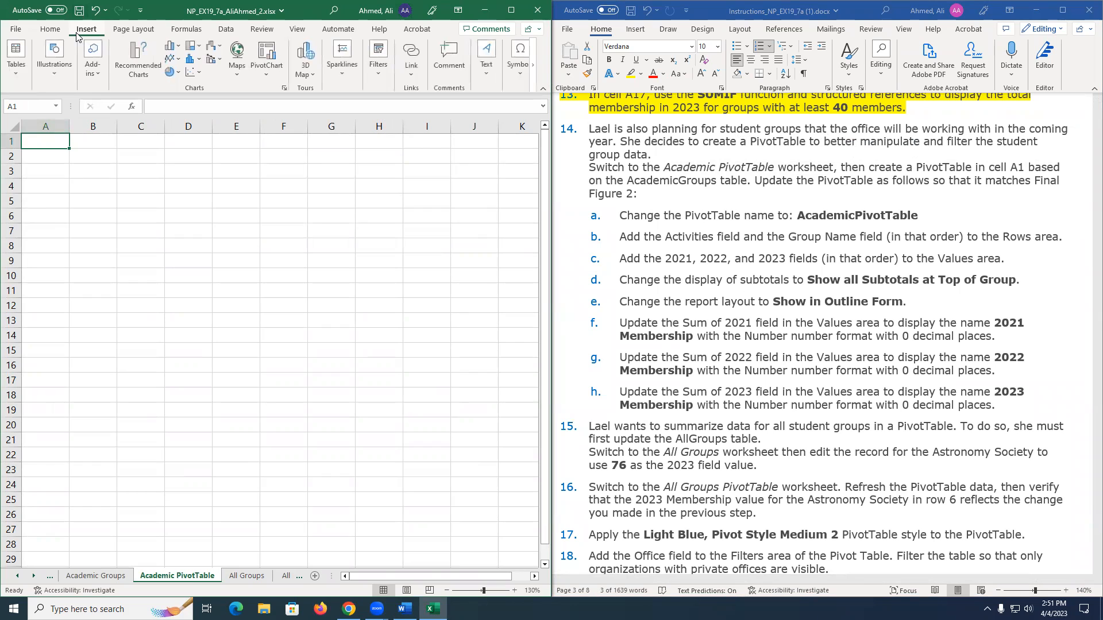
left_click(11, 75)
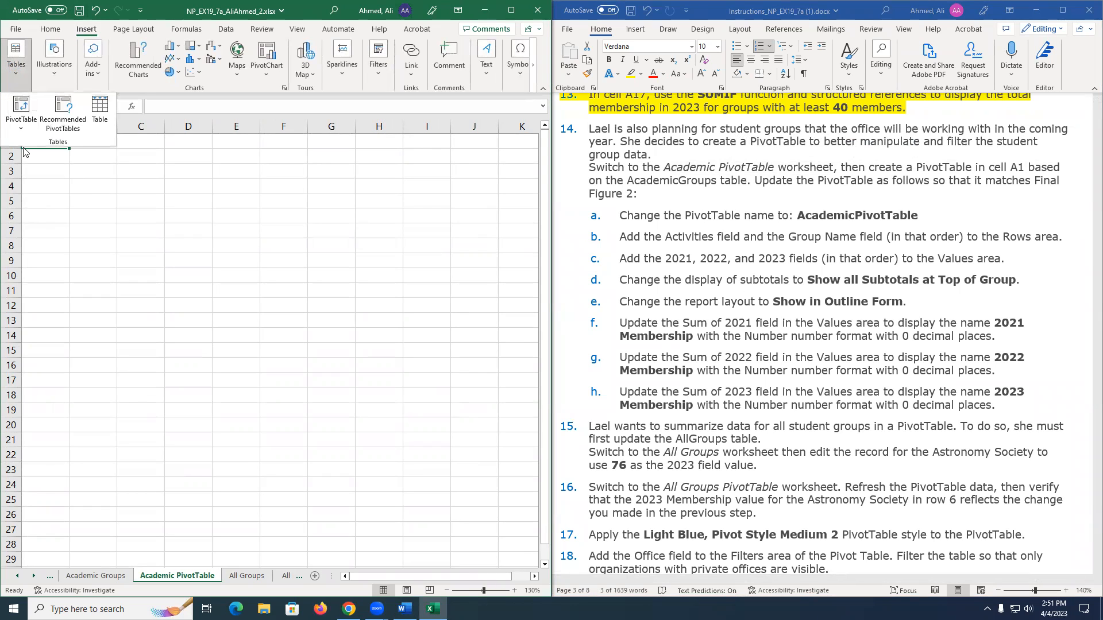
left_click(19, 129)
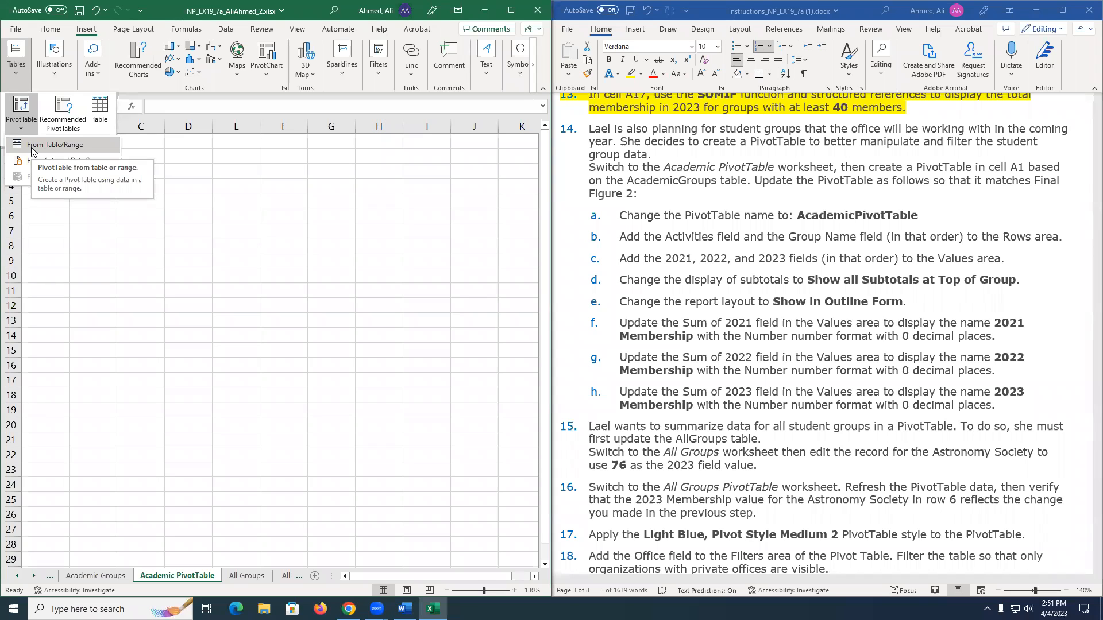
left_click(32, 151)
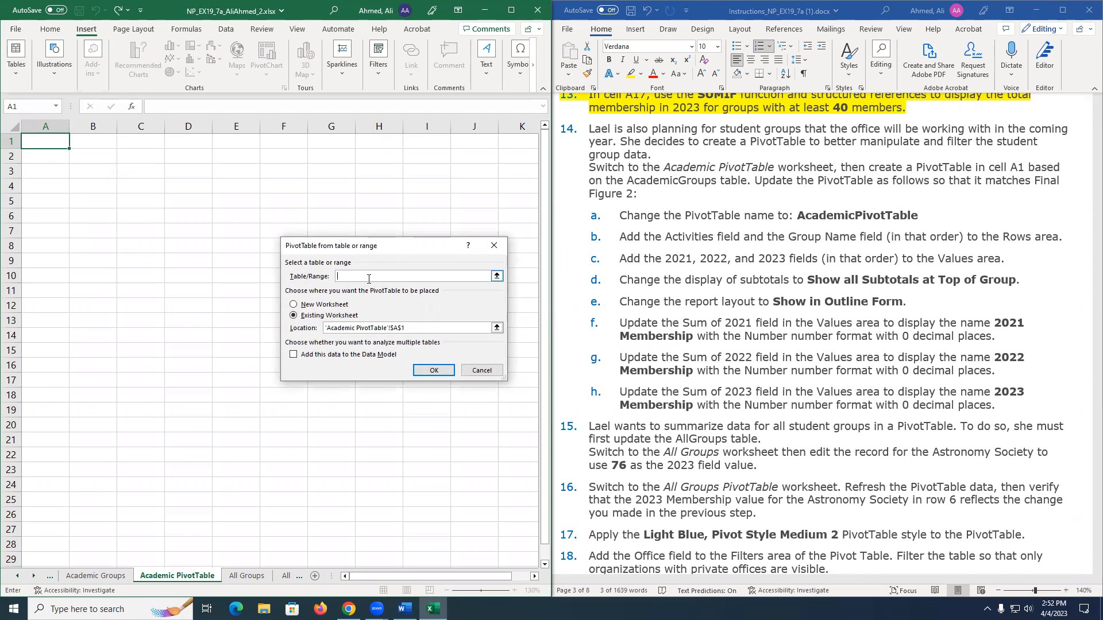
left_click(102, 577)
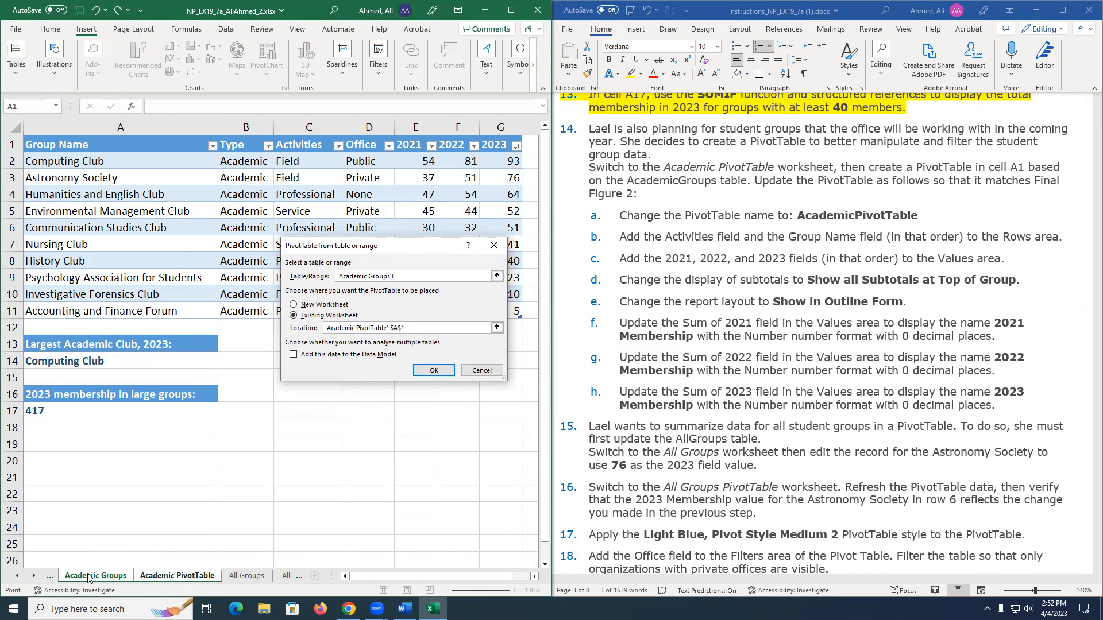
left_click_drag(45, 164, 58, 211)
left_click_drag(342, 252, 510, 310)
left_click_drag(68, 145, 292, 316)
left_click_drag(428, 575, 375, 575)
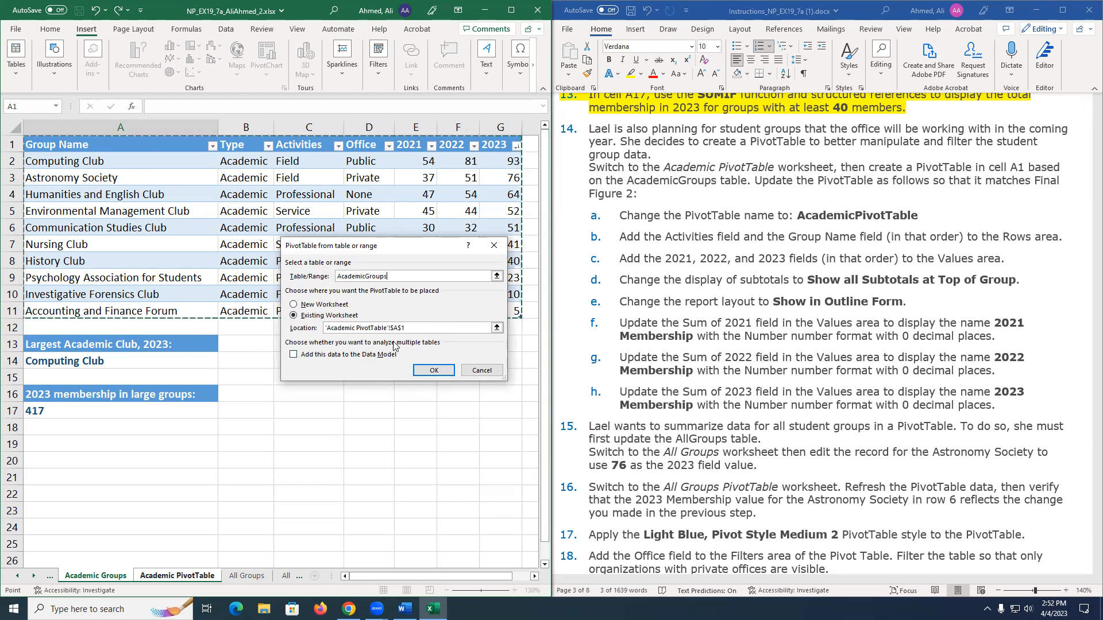
left_click(432, 370)
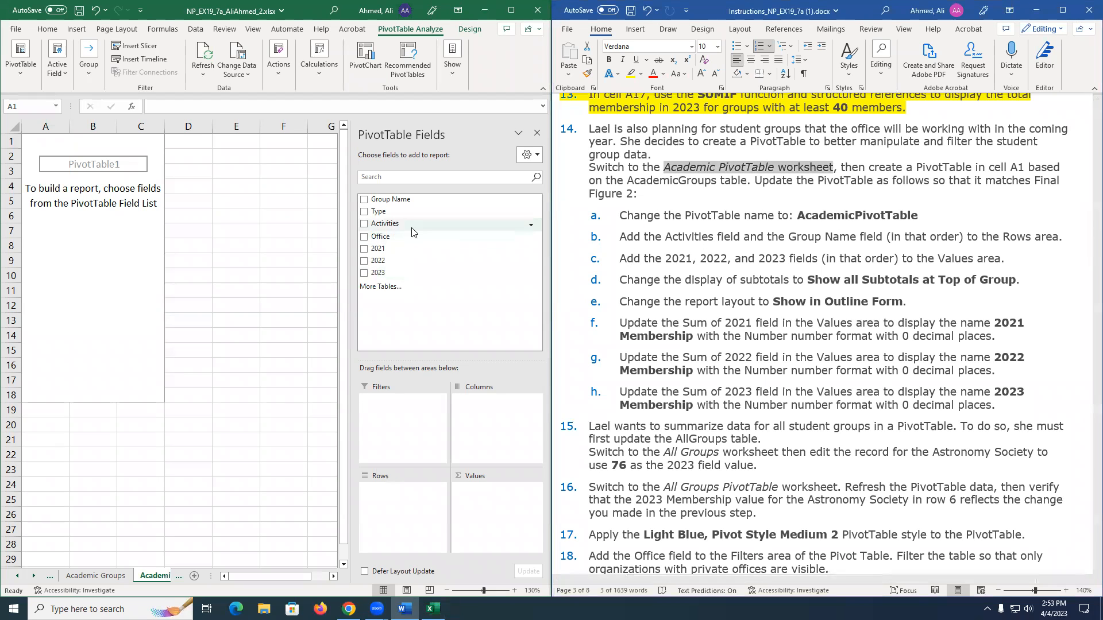
Rename the PivotTable as AcademicPivotTable, as given in instruction 14a.
left_click(714, 184)
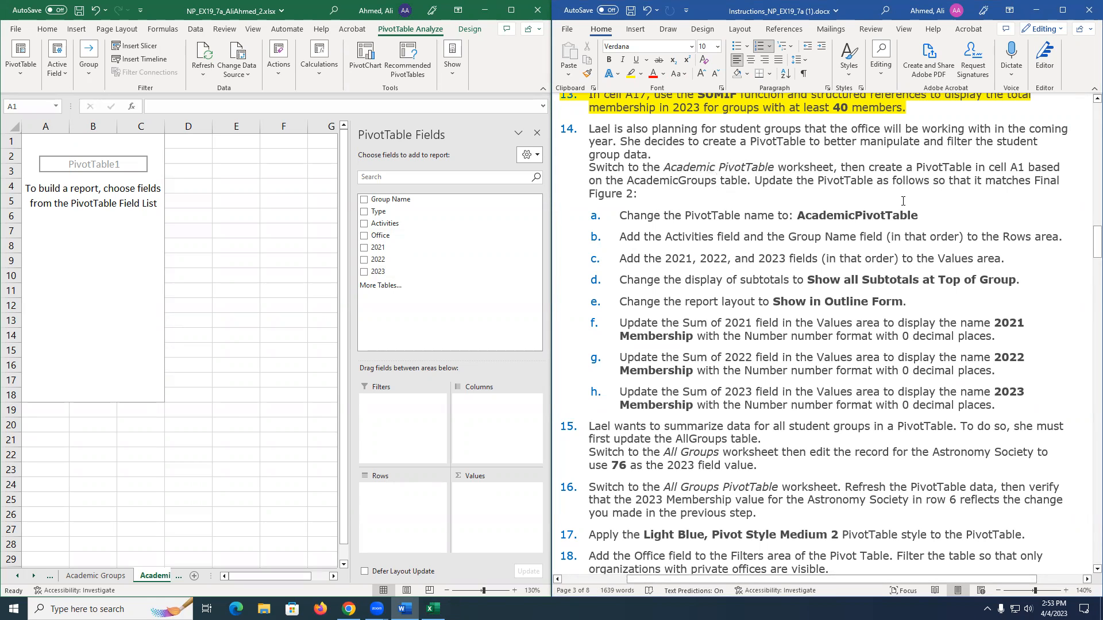
left_click_drag(619, 217, 918, 216)
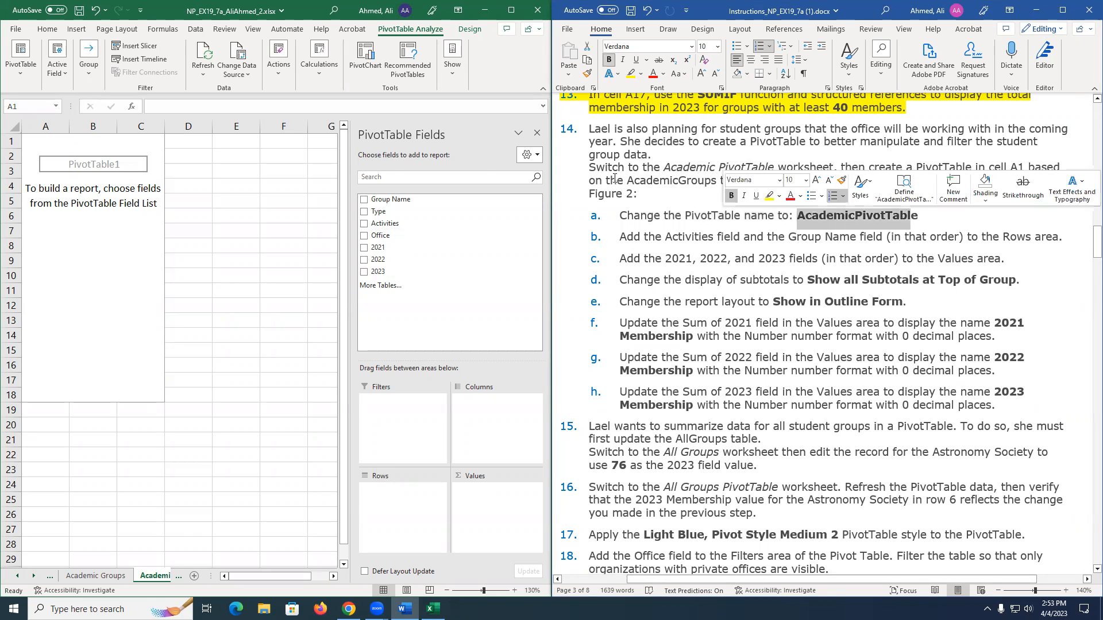
left_click(17, 75)
left_click(16, 79)
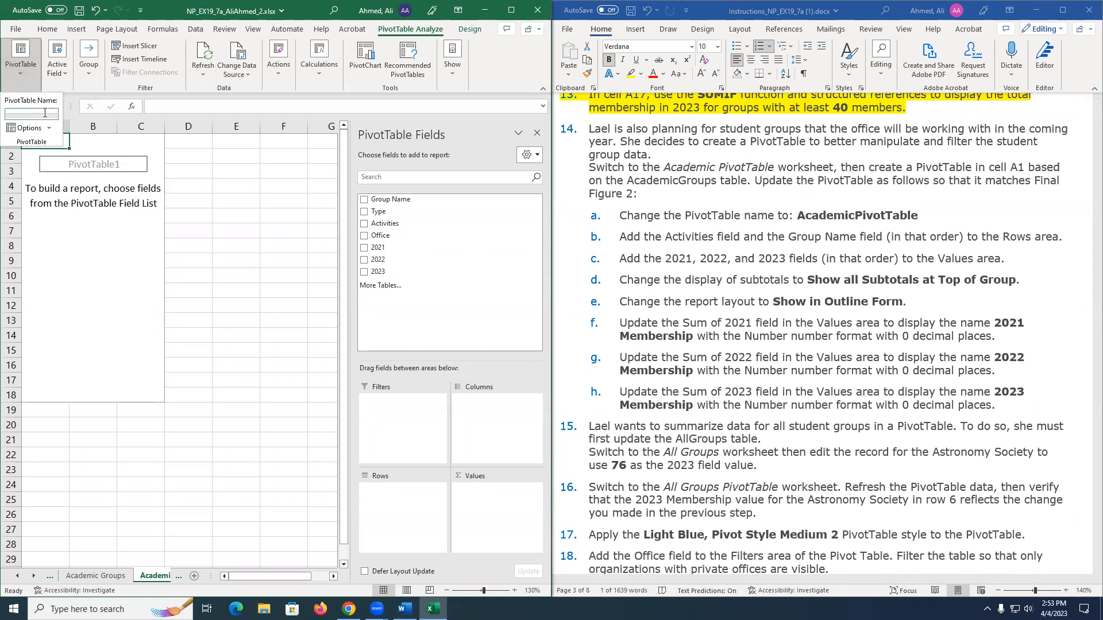
key("BackSpace")
type("Acva")
type("emicPivotTable")
key("Return")
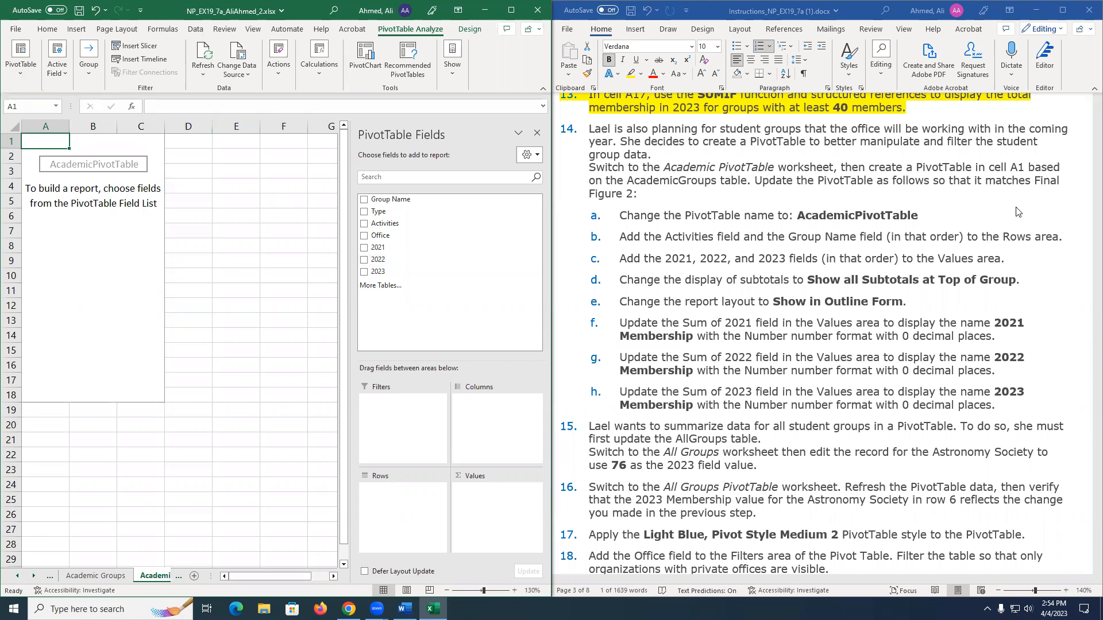
Switch to Word and highlight instruction 14 through item a in yellow.
double_click(799, 214)
left_click_drag(916, 218, 590, 128)
left_click(631, 73)
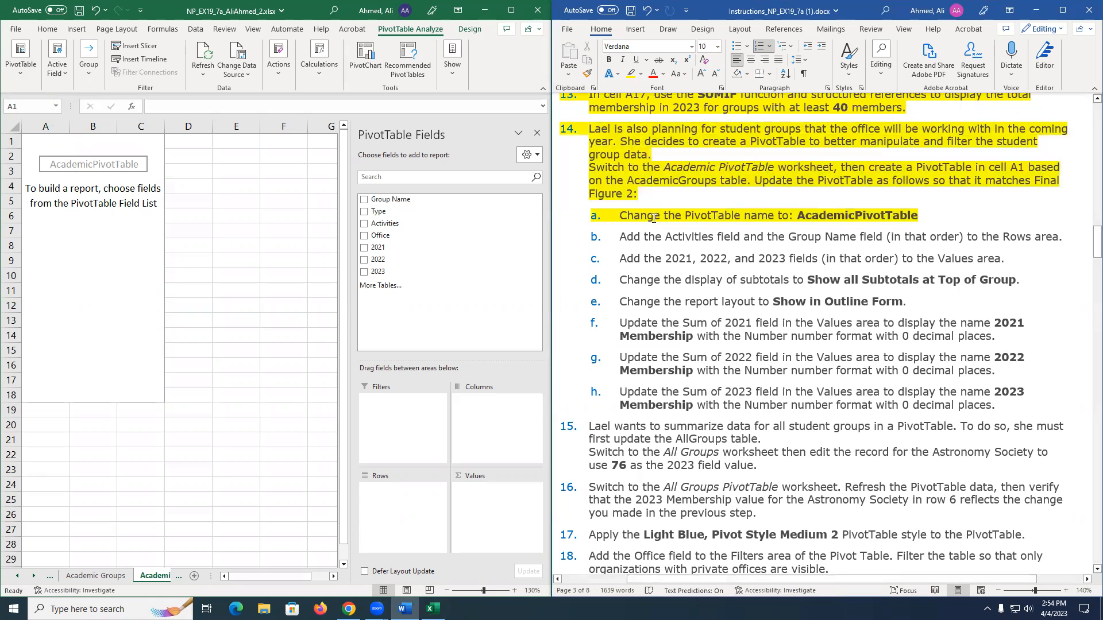
Examine instruction 14 and item b for the fields required in the Rows area and their order.
scroll(654, 218, "up", 2)
scroll(654, 218, "down", 4)
scroll(653, 218, "up", 1)
scroll(653, 218, "up", 1)
scroll(654, 219, "down", 1)
scroll(653, 218, "up", 1)
scroll(654, 218, "down", 1)
scroll(654, 218, "down", 1)
scroll(653, 218, "up", 1)
scroll(654, 219, "up", 1)
scroll(641, 238, "up", 1)
scroll(641, 237, "down", 2)
left_click_drag(620, 199, 788, 202)
left_click(807, 240)
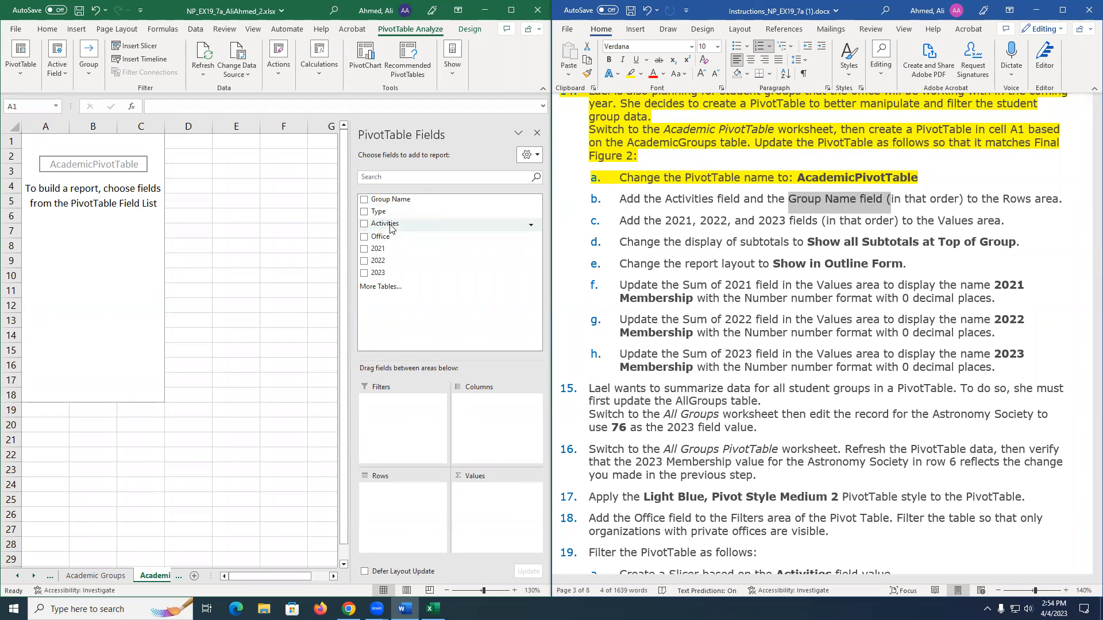
Switch to Excel and add the Activities field and the Group Name field, in that order, to the PivotTable's Rows area.
left_click(405, 177)
left_click_drag(383, 224, 395, 497)
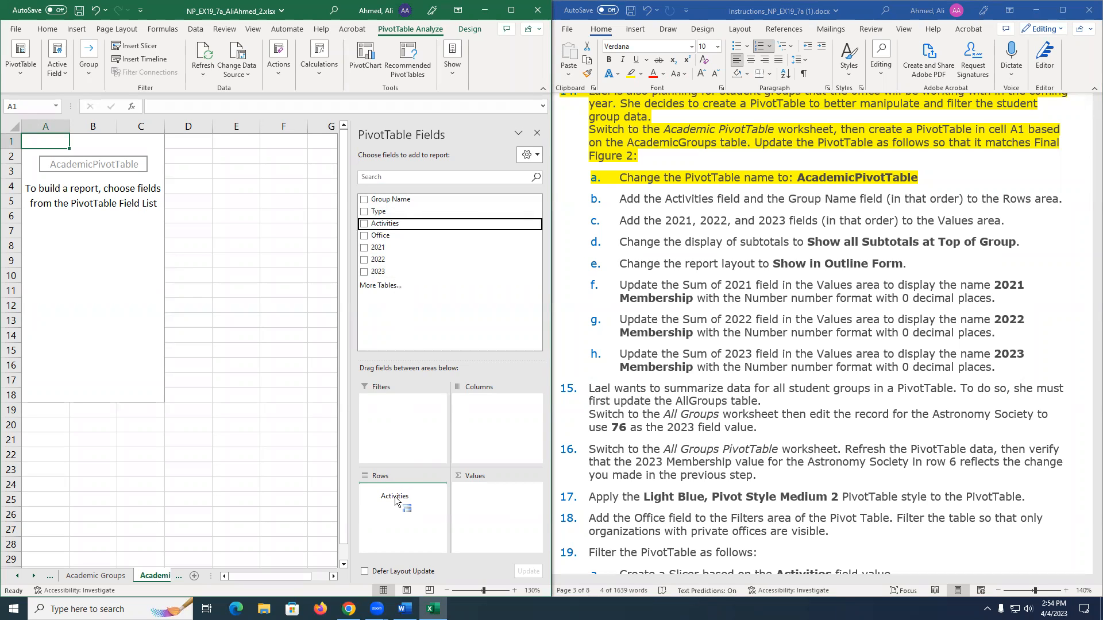
left_click_drag(395, 501, 395, 500)
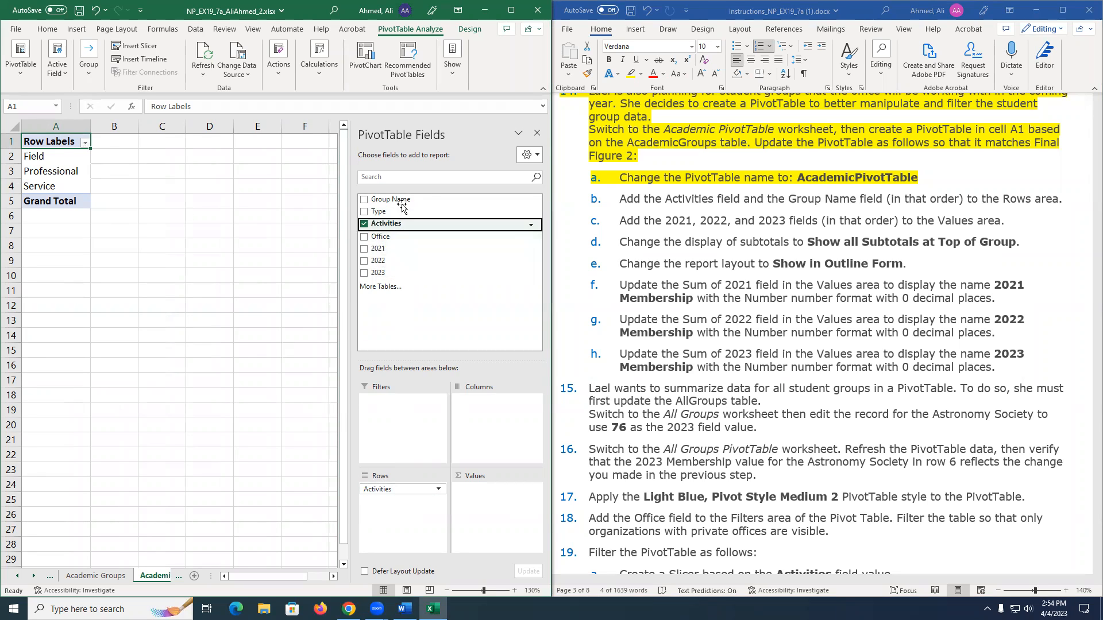
left_click_drag(398, 198, 393, 500)
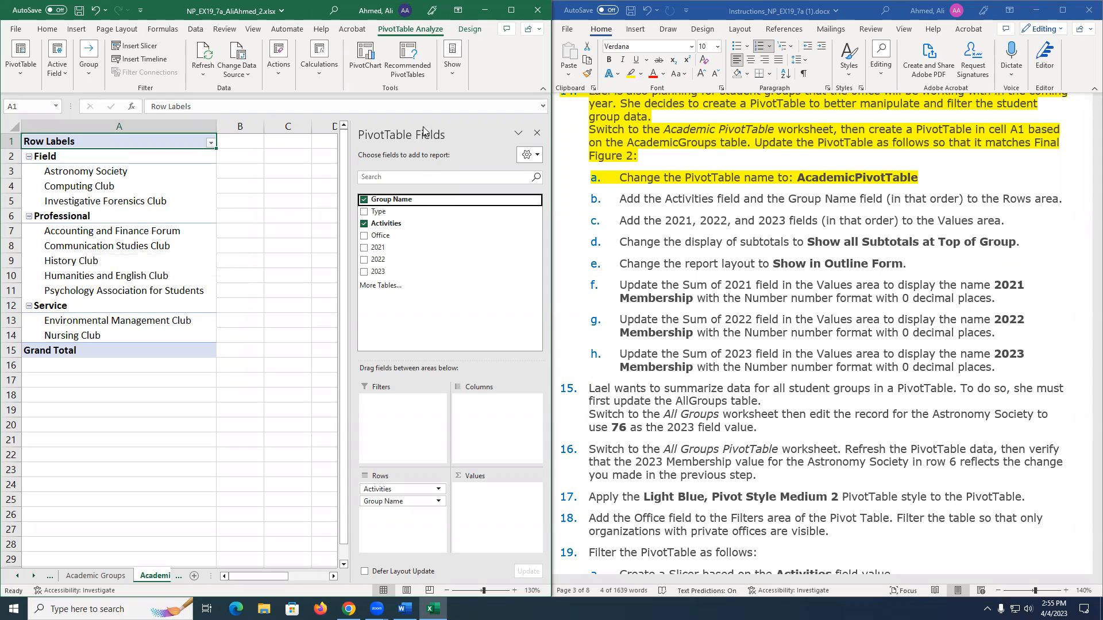
left_click(153, 188)
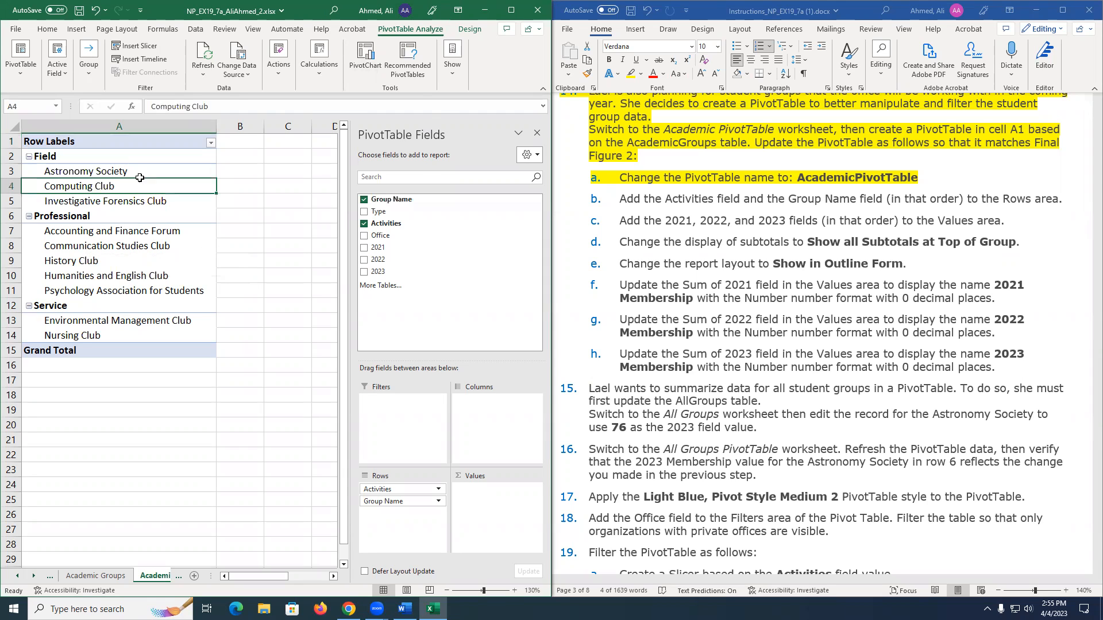
Check item c in the Word instructions, and add the 2021, 2022 and 2023 fields in that order to the PivotTable's Values area.
left_click(721, 305)
left_click(623, 224)
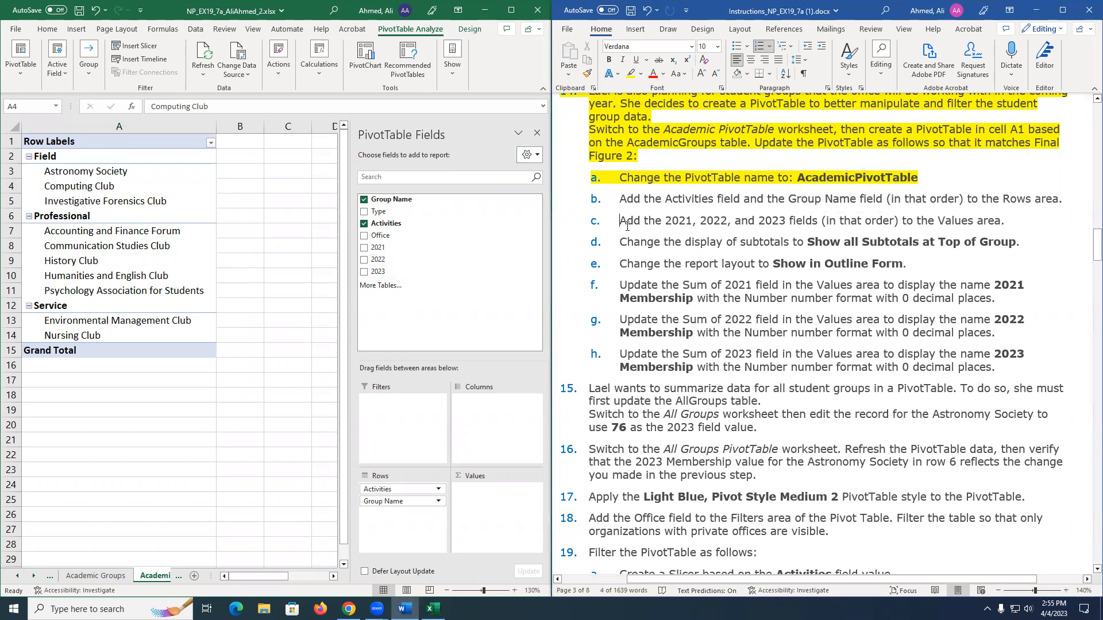
double_click(673, 222)
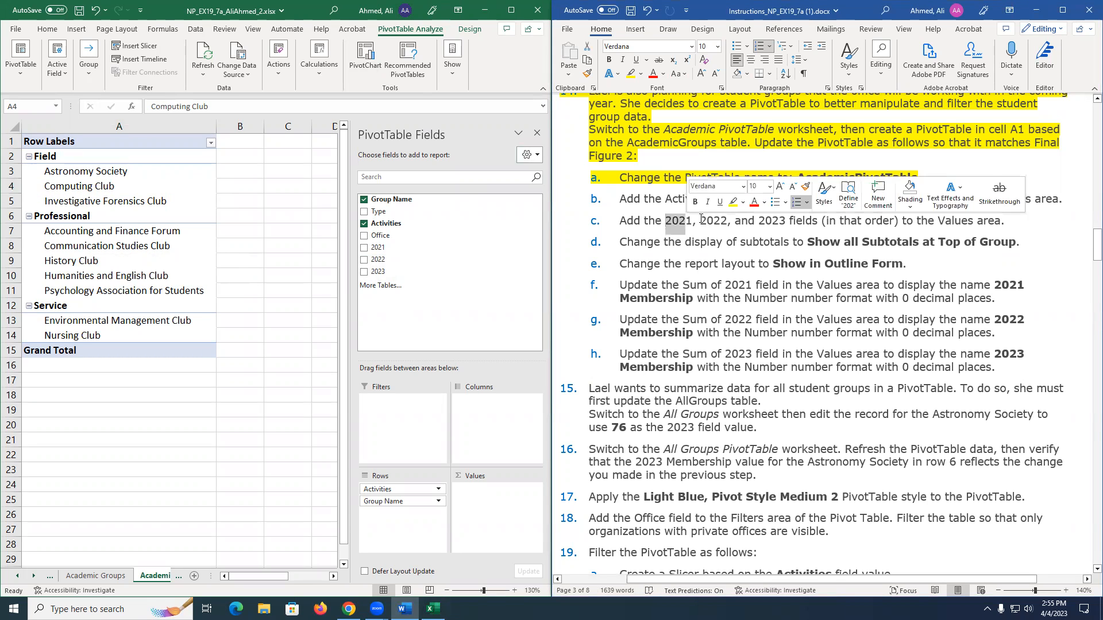
left_click(700, 221)
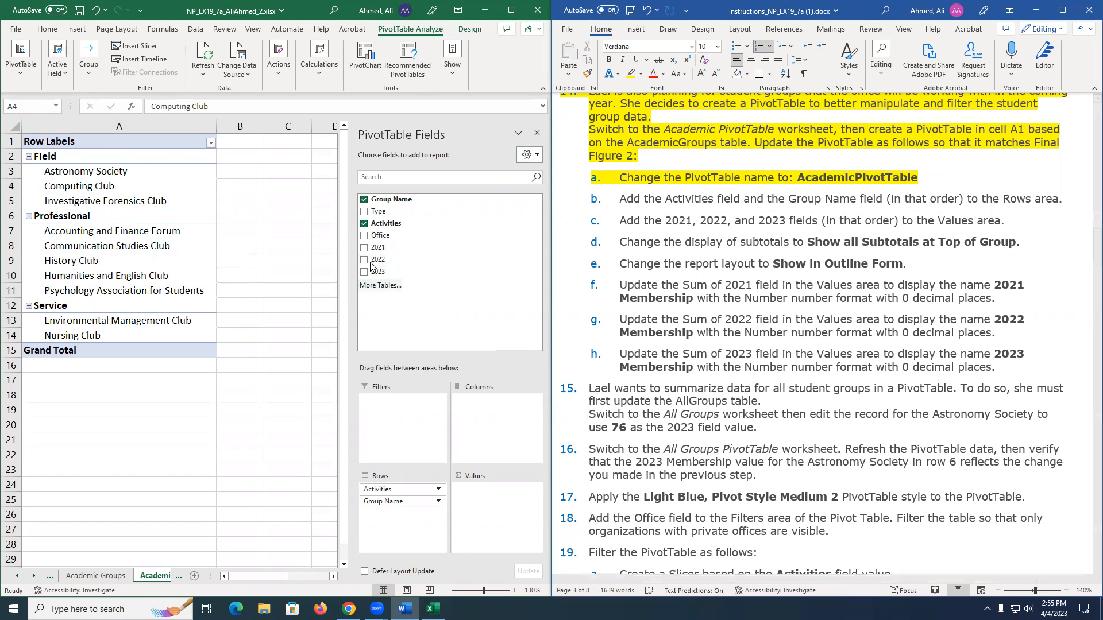
left_click_drag(383, 248, 492, 526)
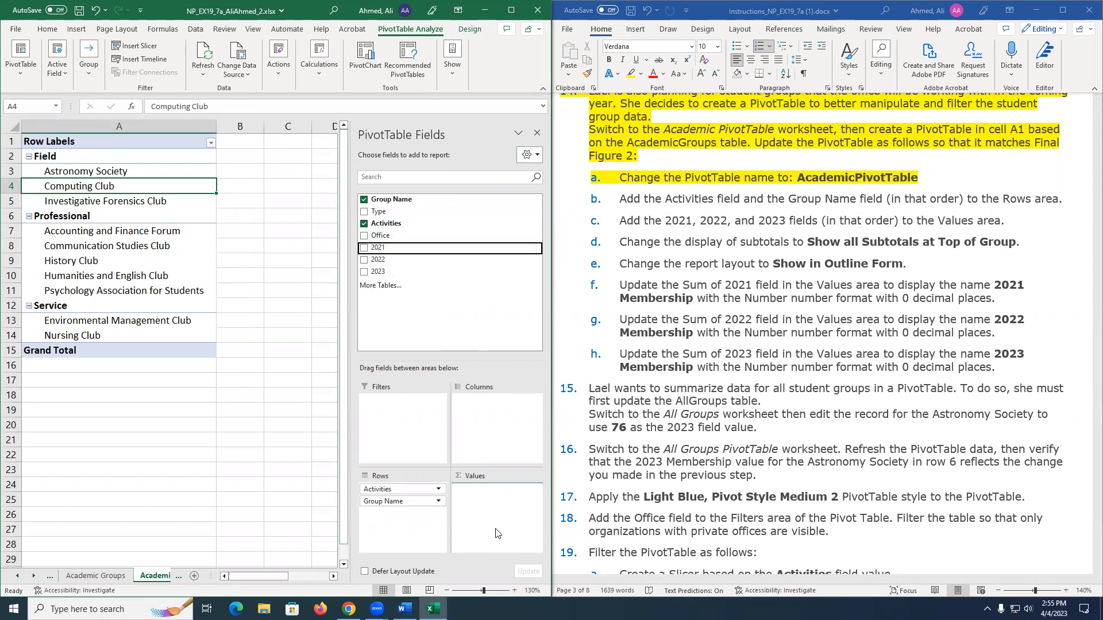
left_click_drag(380, 261, 520, 517)
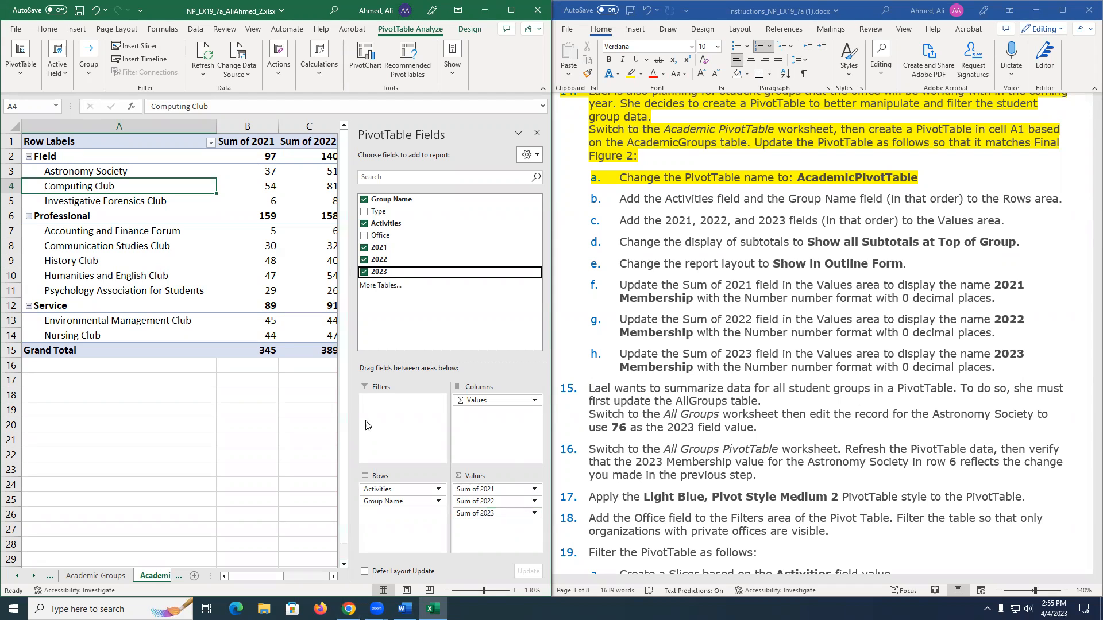
Widen the Excel window against the Word window to show all PivotTable columns, and shift the Word page so the instructions stay readable.
left_click_drag(348, 419, 401, 418)
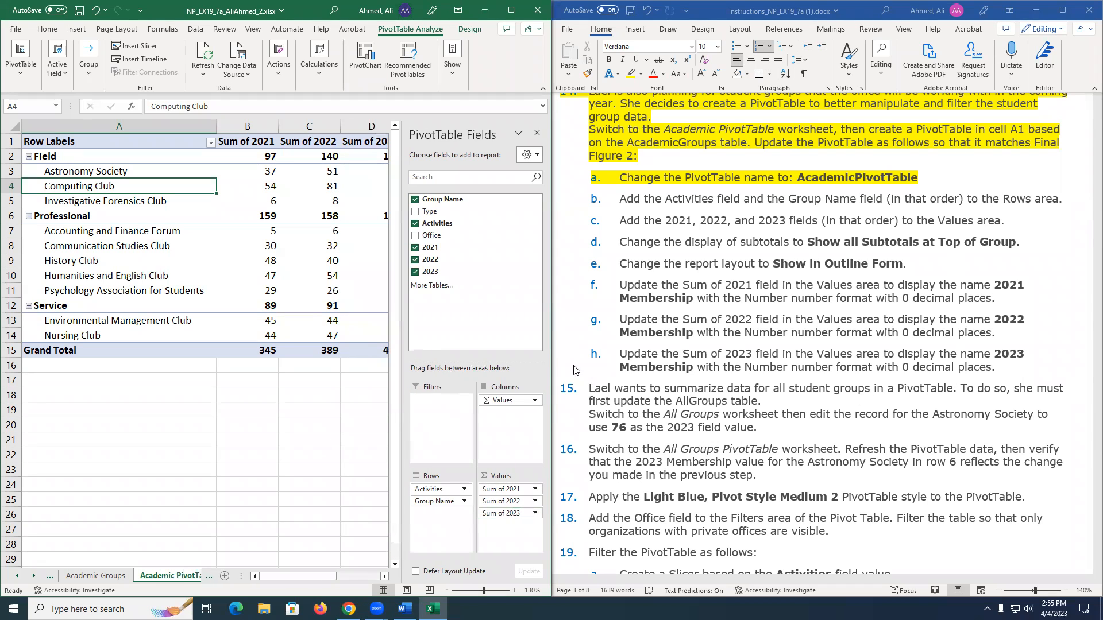
left_click_drag(556, 373, 621, 374)
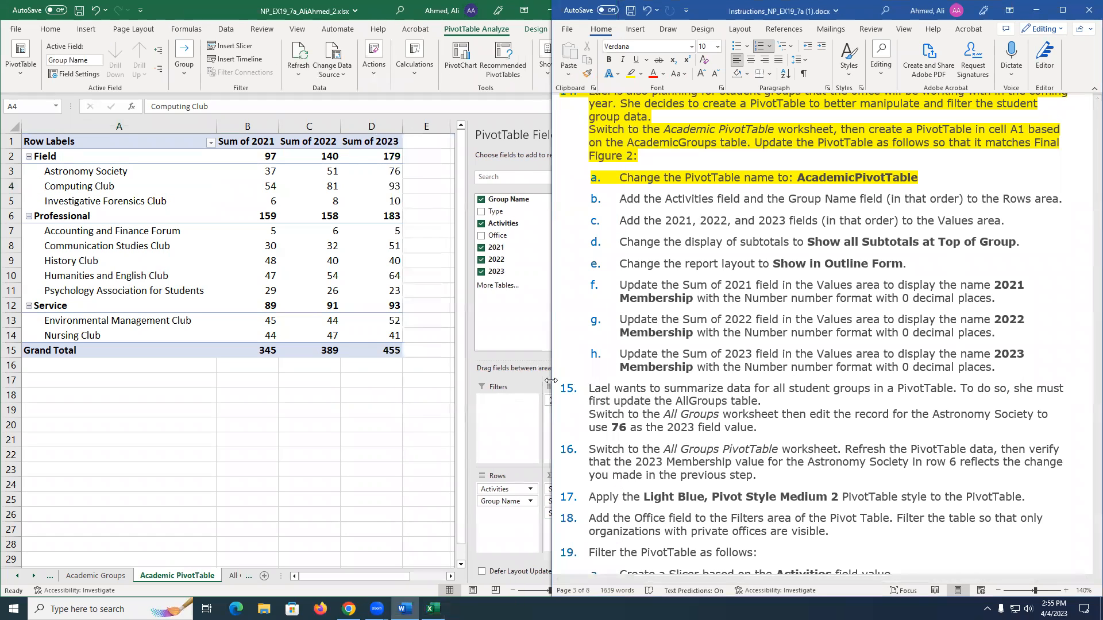
left_click_drag(551, 380, 617, 380)
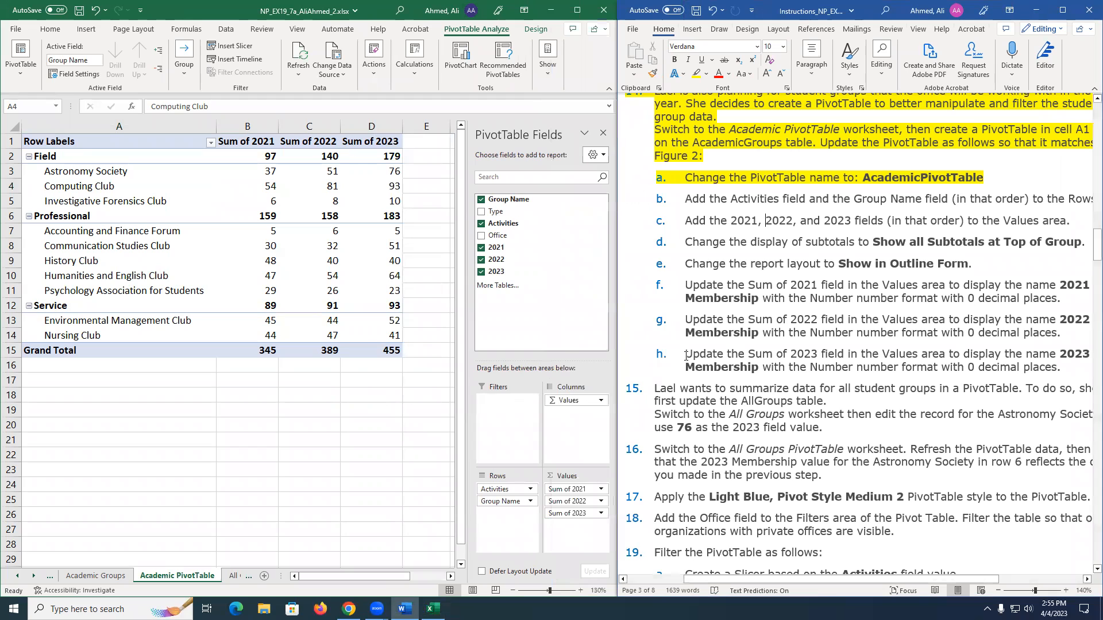
left_click_drag(851, 575, 841, 580)
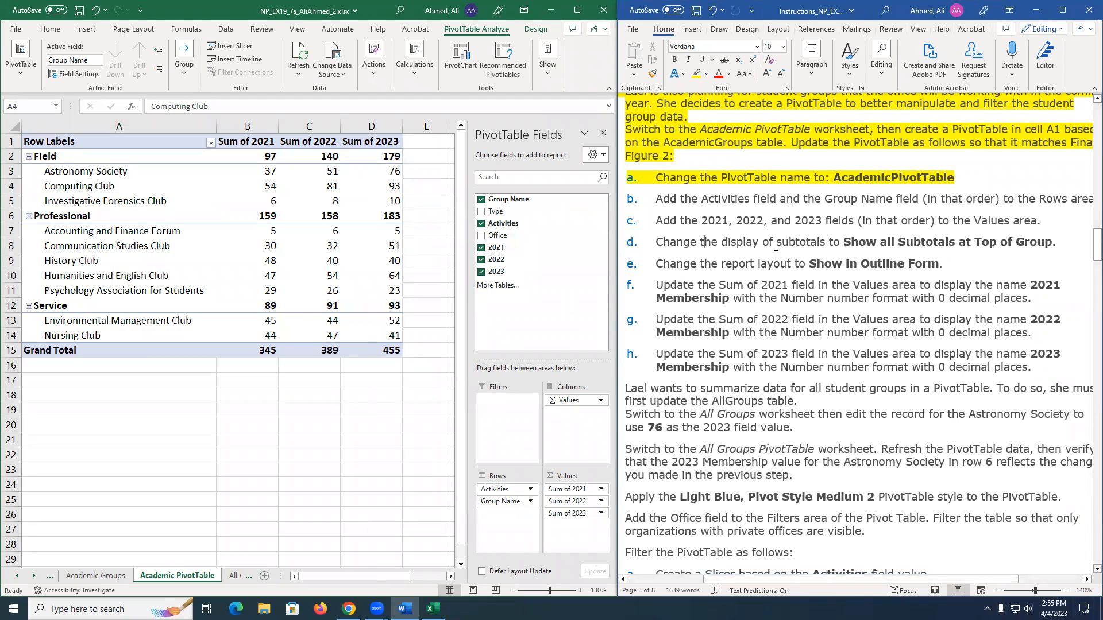
left_click_drag(778, 247, 856, 247)
left_click(840, 249)
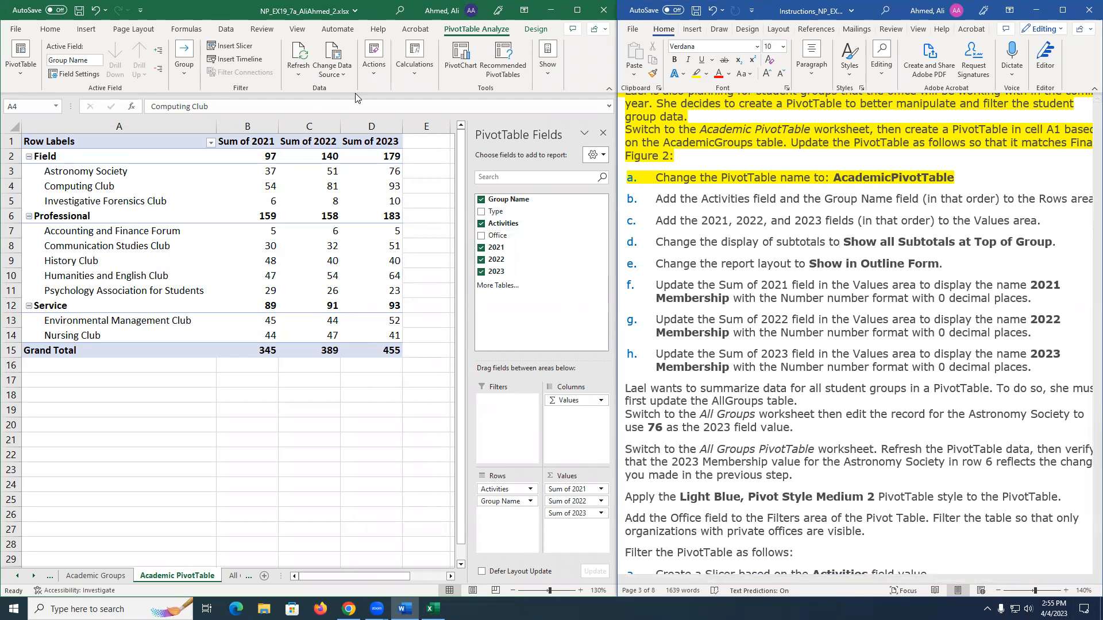
left_click(188, 74)
left_click(188, 73)
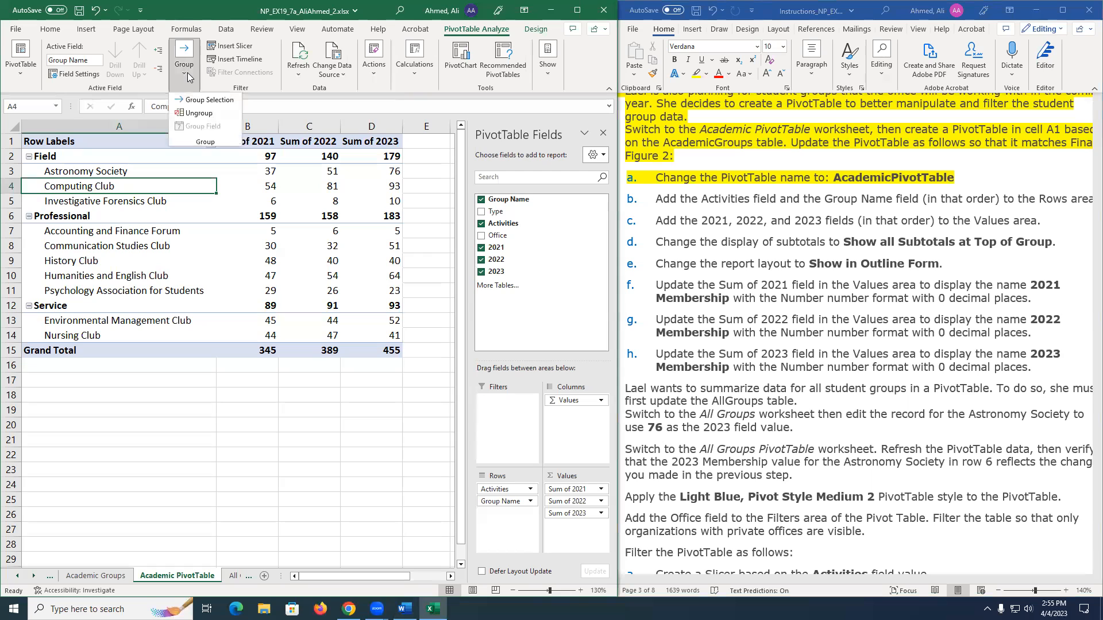
left_click(376, 68)
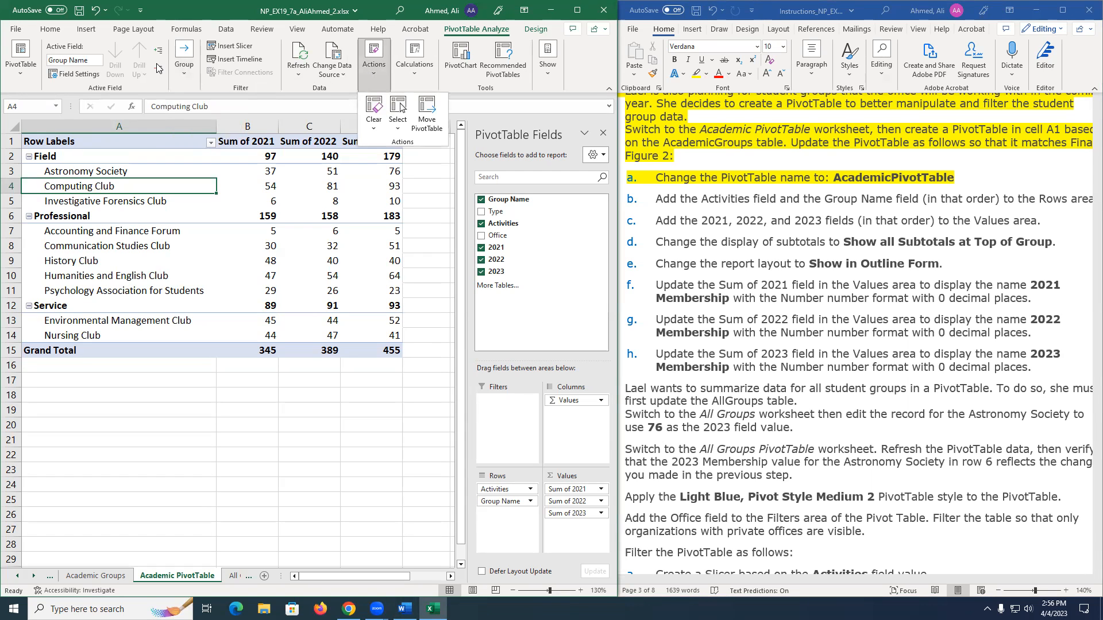
left_click(541, 77)
Maximize the Excel window so that it fills the whole screen.
left_click(385, 6)
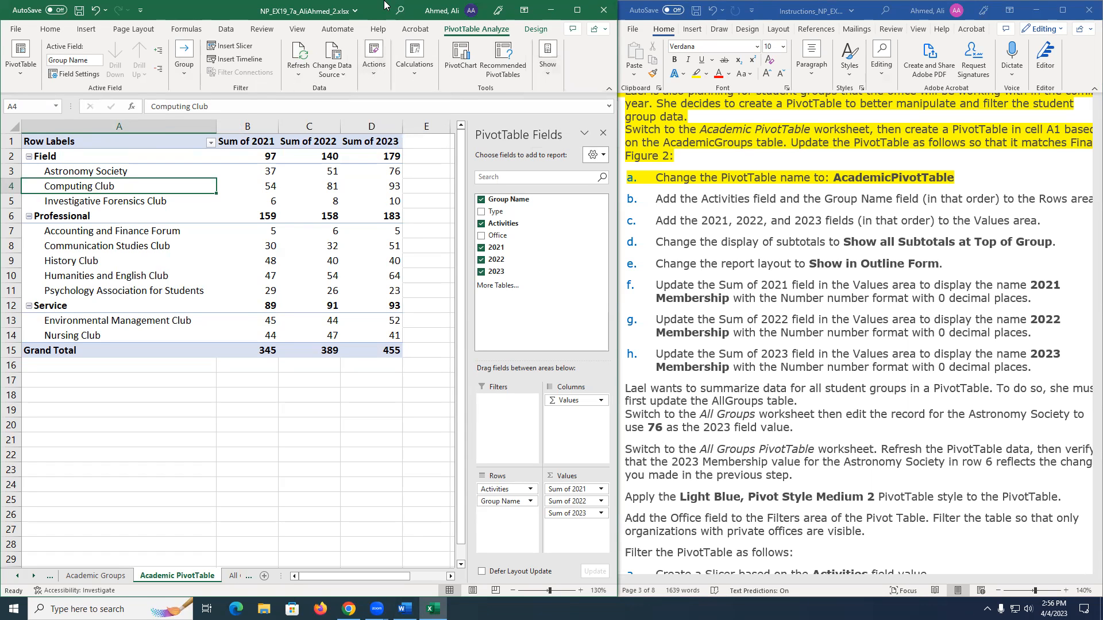
double_click(385, 5)
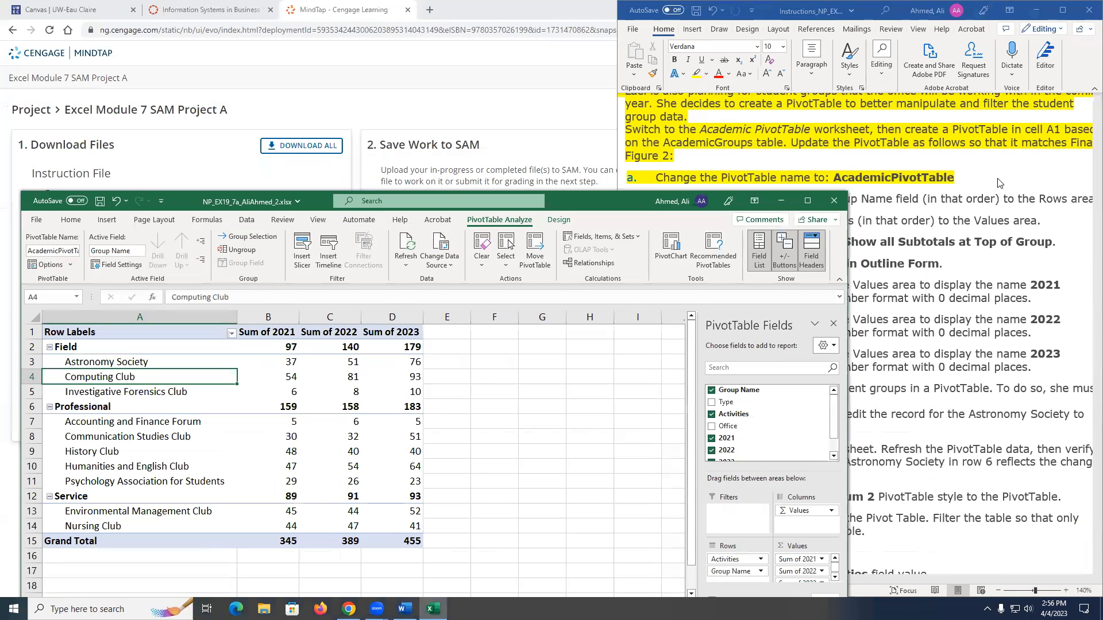
left_click(998, 178)
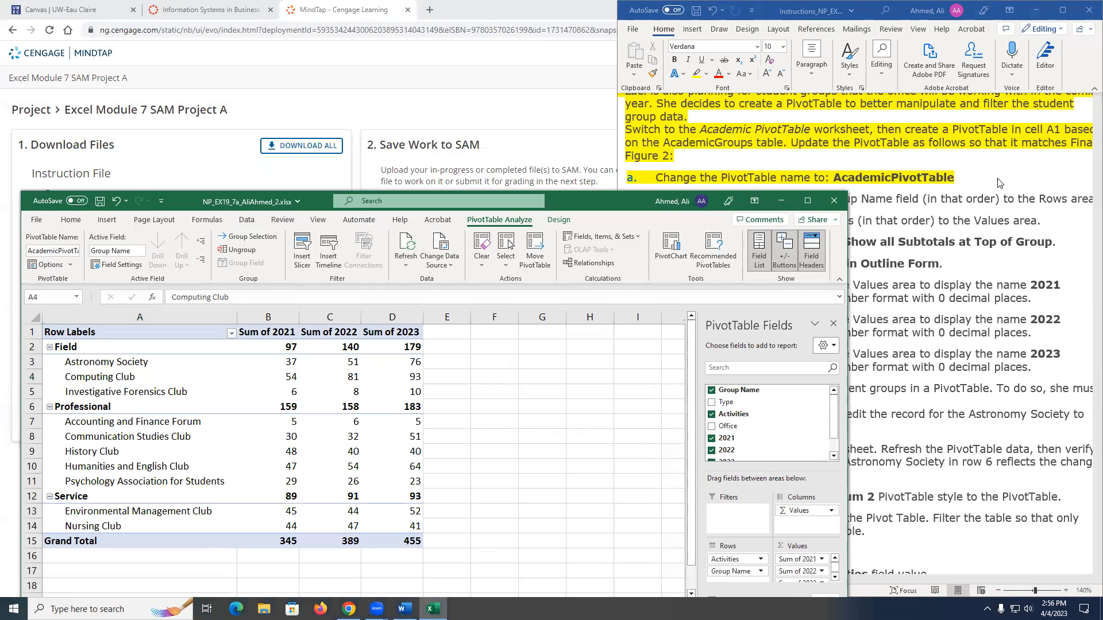
left_click(810, 202)
left_click(808, 201)
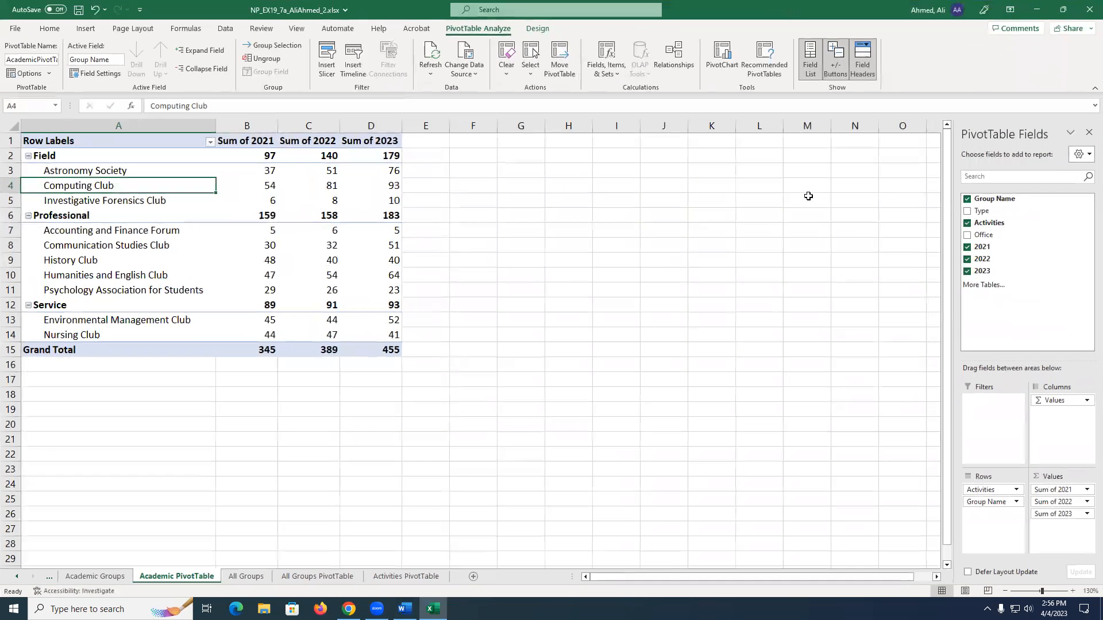
Show all subtotals at the top of each group in the PivotTable, and check the setting against item d in the Word instructions.
left_click(535, 29)
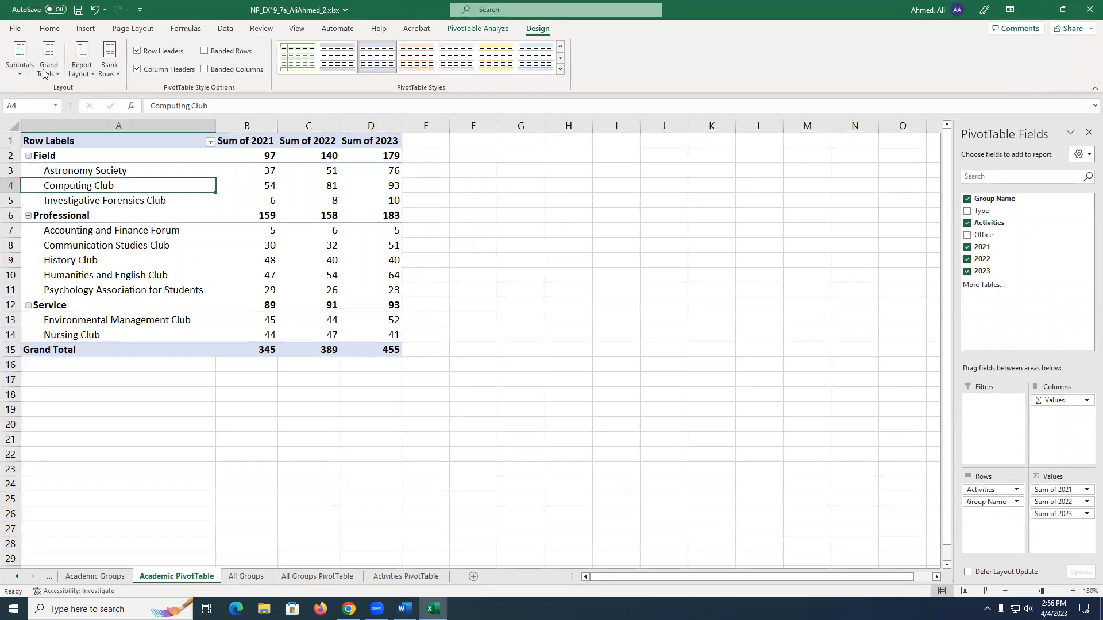
left_click(24, 79)
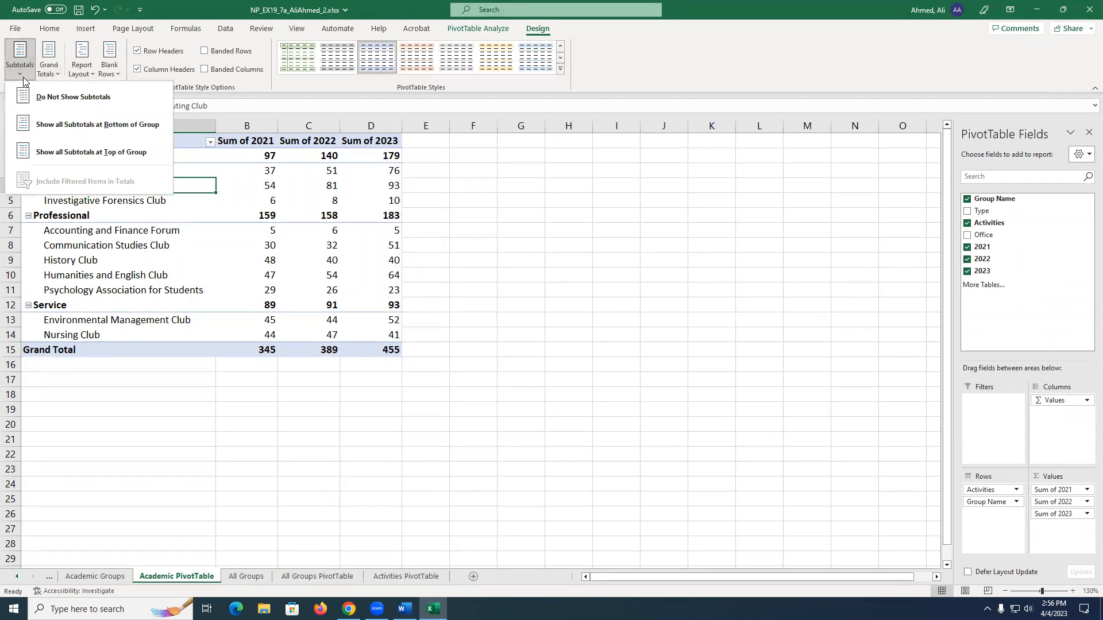
left_click(111, 164)
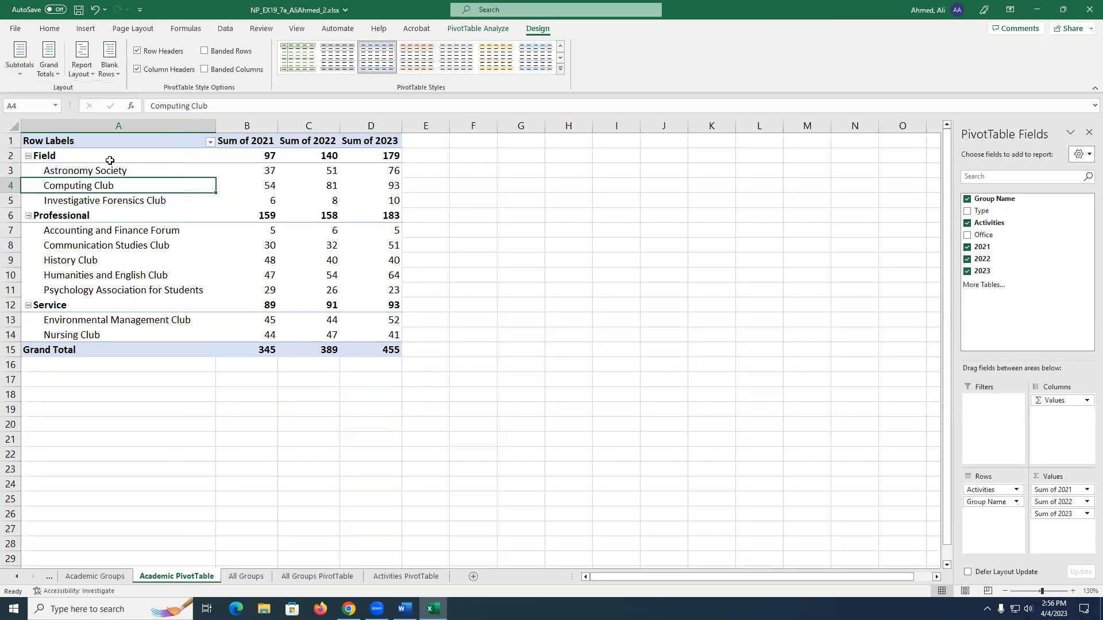
key("alt+Tab")
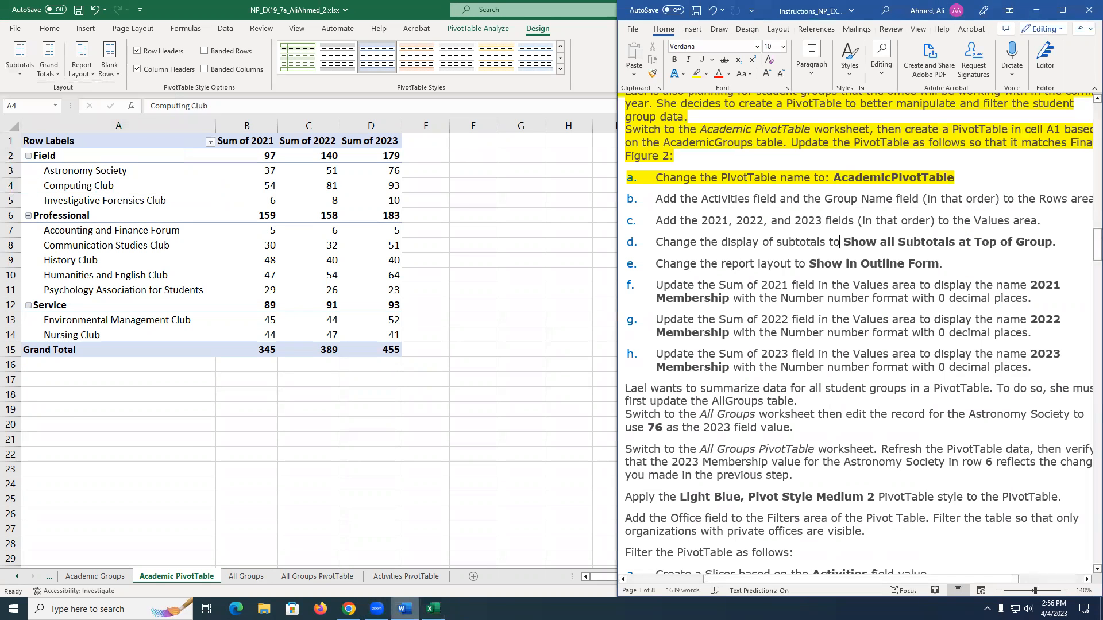
key("alt+Tab")
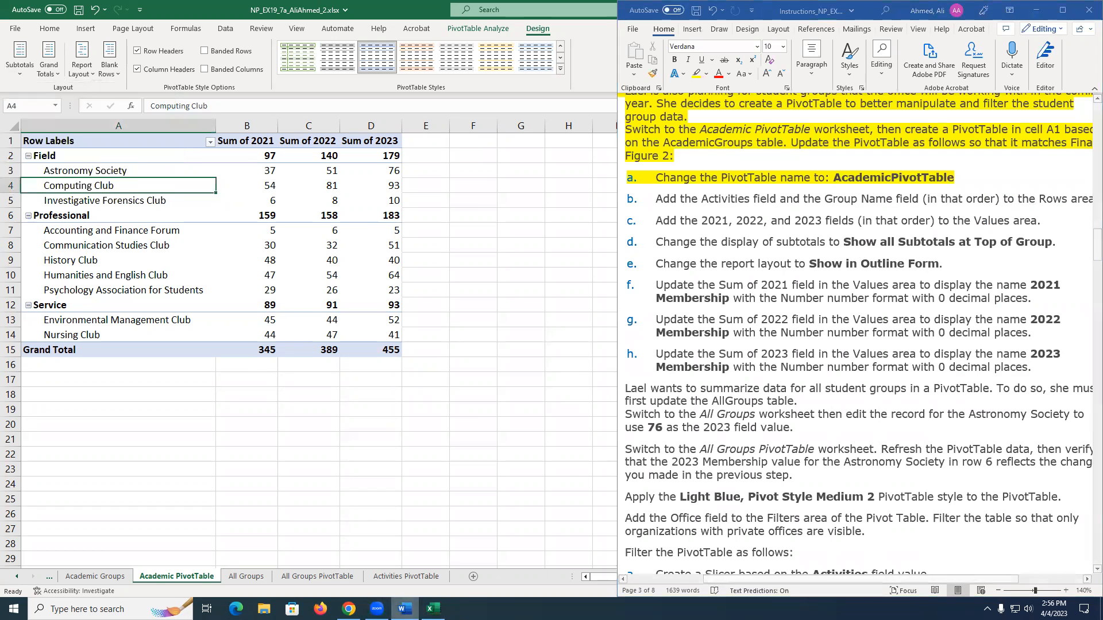
Restore the Excel window to its narrower size beside the Word instructions so that both documents can be read.
left_click(20, 57)
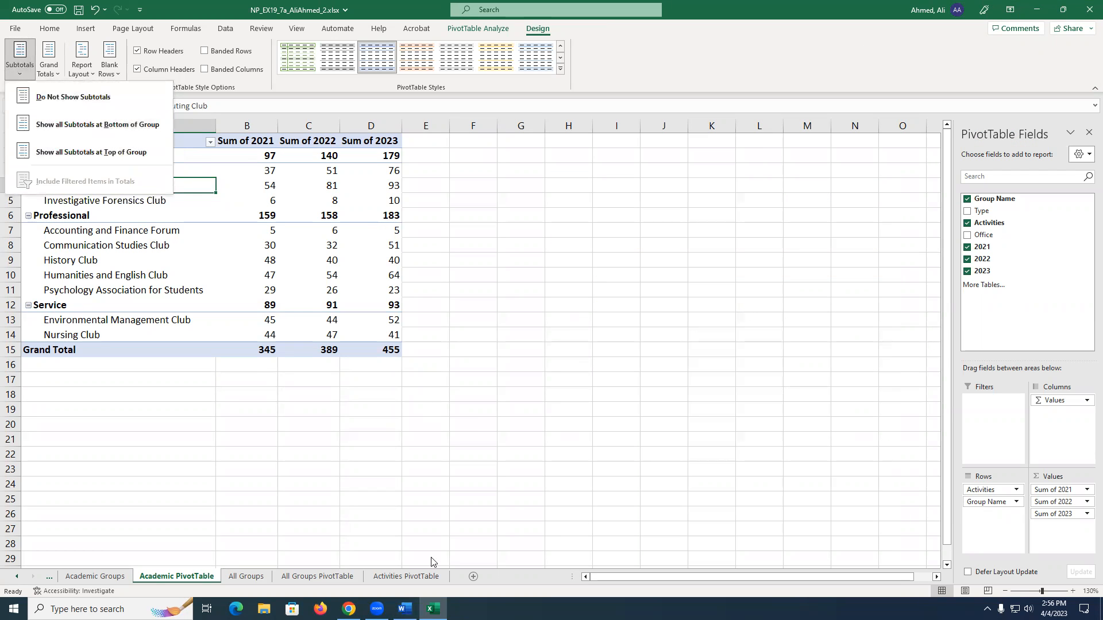
left_click(405, 609)
key("alt+Tab")
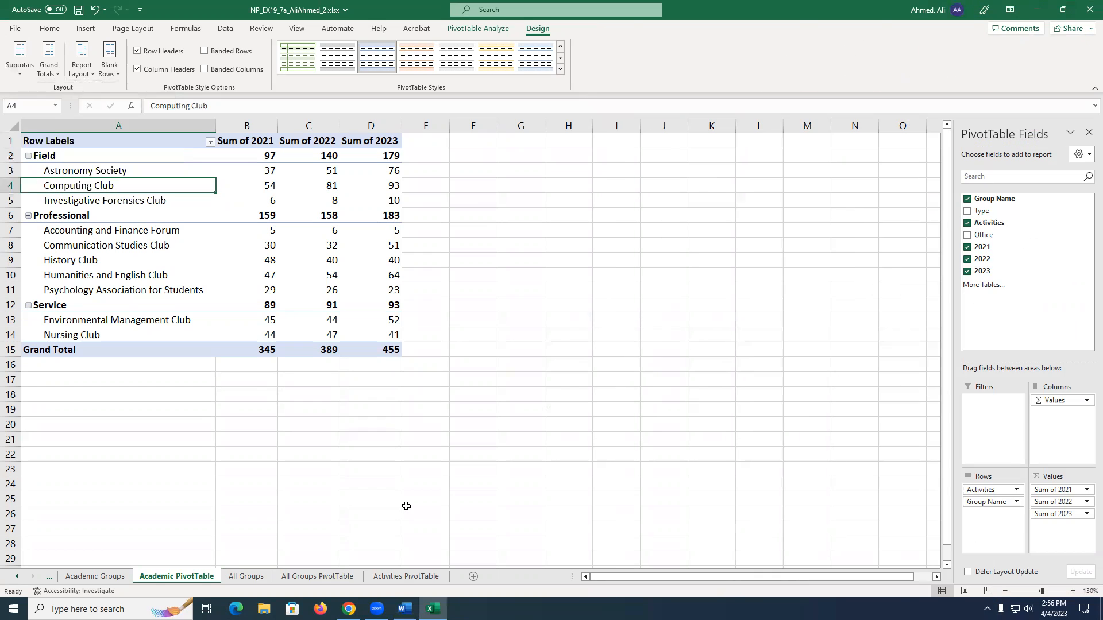
key("alt+Tab")
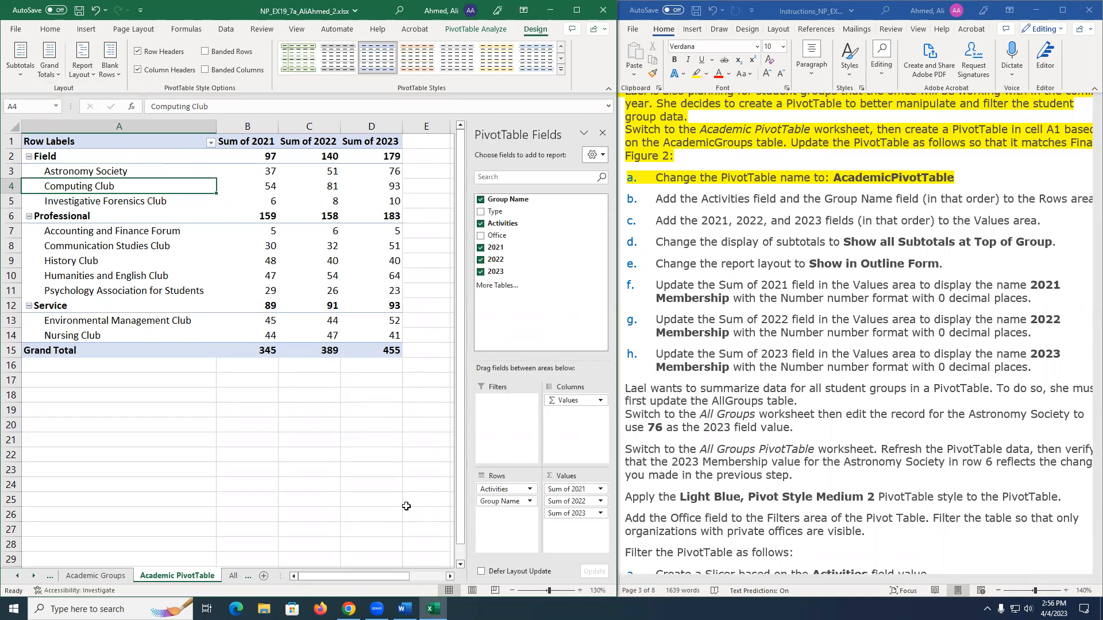
Reapply the Show all Subtotals at Top of Group setting to the PivotTable.
left_click(23, 76)
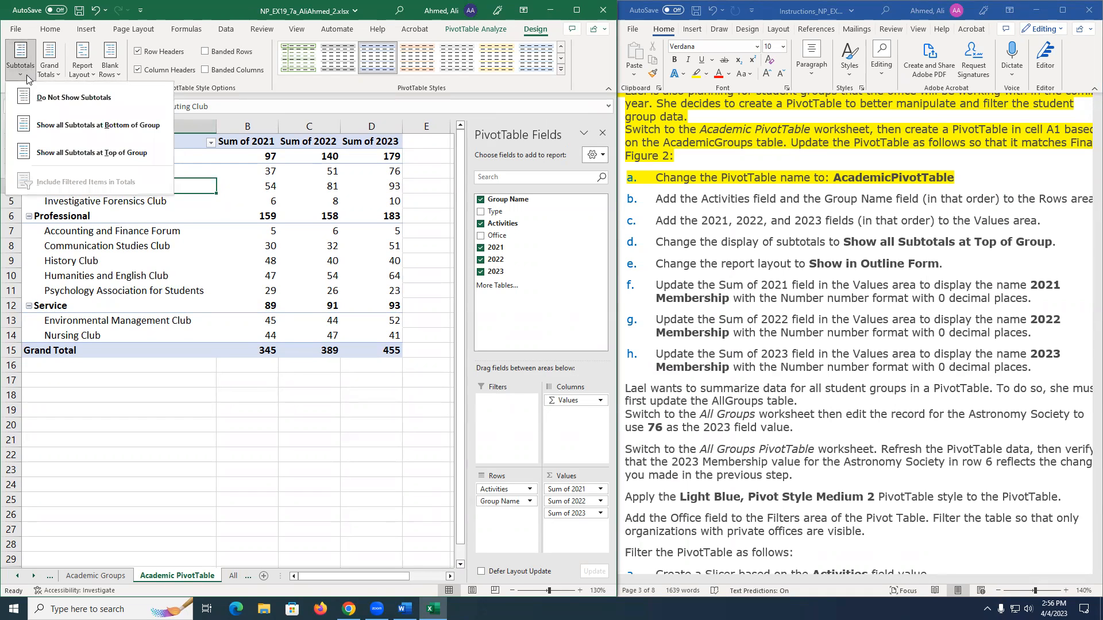
left_click(47, 154)
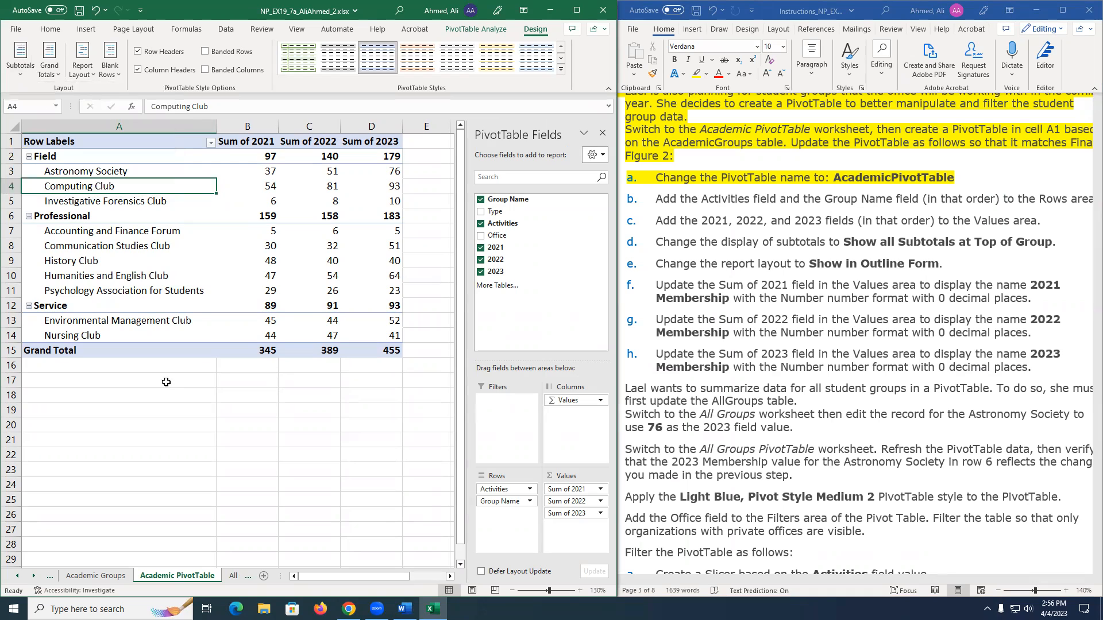
left_click(174, 389)
Check item e in the Word instructions and look through the report layout options available for the PivotTable.
left_click(673, 271)
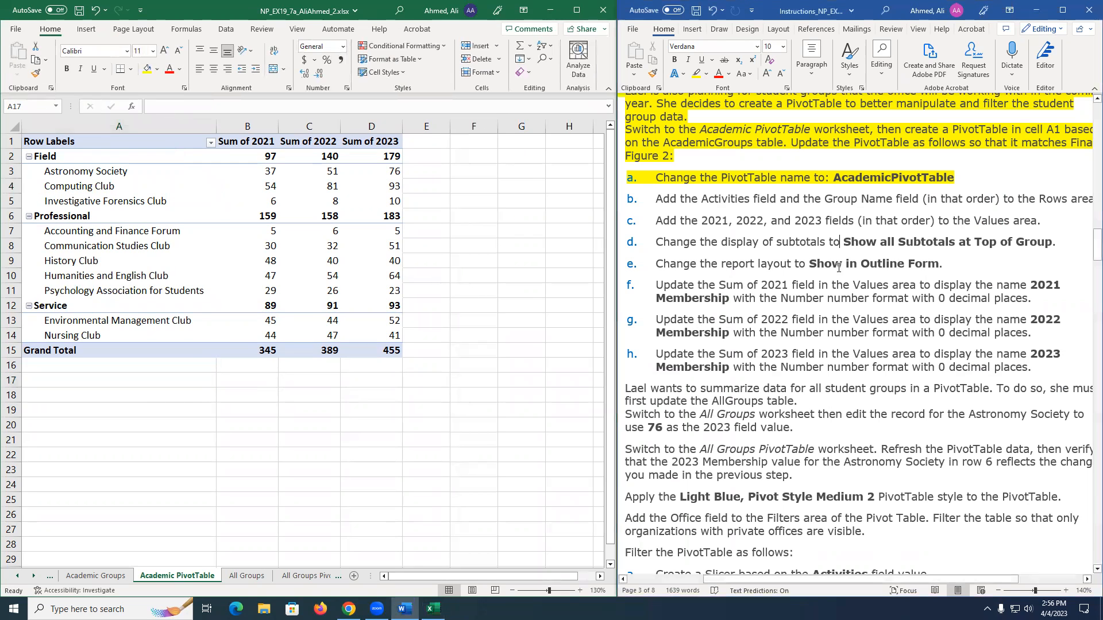
left_click(850, 266)
left_click(305, 310)
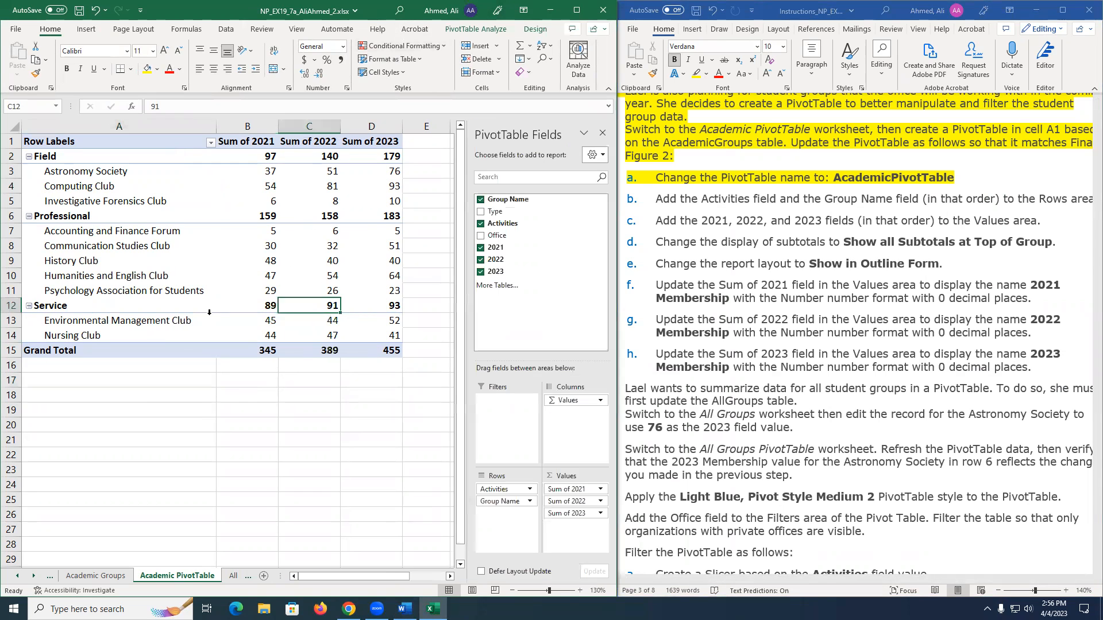
left_click(505, 30)
left_click(535, 29)
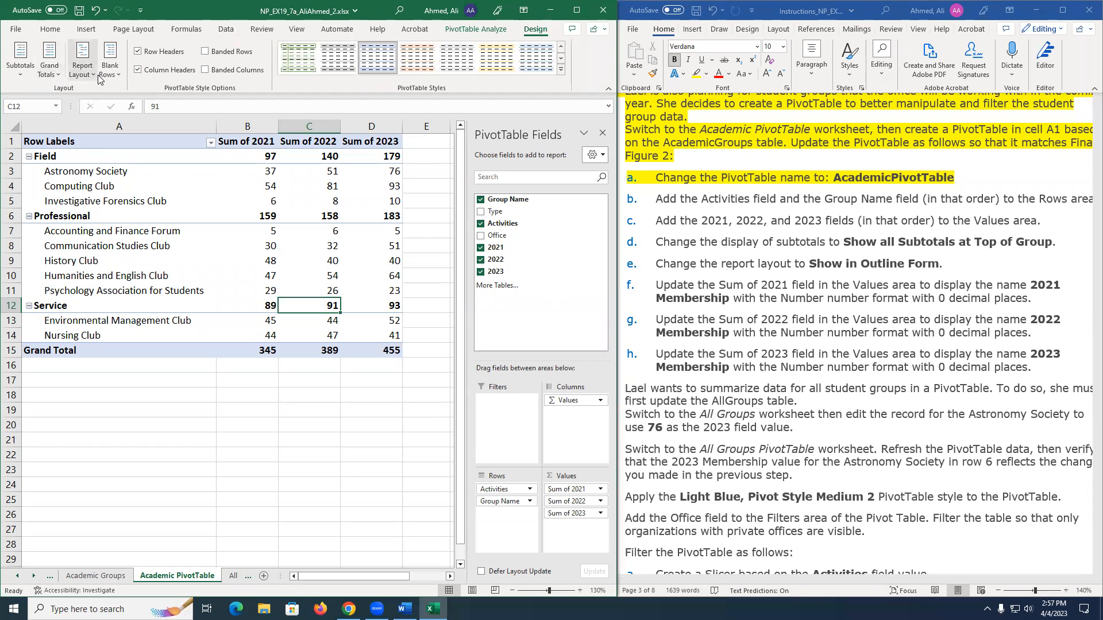
left_click(79, 75)
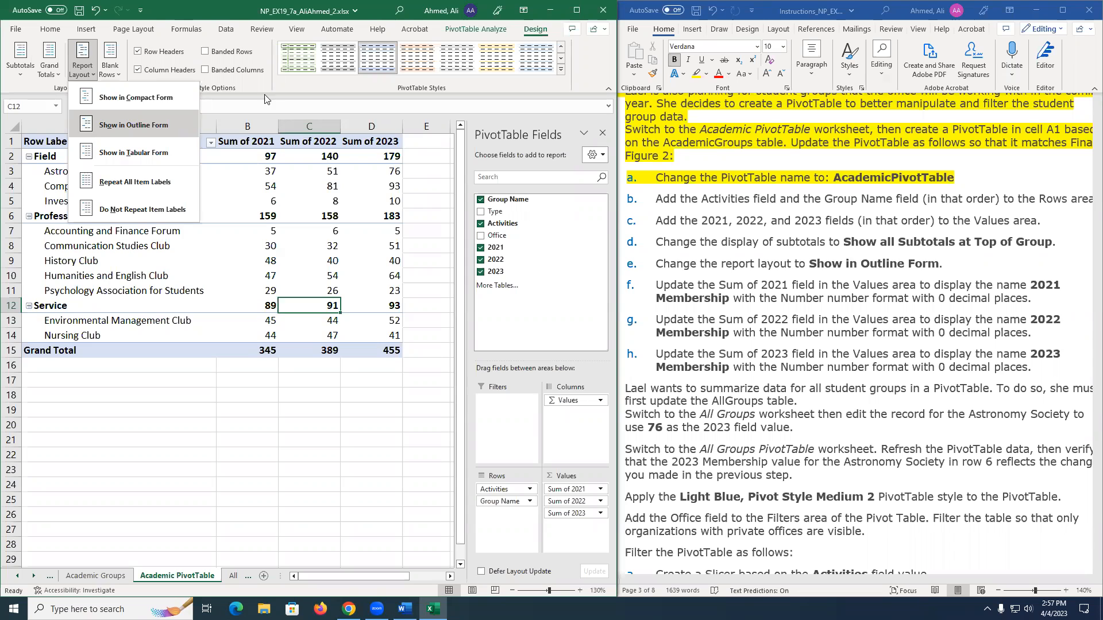
left_click(306, 481)
Read item f in the Word instructions and examine the Sum of 2021 values for the Astronomy Society and the Field group.
left_click(667, 287)
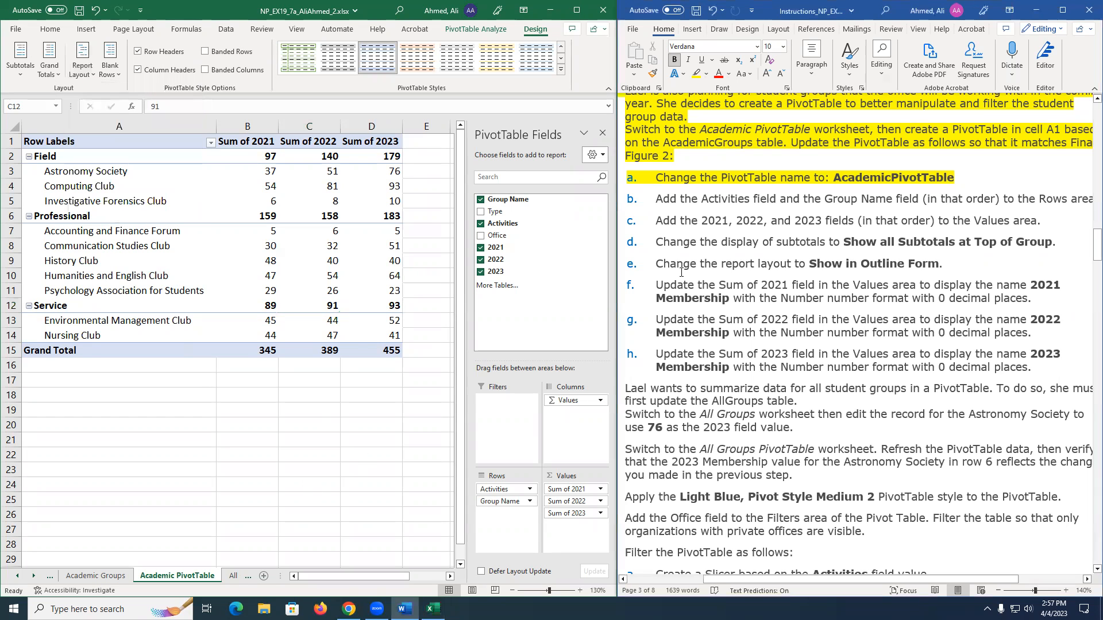
left_click_drag(655, 285, 791, 286)
left_click(767, 311)
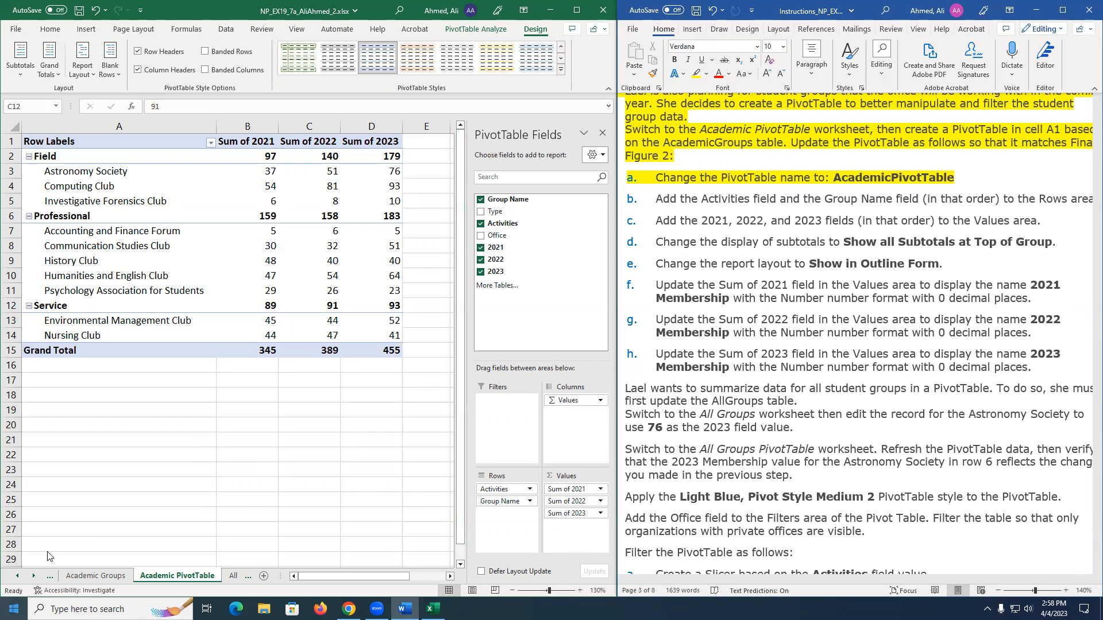
left_click(232, 177)
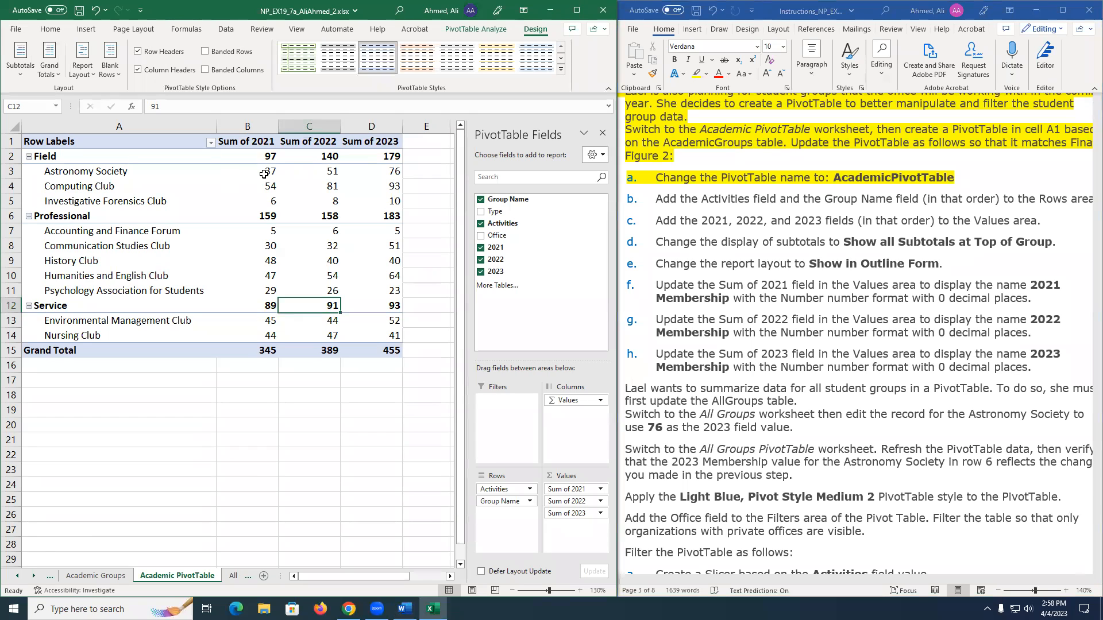
left_click(64, 175)
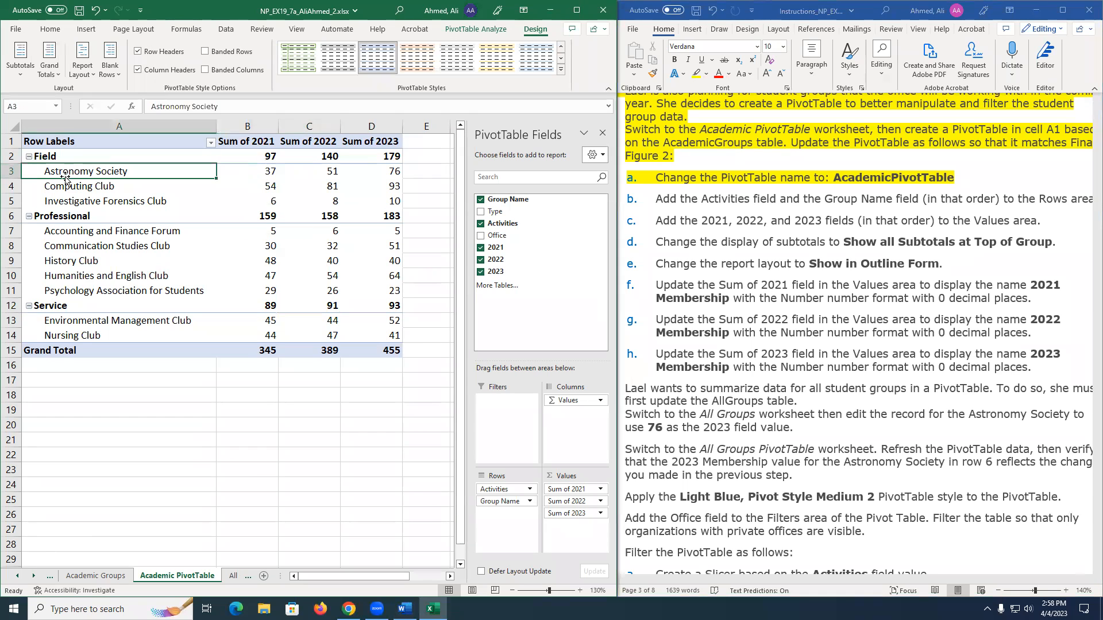
left_click(260, 176)
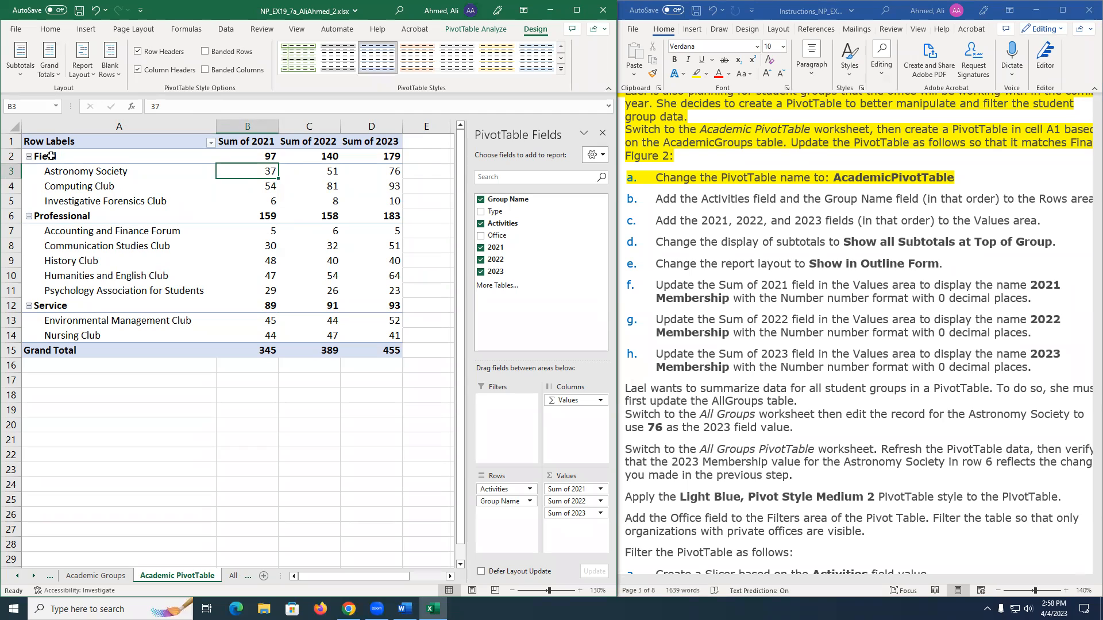
left_click(262, 157)
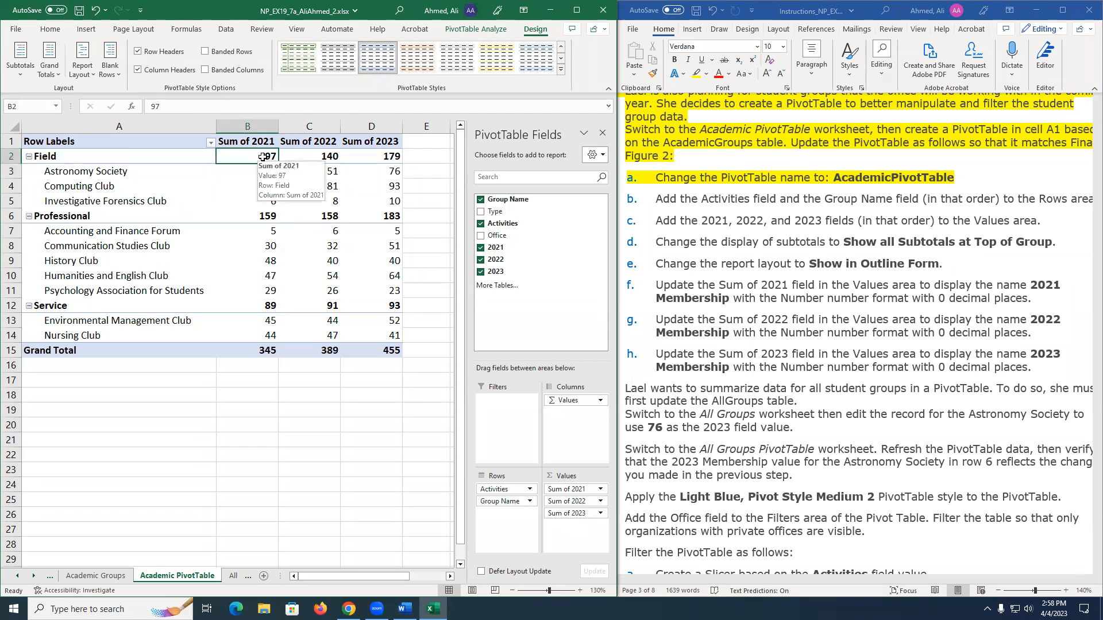
left_click(795, 330)
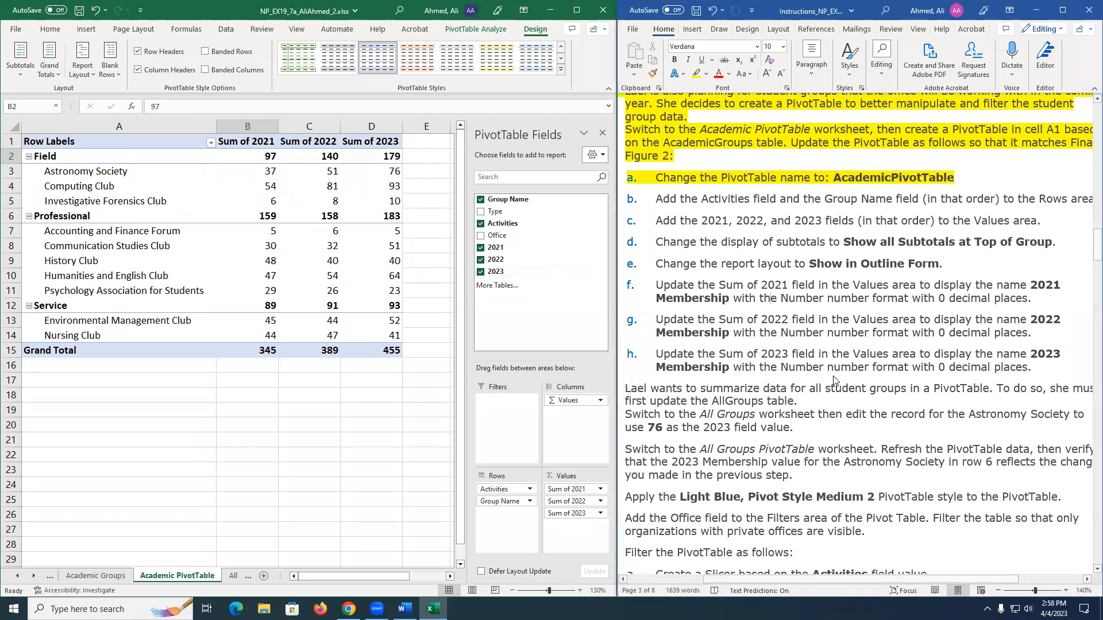
Open the value field settings for Sum of 2021 and set its custom name to 2021 Membership.
double_click(1032, 286)
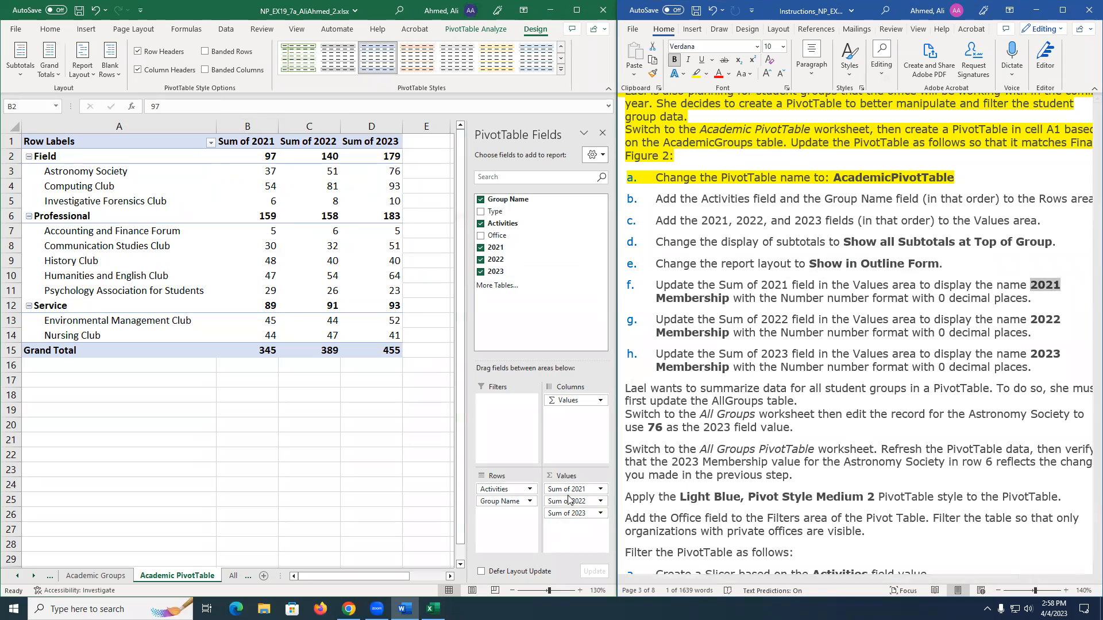
left_click(587, 491)
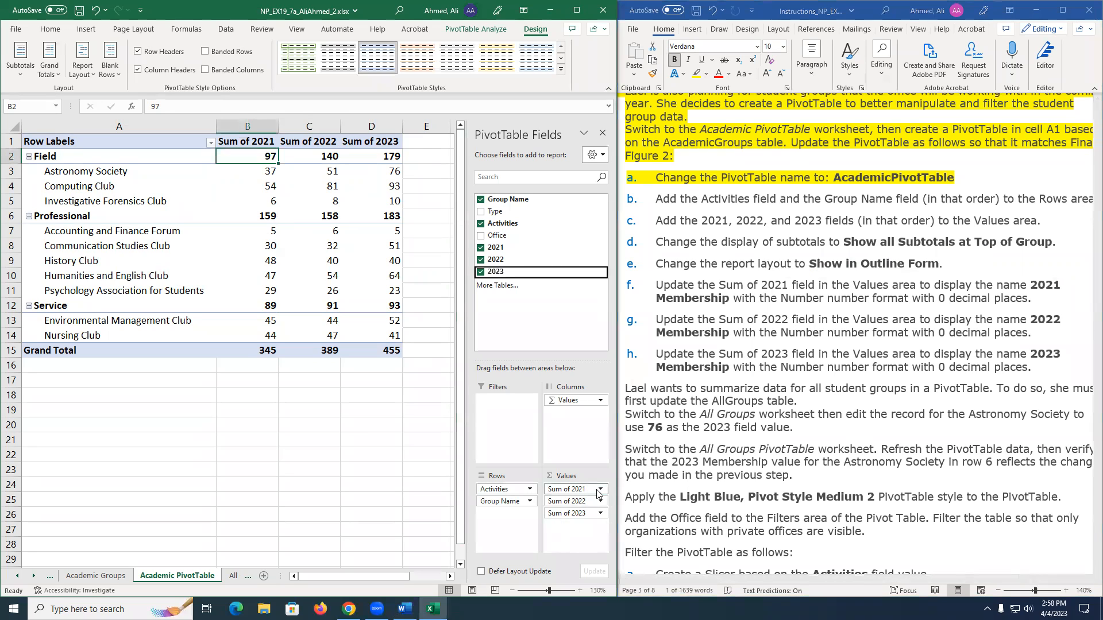
left_click(599, 490)
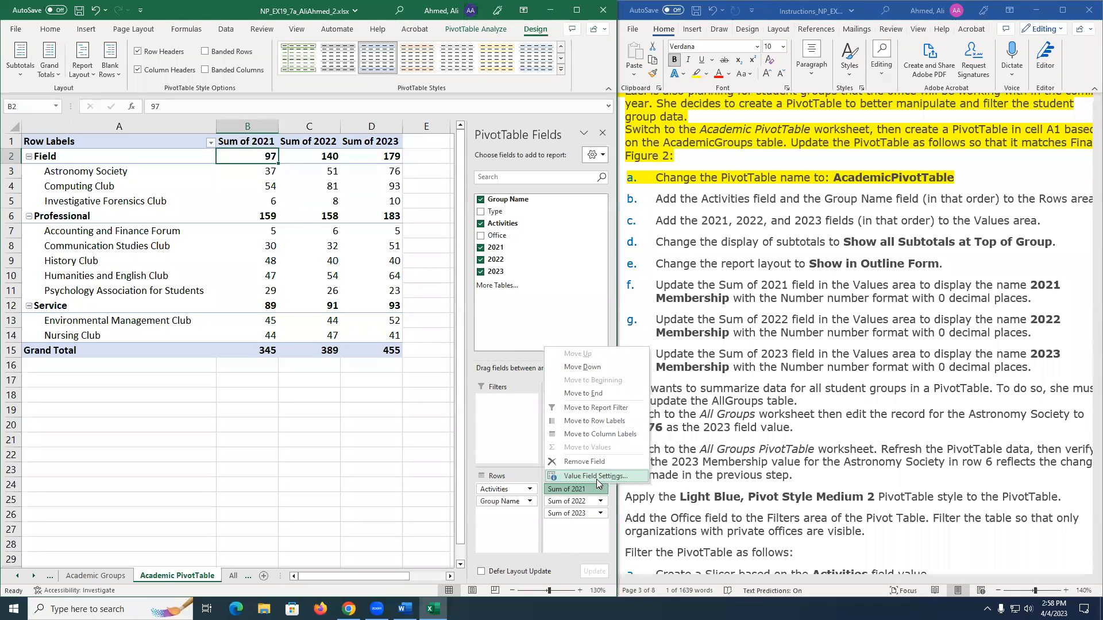
left_click(596, 476)
key("BackSpace")
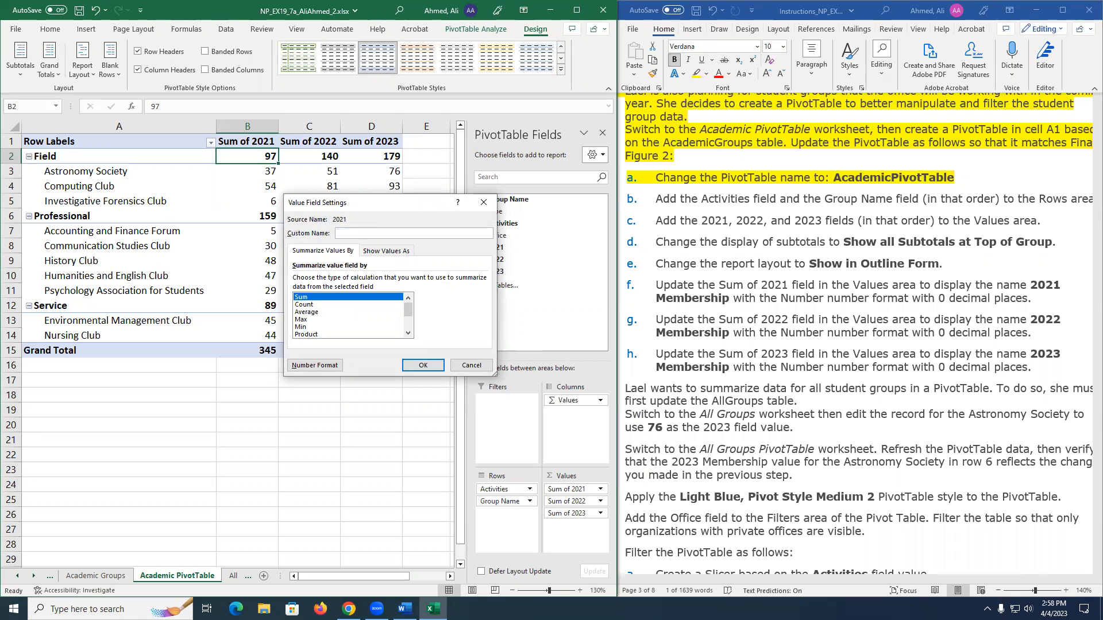
type("2021 Membership")
Give the 2021 field the Number format with 0 decimal places and apply the value field settings.
left_click(317, 367)
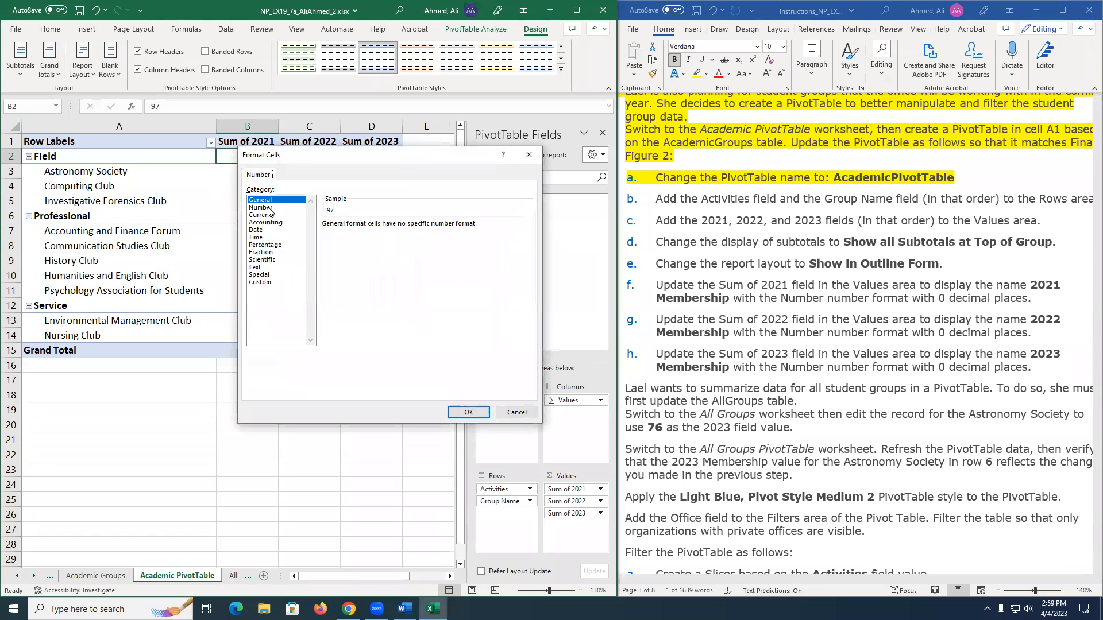
left_click(262, 208)
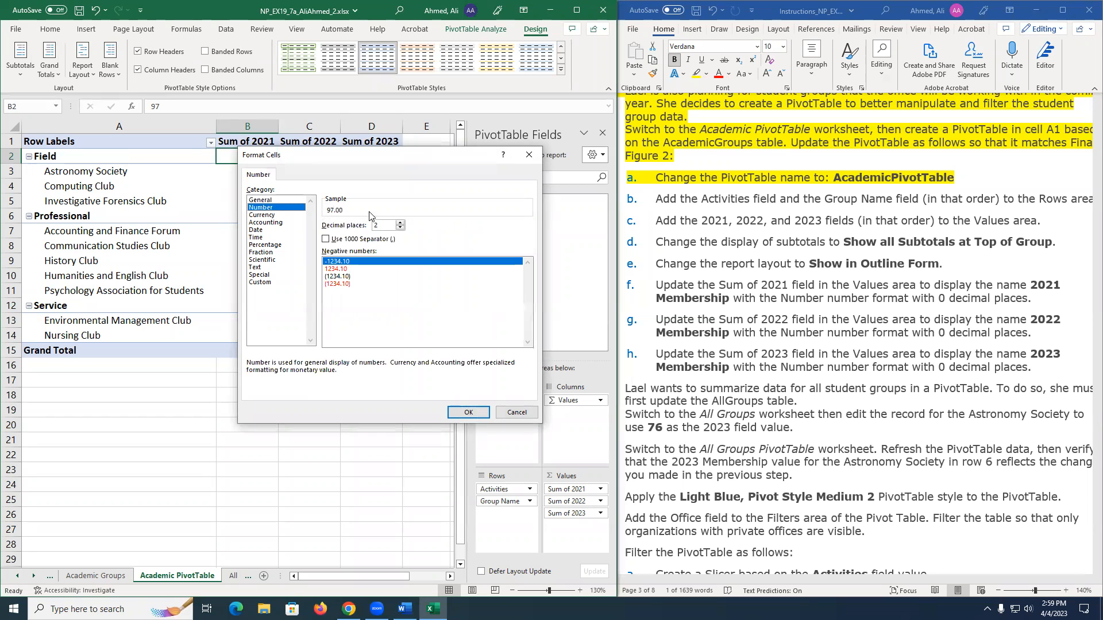
left_click(401, 228)
left_click(401, 228)
left_click(468, 412)
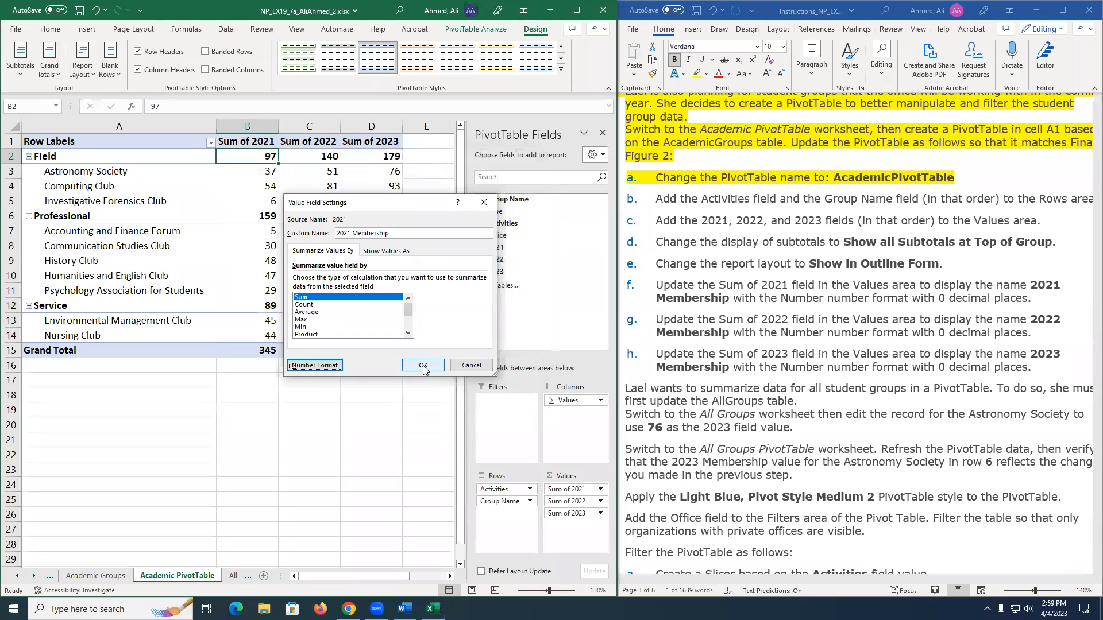
left_click(423, 368)
left_click(257, 201)
left_click(252, 166)
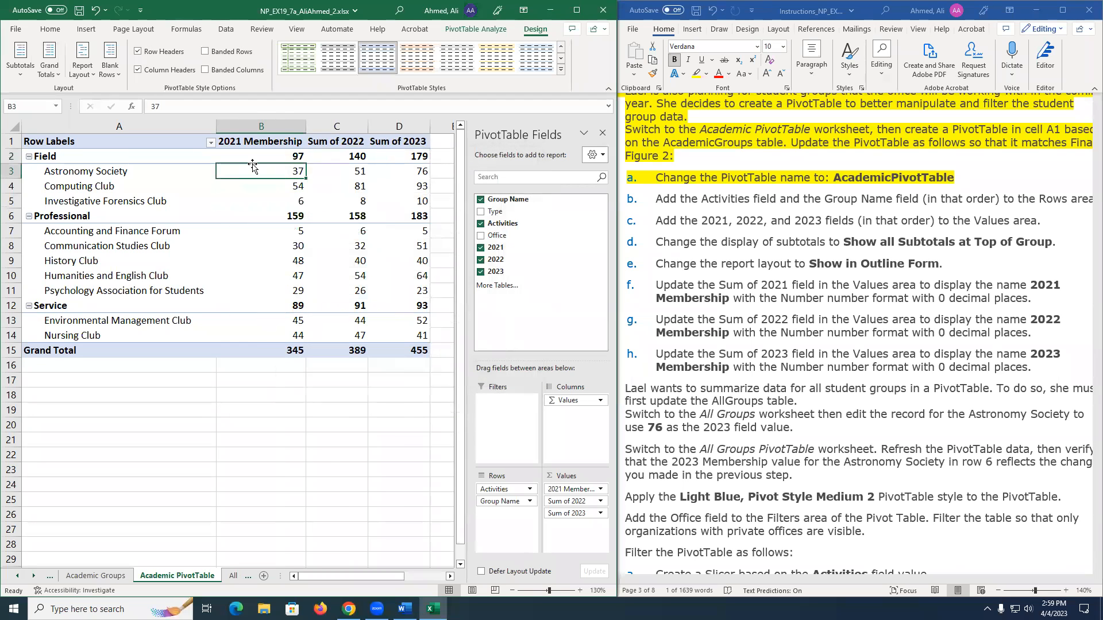
Check item e in the Word instructions and change the PivotTable's report layout to Show in Outline Form.
left_click(332, 143)
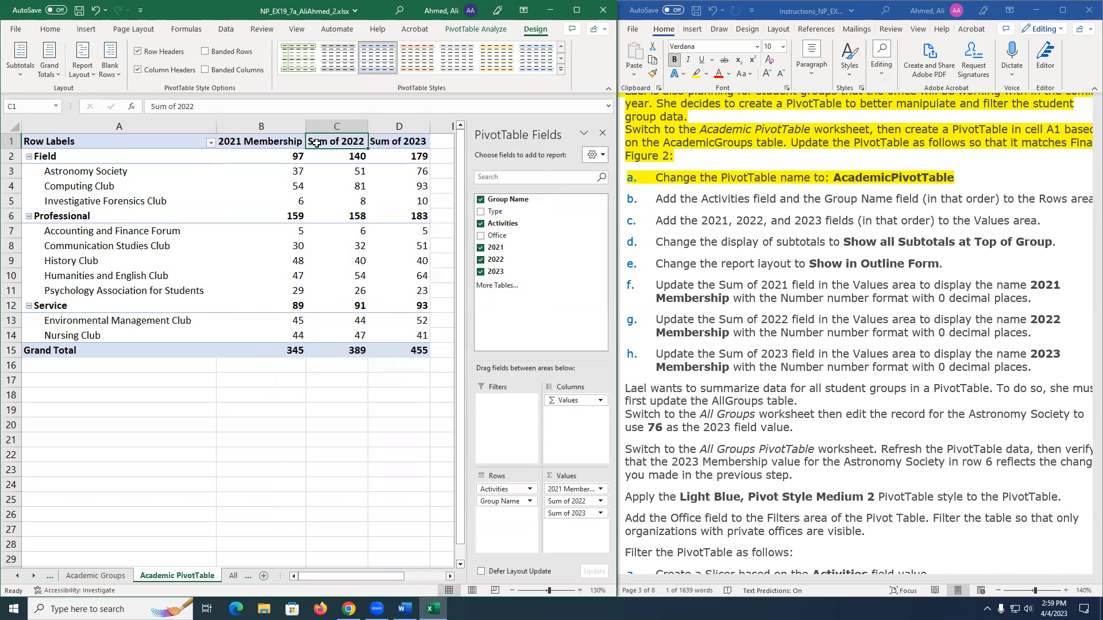
left_click(397, 142)
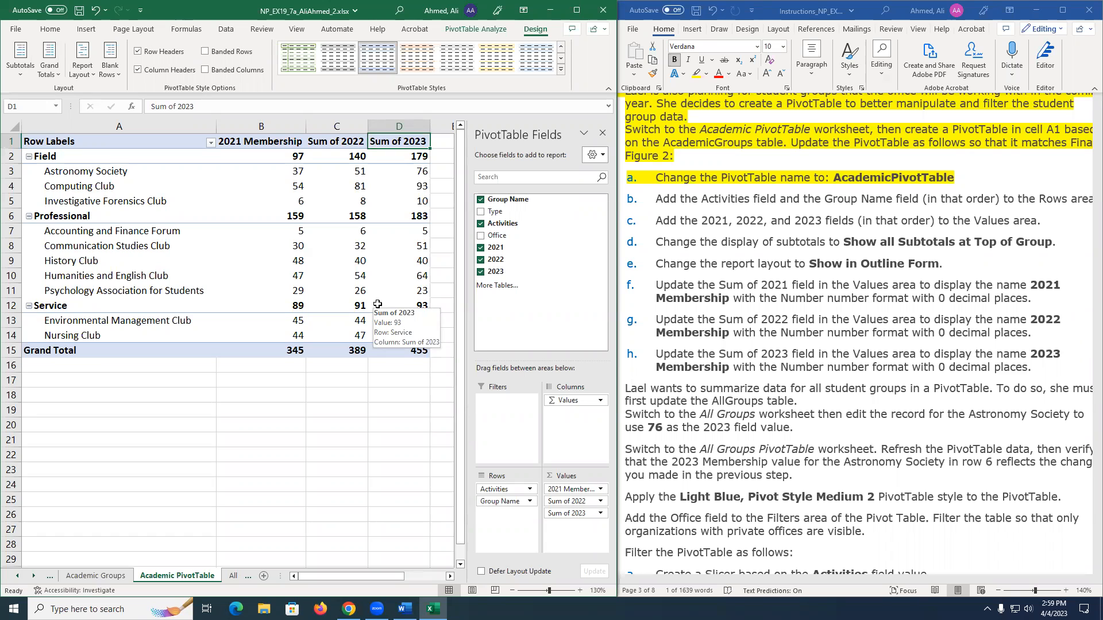
left_click(661, 268)
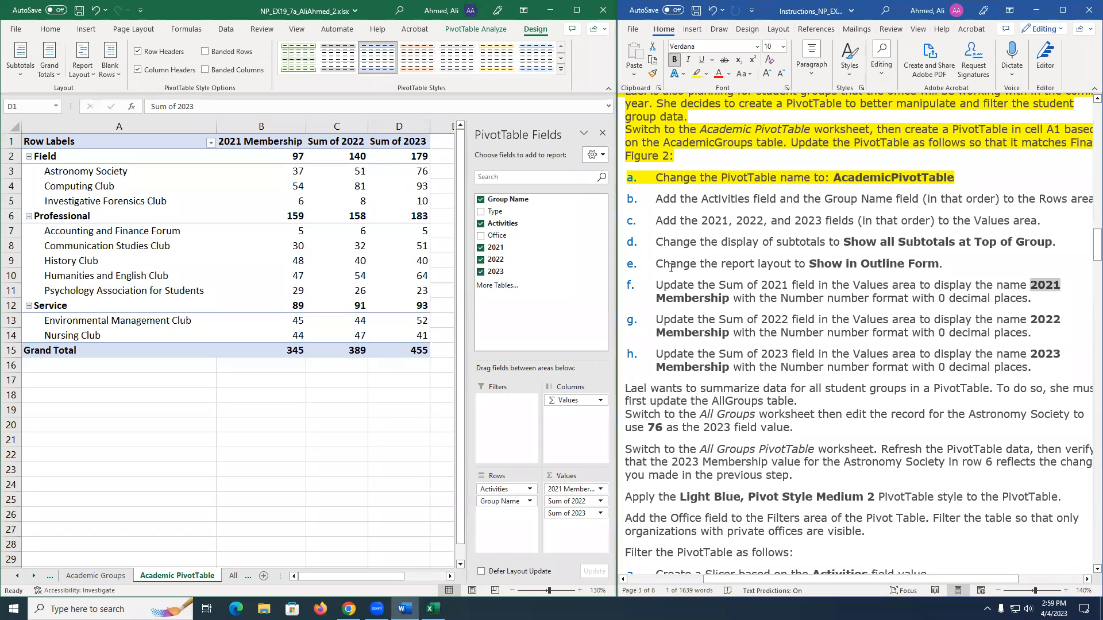
left_click_drag(671, 268, 1080, 267)
left_click_drag(881, 583, 830, 582)
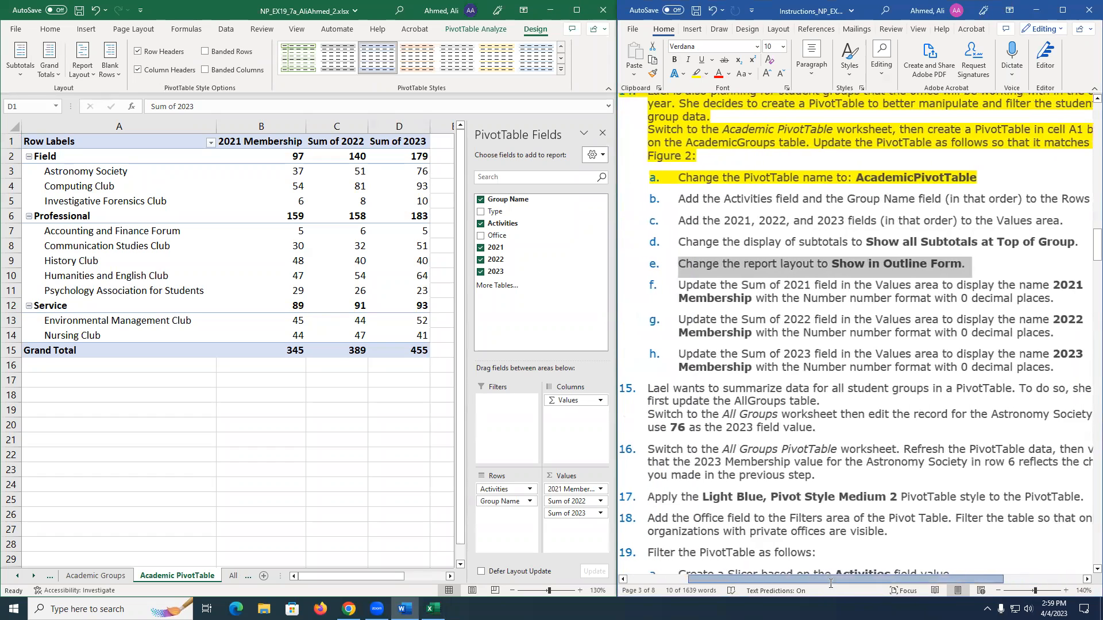
left_click(74, 77)
left_click(82, 77)
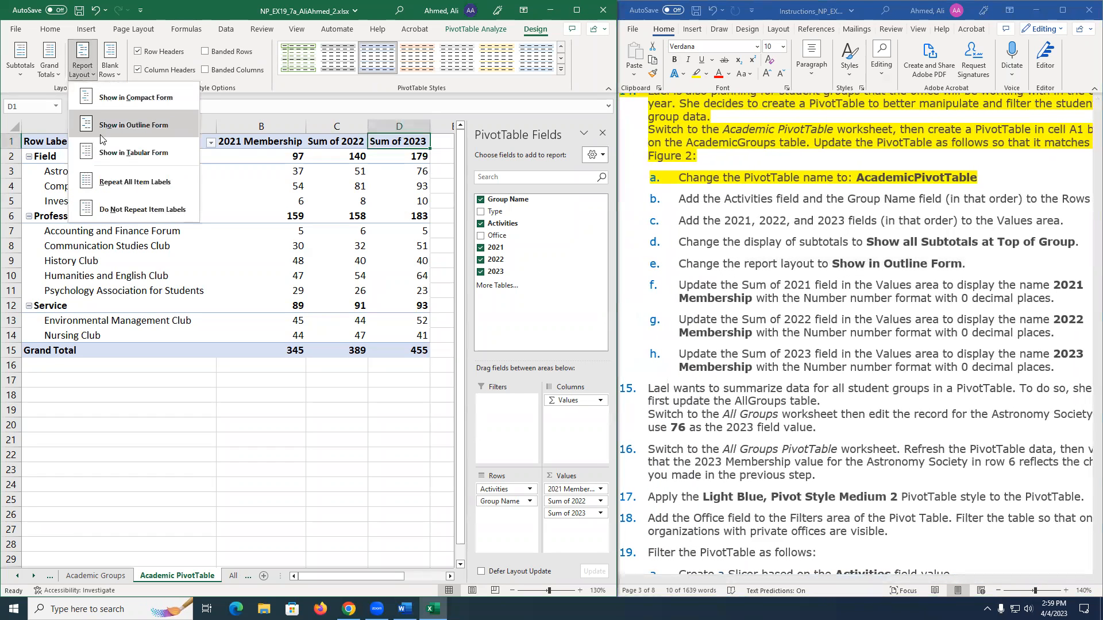
left_click(133, 125)
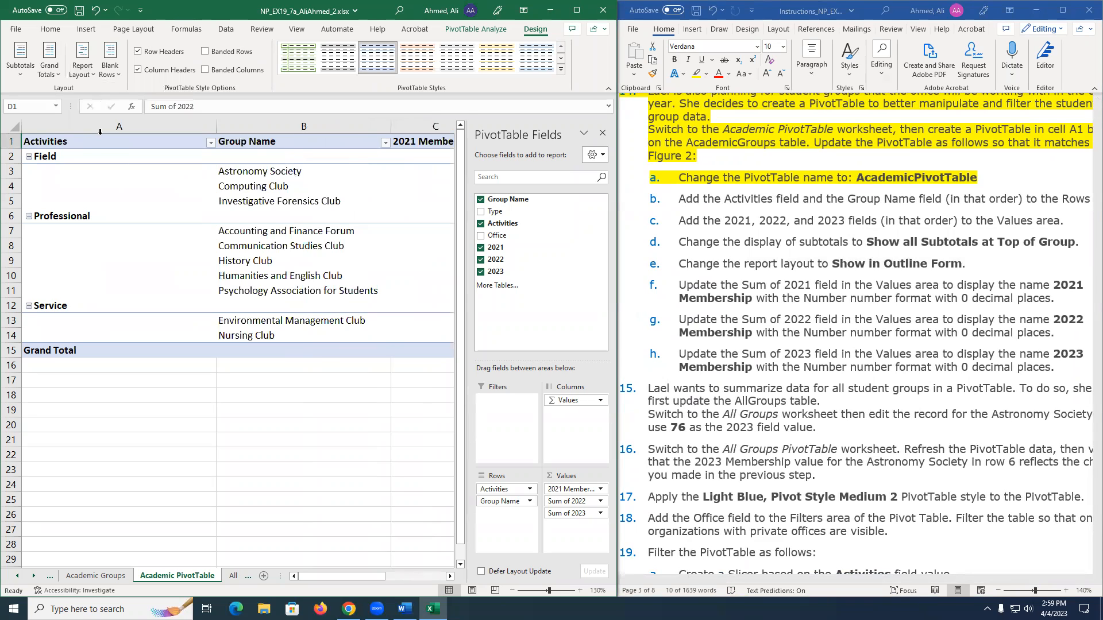
Apply the Show in Outline Form report layout to the PivotTable again.
left_click(82, 69)
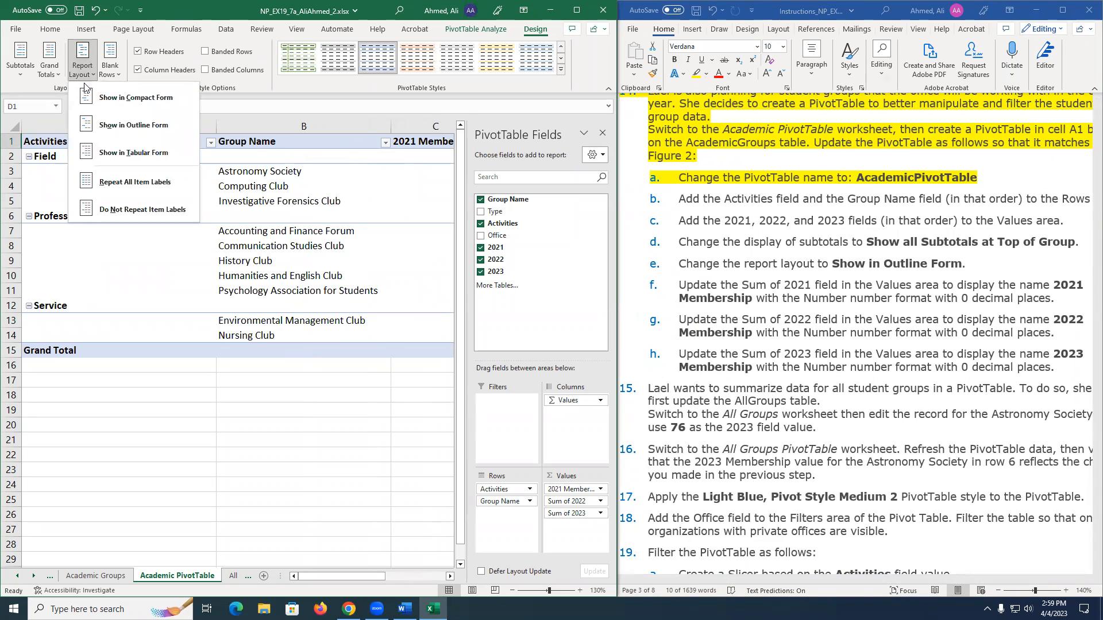
left_click(112, 128)
left_click(83, 69)
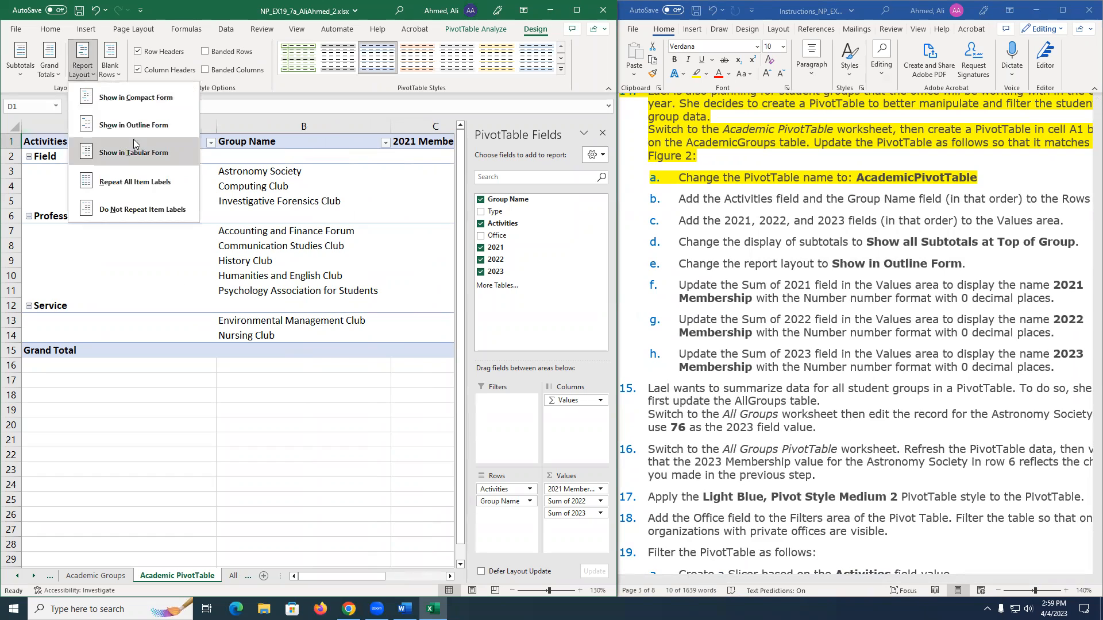
left_click(133, 122)
left_click(290, 266)
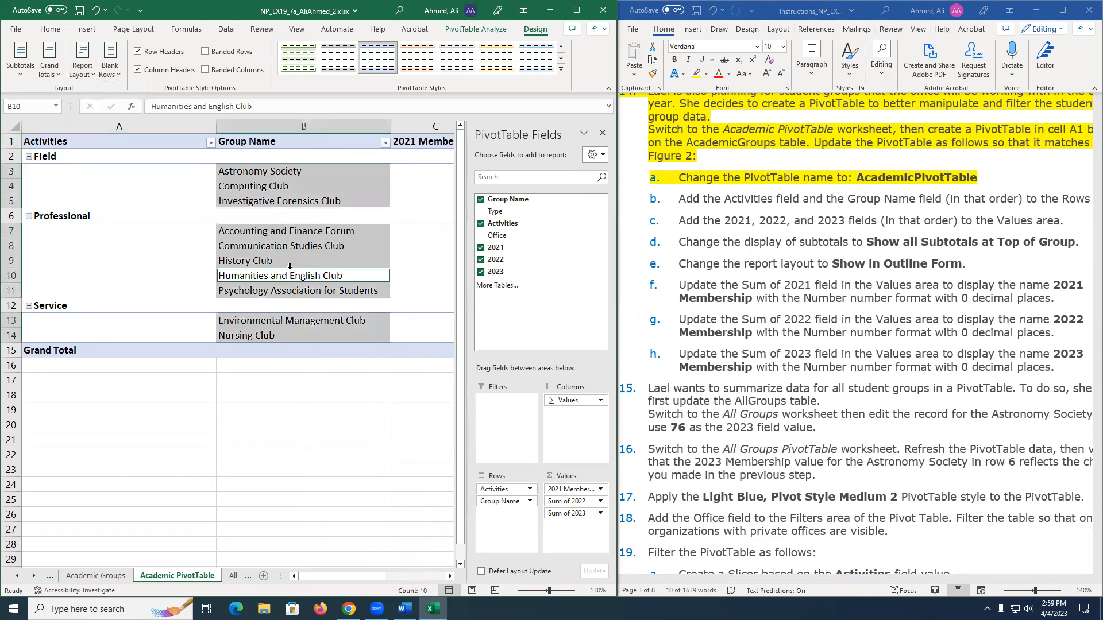
left_click(201, 452)
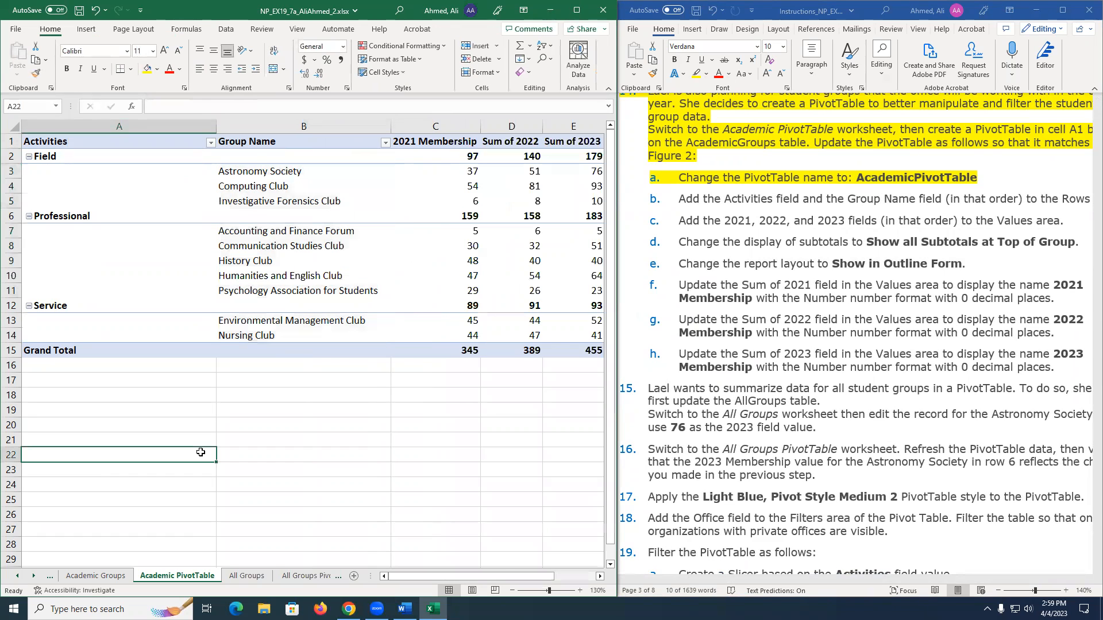
Examine the PivotTable's activity groups, group names and membership columns in the outline layout.
scroll(201, 452, "down", 3)
scroll(199, 490, "up", 5)
left_click(198, 354)
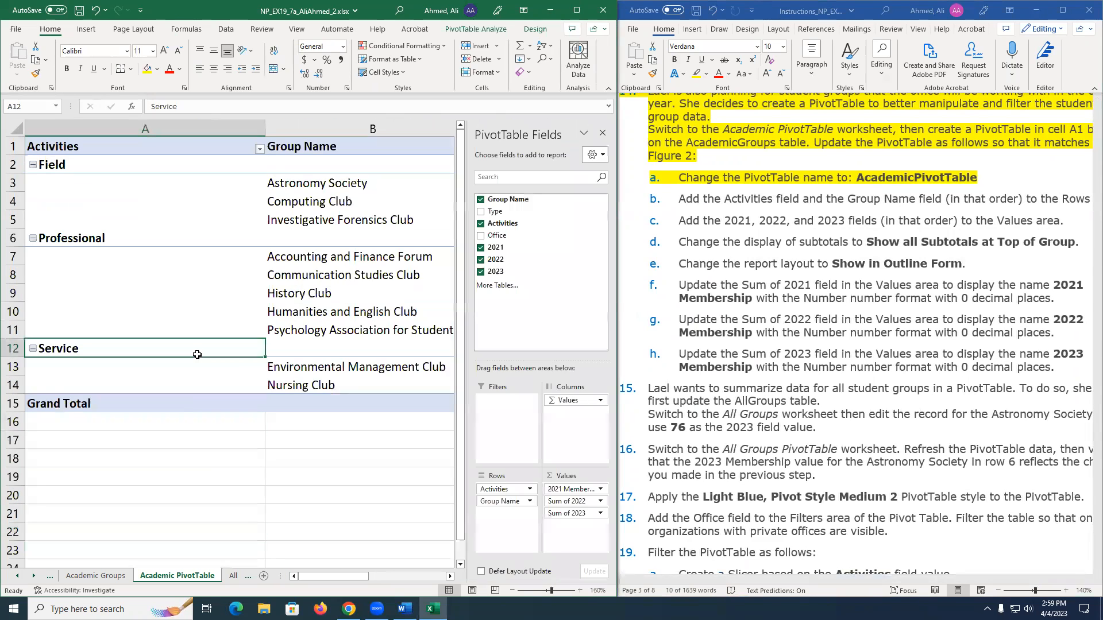
key("Up")
key("Up")
key("Up")
key("Up")
key("Up")
key("Up")
key("Up")
key("Up")
key("Up")
key("Right")
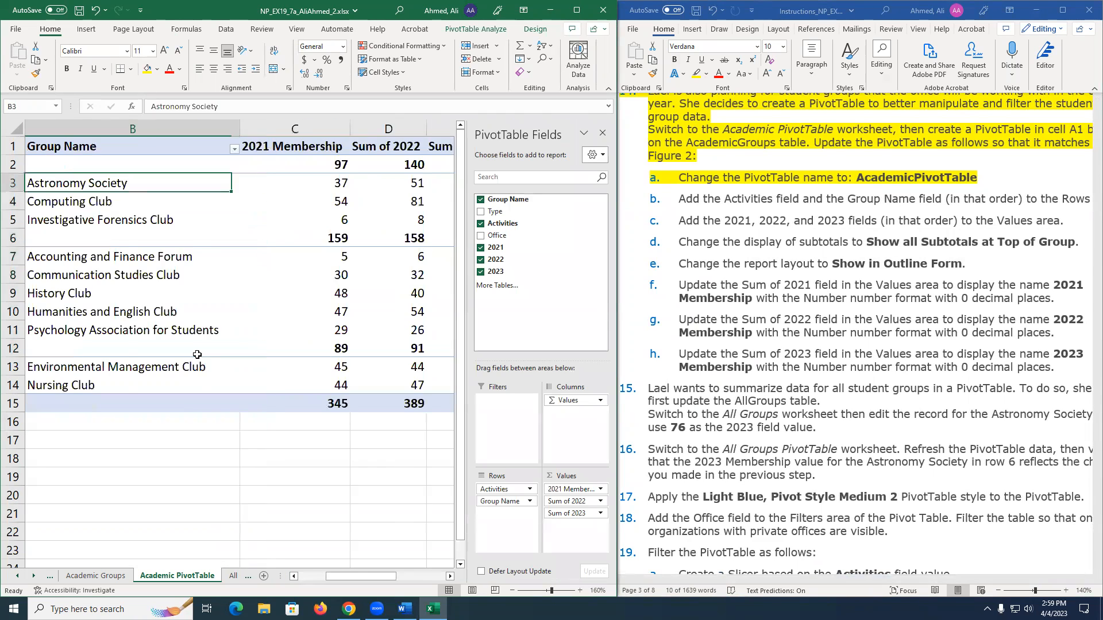
key("Right")
key("Right")
key("Right")
key("Right")
key("Left")
key("Left")
key("Left")
key("Left")
key("Left")
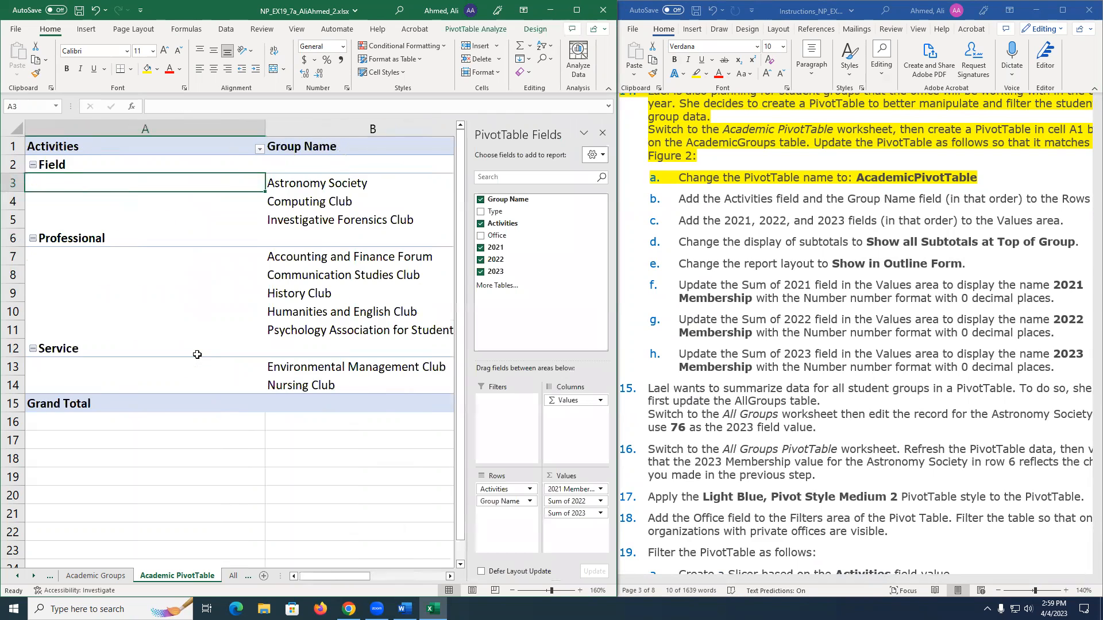
key("Right")
key("Right")
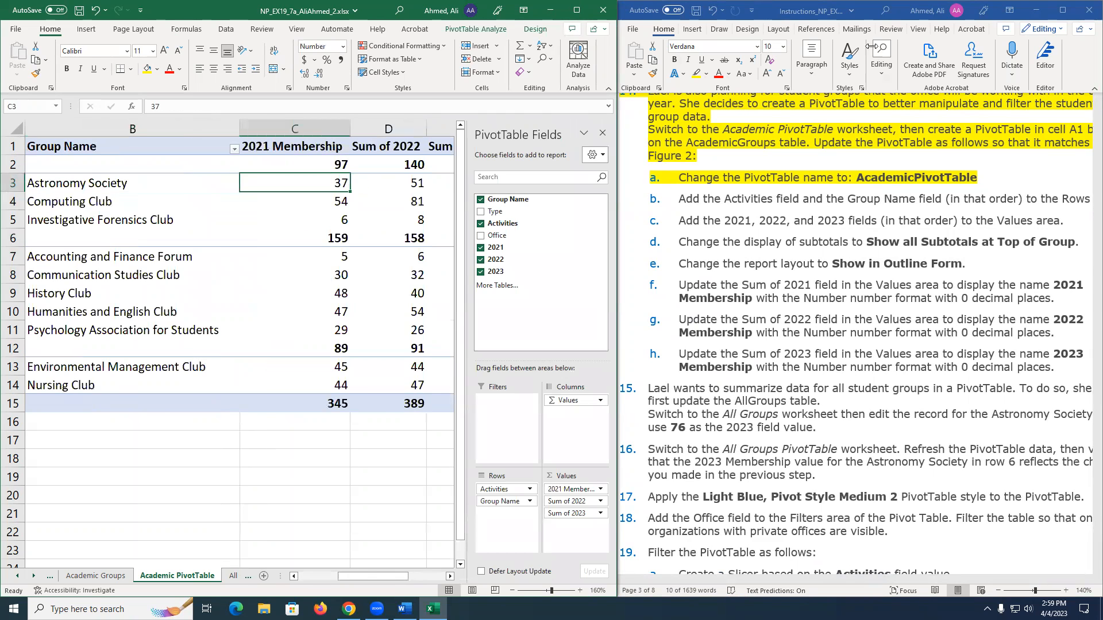
Check item g in the Word instructions and rename the Sum of 2022 header in D1 to 2022 Membership.
key("alt+Tab")
left_click_drag(788, 579, 804, 578)
scroll(856, 339, "down", 3)
key("alt+Tab")
left_click(391, 147)
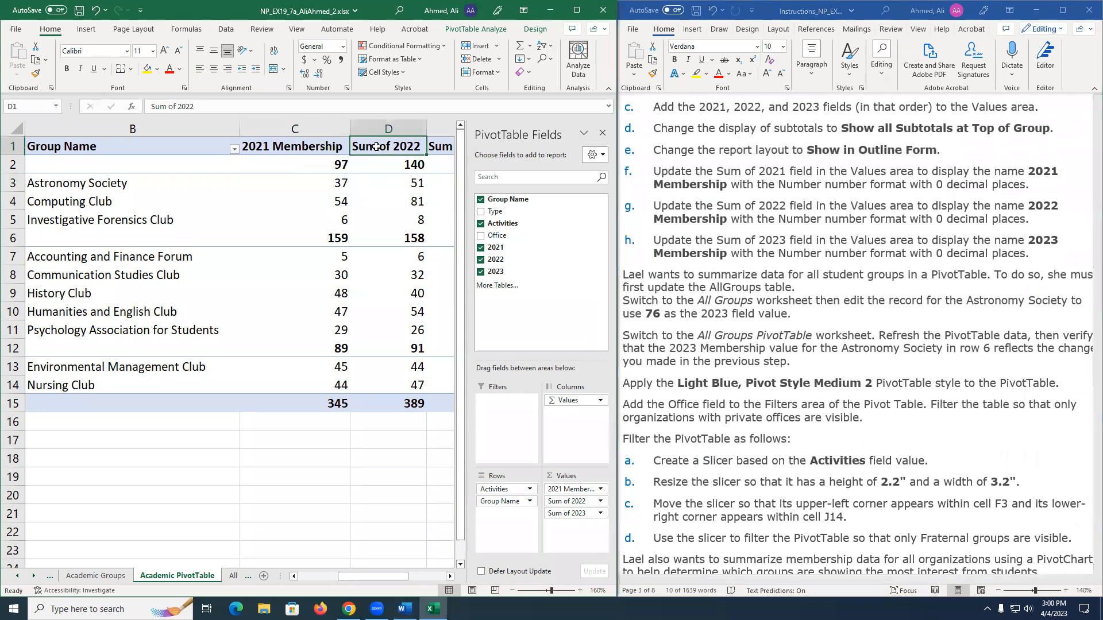
left_click(230, 108)
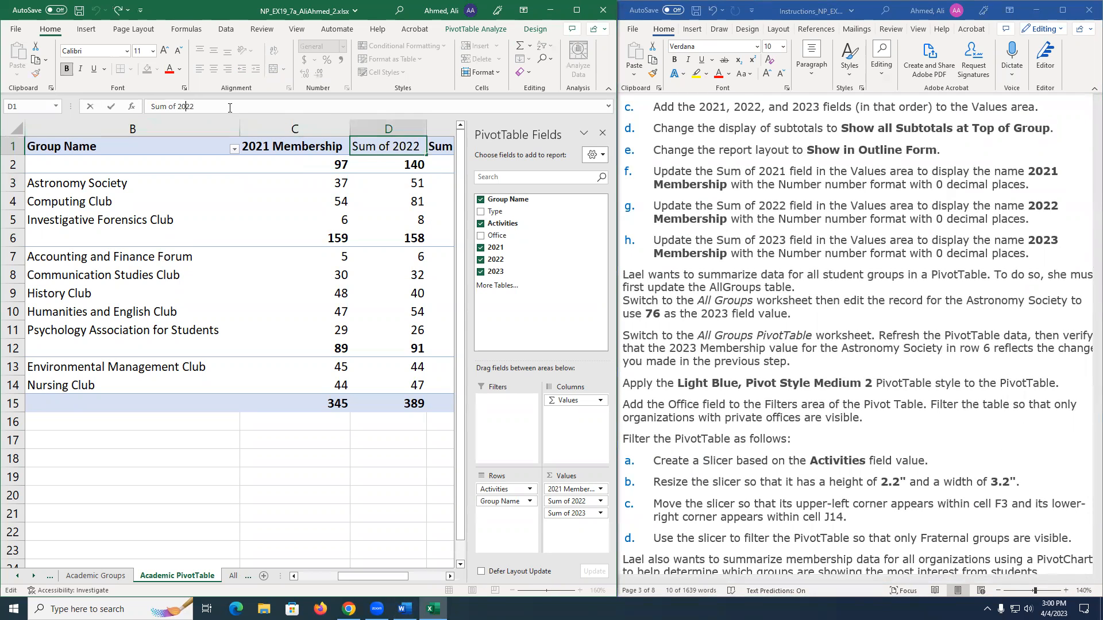
key("BackSpace")
key("BackSpace")
key("BackSpace")
key("BackSpace")
key("BackSpace")
key("BackSpace")
key("BackSpace")
type("Mwem")
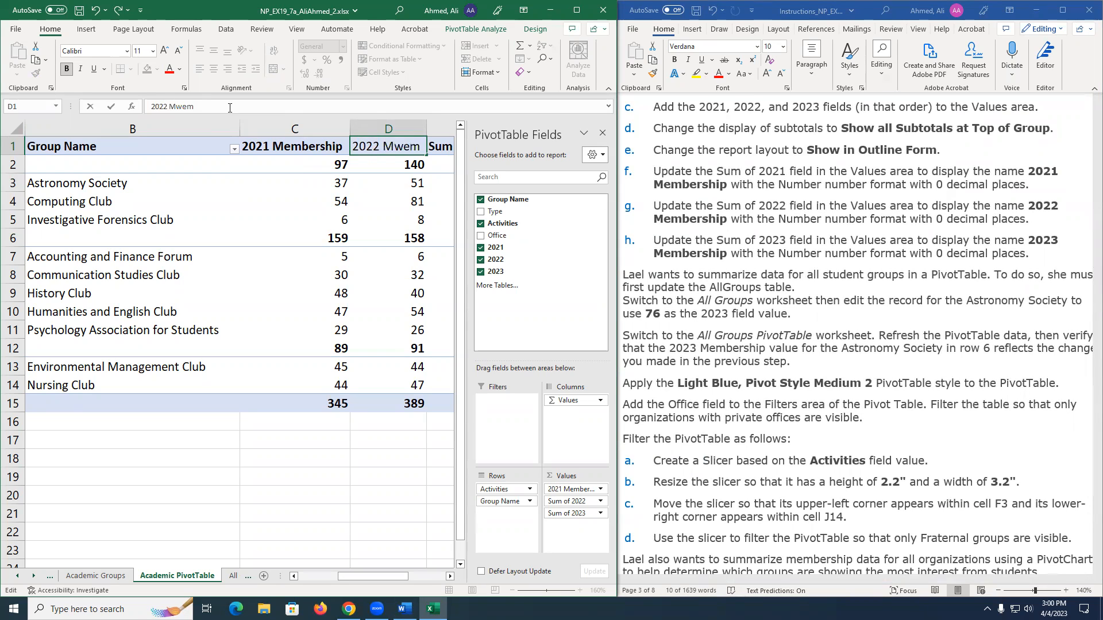
key("BackSpace")
key("BackSpace")
key("BackSpace")
key("BackSpace")
key("BackSpace")
key("BackSpace")
type("embership")
key("Return")
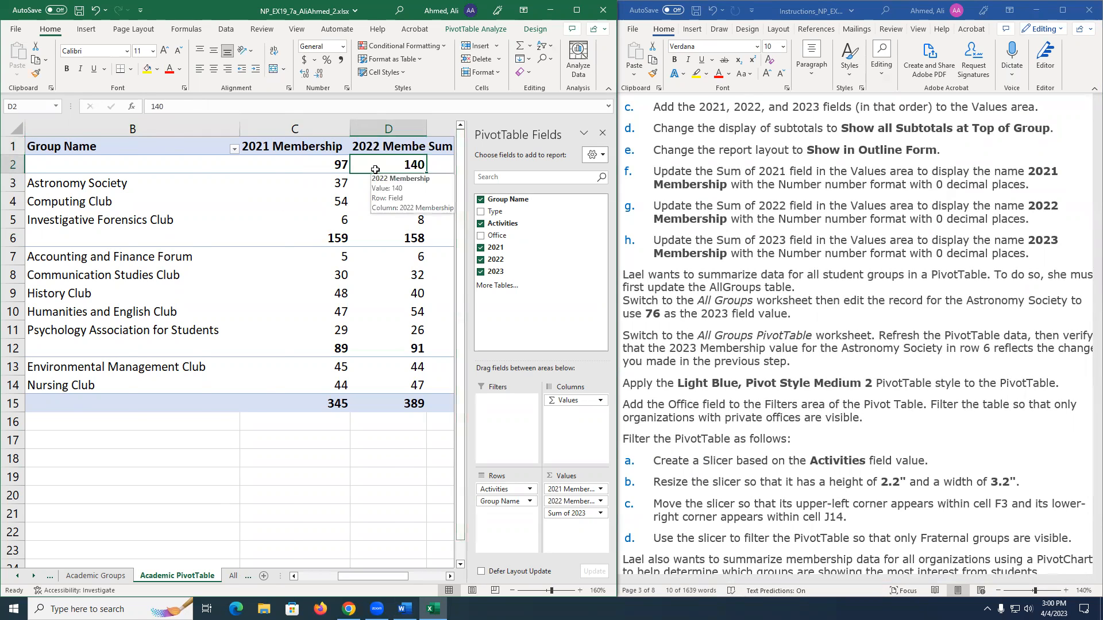
Rename the Sum of 2023 header in E1 to 2023 Membership.
key("Right")
key("Up")
left_click(186, 107)
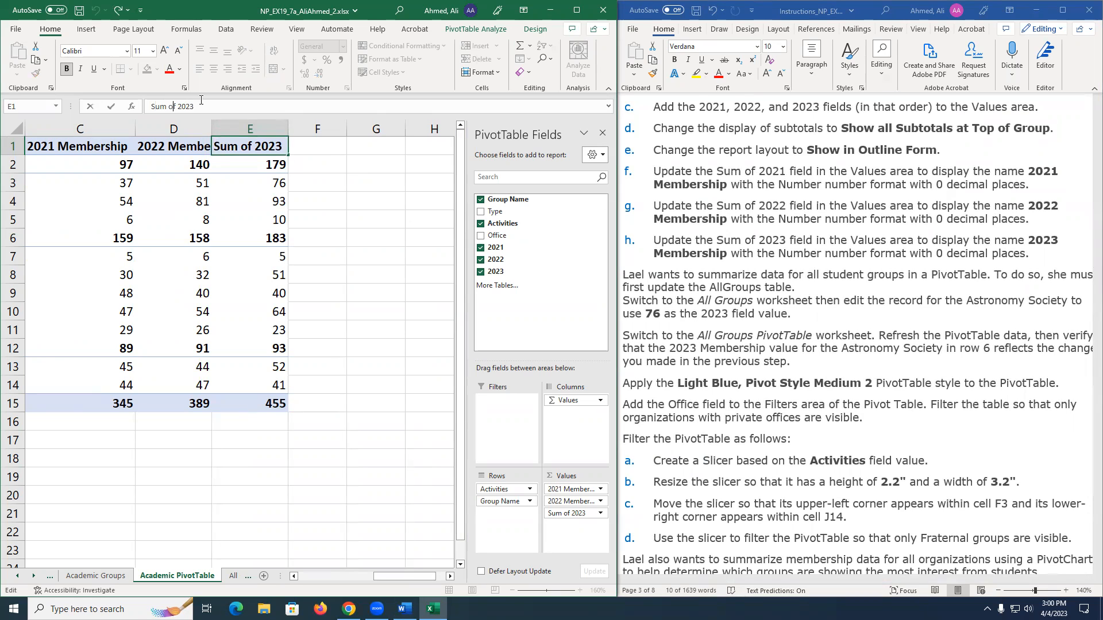
key("BackSpace")
key("BackSpace")
key("BackSpace")
key("BackSpace")
key("BackSpace")
key("BackSpace")
key("BackSpace")
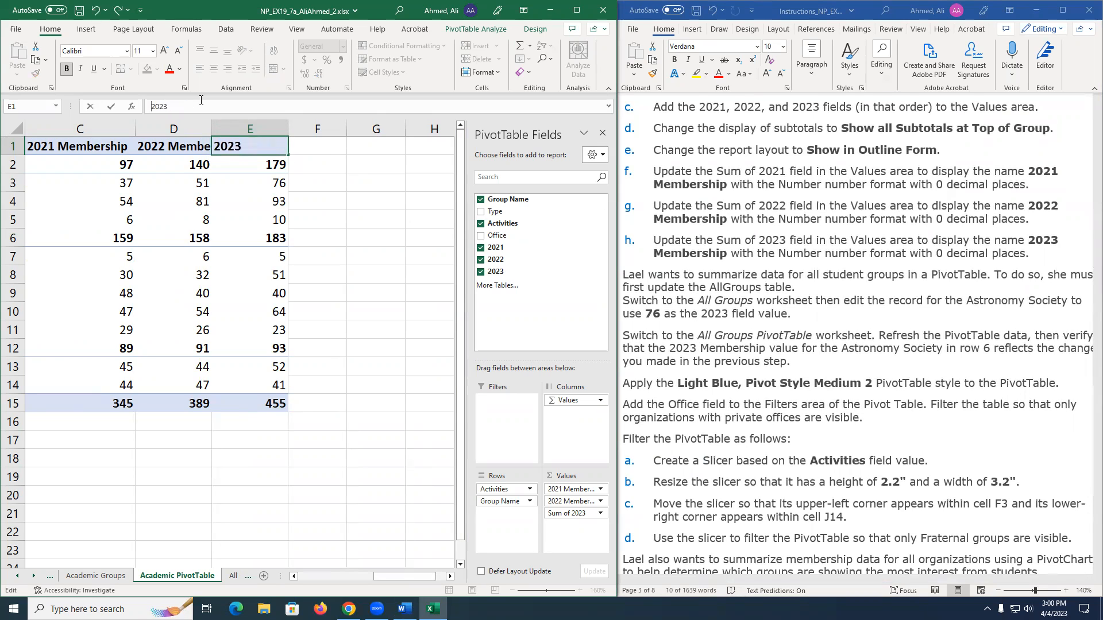
type("Membership")
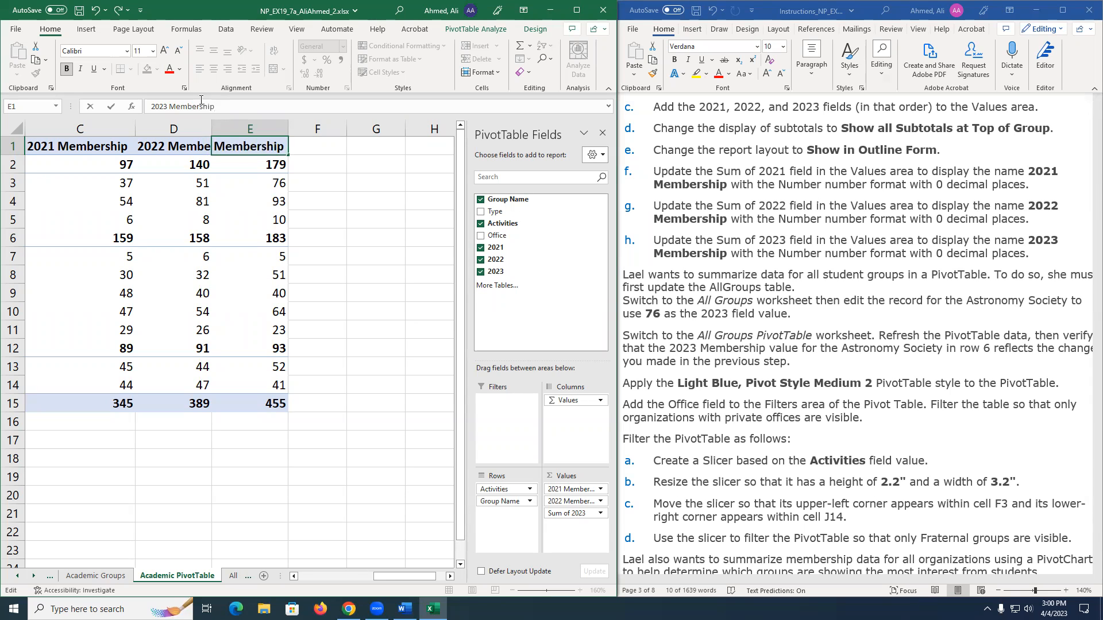
key("Return")
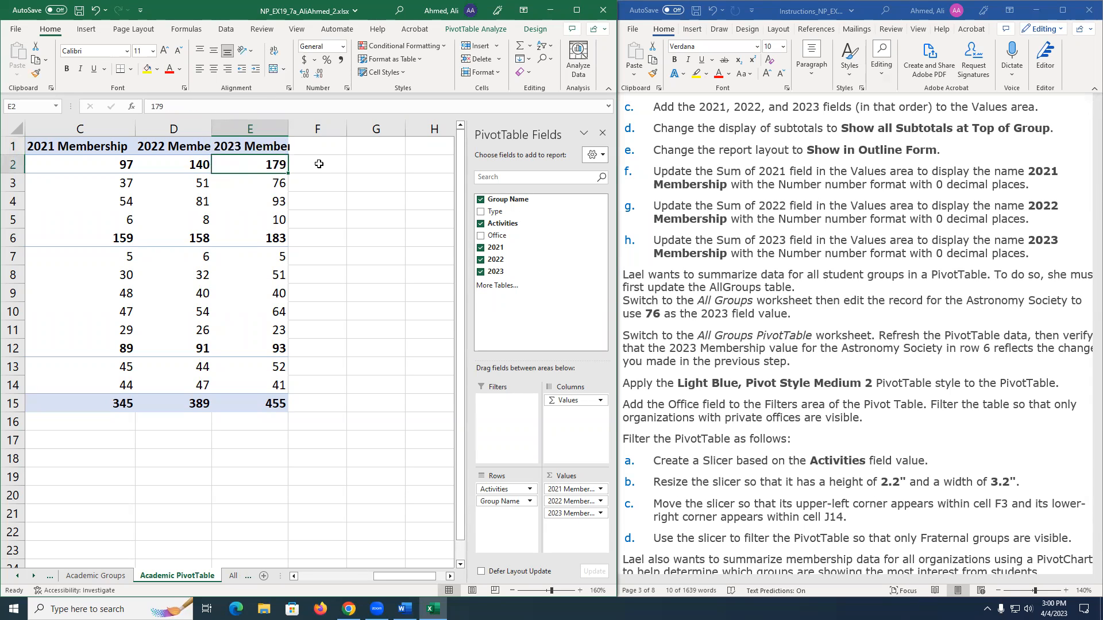
Give the 2023 Membership value field the Number format with 0 decimal places and apply the field settings.
left_click(261, 145)
left_click(257, 148)
double_click(257, 149)
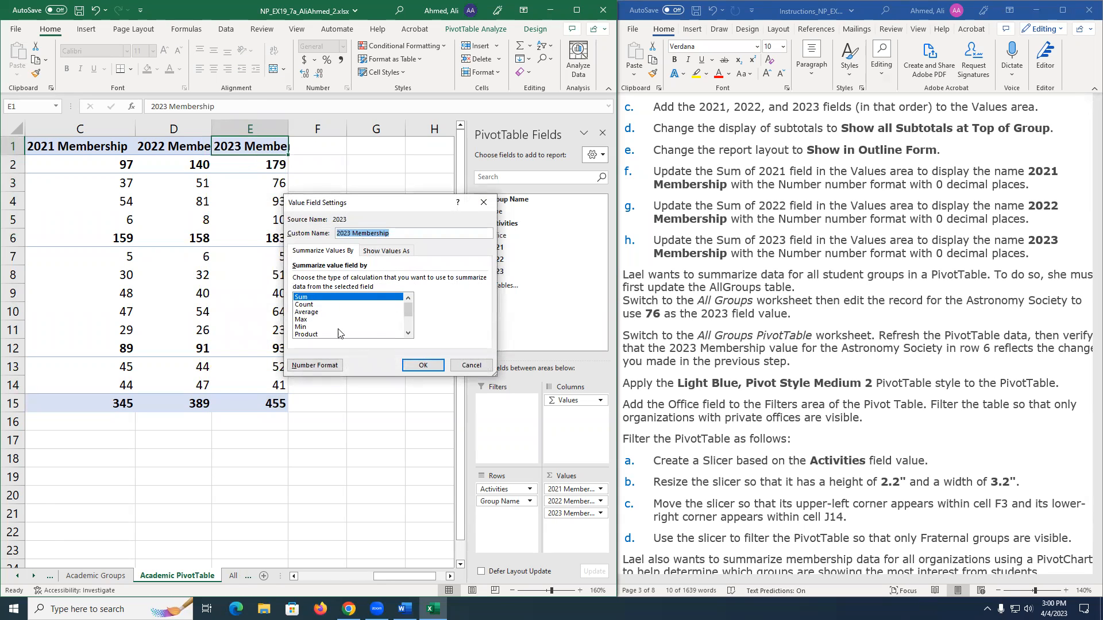
left_click(315, 365)
left_click(261, 207)
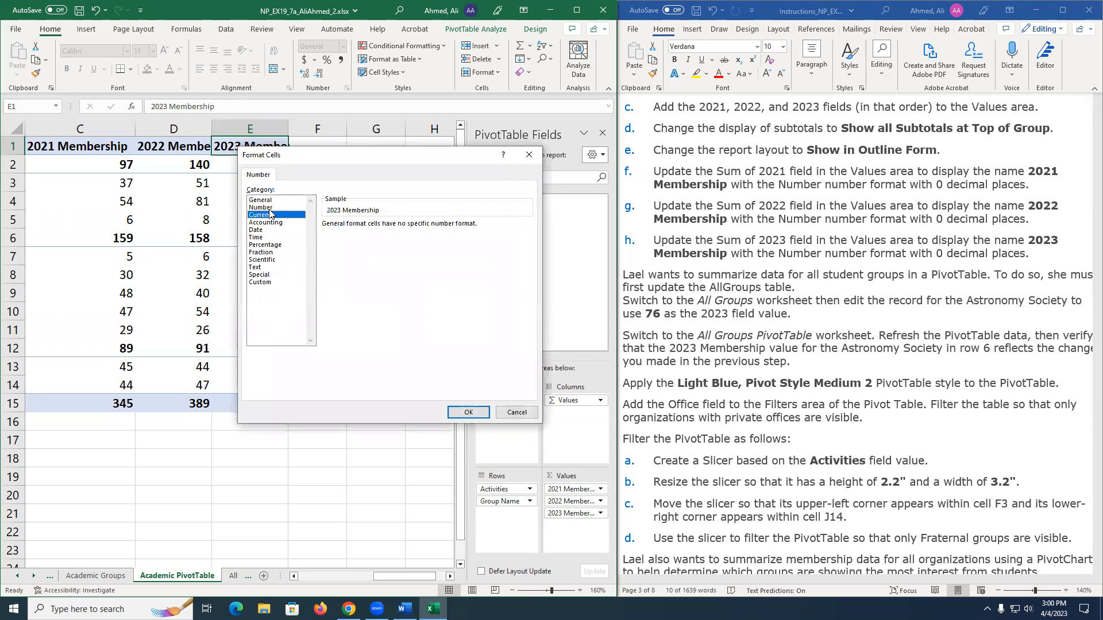
left_click(399, 228)
left_click(399, 228)
left_click(469, 412)
left_click(423, 365)
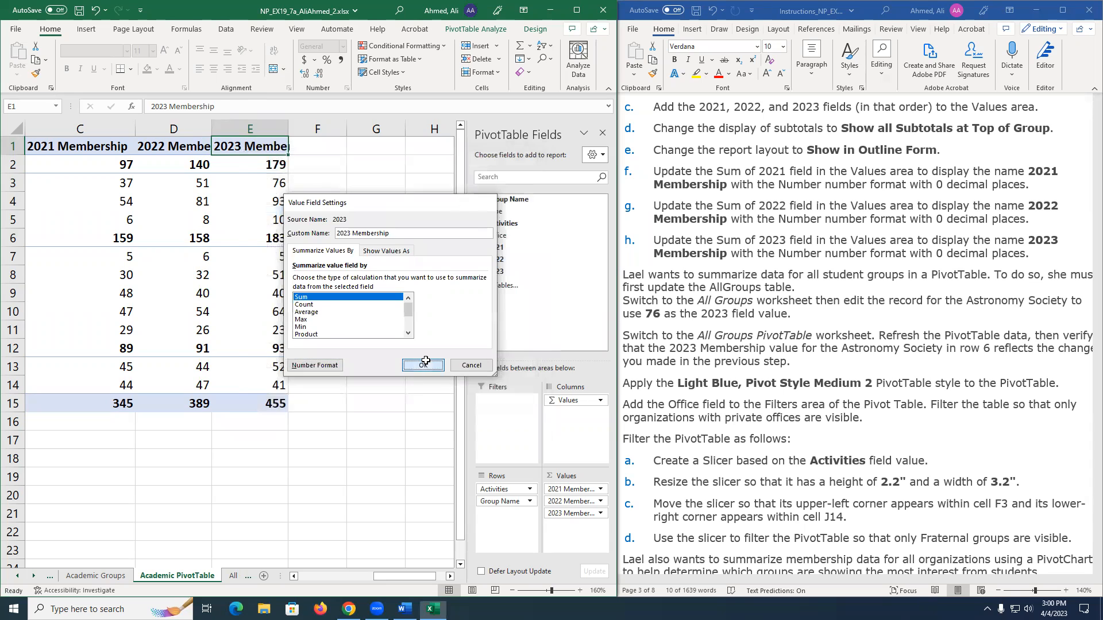
Give the 2022 Membership value field the Number format with 0 decimal places and apply the field settings.
left_click(192, 160)
left_click(190, 143)
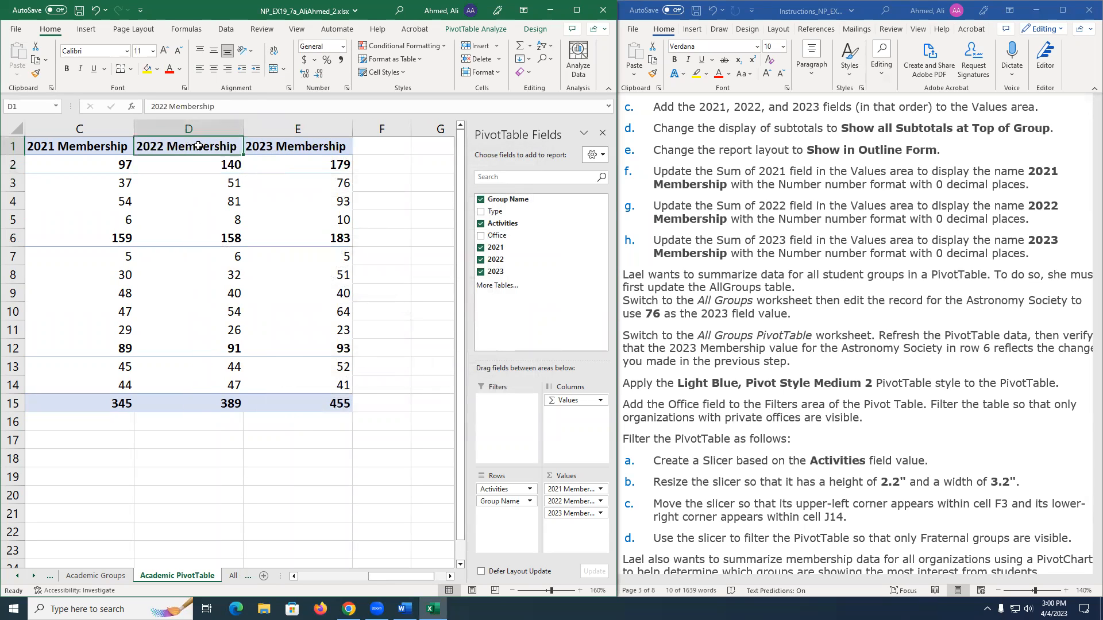
left_click(600, 501)
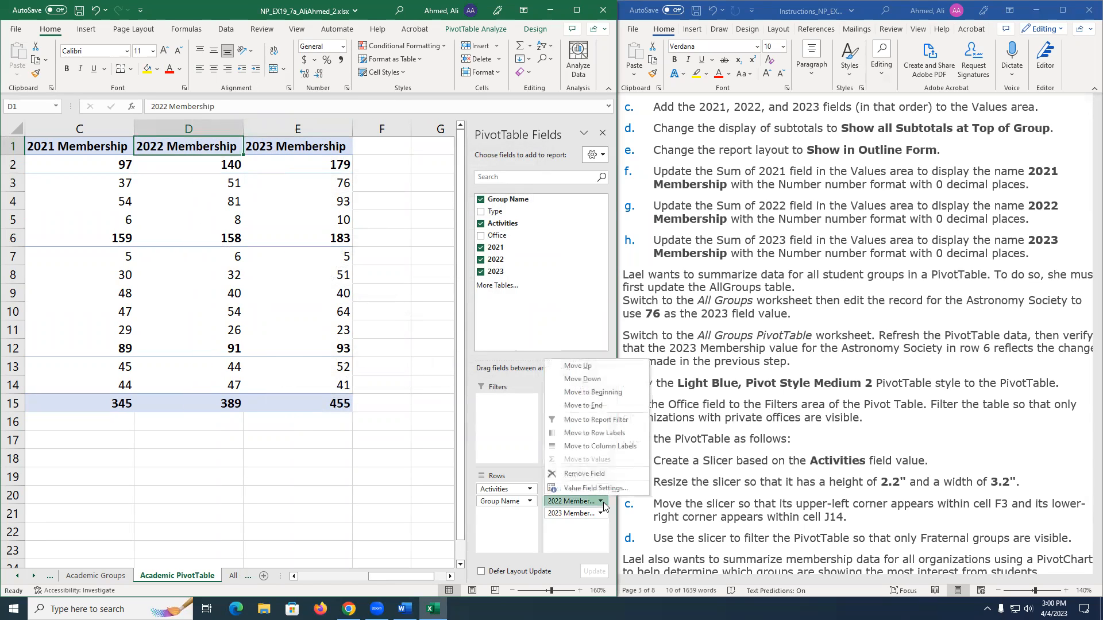
left_click(574, 494)
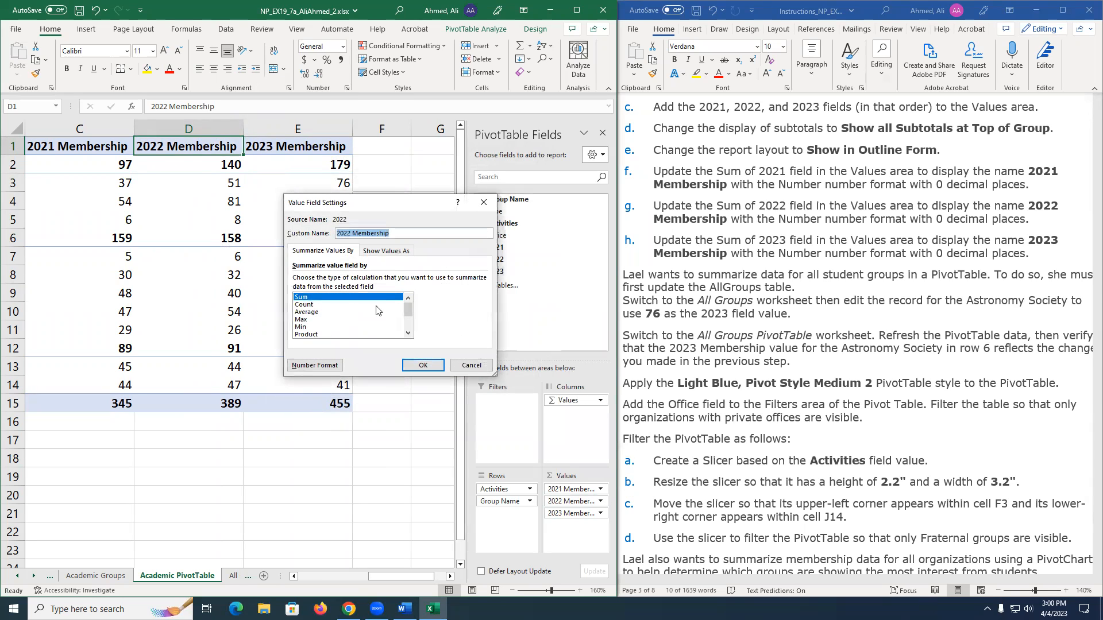
left_click(314, 365)
left_click(264, 208)
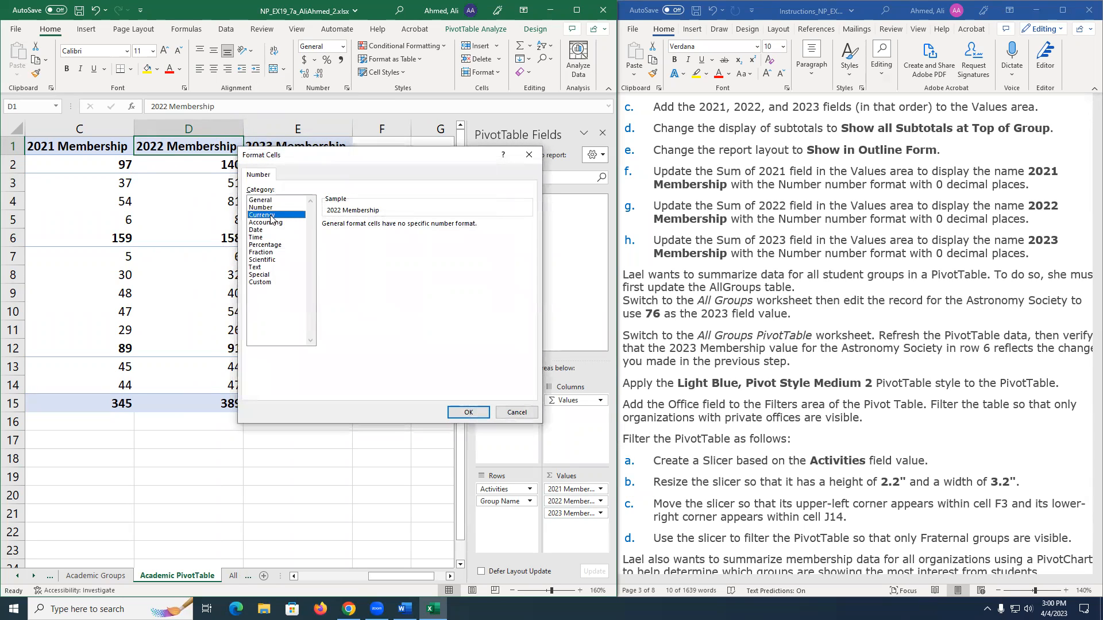
left_click(400, 229)
left_click(400, 230)
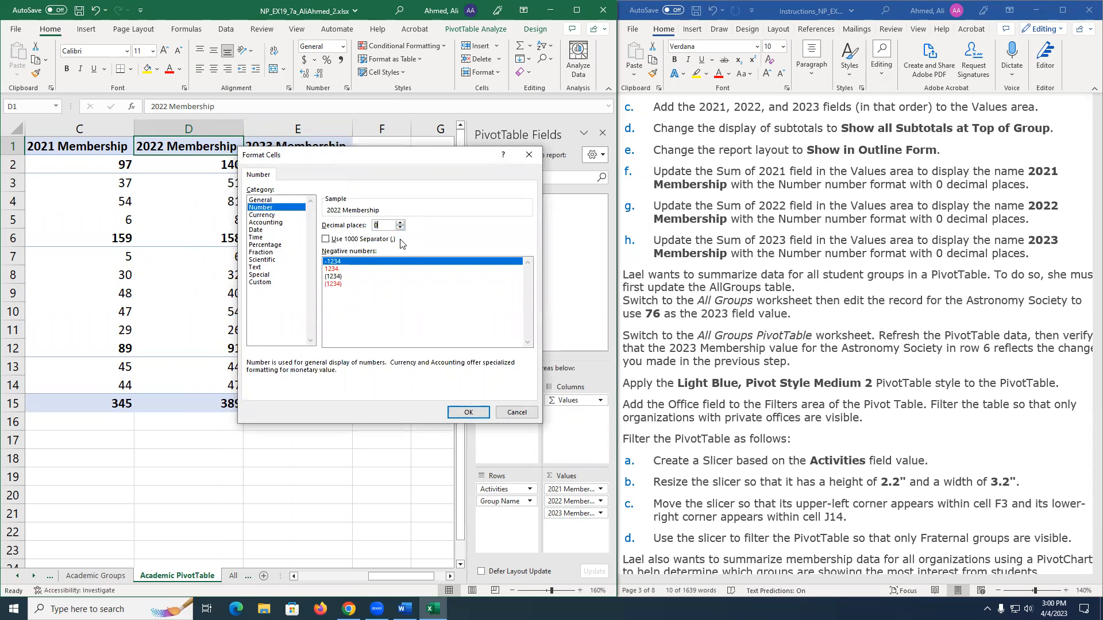
left_click(468, 413)
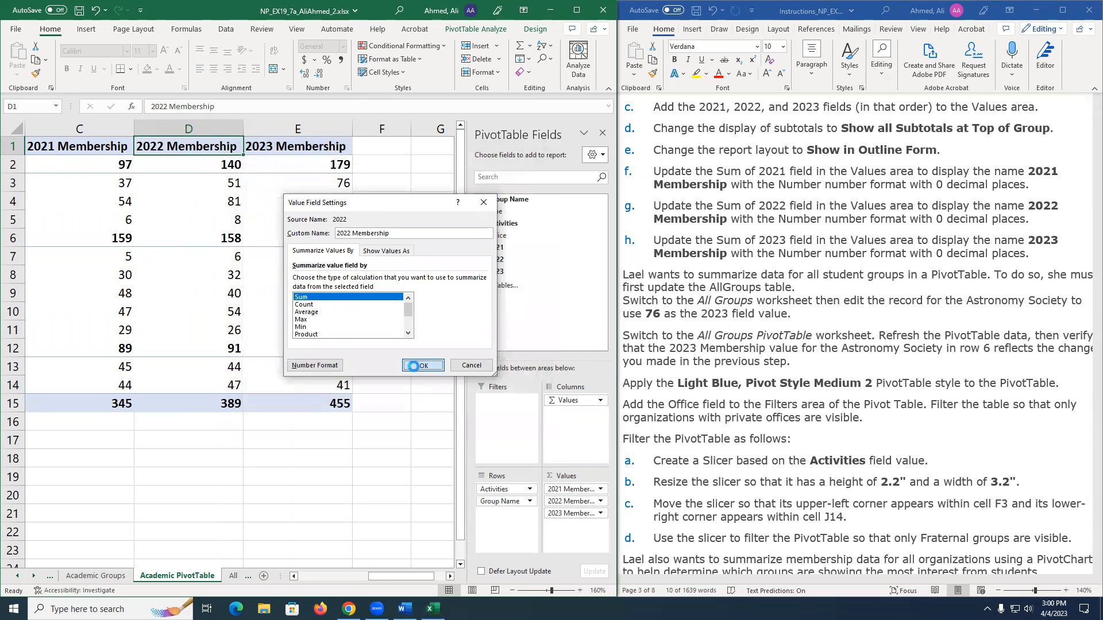
left_click(423, 366)
Examine the values in the 2021, 2022 and 2023 Membership columns of the PivotTable.
left_click(290, 266)
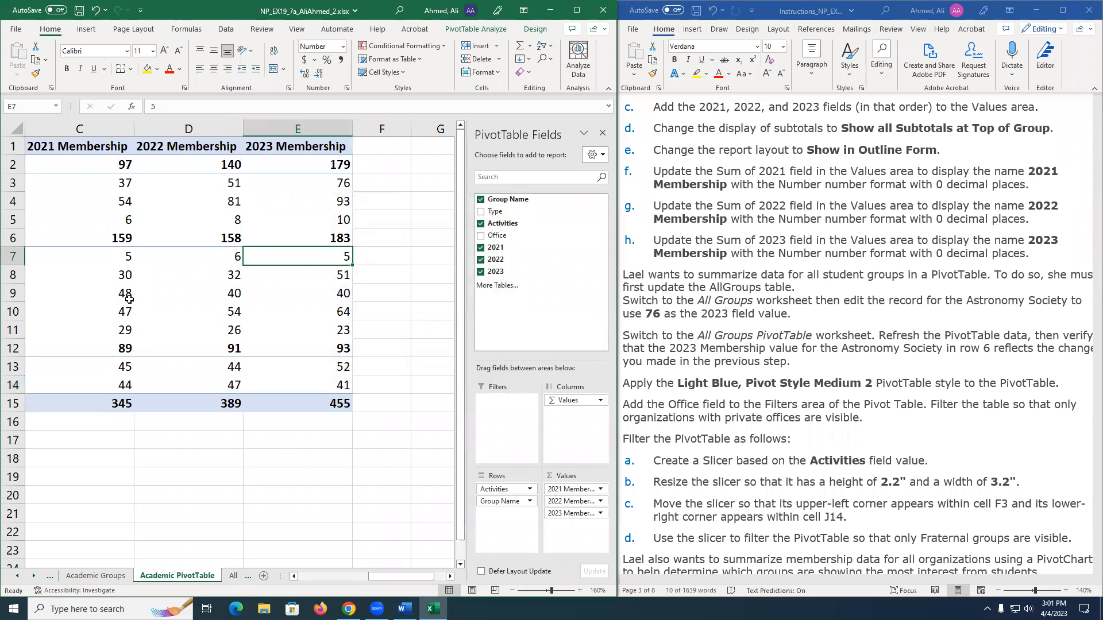
left_click(124, 295)
key("Left")
key("Right")
key("Right")
key("Right")
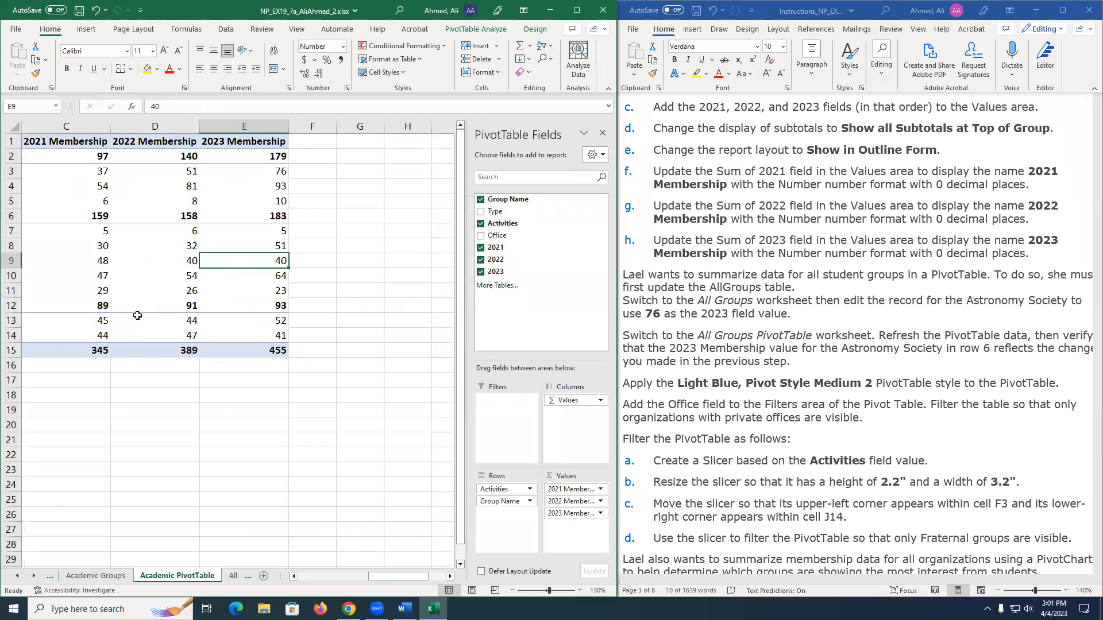
scroll(131, 313, "down", 3, "ctrl")
scroll(137, 316, "down", 4, "ctrl")
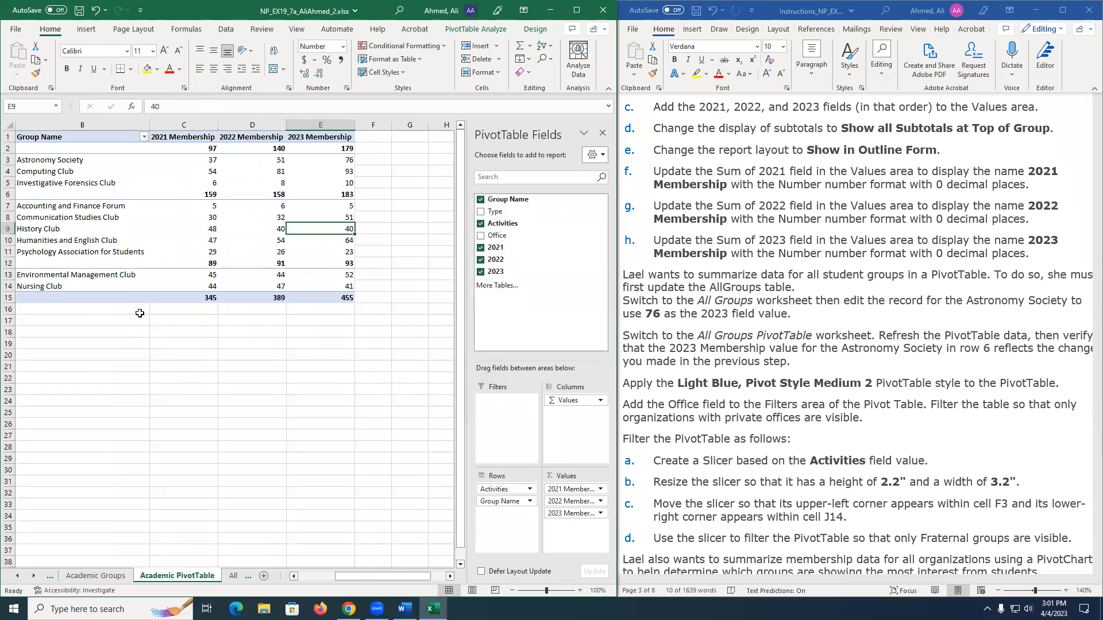
Highlight items a to h of instruction 14 in yellow in the Word document, and return to the PivotTable in Excel.
left_click(854, 281)
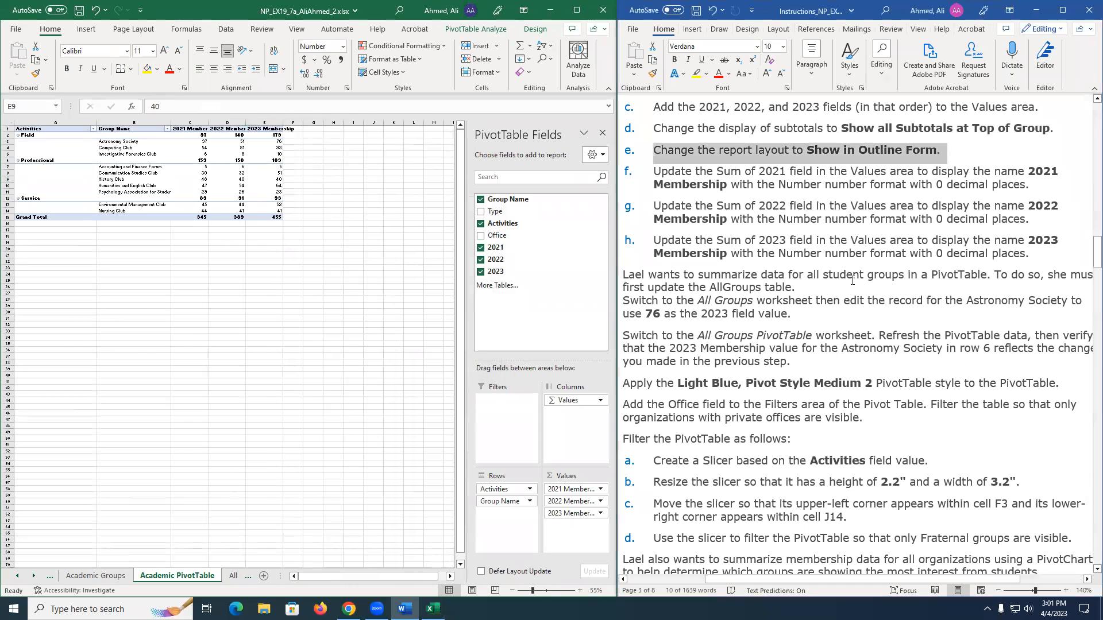
left_click(1064, 252)
left_click_drag(1063, 251, 646, 220)
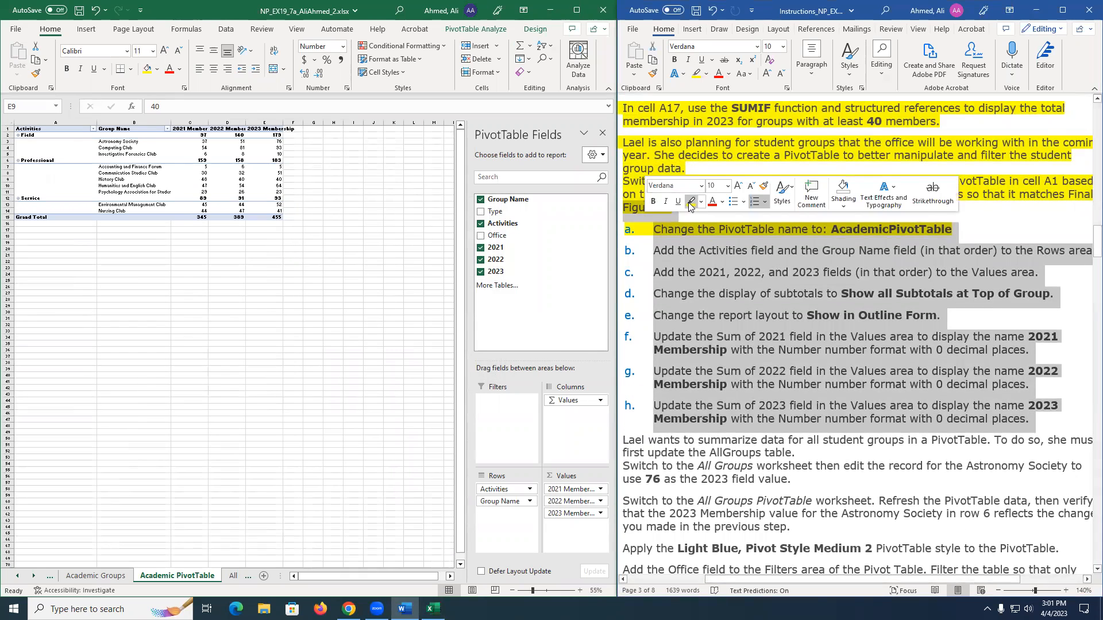
left_click(693, 207)
left_click(296, 293)
scroll(171, 222, "up", 2, "ctrl")
left_click(231, 205)
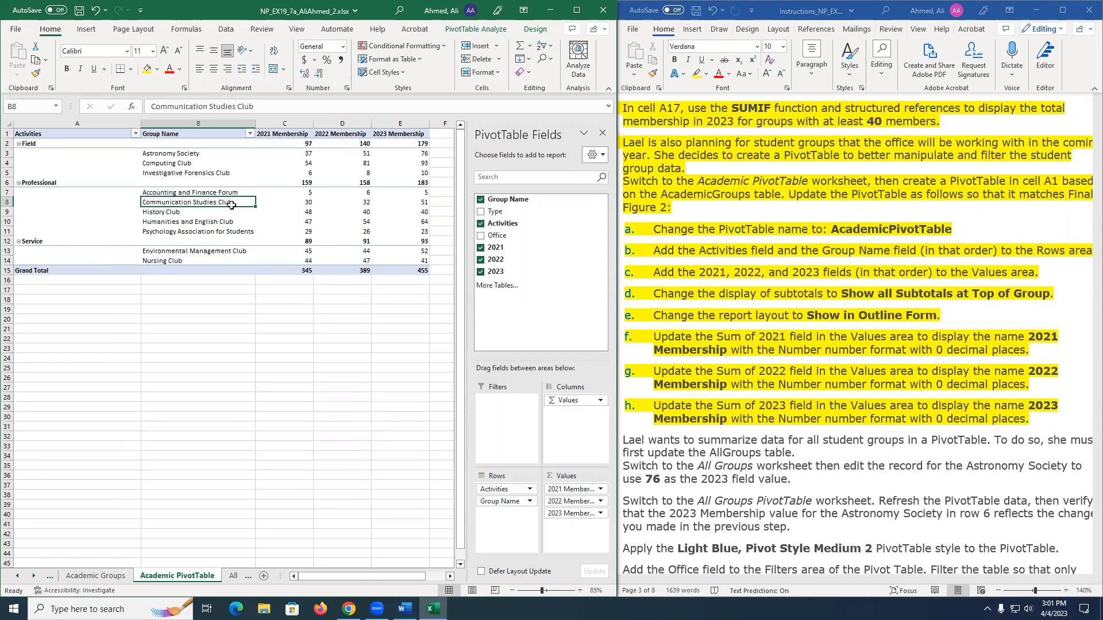
Read instruction 15 in the Word document and switch to the All Groups worksheet in Excel.
left_click(746, 380)
scroll(653, 329, "down", 2)
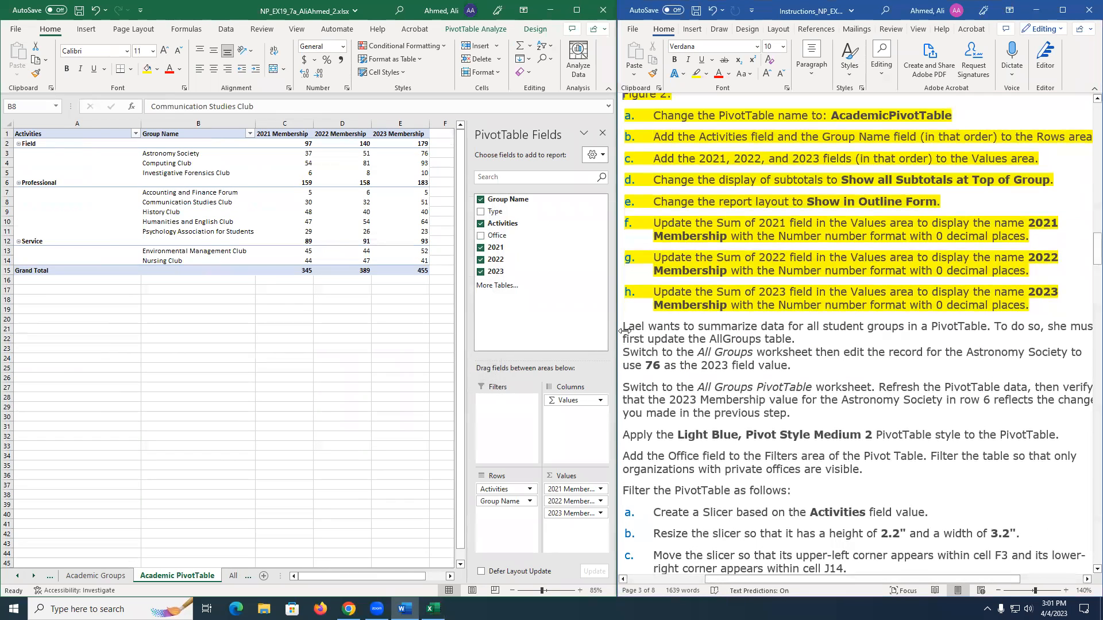
left_click(766, 331)
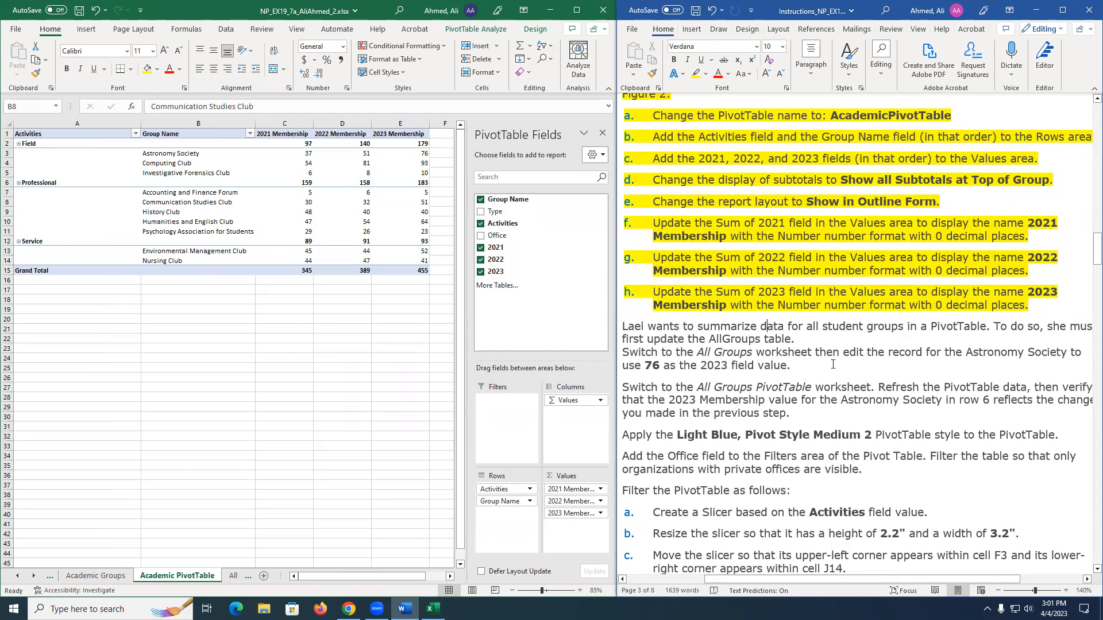
scroll(833, 364, "down", 2, "ctrl")
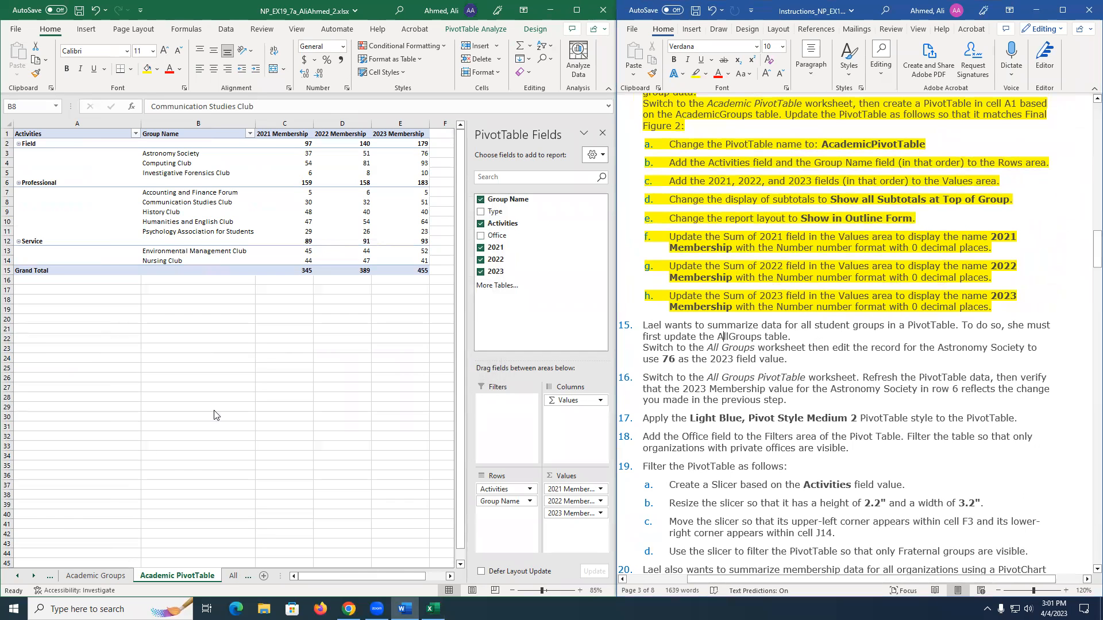
left_click(229, 577)
left_click(243, 263)
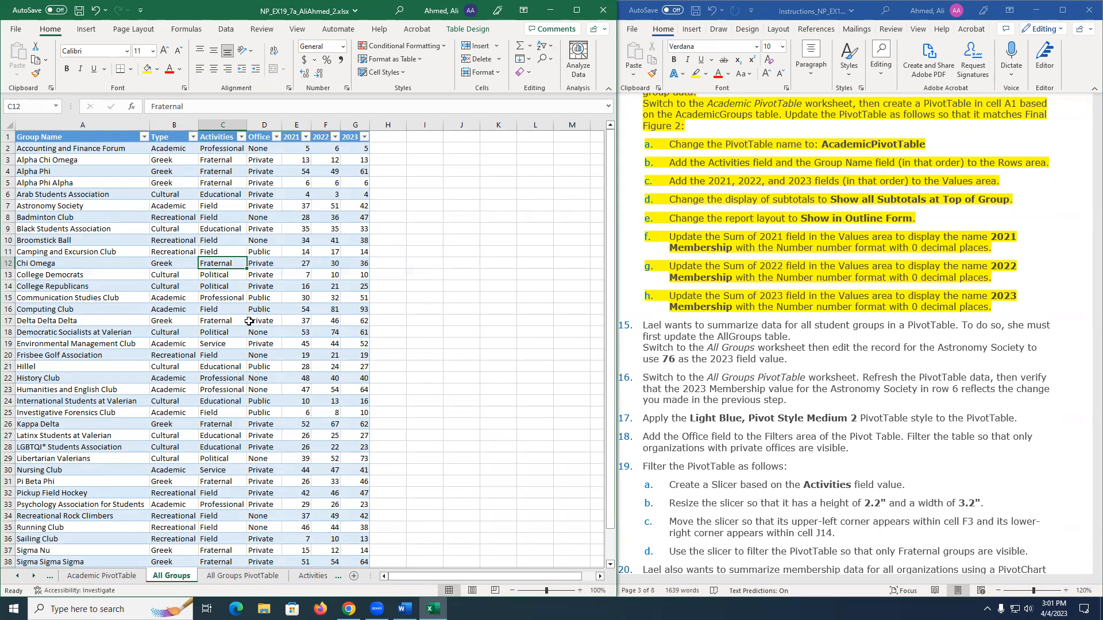
Set the 2023 value of the Astronomy Society record to 76 in the All Groups table.
left_click(161, 319)
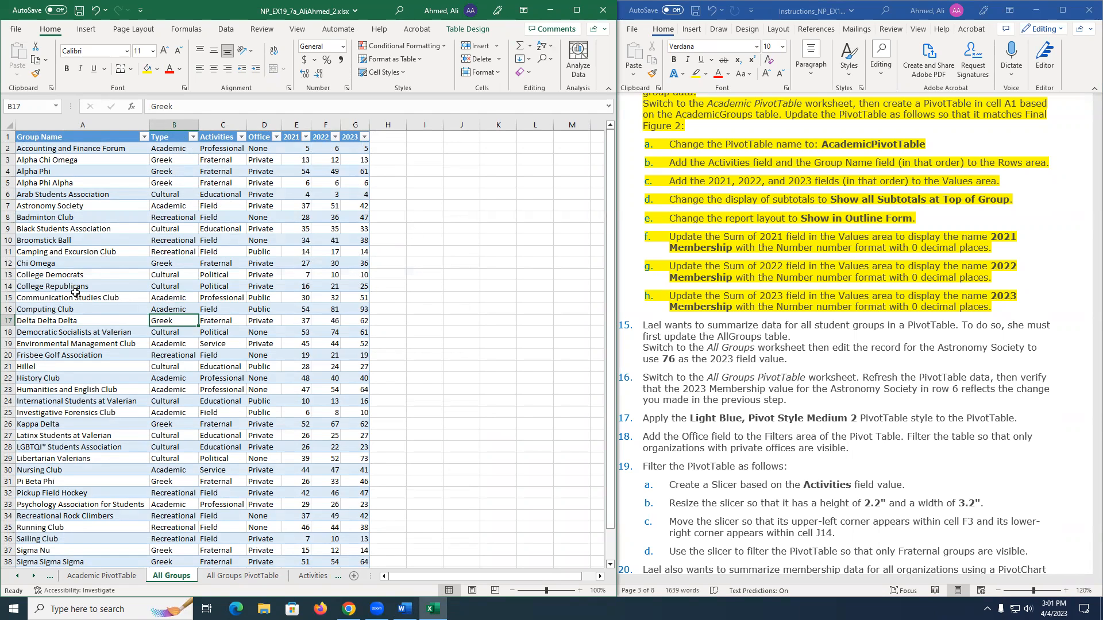
left_click(63, 308)
left_click(88, 207)
left_click(351, 205)
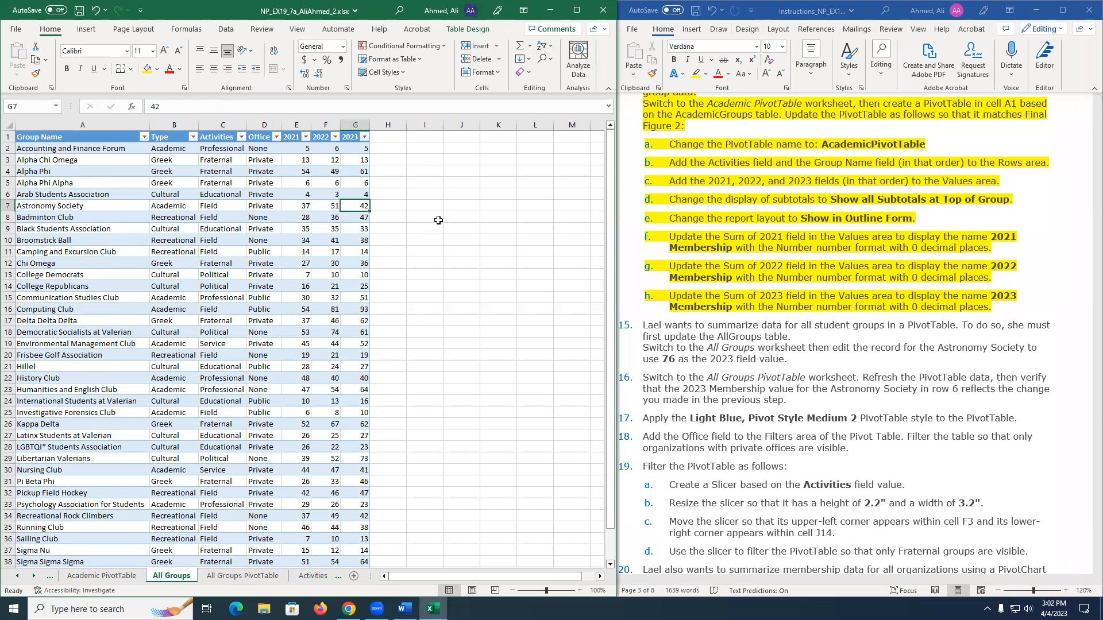
type("76")
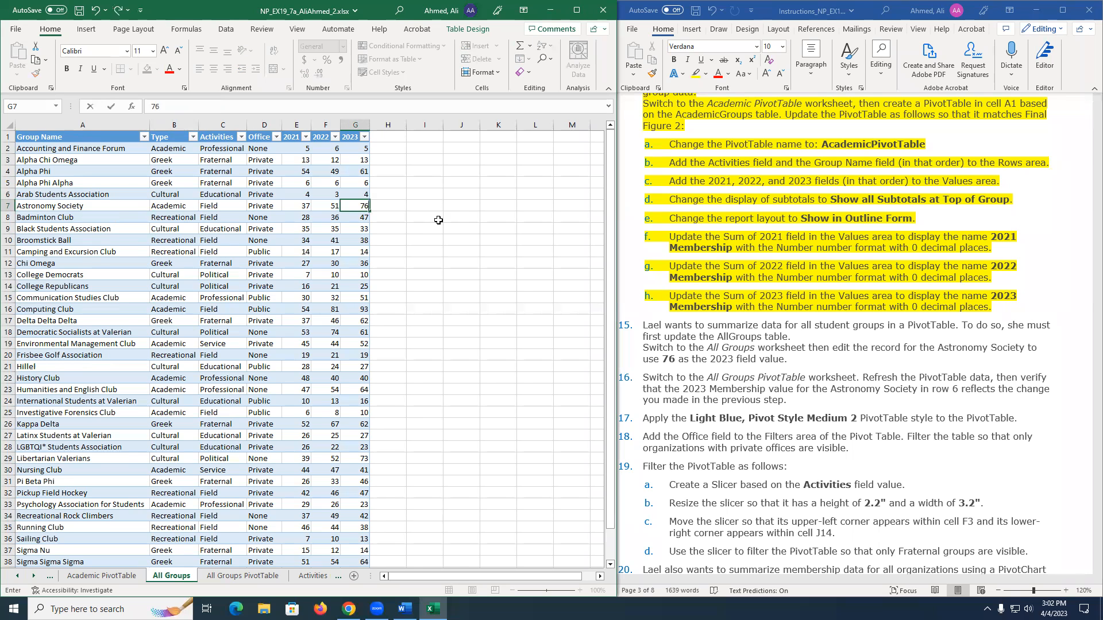
key("Return")
Highlight instruction 15 in yellow in the Word document and return to the All Groups worksheet in Excel.
left_click(782, 377)
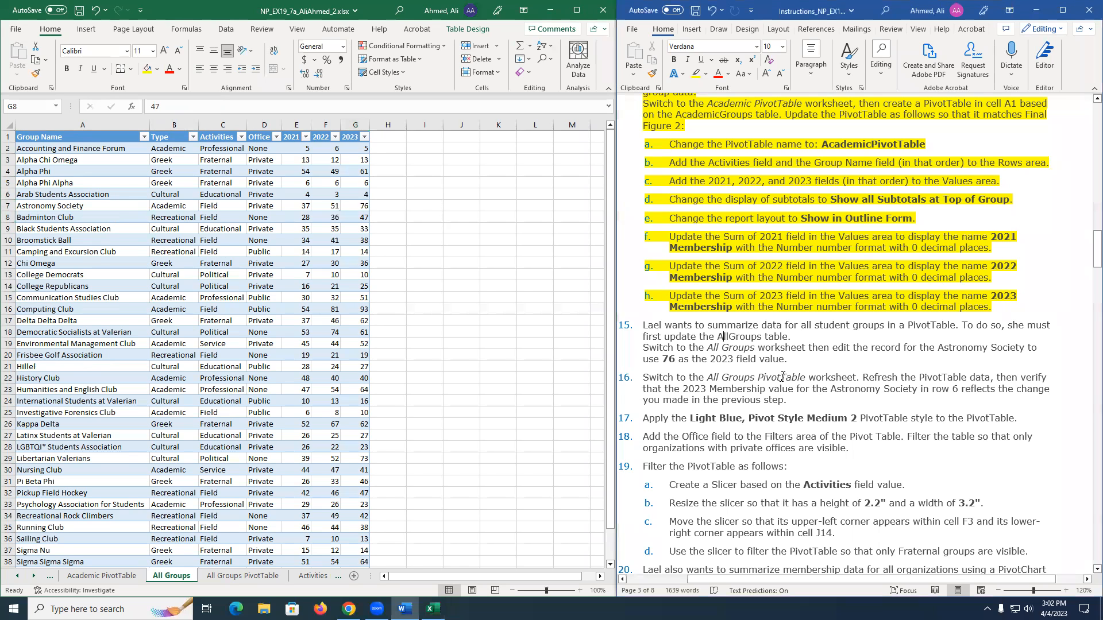
left_click_drag(786, 361, 639, 326)
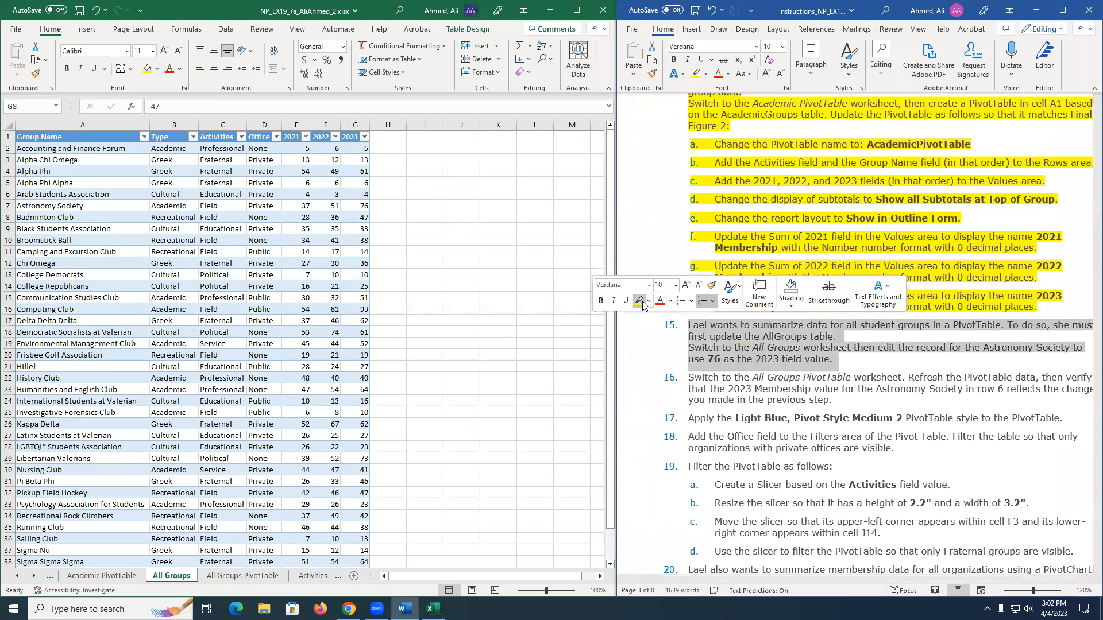
left_click(641, 302)
left_click_drag(800, 579, 840, 576)
scroll(724, 257, "down", 3)
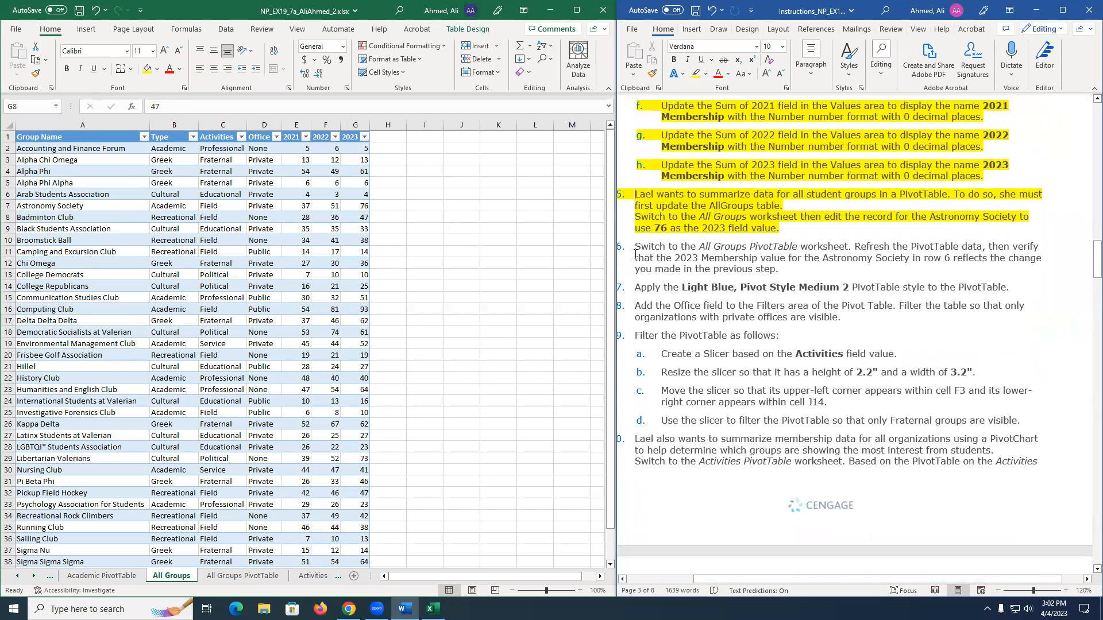
left_click(266, 270)
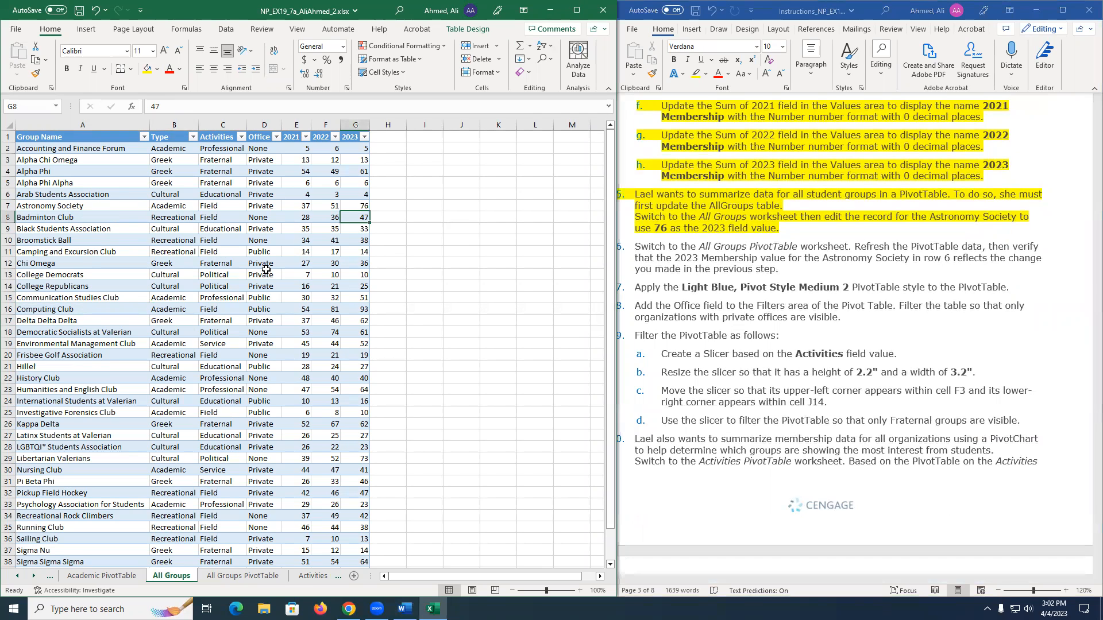
Compare the All Groups PivotTable worksheet with the All Groups table and examine the Astronomy Society's record and 2023 value.
left_click(228, 576)
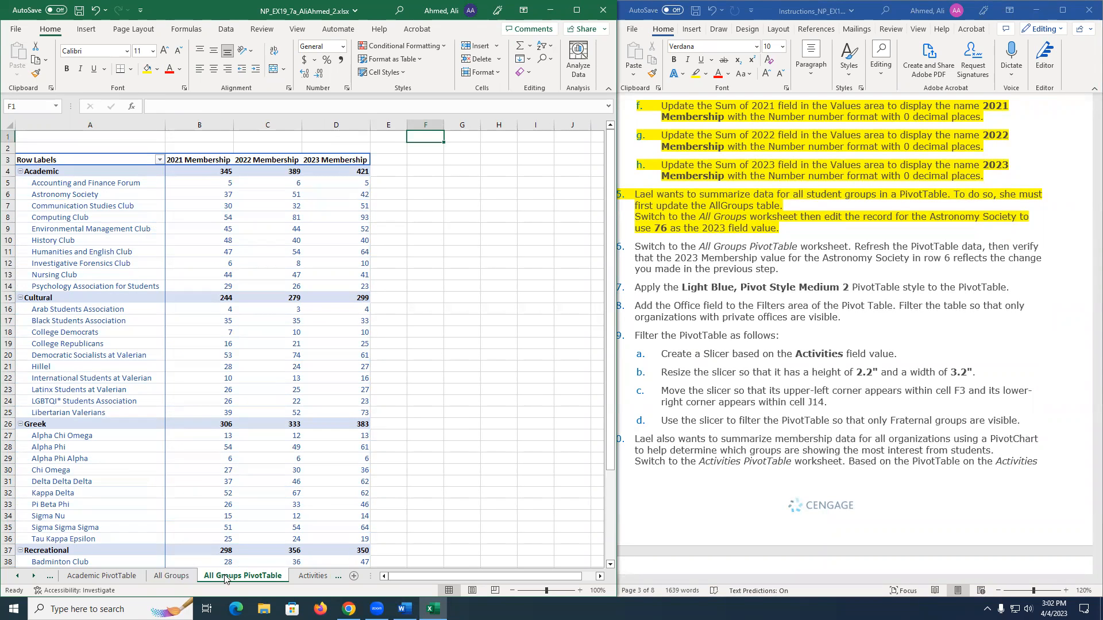
left_click(172, 576)
key("Down")
key("Down")
key("Down")
key("Down")
key("Down")
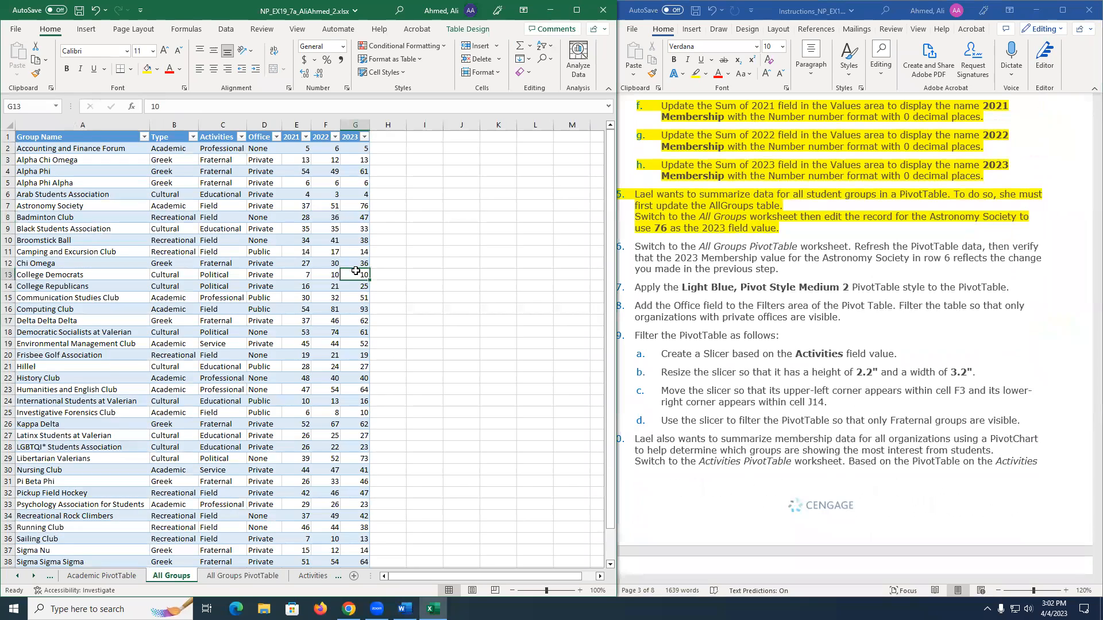
scroll(388, 214, "up", 5)
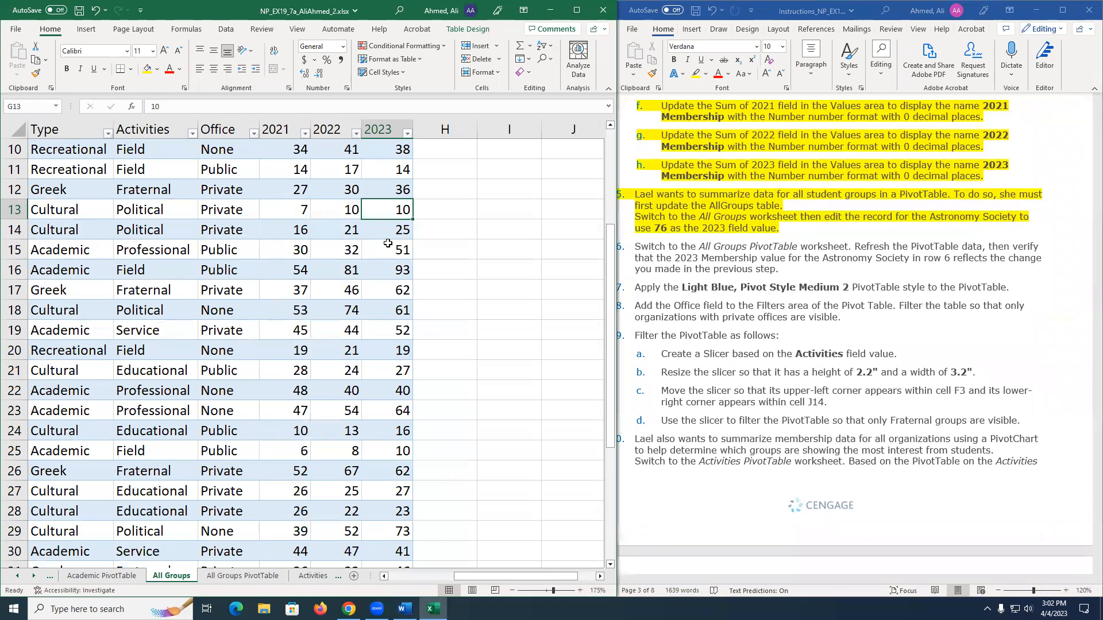
scroll(388, 252, "up", 3)
left_click(386, 273)
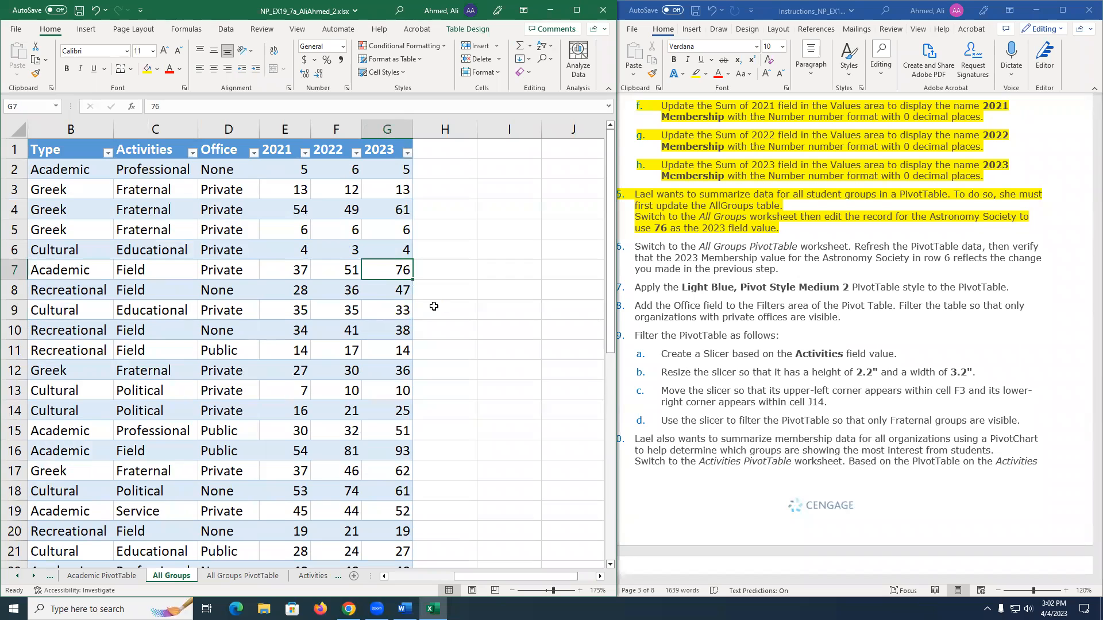
left_click_drag(35, 270, 390, 279)
left_click(388, 272)
Switch to the All Groups PivotTable worksheet, highlight instruction 16 in yellow in the Word document, and return to Excel.
left_click(253, 576)
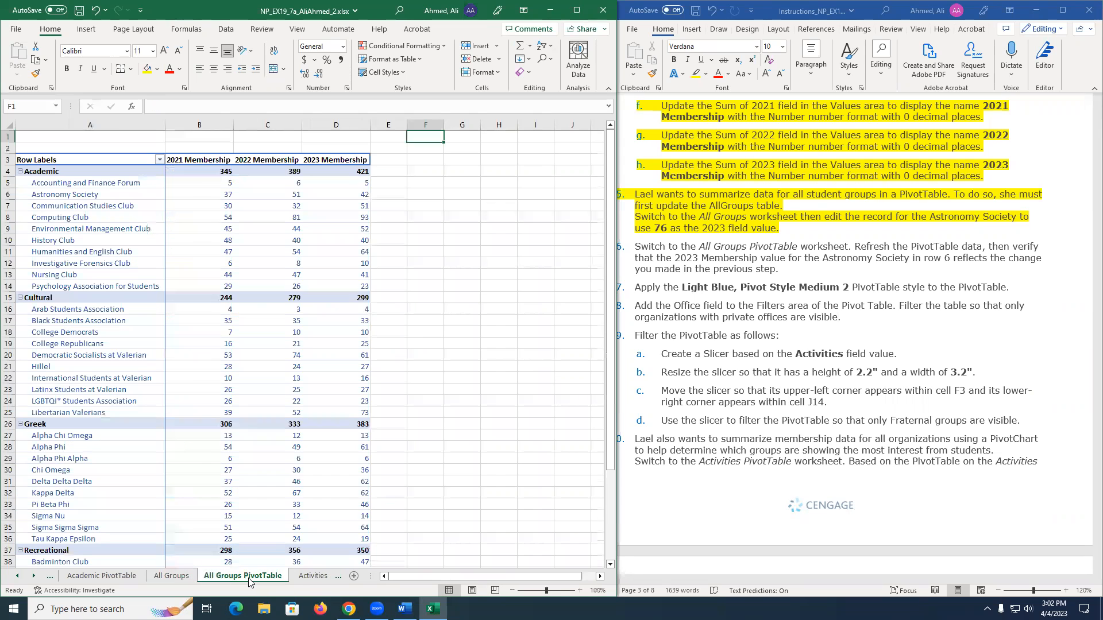
left_click(724, 277)
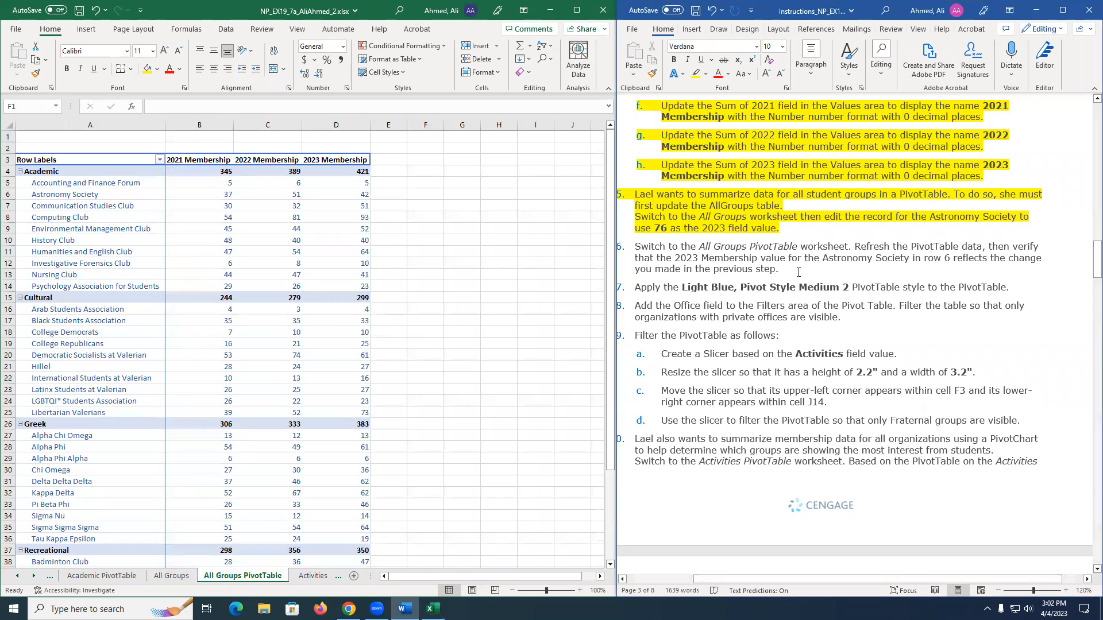
left_click_drag(798, 273, 637, 246)
left_click(690, 225)
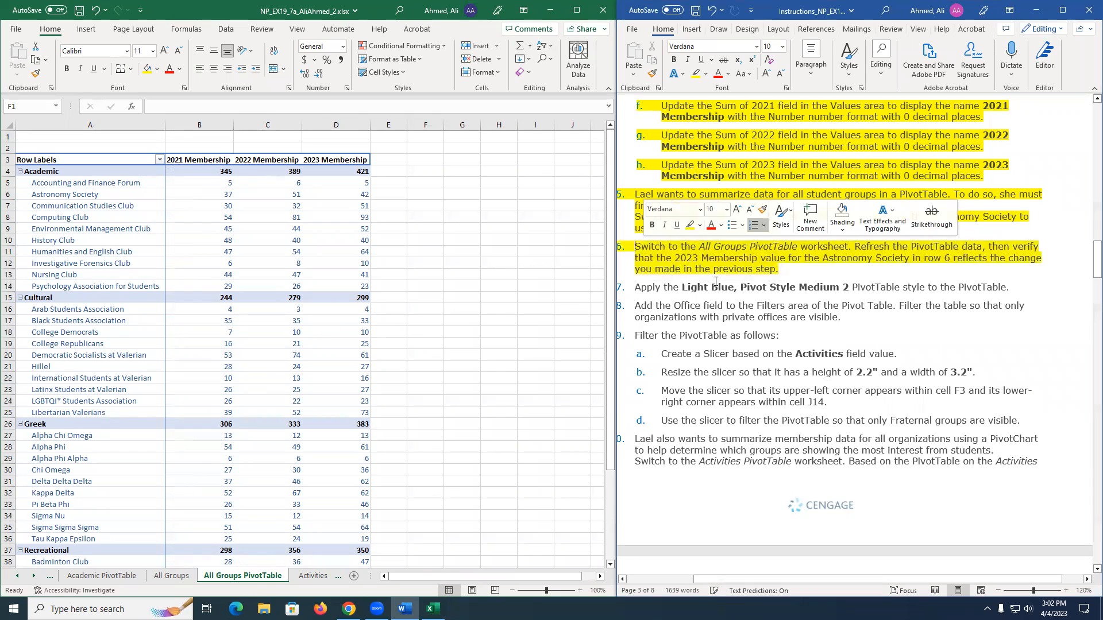
left_click(190, 228)
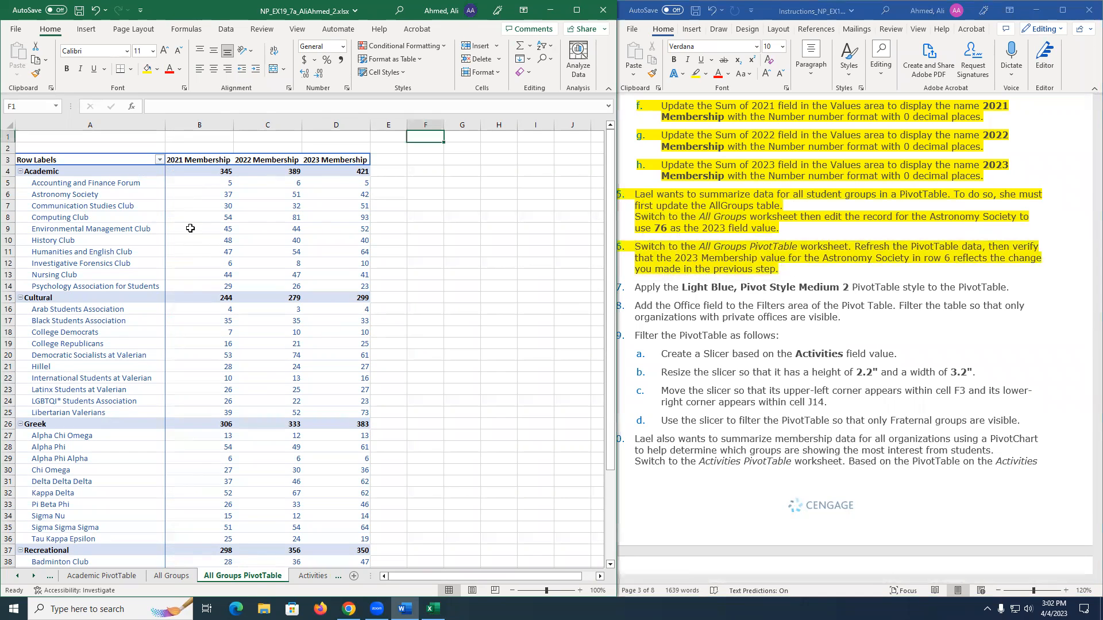
Apply the Light Blue, Pivot Style Medium 2 style to the PivotTable on the All Groups PivotTable worksheet.
left_click(197, 202)
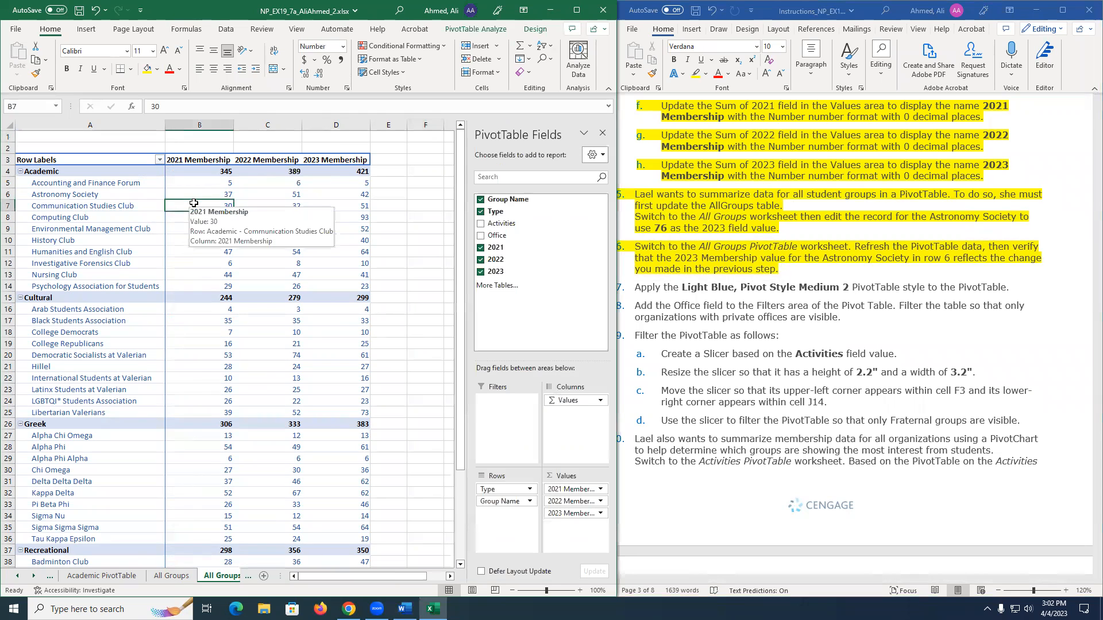
left_click(259, 230)
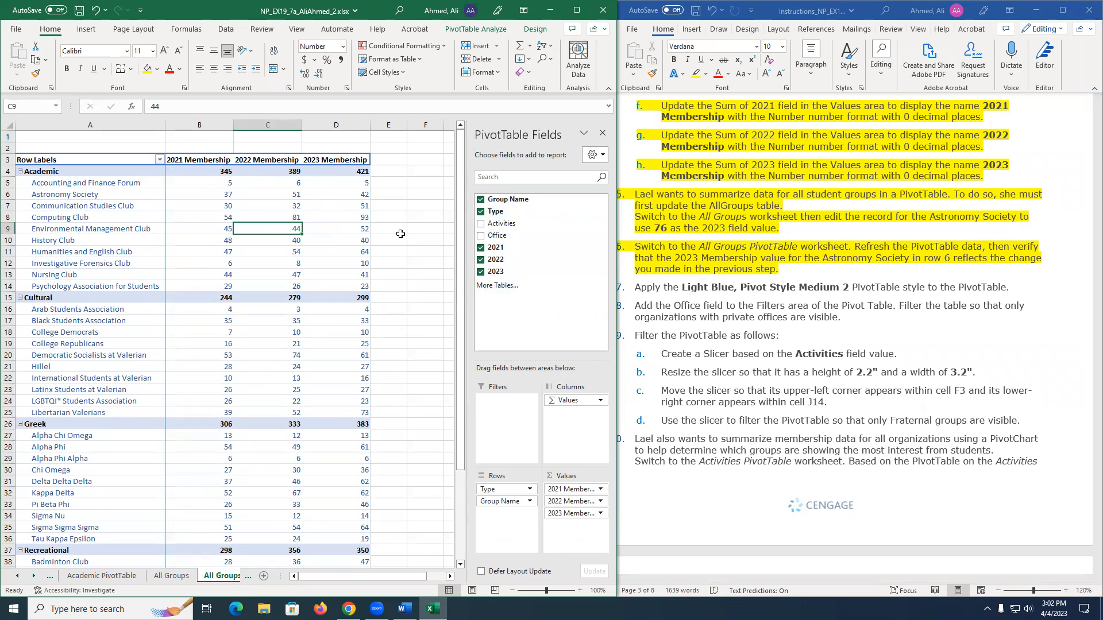
left_click(533, 31)
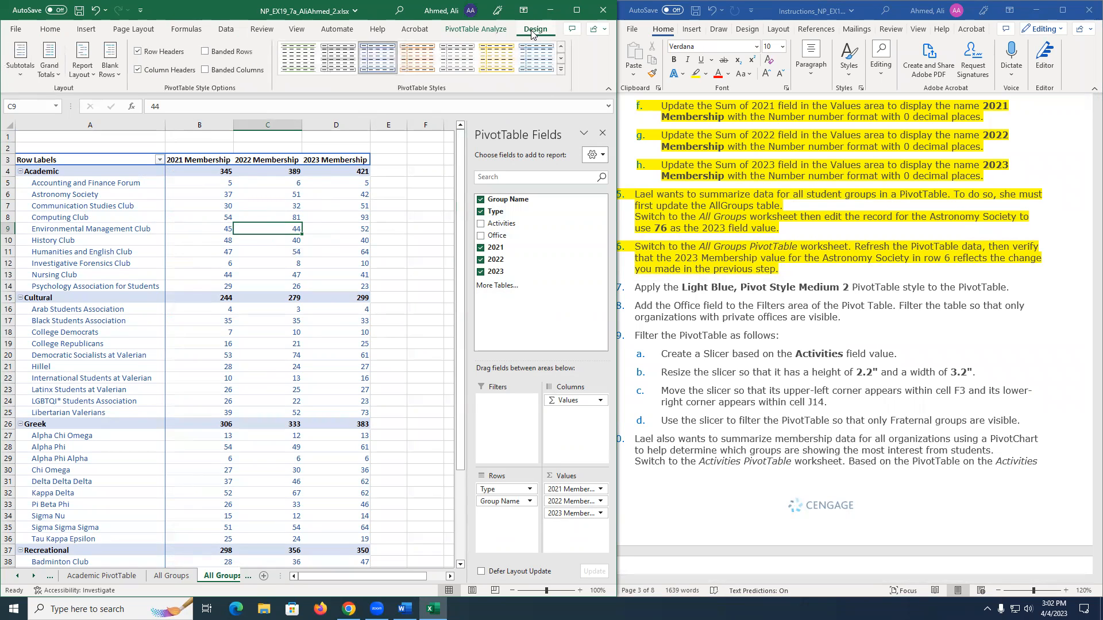
left_click(561, 69)
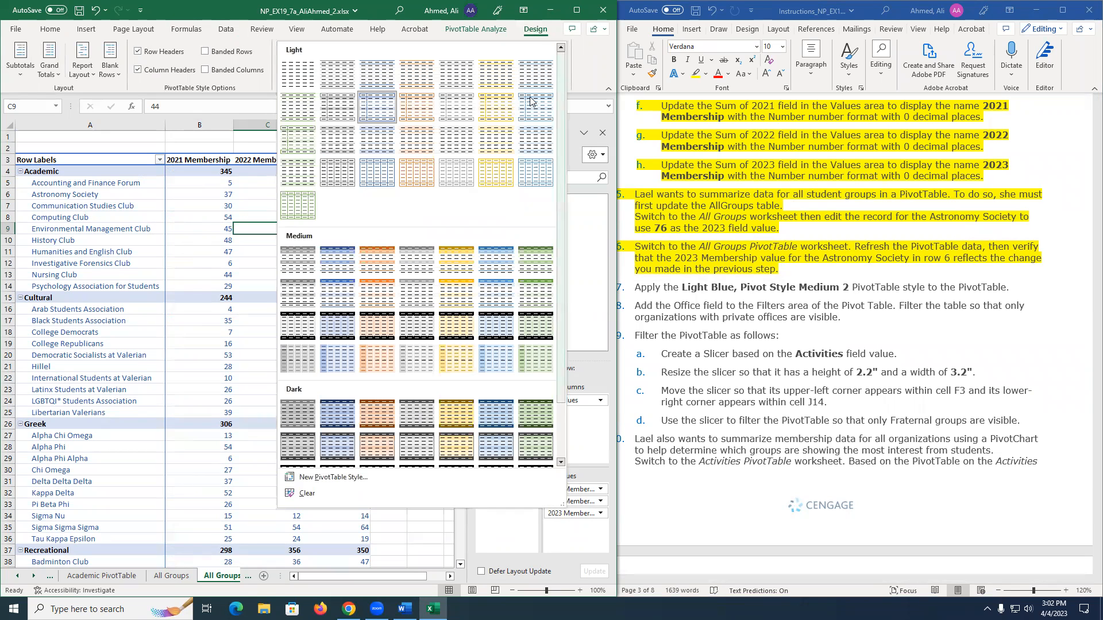
left_click(333, 267)
Examine the Academic membership values in the restyled PivotTable.
left_click(293, 261)
left_click(254, 221)
left_click(263, 182)
left_click(329, 181)
left_click(335, 218)
left_click(356, 266)
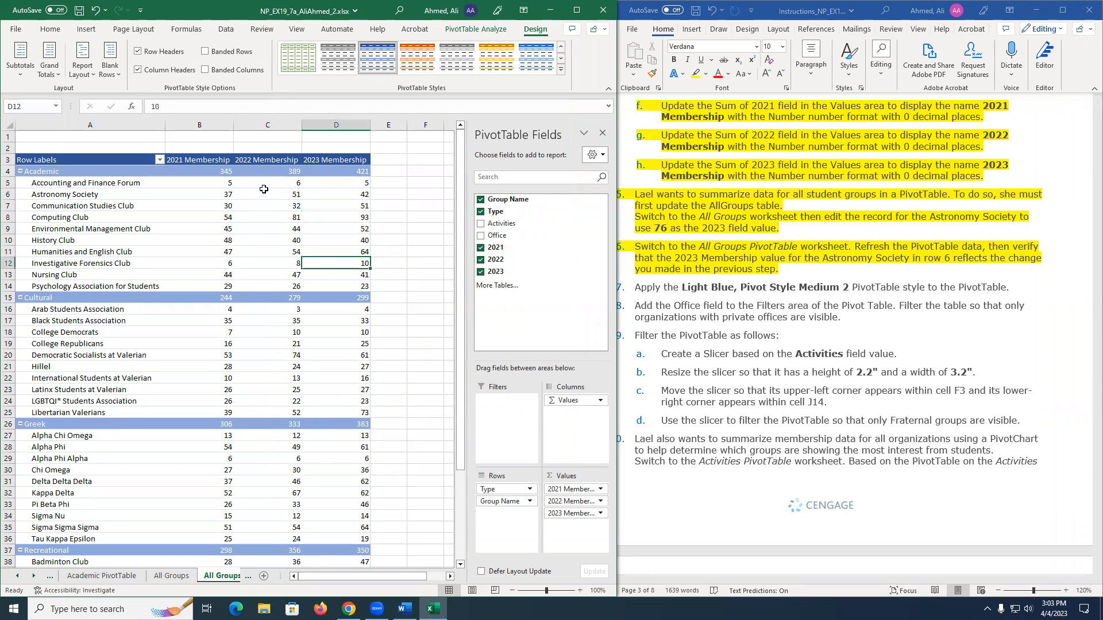
left_click(264, 192)
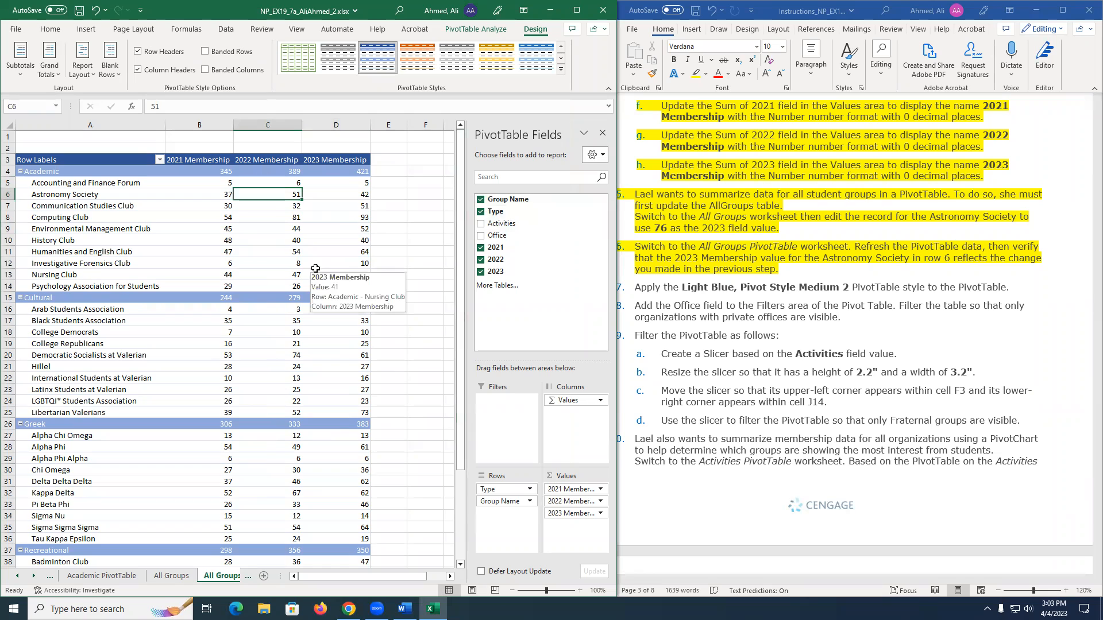
left_click(330, 224)
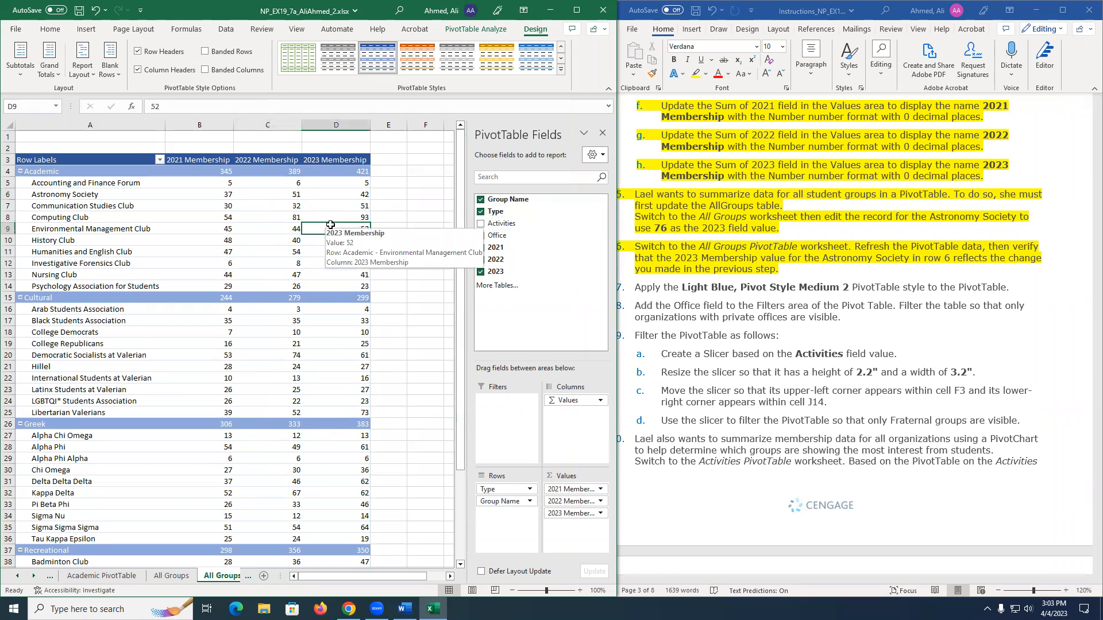
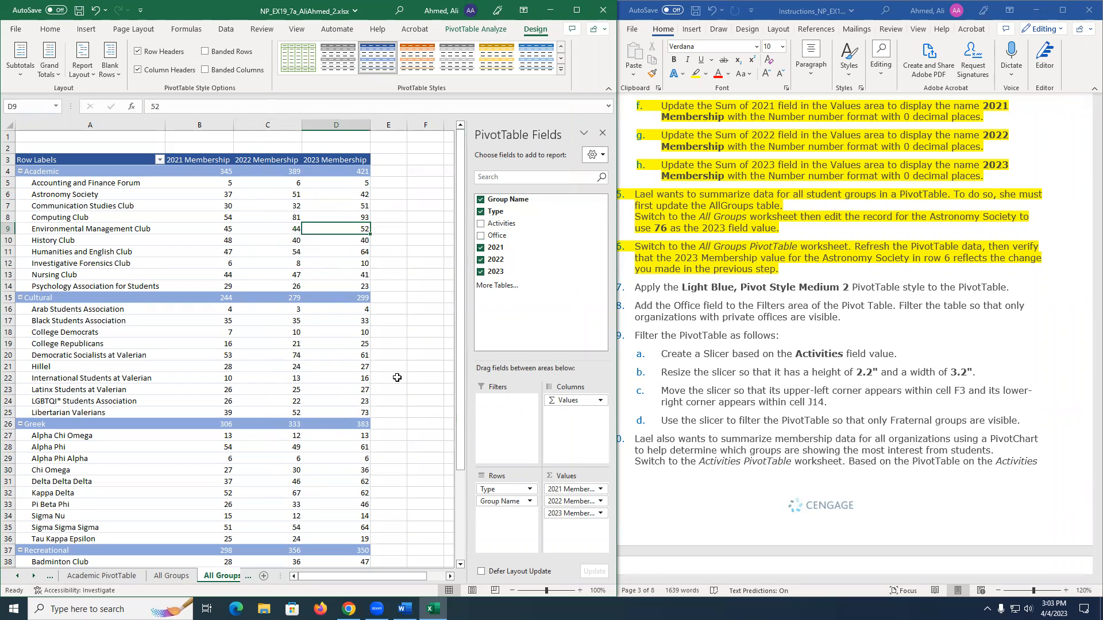
Highlight instruction 17 in yellow in the Word document and read instruction 18 about the Filters area.
left_click(1014, 297)
left_click_drag(1014, 291, 632, 290)
left_click_drag(772, 581, 799, 580)
scroll(724, 294, "down", 1)
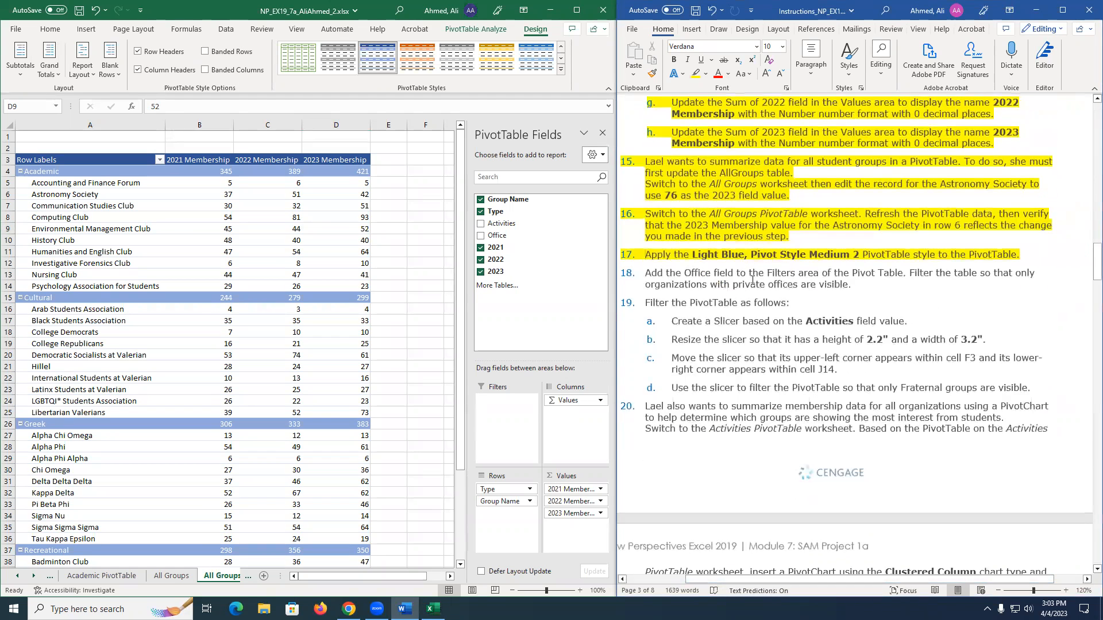
left_click_drag(768, 273, 877, 275)
Add the Office field to the Filters area of the All Groups PivotTable in Excel.
left_click(148, 271)
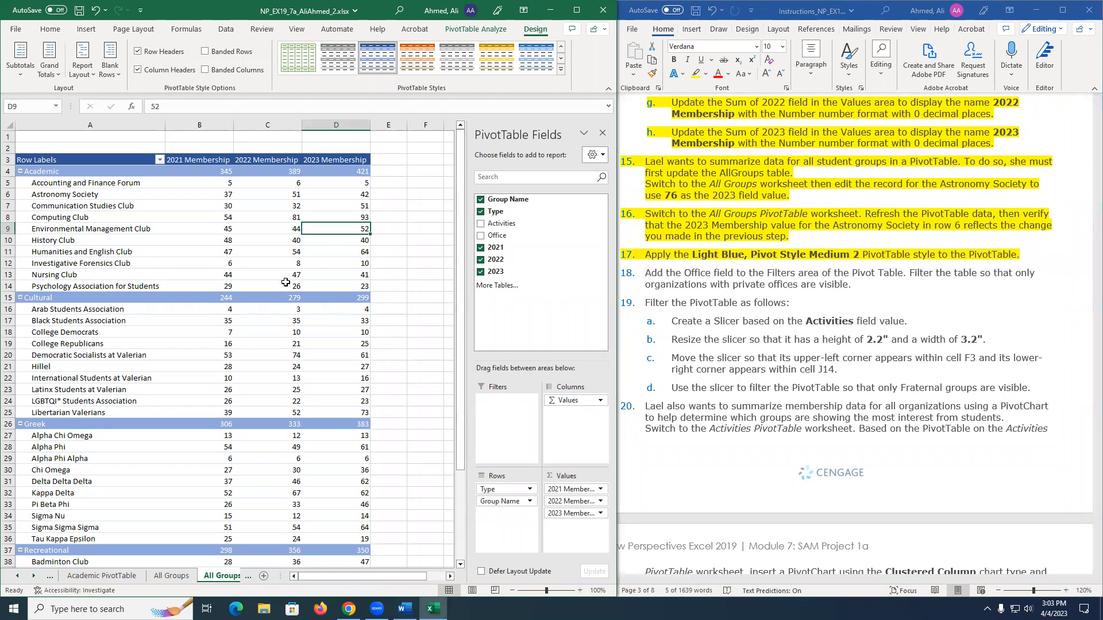
left_click(259, 251)
scroll(259, 250, "down", 4)
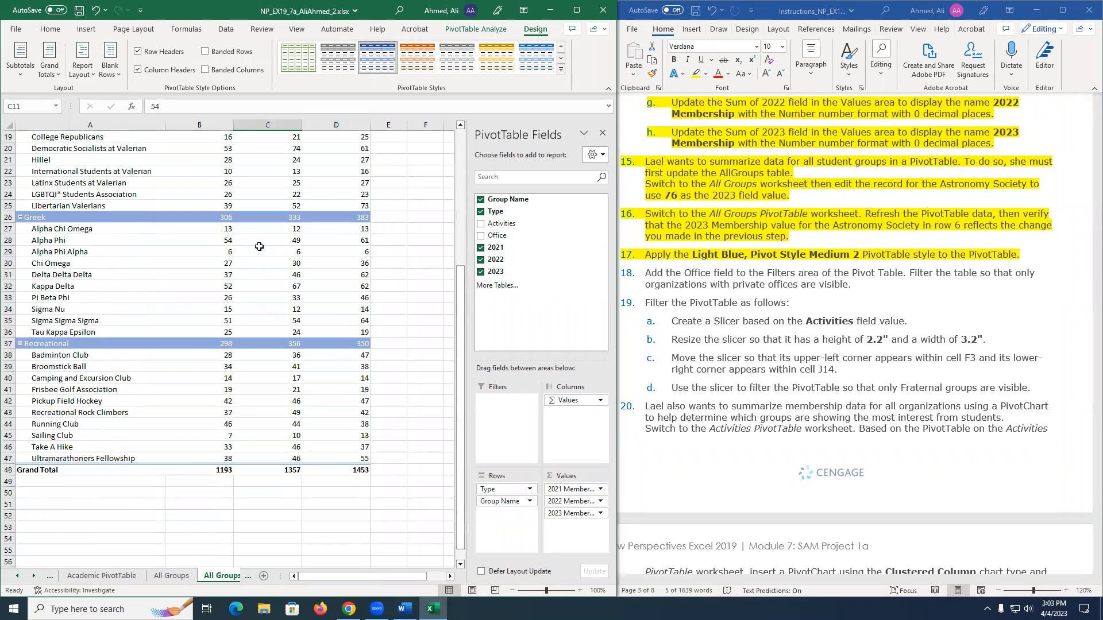
scroll(259, 250, "up", 4)
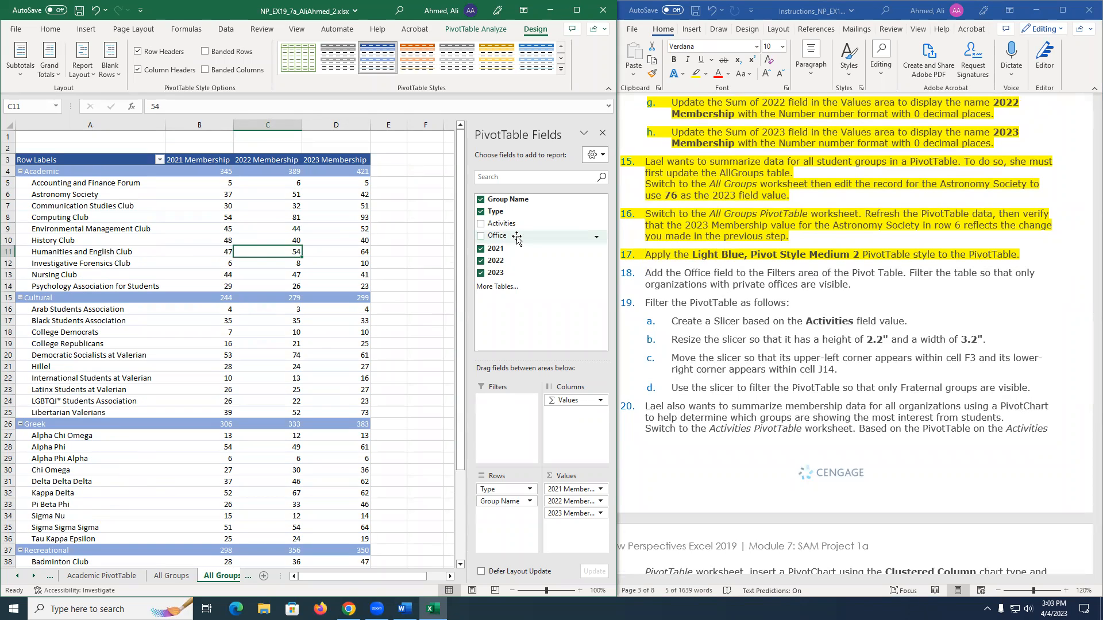
left_click_drag(515, 238, 505, 421)
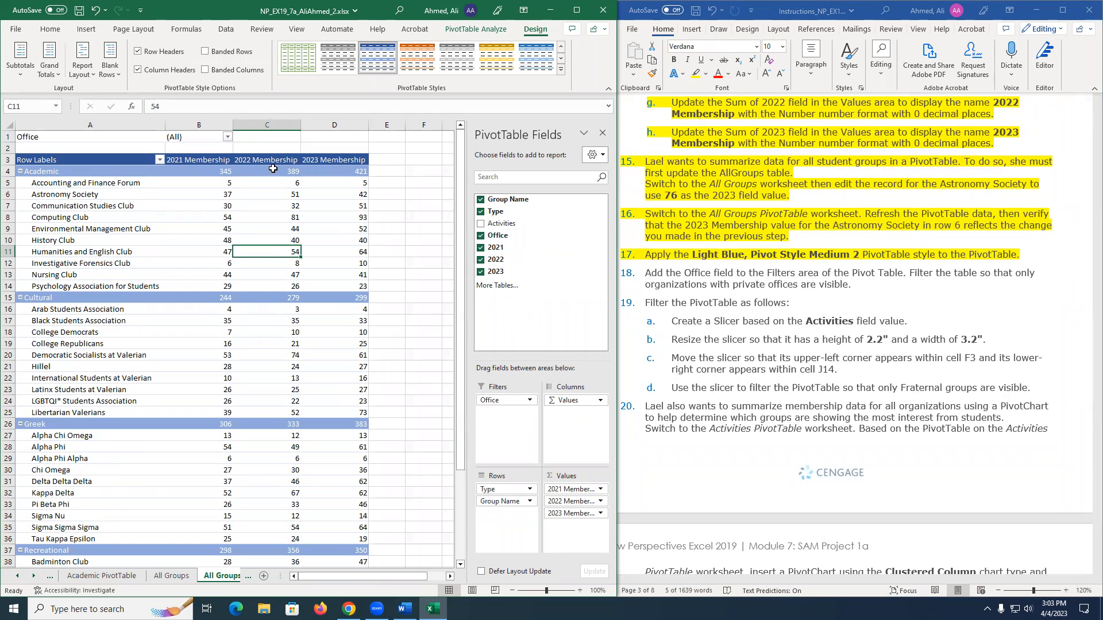
left_click(229, 138)
left_click(228, 138)
Read instructions 18 to 20 in the Word document and return to the PivotTable's field list in Excel.
left_click(738, 332)
scroll(656, 286, "down", 5)
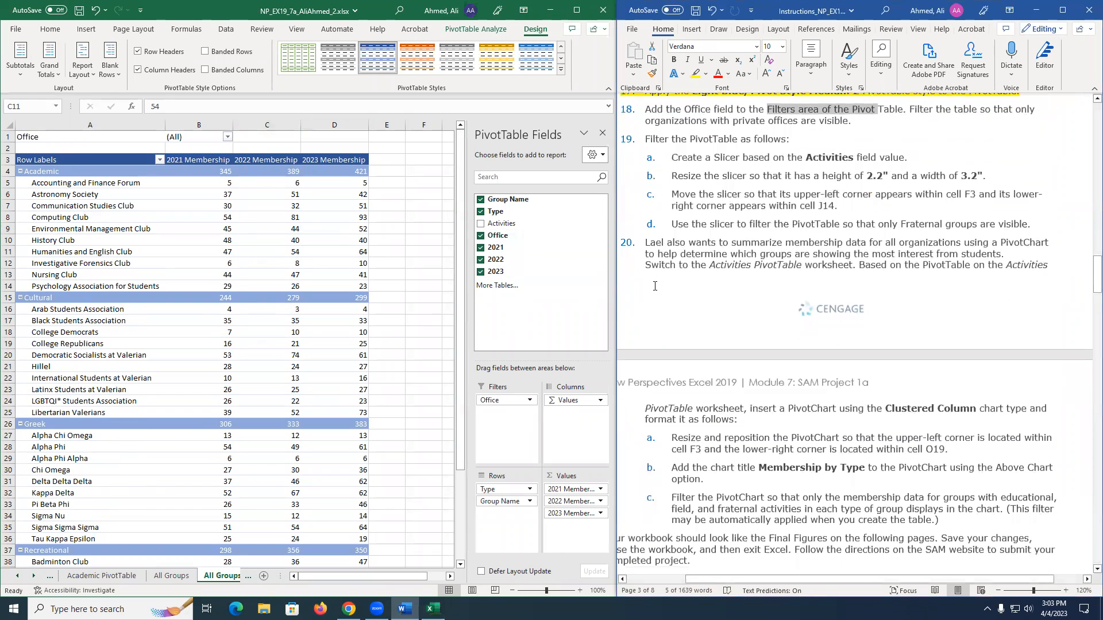
scroll(655, 286, "up", 3)
left_click(672, 237)
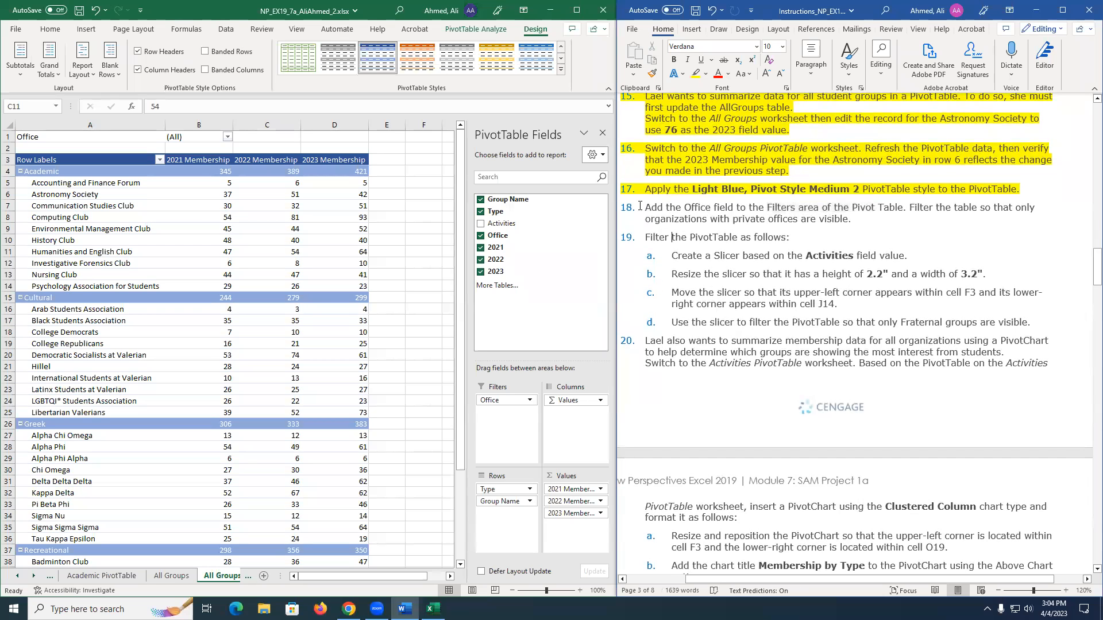
left_click_drag(644, 210, 793, 240)
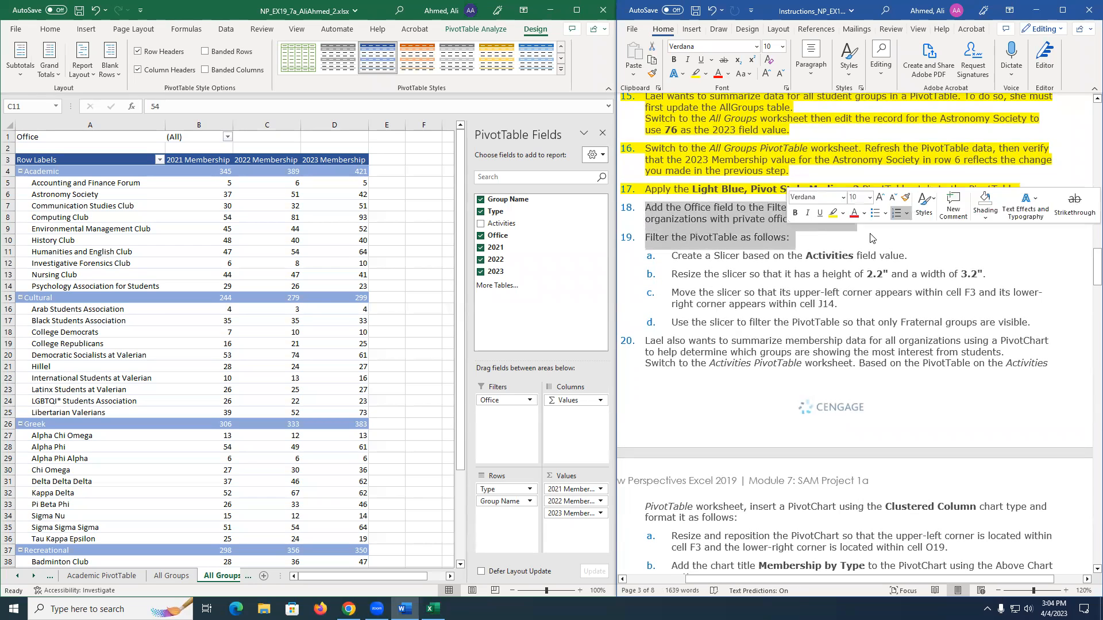
left_click(823, 274)
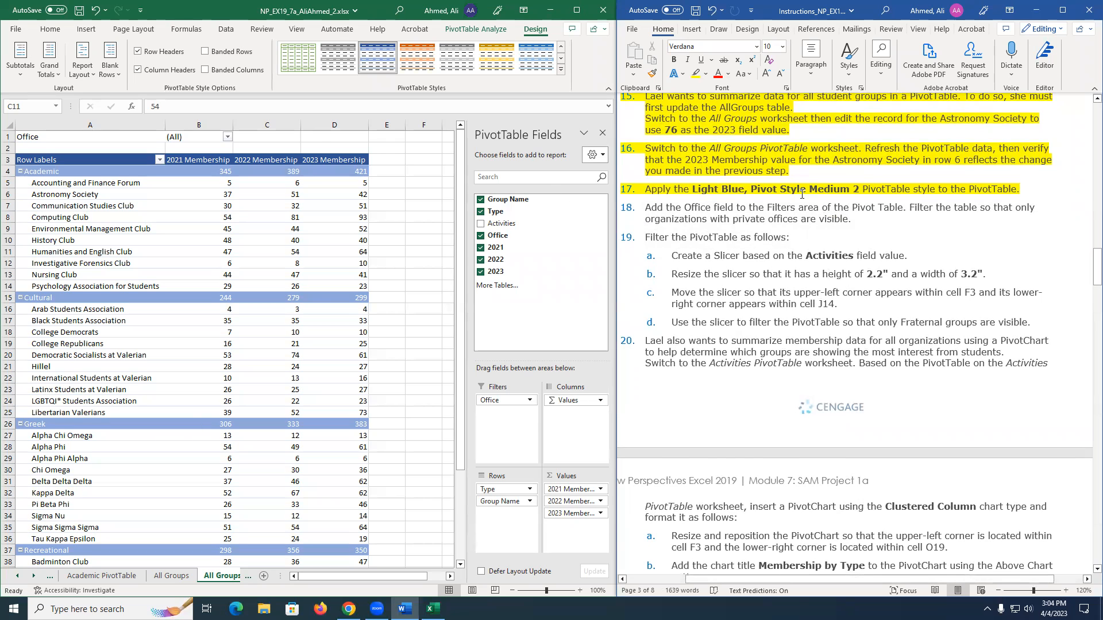
scroll(802, 194, "down", 3)
scroll(802, 194, "down", 3)
scroll(802, 194, "up", 4)
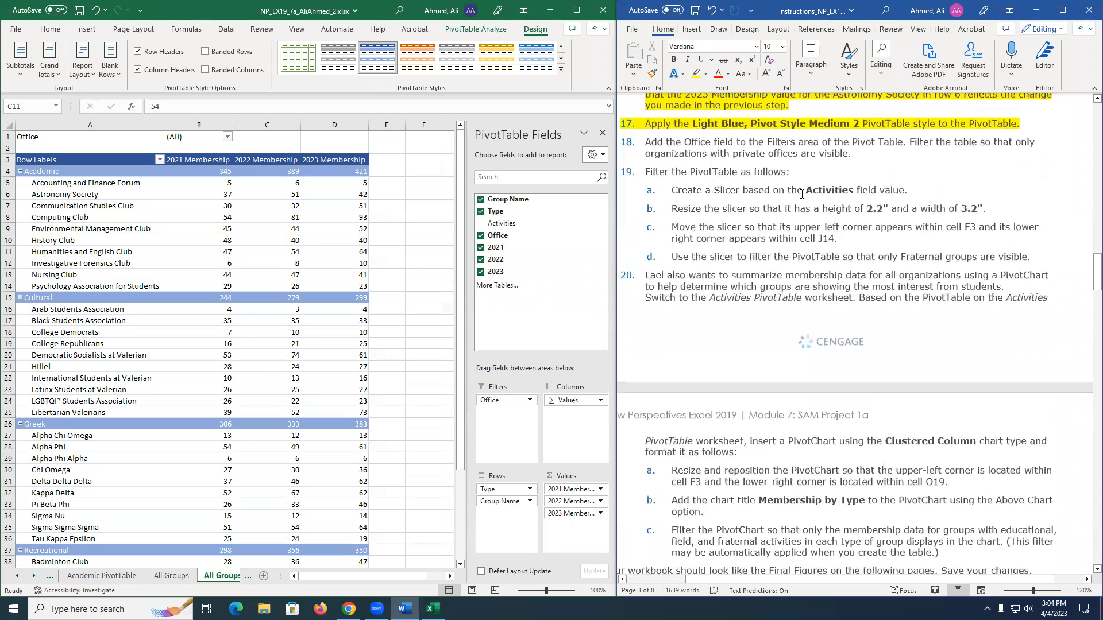
scroll(801, 194, "up", 2)
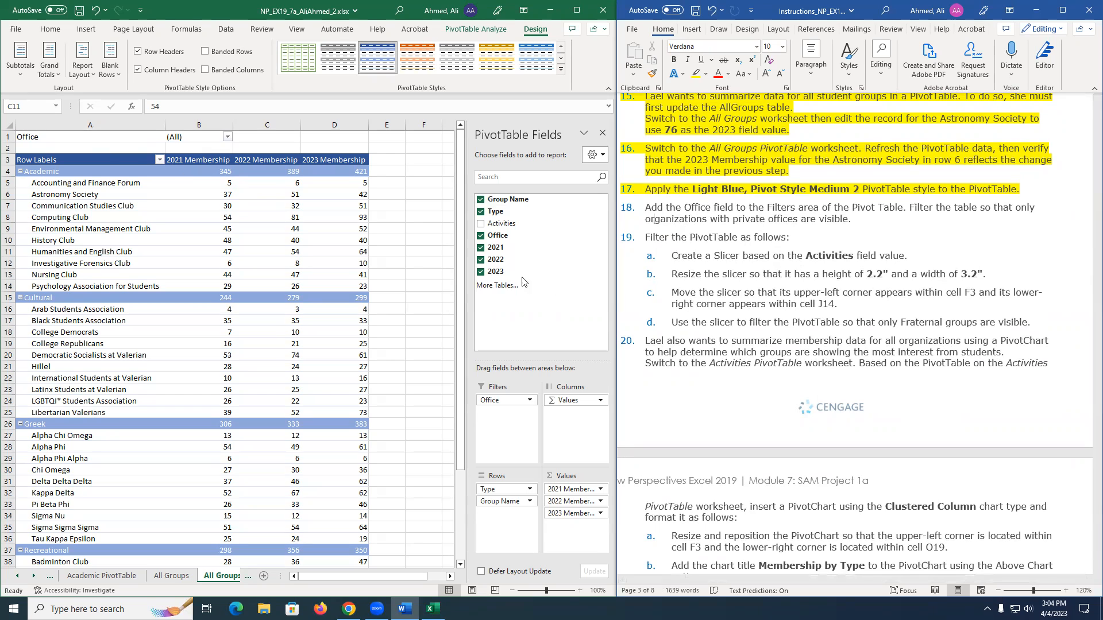
left_click(499, 284)
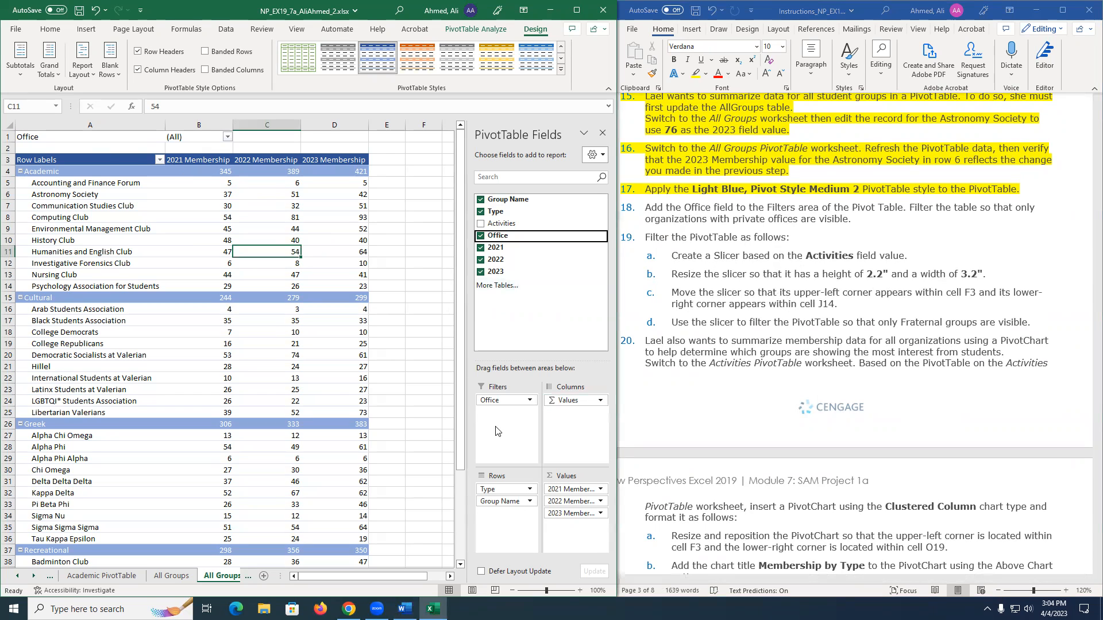
left_click(105, 140)
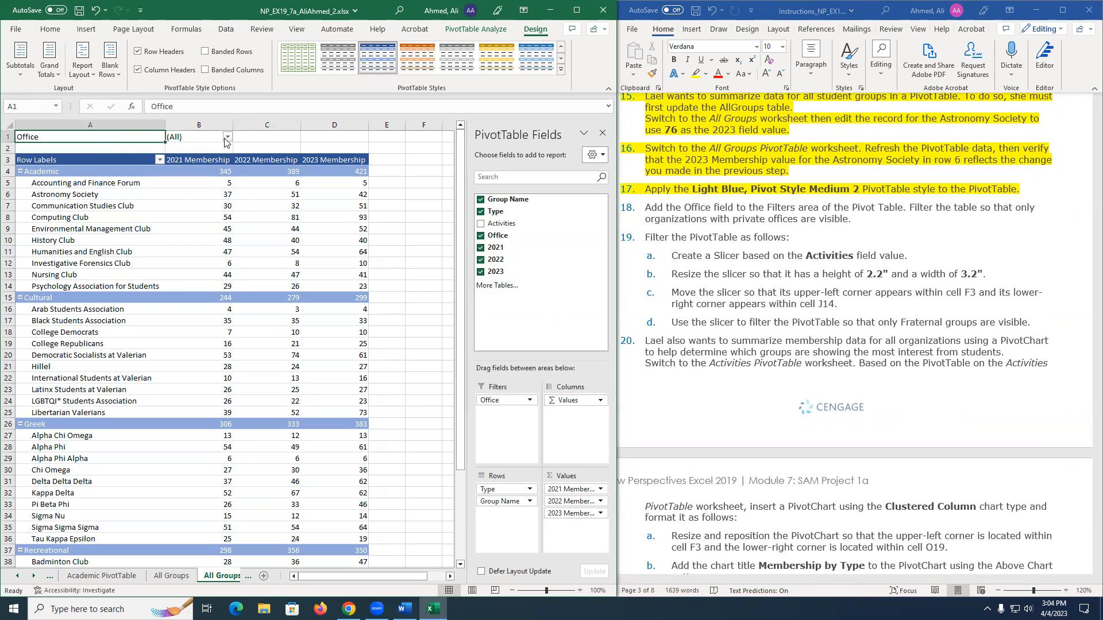
left_click(227, 140)
left_click(422, 173)
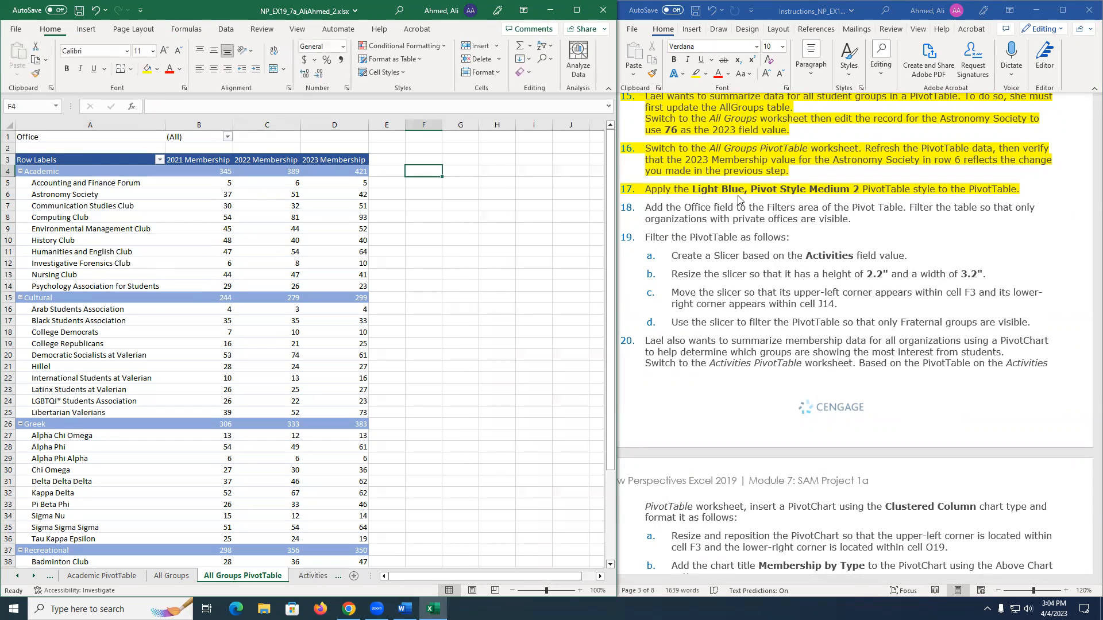
left_click(338, 218)
Highlight instruction 18 in yellow in the Word document.
left_click(654, 227)
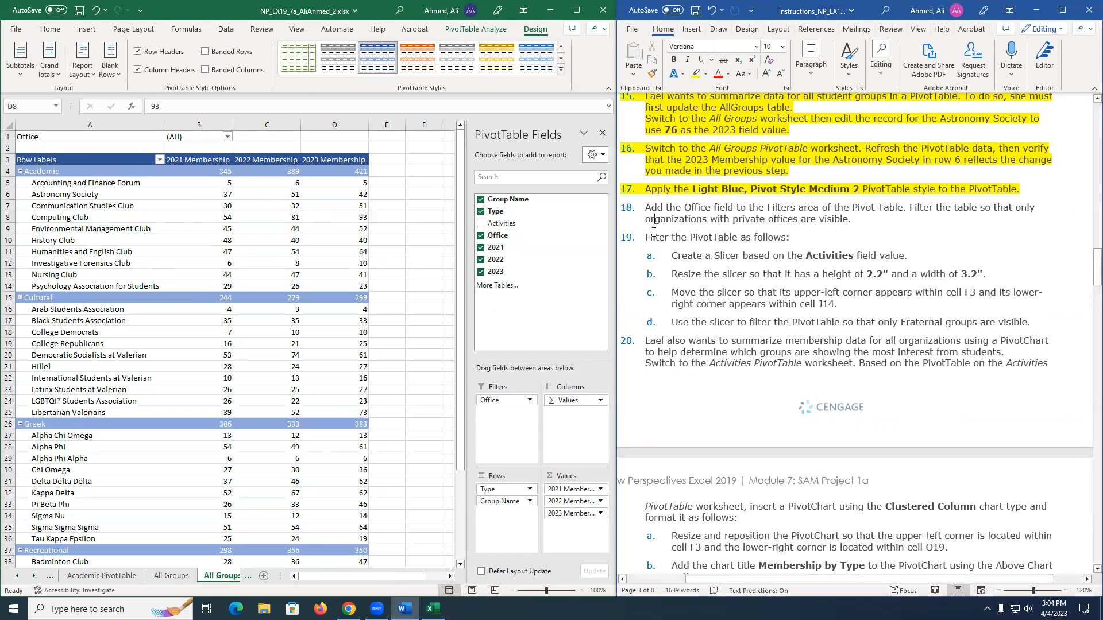
left_click_drag(647, 212, 856, 222)
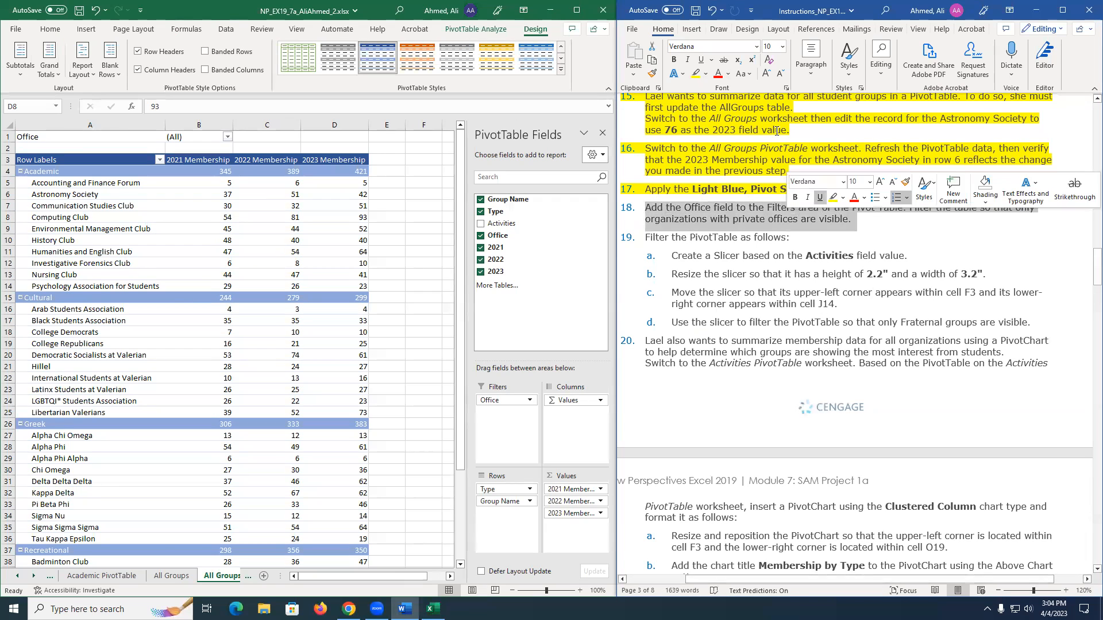
left_click(695, 74)
left_click(725, 265)
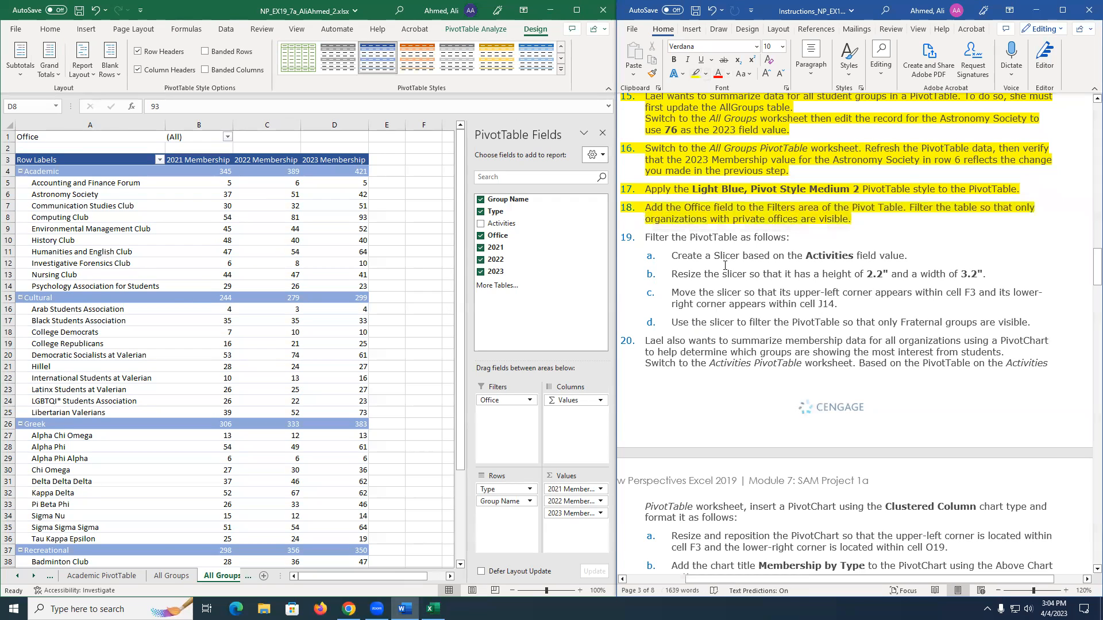
scroll(724, 265, "down", 1)
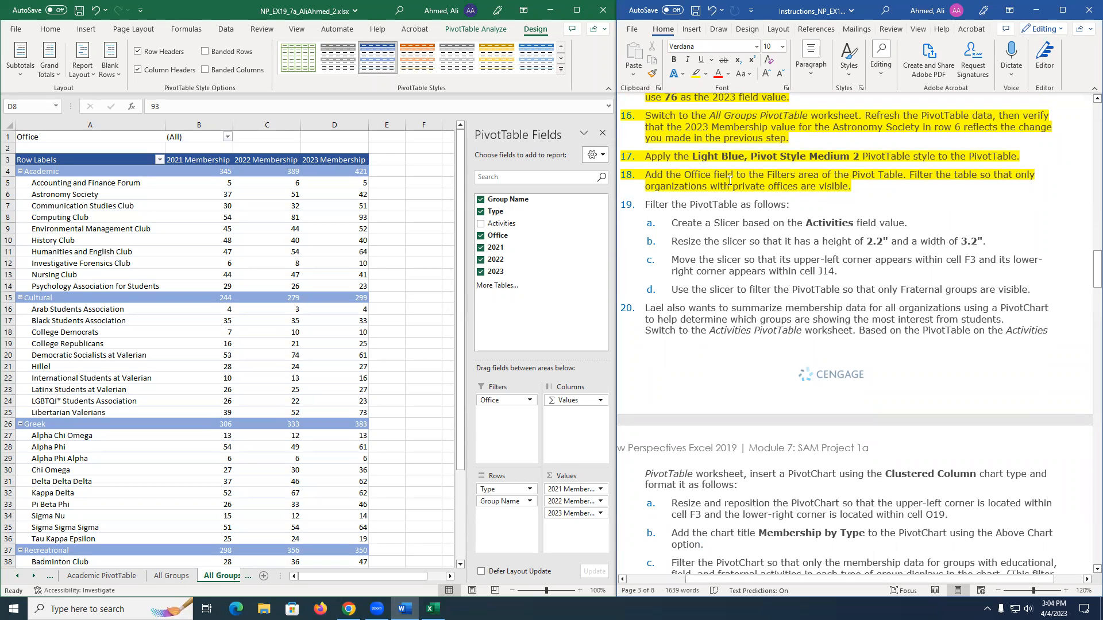
In Excel, filter the All Groups PivotTable by Office to show only Private.
left_click(227, 136)
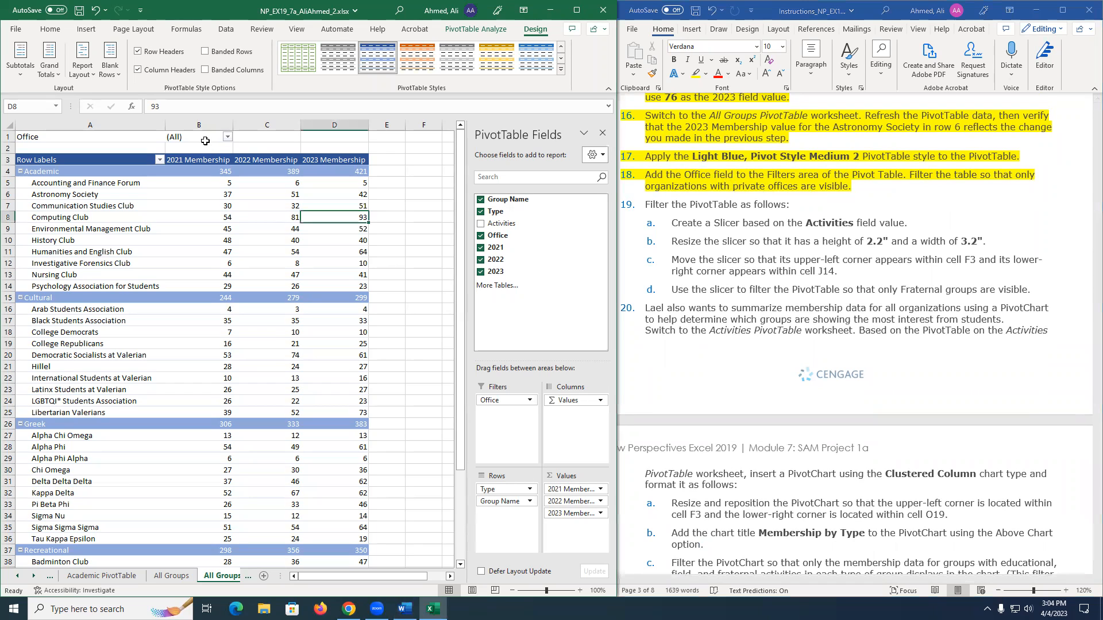
left_click(228, 137)
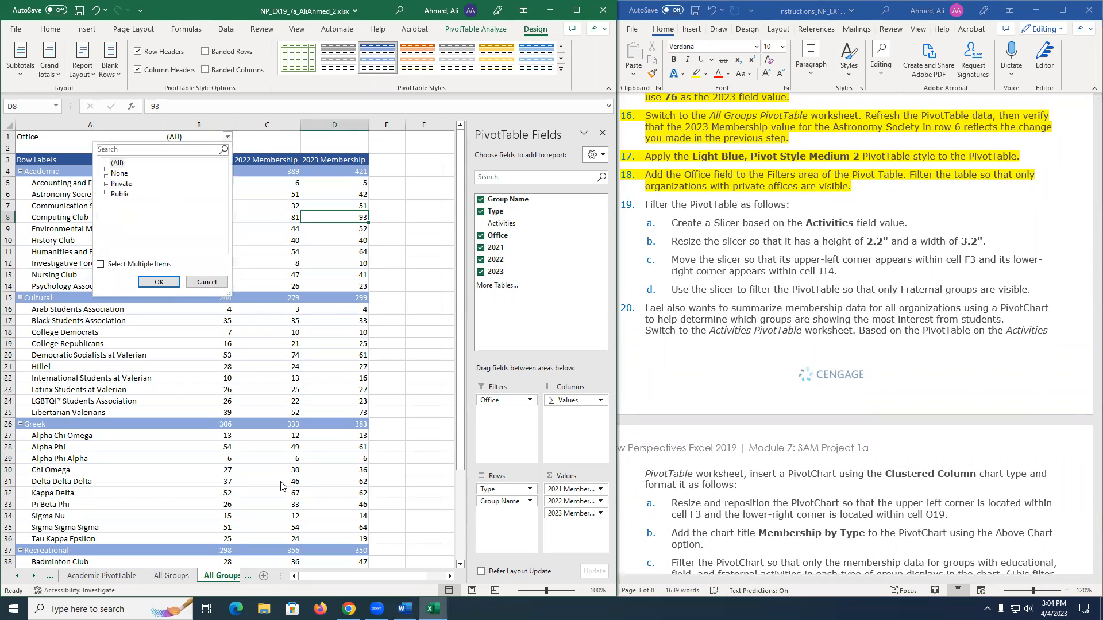
left_click(121, 184)
left_click(121, 184)
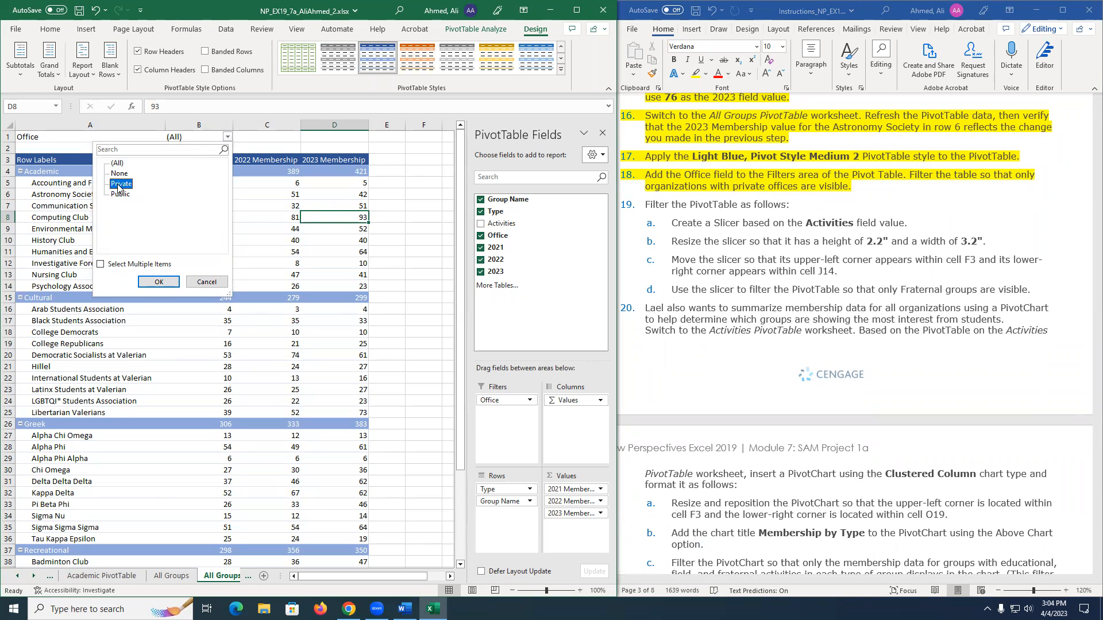
left_click(158, 282)
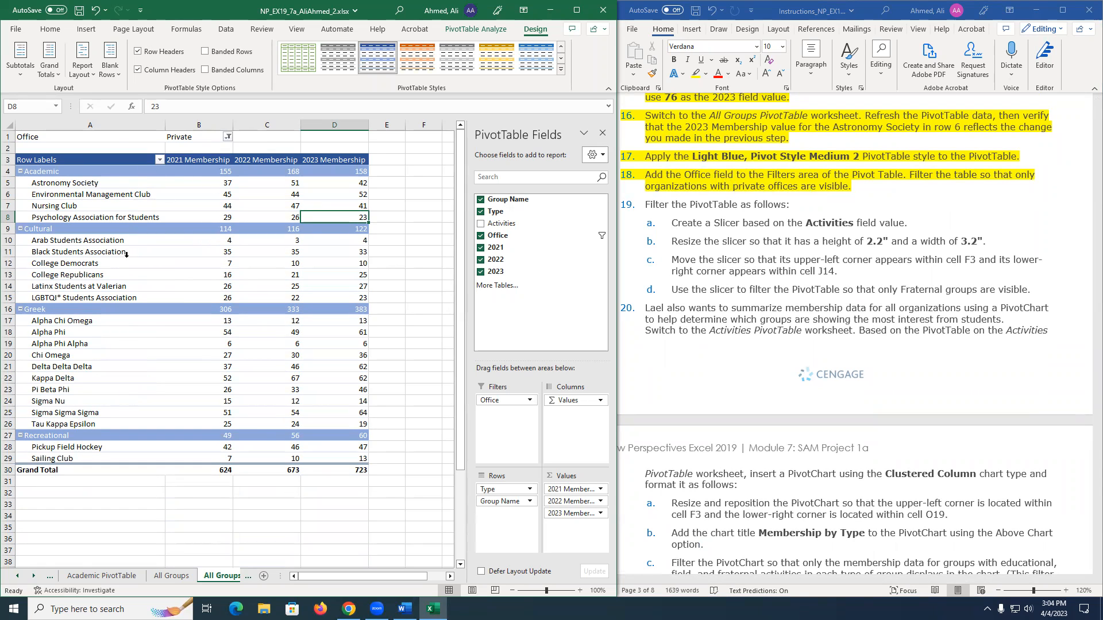
Read instruction 19 and its part a about the slicer field in the Word document.
left_click(796, 274)
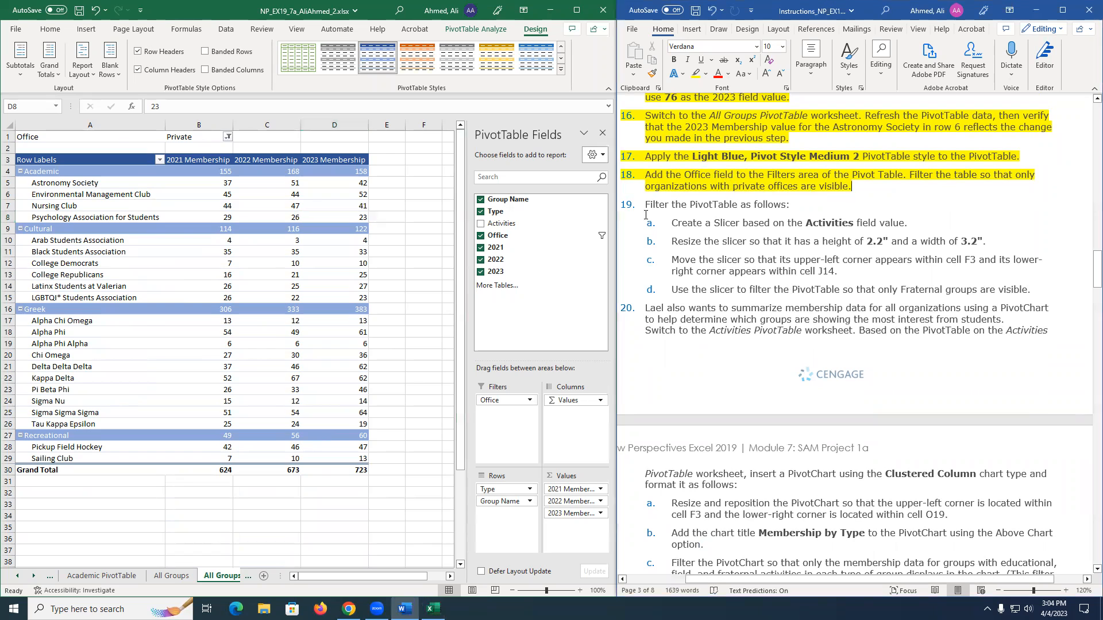
left_click_drag(647, 204, 786, 206)
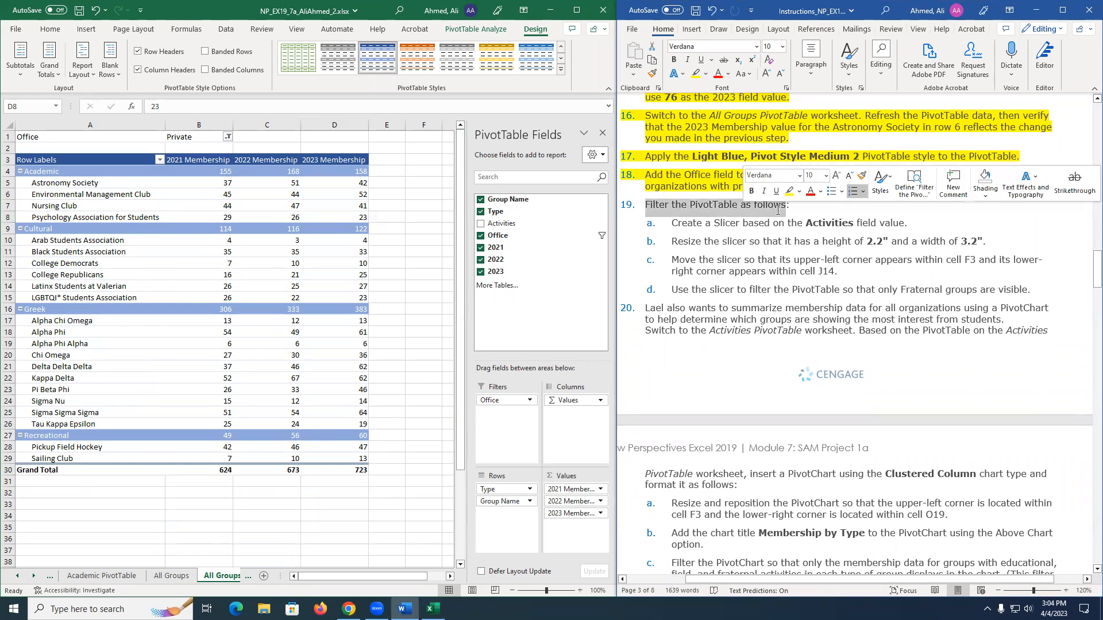
left_click(715, 259)
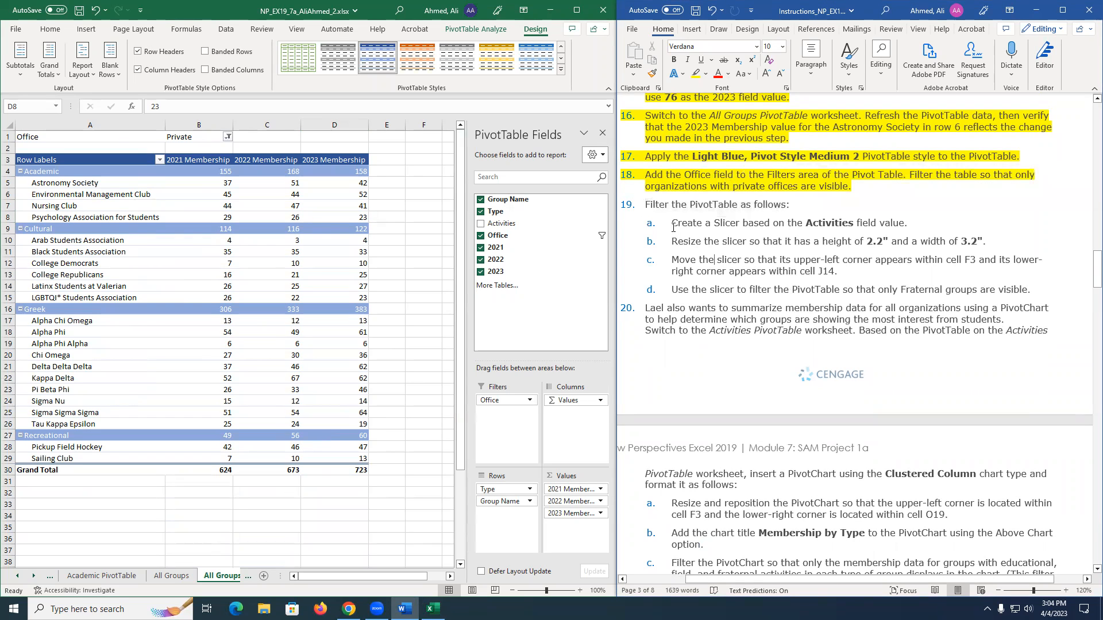
left_click_drag(672, 224, 707, 223)
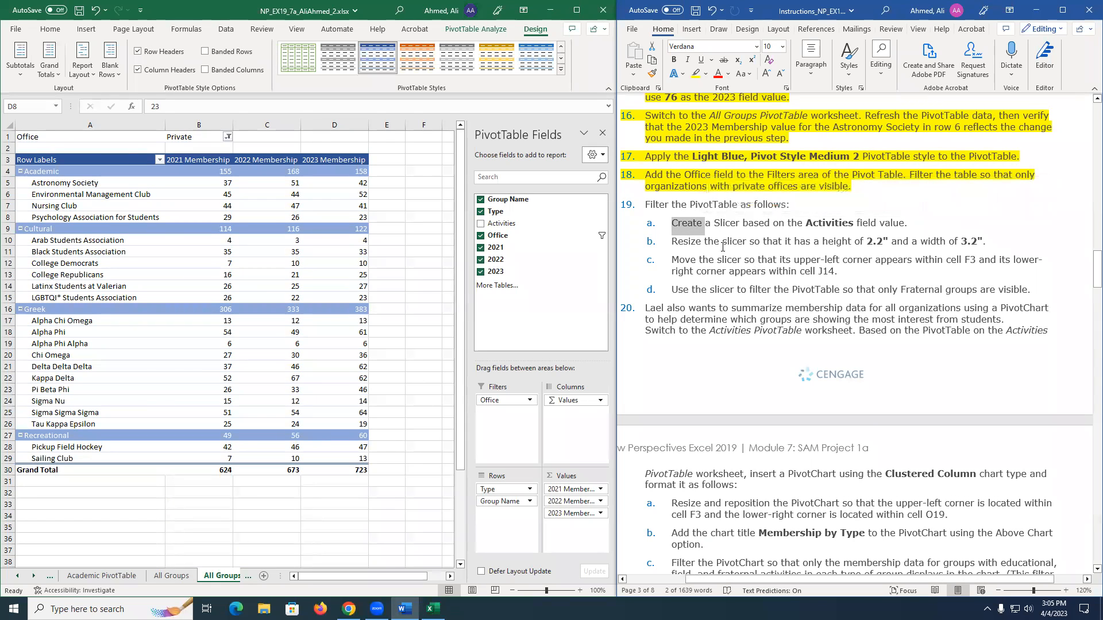
left_click(720, 238)
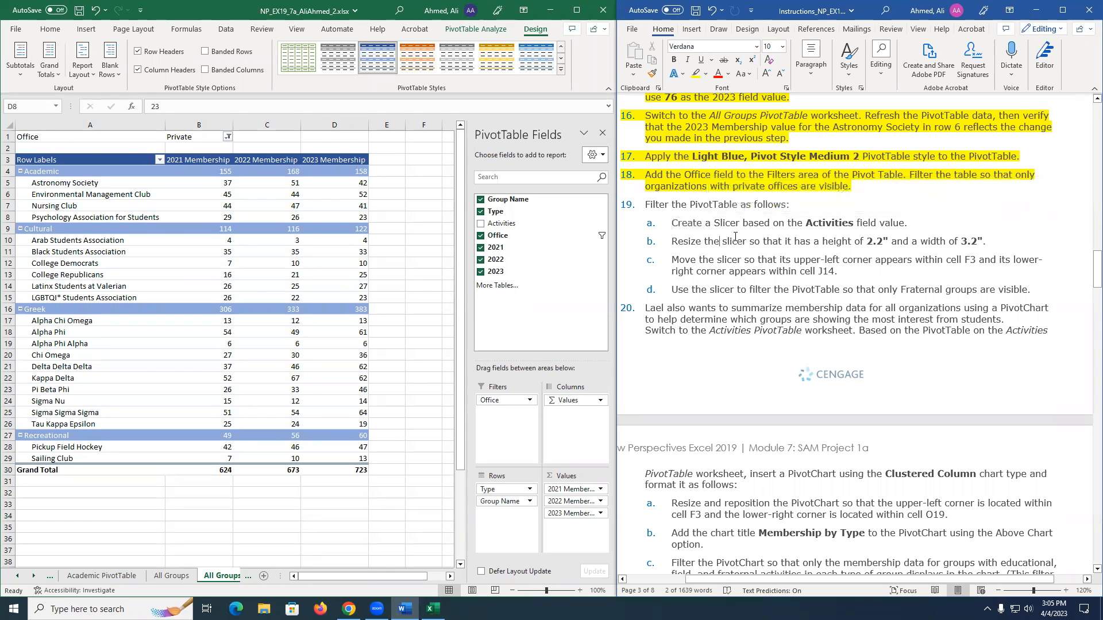
double_click(805, 223)
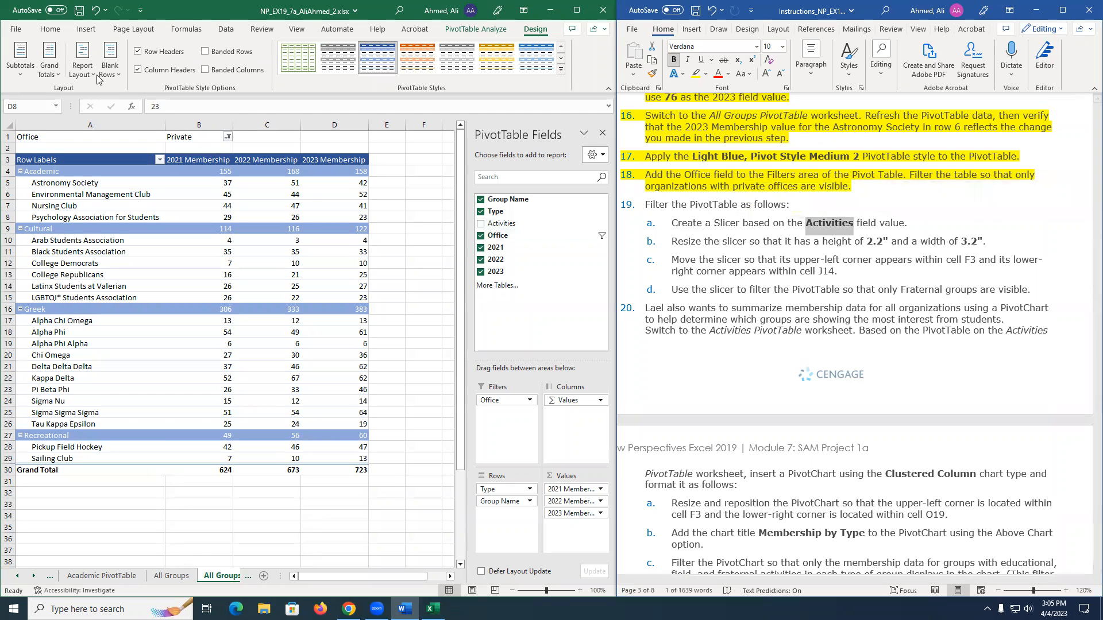
In Excel, insert a slicer for the Activities field and place it beside the PivotTable.
left_click(481, 33)
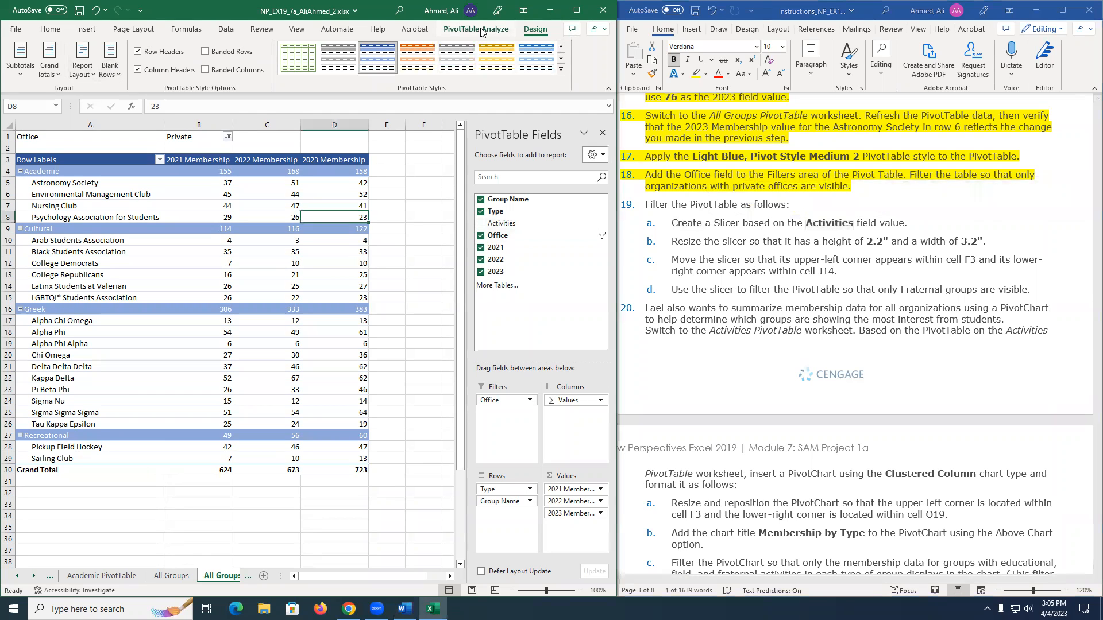
left_click(481, 30)
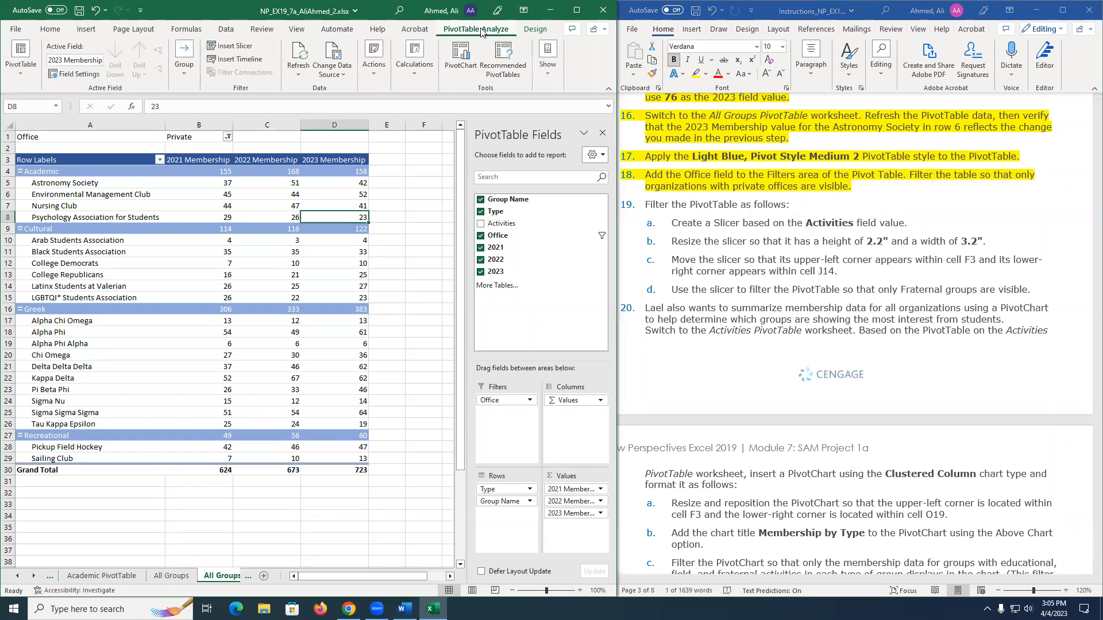
left_click(244, 51)
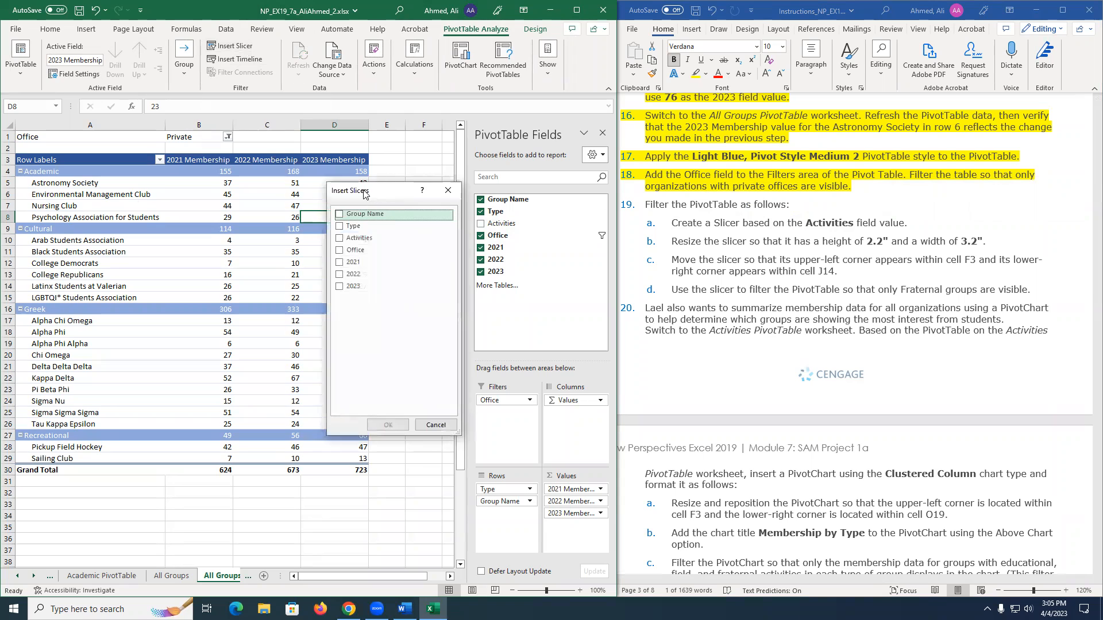
left_click_drag(364, 192, 321, 172)
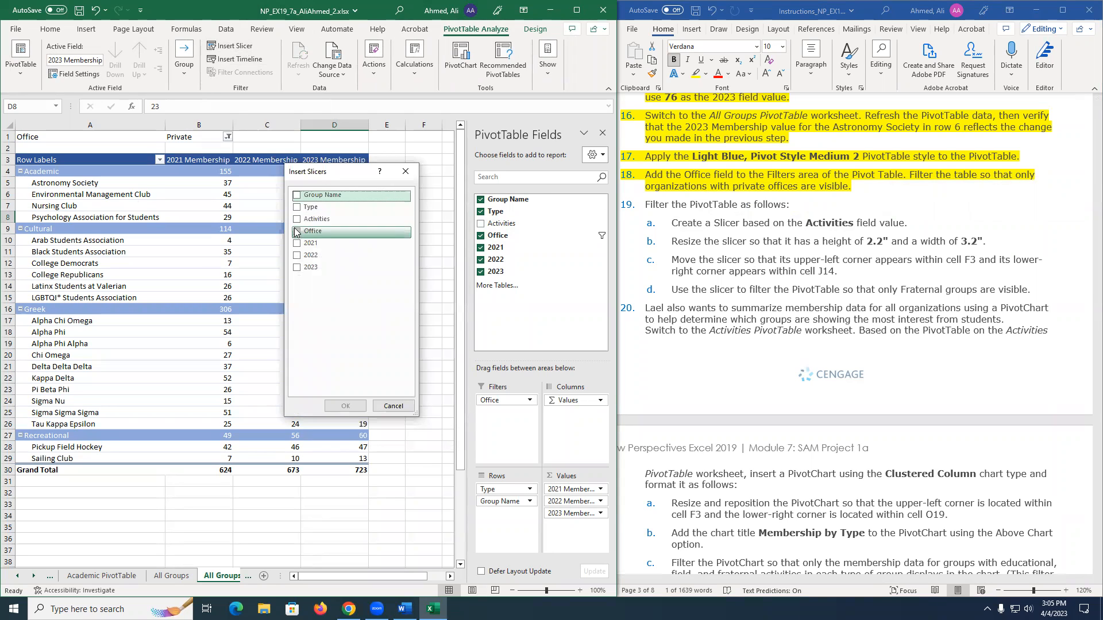
left_click(297, 219)
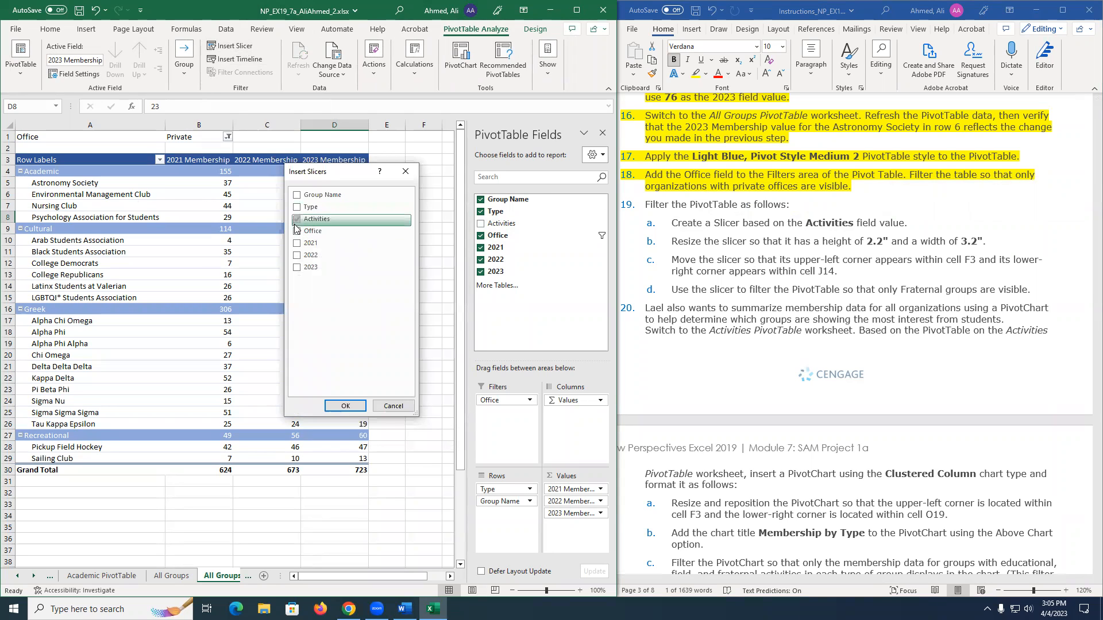
left_click(345, 407)
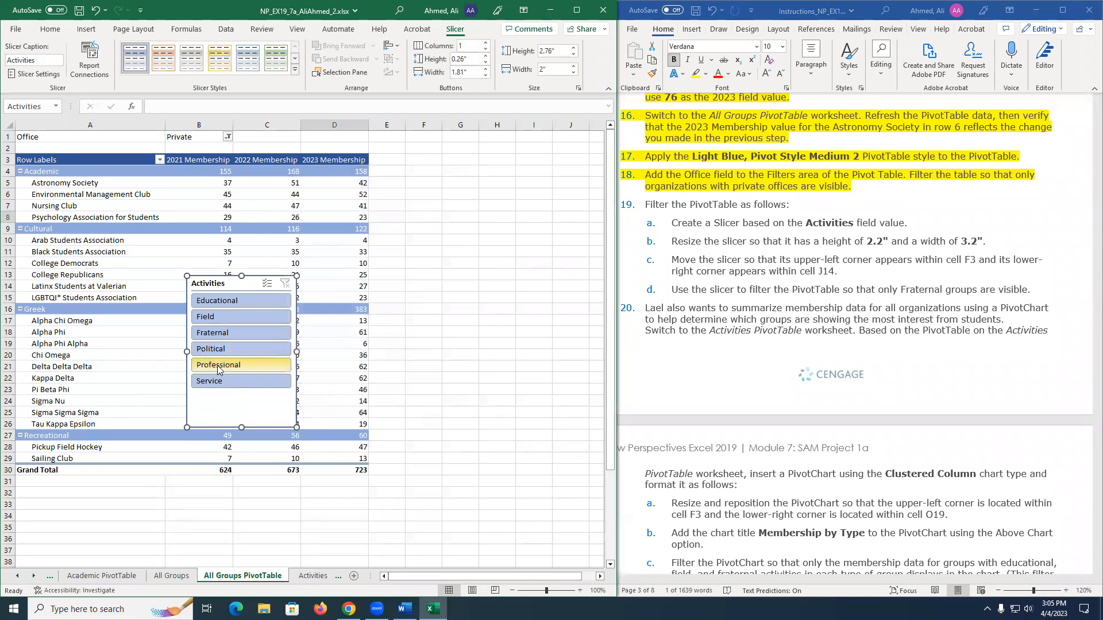
left_click_drag(253, 281, 420, 160)
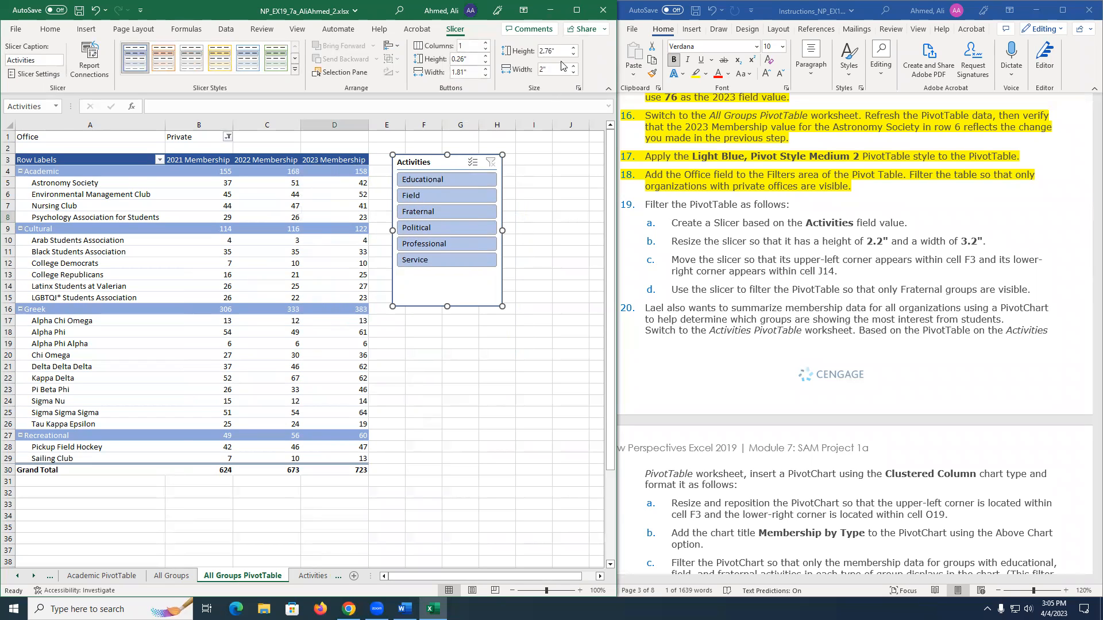
Set the Activities slicer's height to 2.2".
left_click(524, 56)
left_click(573, 55)
left_click(573, 54)
left_click(574, 55)
left_click(573, 55)
left_click(573, 55)
left_click(574, 55)
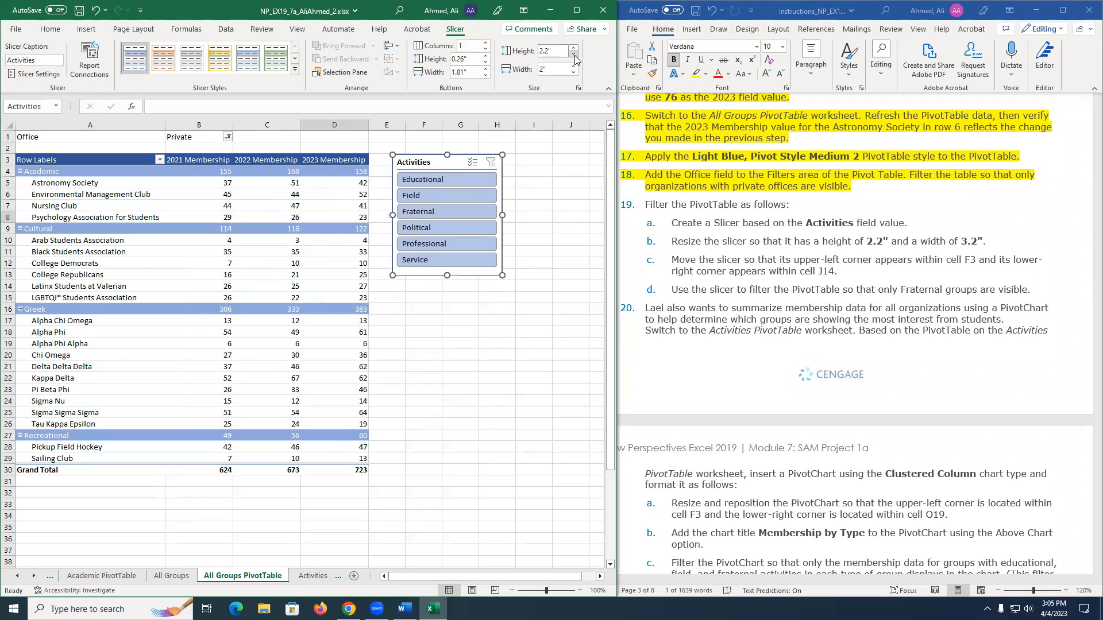
Set the Activities slicer's width to 3.2" and shift the slicer slightly up and to the left.
left_click(573, 66)
left_click(573, 66)
double_click(573, 66)
left_click(573, 66)
double_click(573, 66)
double_click(573, 66)
double_click(573, 67)
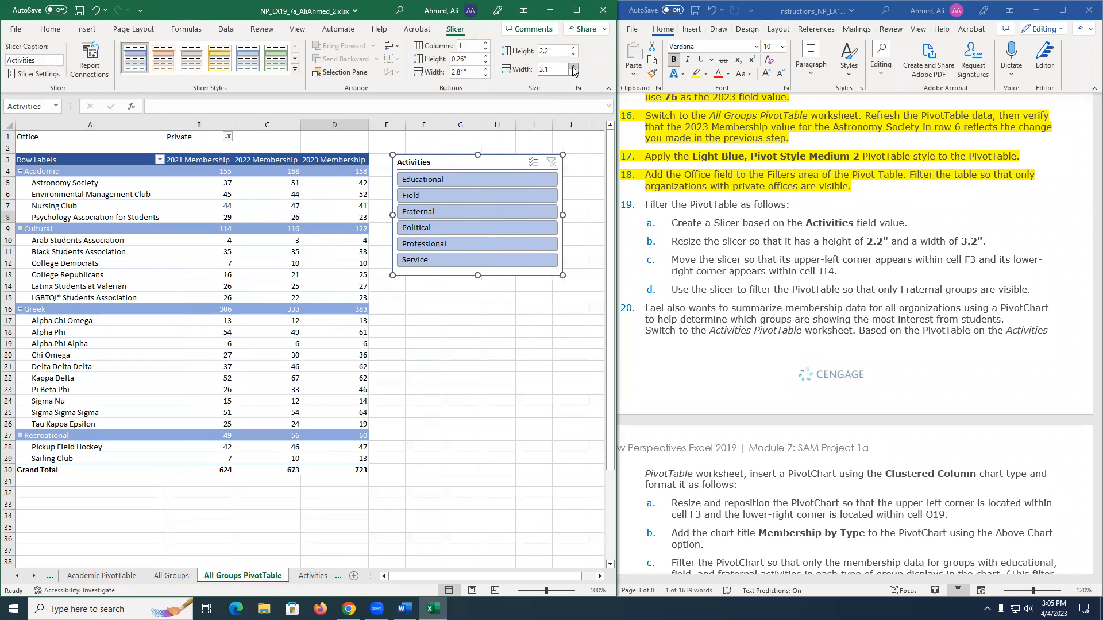
left_click(573, 67)
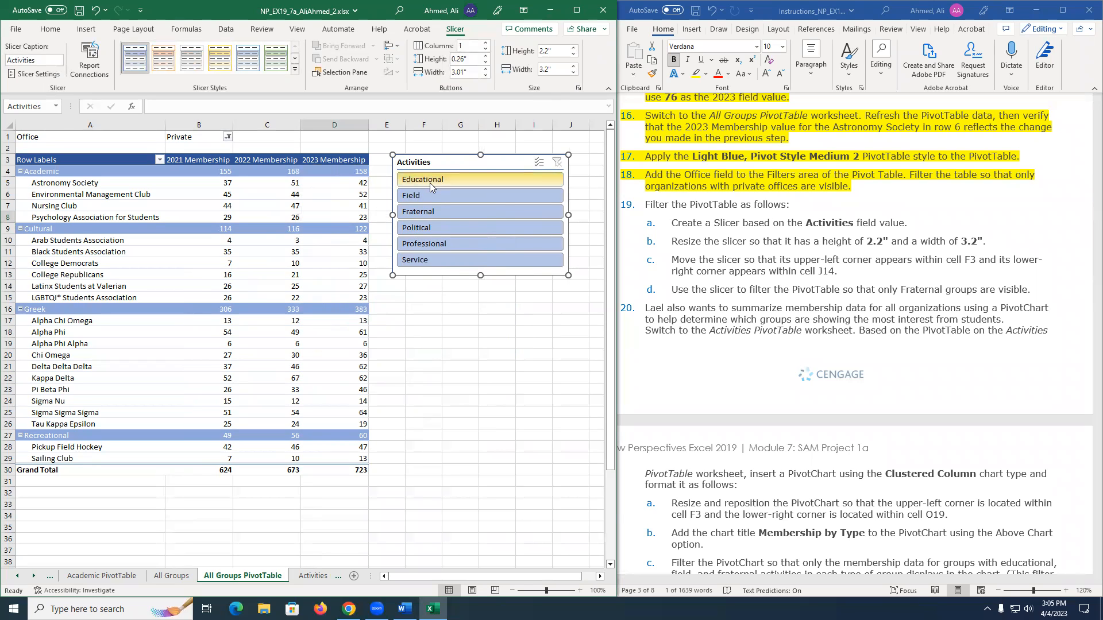
left_click_drag(445, 163, 436, 156)
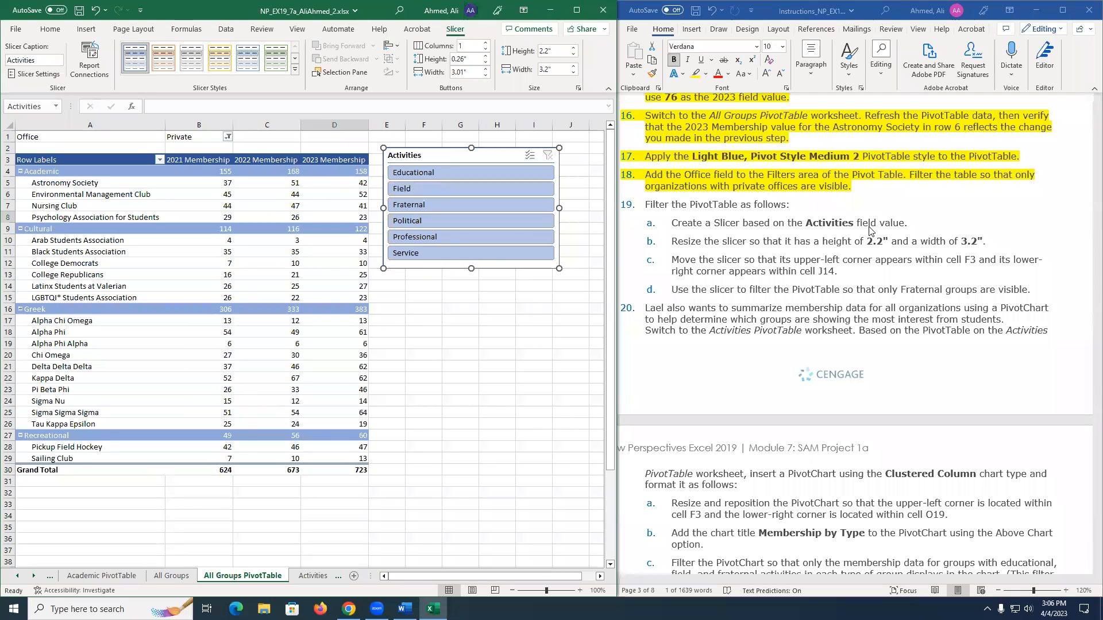
Highlight instructions 19a and 19b in yellow in the Word document.
double_click(829, 223)
left_click_drag(674, 231, 994, 245)
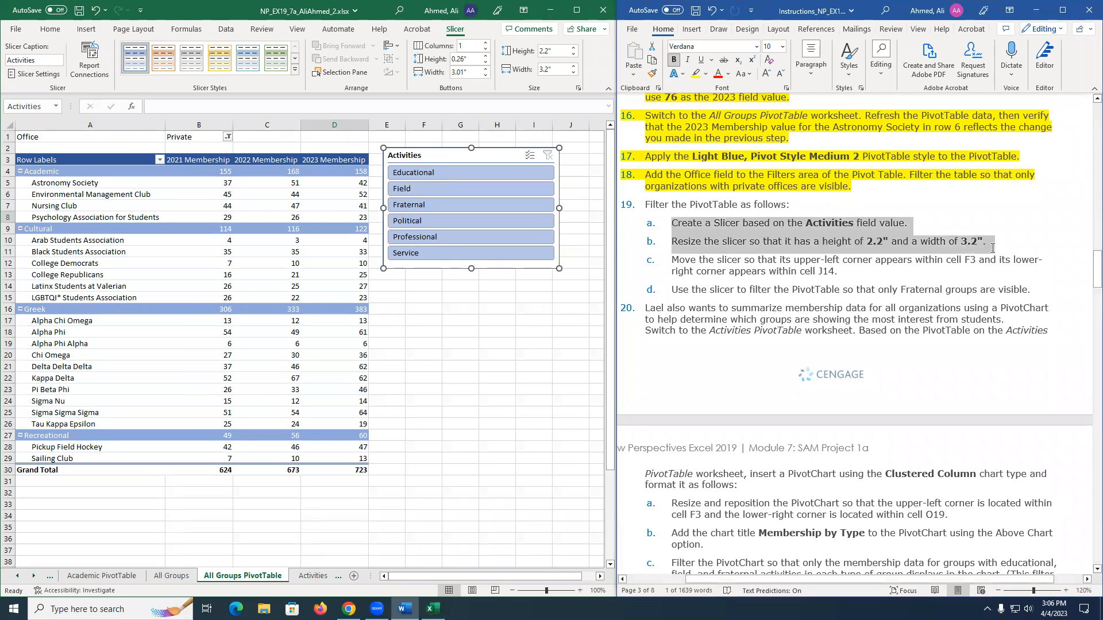
left_click(696, 73)
scroll(739, 223, "down", 1)
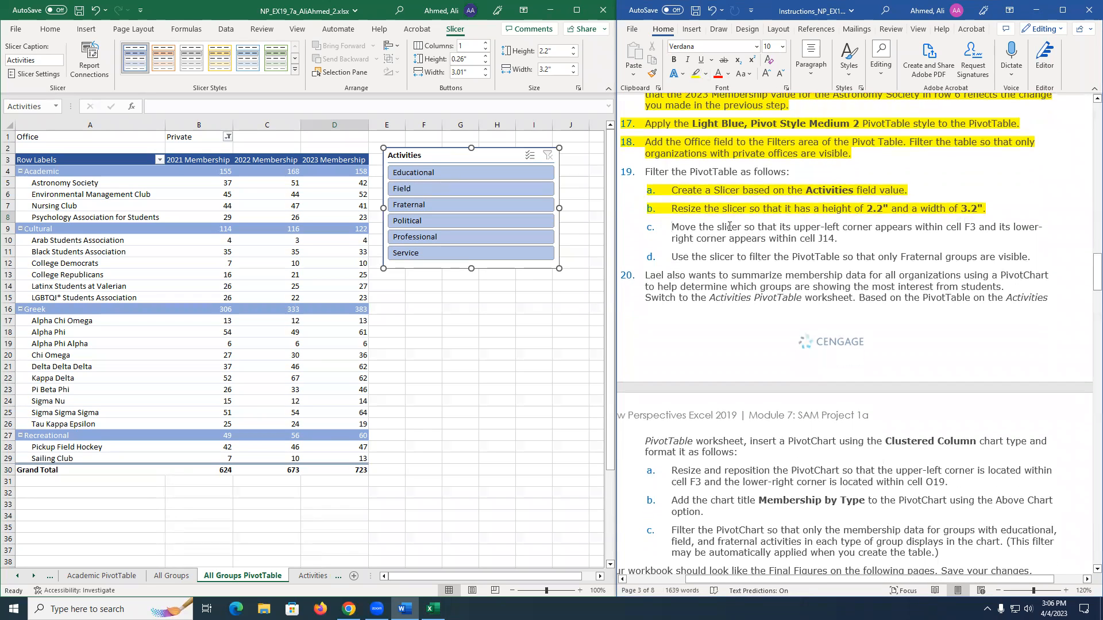
Following instruction 19c, move the Activities slicer in Excel so its upper-left corner lies within cell F3.
left_click_drag(744, 226, 913, 227)
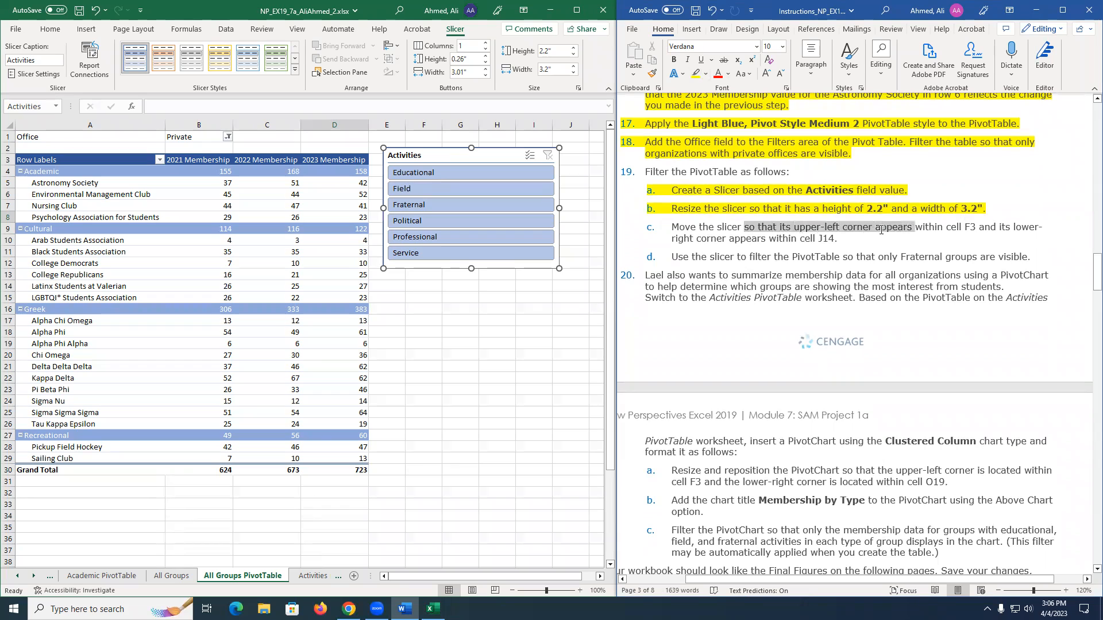
left_click(860, 241)
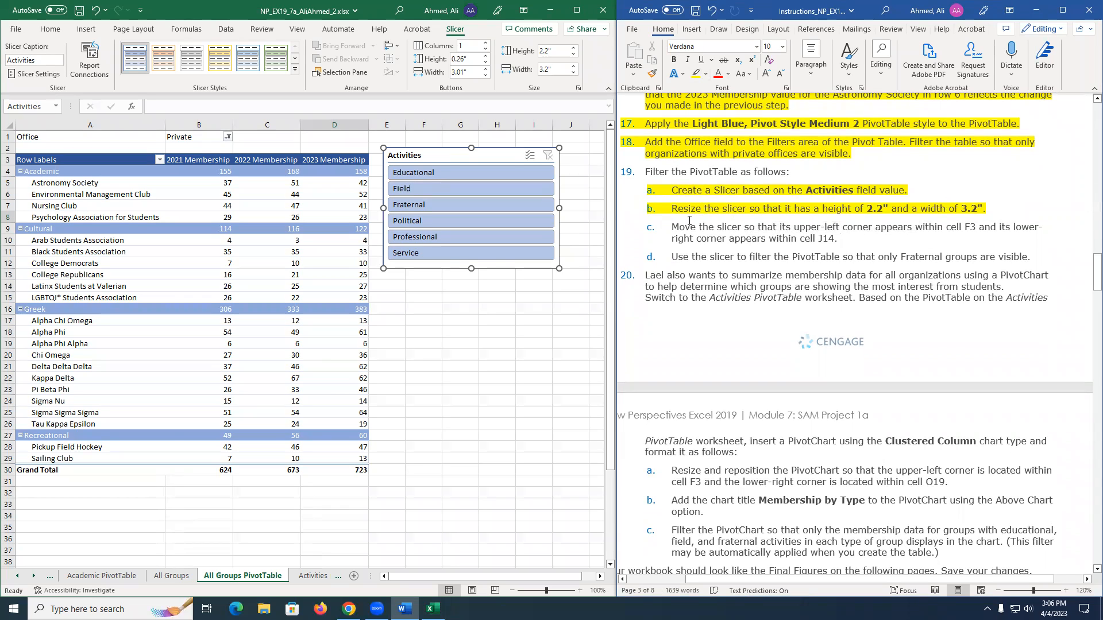
left_click(427, 158)
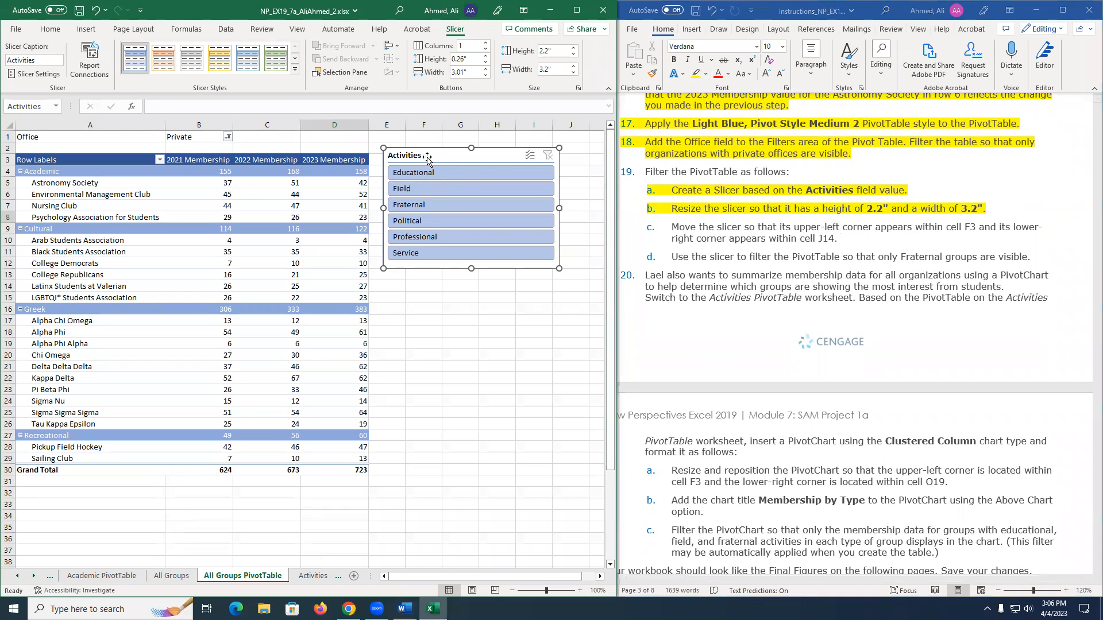
left_click_drag(427, 158, 450, 163)
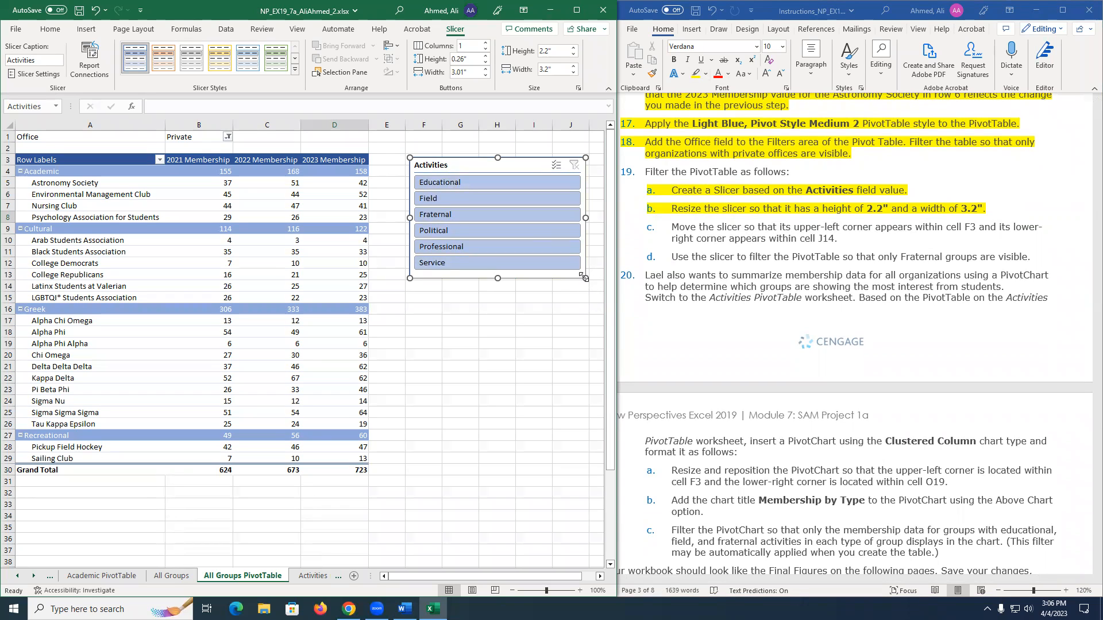
Try to shrink the Activities slicer to a height of 2.15" and check its lower-right corner against cell J14.
left_click_drag(585, 279, 586, 276)
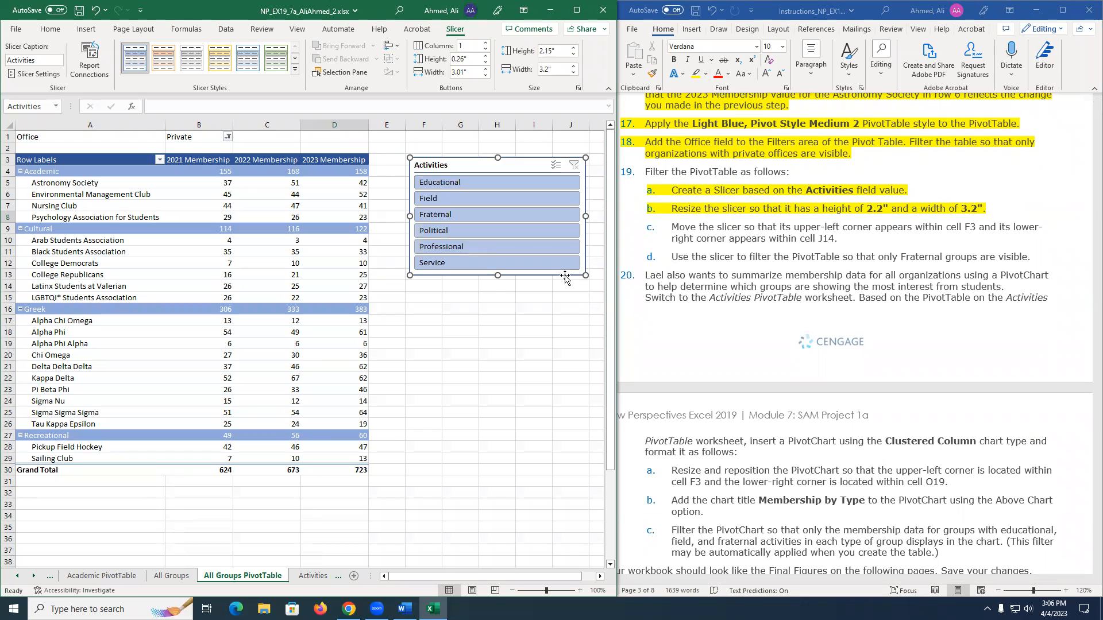
left_click(575, 287)
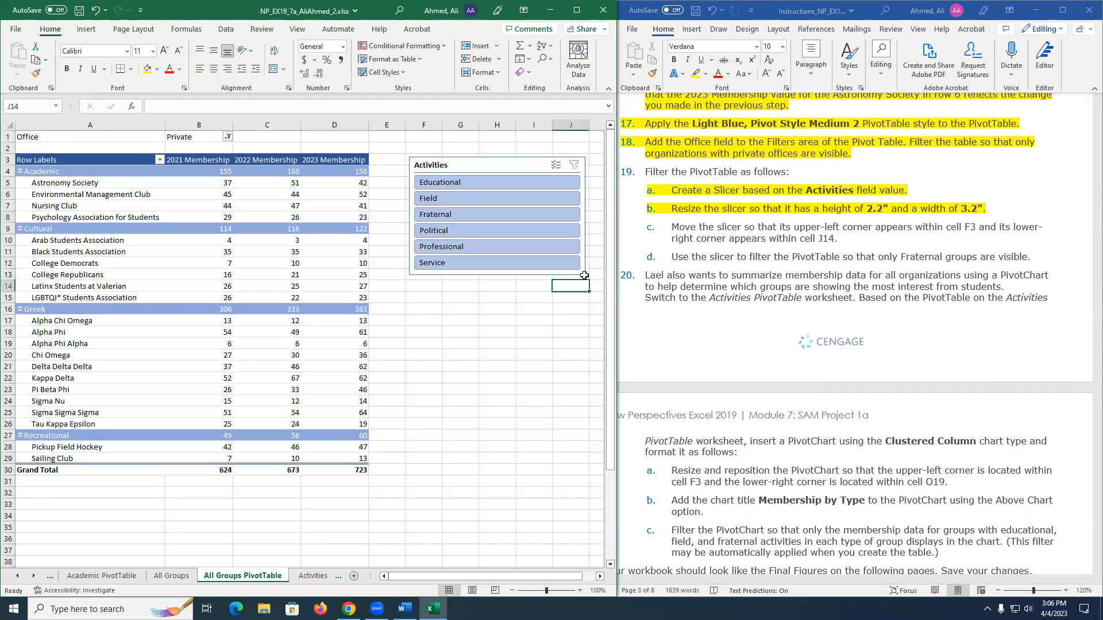
left_click(583, 273)
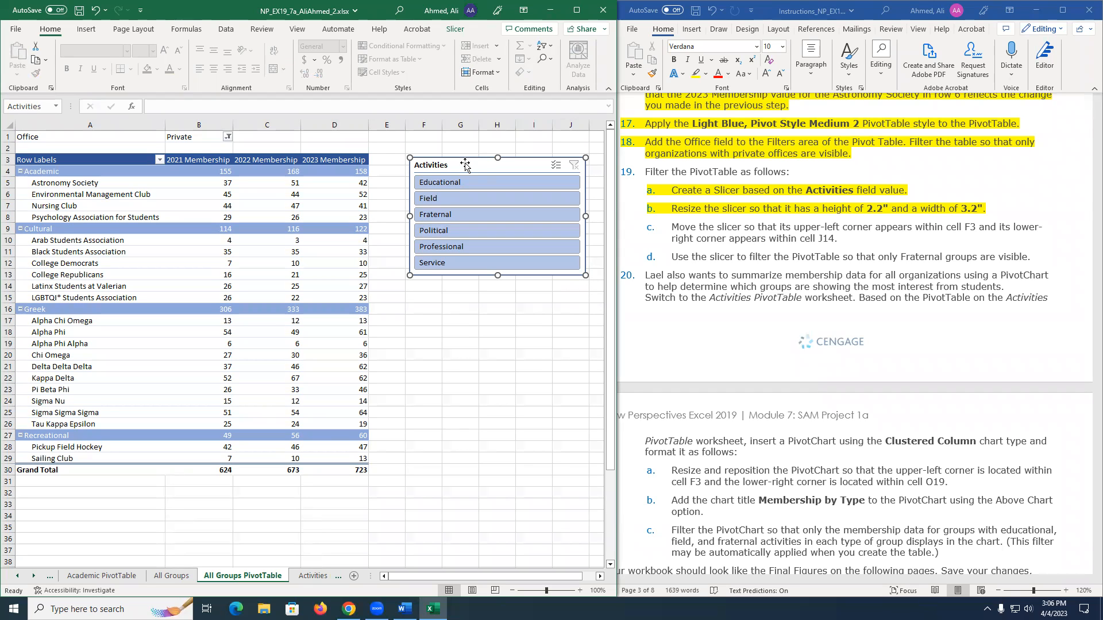
Nudge the Activities slicer slightly down and set its height to 2.2".
left_click_drag(465, 165, 466, 166)
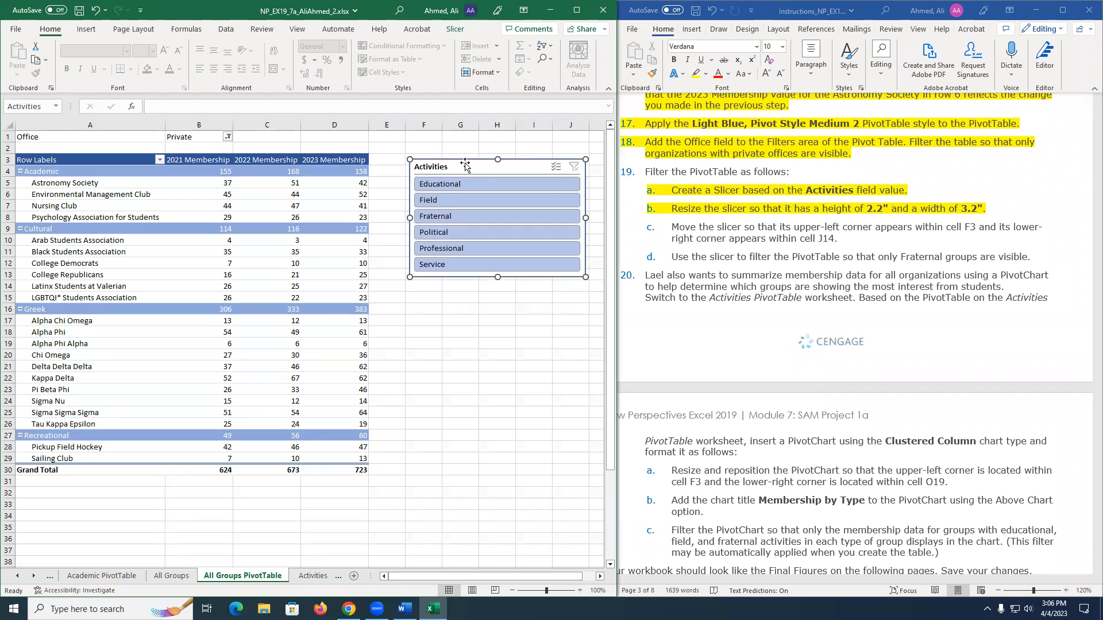
left_click(455, 29)
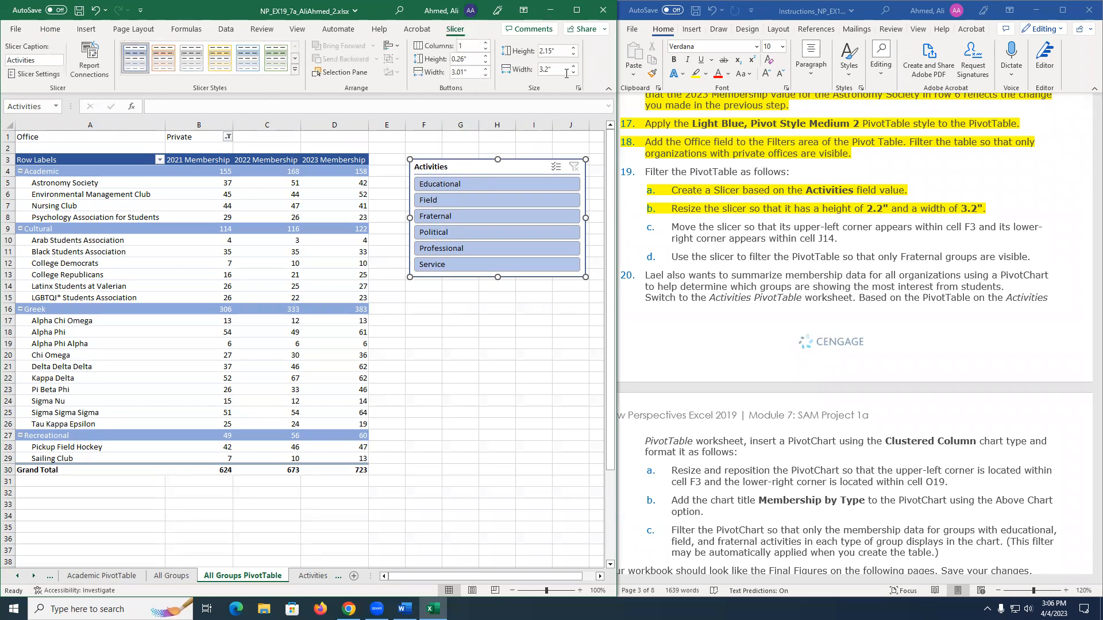
left_click(572, 49)
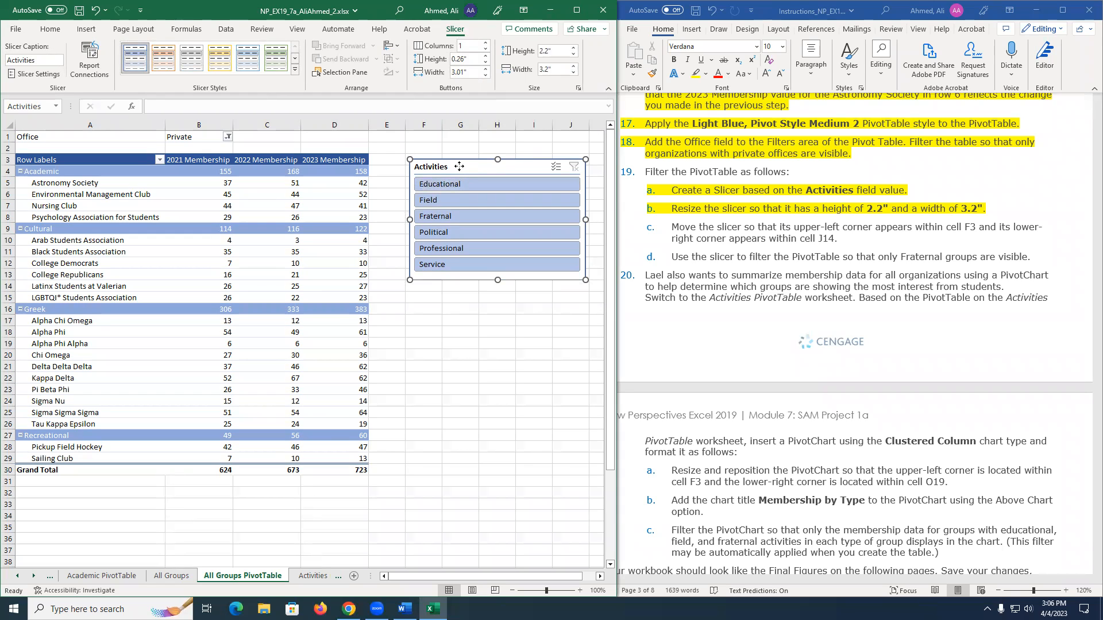
Shift the slicer slightly further down, keeping its upper-left corner within cell F3 and its lower-right corner within cell J14.
left_click_drag(459, 167, 460, 168)
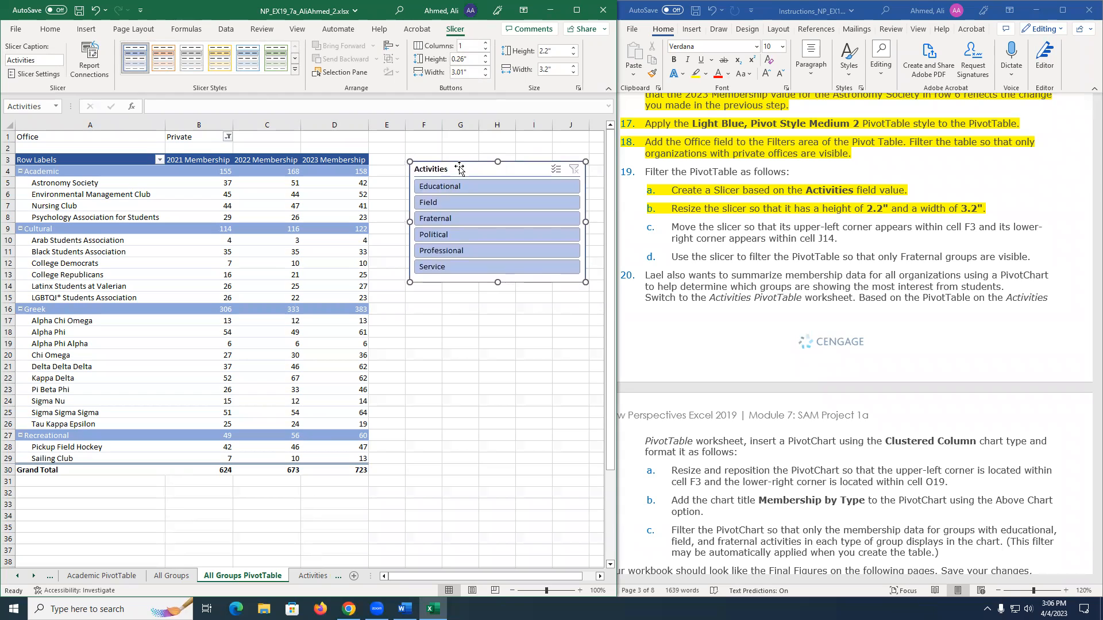
left_click(417, 157)
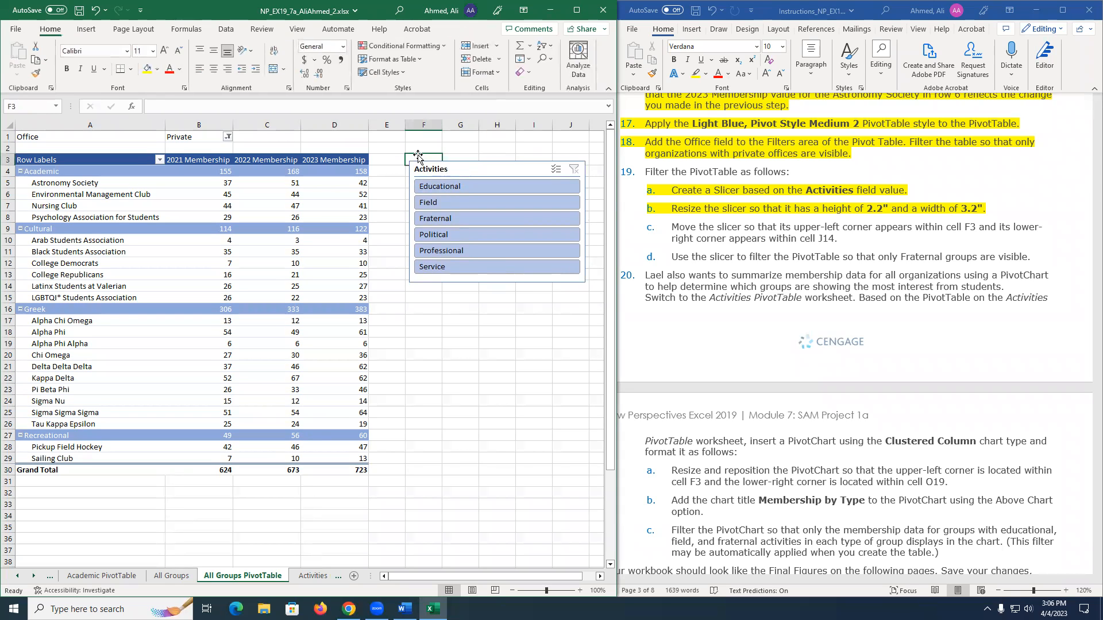
left_click(583, 289)
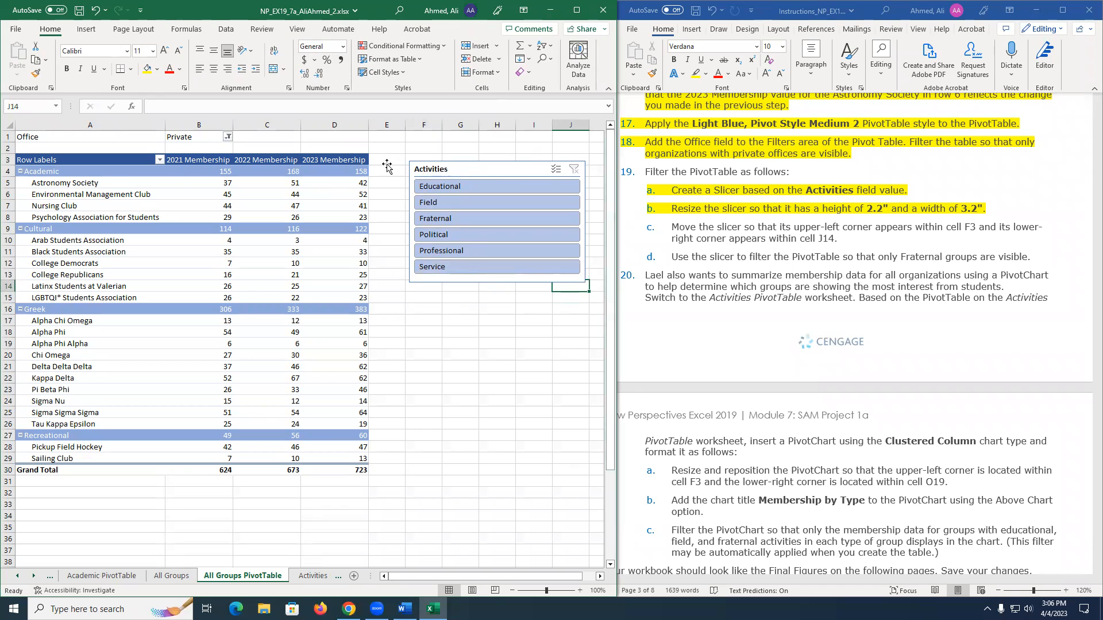
left_click(492, 175)
left_click_drag(491, 175, 492, 176)
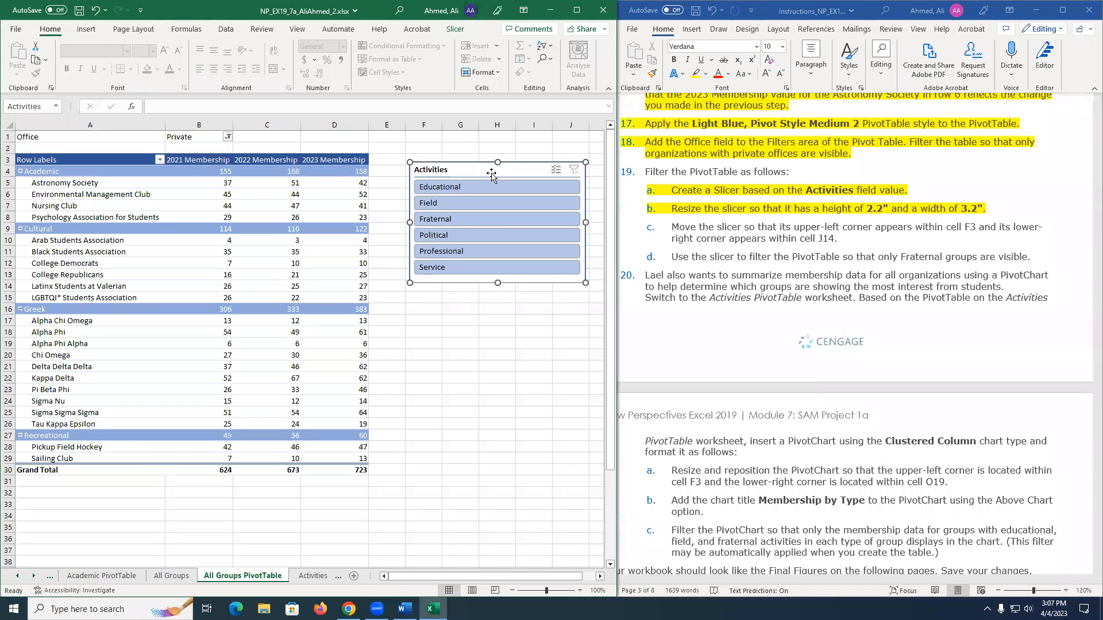
left_click(573, 296)
left_click(568, 286)
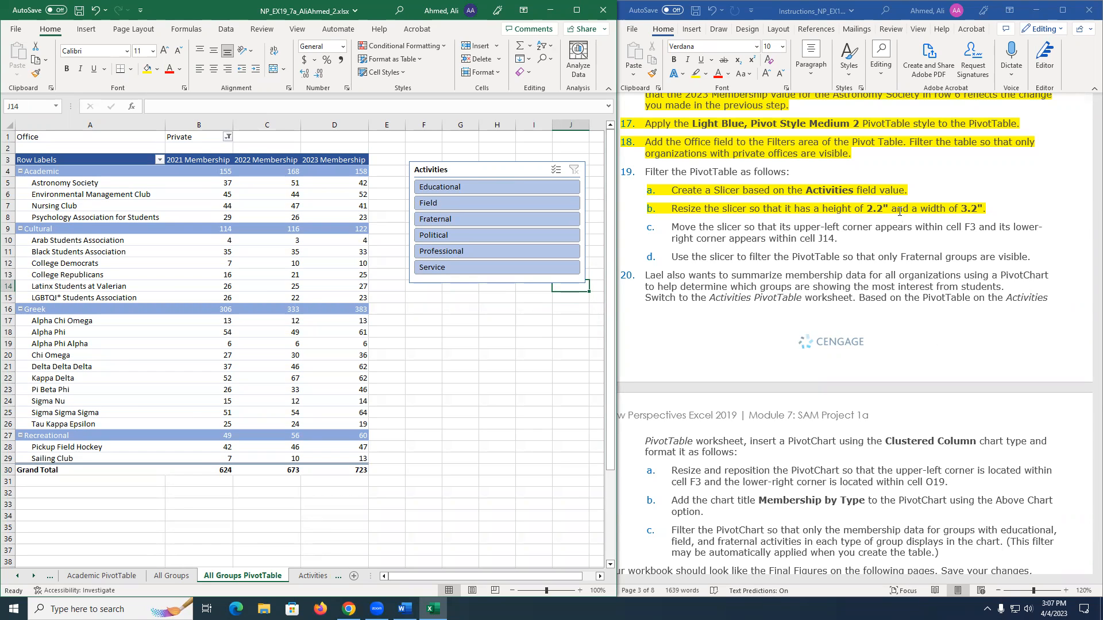
Following instruction 19d, filter the PivotTable with the Activities slicer to show only Fraternal groups.
left_click(671, 256)
left_click_drag(672, 209, 1036, 259)
left_click(699, 259)
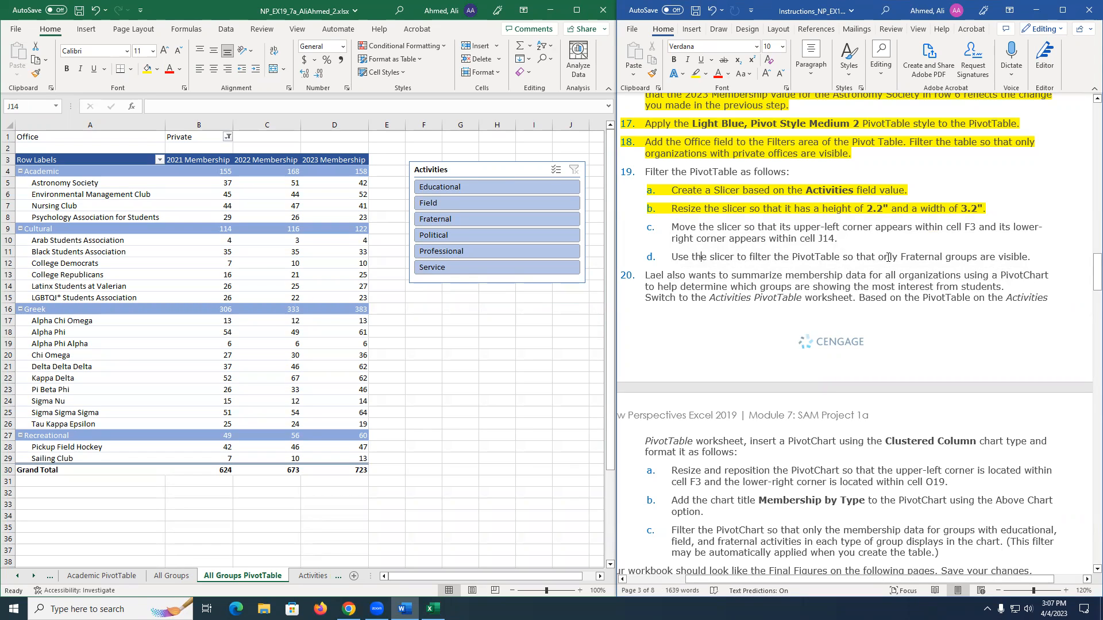
left_click_drag(888, 257, 979, 258)
left_click(444, 222)
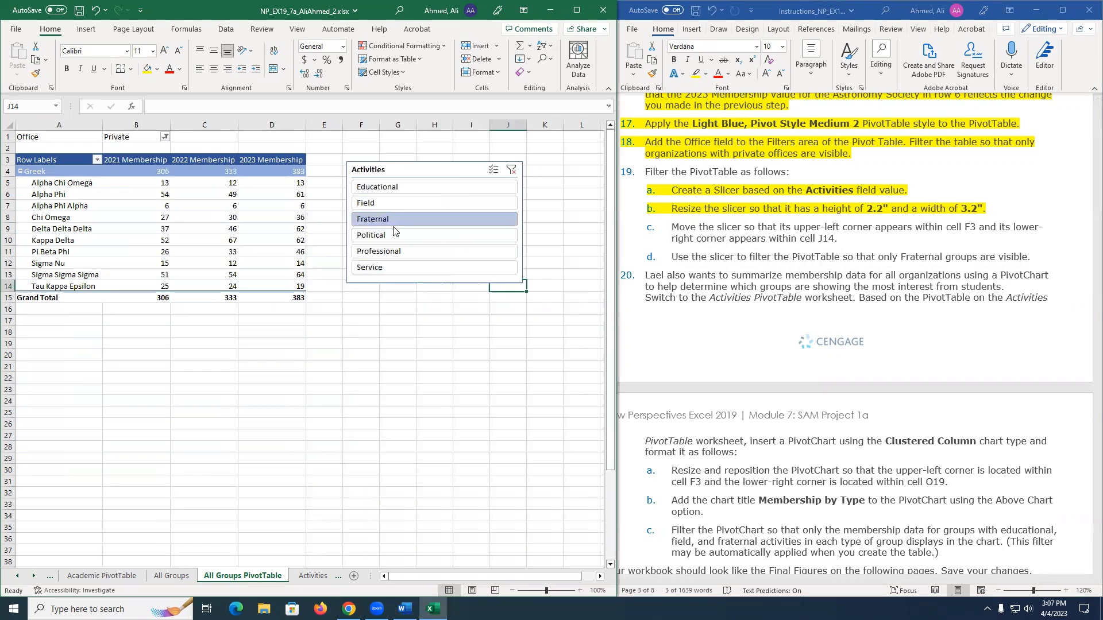
Highlight instructions 19c and 19d in yellow in the Word document.
left_click(786, 260)
left_click_drag(669, 231, 1037, 260)
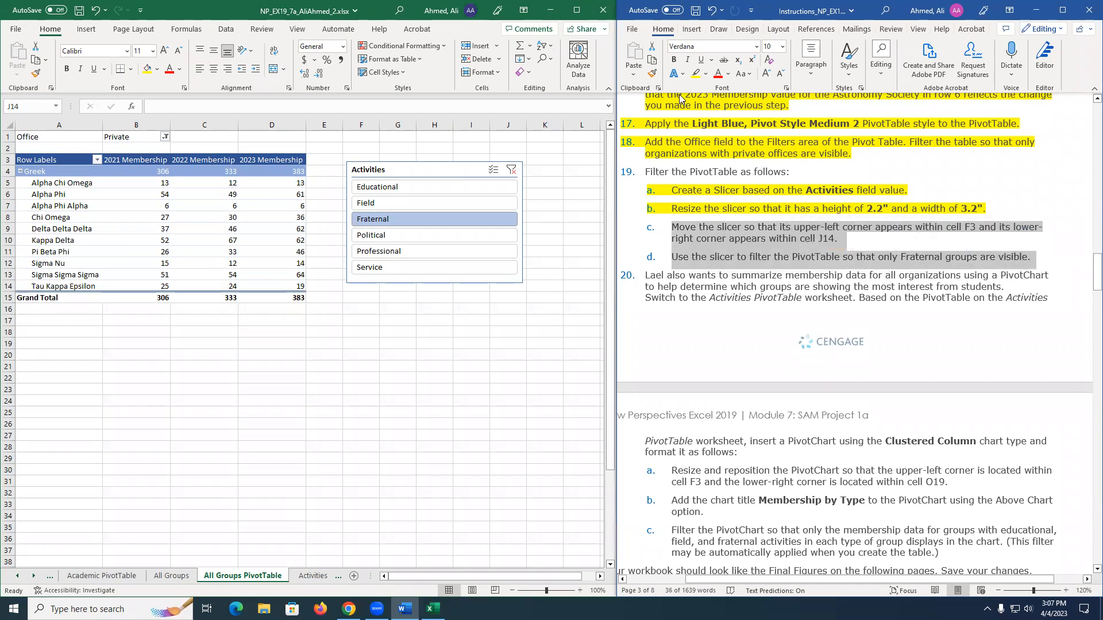
left_click(696, 74)
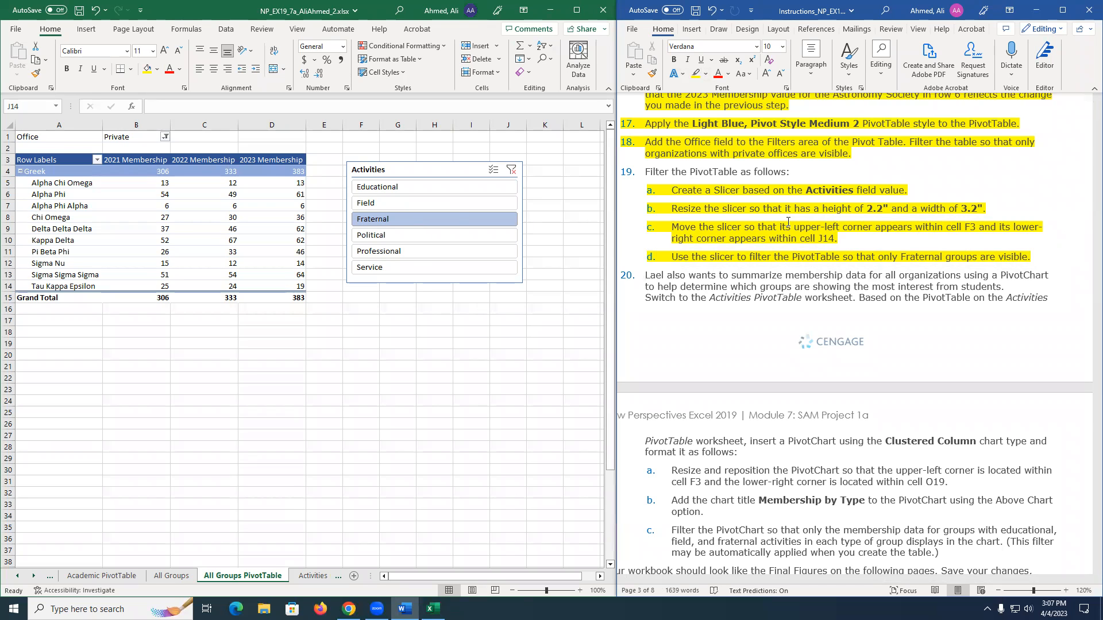
Read instruction 20 in the Word document, covering the PivotChart and its formatting sub-steps a to c.
scroll(658, 232, "down", 2)
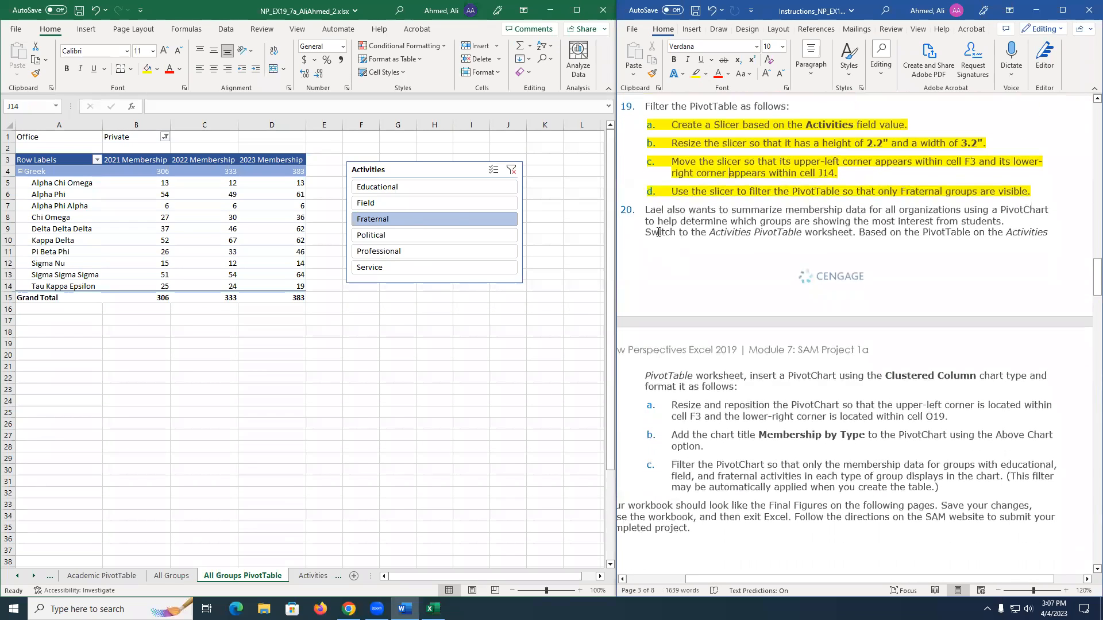
left_click_drag(644, 209, 1010, 229)
left_click_drag(1018, 331, 981, 481)
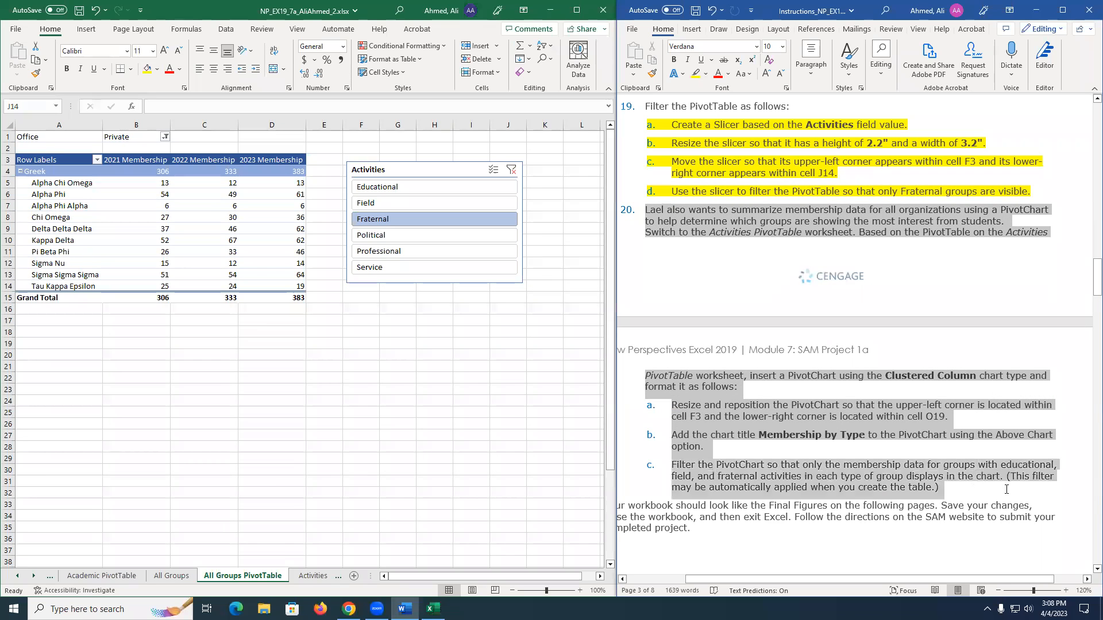
scroll(835, 389, "down", 2)
left_click(677, 155)
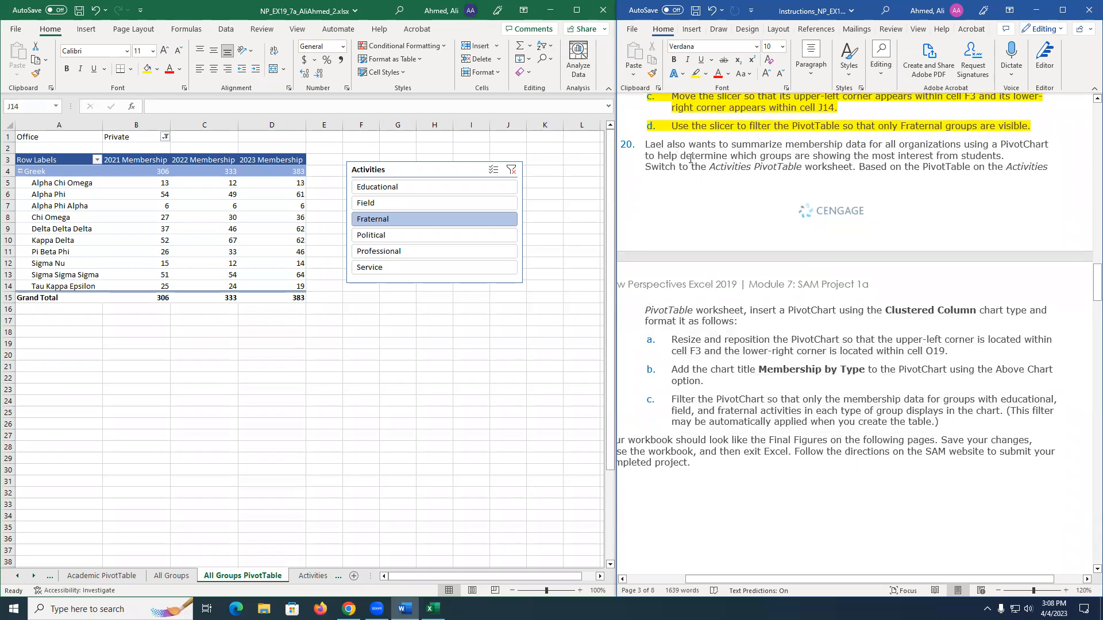
left_click_drag(680, 156, 740, 157)
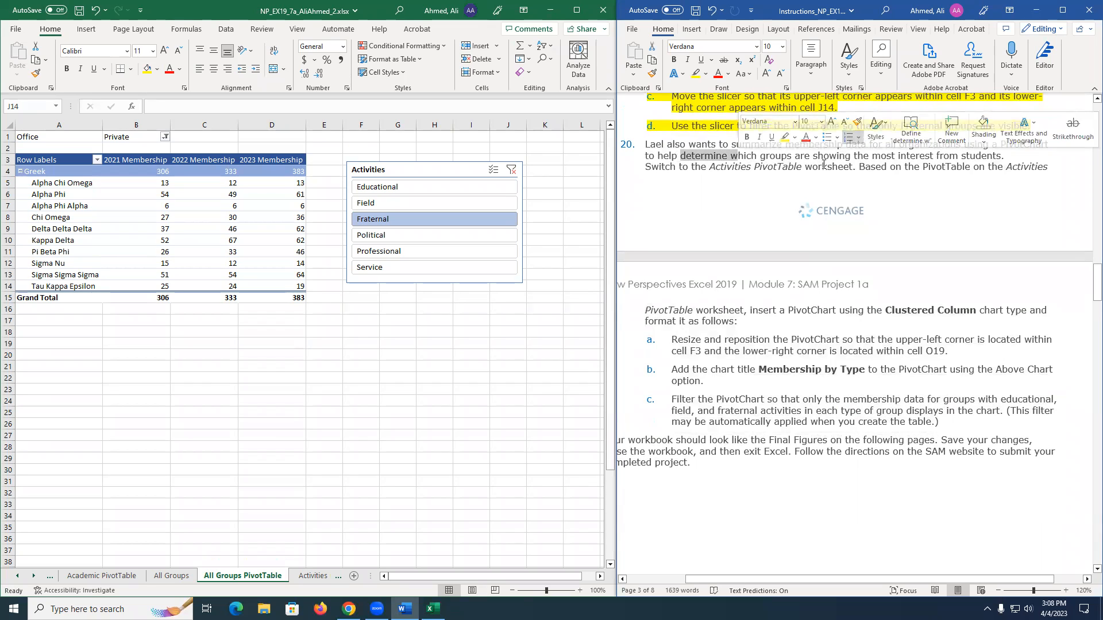
left_click_drag(813, 156, 895, 156)
left_click(875, 166)
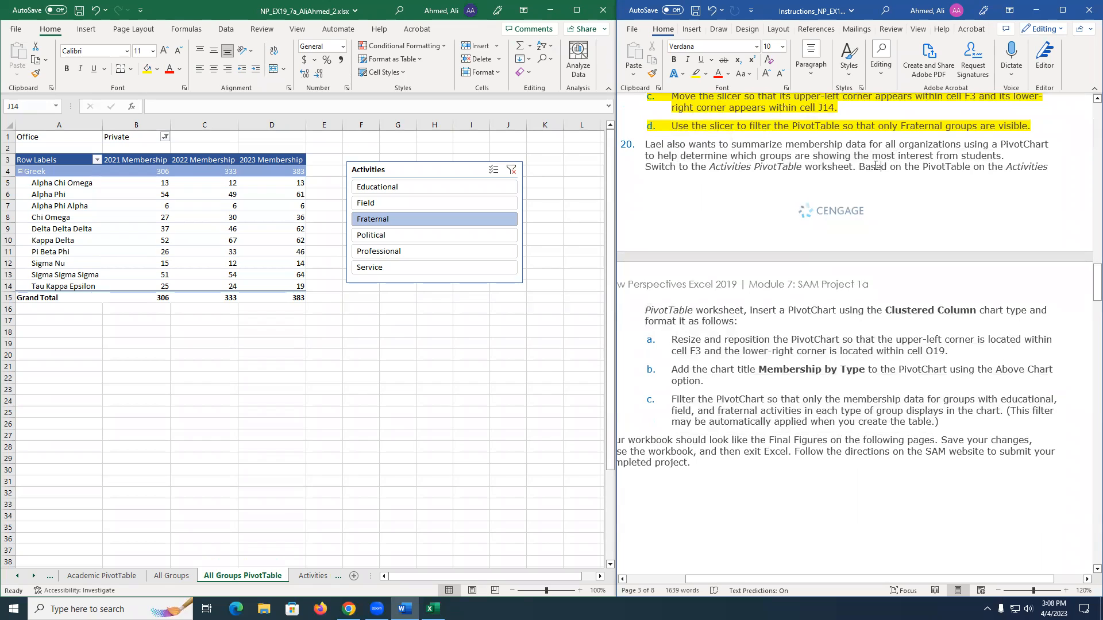
Switch to the Activities PivotTable worksheet in Excel.
left_click_drag(645, 171, 803, 168)
left_click(305, 578)
left_click(310, 576)
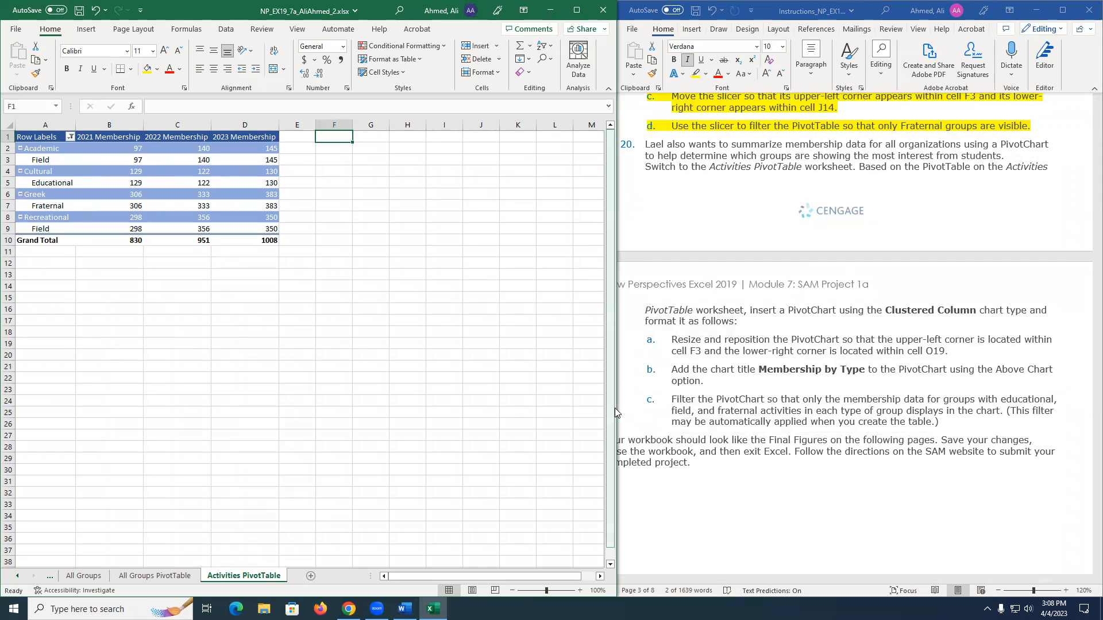
Read the chart requirement in instruction 20 and insert a Clustered Column PivotChart based on the PivotTable on the Activities PivotTable worksheet.
left_click(756, 321)
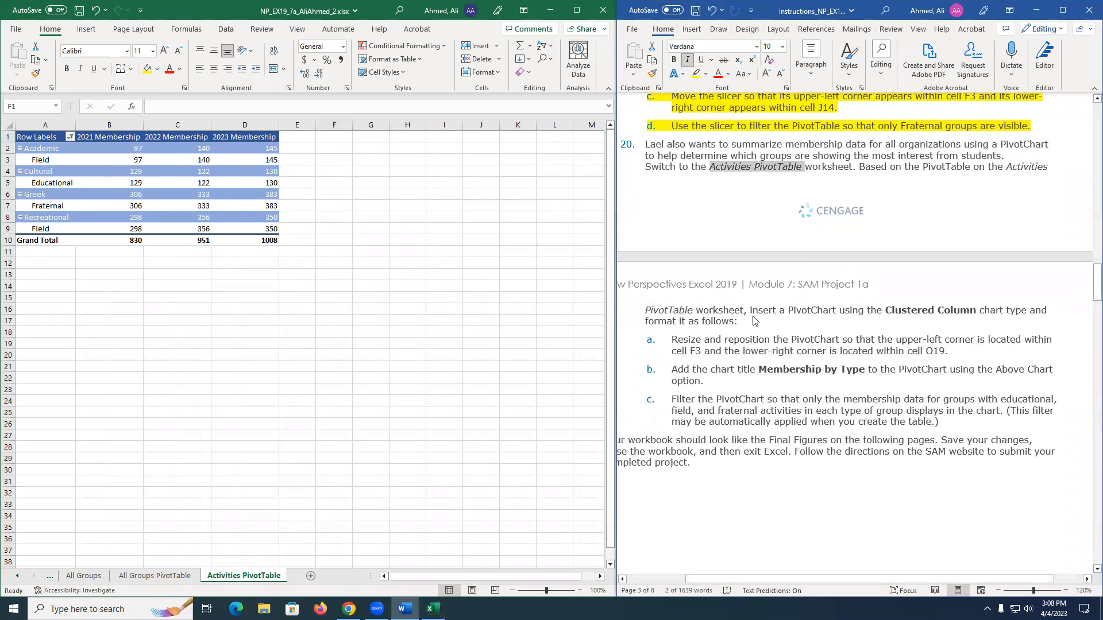
left_click_drag(750, 310, 840, 311)
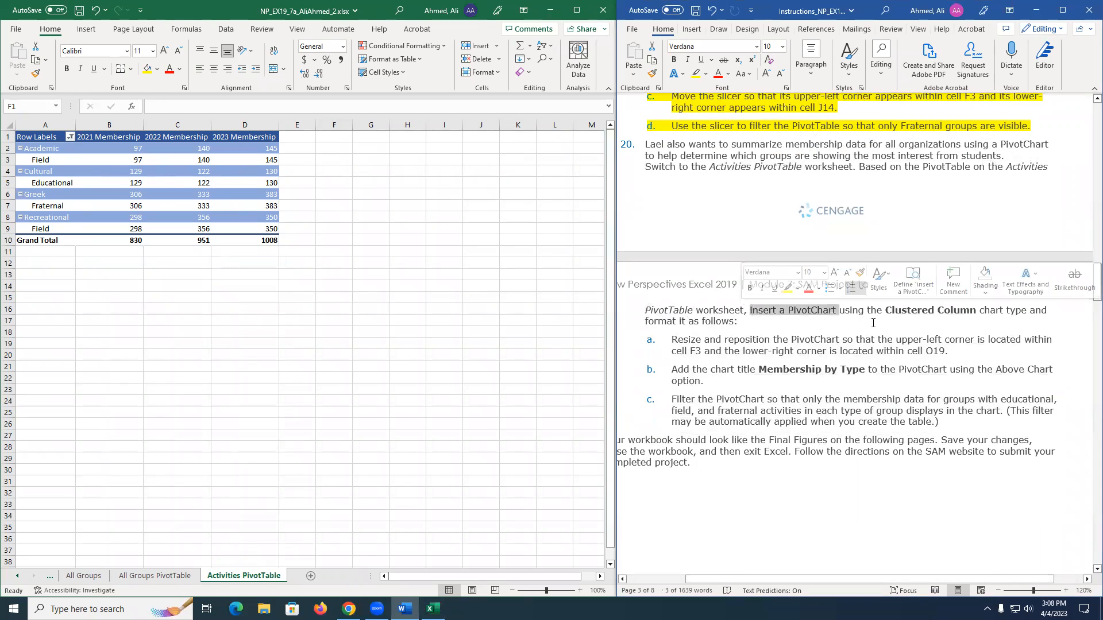
left_click_drag(943, 310, 738, 322)
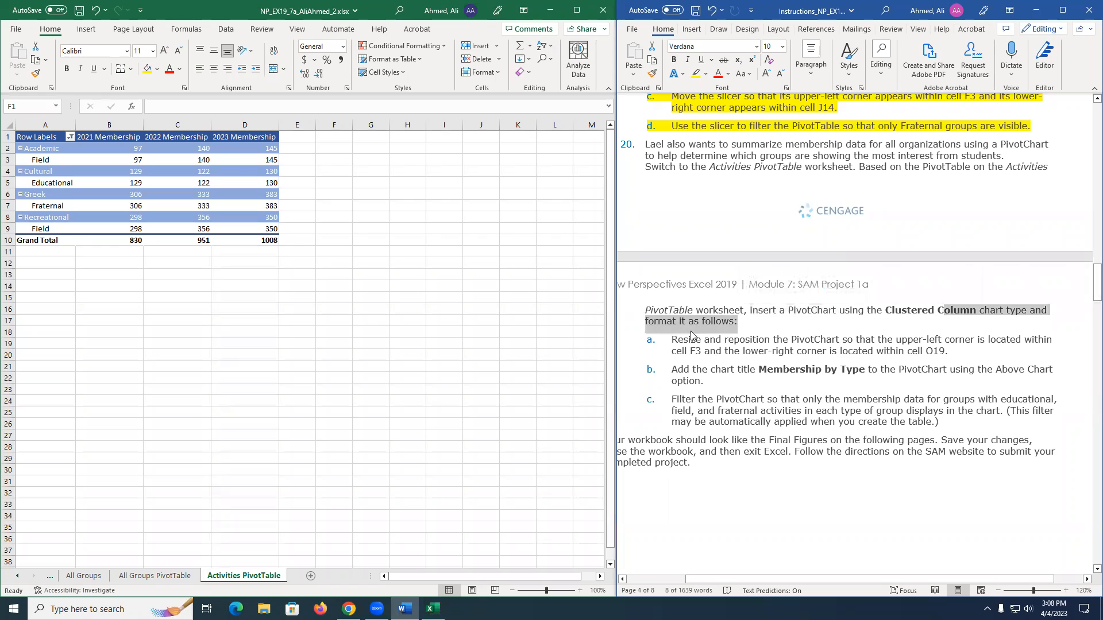
left_click(237, 279)
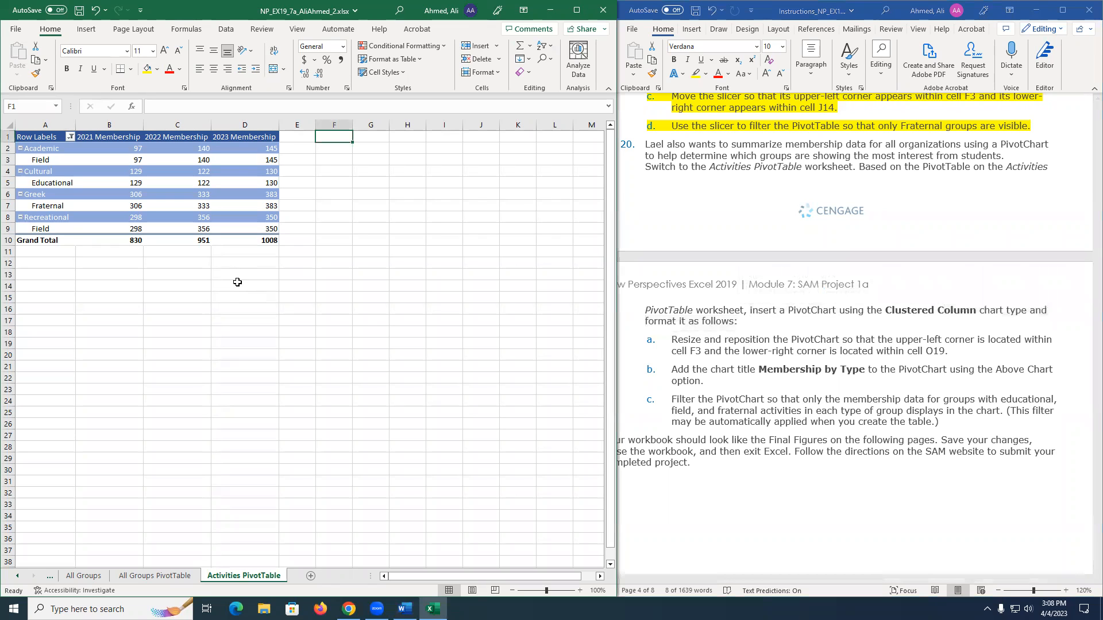
left_click(124, 179)
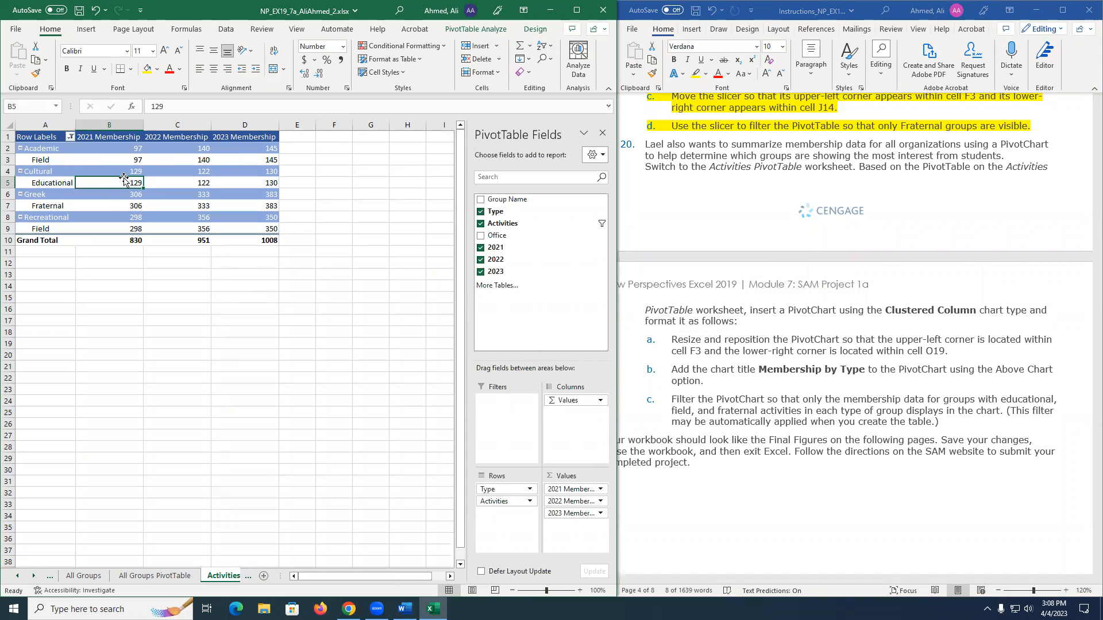
left_click(155, 173)
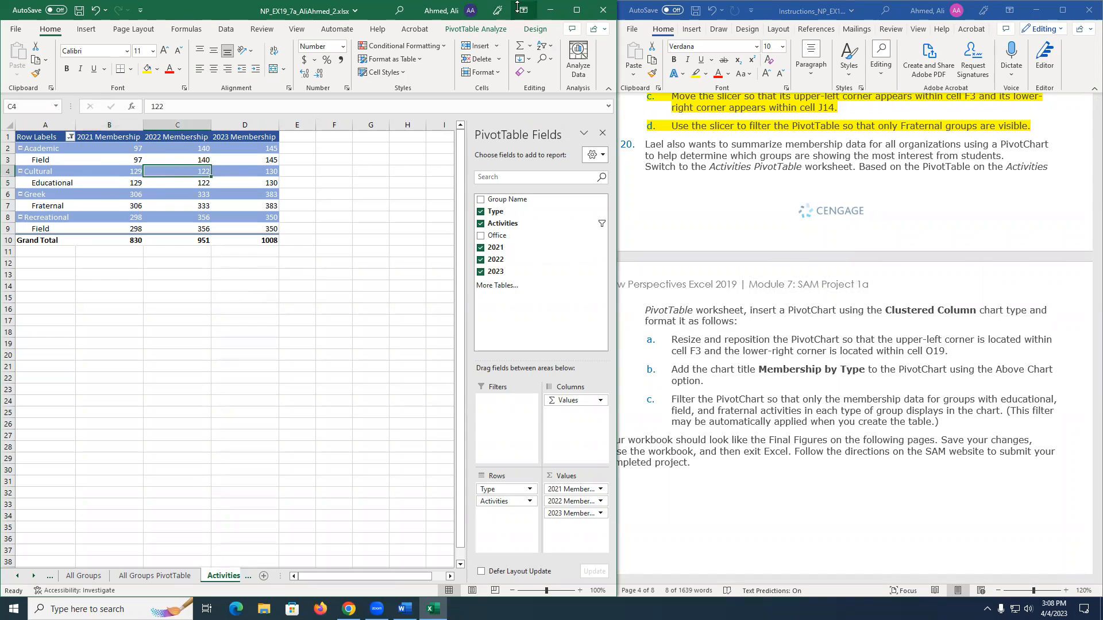
left_click(480, 30)
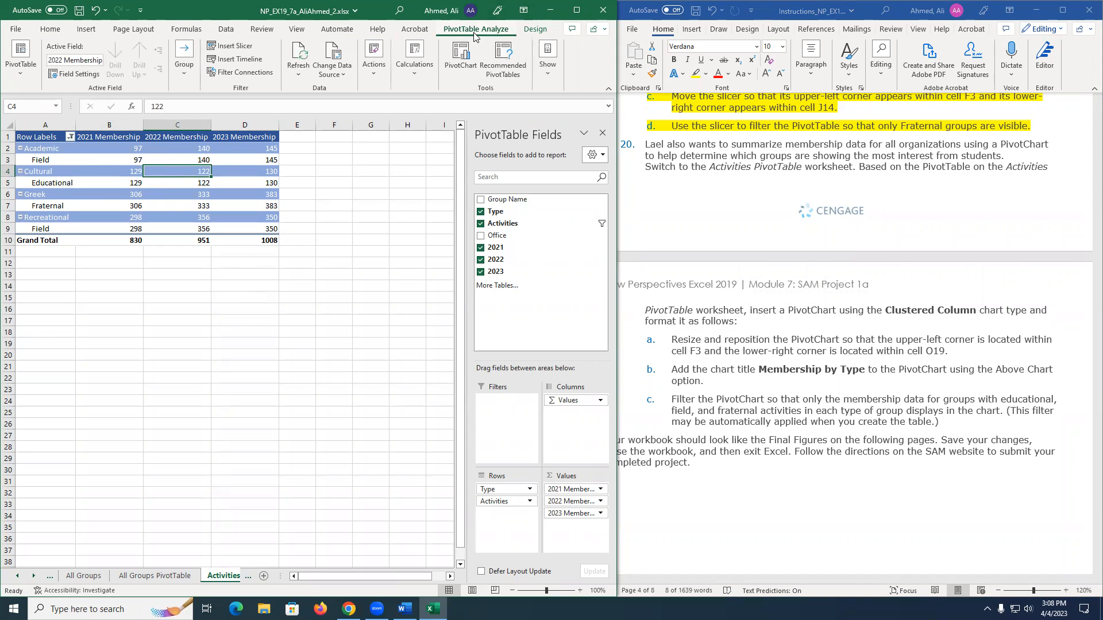
left_click(458, 70)
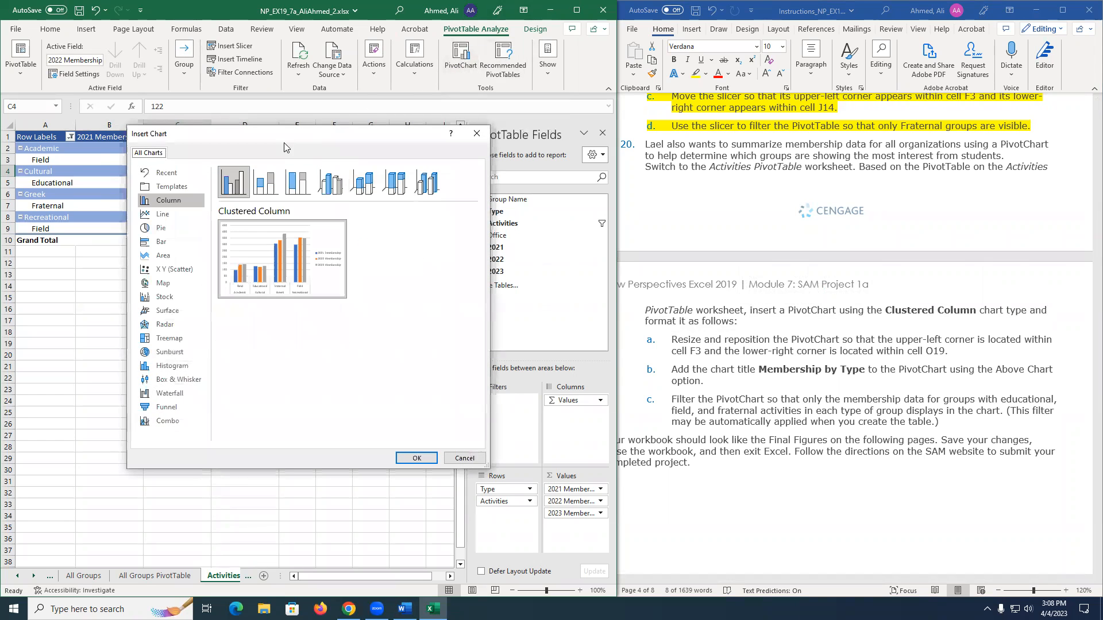
left_click_drag(284, 141, 228, 225)
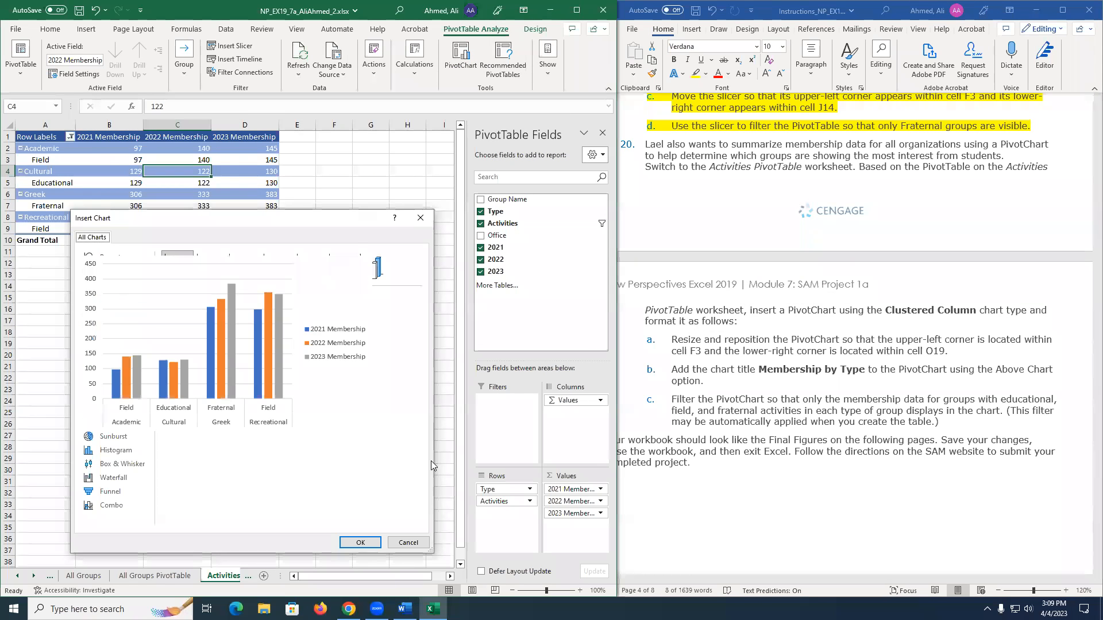
left_click(353, 545)
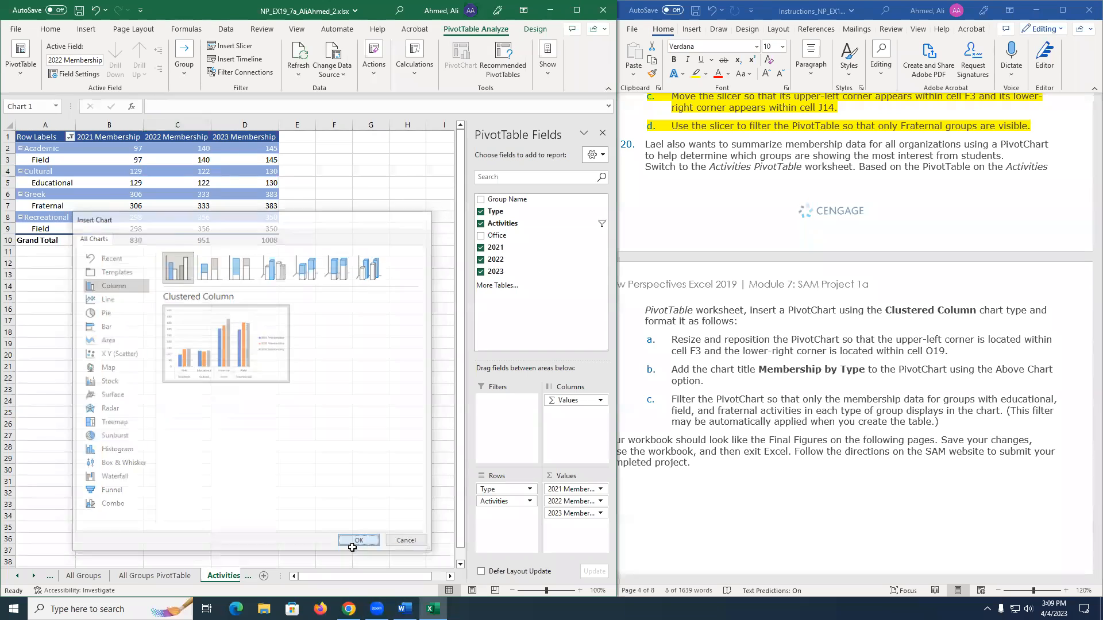
Read instruction 20a in the Word document for the cells where the PivotChart's upper-left and lower-right corners belong.
left_click_drag(324, 269, 250, 249)
left_click_drag(738, 321, 938, 311)
scroll(697, 222, "down", 4)
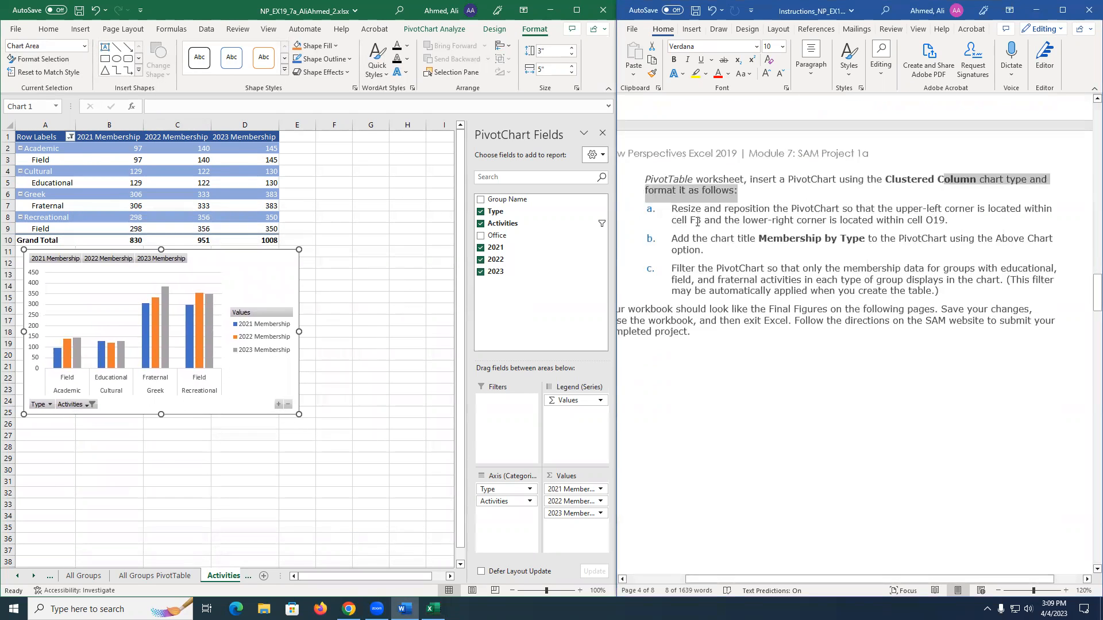
left_click(710, 226)
left_click_drag(704, 220, 828, 221)
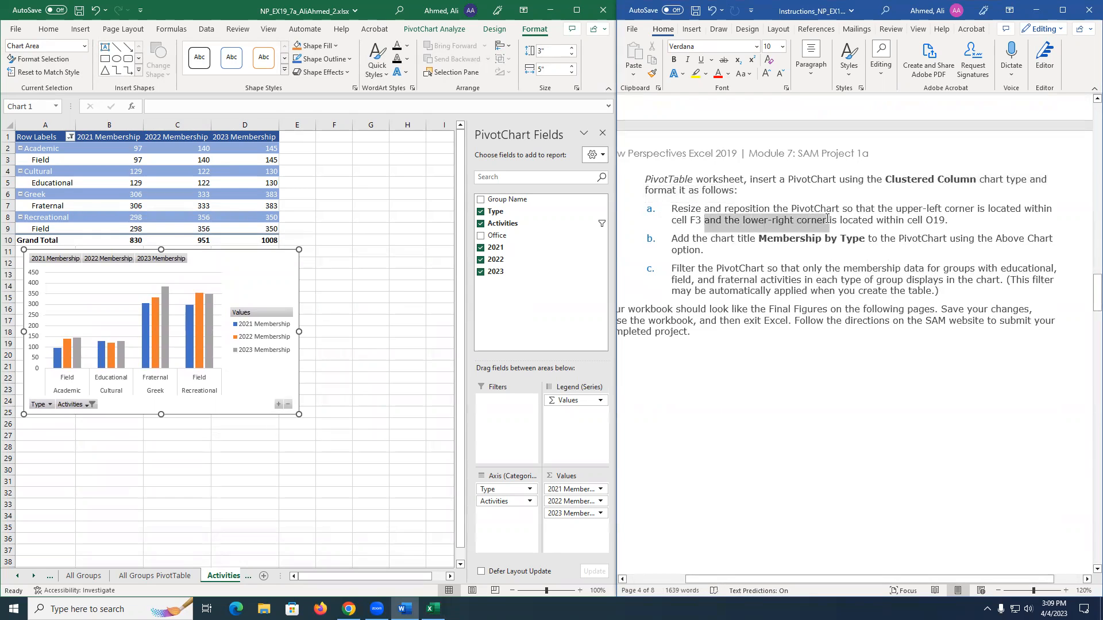
left_click(716, 238)
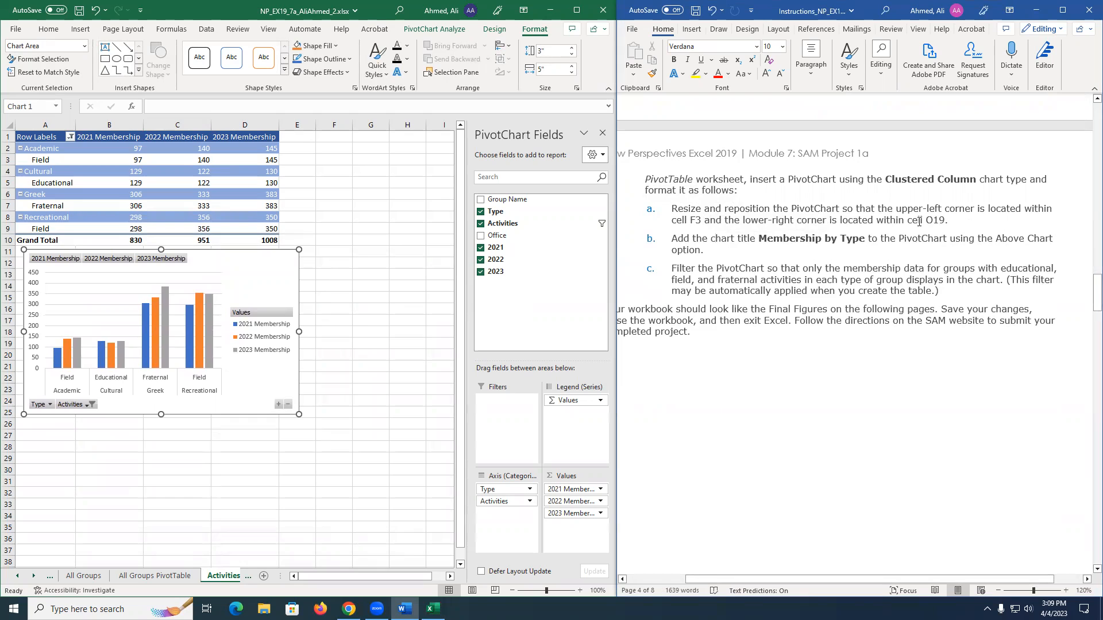
left_click_drag(690, 221, 708, 219)
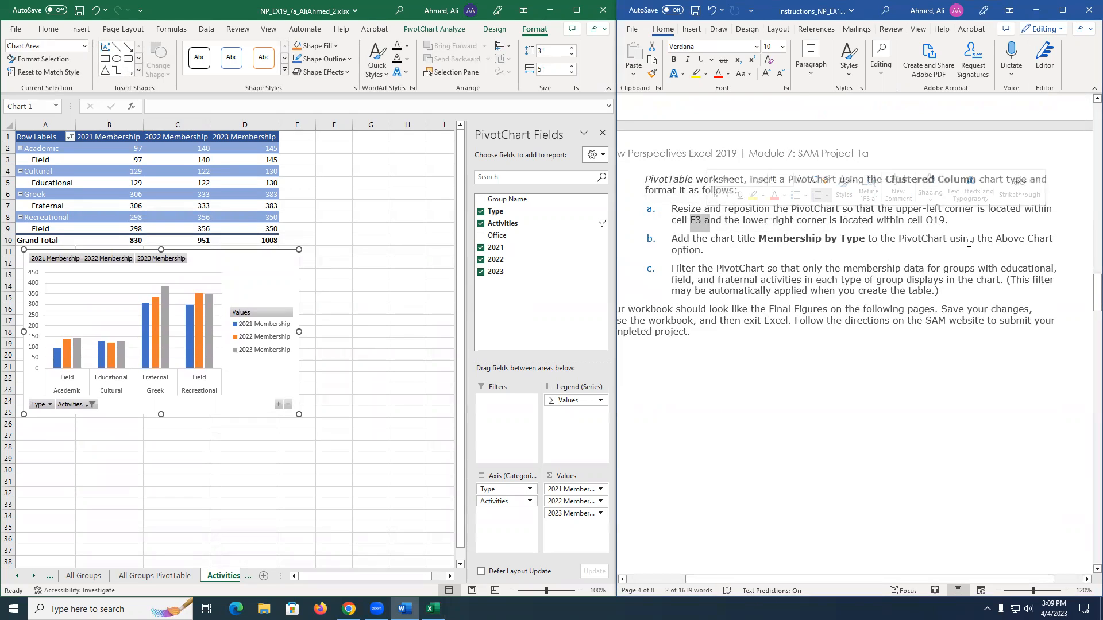
Widen the Excel window and move the PivotChart so its upper-left corner sits within cell F3.
left_click(265, 284)
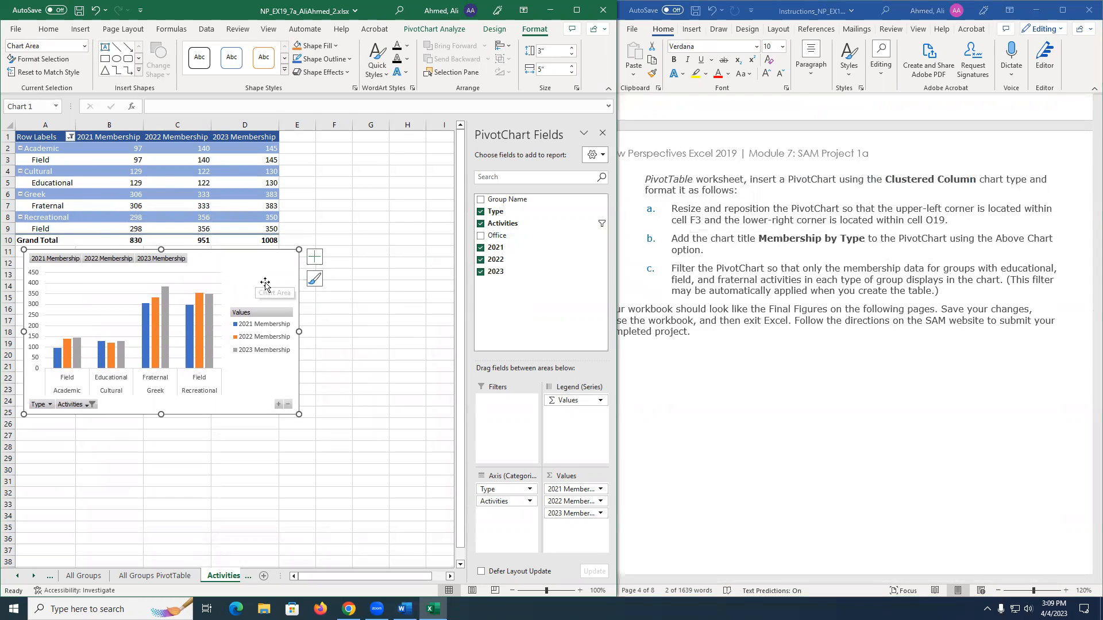
left_click_drag(265, 284, 522, 171)
left_click_drag(615, 338, 665, 337)
left_click_drag(263, 276, 409, 176)
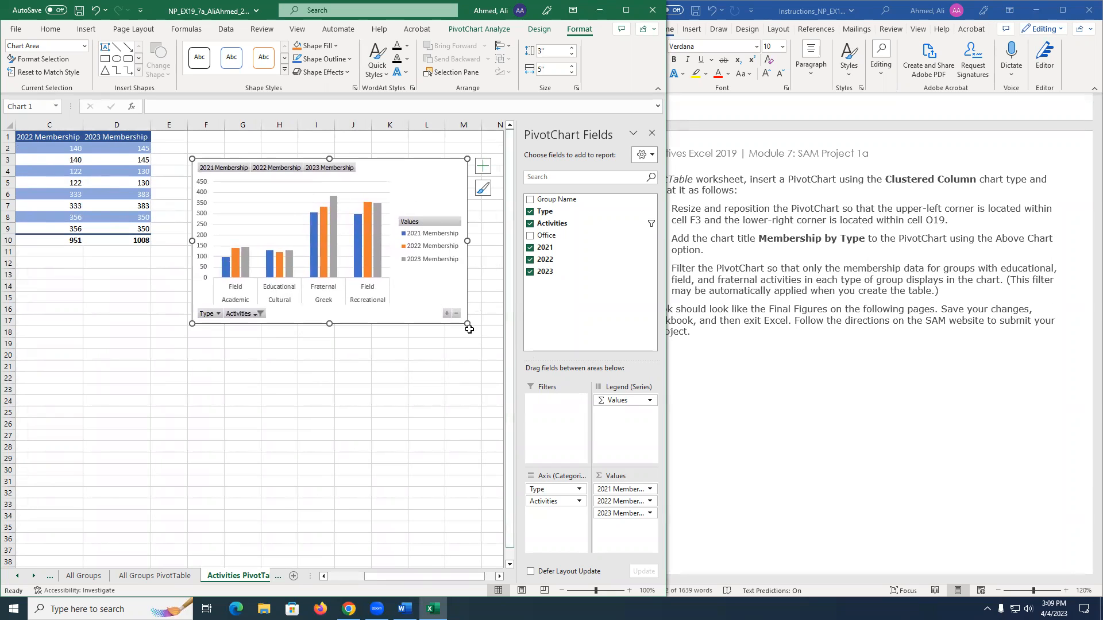
Resize the PivotChart to about 3.39 by 6.41 inches so its lower-right corner lies within cell O19.
left_click_drag(468, 325, 505, 339)
left_click(450, 377)
left_click(446, 322)
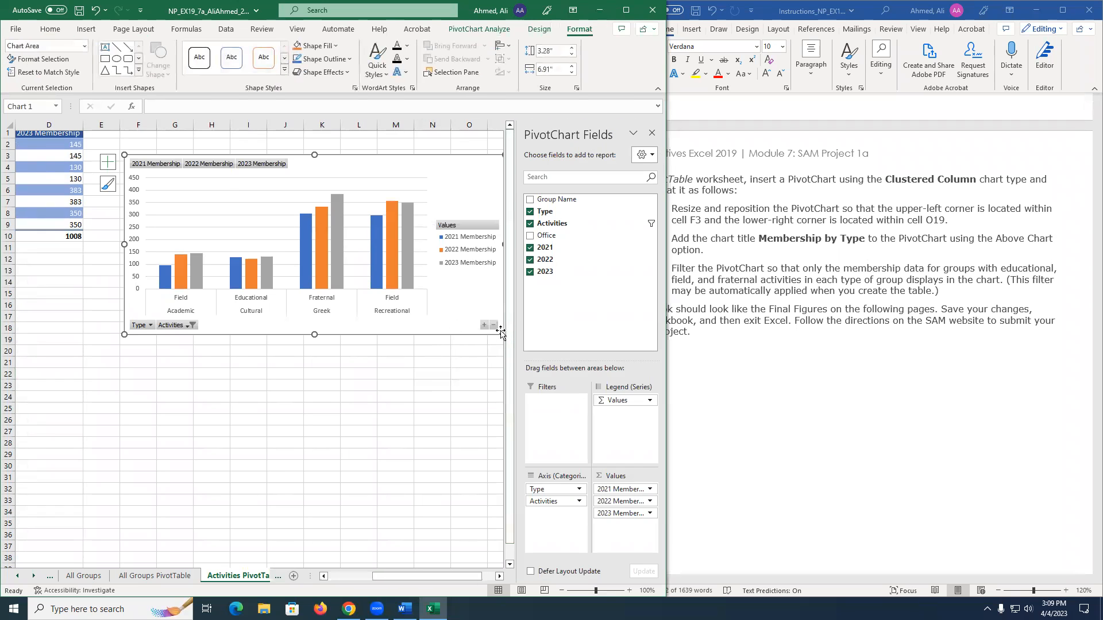
left_click_drag(442, 577, 458, 575)
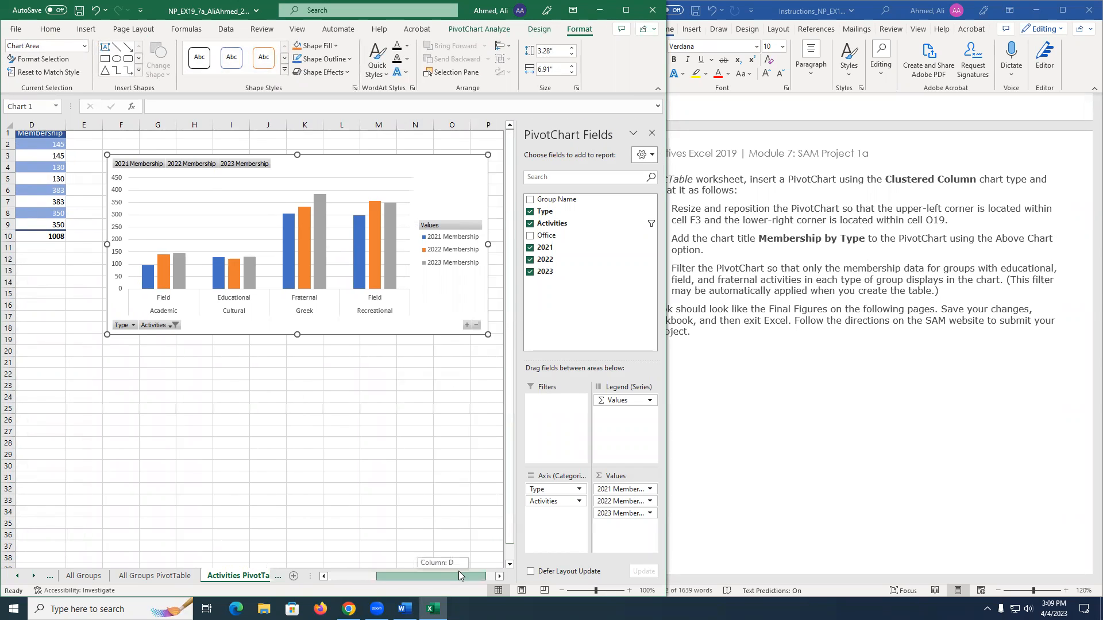
left_click_drag(447, 335, 419, 341)
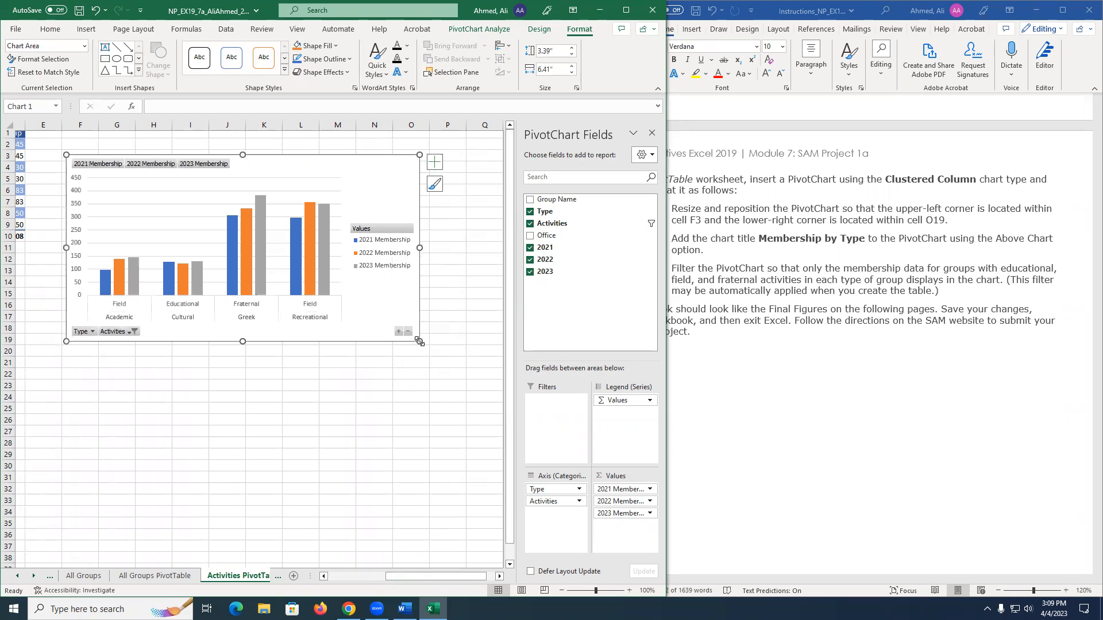
left_click(428, 340)
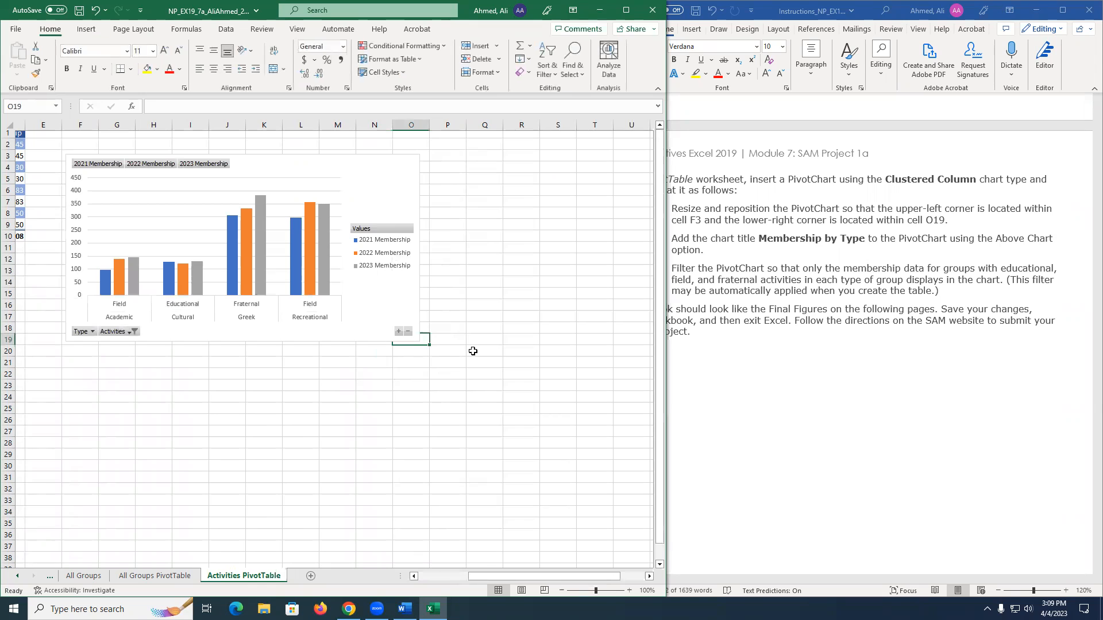
Copy the chart title text Membership by Type from instruction 20b in the Word document.
left_click(861, 201)
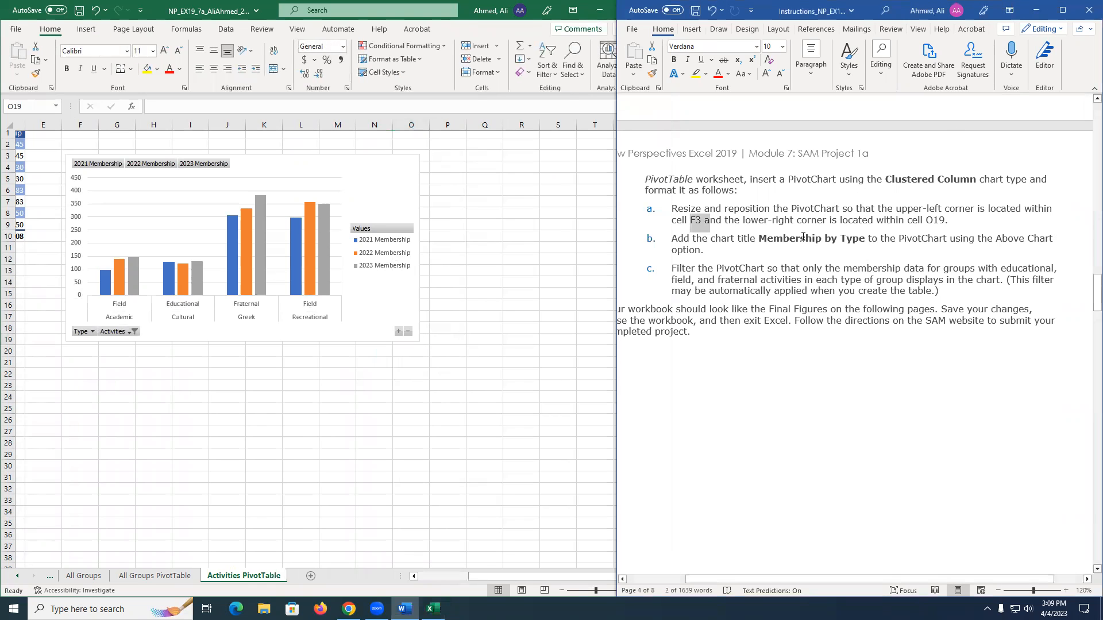
left_click_drag(759, 240, 862, 240)
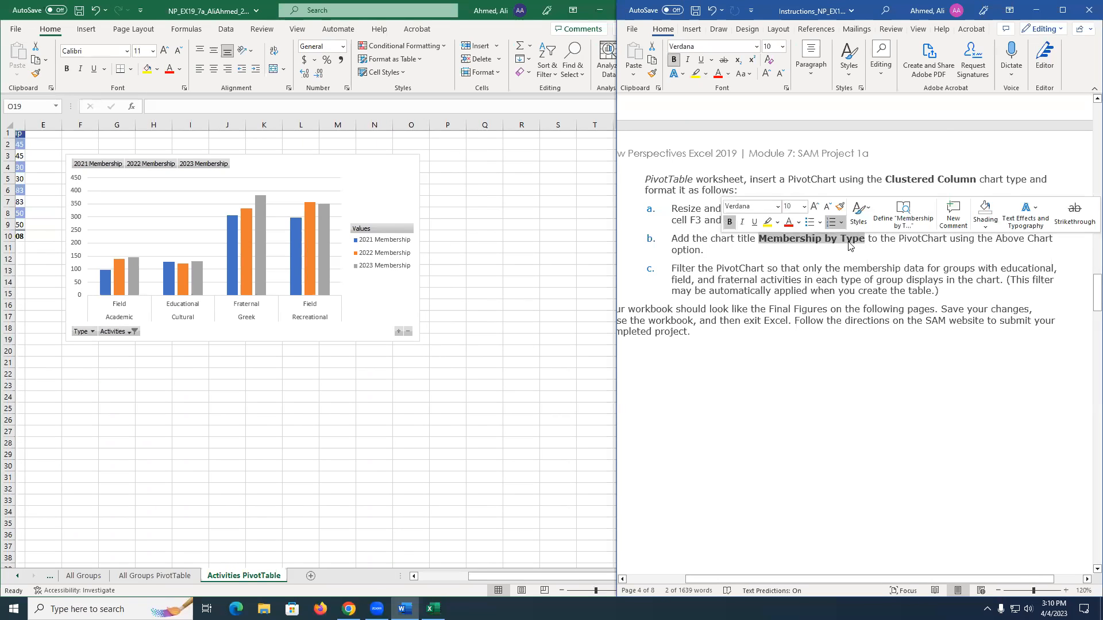
right_click(850, 243)
left_click(879, 304)
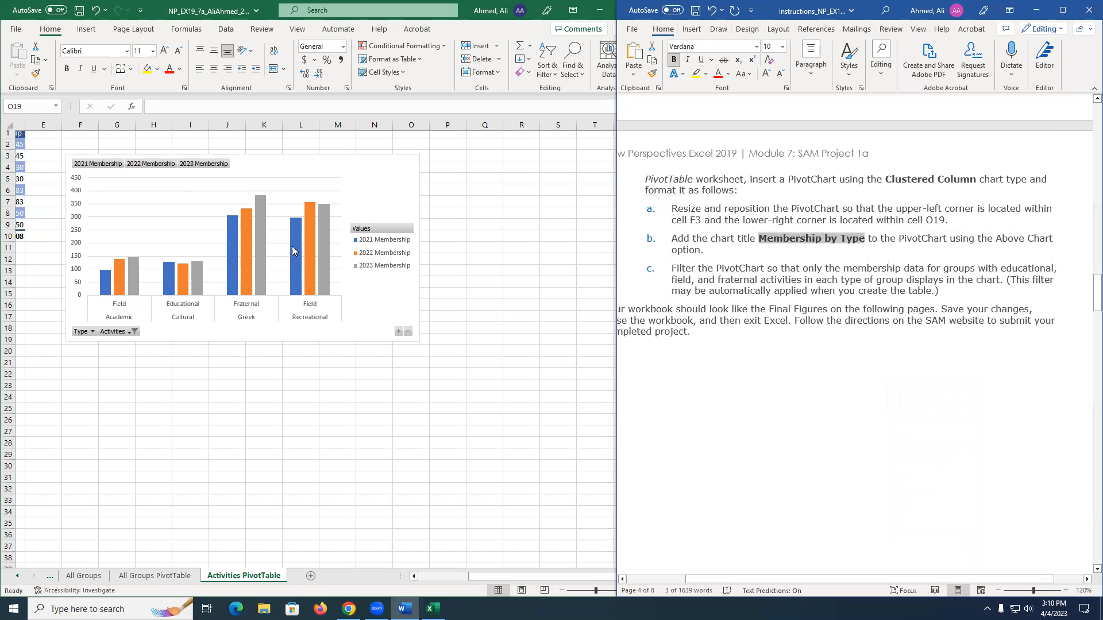
Add a chart title to the PivotChart in Excel using the Above Chart option.
left_click(305, 172)
double_click(305, 173)
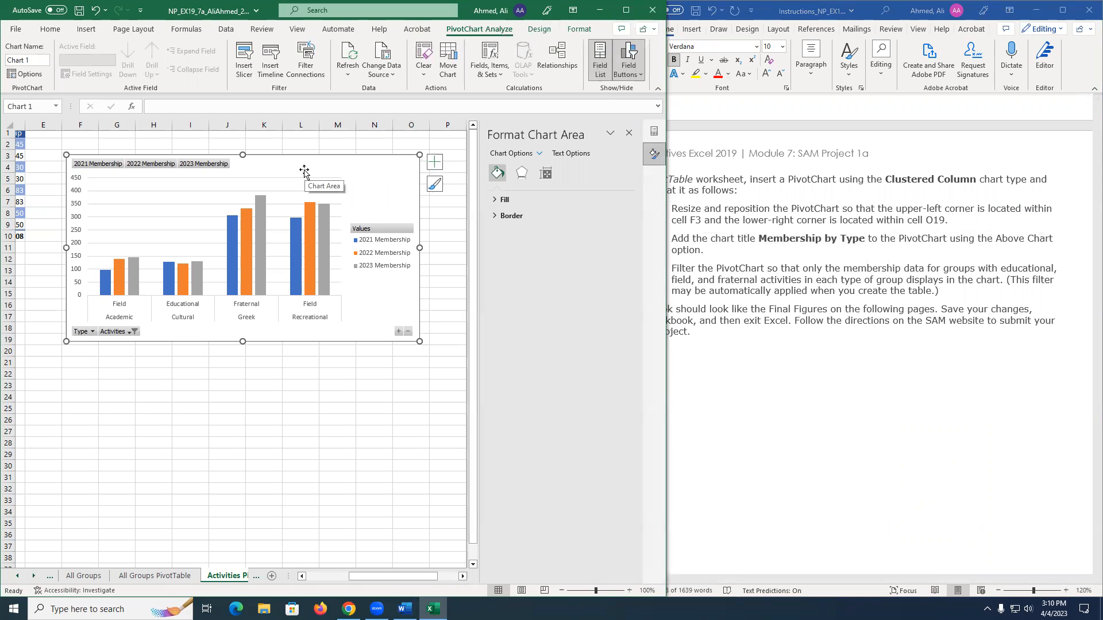
left_click(539, 30)
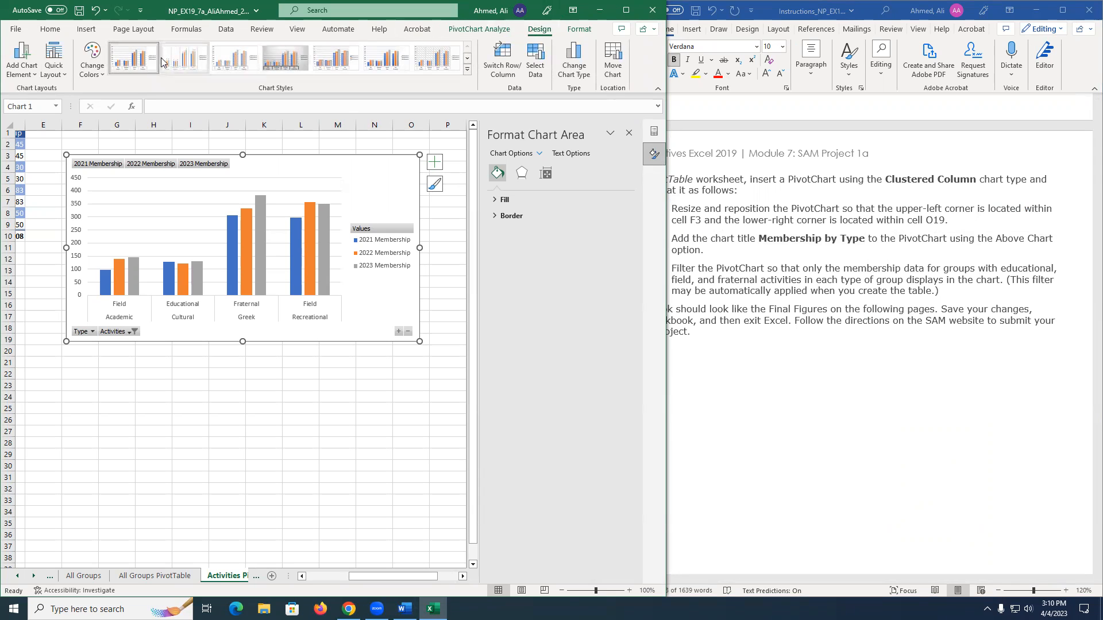
left_click(26, 77)
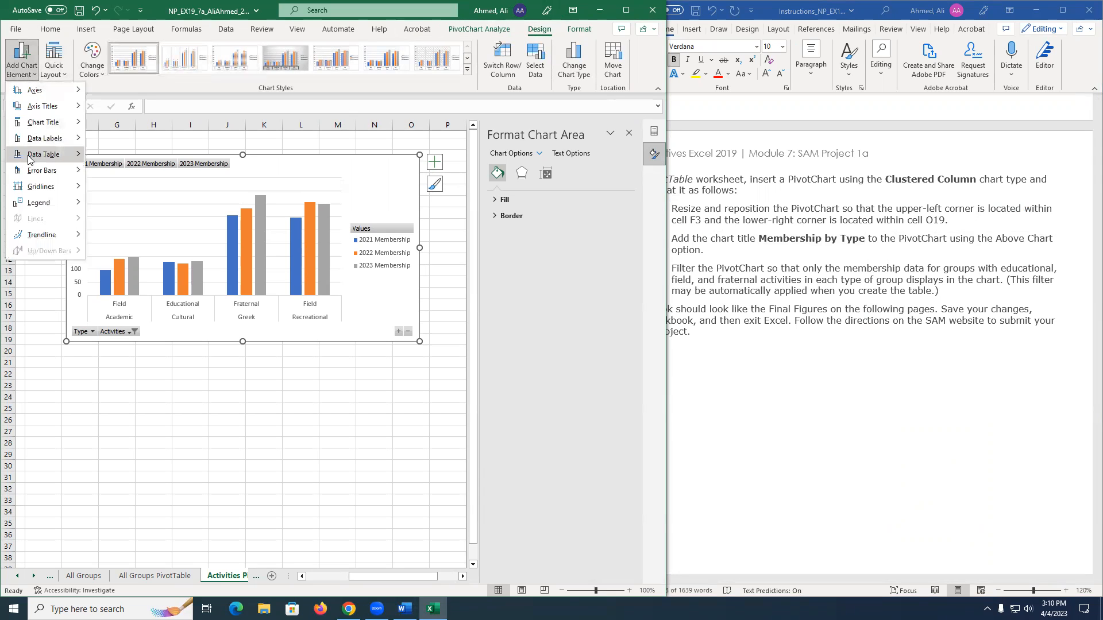
mouse_move(37, 122)
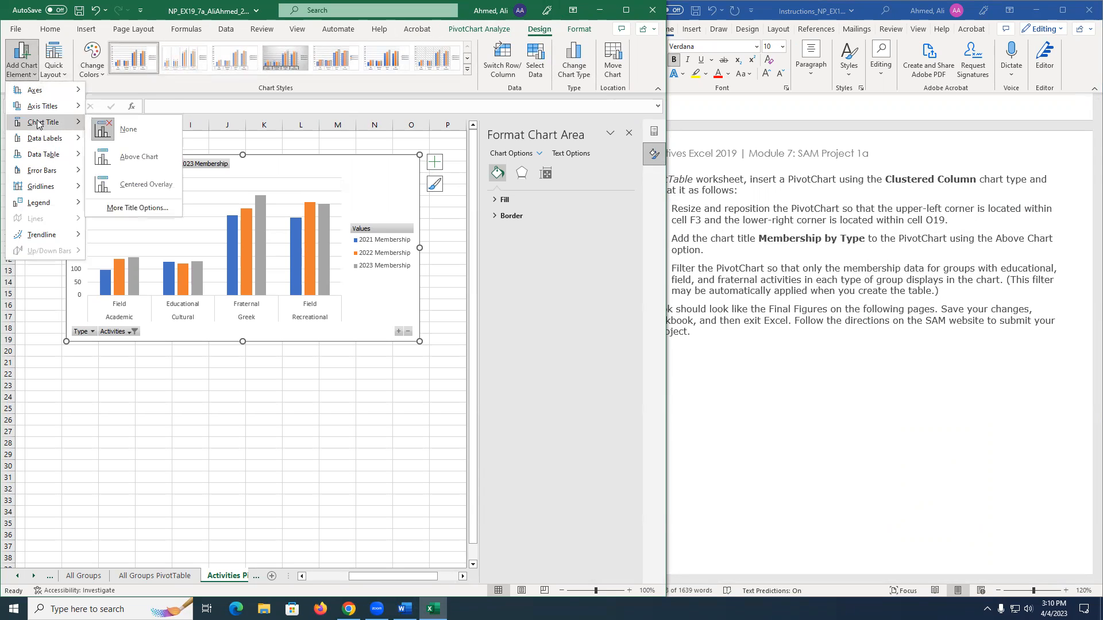
left_click(128, 163)
Replace the placeholder chart title with the copied text Membership by Type and check the title's placement option.
left_click(244, 182)
triple_click(243, 182)
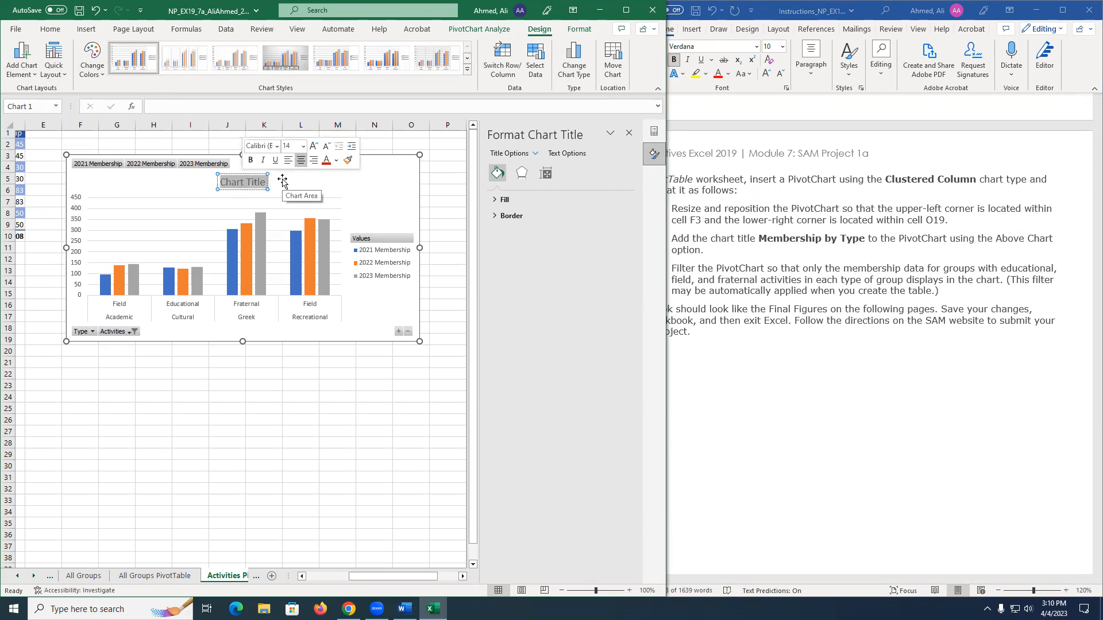
key("ctrl+v")
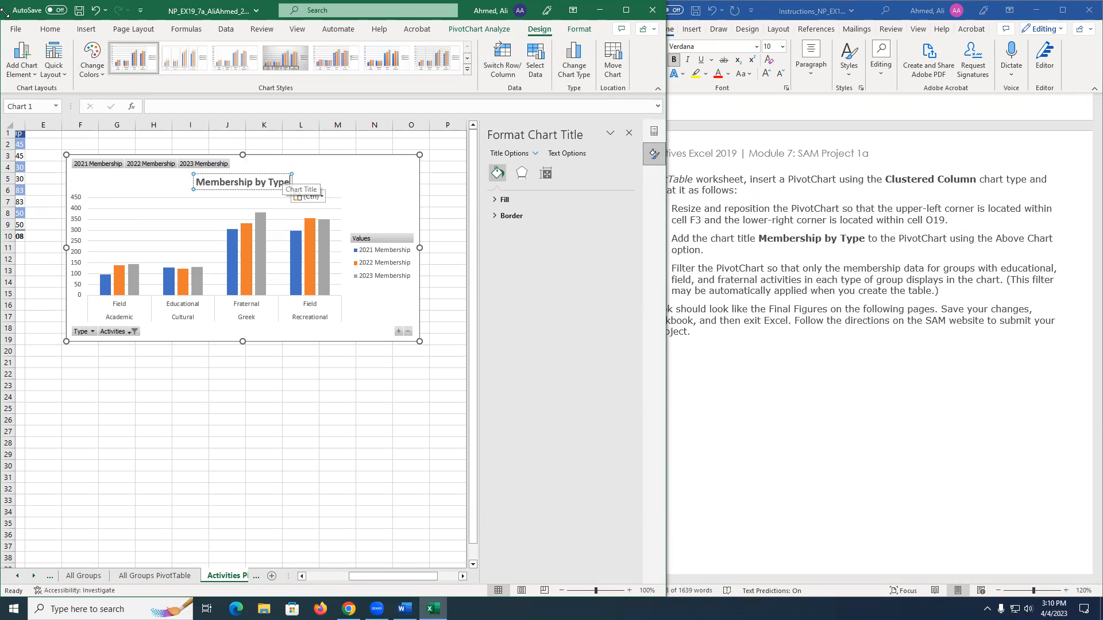
left_click(27, 70)
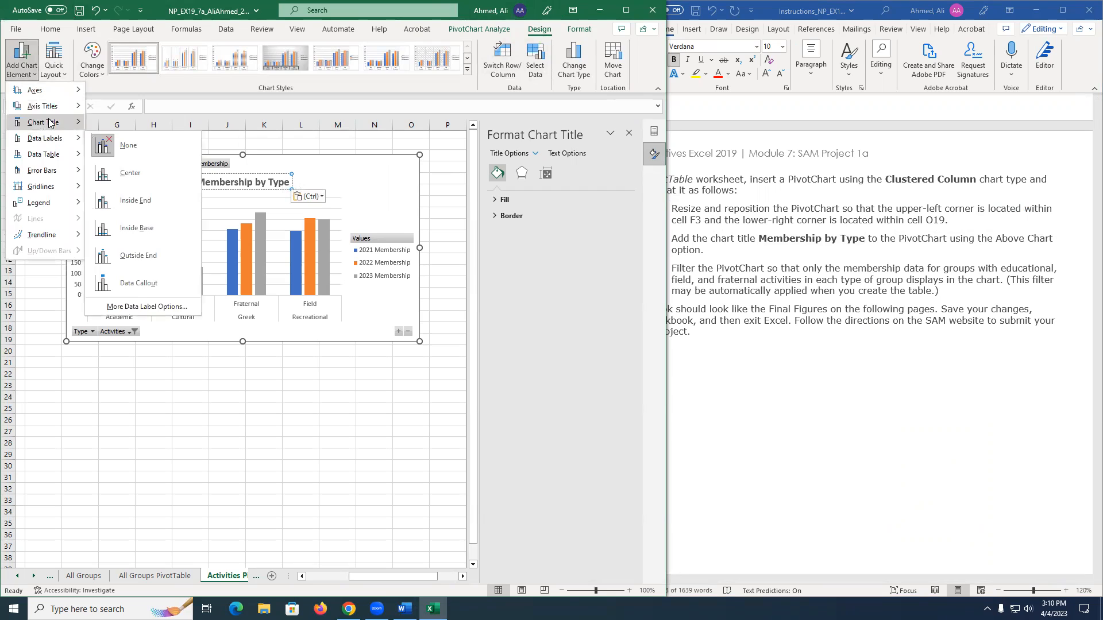
mouse_move(49, 123)
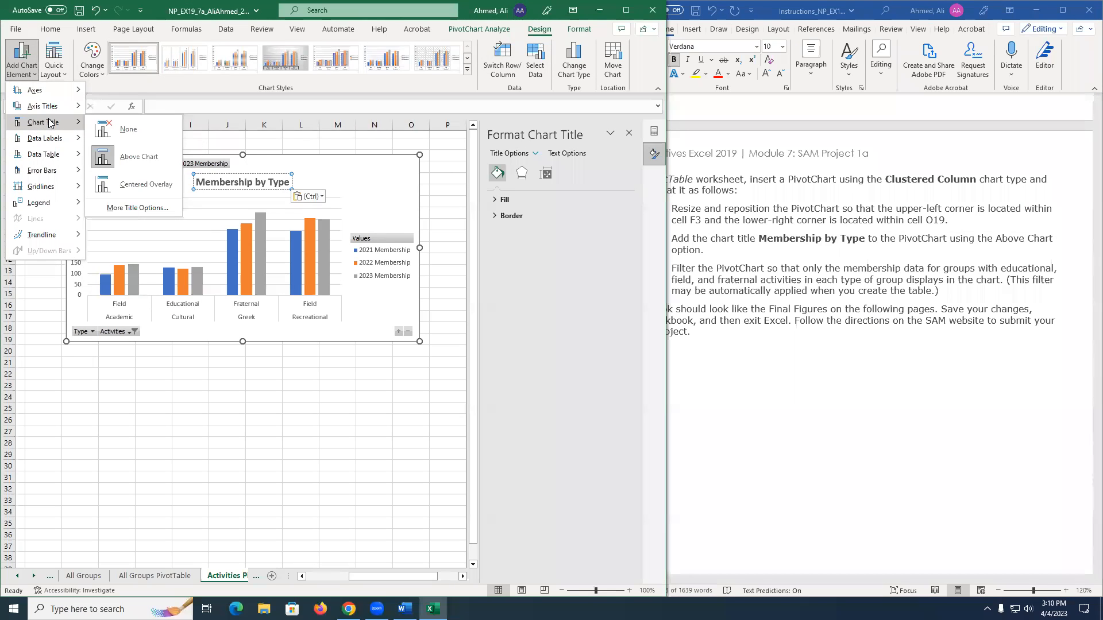
left_click(259, 418)
Read instruction 20c in the Word document about filtering the PivotChart by activity.
left_click(746, 310)
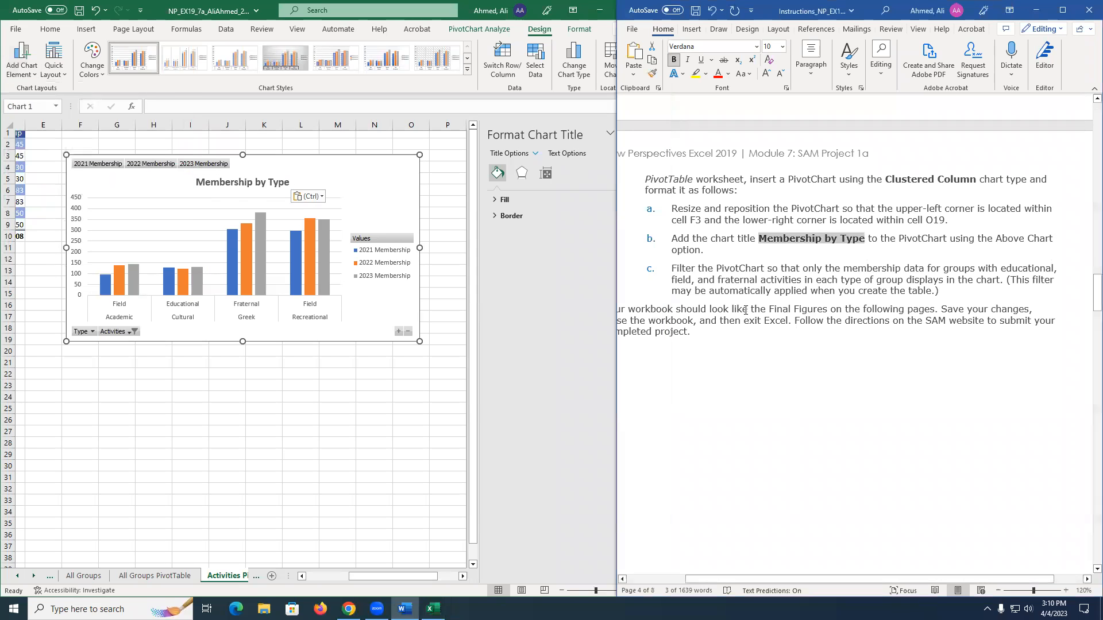
left_click_drag(672, 269, 810, 291)
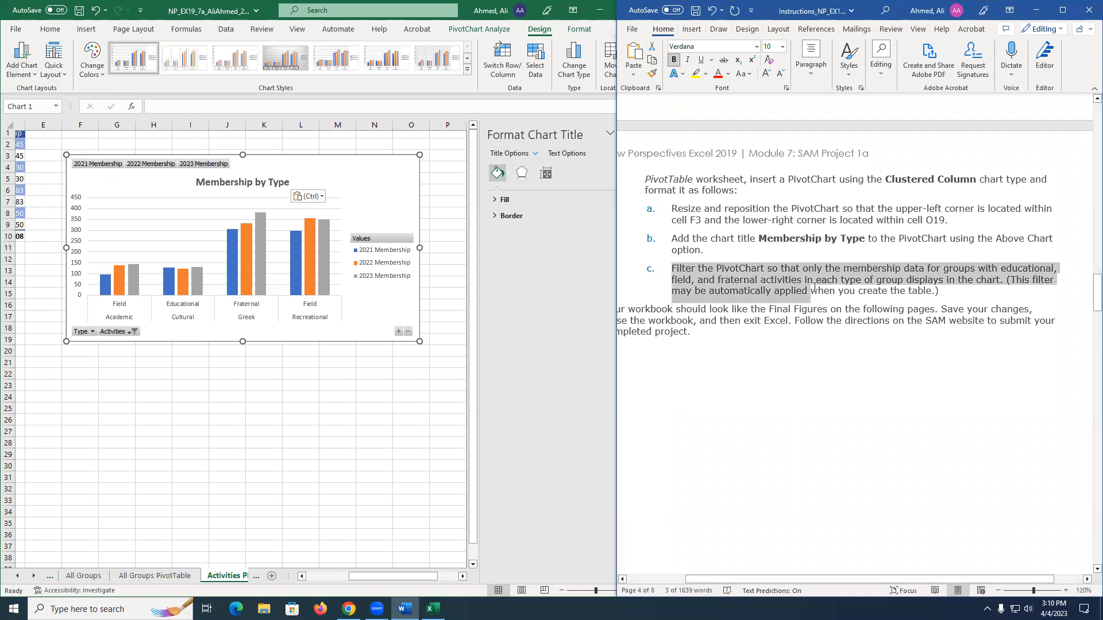
left_click(804, 255)
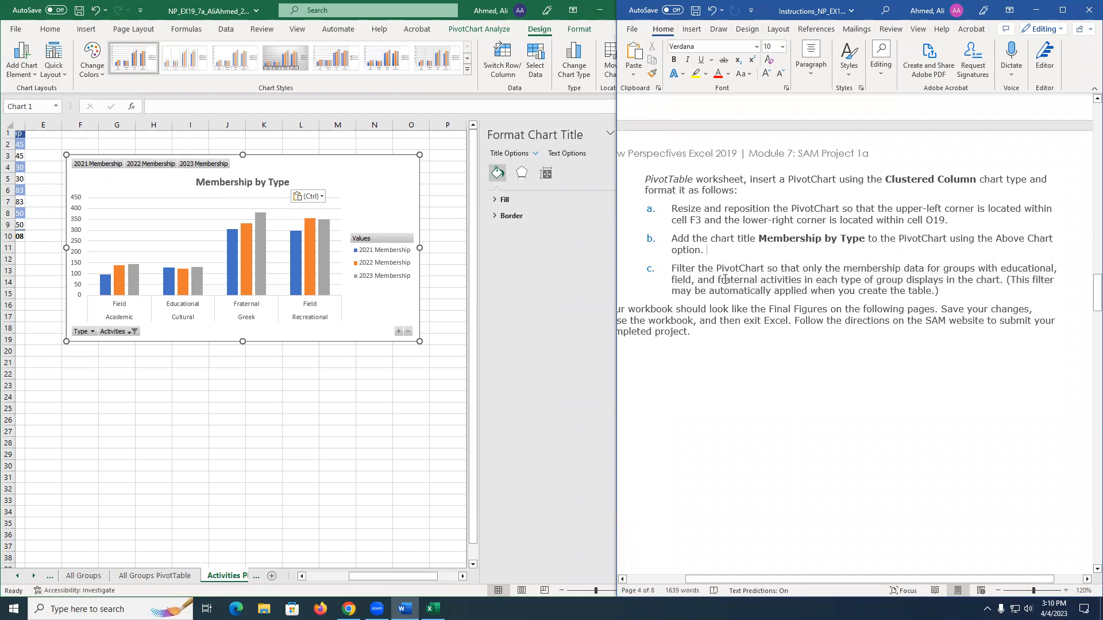
left_click_drag(768, 268, 921, 282)
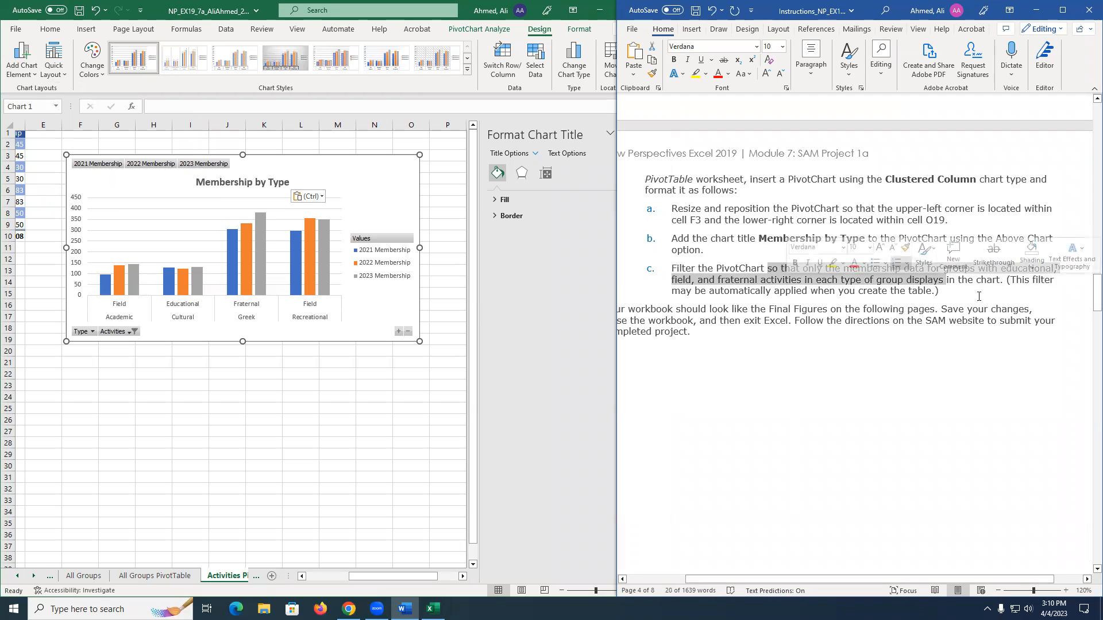
left_click(734, 327)
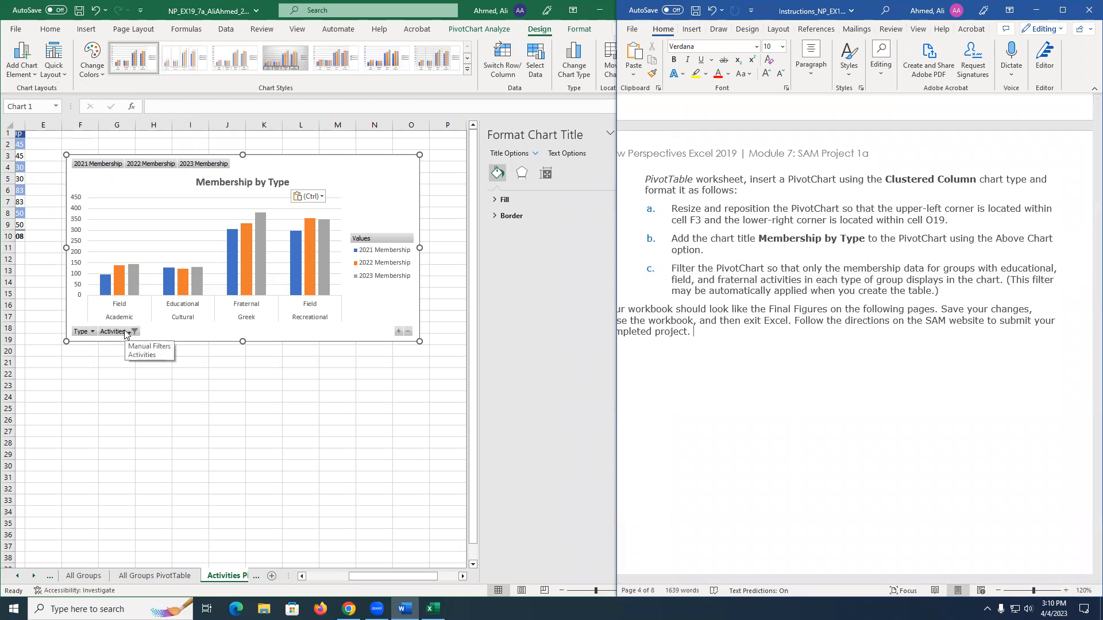
View the PivotChart's Type filter choices without changing them and reread which activities instruction 20c names.
left_click(90, 332)
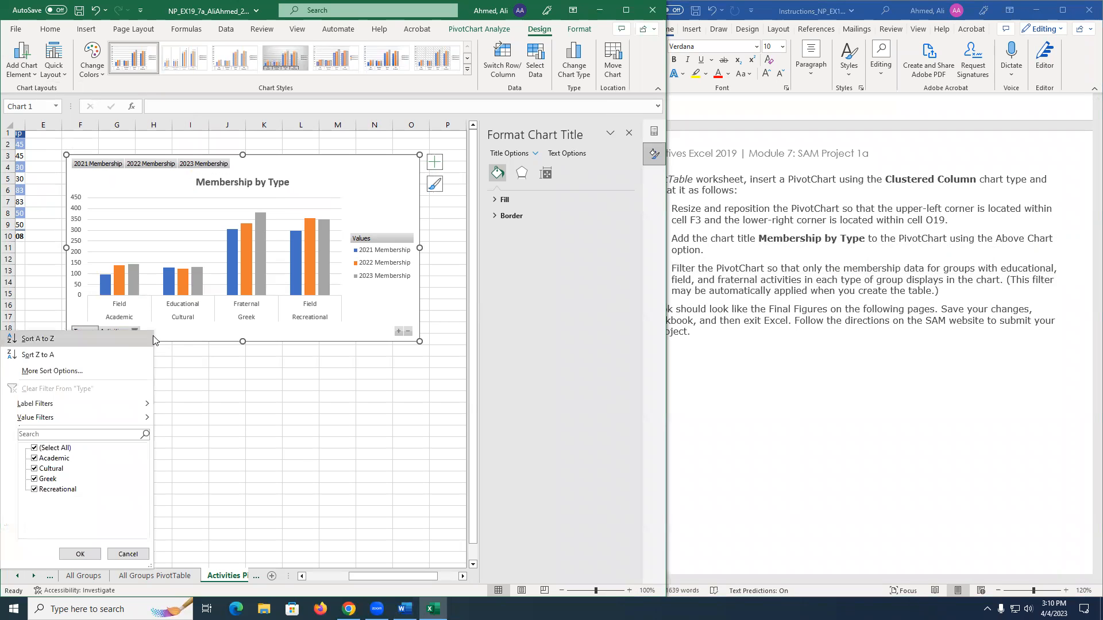
left_click(223, 396)
left_click(779, 320)
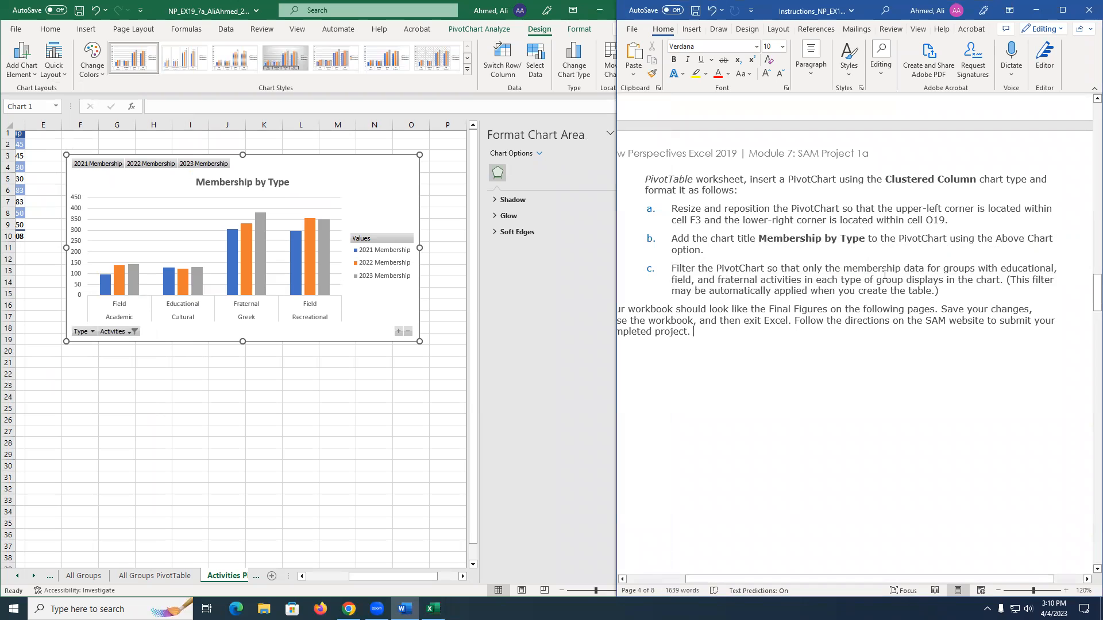
double_click(1034, 265)
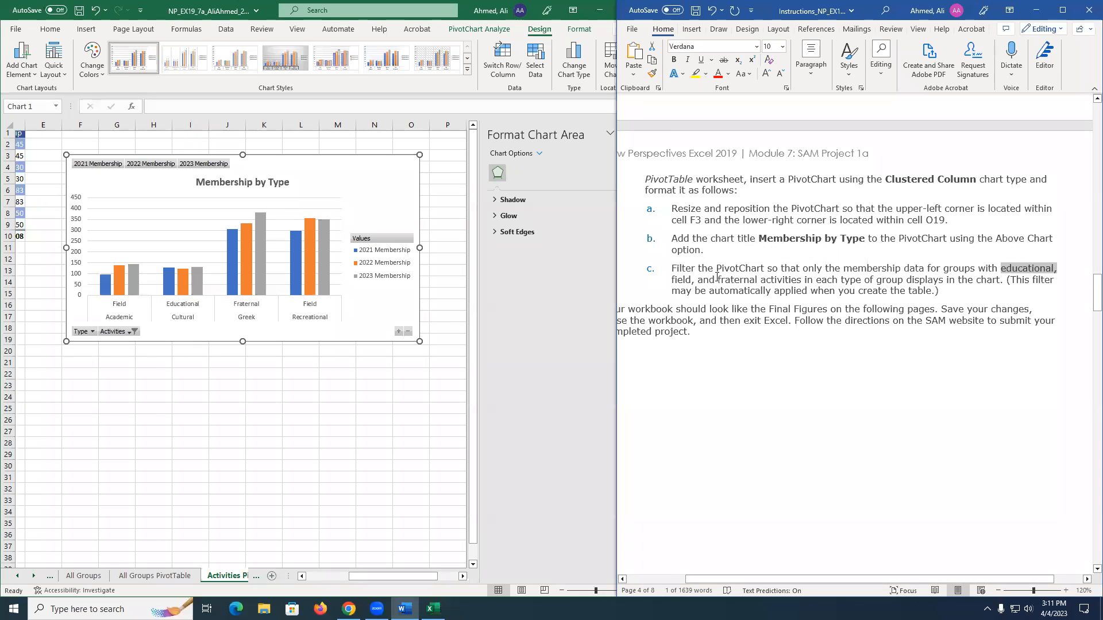
left_click_drag(779, 278, 719, 280)
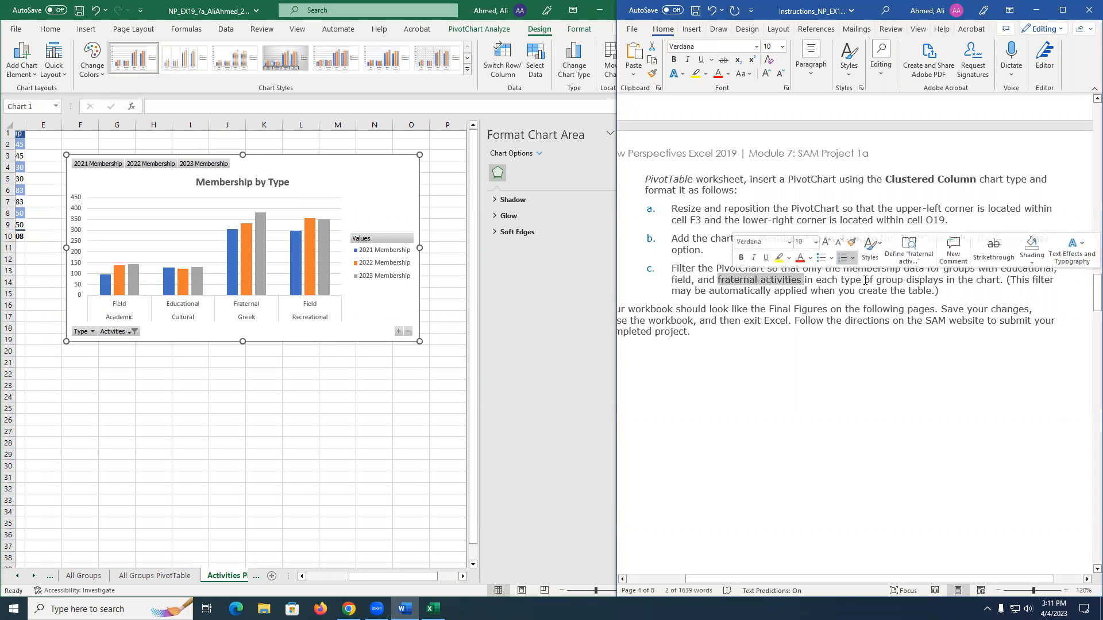
Check the PivotChart's Activities filter and apply it with only Educational, Field and Fraternal selected.
left_click(127, 332)
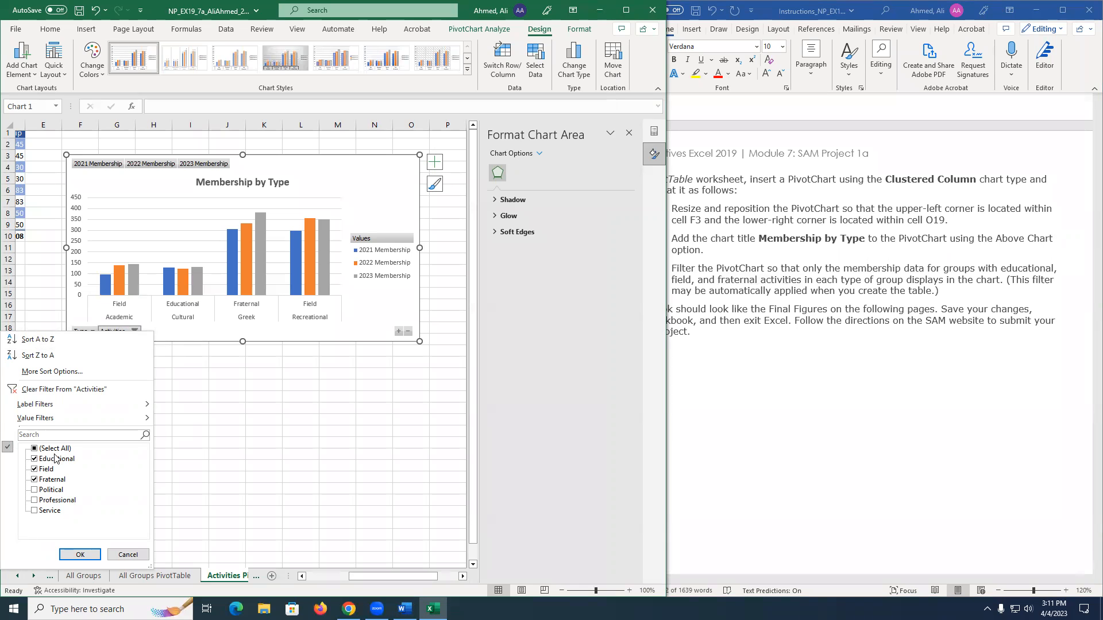
key("Escape")
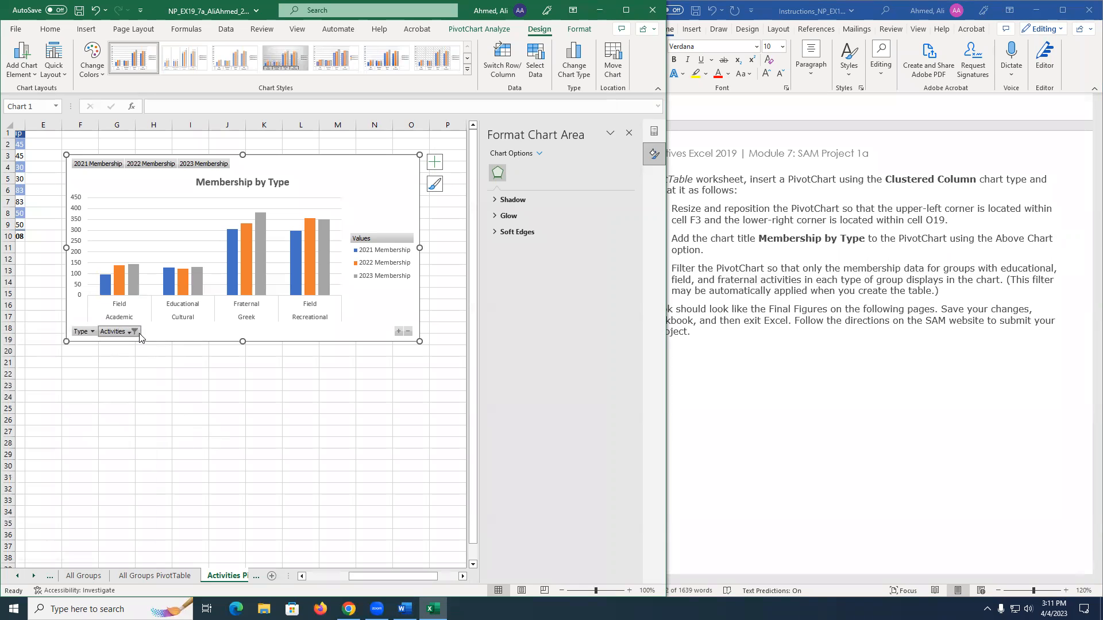
left_click(120, 333)
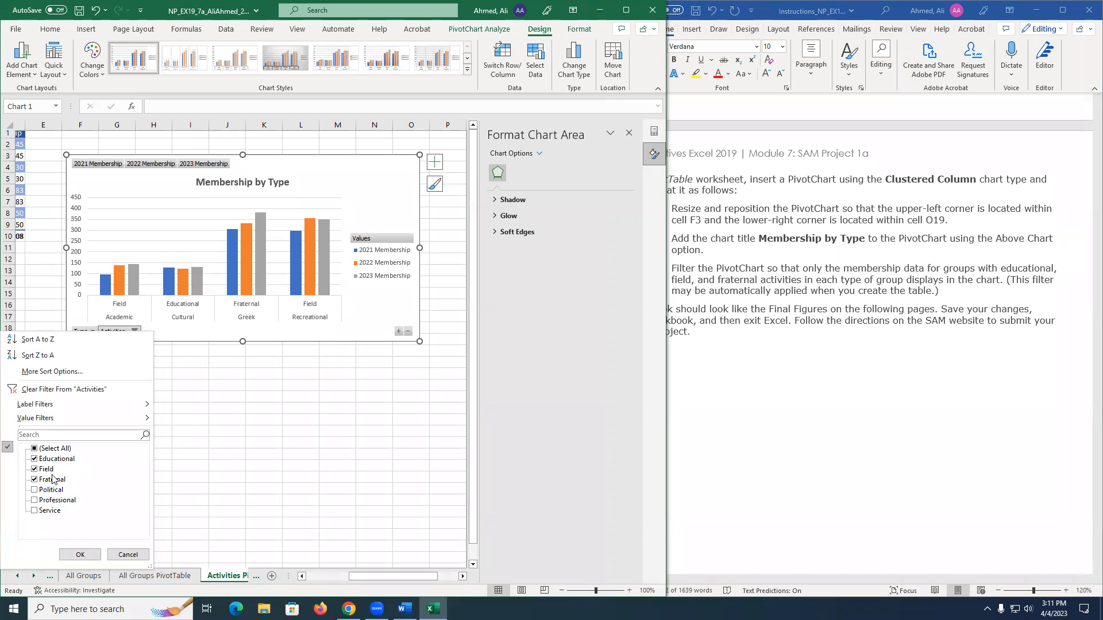
left_click(80, 554)
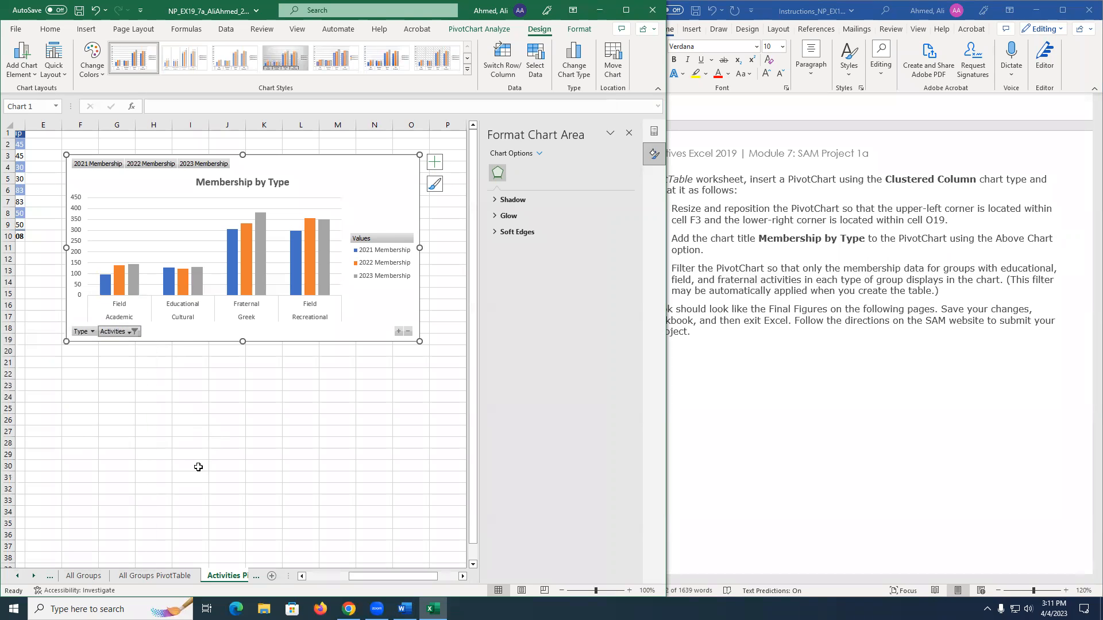
left_click(196, 467)
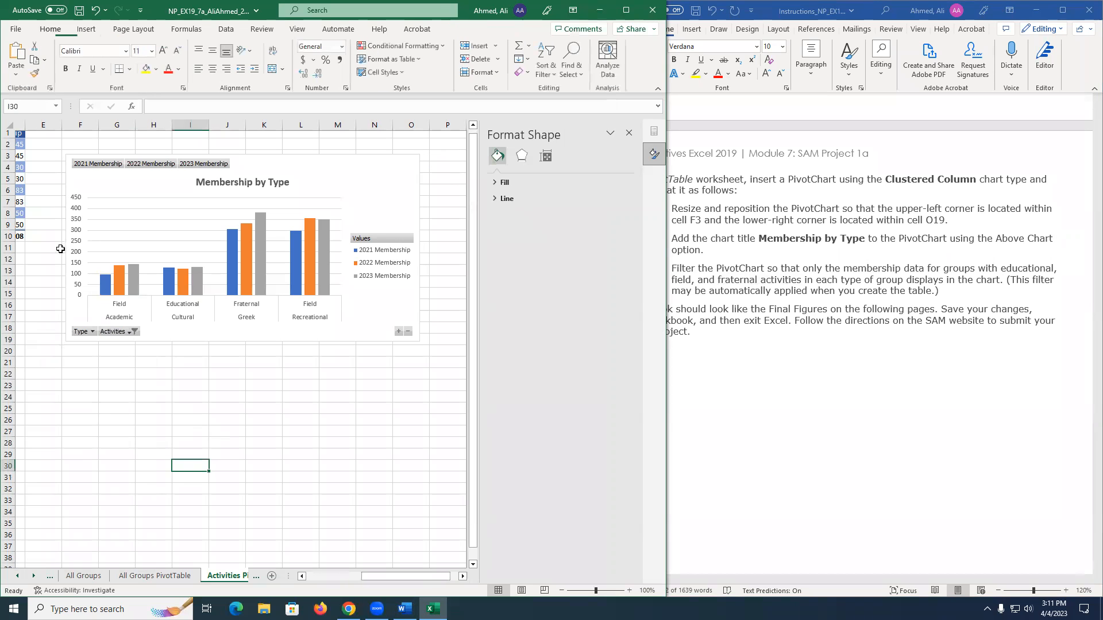
Compare the finished PivotChart with Final Figure 6, the Activities PivotTable worksheet, in the Word instructions and return to instruction 20.
left_click_drag(718, 280, 803, 280)
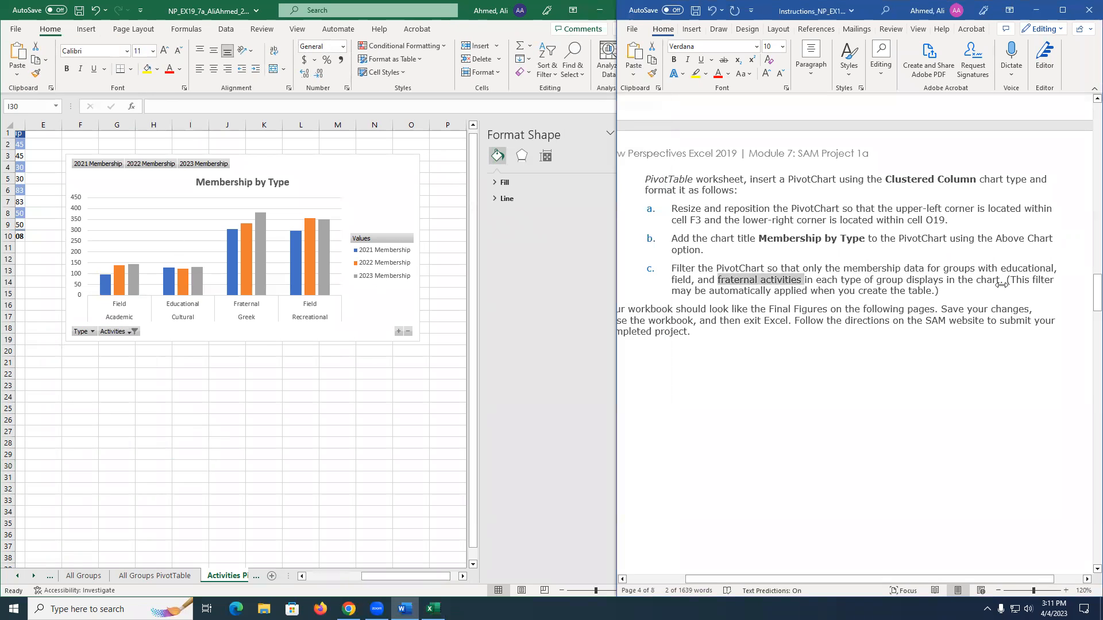
scroll(883, 289, "down", 20)
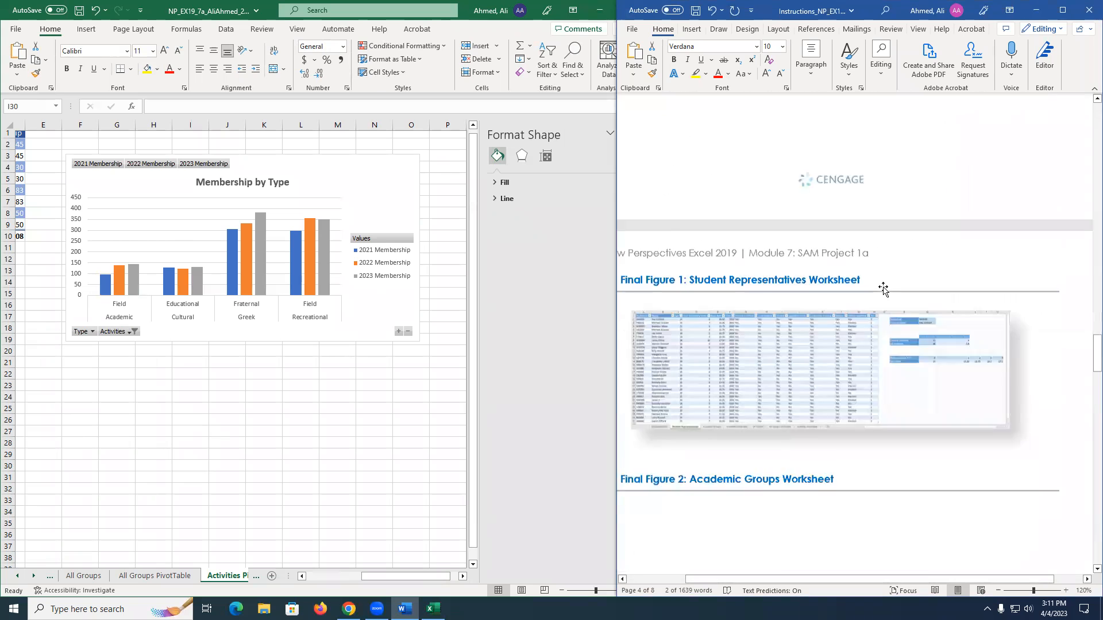
scroll(884, 287, "down", 20)
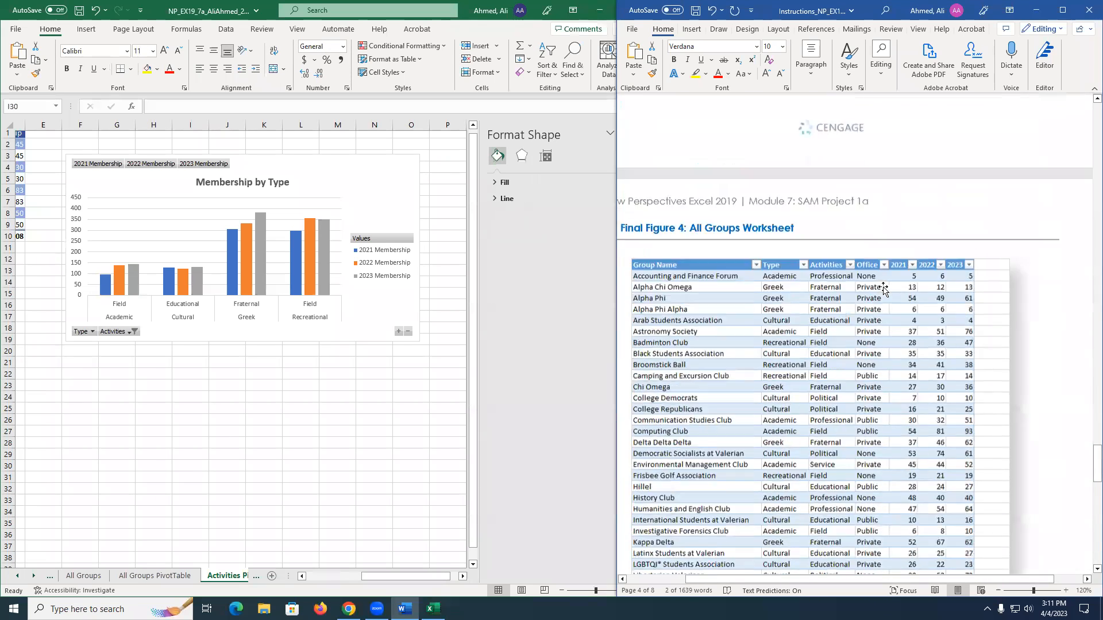
scroll(884, 287, "down", 1)
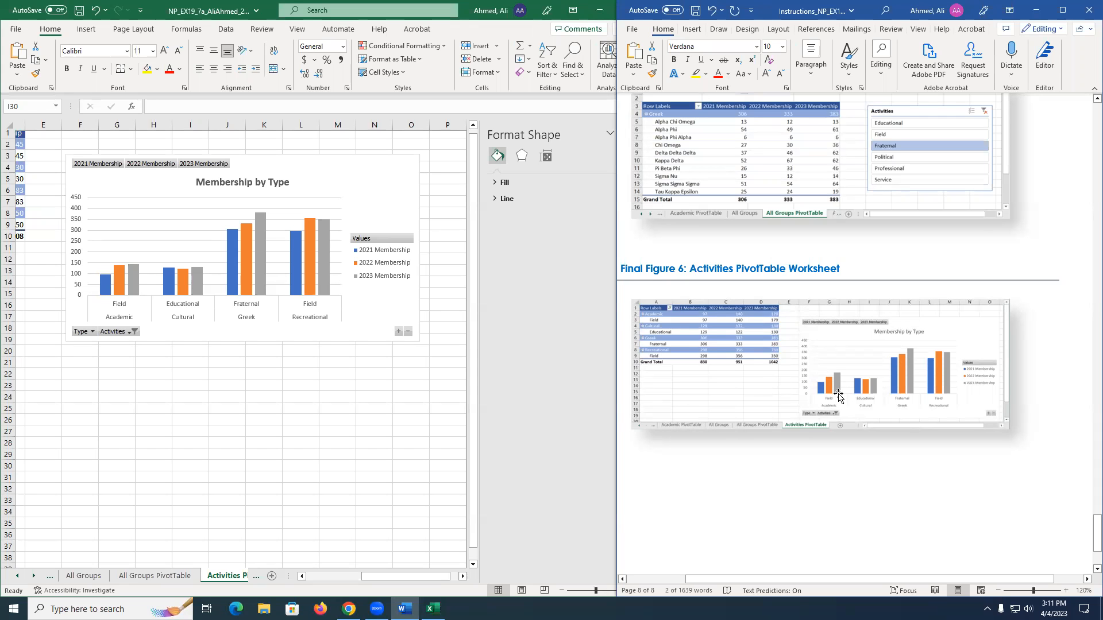
scroll(839, 396, "up", 15)
scroll(839, 395, "up", 10)
scroll(839, 397, "down", 1)
Recheck the PivotChart's Activities filter choices without changing them and save the workbook.
left_click(128, 335)
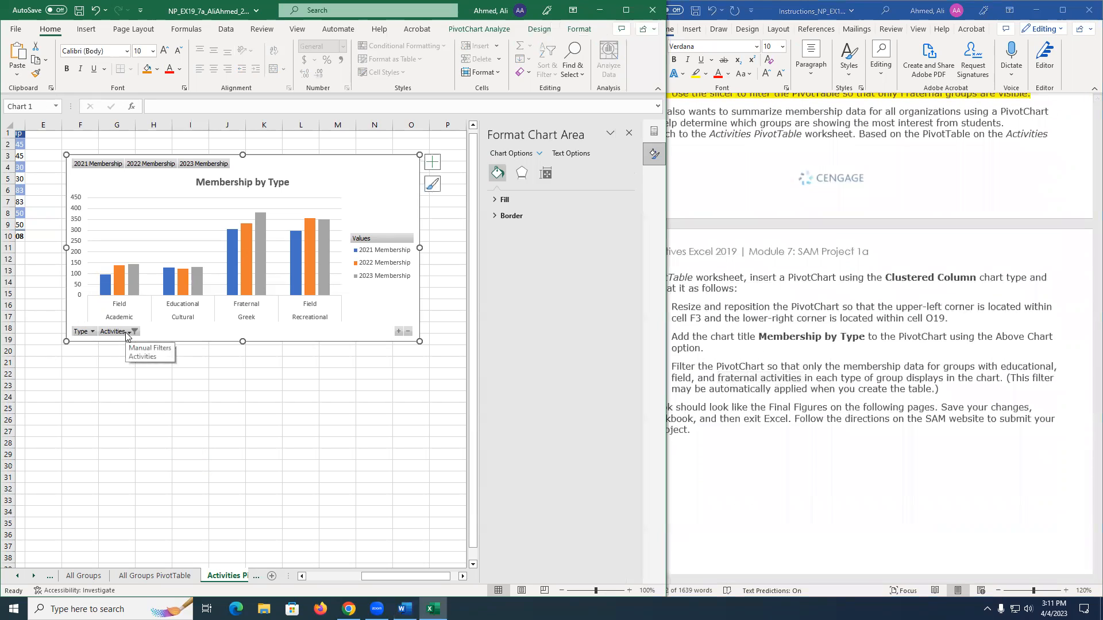
left_click(130, 332)
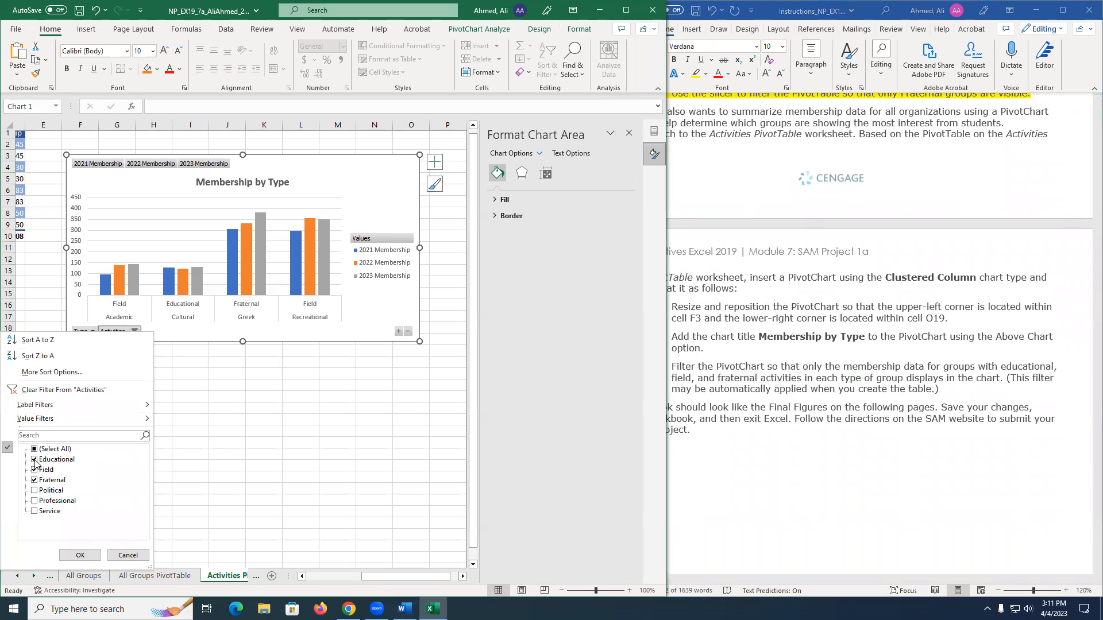
left_click(276, 434)
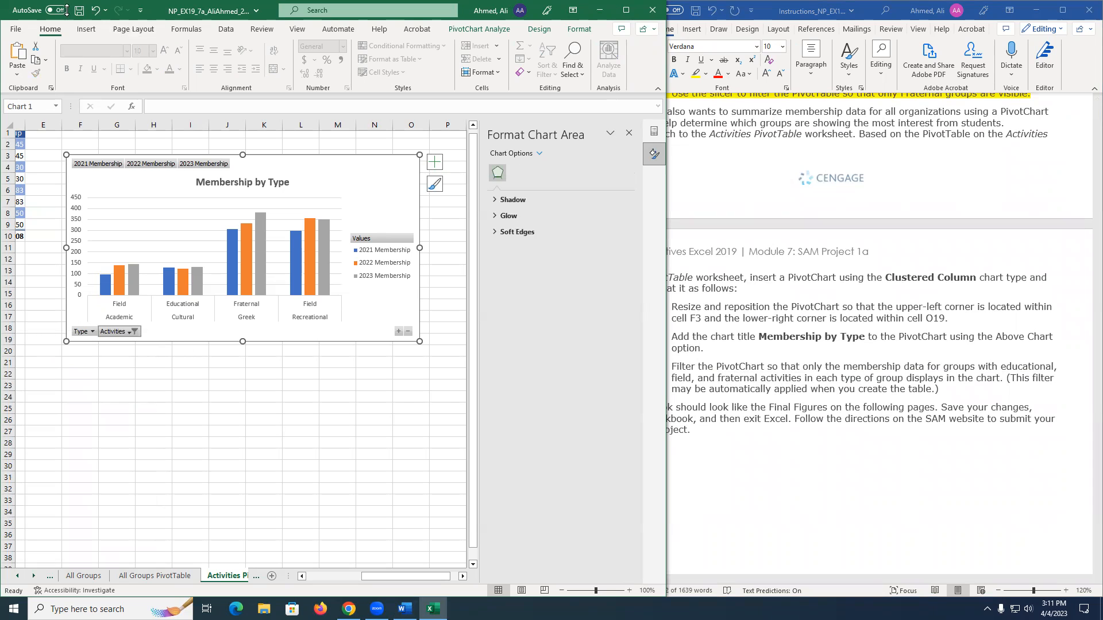
Read the closing instructions in the Word document and switch to the Excel Module 7 SAM Project A page in Chrome.
left_click(882, 371)
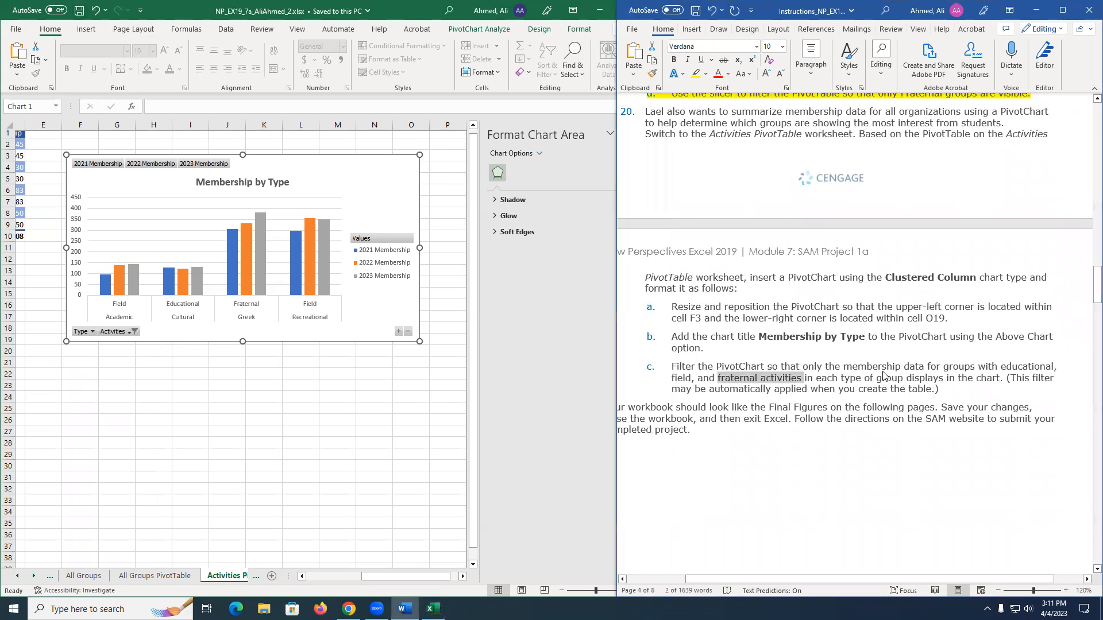
scroll(912, 398, "down", 2)
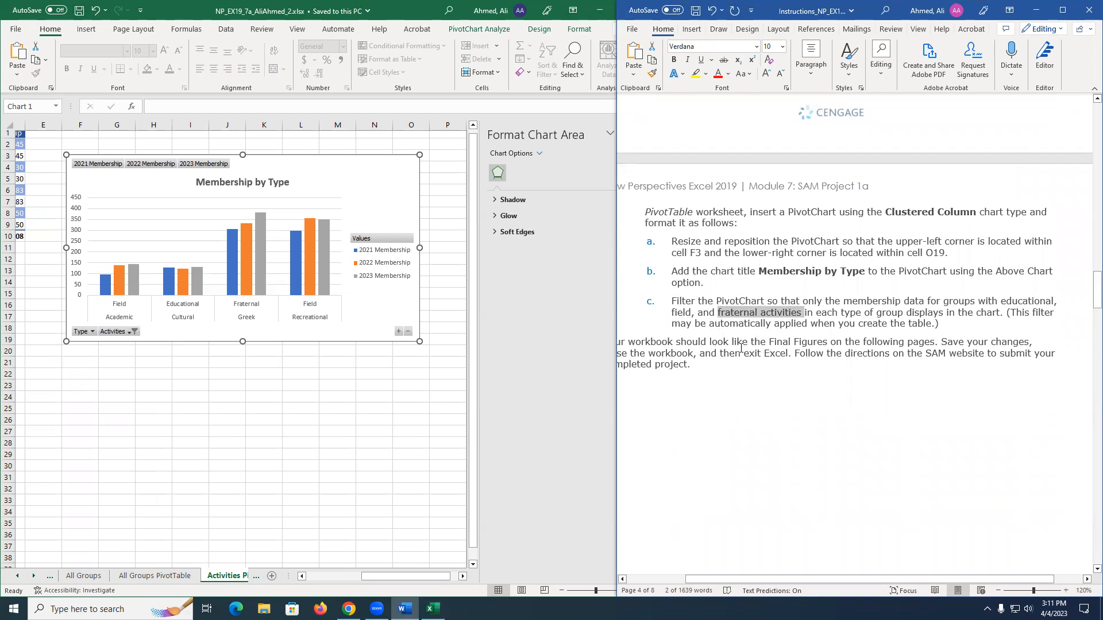
left_click(433, 609)
left_click(433, 609)
left_click(433, 609)
left_click(433, 609)
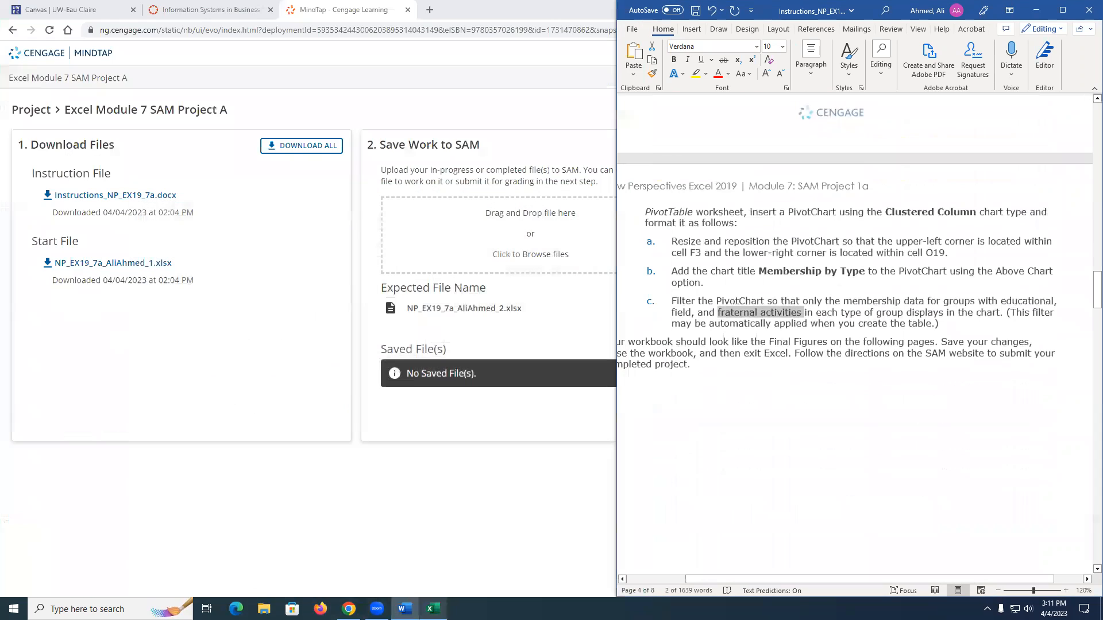
Upload the completed NP_EX19_7a workbook from the IS 240 004 folder to the project's Save Work to SAM area.
left_click(488, 256)
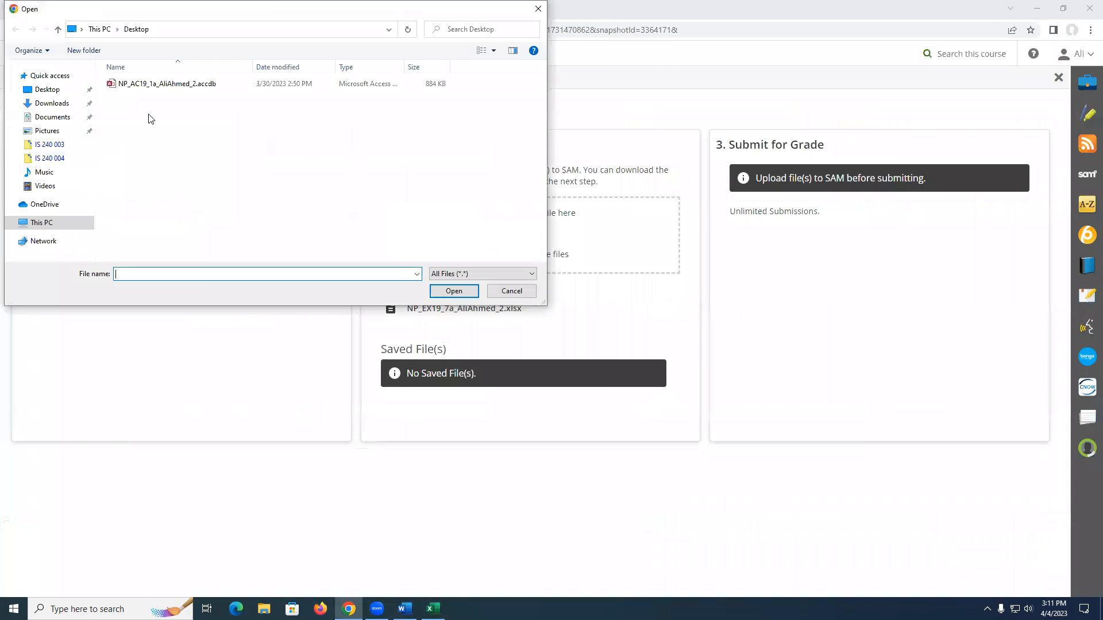
left_click(50, 158)
left_click(299, 67)
left_click(170, 84)
left_click(449, 291)
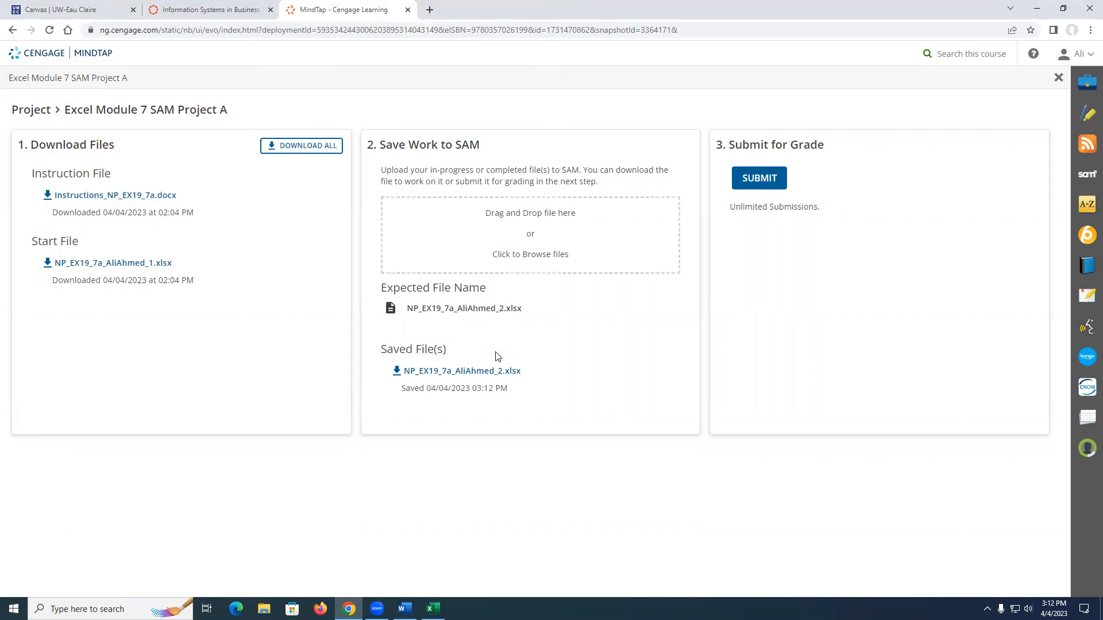
Submit the uploaded project for grading and open its graded summary report in Excel.
left_click(775, 181)
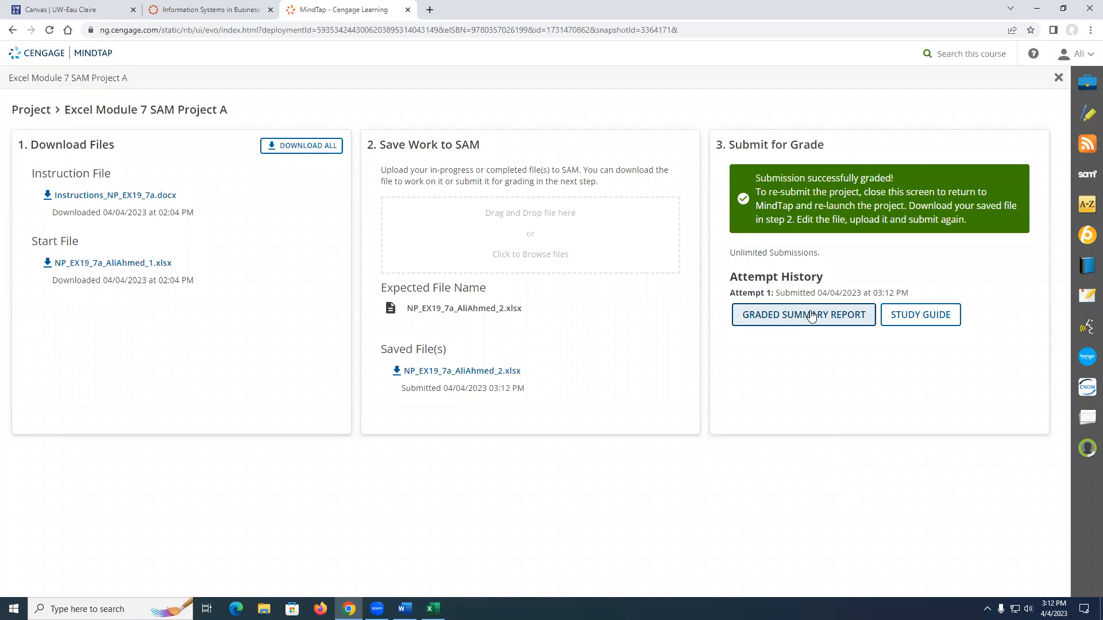
left_click(811, 316)
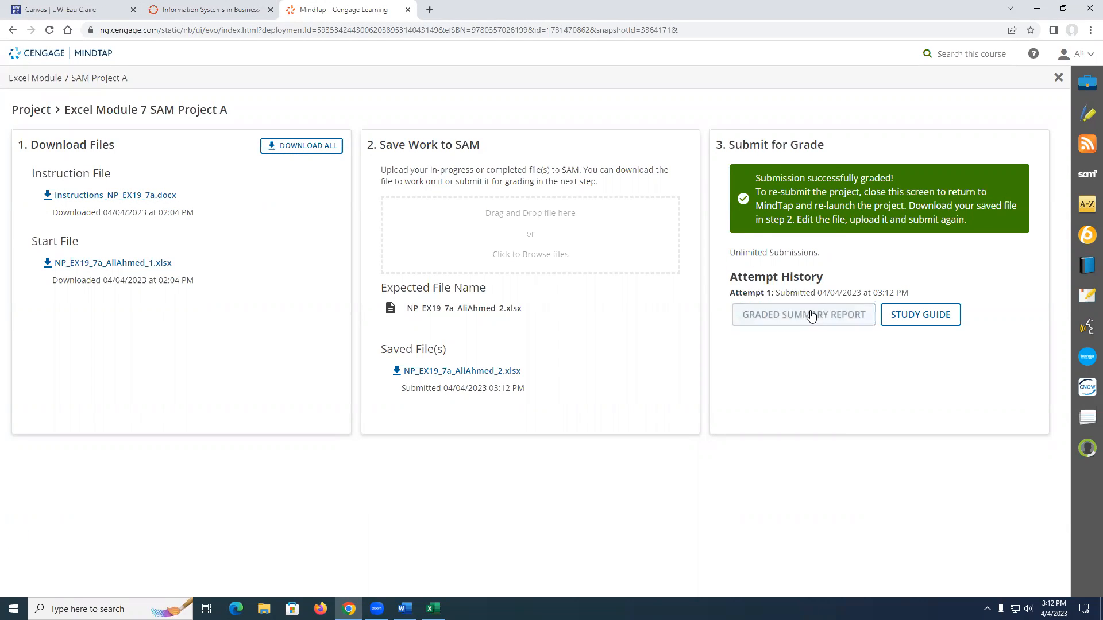
left_click(61, 583)
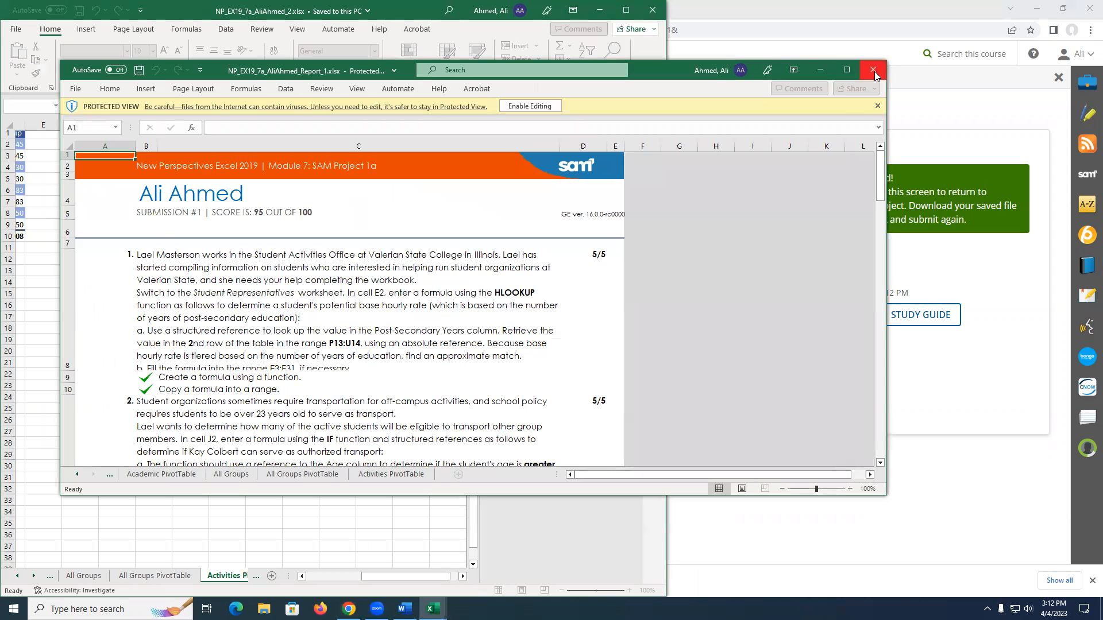
Look through the graded report for instructions that lost points and minimize the report window.
scroll(764, 300, "down", 13)
scroll(765, 300, "down", 3)
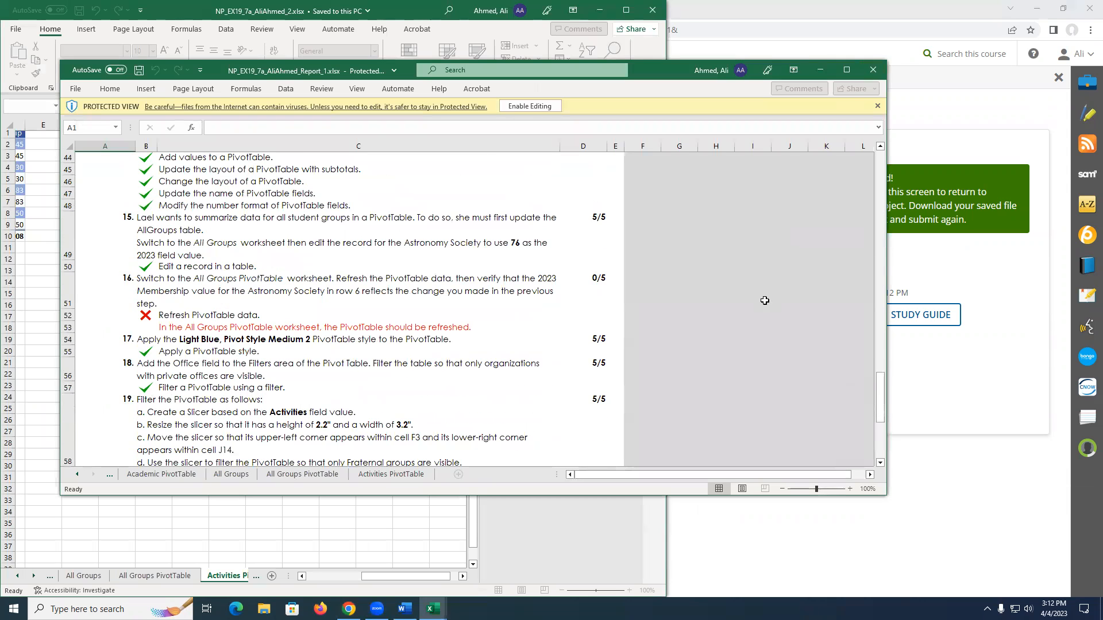
left_click(820, 71)
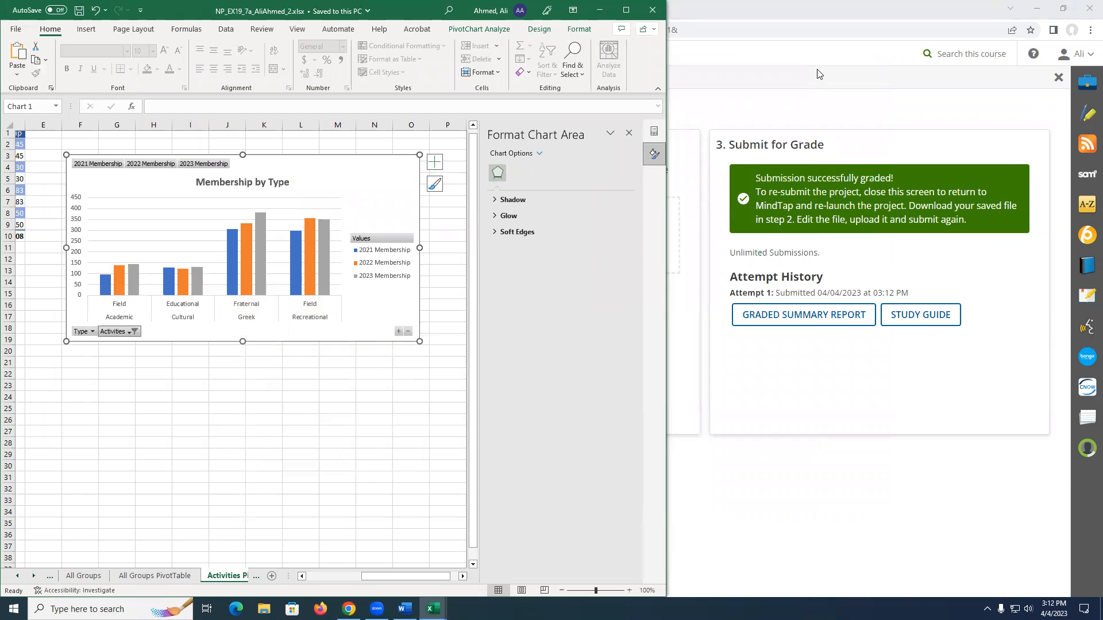